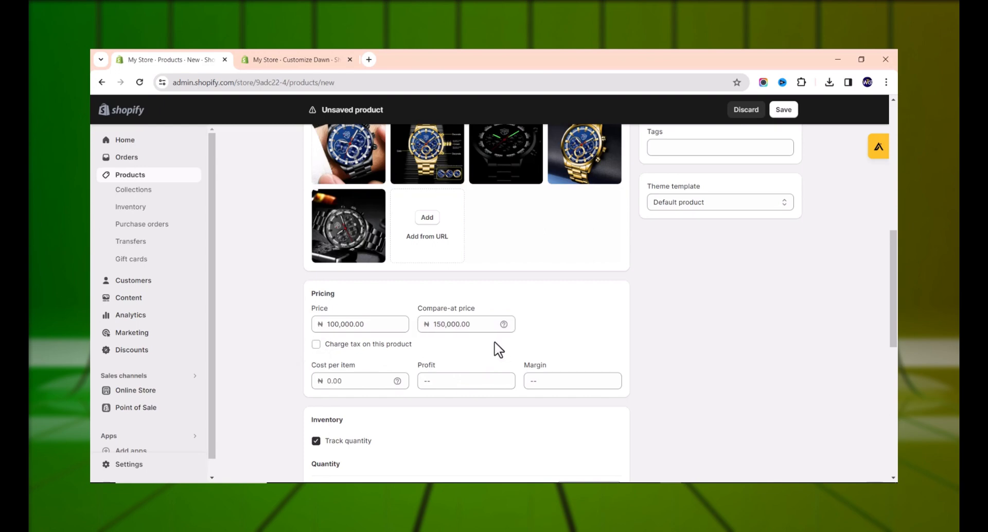
Set the watch's weight to 0.5 kg.
scroll(335, 311, down, 4)
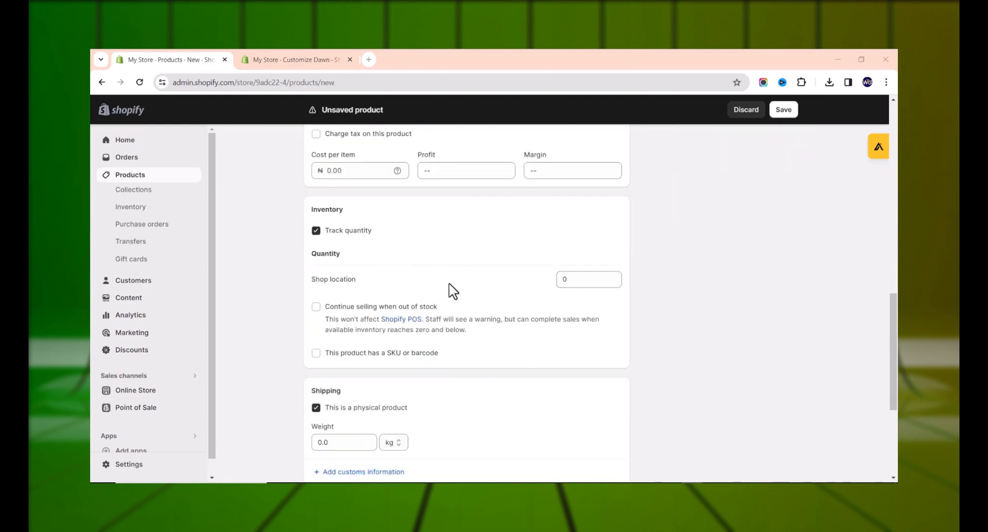
click(587, 279)
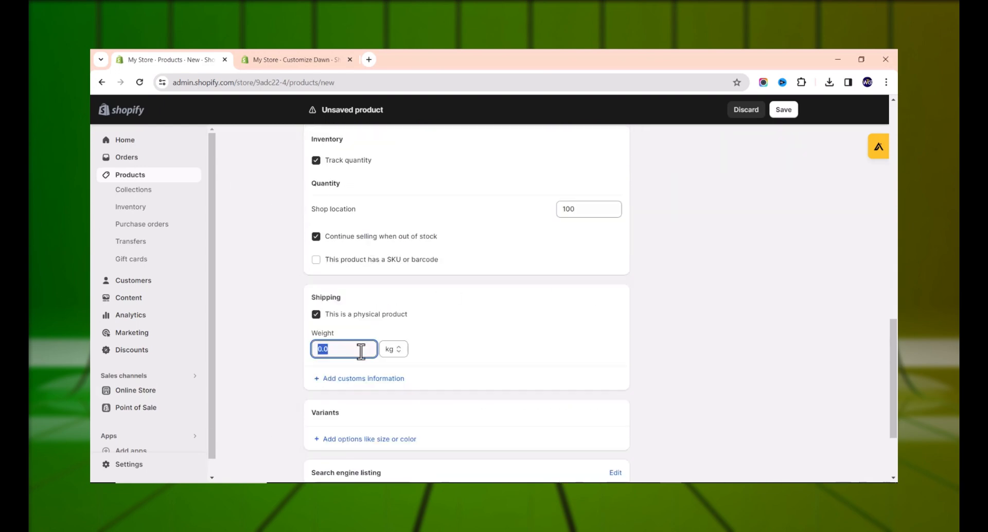
text(0.5)
scroll(340, 335, down, 2)
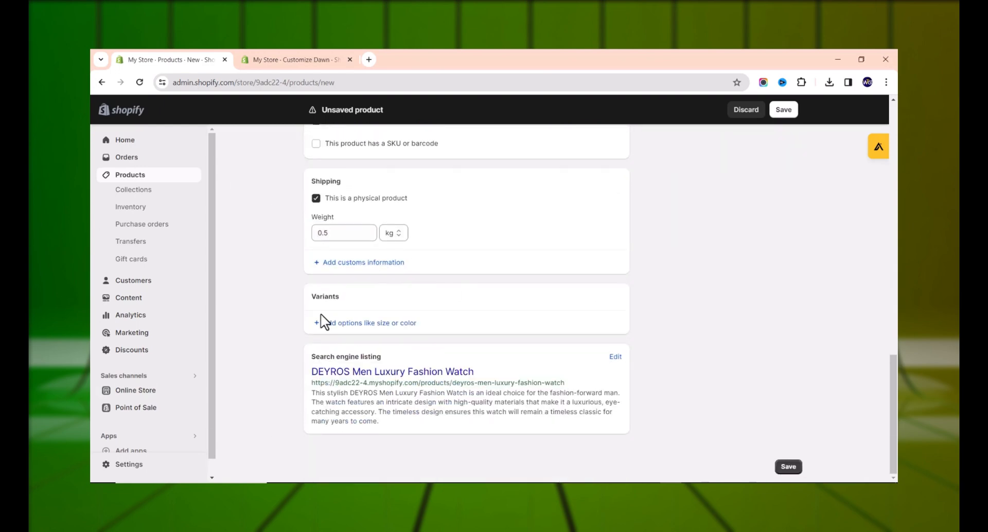
Add a Color variant option with values Black, Gold, Silver and Blue.
click(325, 332)
click(353, 373)
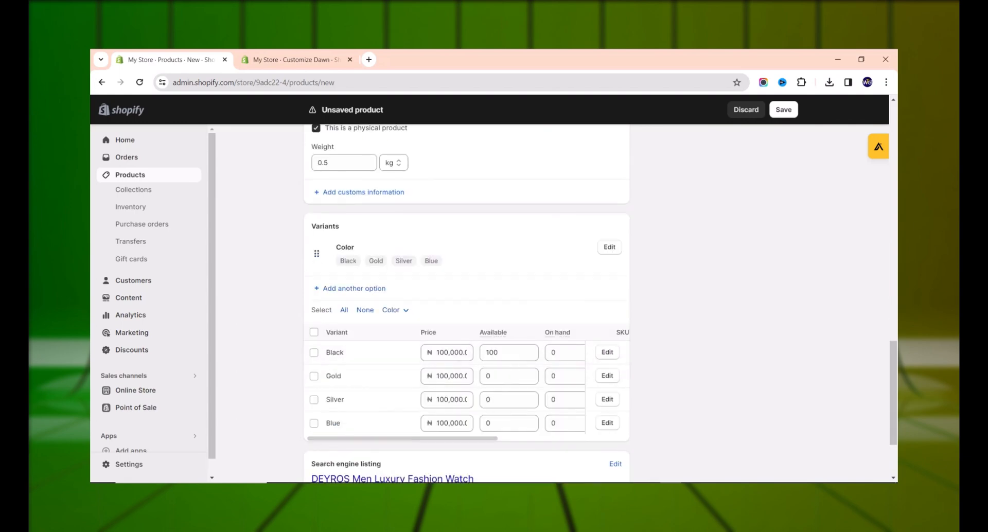
scroll(427, 309, down, 1)
click(495, 319)
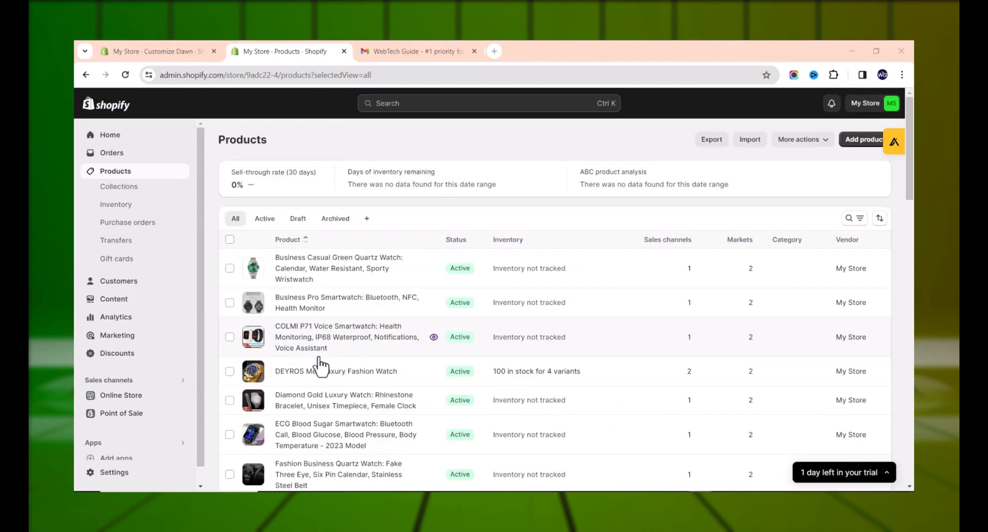
Delete the Home page collection.
click(147, 190)
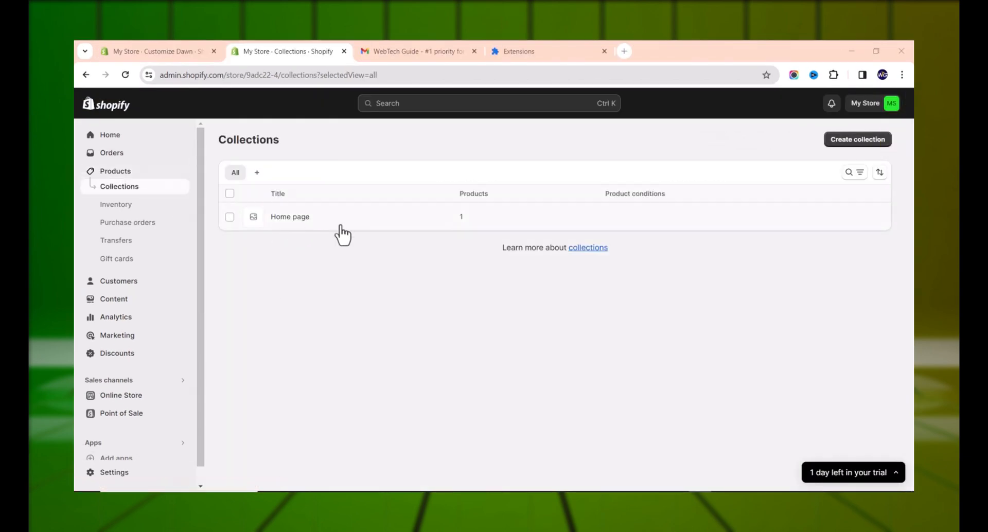
click(230, 217)
click(679, 254)
click(659, 278)
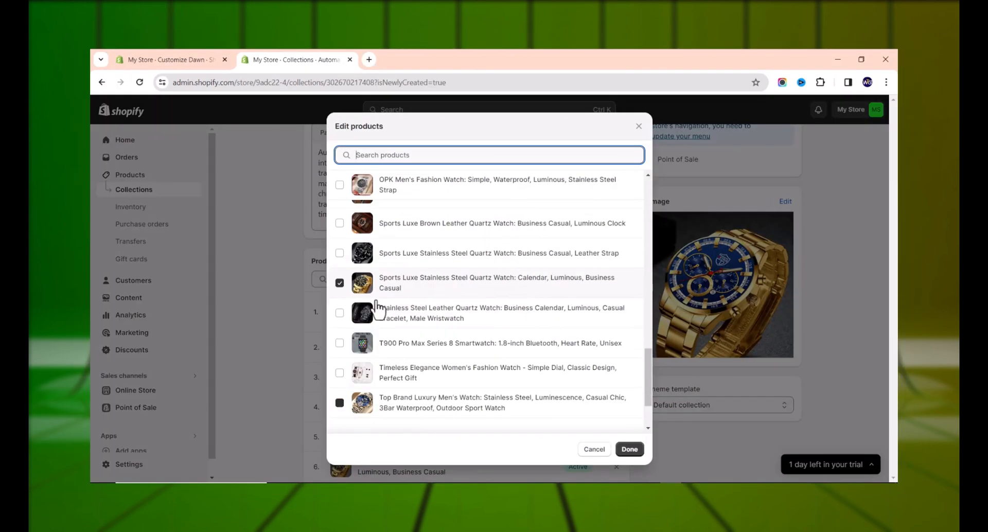
Add the watches to the Automatic Wrist Watches collection and sort it Manually.
click(340, 251)
click(629, 450)
scroll(538, 334, up, 1)
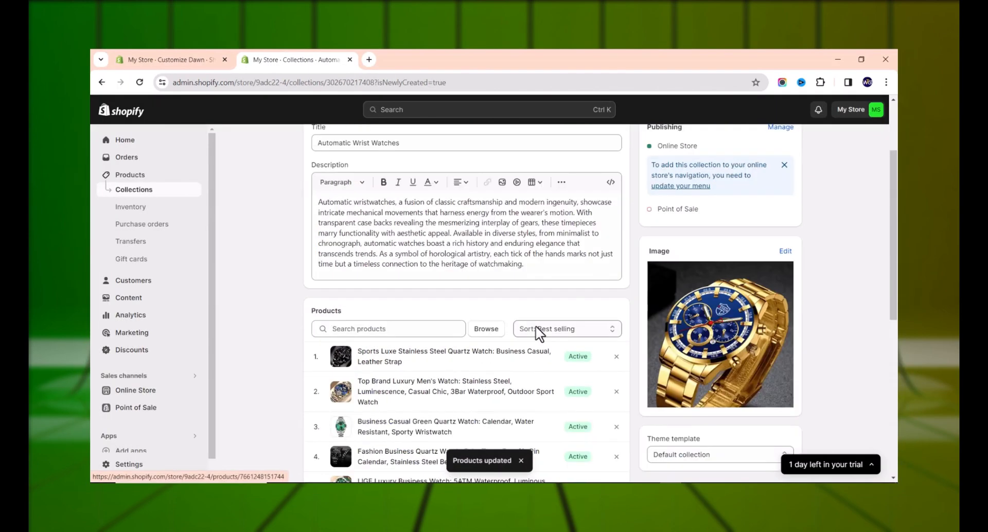
click(539, 328)
click(547, 407)
Drag a watch to reorder the collection, then return to the collections list.
scroll(463, 350, down, 1)
drag(318, 387, 319, 409)
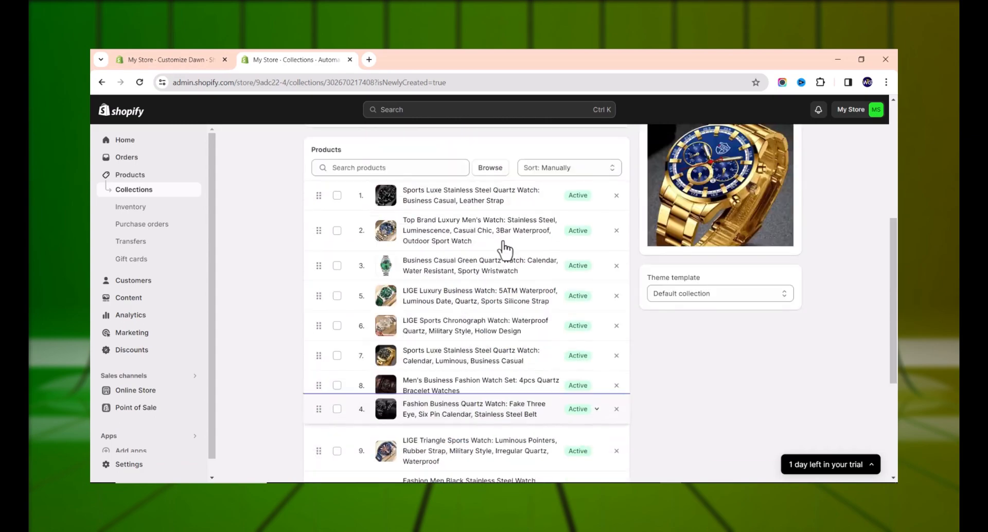
scroll(505, 247, up, 3)
scroll(746, 404, down, 5)
scroll(566, 289, up, 10)
click(317, 148)
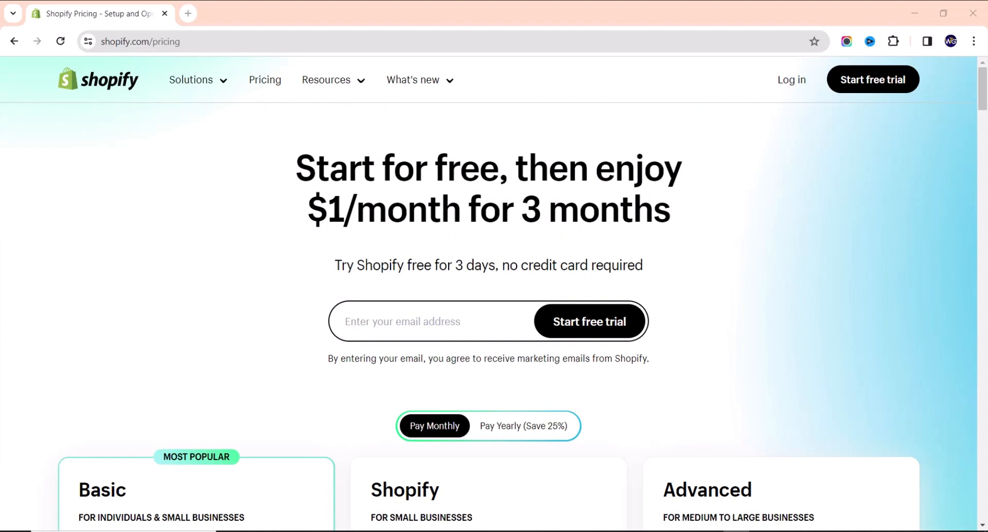
Enter the sign-up e-mail address in the hero field and start the free trial.
scroll(247, 396, down, 5)
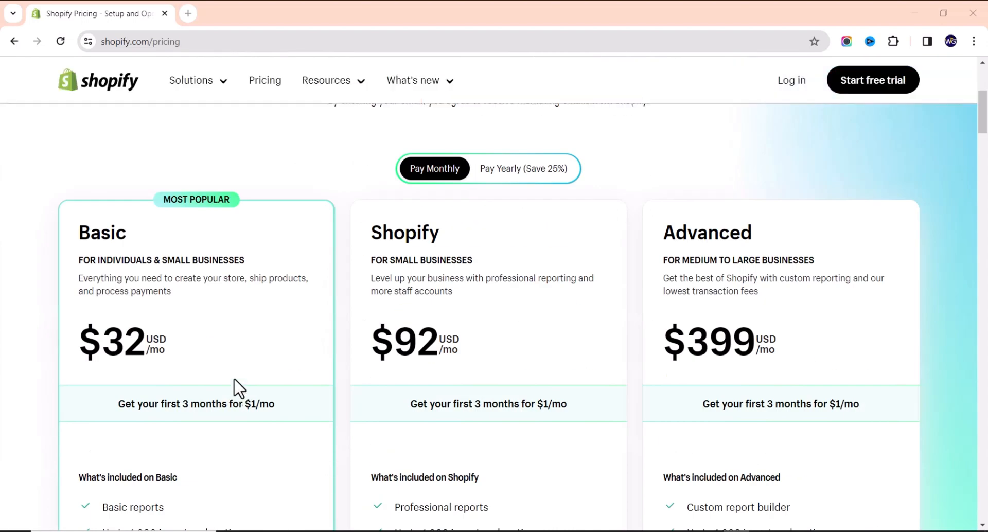
scroll(538, 332, up, 5)
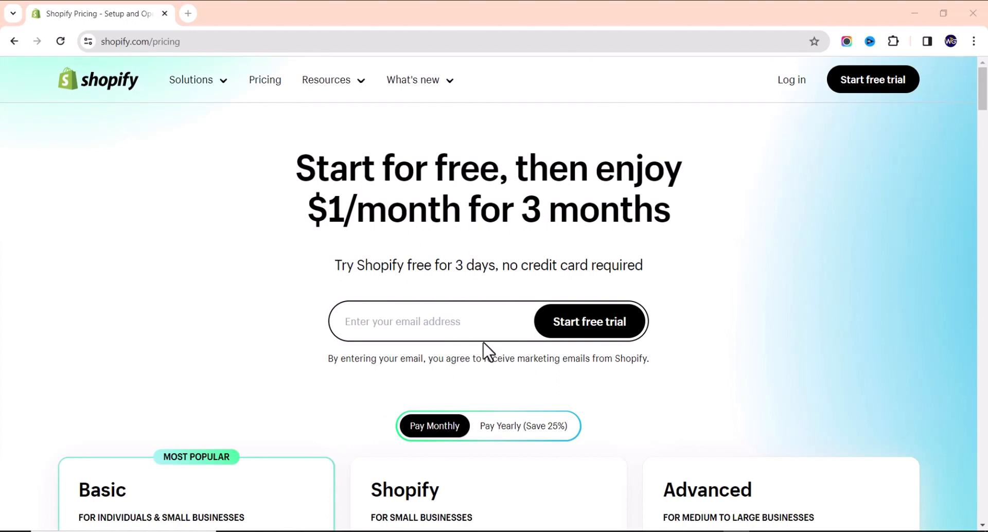
click(398, 322)
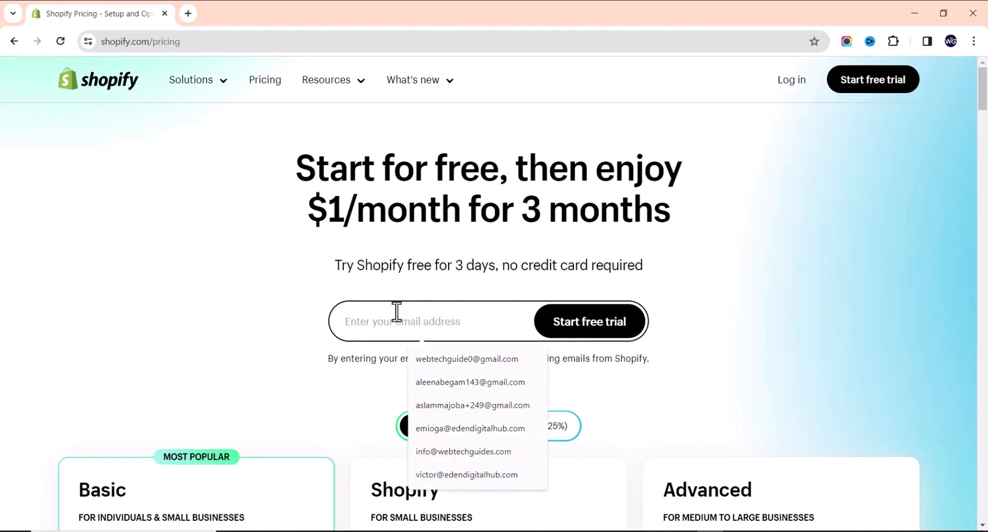
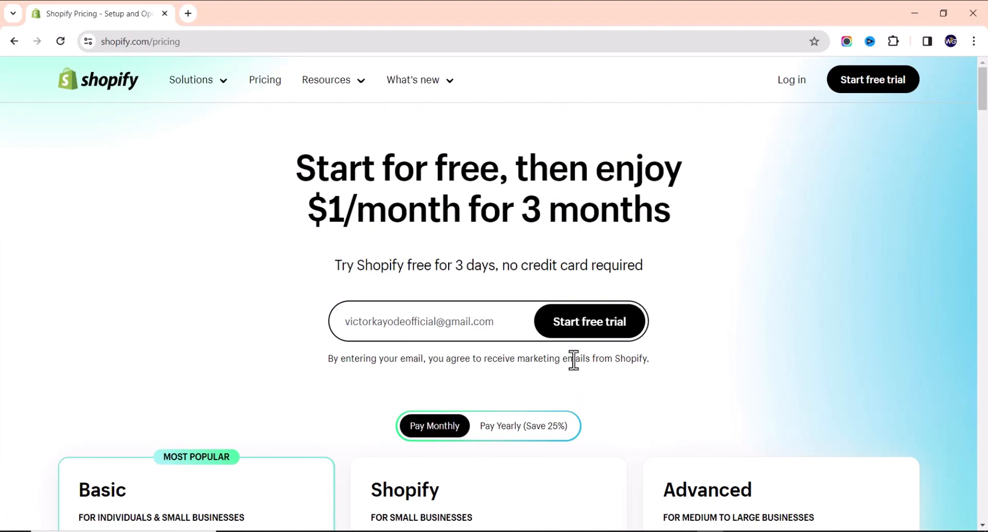
click(578, 330)
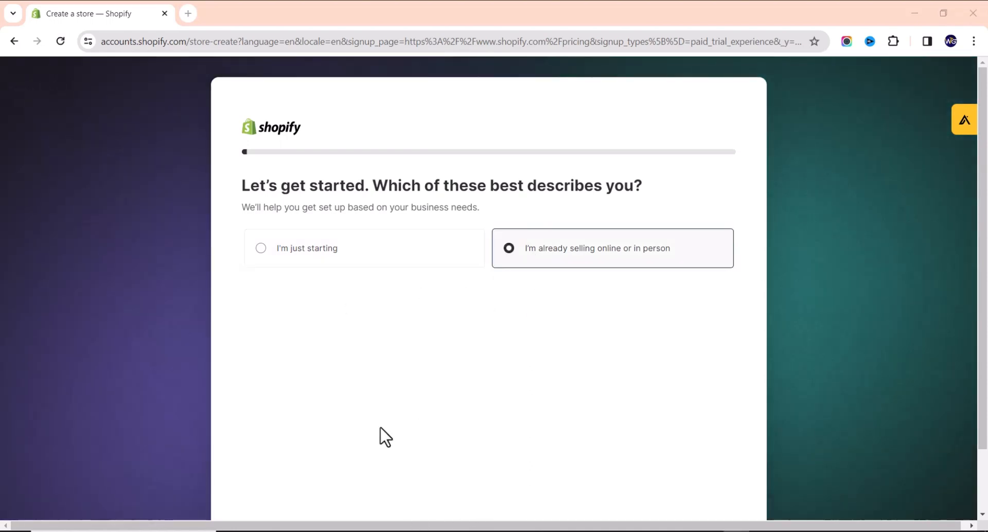
Continue past the first question and answer 'No, I'm not using any platform'.
scroll(497, 340, down, 2)
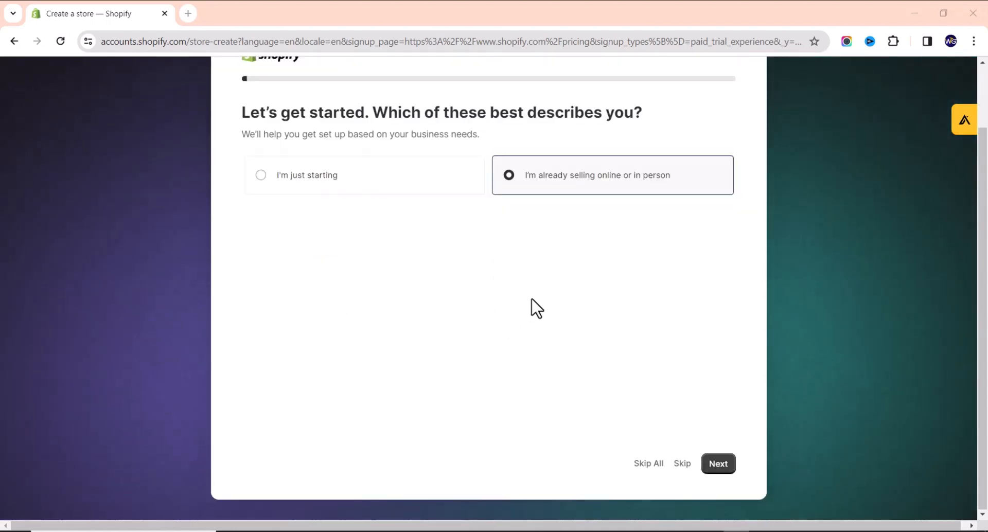
click(720, 466)
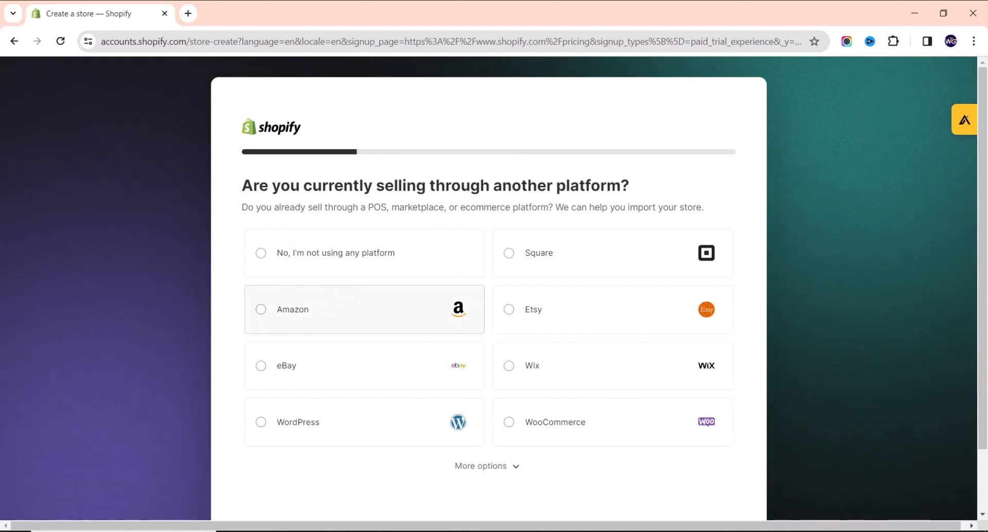
click(336, 253)
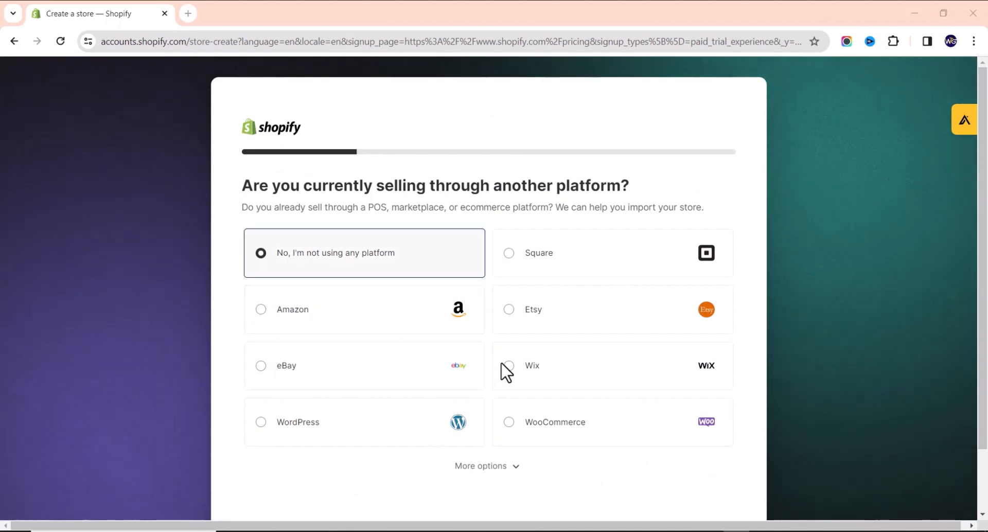
scroll(517, 370, down, 2)
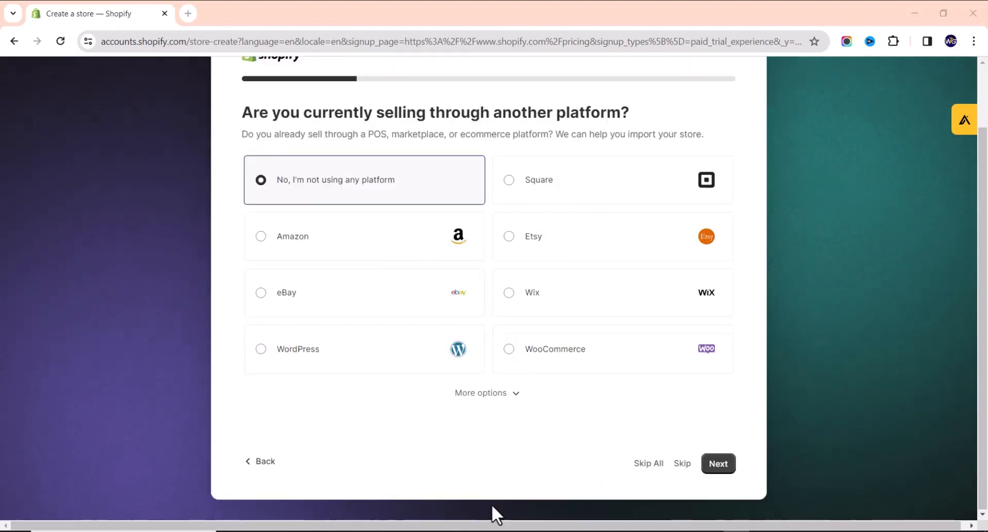
click(718, 464)
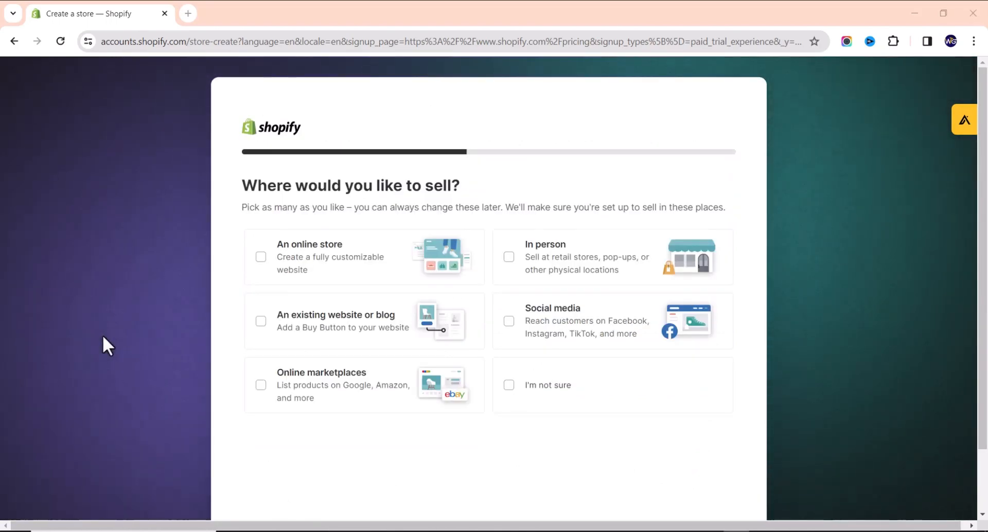
Choose 'An online store' as the sales channel and Dropshipping products to sell.
click(267, 257)
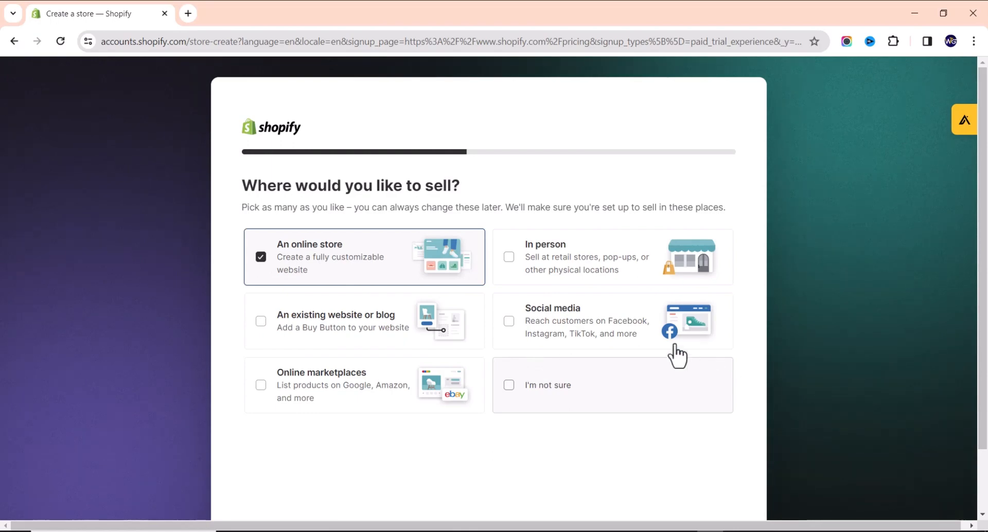
scroll(675, 349, down, 2)
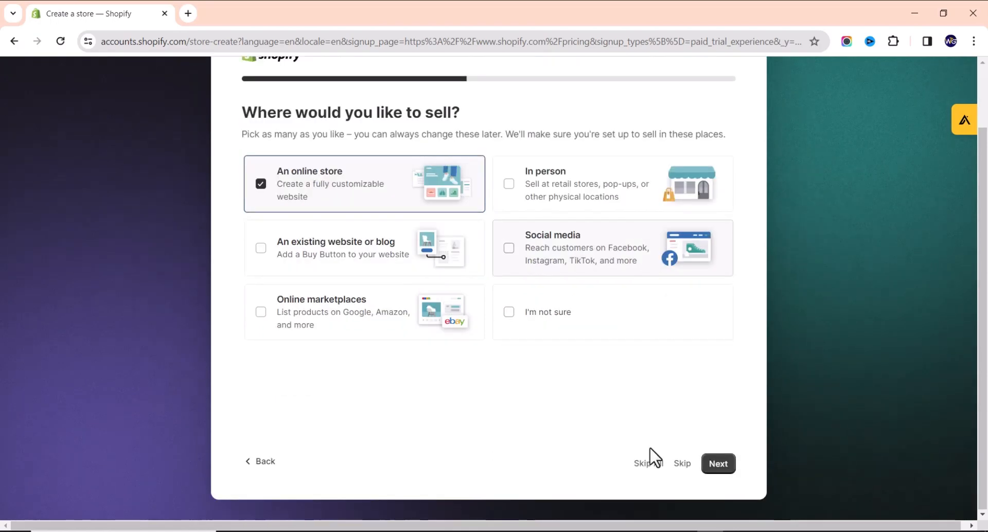
click(718, 465)
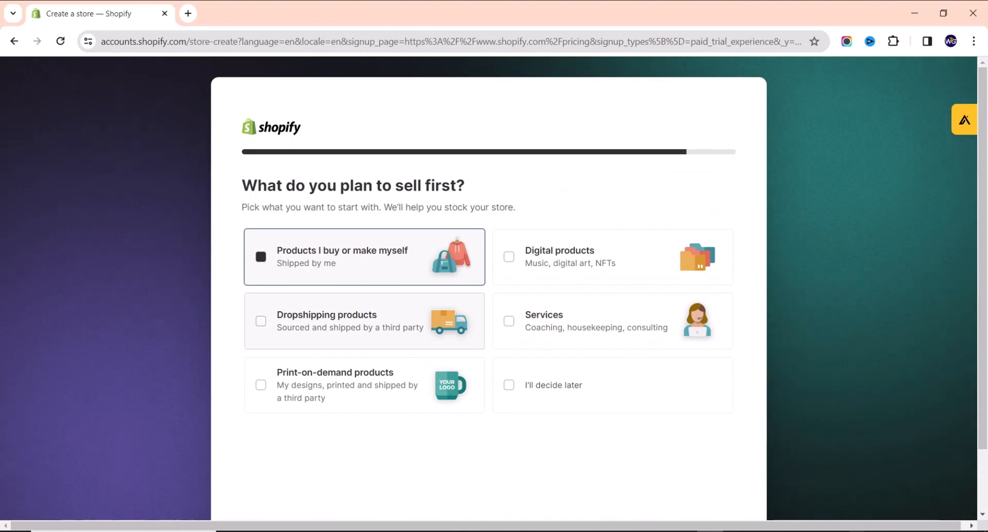
click(355, 321)
scroll(633, 388, down, 2)
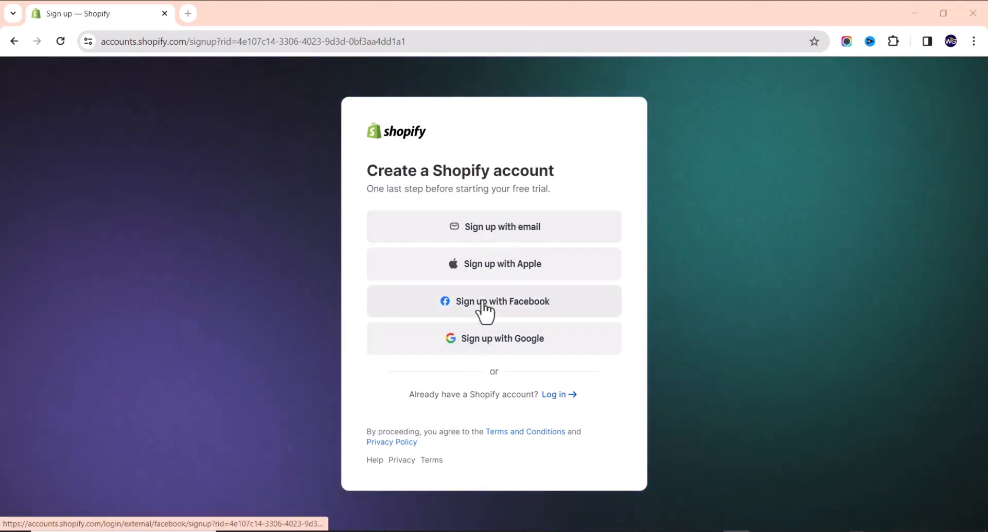
Sign up with e-mail, enter the account password and create the Shopify account.
click(497, 234)
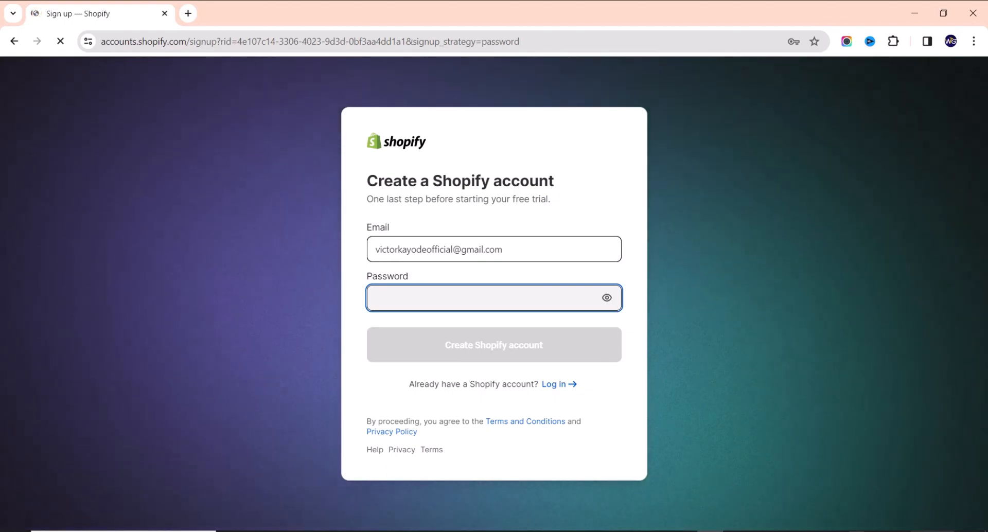
click(933, 531)
click(506, 360)
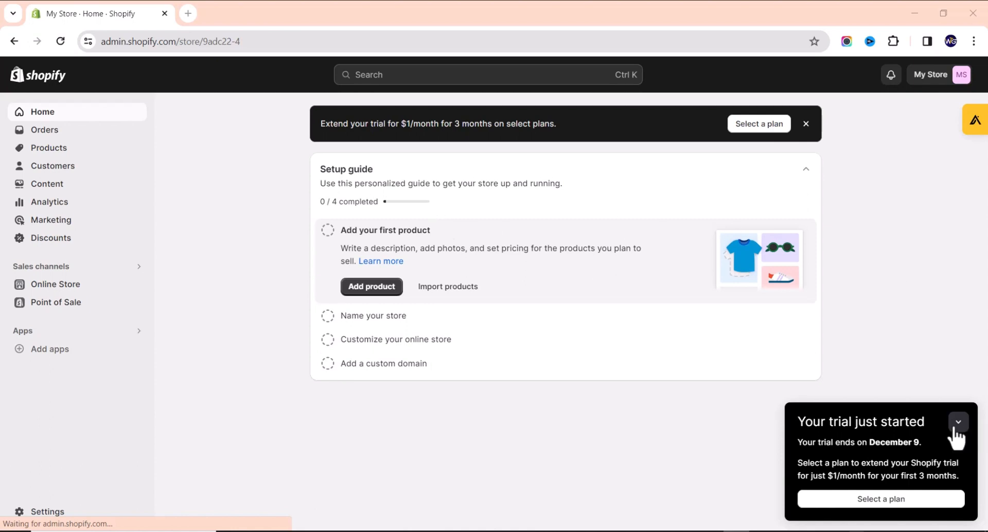
Collapse the 'Your trial just started' notice and go to Online Store from the sidebar.
click(940, 426)
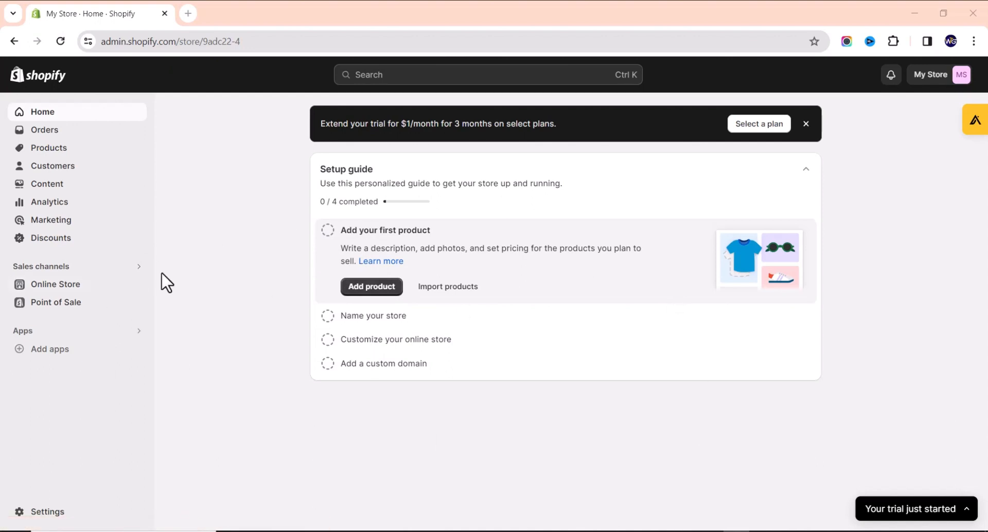
click(82, 284)
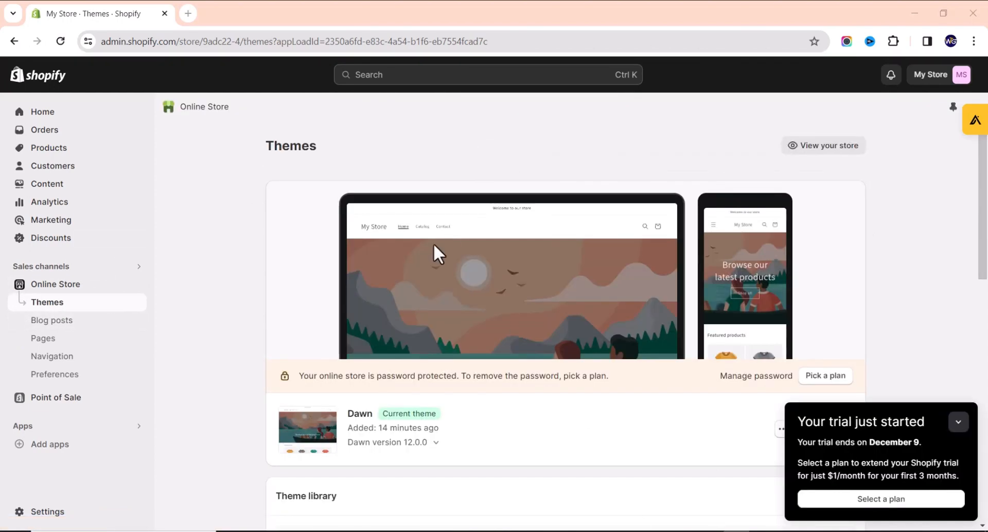
Scroll to the Explore more themes card and visit the Theme Store in a new tab.
scroll(337, 358, down, 3)
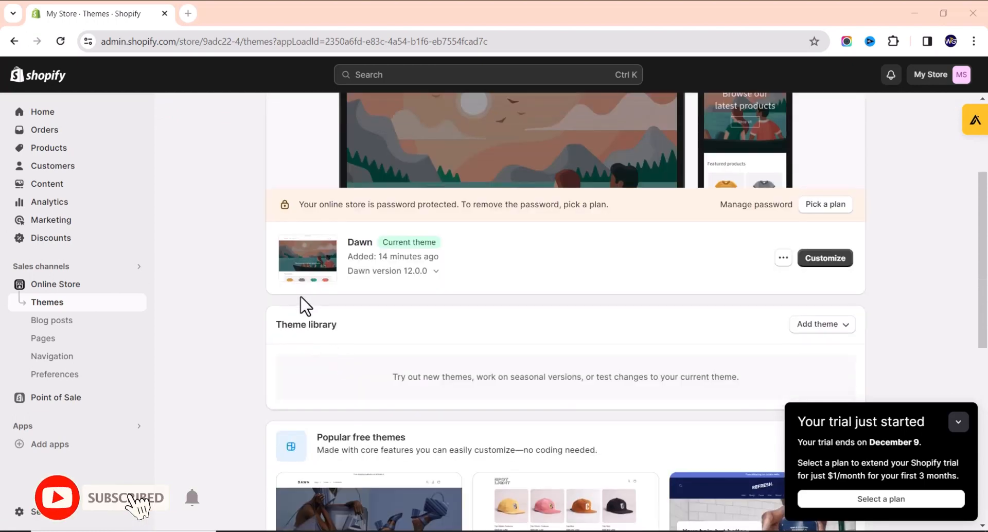
scroll(392, 340, down, 5)
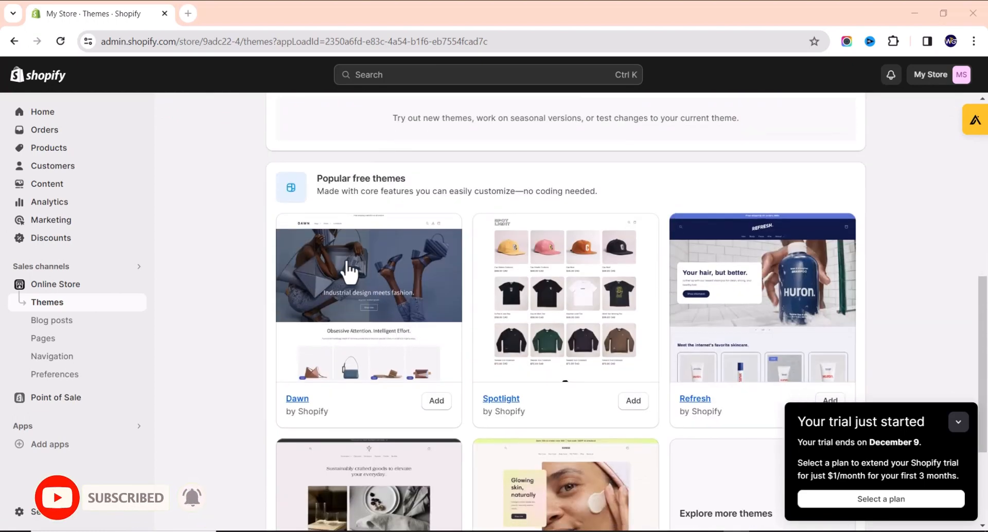
scroll(334, 247, up, 3)
scroll(322, 268, down, 1)
scroll(322, 309, down, 1)
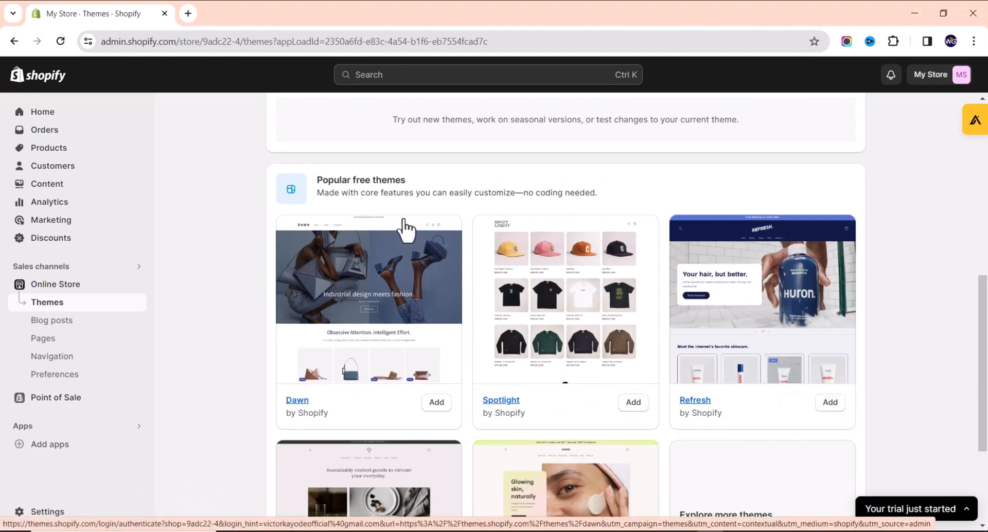
scroll(420, 287, down, 3)
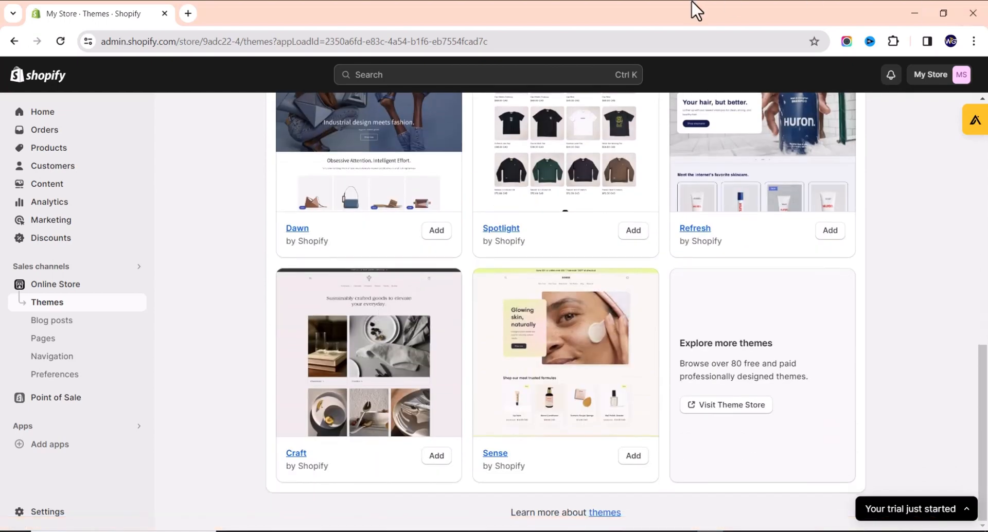
click(718, 407)
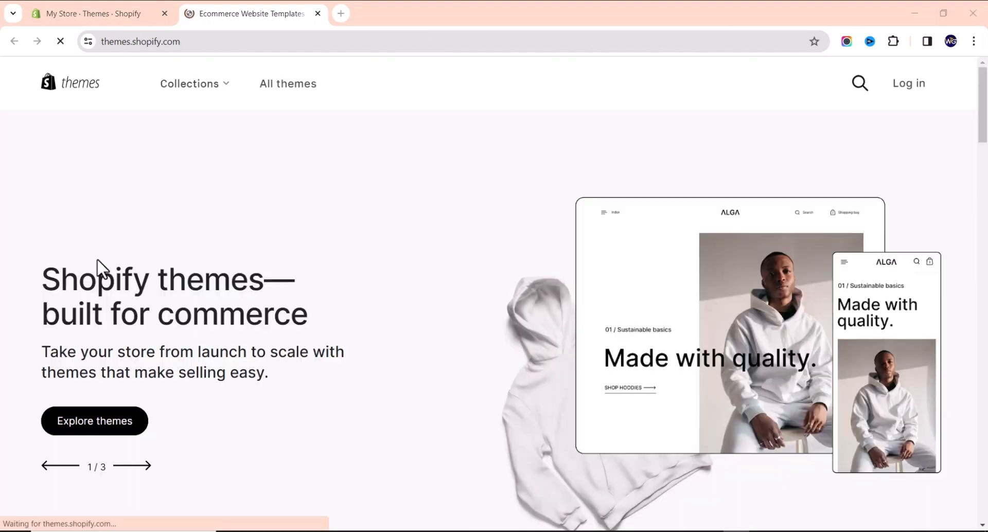
Filter the theme catalogue to Free, listing 12 themes such as Ride, Refresh and Sense.
scroll(188, 159, down, 3)
scroll(164, 184, up, 5)
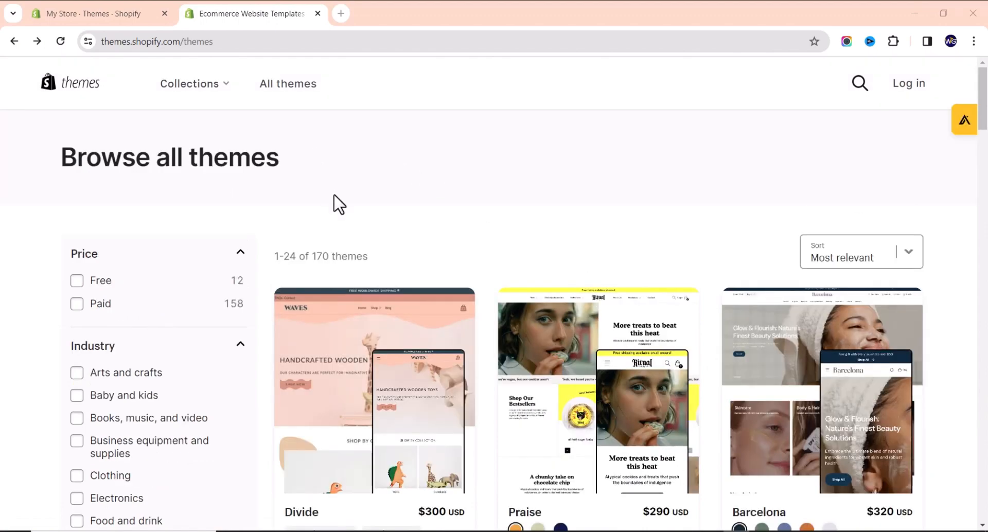
scroll(415, 216, down, 8)
scroll(435, 167, up, 8)
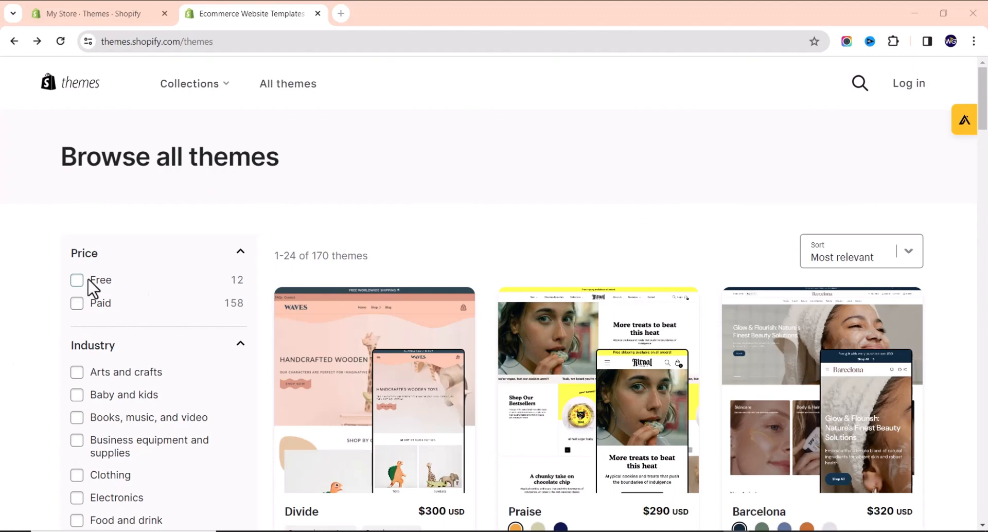
scroll(298, 298, down, 3)
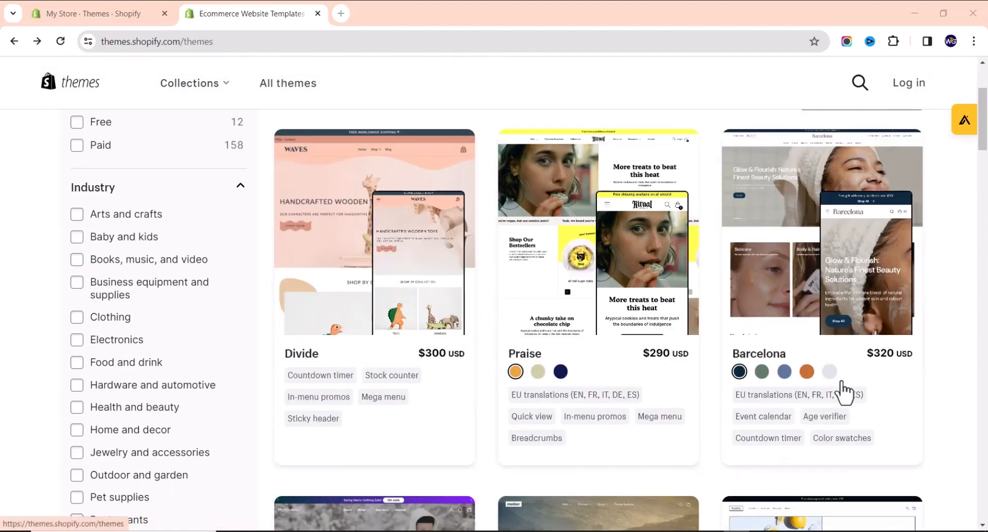
scroll(718, 357, up, 3)
scroll(441, 283, down, 11)
scroll(439, 277, up, 11)
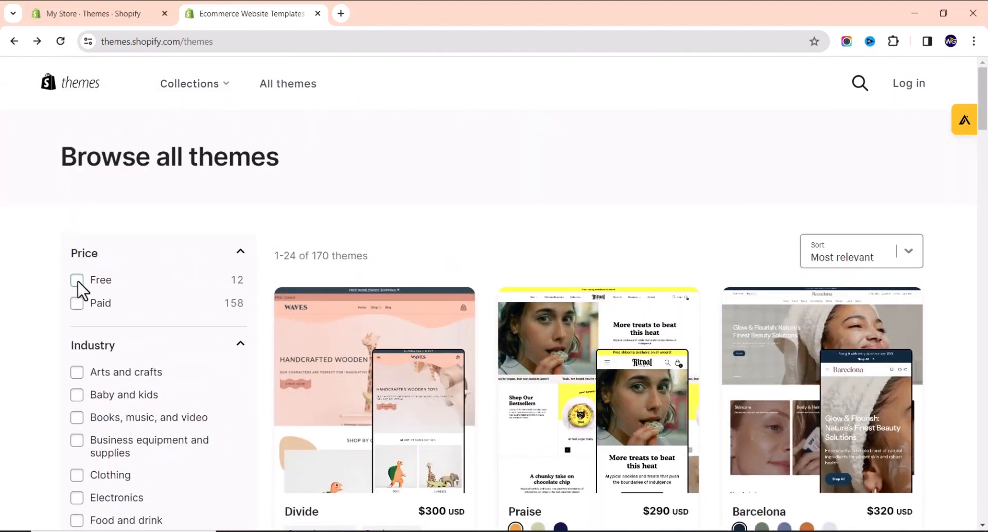
click(76, 283)
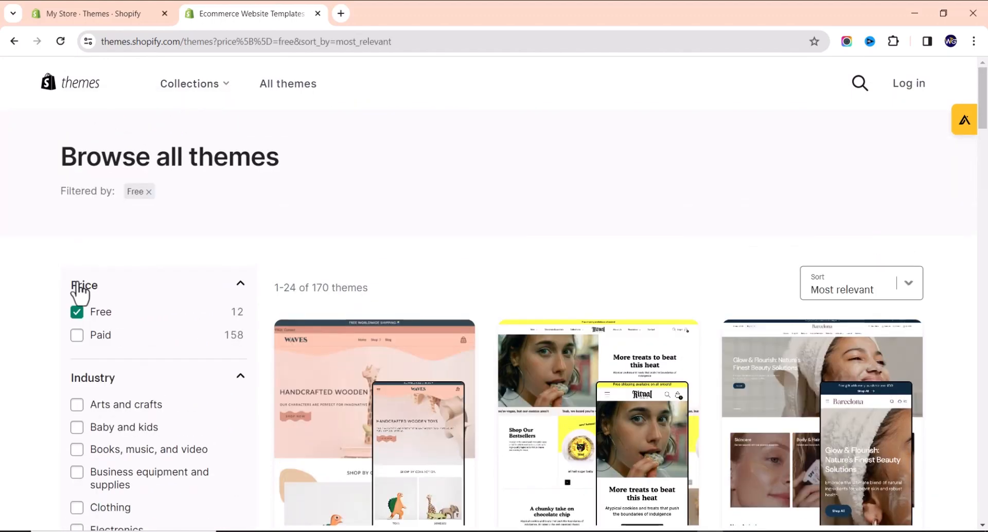
scroll(409, 236, down, 1)
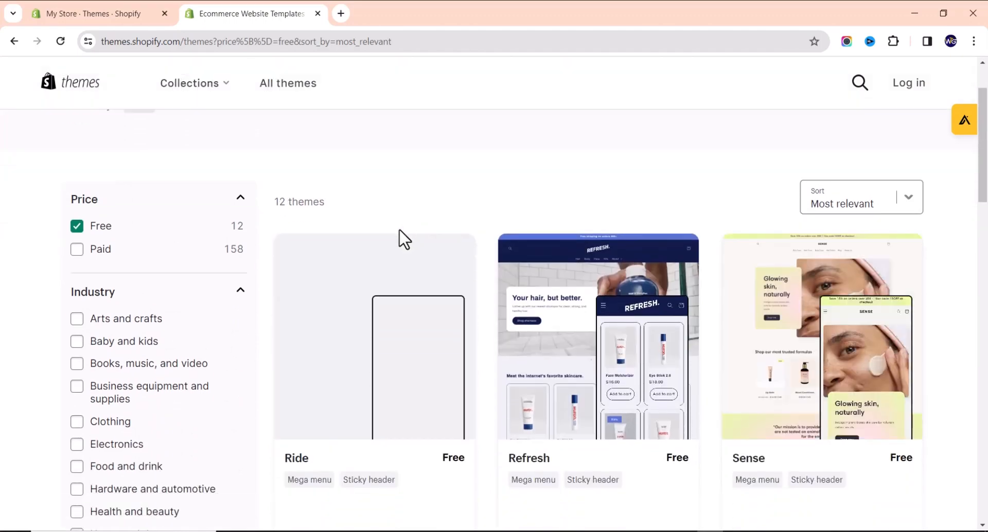
scroll(183, 186, down, 3)
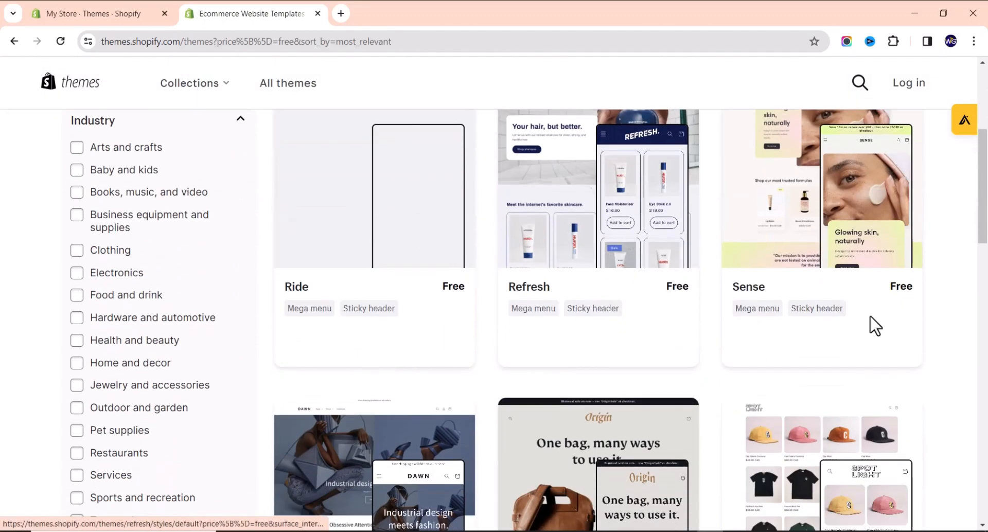
scroll(463, 254, down, 5)
scroll(450, 252, up, 8)
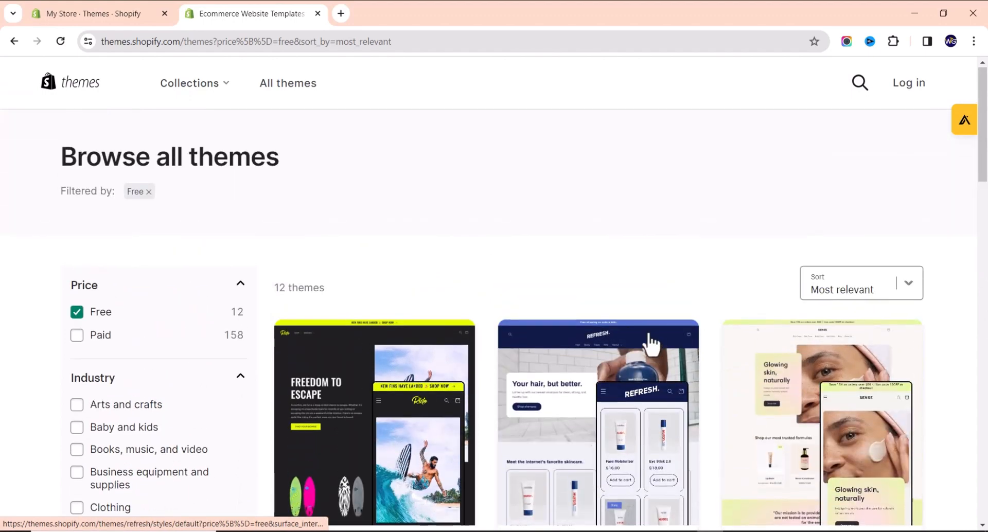
scroll(541, 280, down, 3)
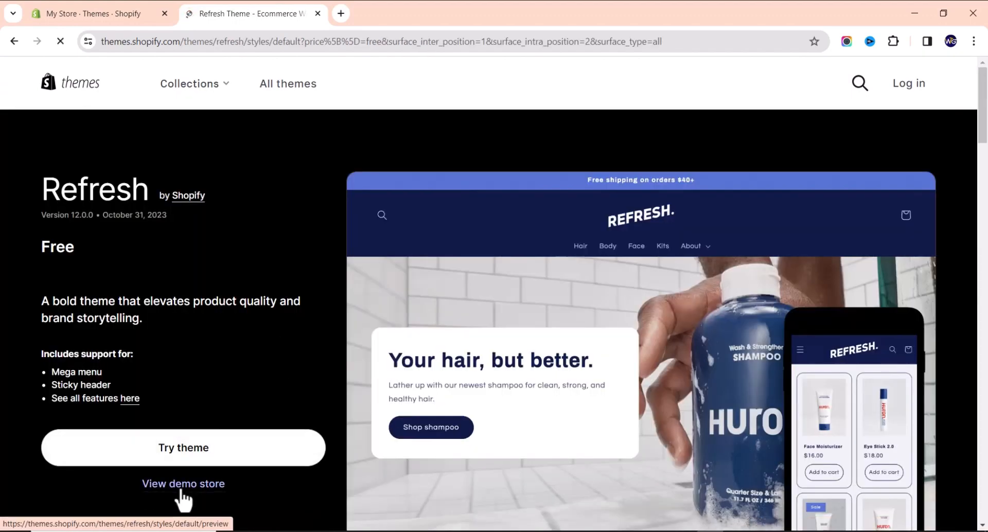
click(184, 486)
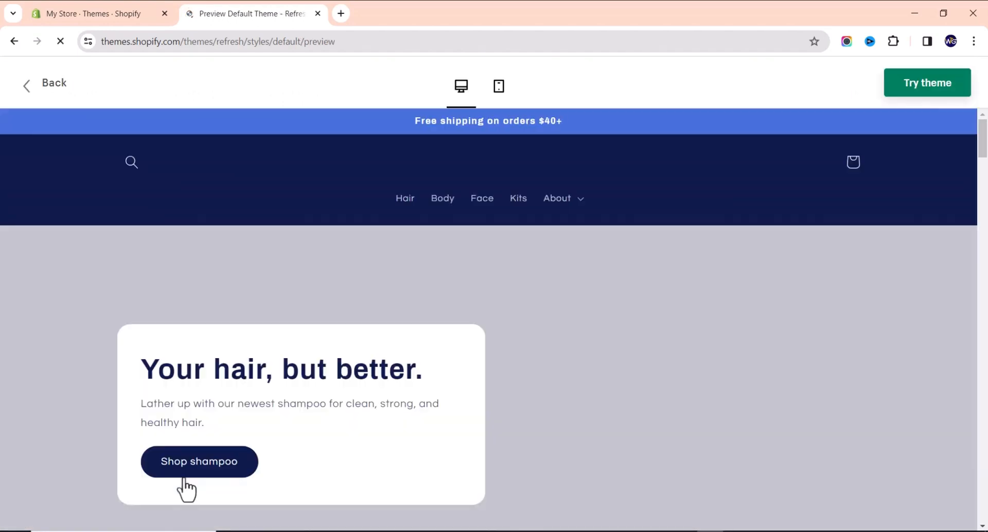
scroll(377, 353, down, 15)
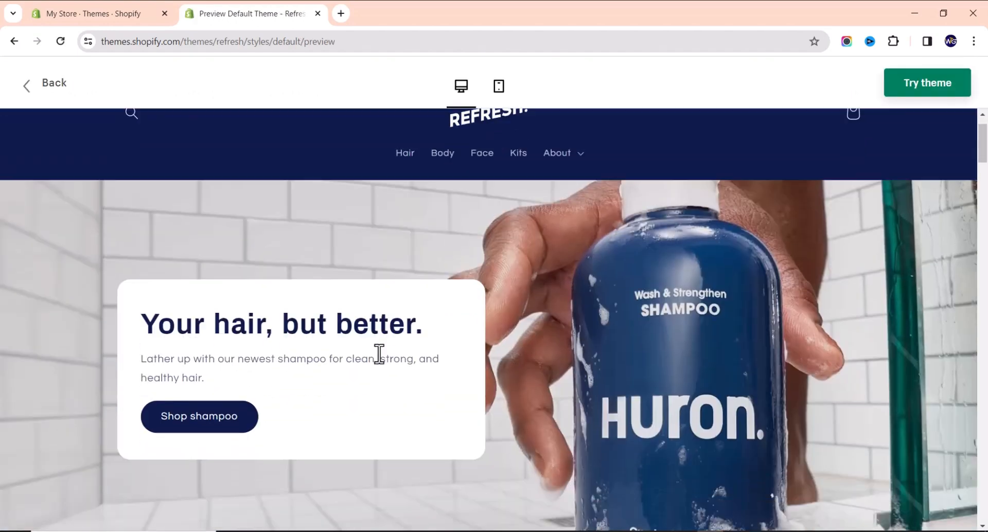
scroll(348, 356, down, 20)
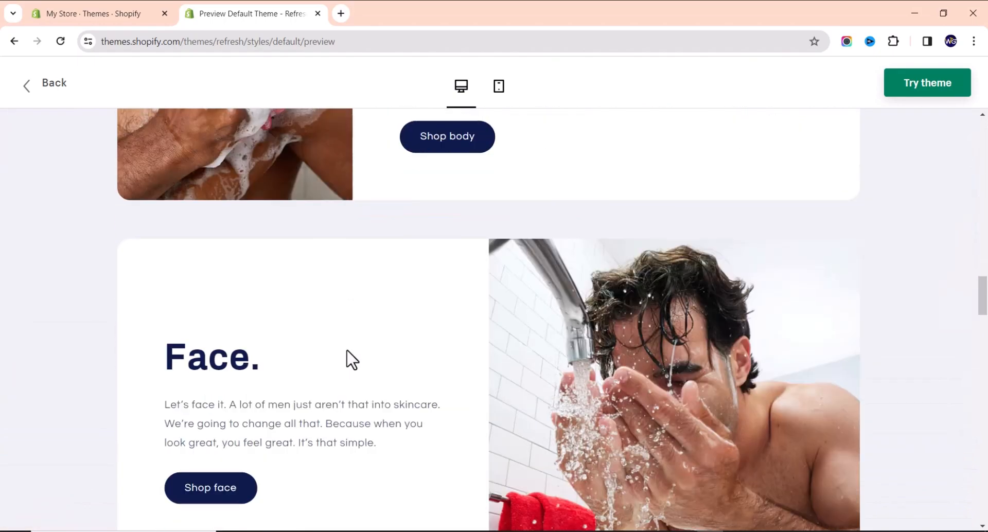
scroll(335, 350, up, 20)
scroll(329, 288, up, 15)
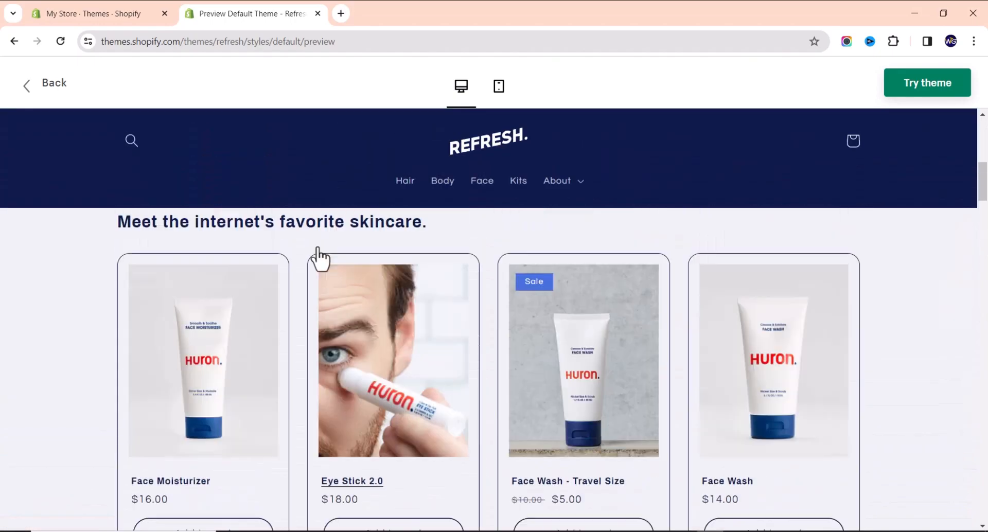
click(60, 90)
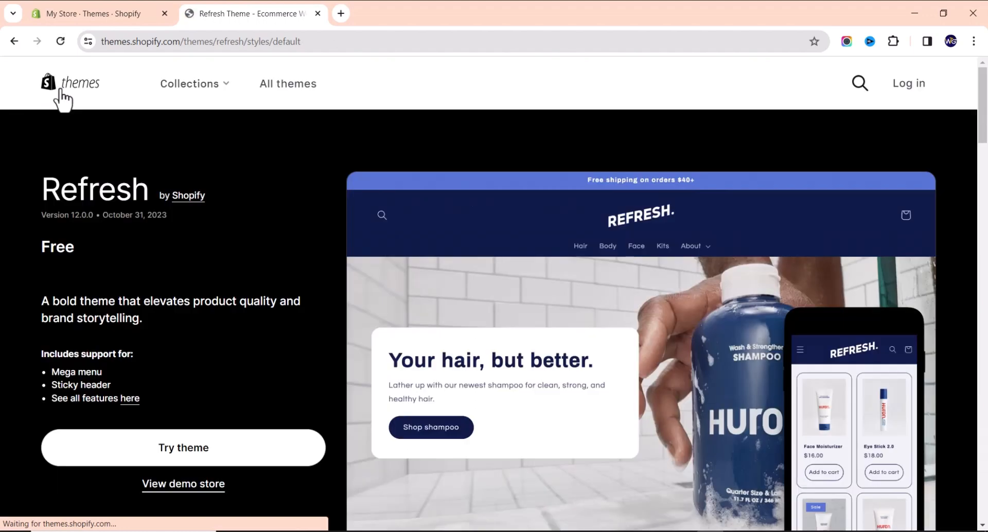
click(227, 189)
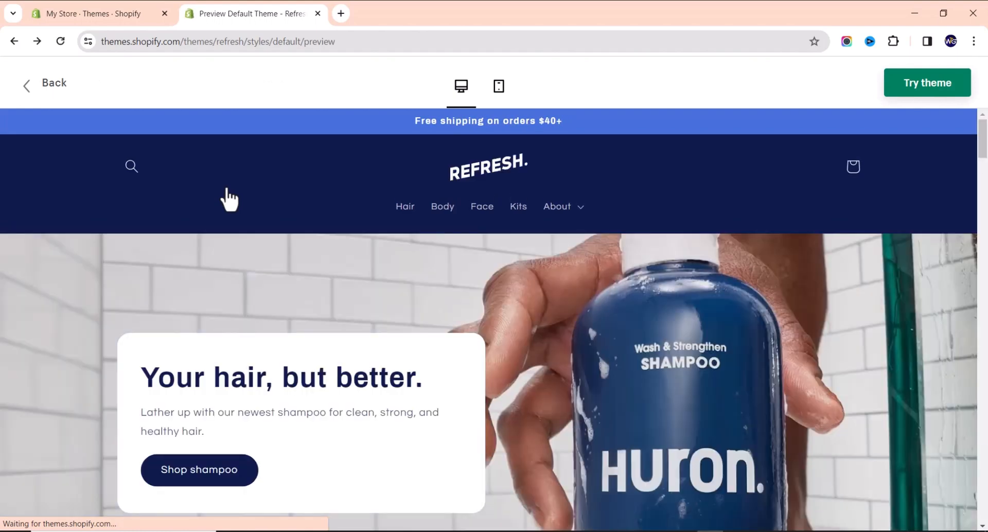
click(14, 41)
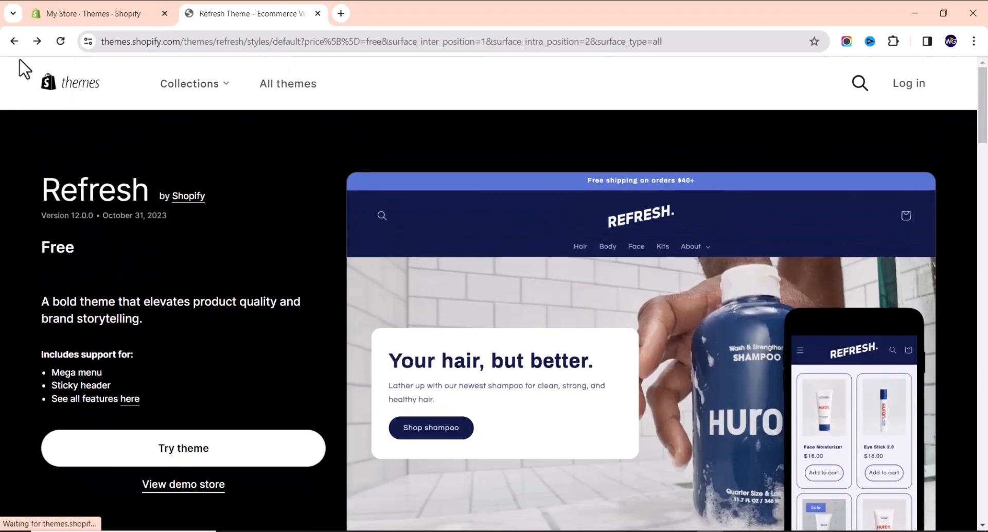
click(14, 42)
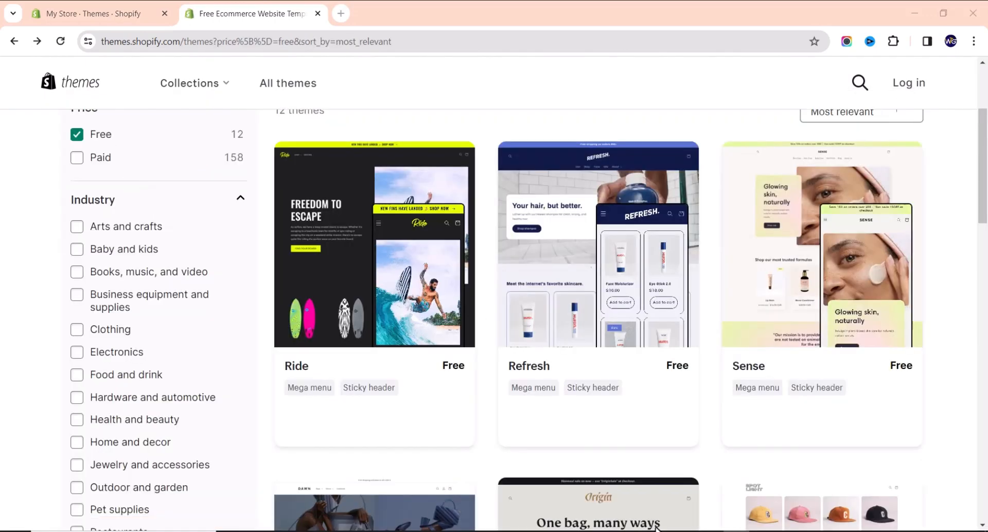
Scroll through the 12 free themes, including Ride, Refresh, Sense, Dawn, Origin and Studio.
scroll(479, 422, down, 3)
scroll(415, 414, down, 3)
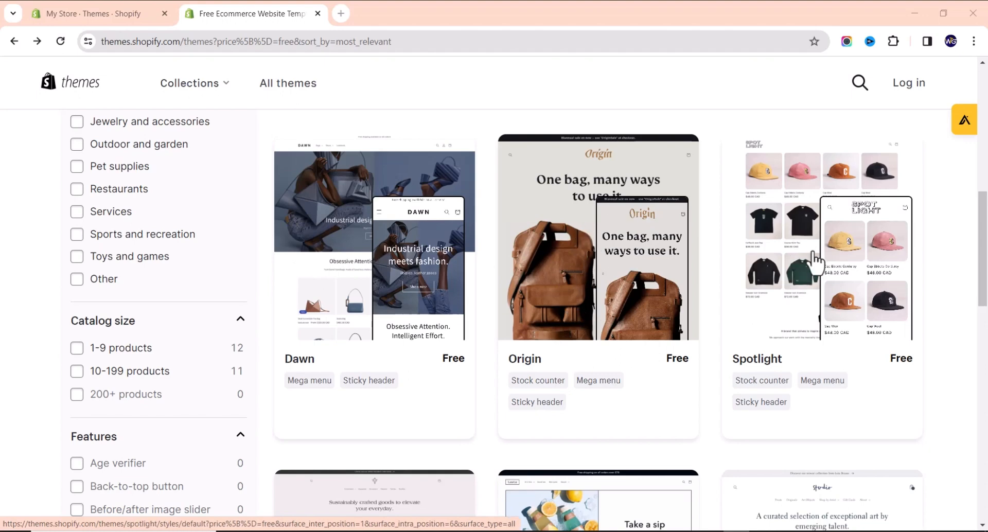
scroll(810, 247, down, 5)
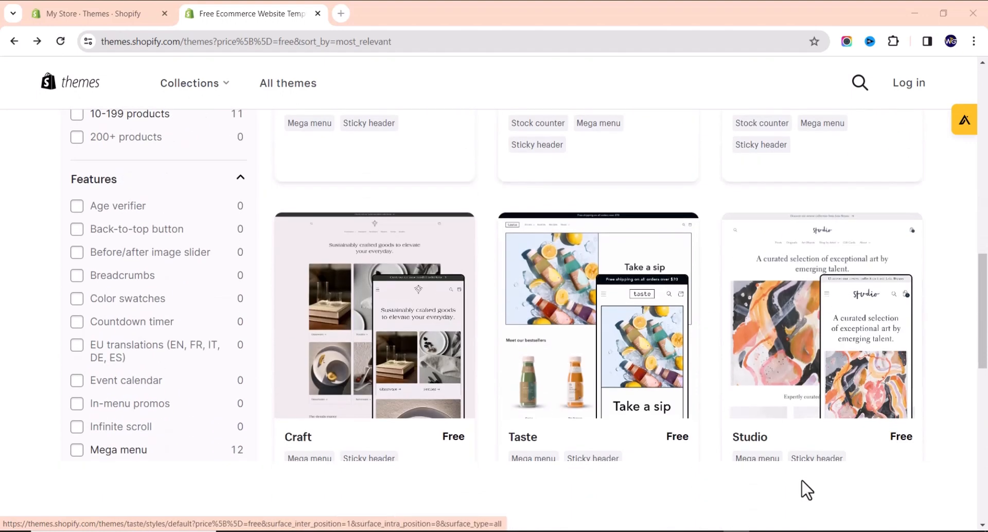
scroll(637, 382, down, 2)
scroll(638, 360, up, 10)
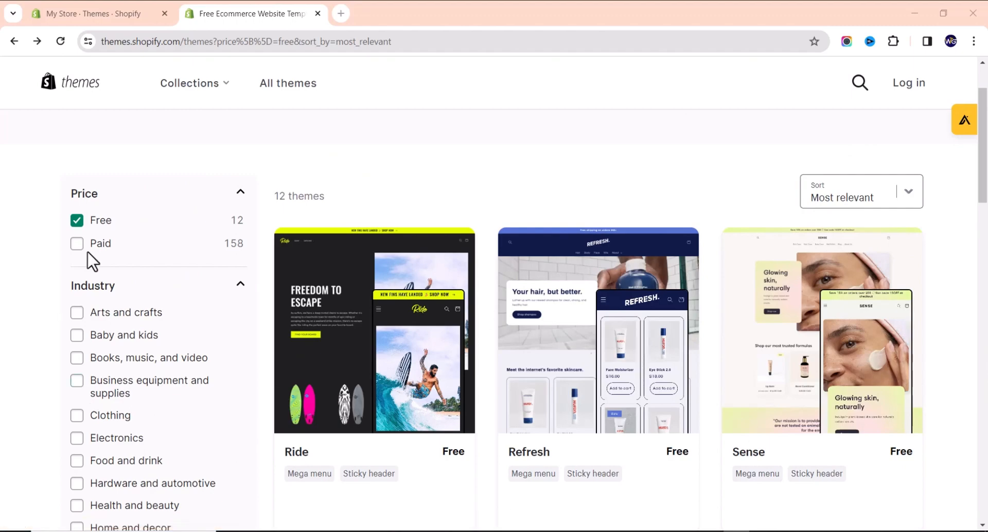
scroll(465, 375, down, 14)
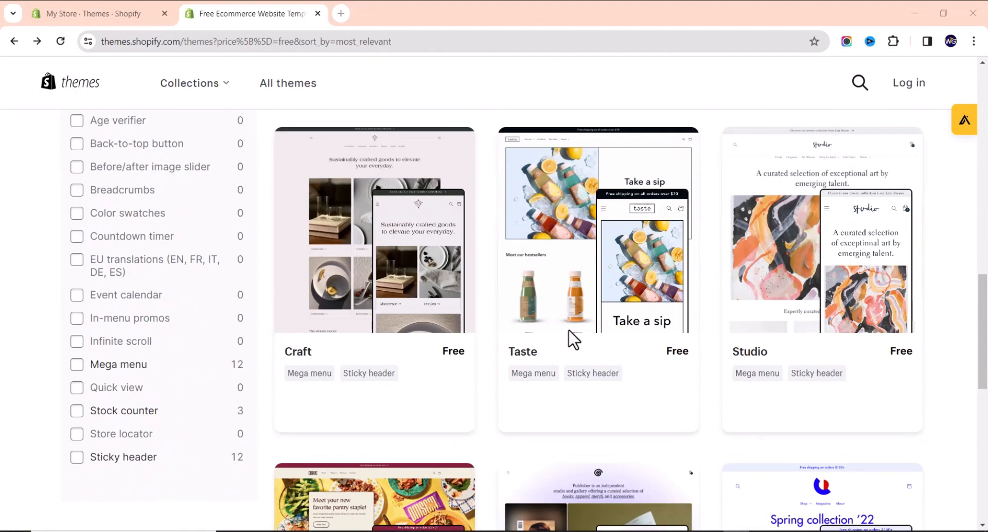
scroll(573, 339, down, 3)
scroll(616, 325, up, 14)
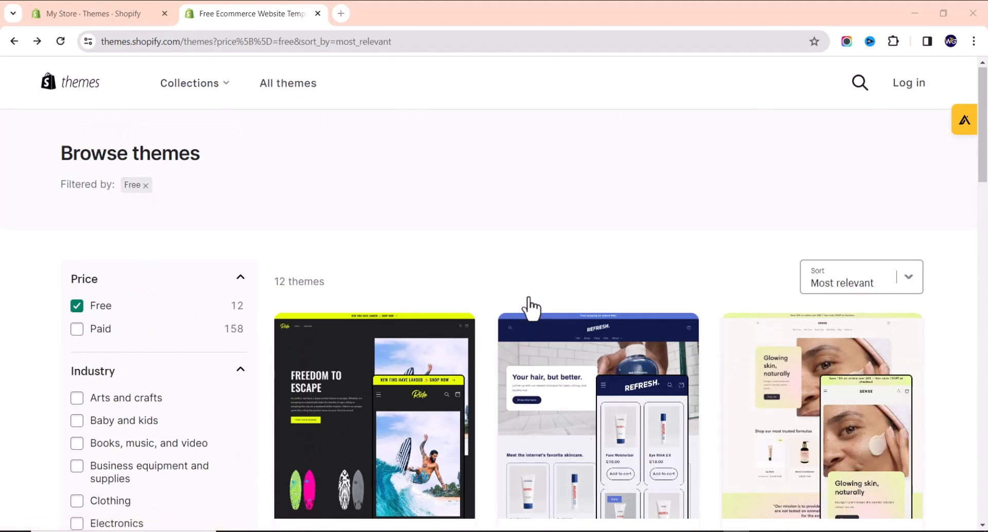
Paste the Drive folder link into a new tab to load the Shopify Templates folder.
click(334, 13)
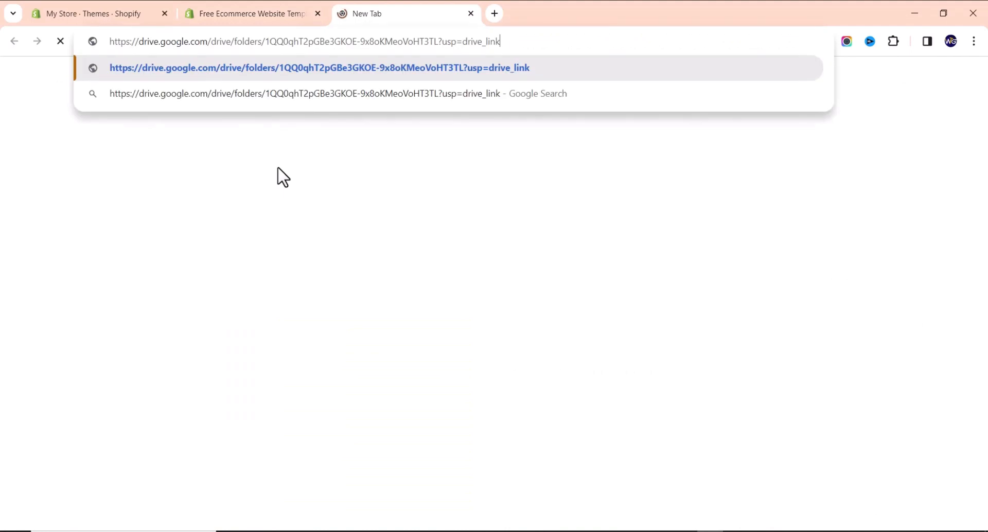
key(Return)
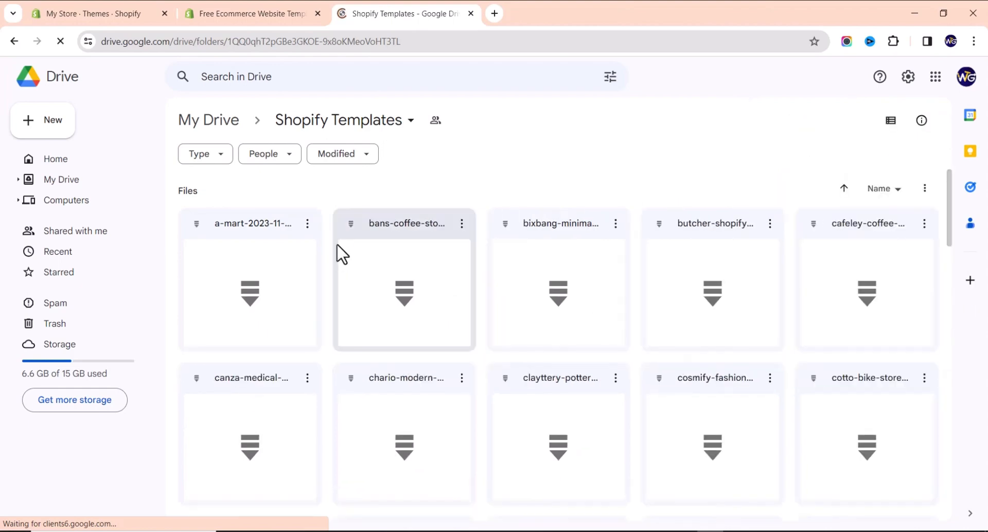
scroll(337, 249, down, 15)
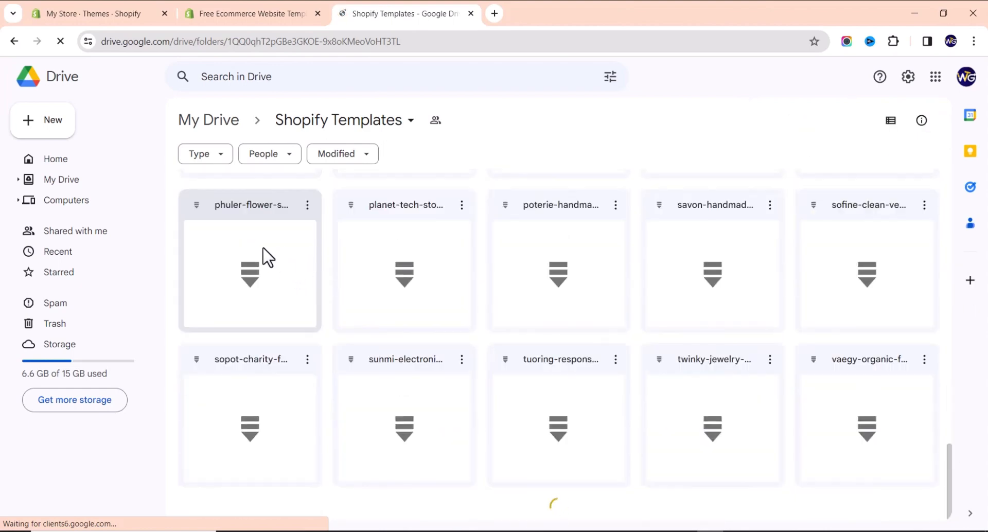
scroll(456, 255, up, 18)
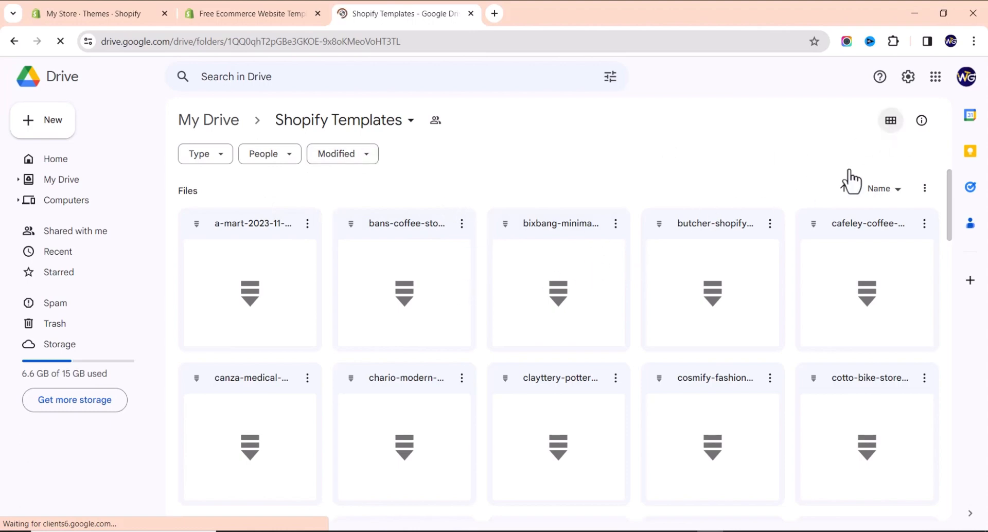
Switch Shopify Templates to list view and browse files from a-mart to twinky-jewelry-accessories.
click(892, 121)
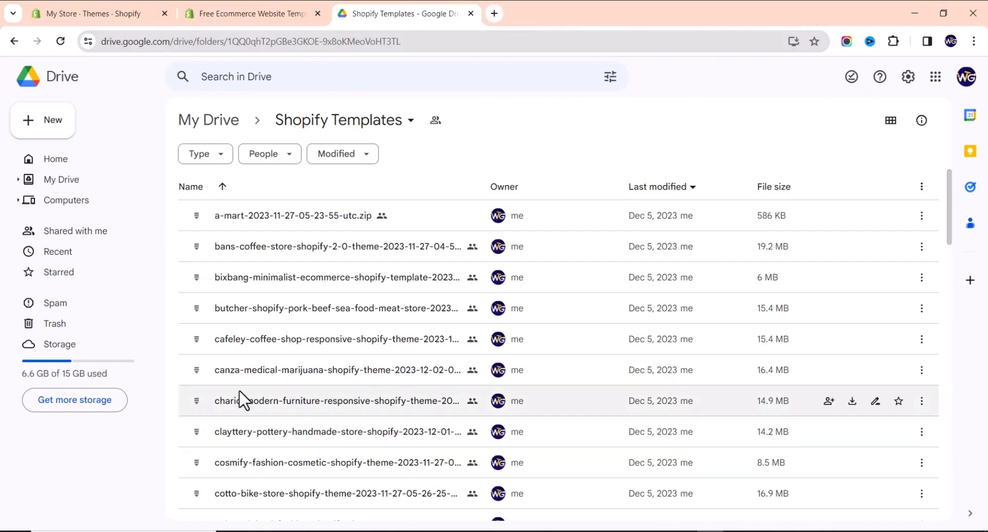
scroll(243, 407, down, 2)
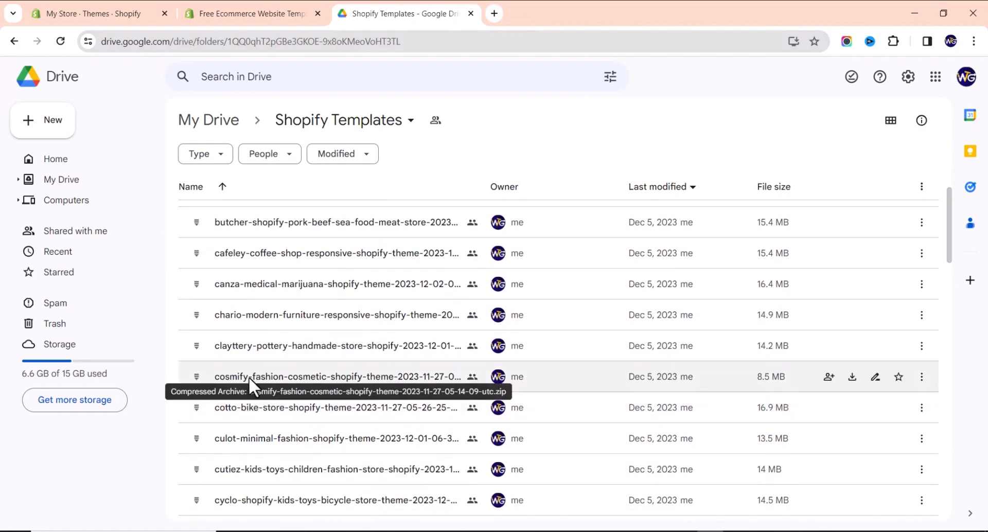
scroll(249, 377, down, 3)
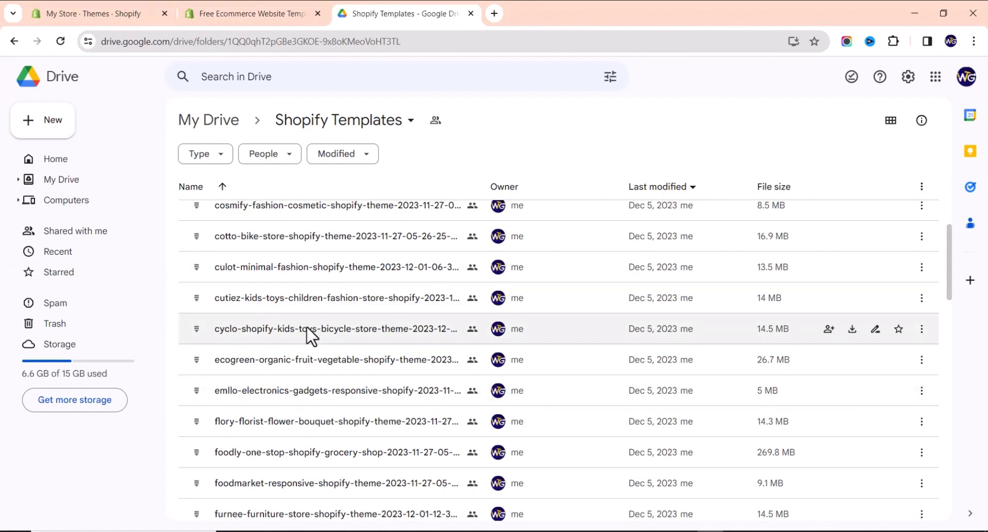
scroll(311, 344, up, 5)
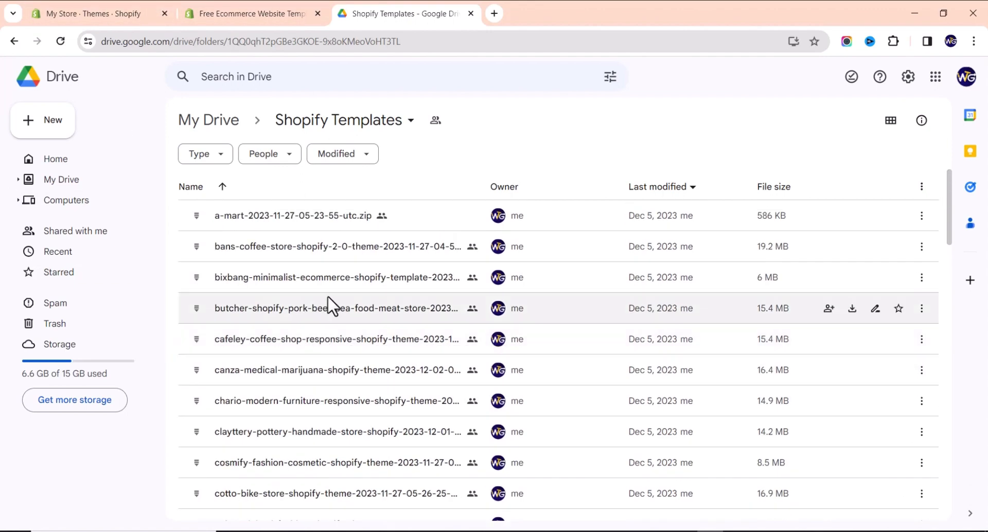
scroll(326, 307, down, 15)
scroll(260, 340, down, 5)
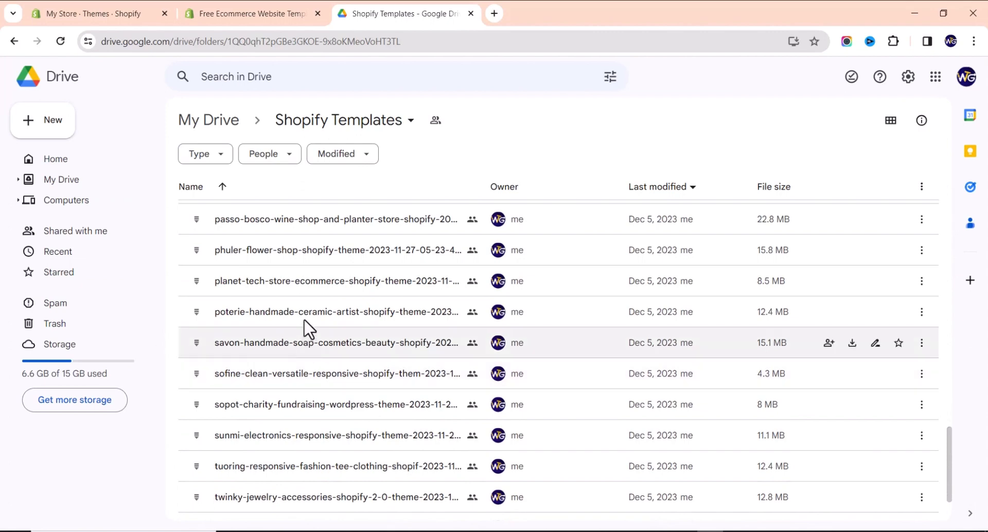
scroll(313, 293, up, 5)
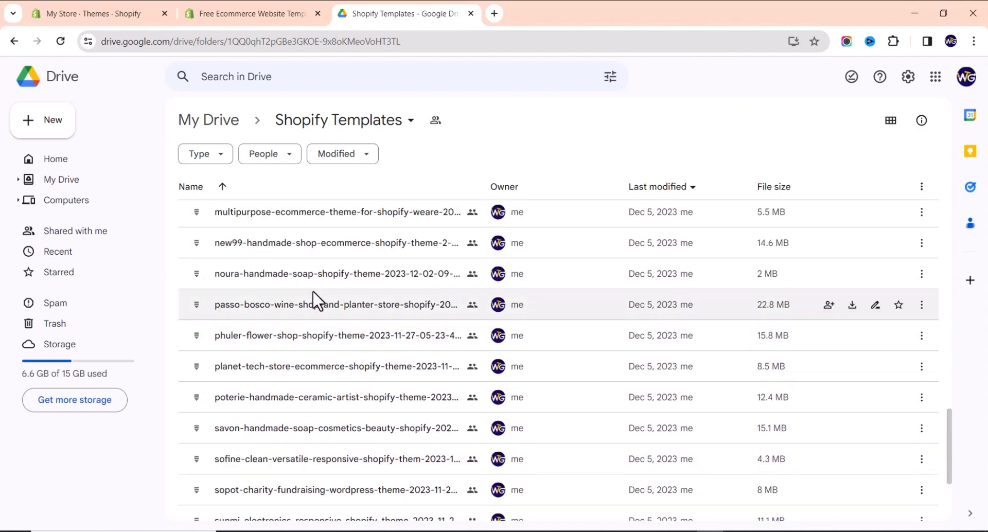
scroll(315, 303, up, 5)
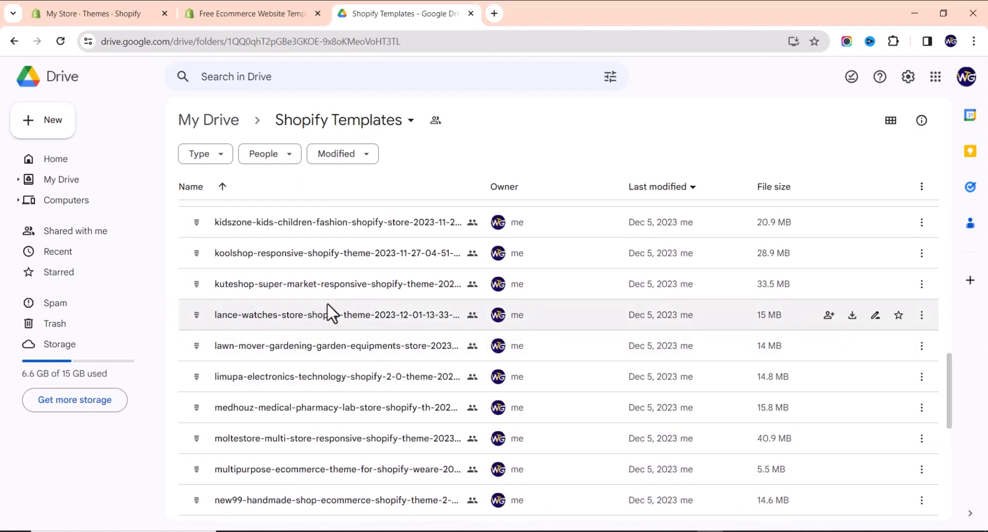
scroll(320, 302, up, 2)
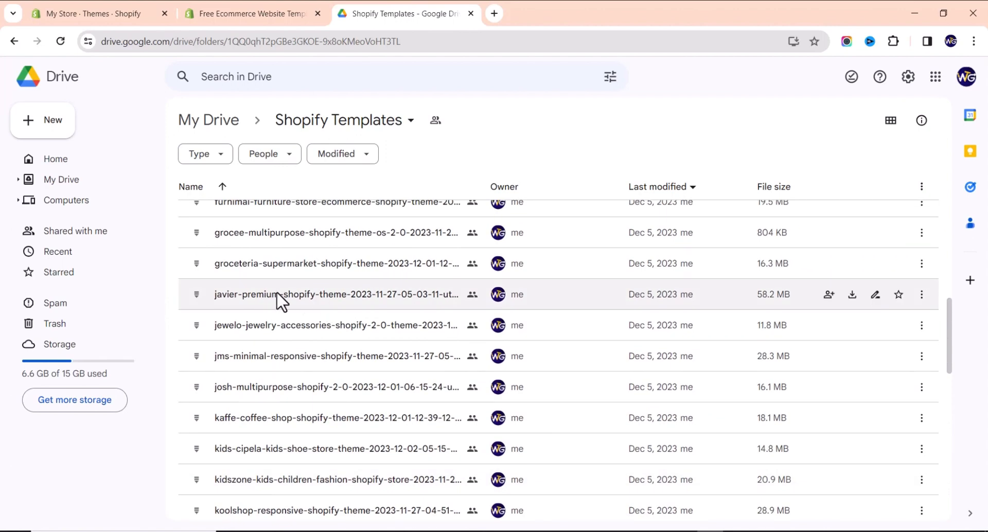
scroll(276, 303, up, 3)
scroll(269, 319, up, 3)
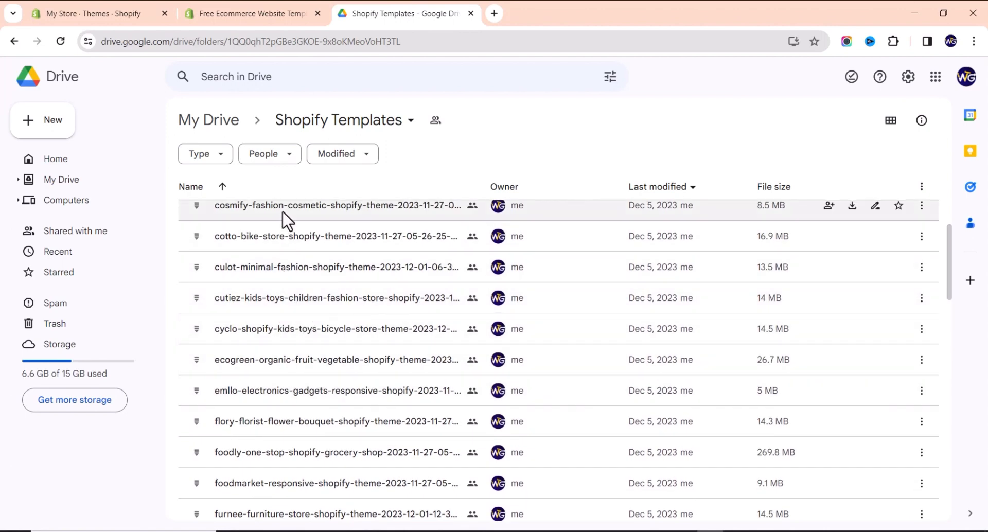
Download the 8.5 MB cosmify-fashion-cosmetic theme zip from Google Drive and go back to Shopify Themes.
click(922, 206)
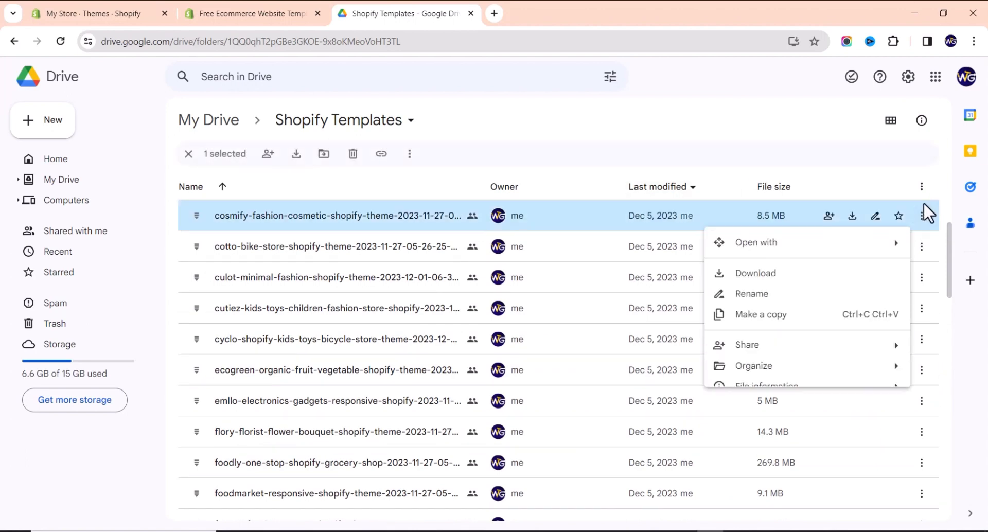
click(761, 274)
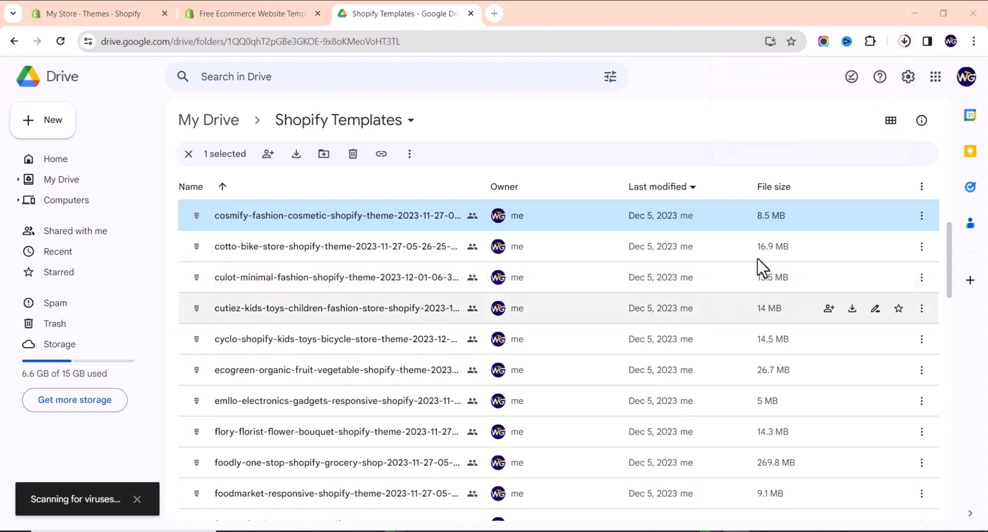
click(904, 42)
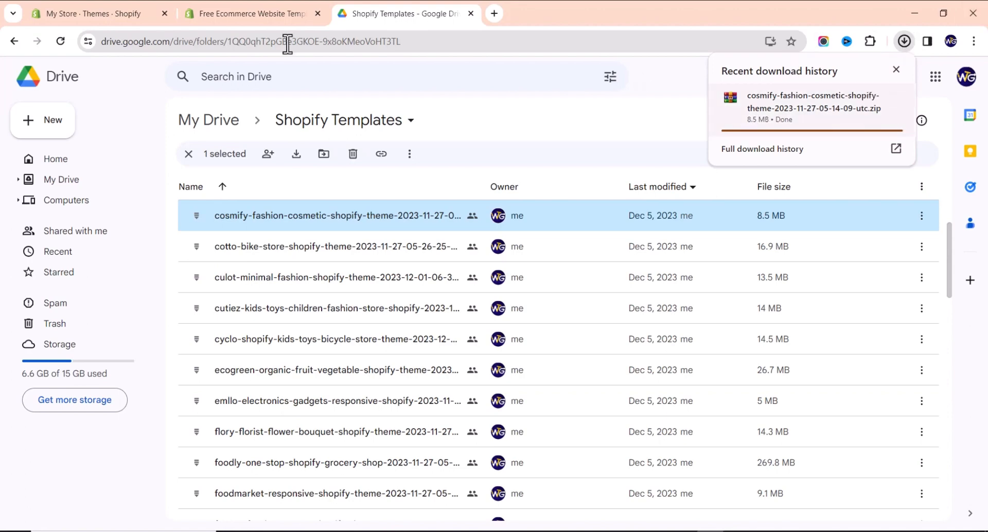
click(85, 15)
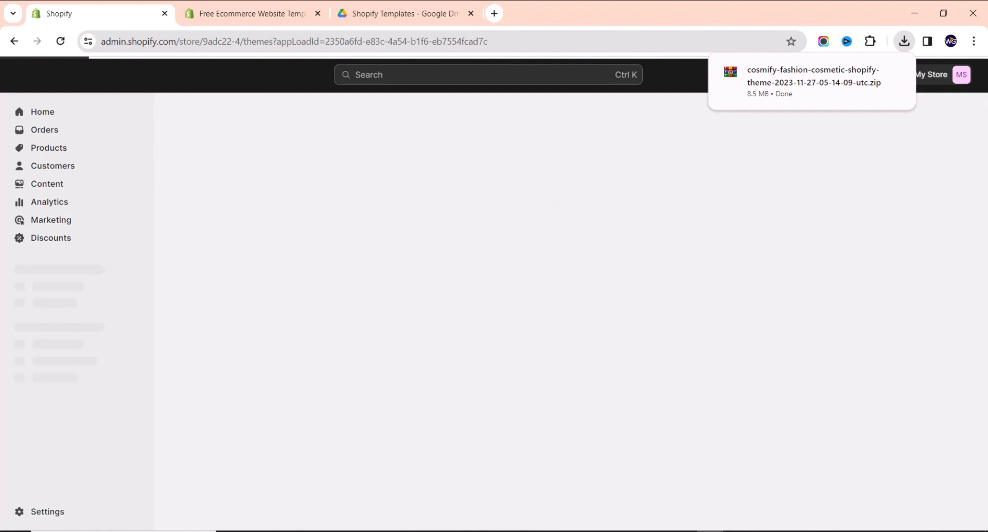
Try uploading the cosmify zip as a theme; Shopify rejects it for missing layout/theme.liquid.
scroll(620, 289, down, 2)
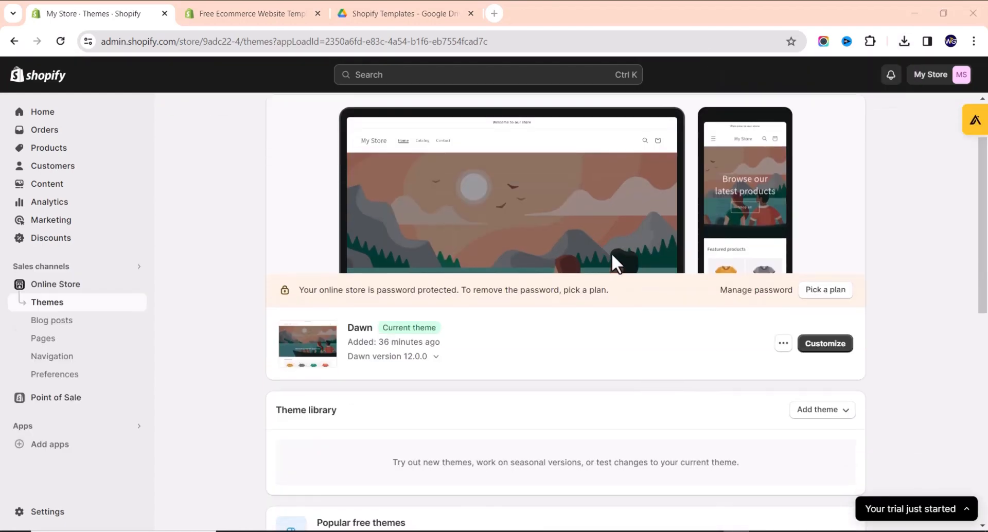
scroll(646, 364, down, 2)
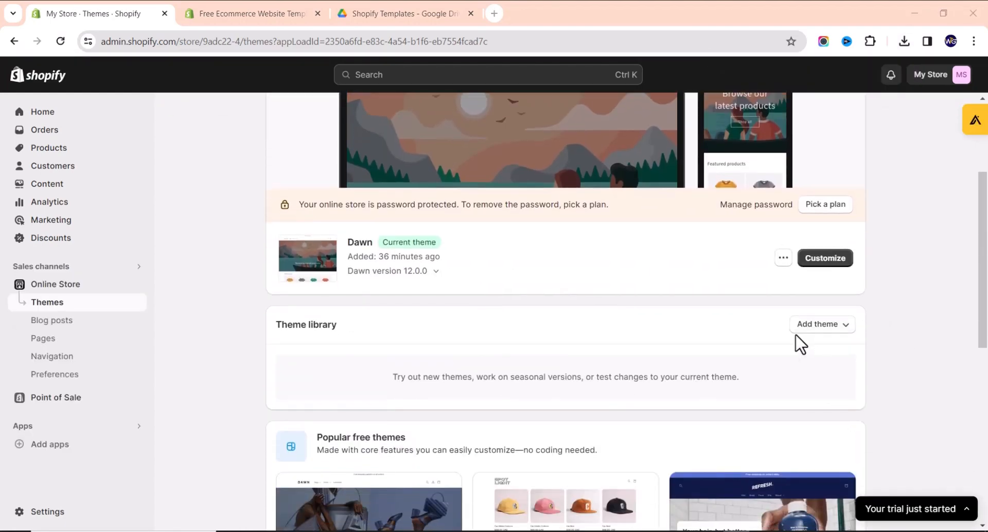
click(834, 331)
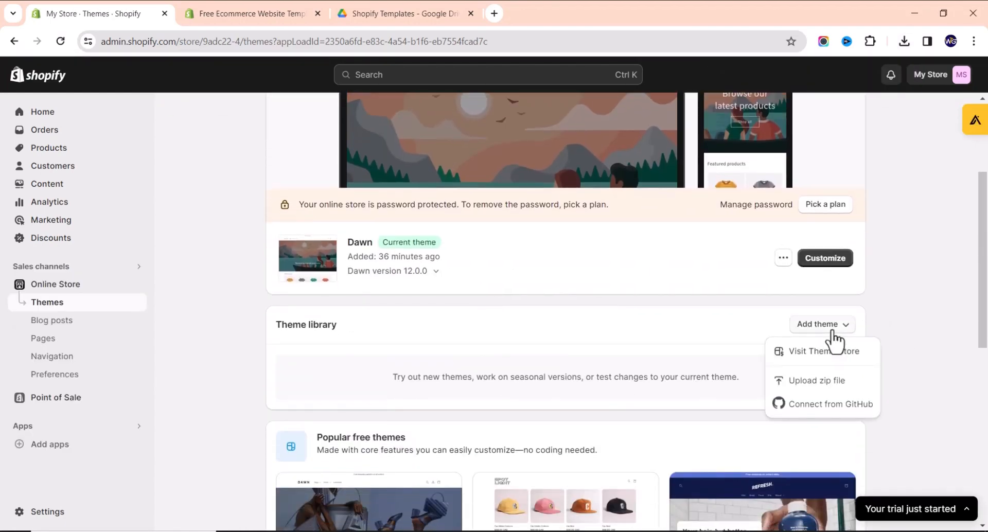
click(803, 383)
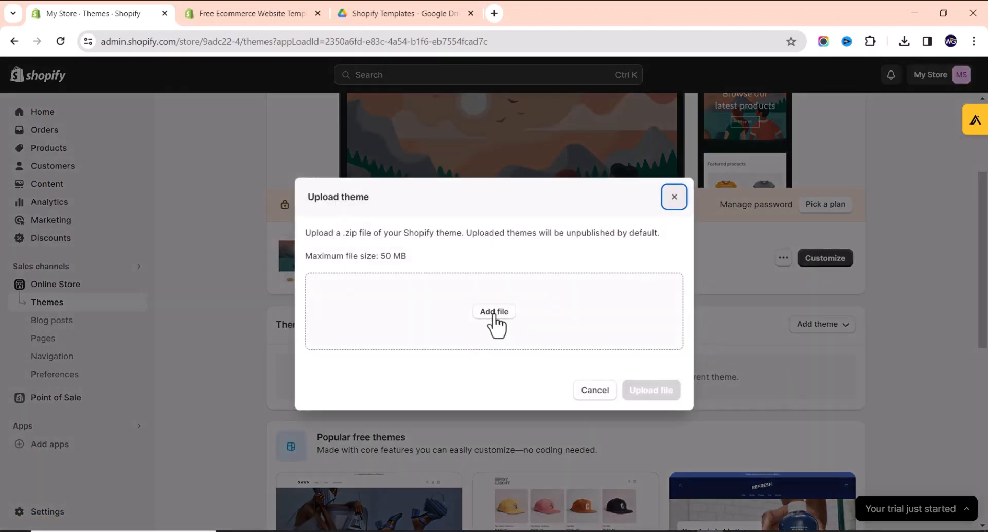
click(493, 312)
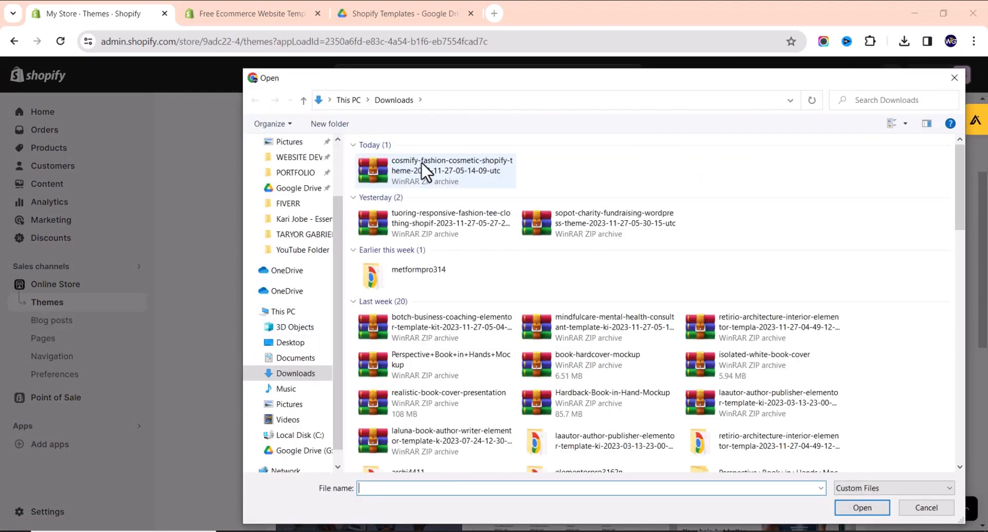
double_click(421, 161)
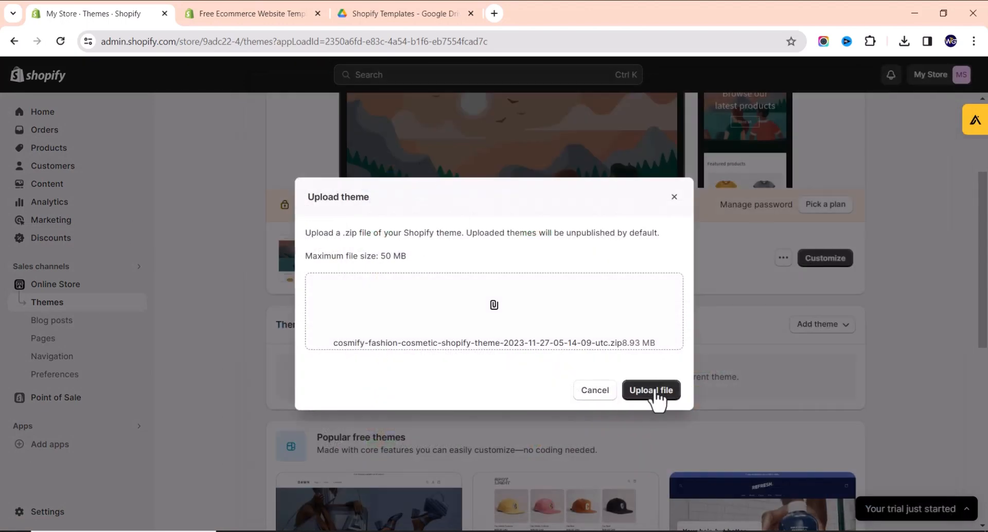
click(656, 396)
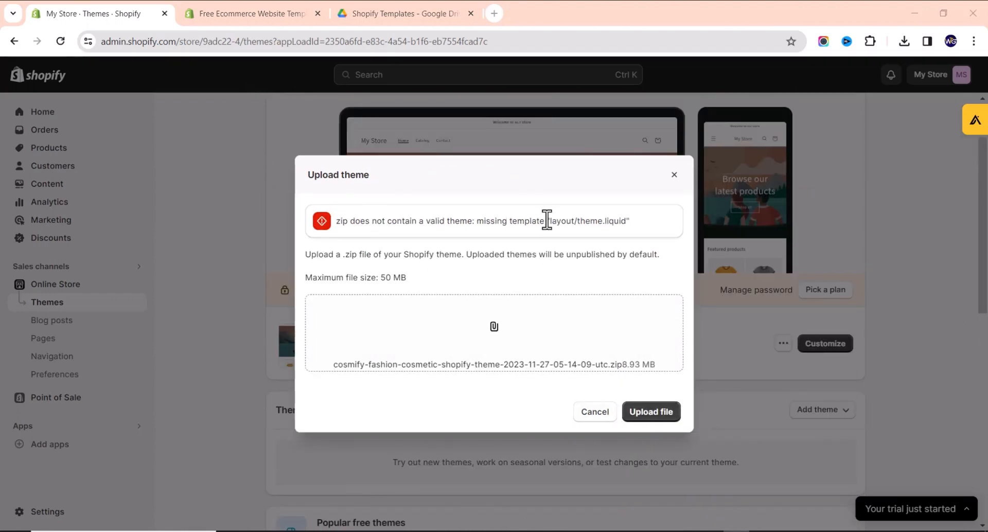
key(alt+Tab)
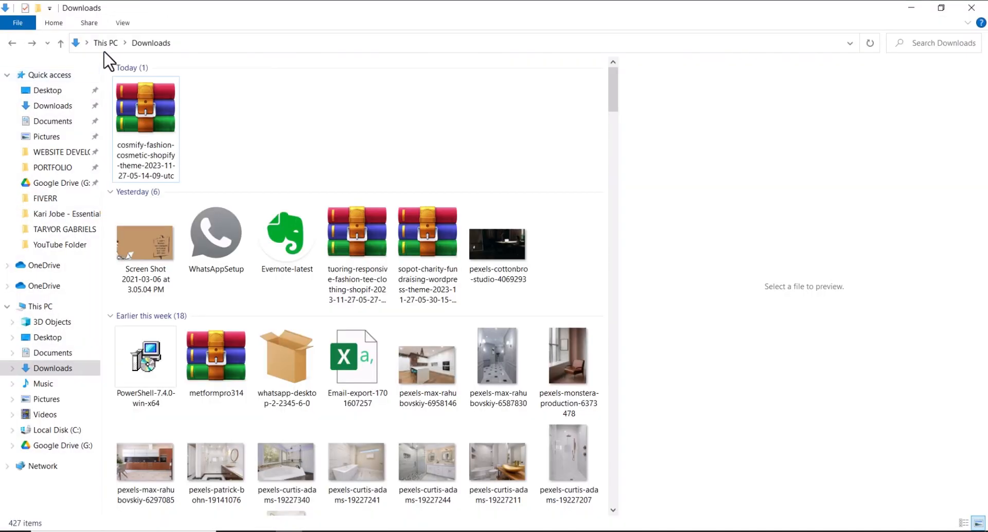
Extract the cosmify zip to its own folder and open its shopify-cosmify-extract-first subfolder.
click(135, 124)
right_click(135, 125)
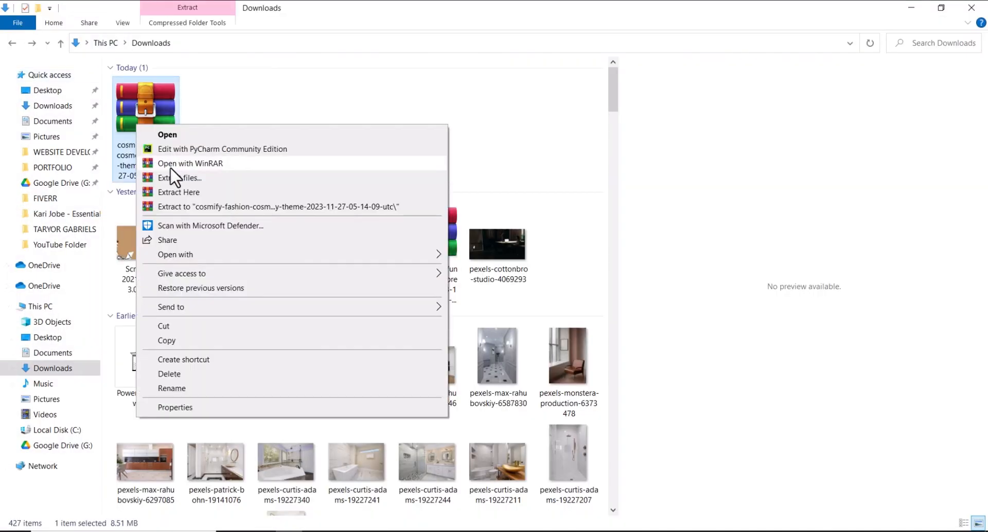
click(188, 206)
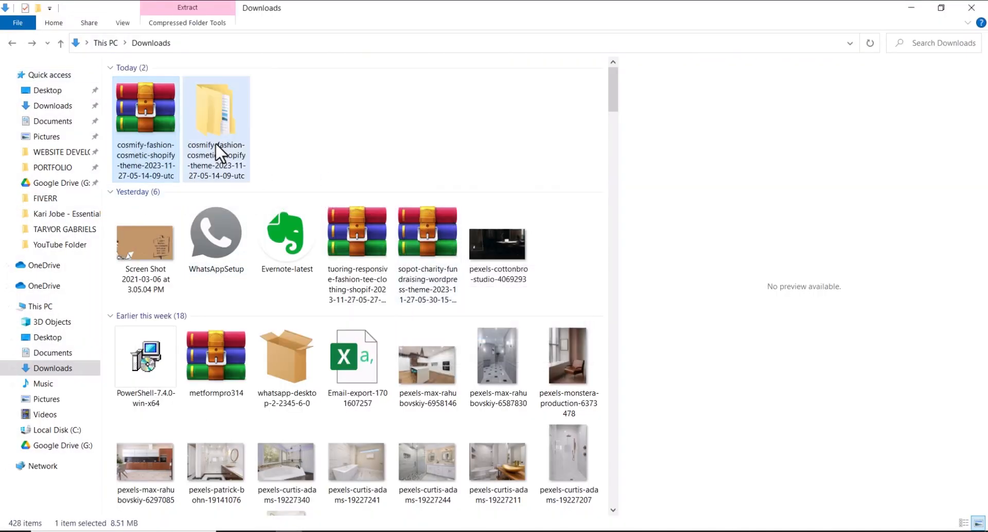
double_click(214, 130)
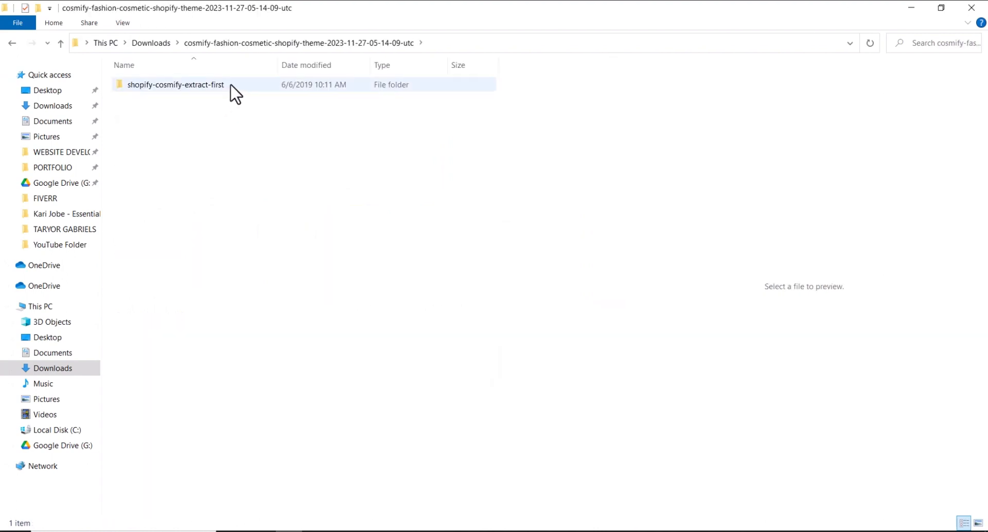
double_click(227, 86)
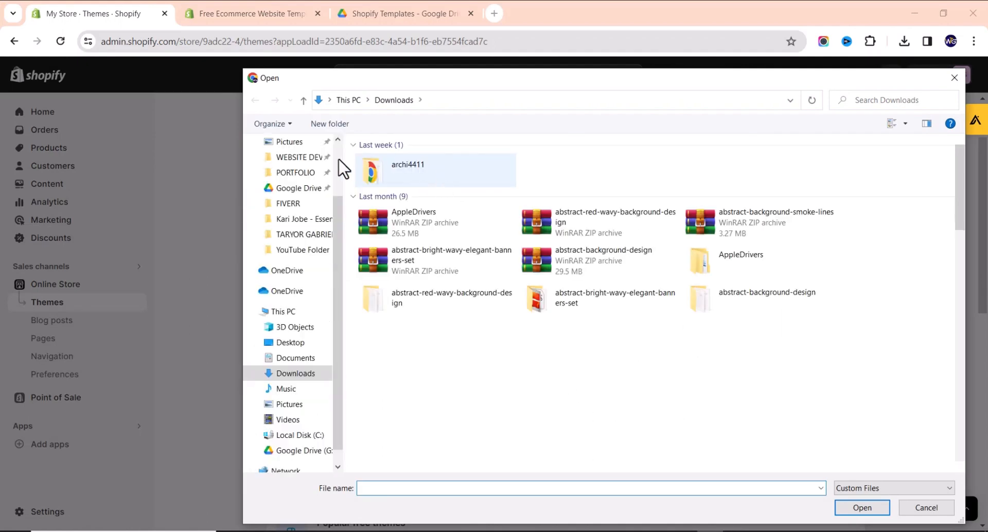
Upload install-me-cosmify-v-2.0.0 zip from the extracted folder so it installs as Just added.
double_click(567, 188)
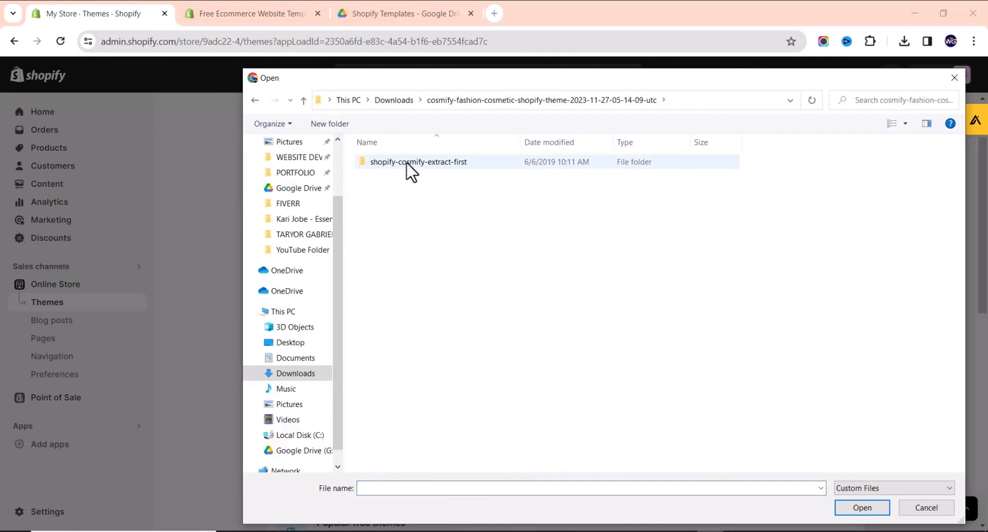
double_click(407, 165)
double_click(404, 190)
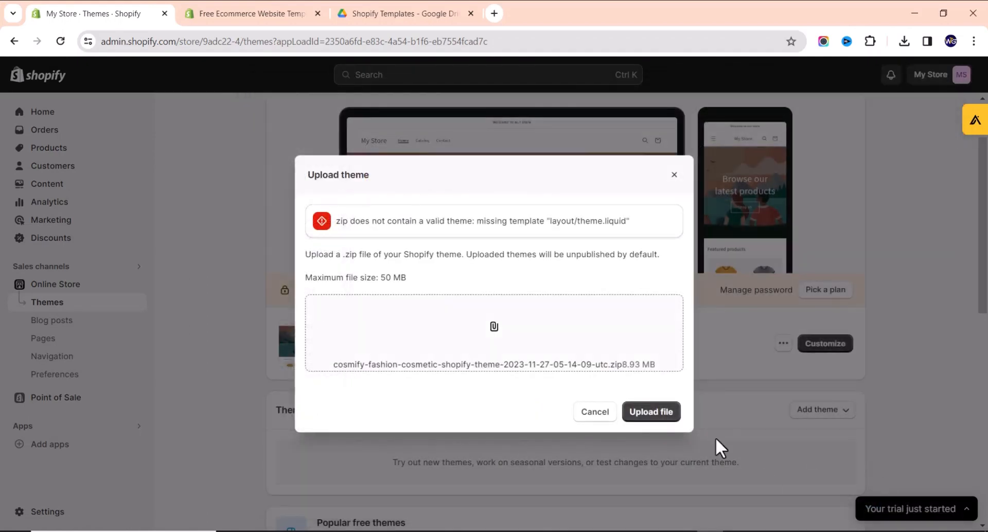
click(664, 396)
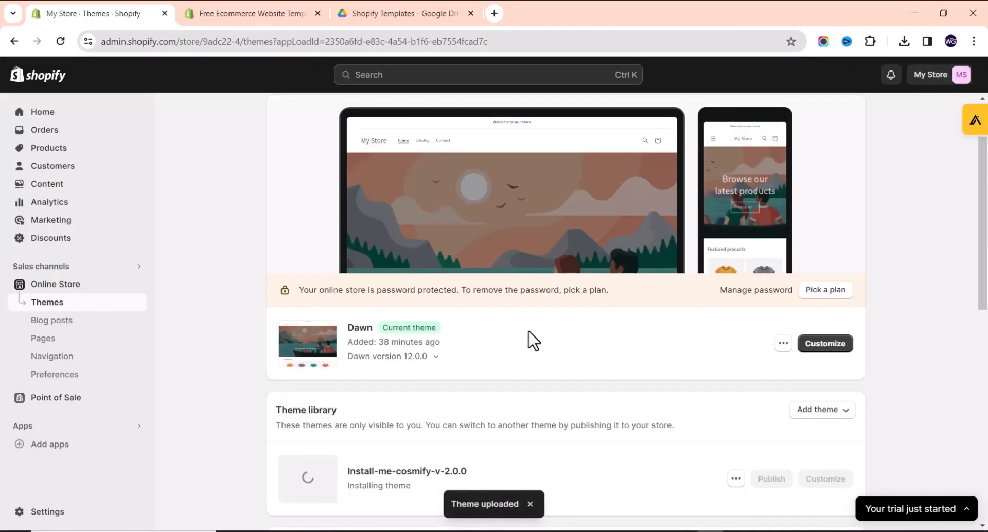
scroll(455, 337, down, 2)
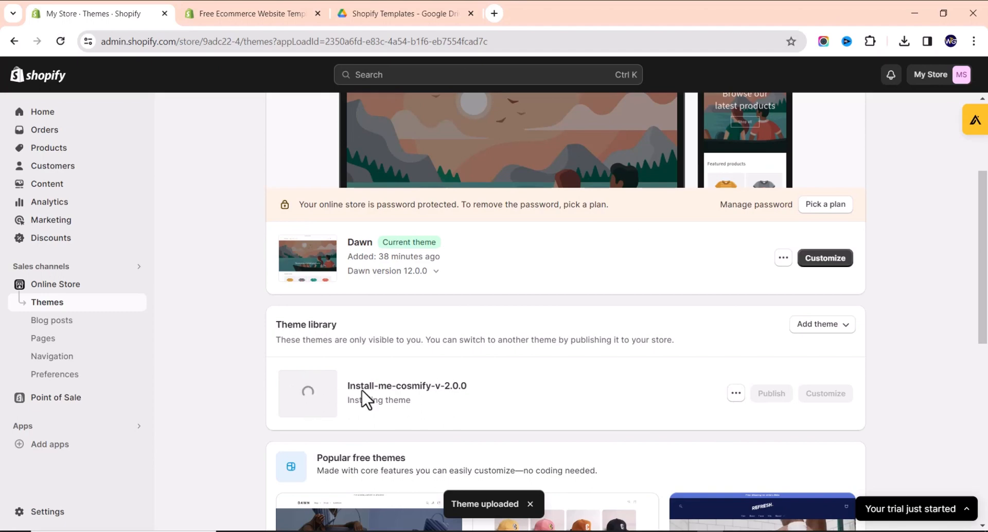
scroll(490, 434, down, 3)
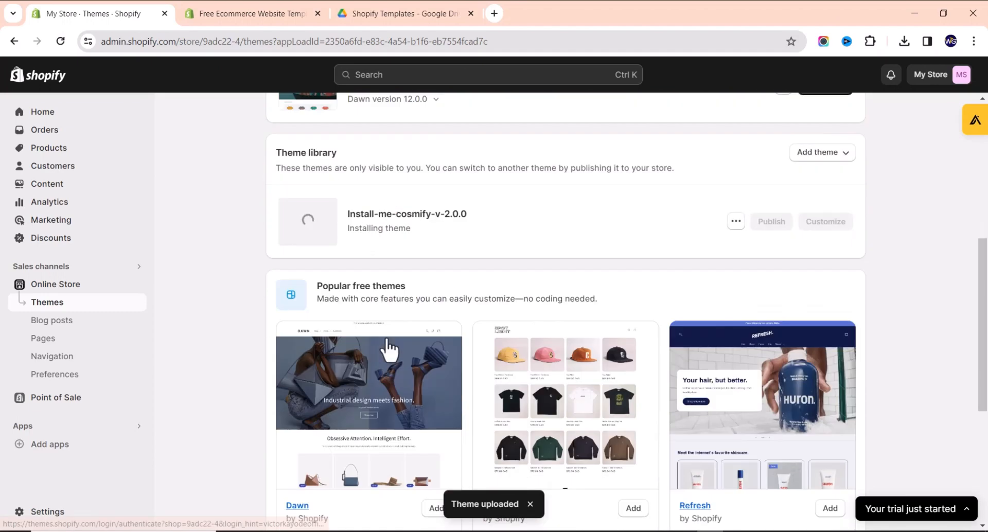
scroll(412, 323, up, 2)
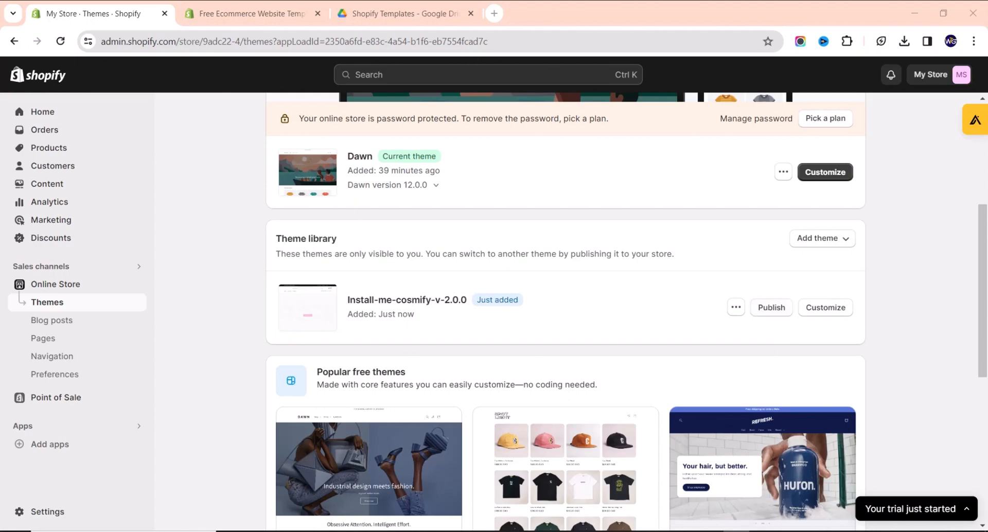
click(736, 307)
right_click(661, 336)
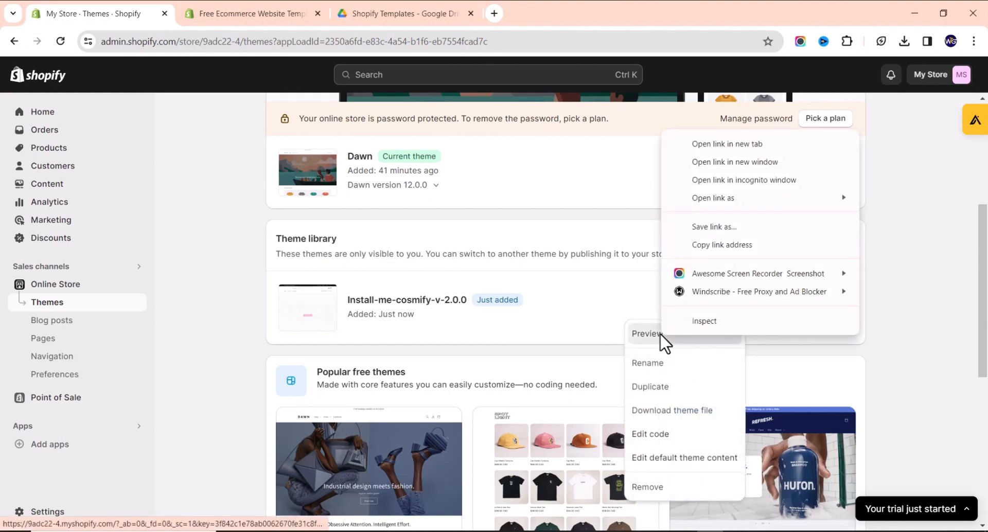
click(716, 145)
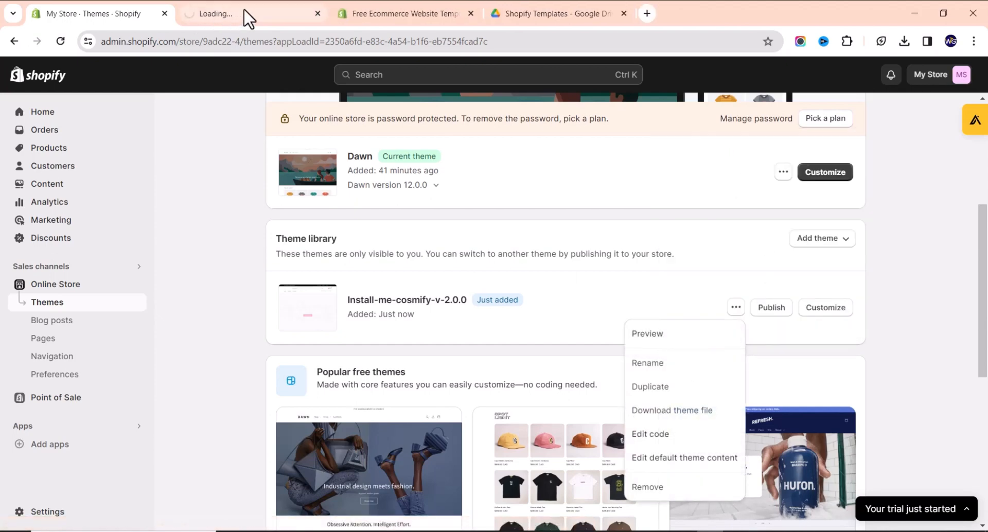
click(249, 16)
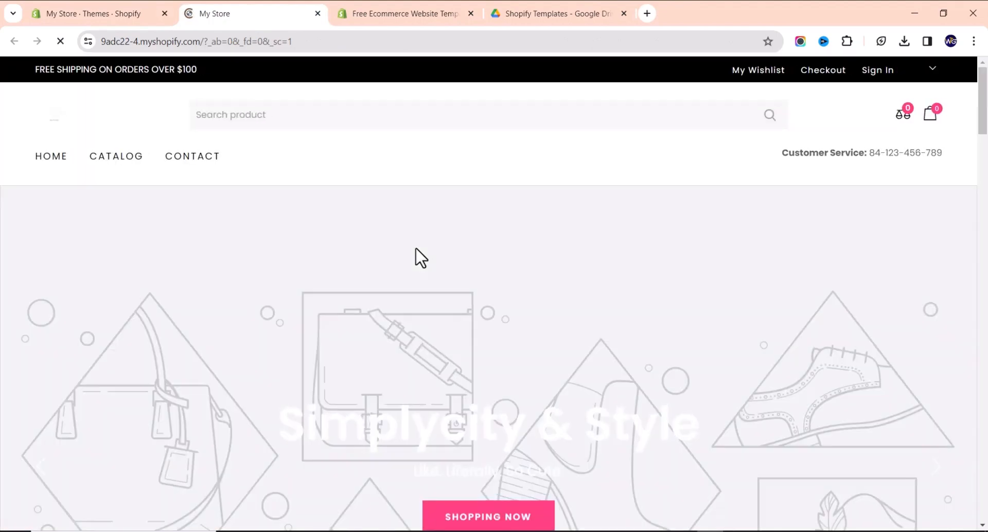
scroll(417, 258, down, 12)
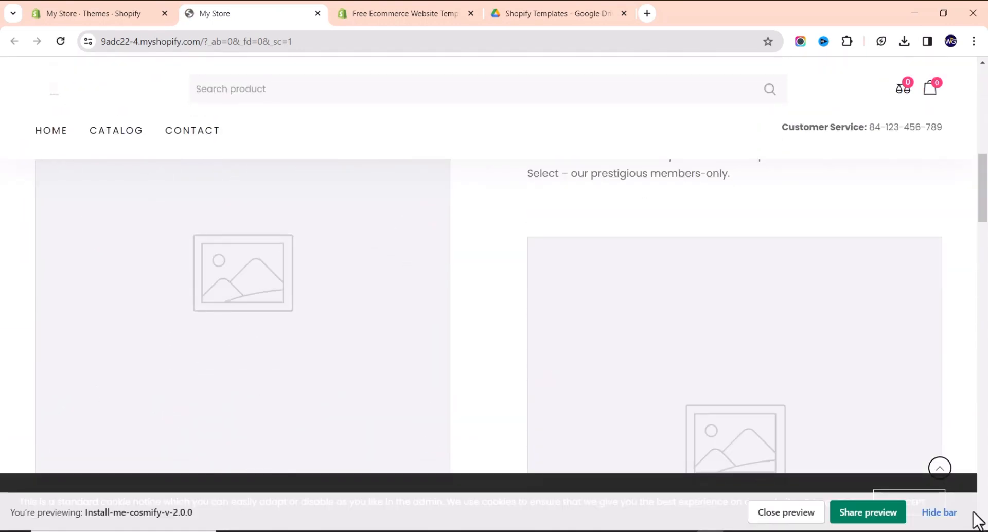
scroll(782, 420, down, 3)
scroll(769, 410, down, 20)
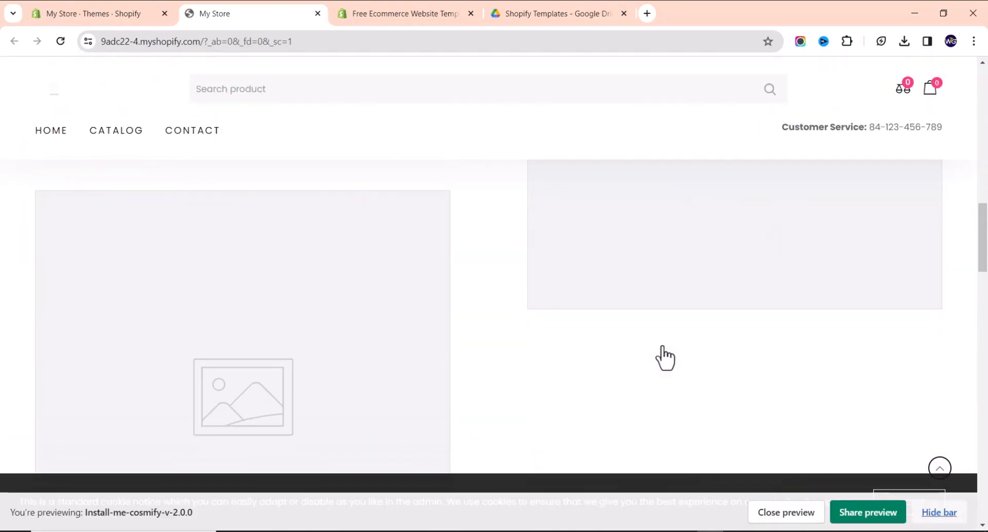
scroll(521, 293, down, 4)
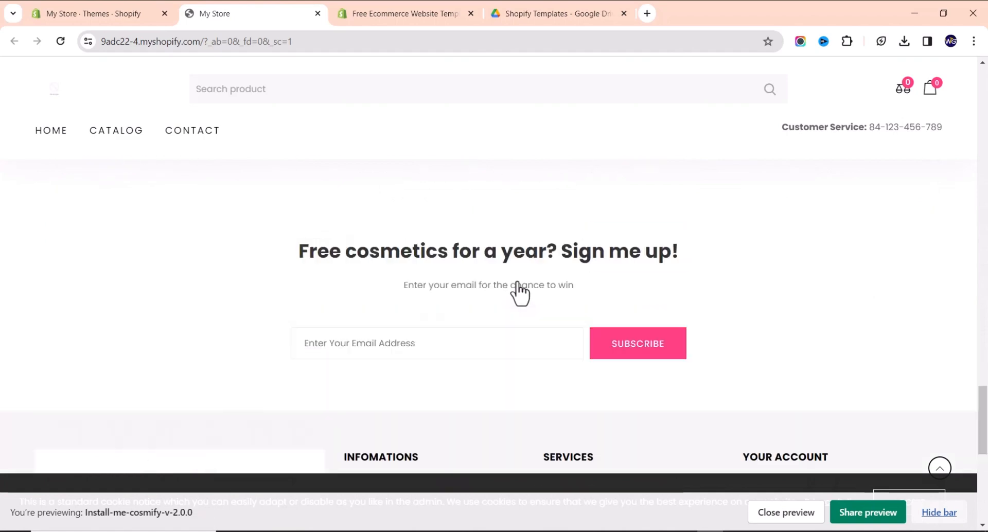
scroll(533, 305, up, 20)
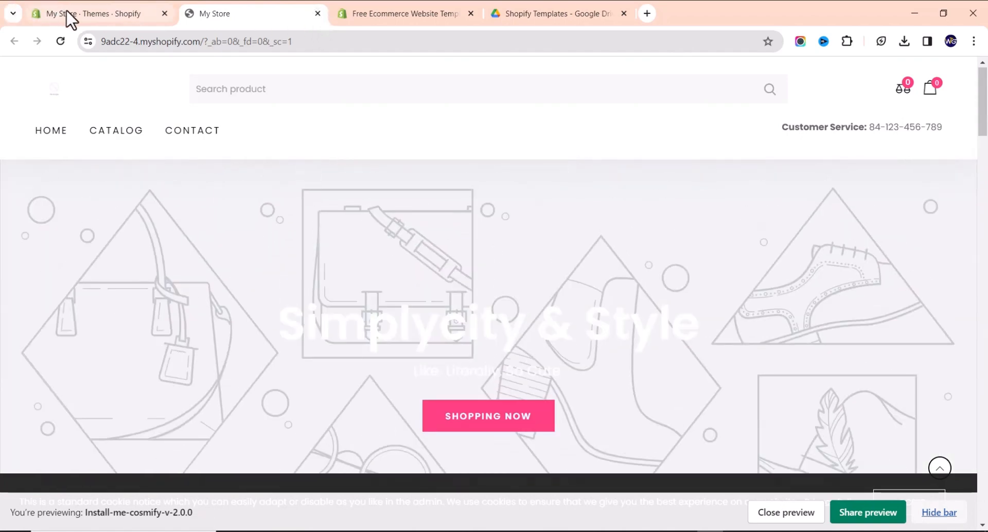
key(ctrl+w)
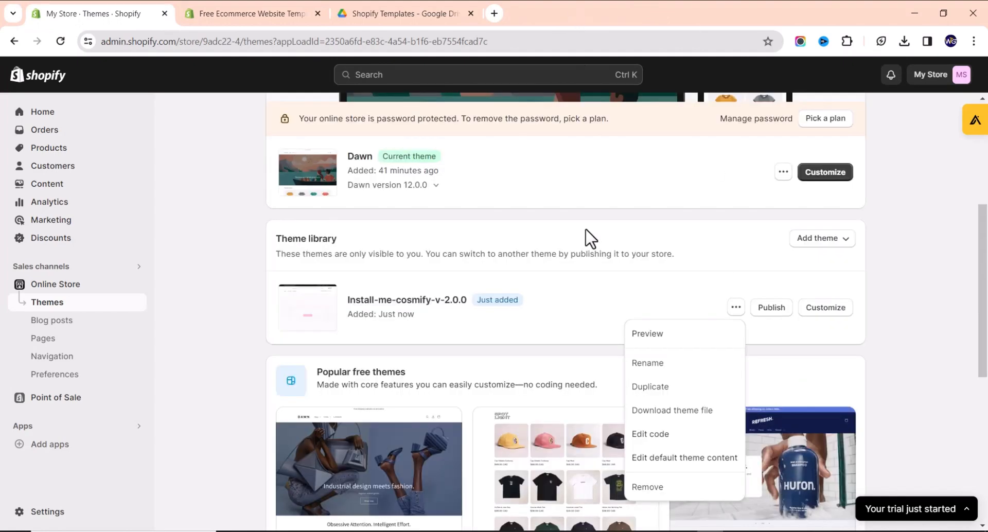
Open the Dawn theme's Customize link in a new browser tab.
scroll(631, 202, up, 3)
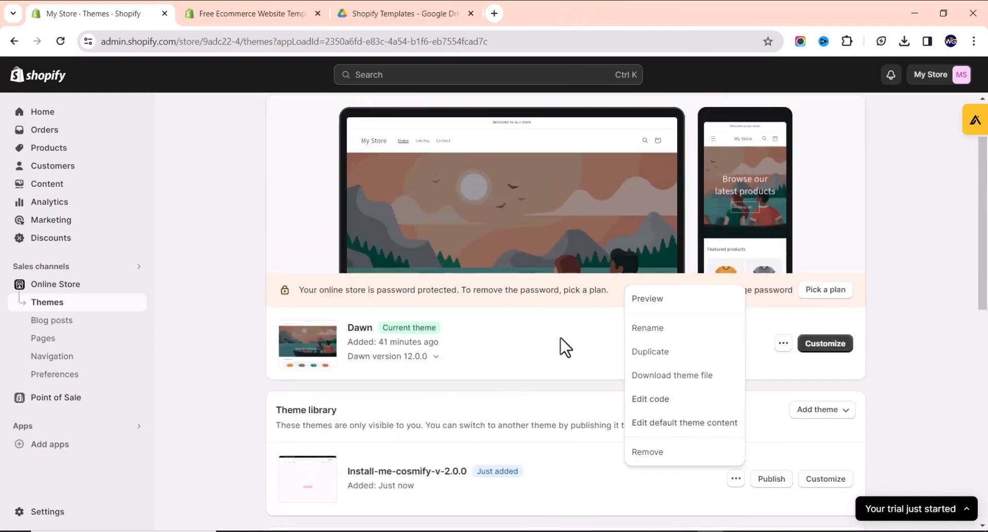
click(565, 348)
right_click(826, 347)
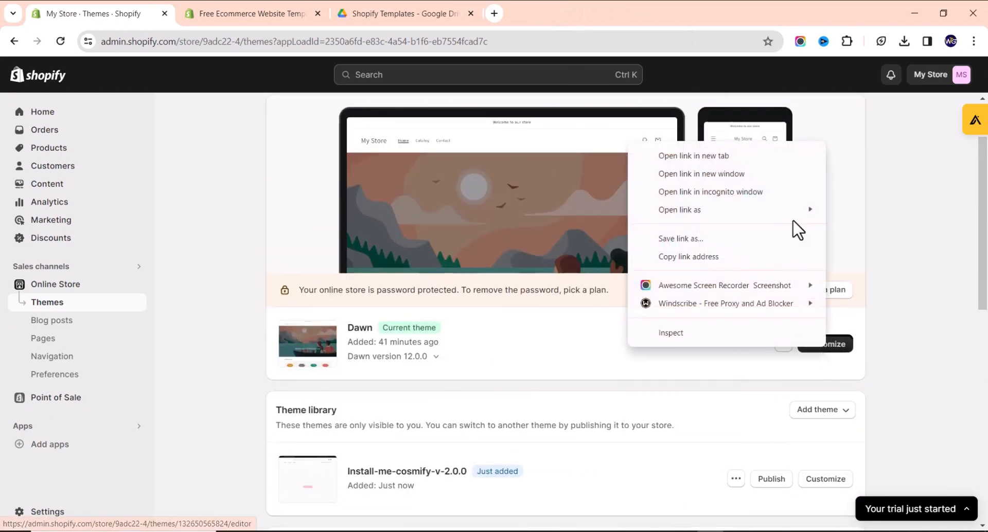
click(730, 154)
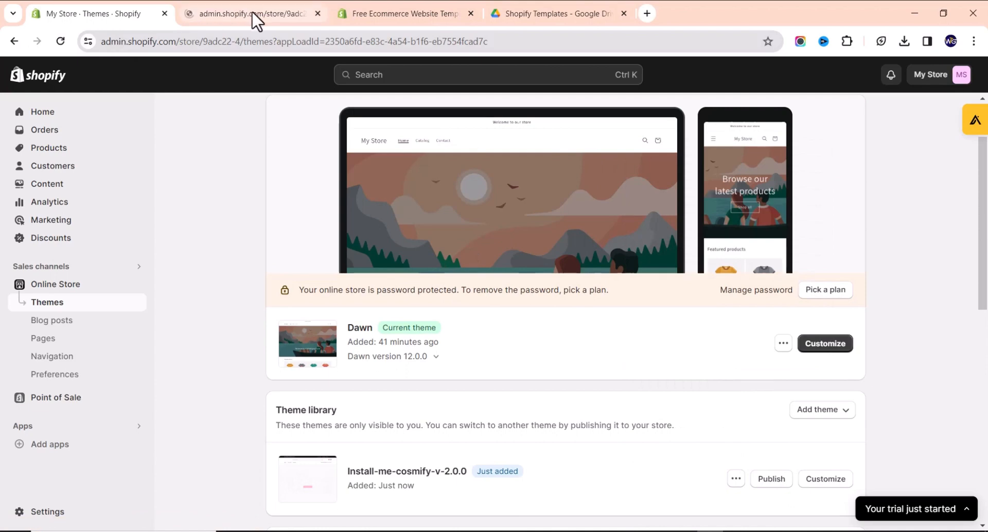
click(251, 11)
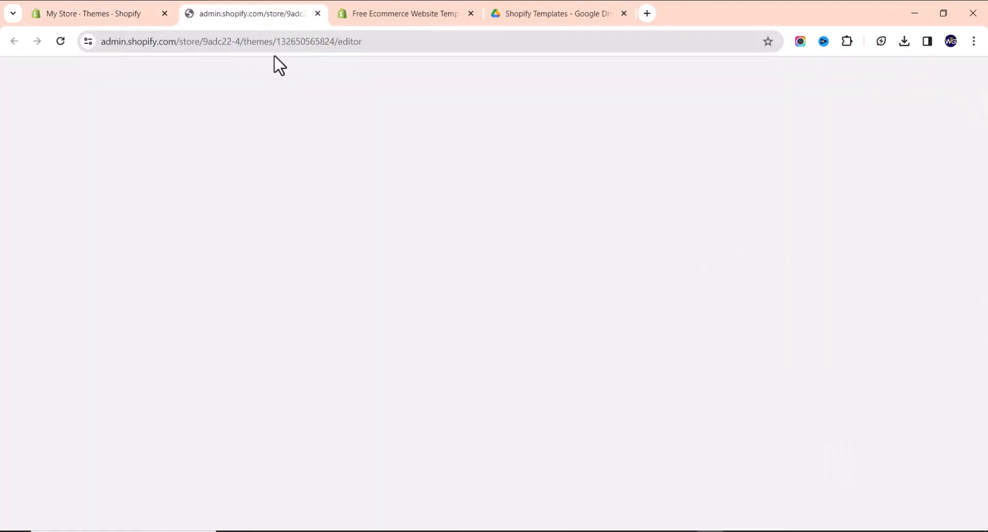
Close all browser tabs to the right of the theme editor tab.
click(101, 14)
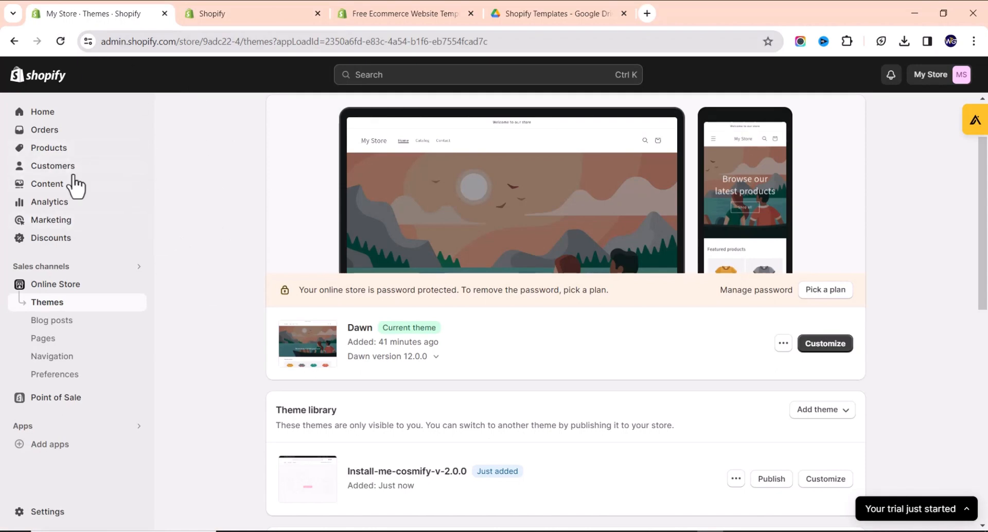
click(210, 16)
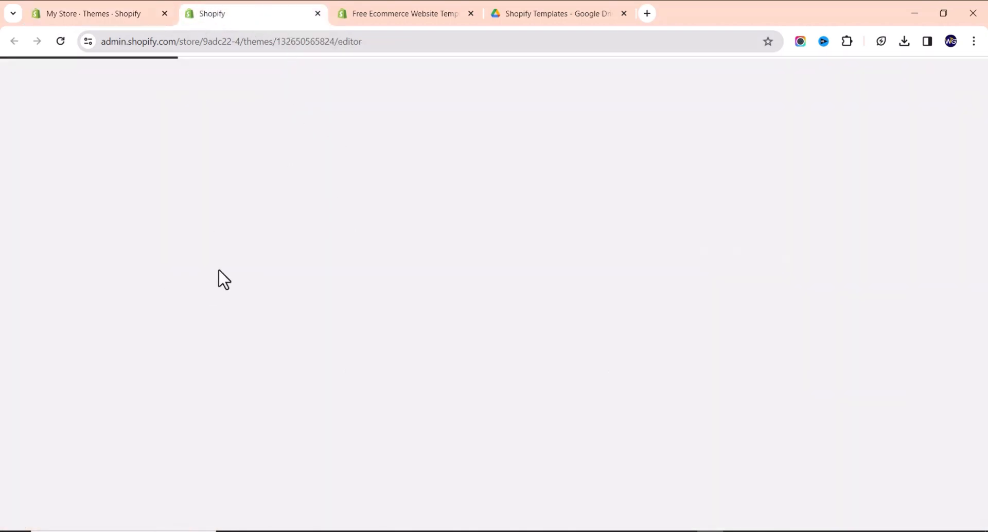
right_click(265, 22)
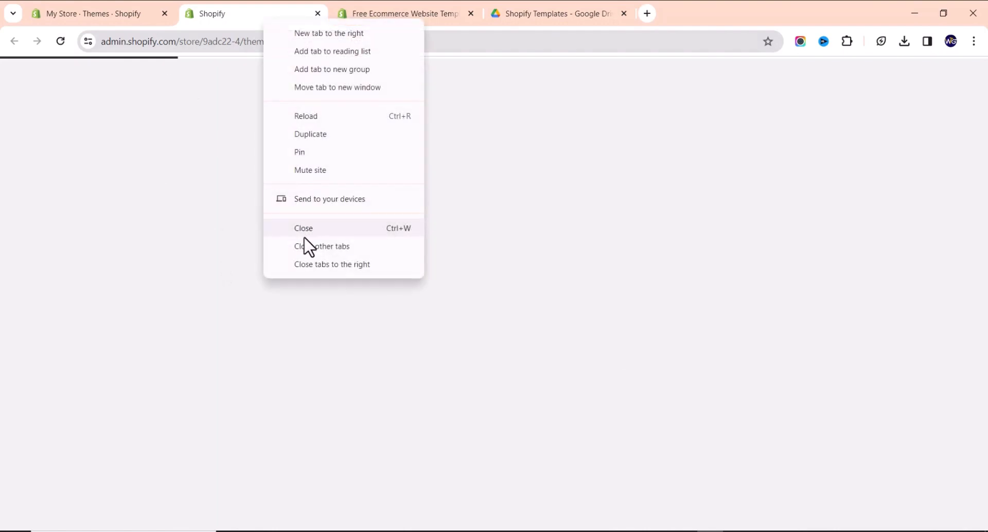
click(322, 263)
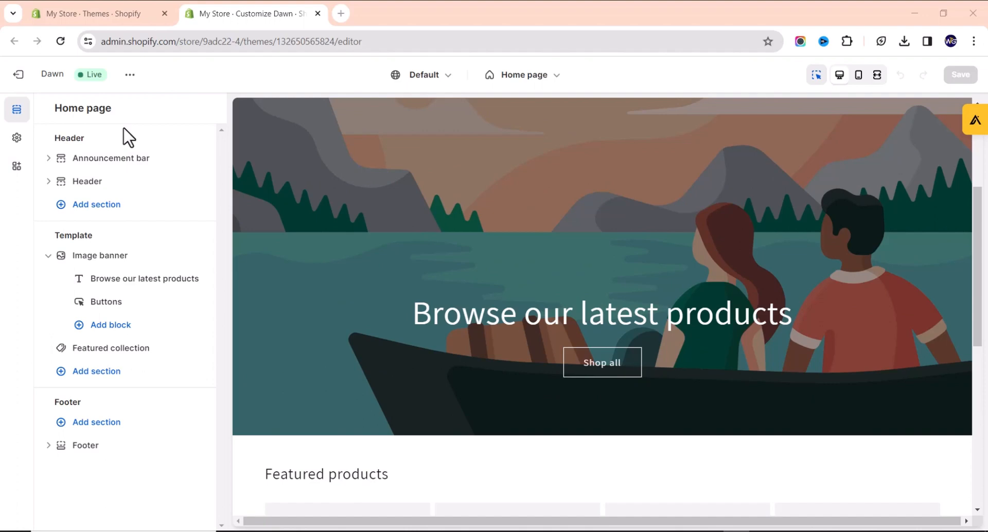
scroll(477, 349, up, 4)
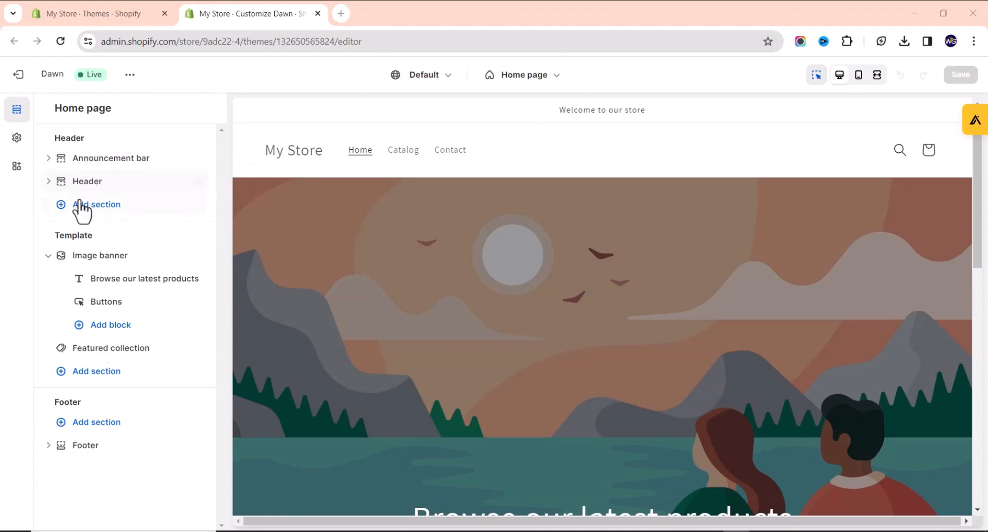
scroll(532, 318, down, 8)
scroll(509, 312, up, 8)
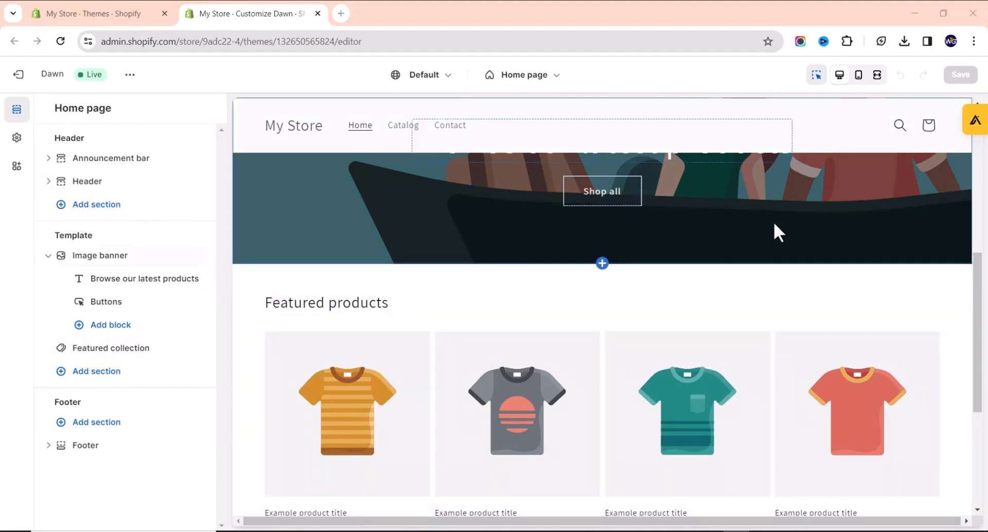
click(858, 76)
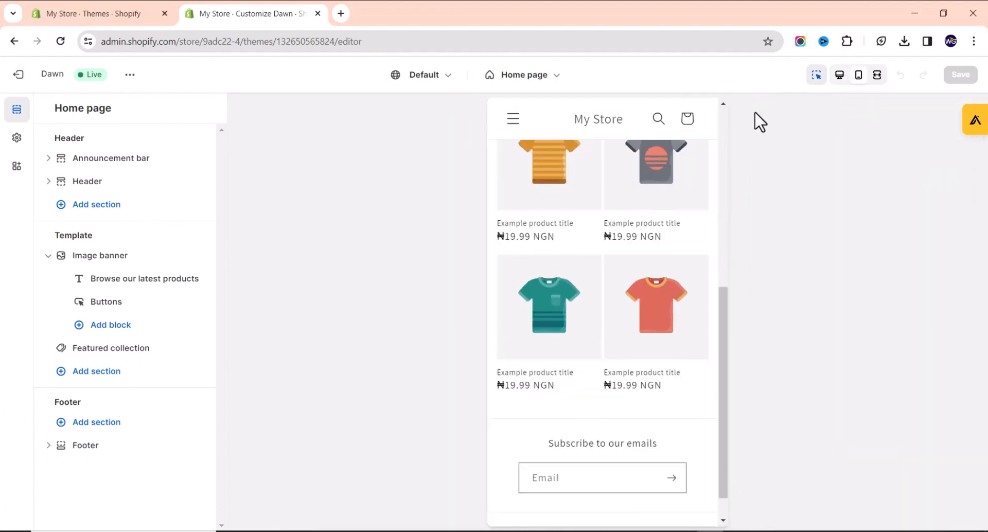
scroll(672, 150, up, 10)
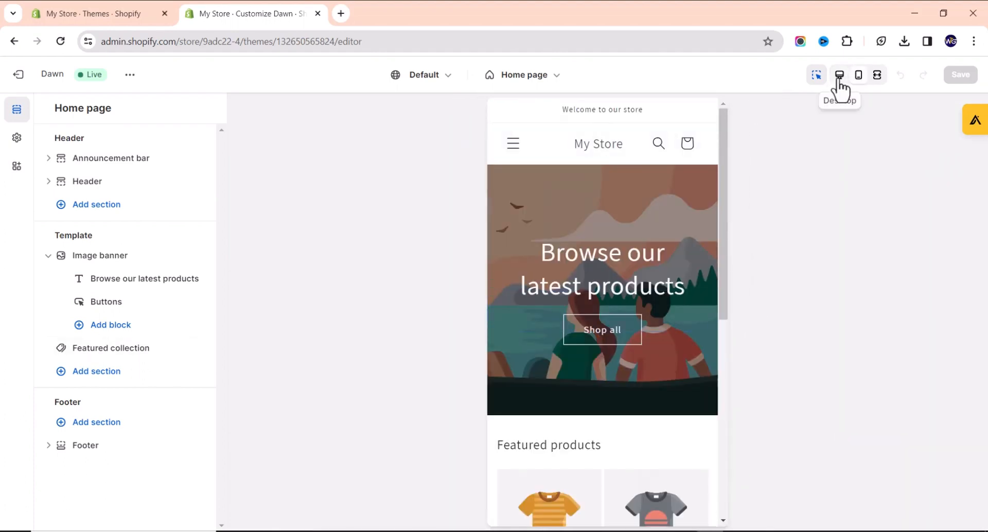
click(838, 78)
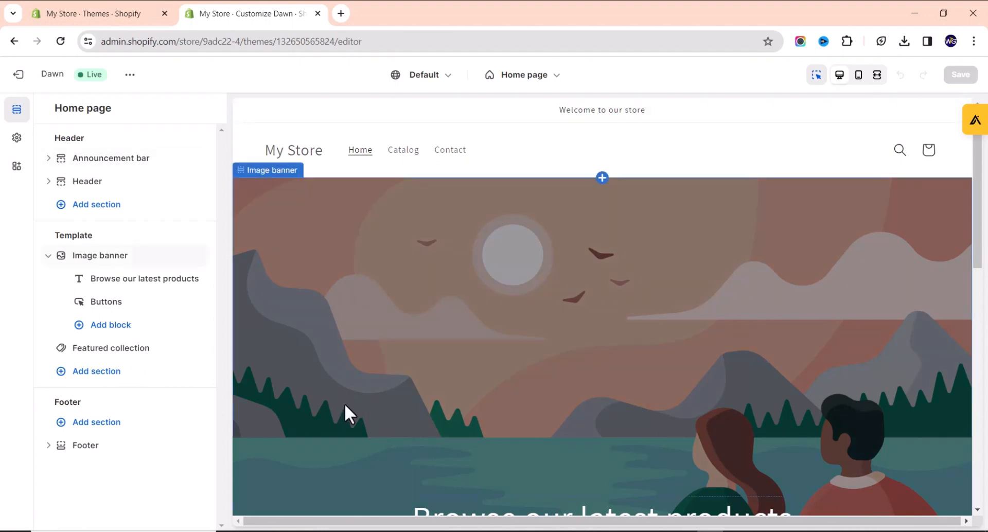
click(859, 74)
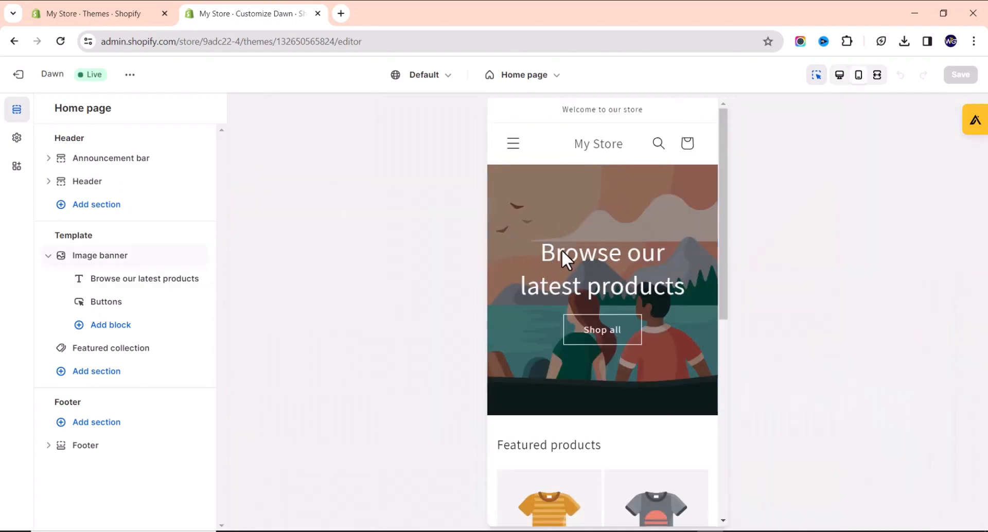
scroll(563, 257, down, 8)
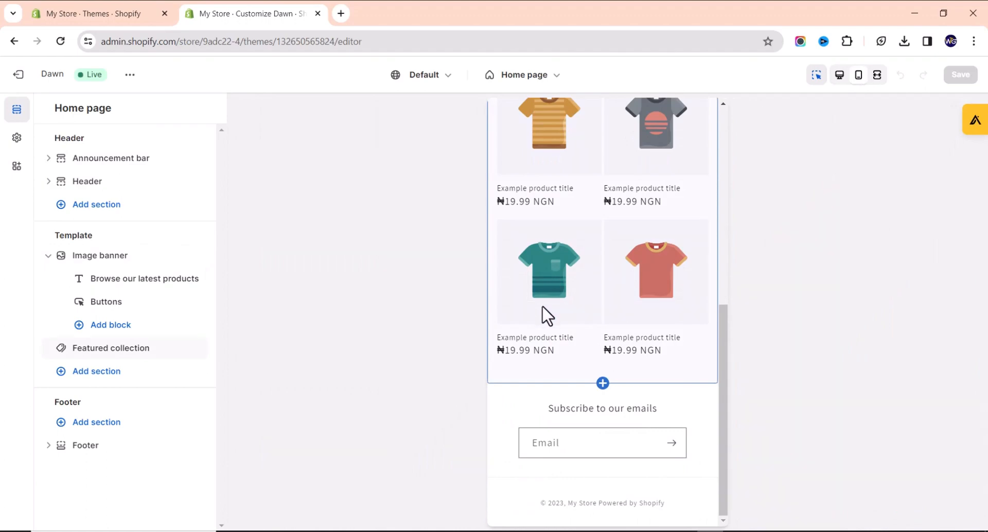
scroll(556, 283, up, 10)
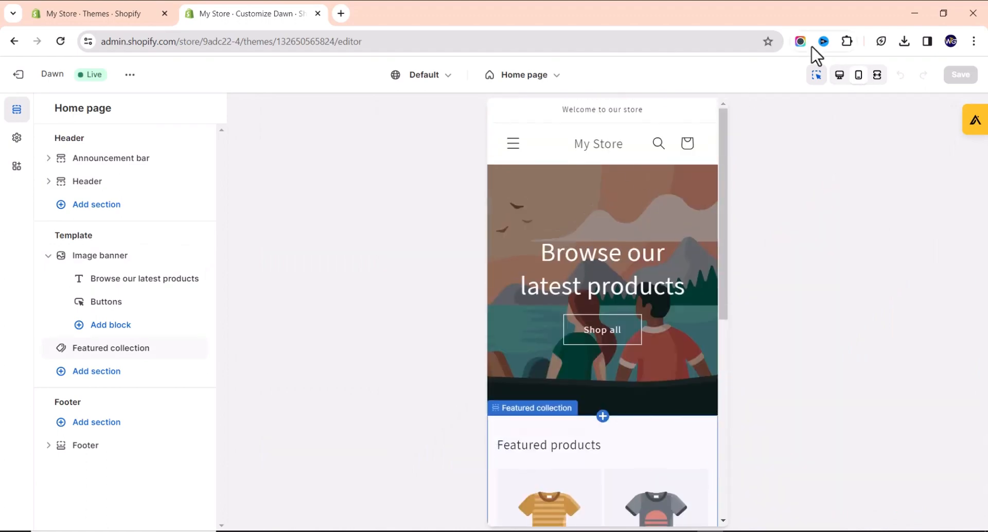
click(839, 76)
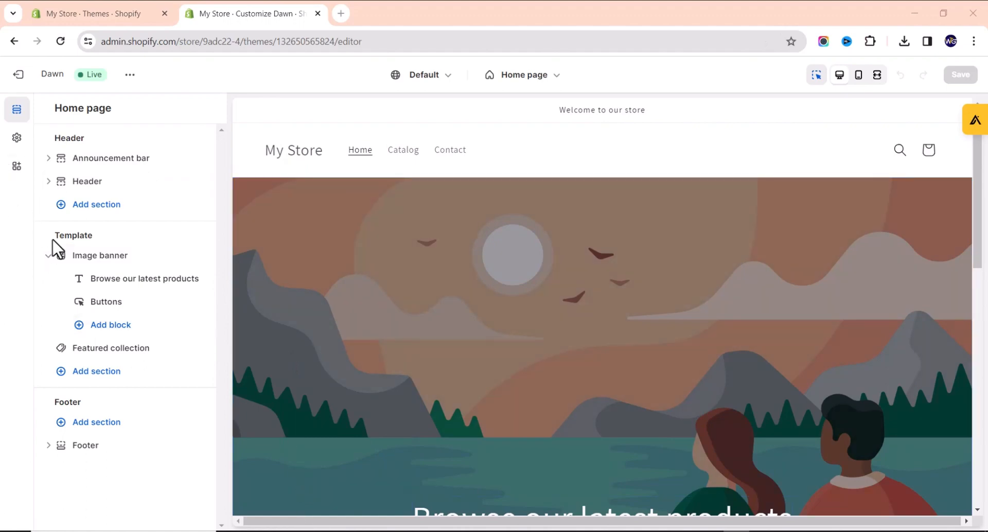
scroll(377, 277, down, 6)
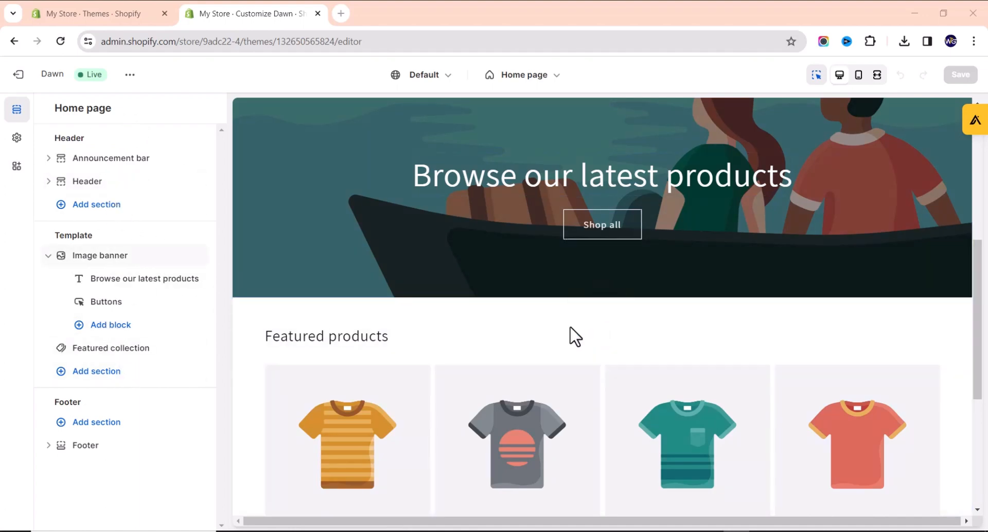
scroll(571, 335, down, 5)
scroll(625, 237, up, 3)
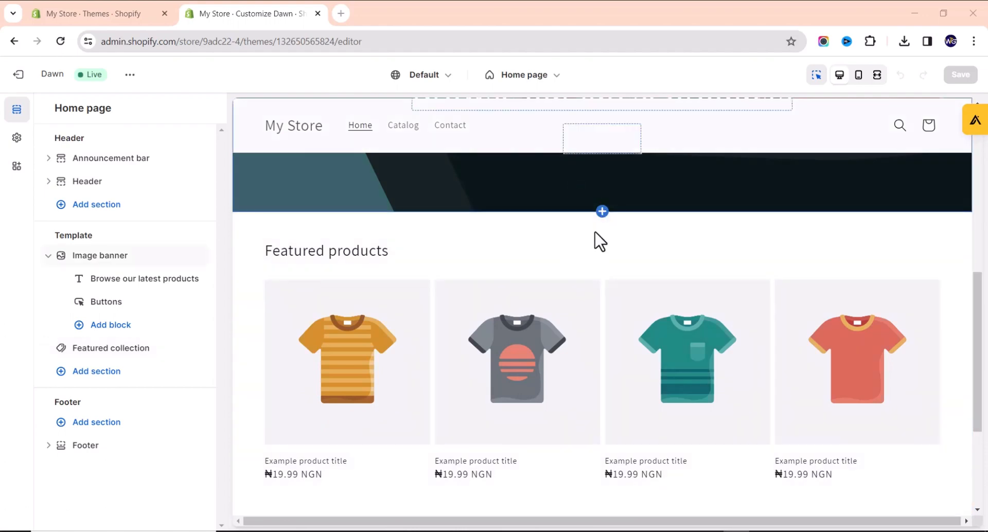
mouse_move(601, 209)
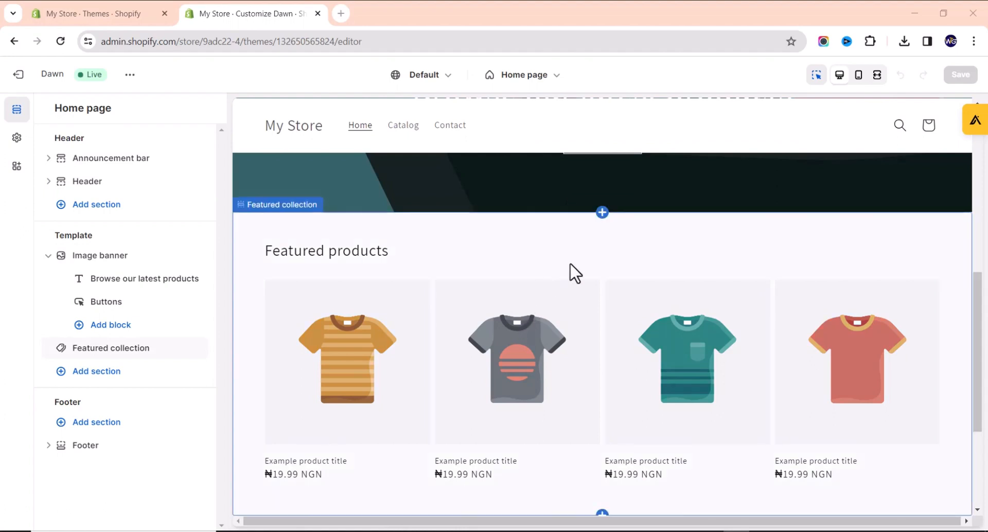
click(599, 217)
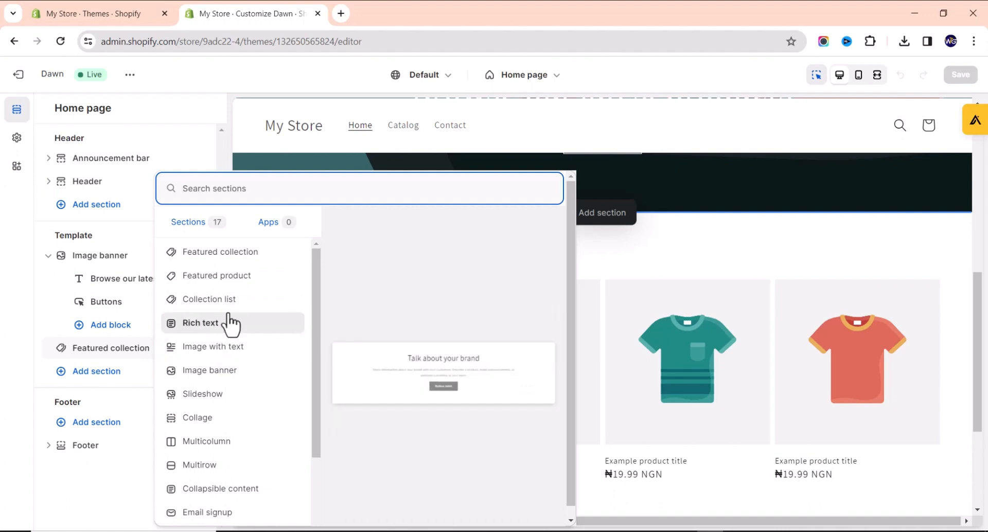
key(Escape)
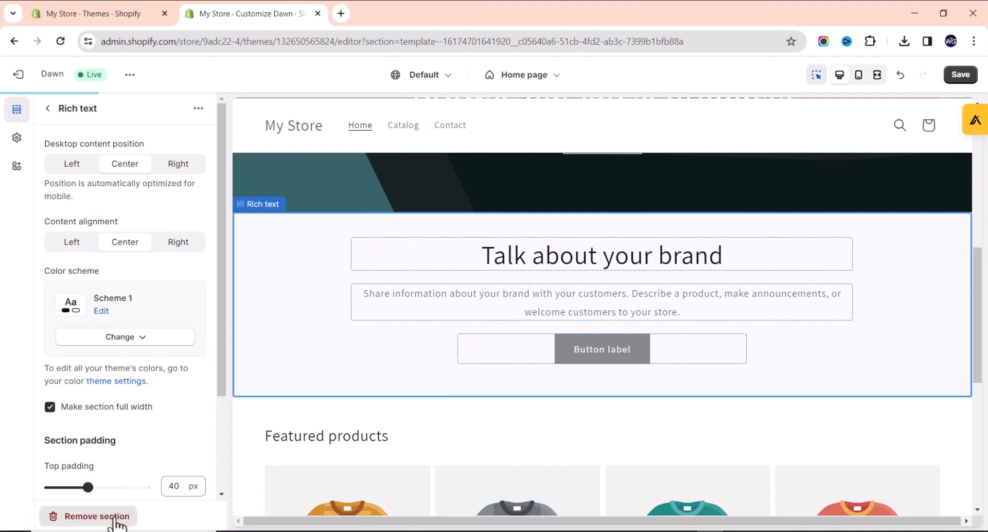
click(96, 516)
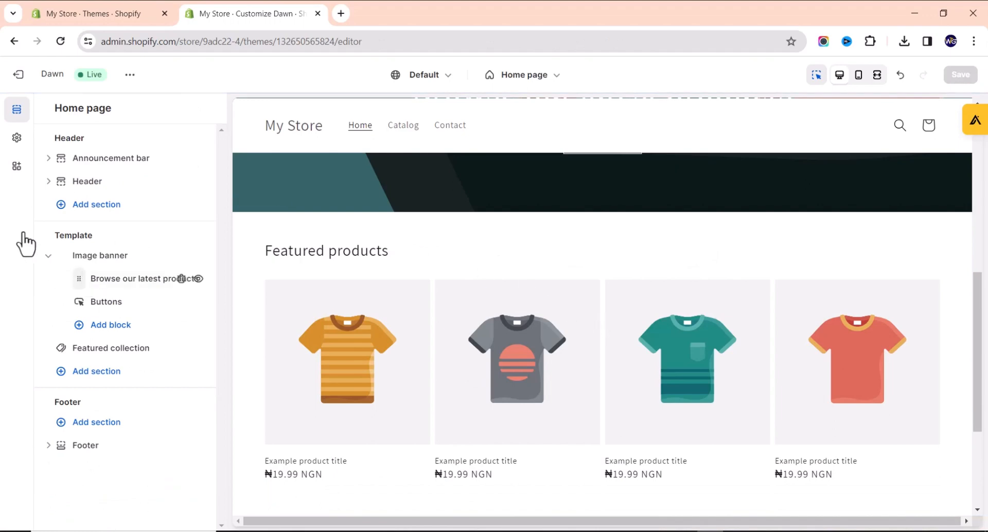
click(93, 384)
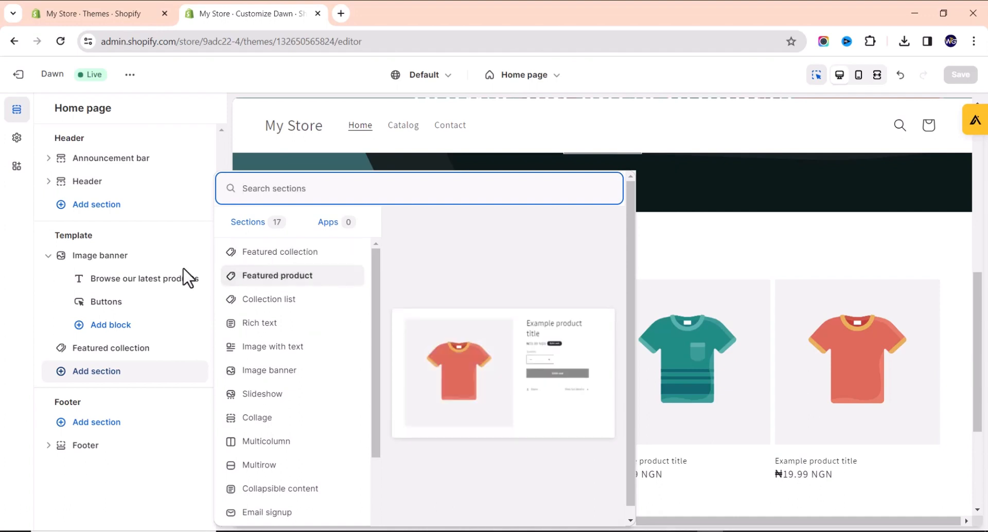
click(281, 325)
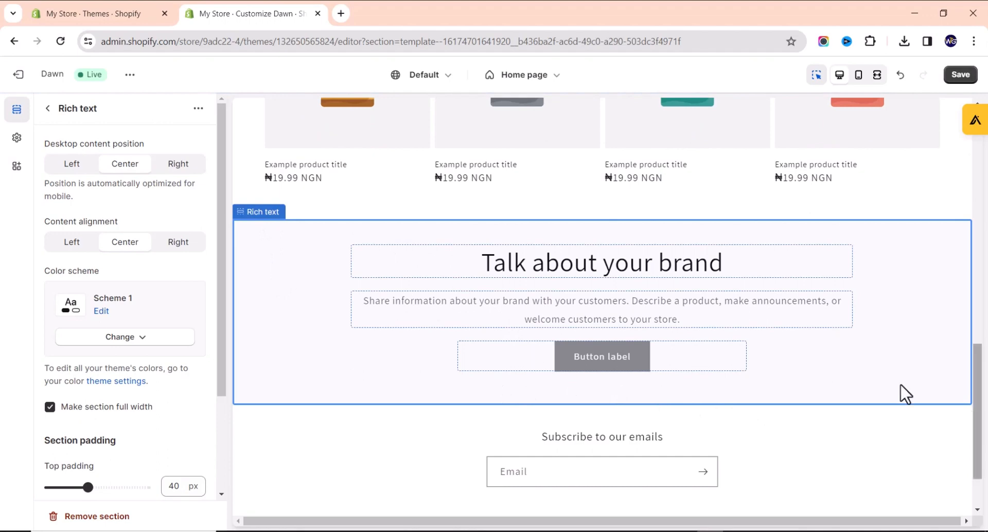
click(85, 517)
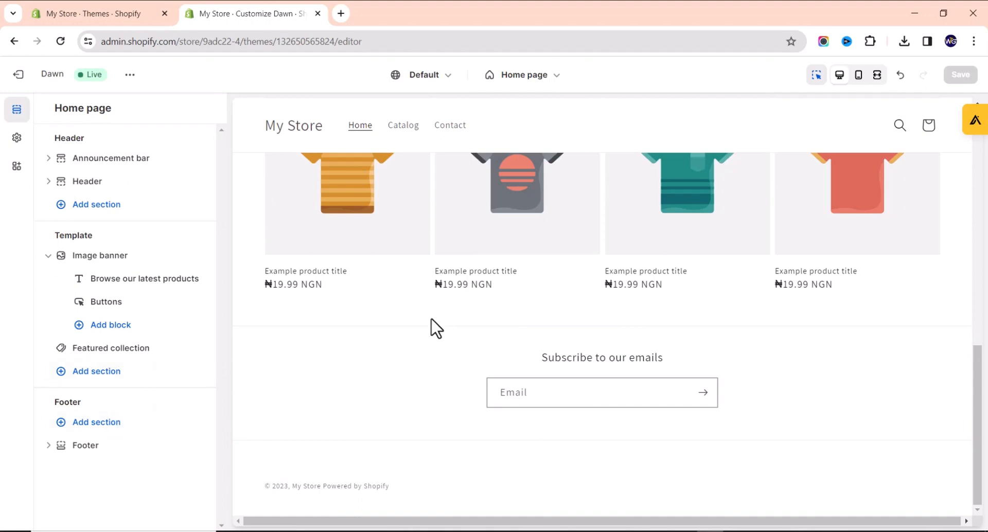
scroll(411, 345, up, 3)
scroll(404, 329, down, 2)
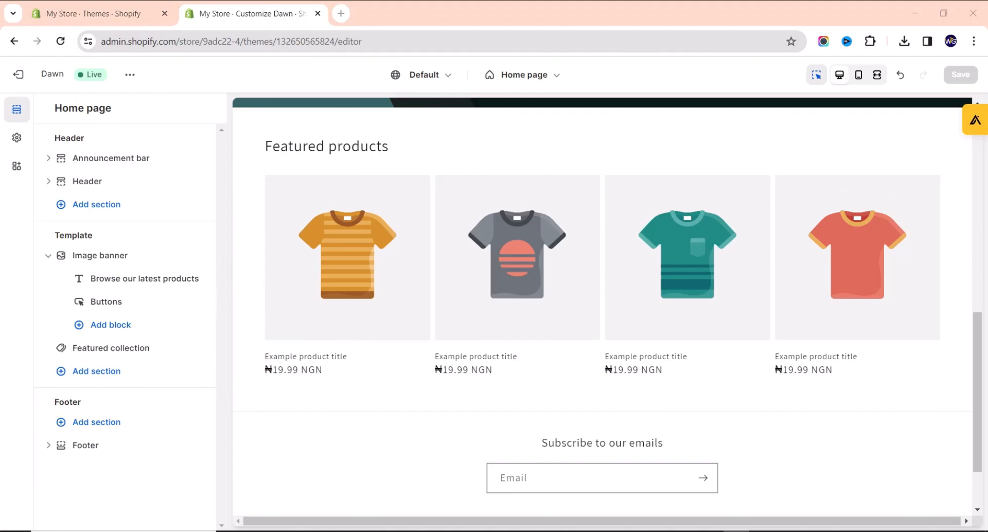
scroll(527, 366, up, 8)
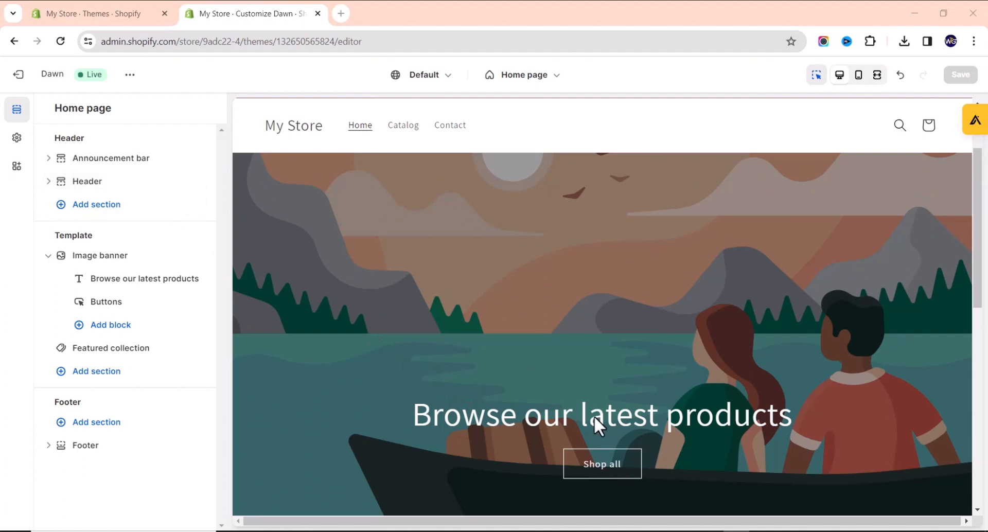
scroll(511, 251, down, 3)
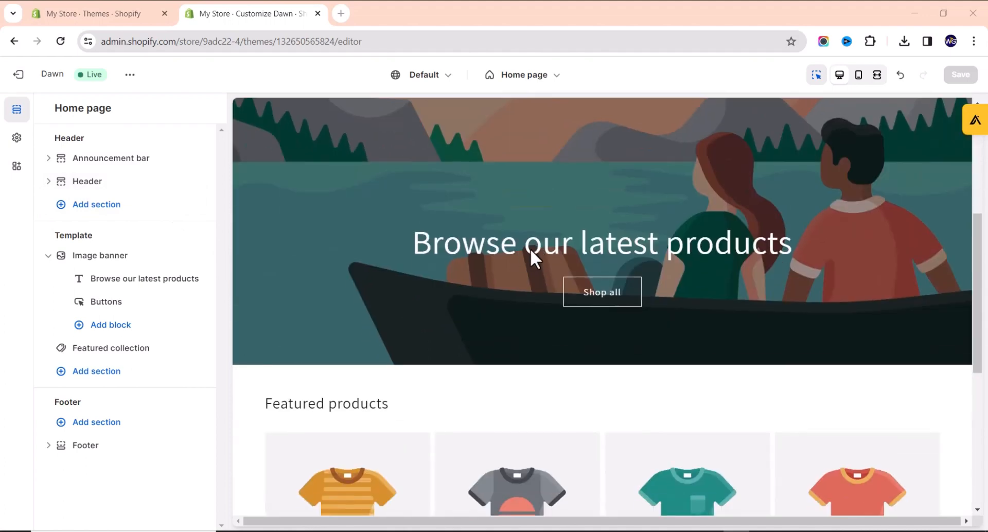
Inspect the banner heading text without changing it, then open the Header section settings.
click(529, 244)
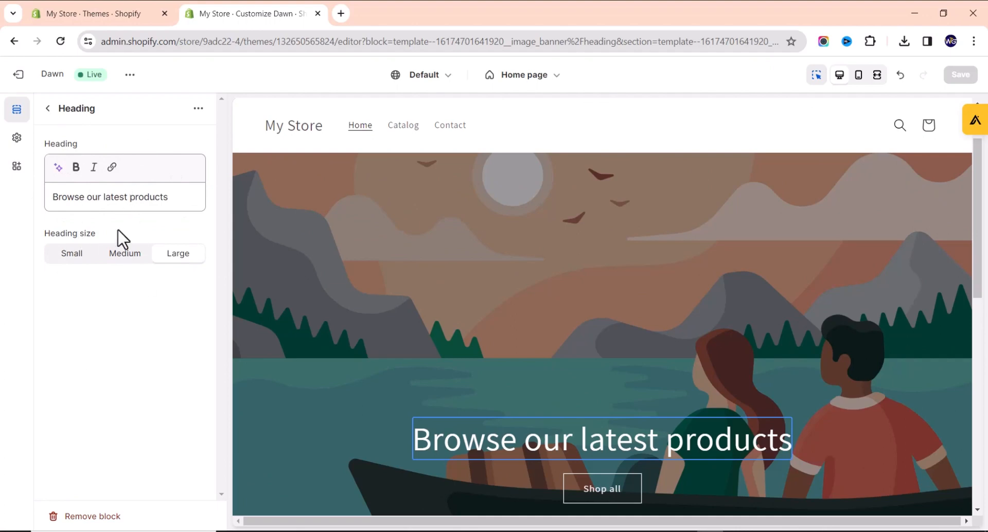
triple_click(81, 199)
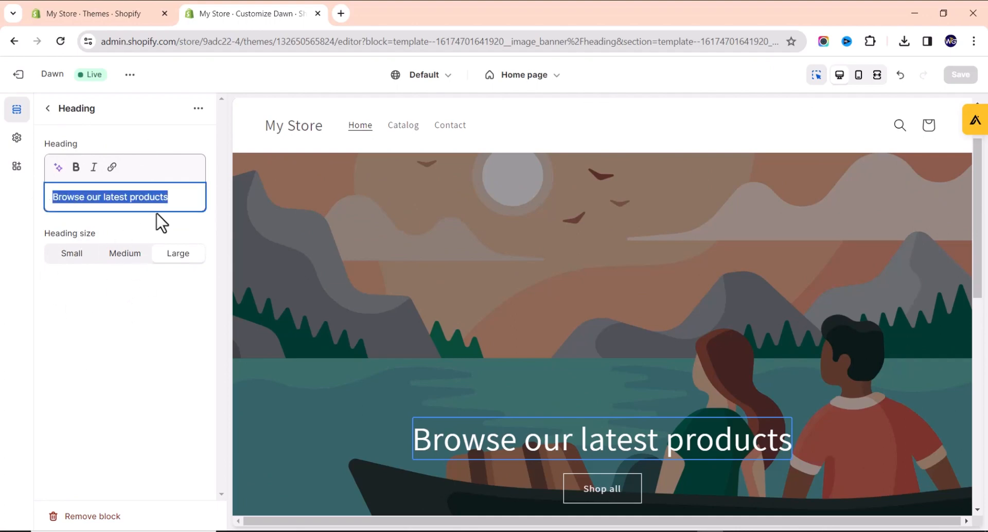
click(190, 203)
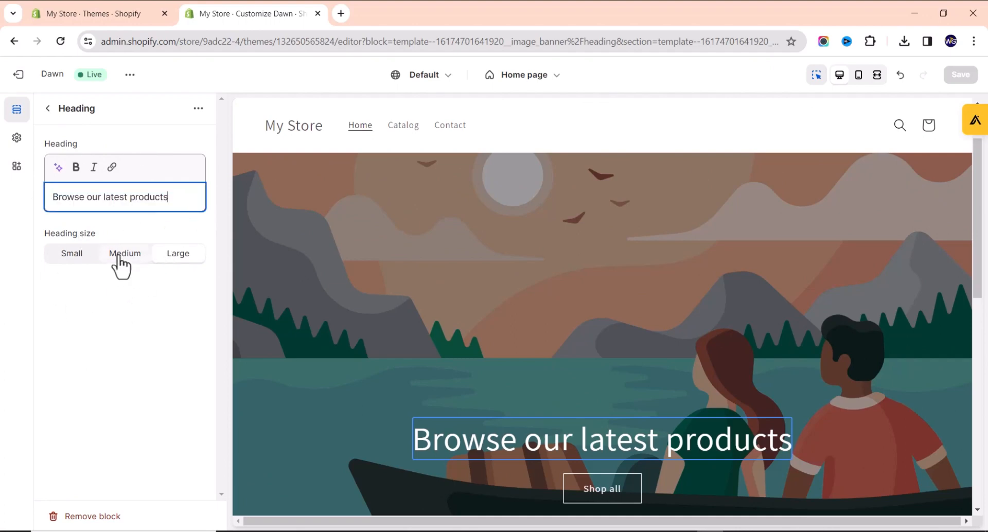
click(48, 108)
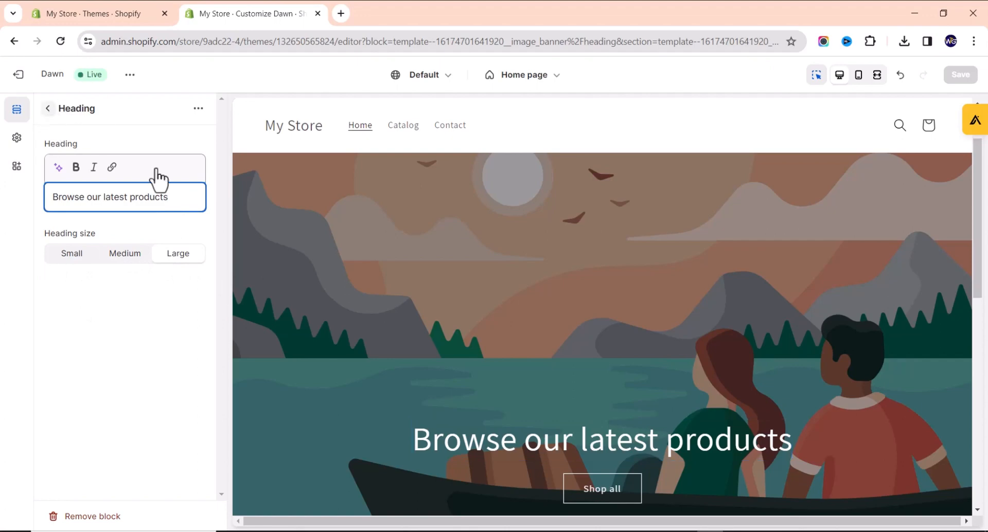
scroll(668, 440, down, 2)
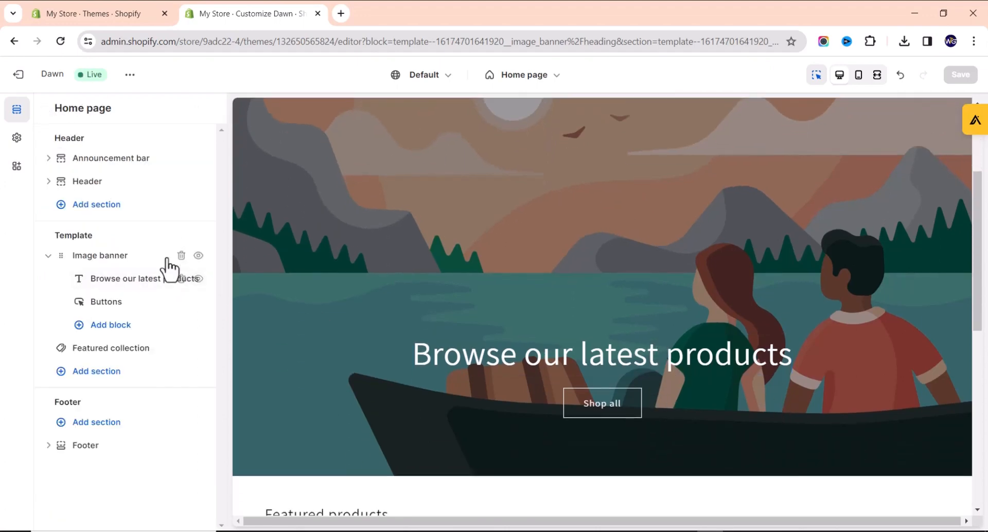
click(101, 185)
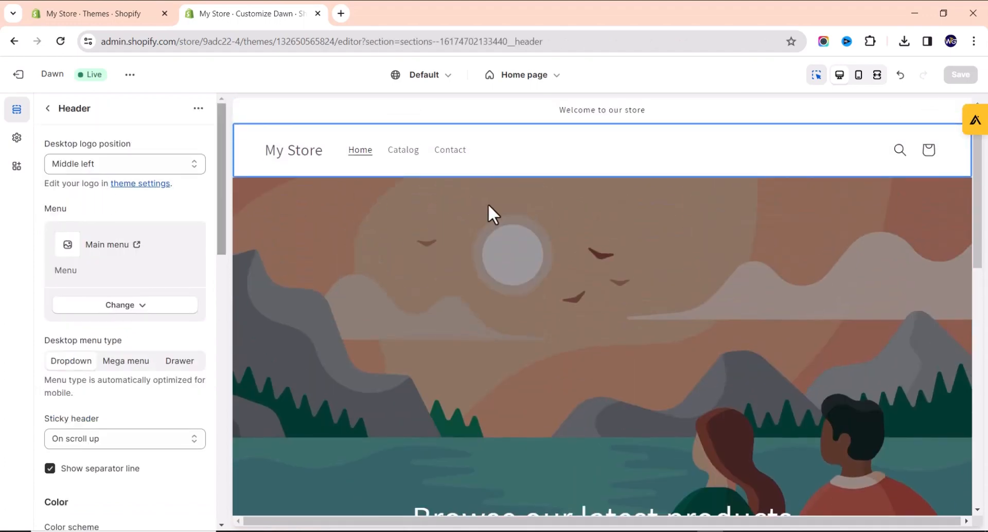
Return to the home page section list and scroll through the sections.
click(48, 108)
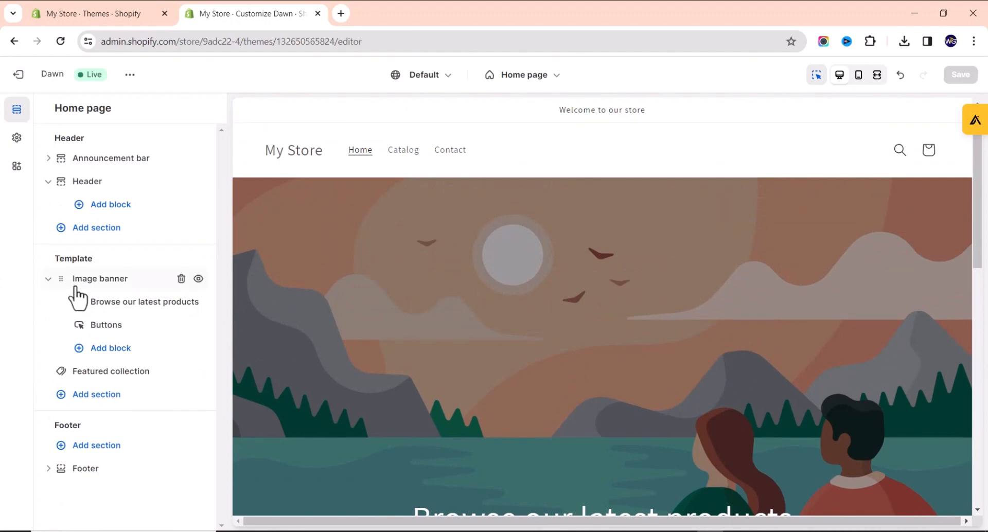
scroll(273, 251, down, 3)
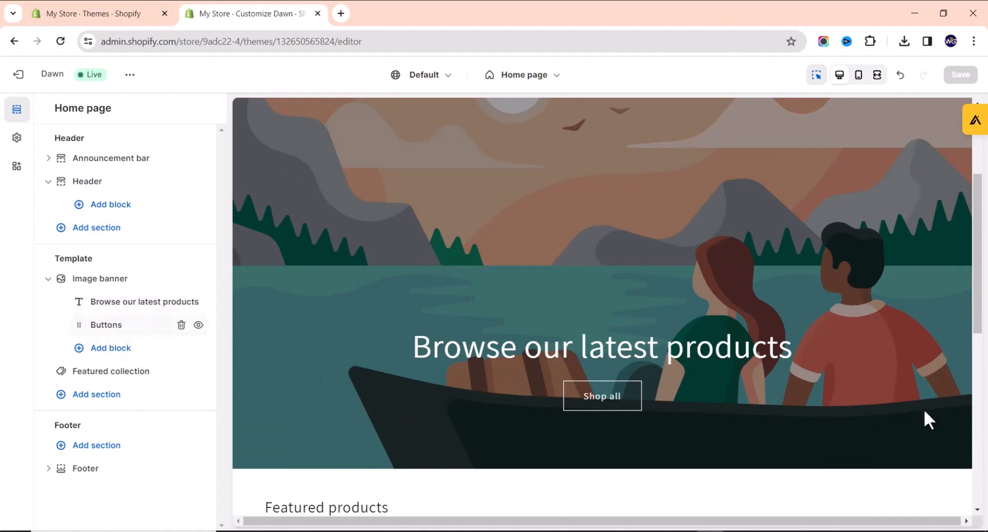
scroll(592, 340, up, 2)
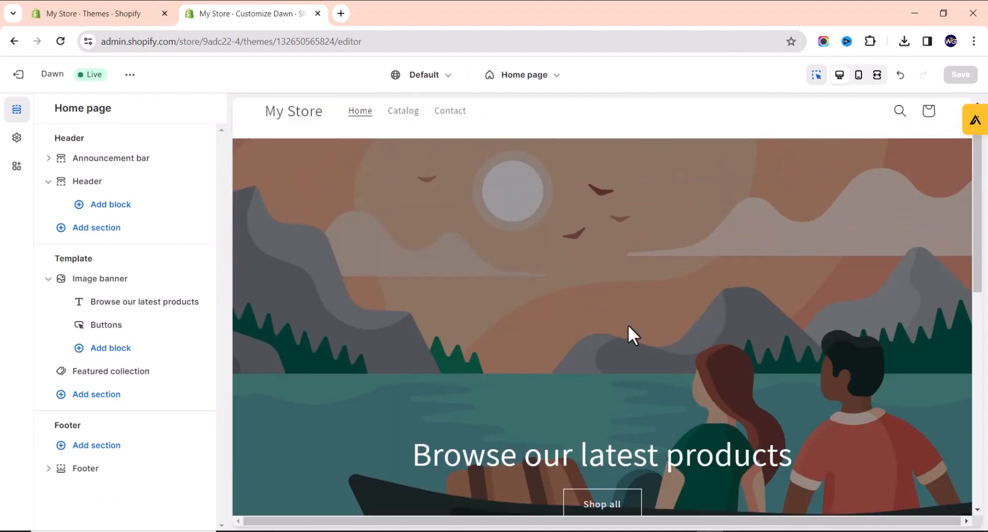
scroll(618, 337, down, 10)
scroll(563, 283, up, 10)
scroll(585, 342, down, 5)
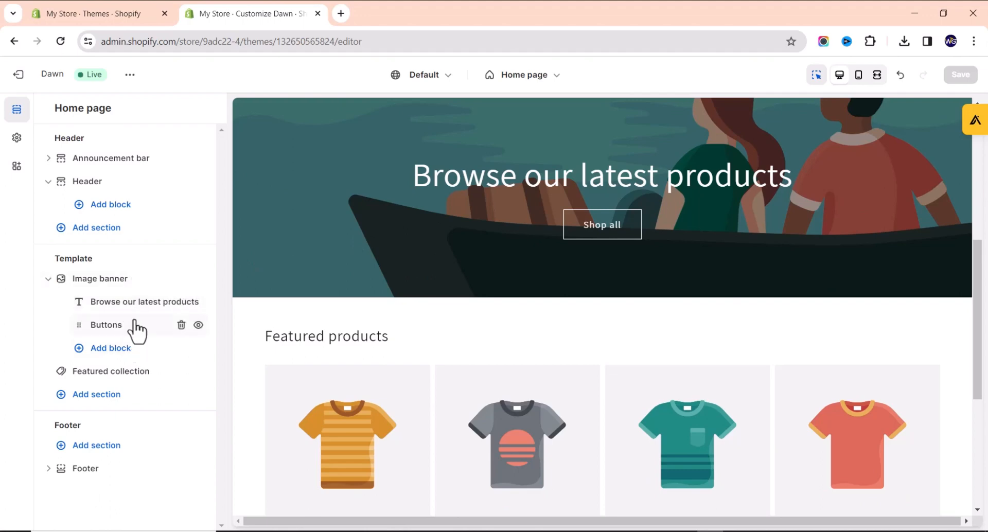
Review the image banner's heading and Shop all button settings, then open Theme settings.
click(731, 174)
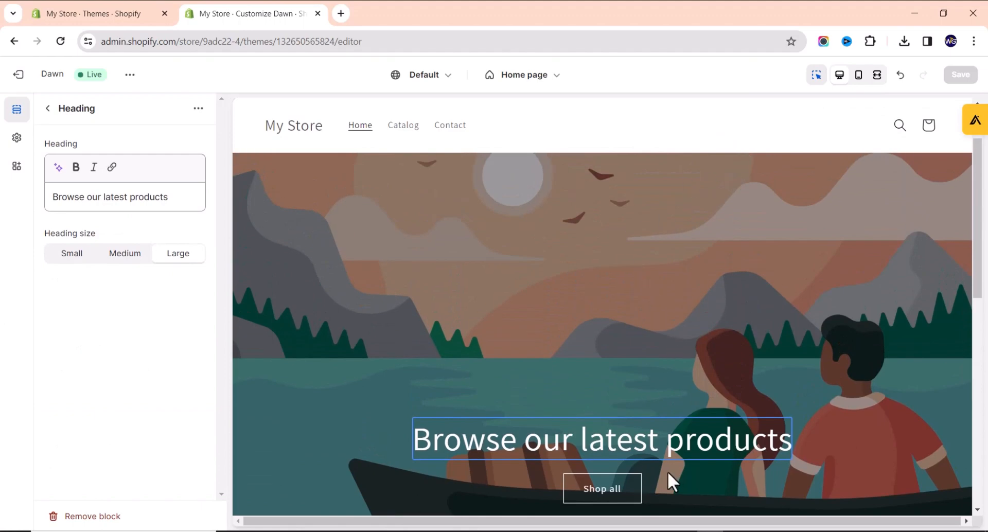
scroll(639, 370, down, 3)
click(646, 314)
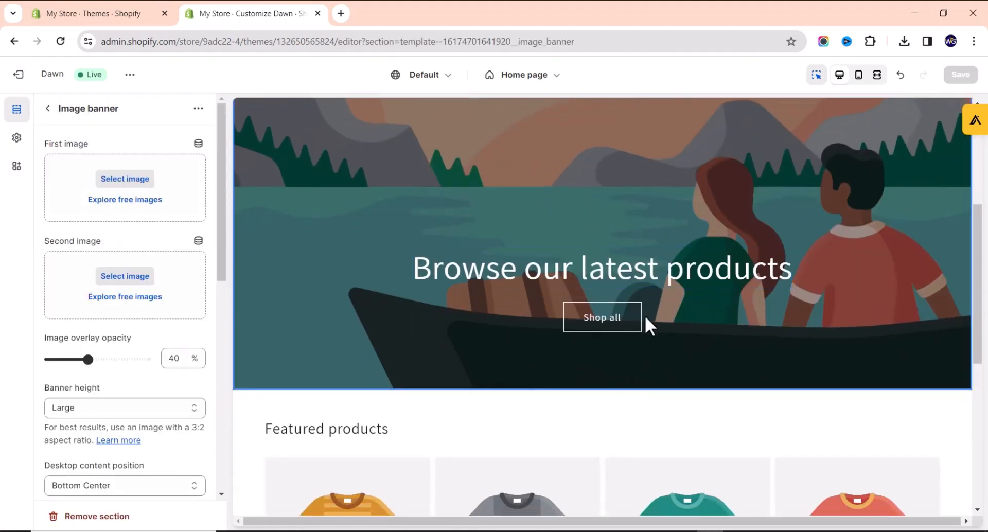
click(625, 321)
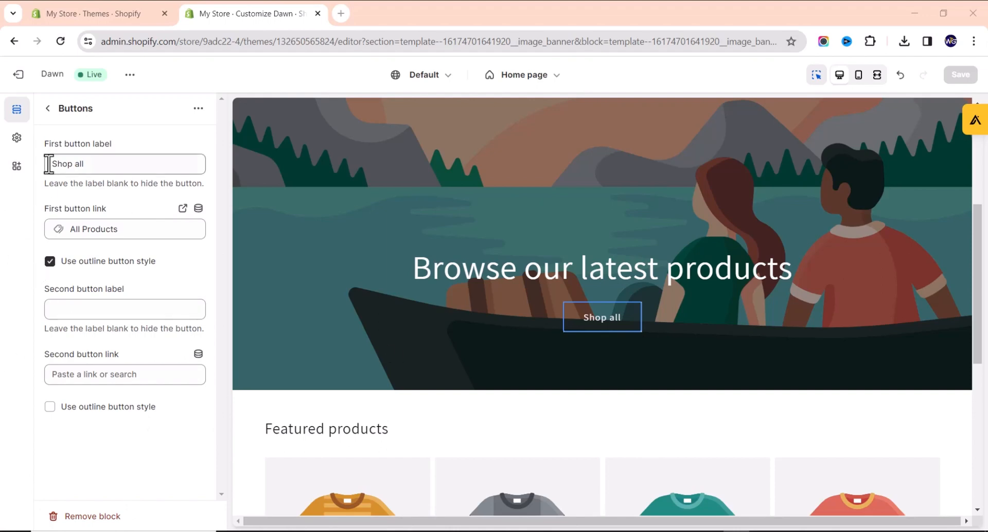
click(16, 139)
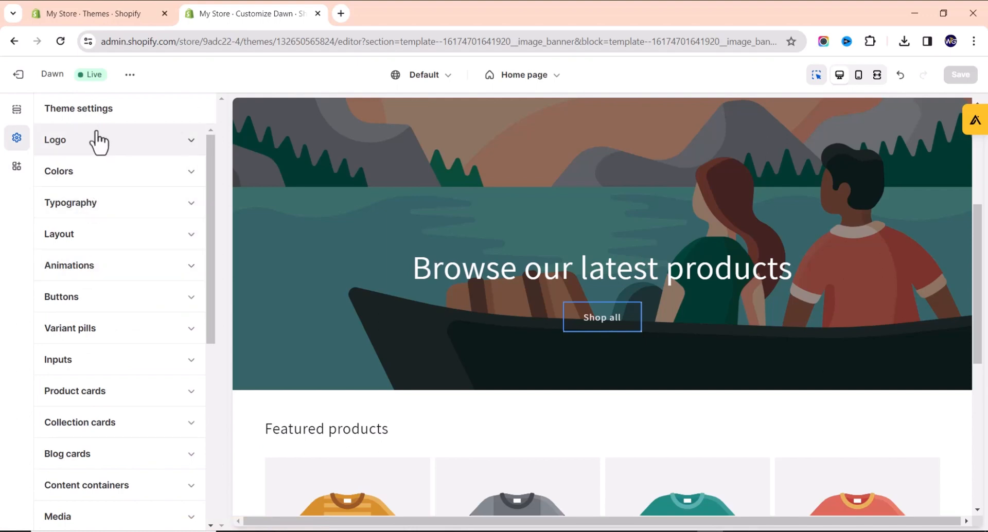
Expand Typography, attempt to change the Assistant headings font, and reload after the loading error.
click(118, 209)
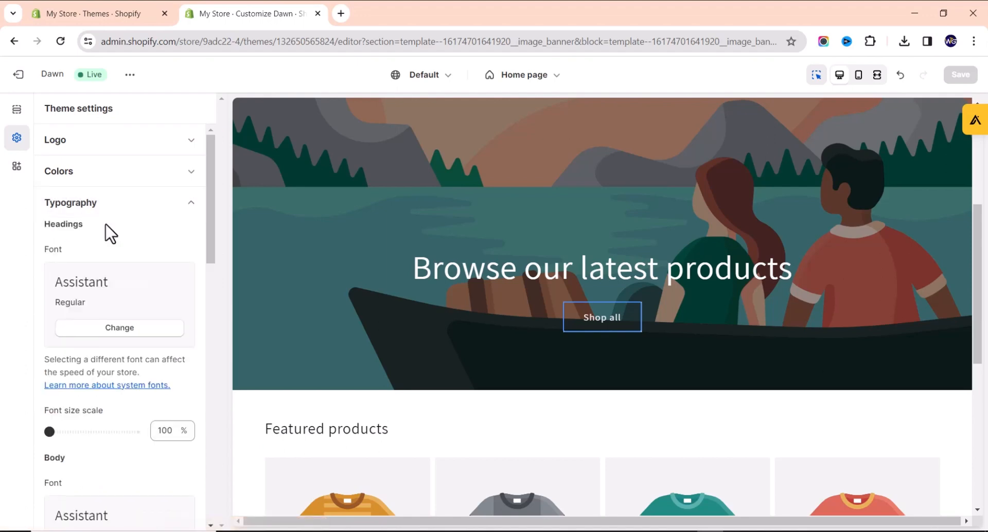
scroll(496, 291, down, 5)
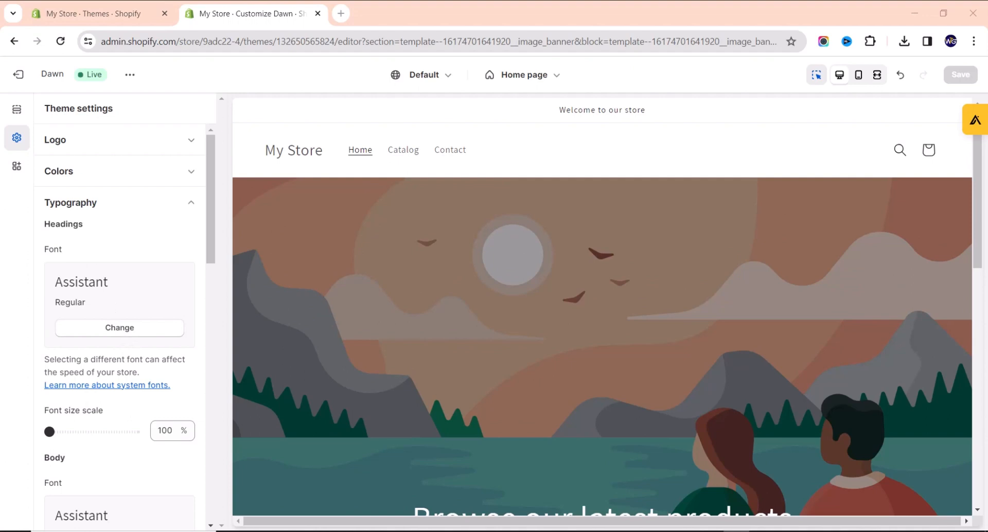
click(109, 333)
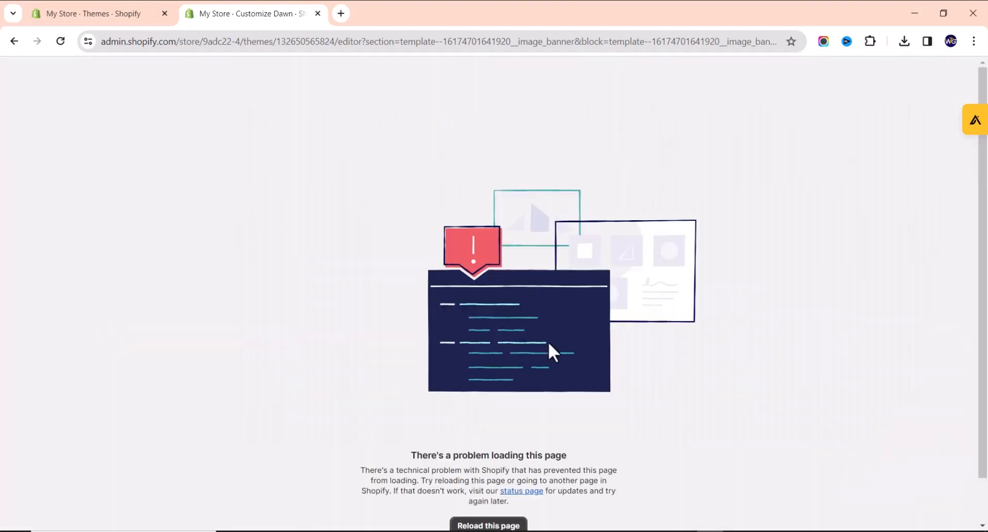
click(492, 526)
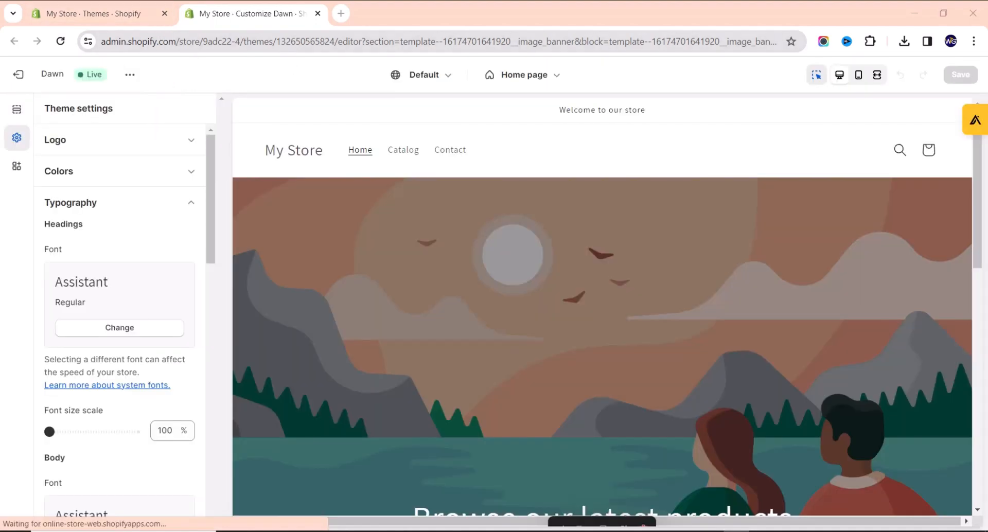
Change the Headings font from Assistant to Eczar.
click(91, 334)
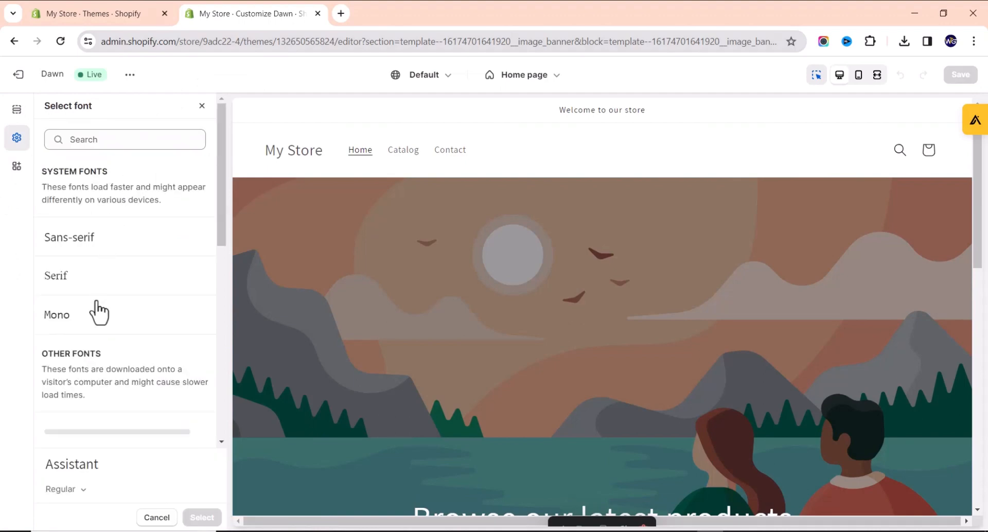
scroll(92, 409, down, 3)
scroll(126, 327, down, 3)
scroll(124, 327, down, 3)
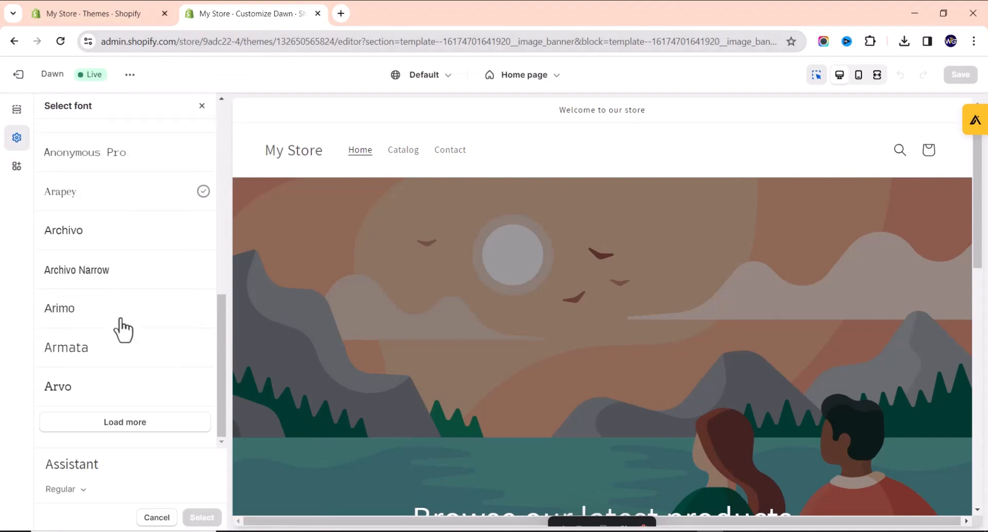
click(142, 425)
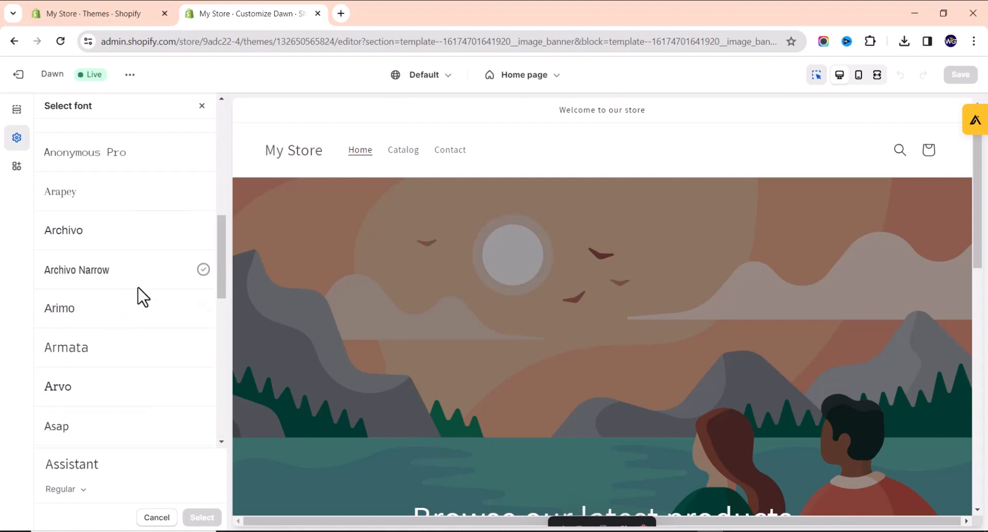
scroll(97, 309, down, 10)
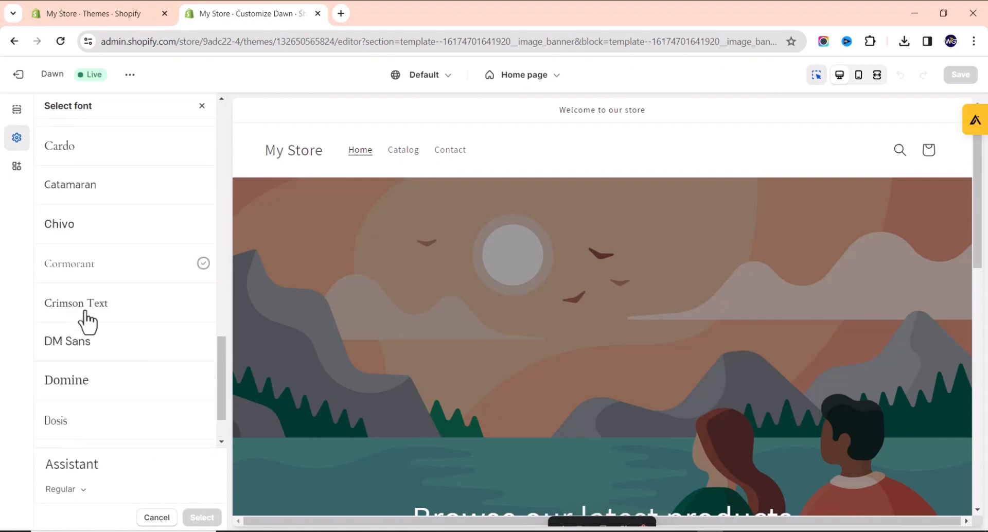
scroll(87, 322, down, 2)
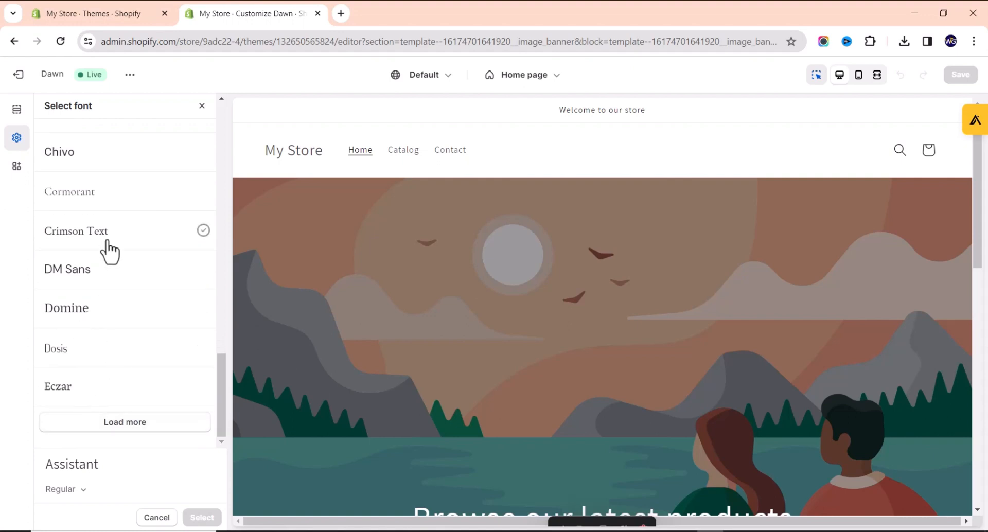
scroll(106, 258, up, 1)
scroll(82, 401, down, 1)
click(95, 388)
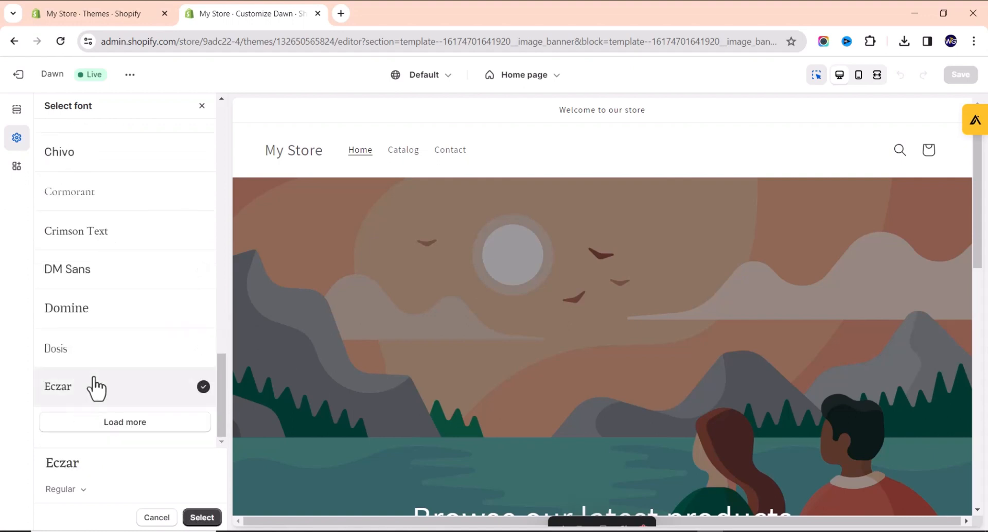
click(200, 519)
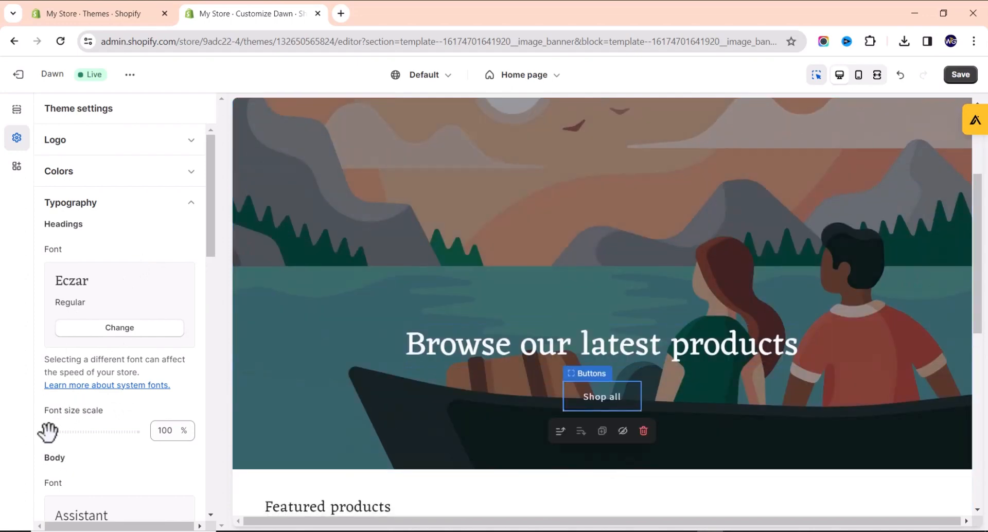
Try enlarging the heading font size scale, then return it to 100%.
drag(49, 431, 83, 431)
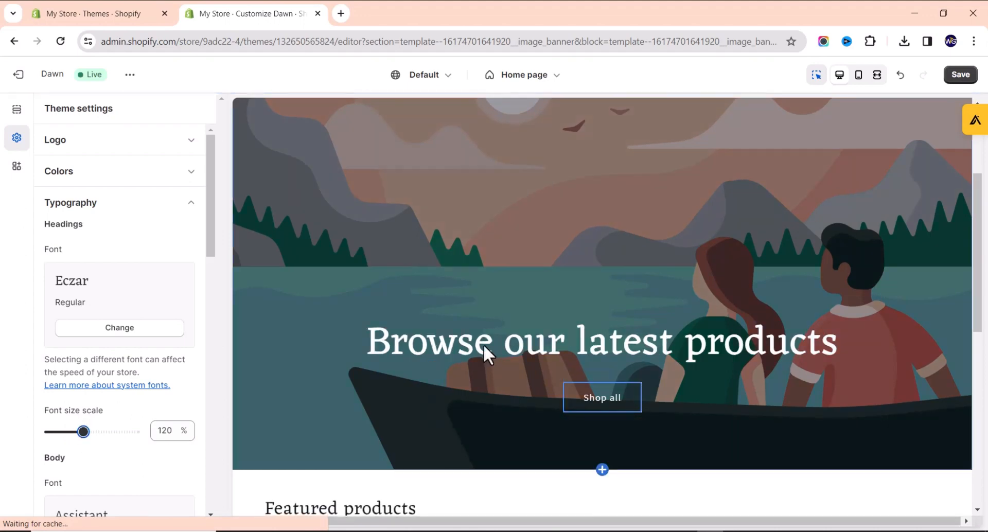
drag(84, 431, 44, 431)
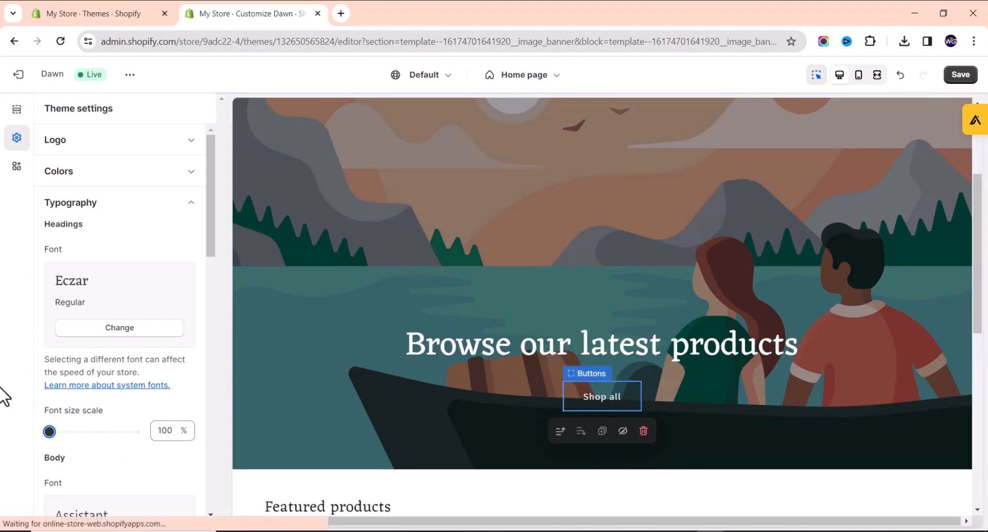
scroll(88, 423, down, 2)
scroll(87, 424, down, 4)
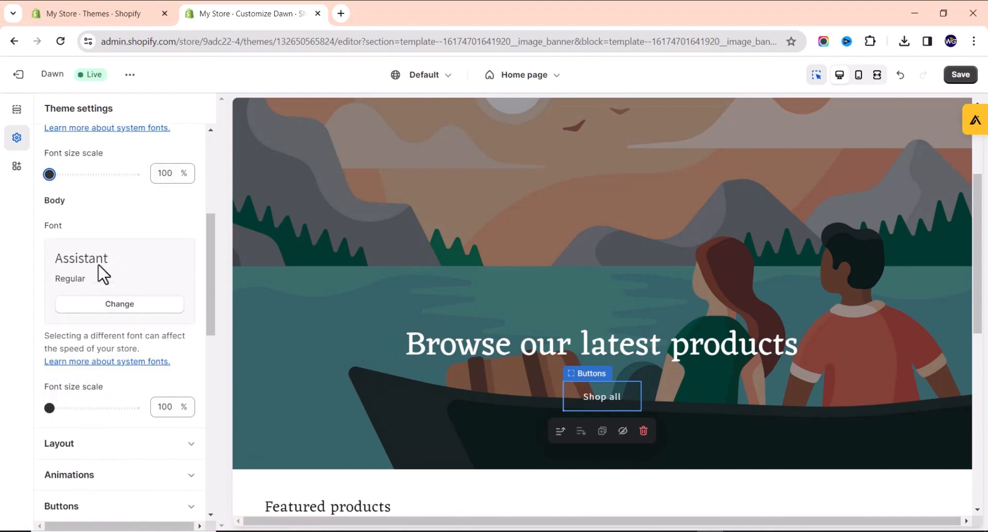
scroll(103, 273, up, 4)
scroll(77, 218, up, 2)
scroll(57, 268, down, 4)
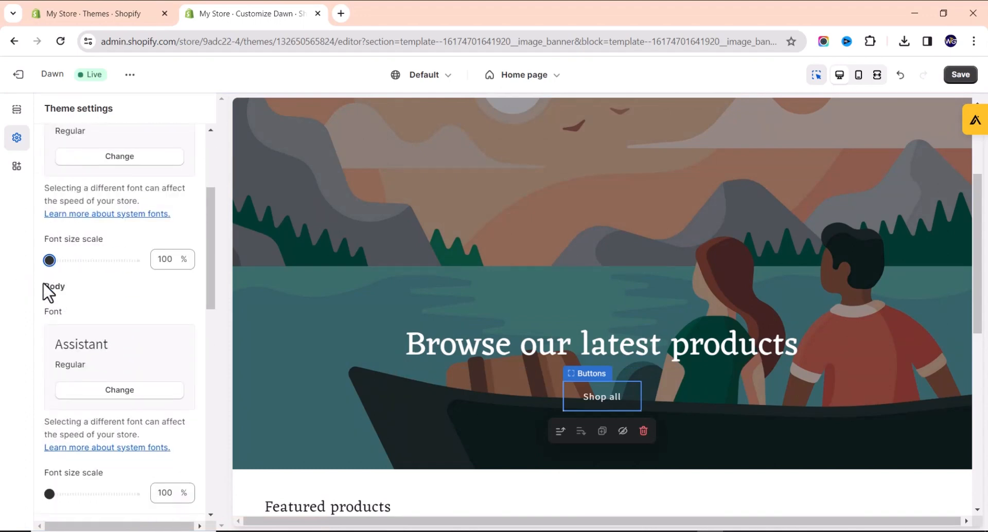
scroll(77, 257, down, 2)
scroll(408, 349, down, 4)
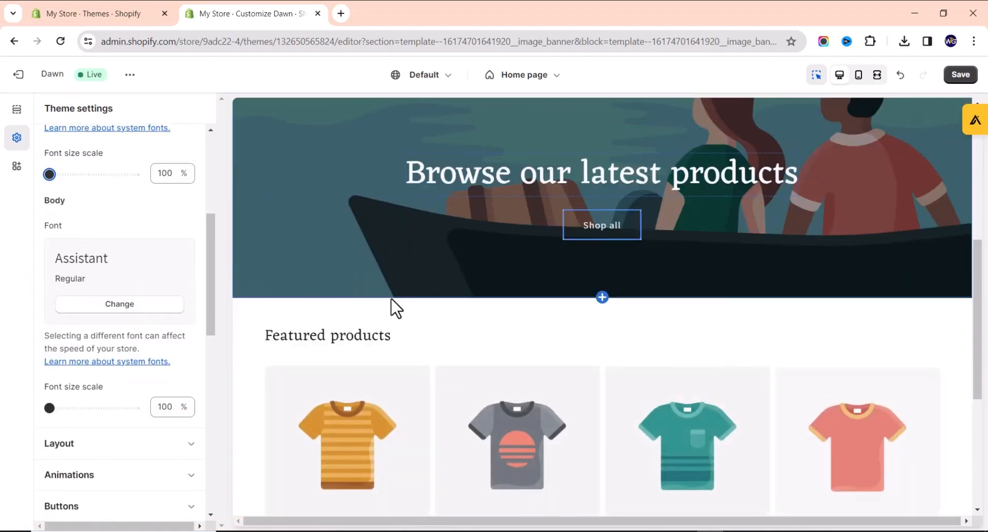
scroll(393, 307, down, 4)
scroll(566, 374, down, 2)
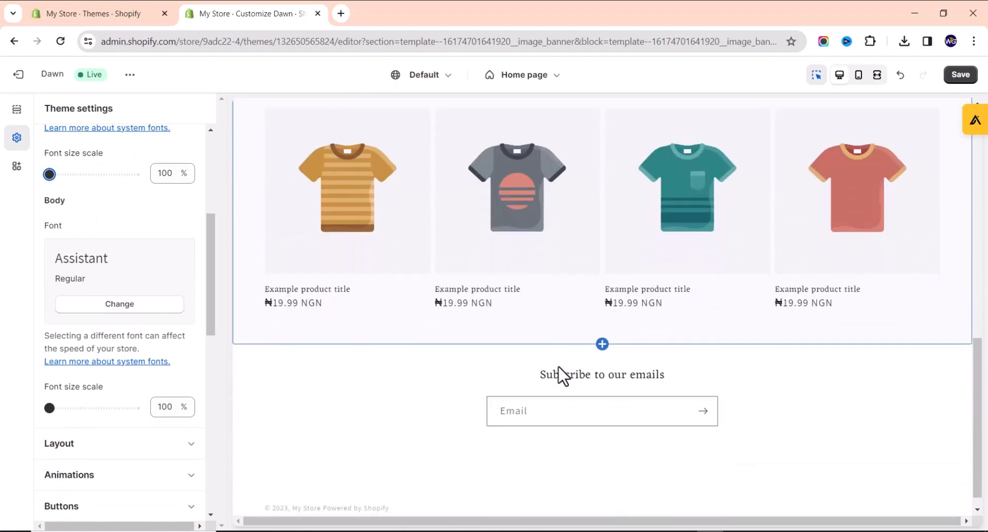
scroll(69, 267, down, 2)
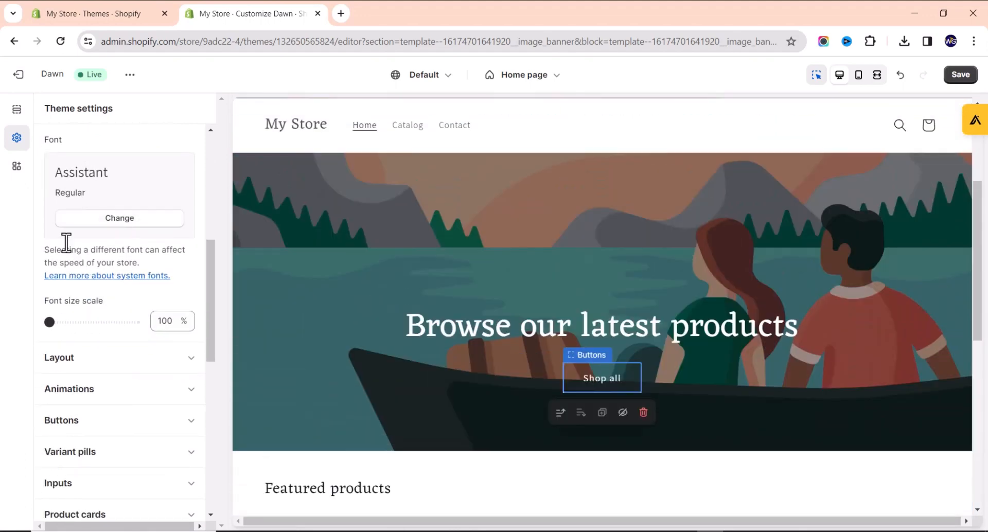
scroll(122, 316, up, 6)
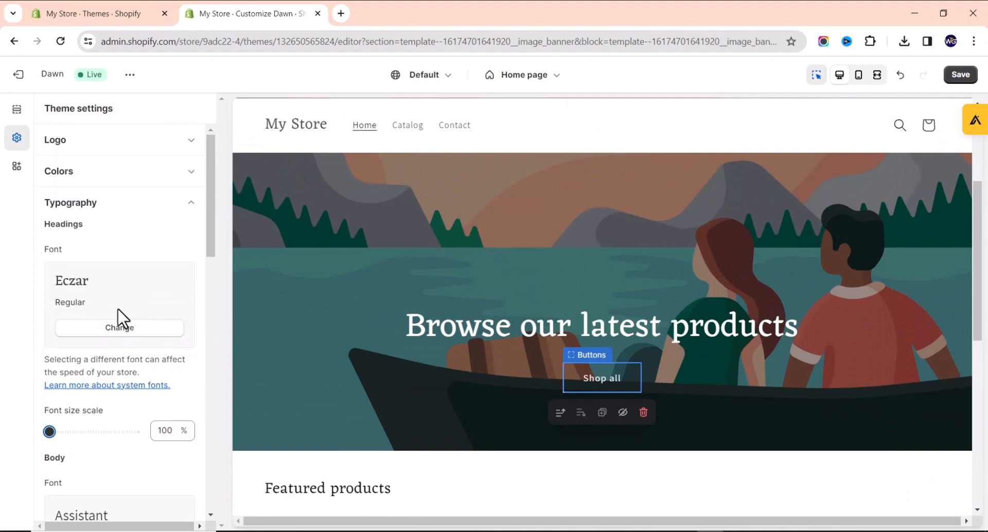
click(108, 175)
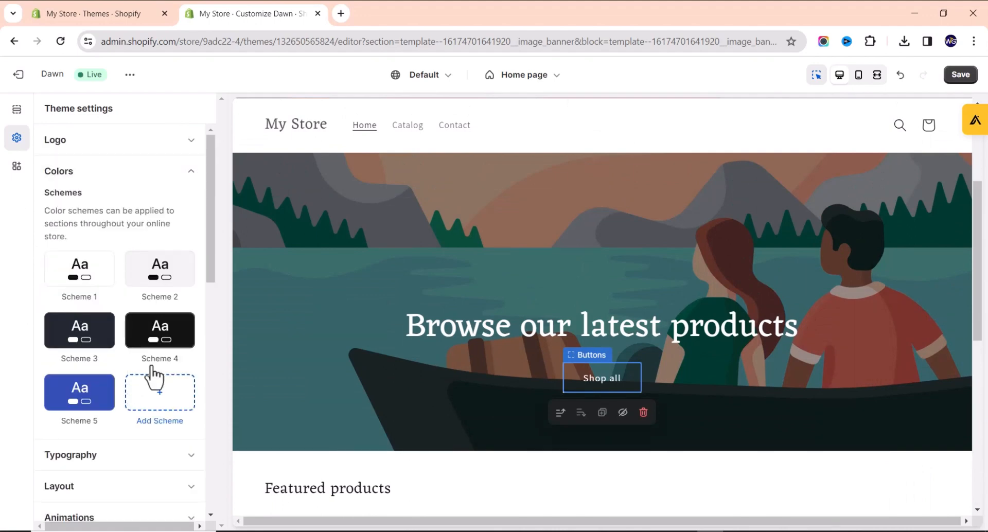
View Scheme 5's colours, then add Scheme 6 with a white background and dark text.
scroll(437, 293, down, 3)
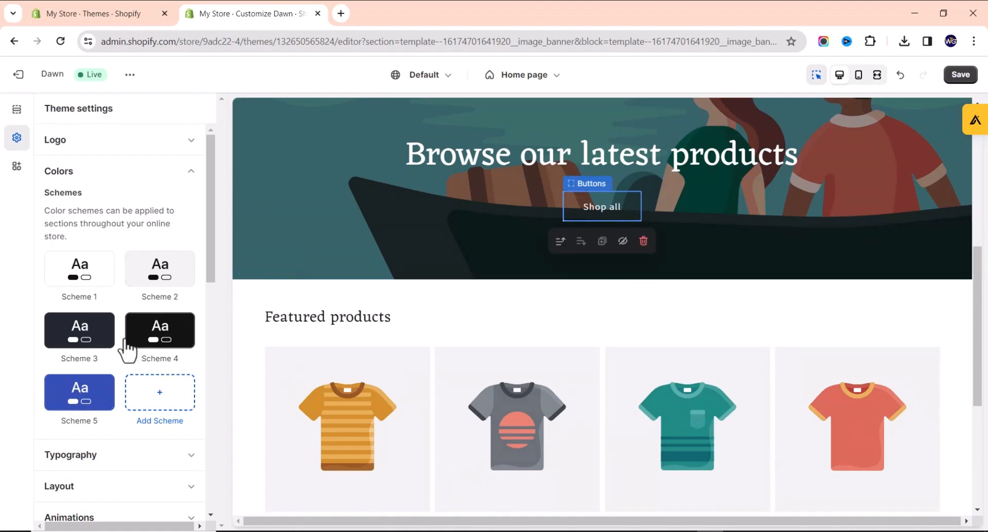
click(84, 404)
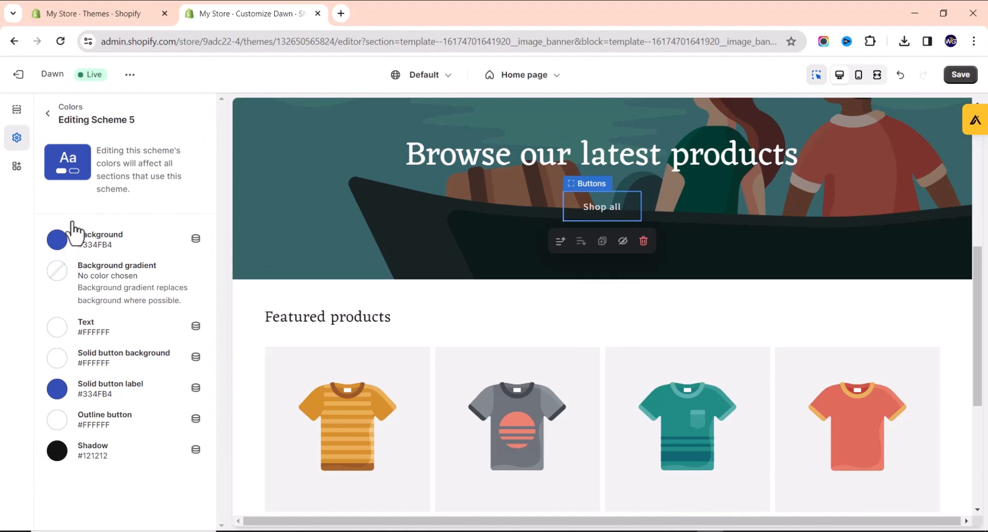
click(48, 114)
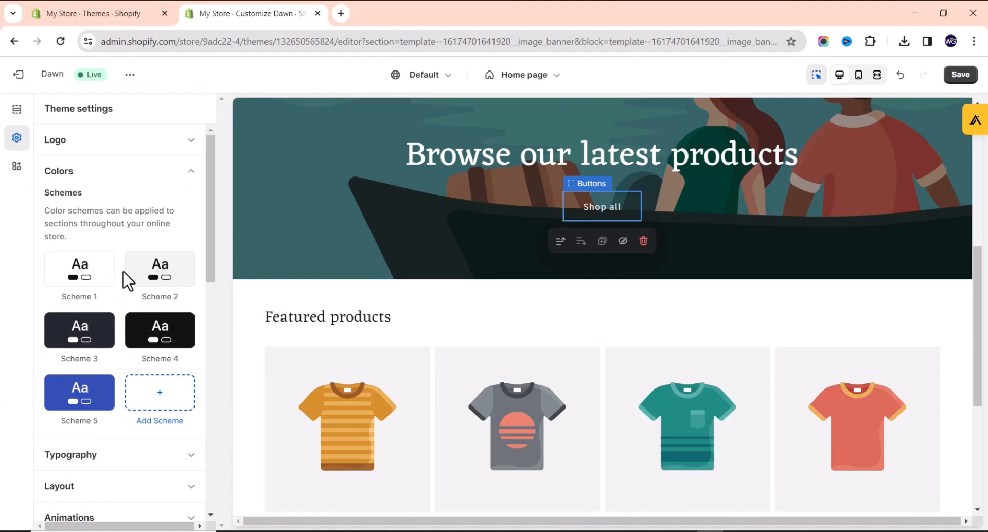
click(165, 412)
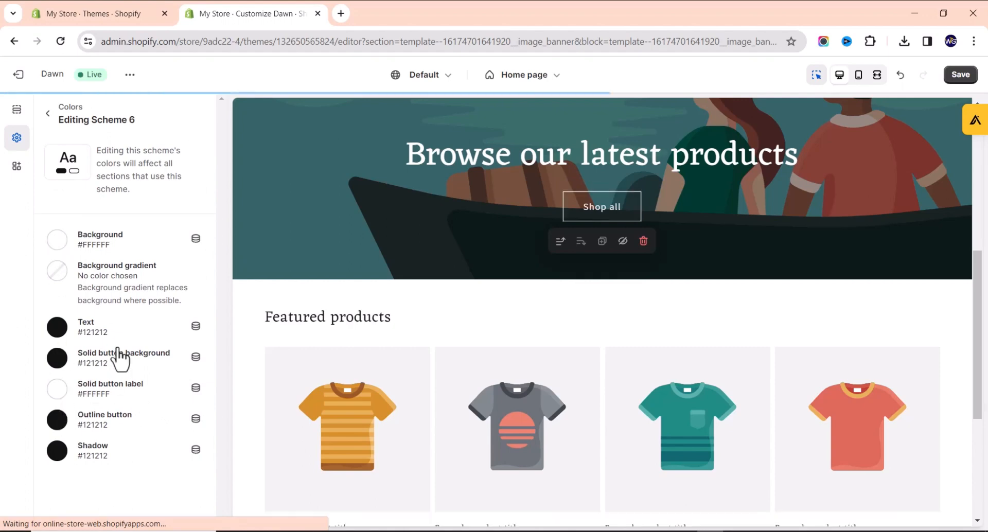
click(48, 114)
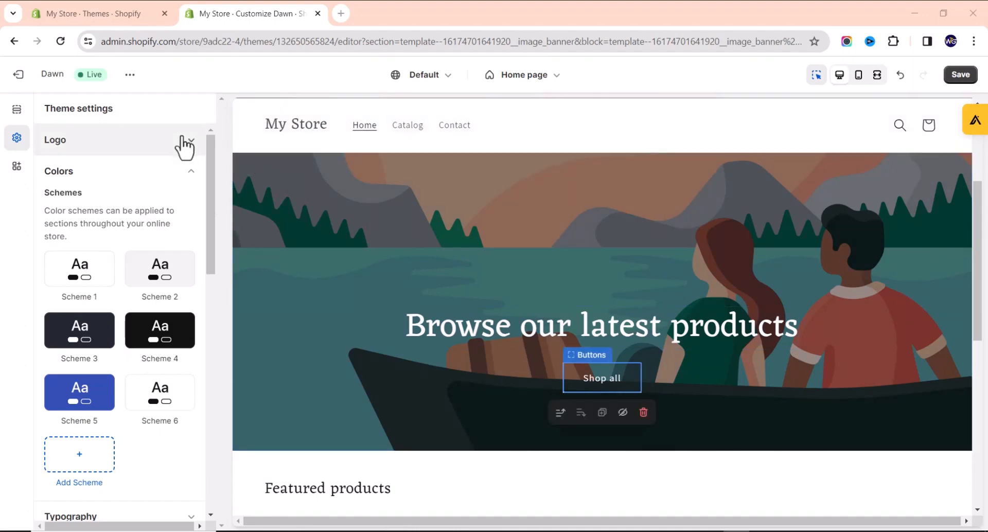
Upload the WTG PNG from Downloads and set it as the Dawn header logo.
click(82, 145)
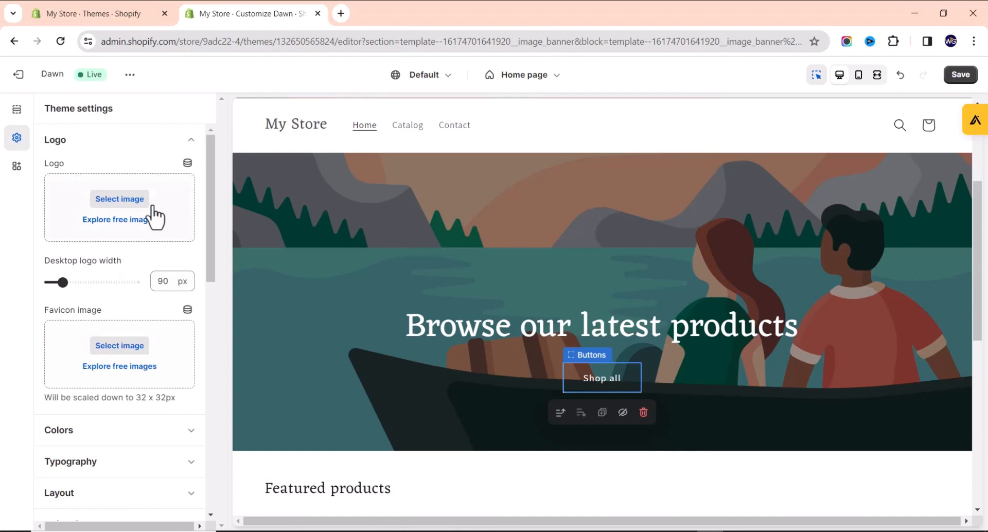
click(121, 202)
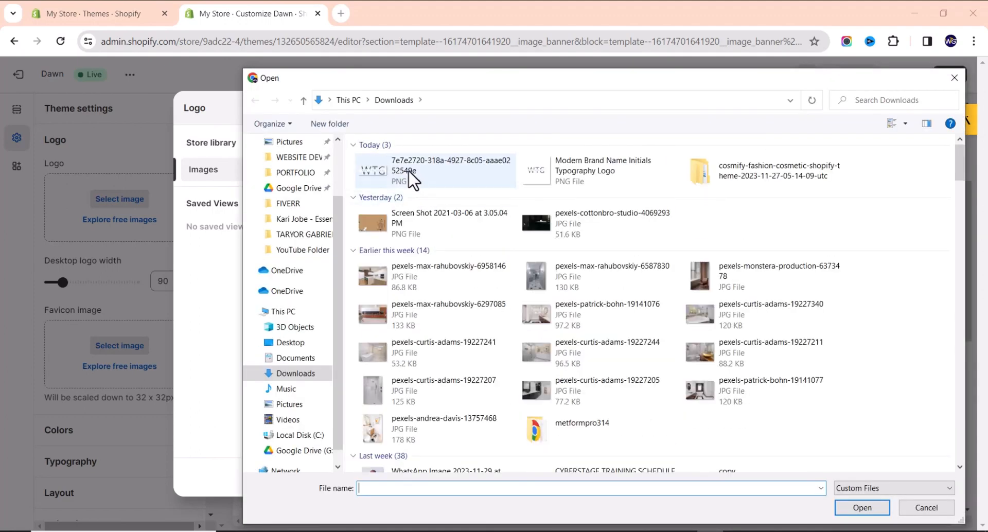
double_click(412, 180)
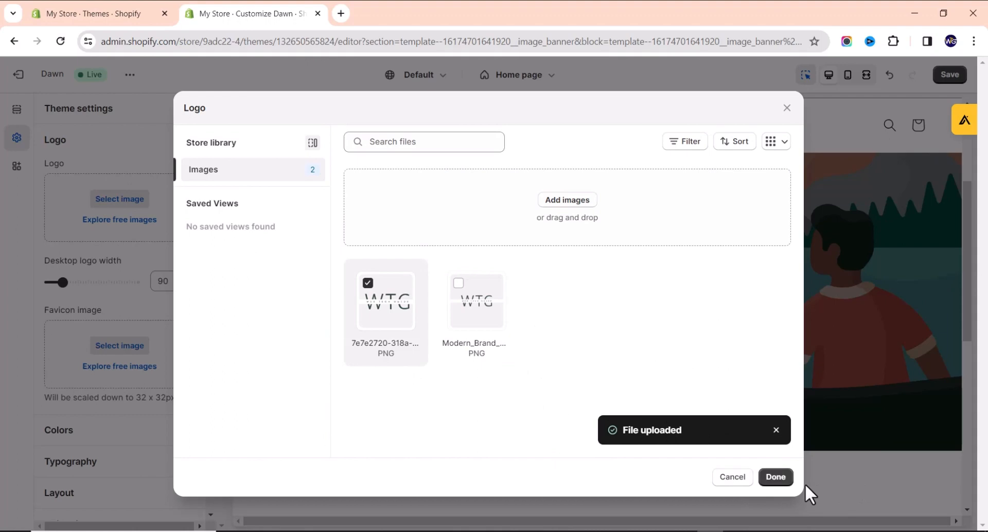
click(777, 477)
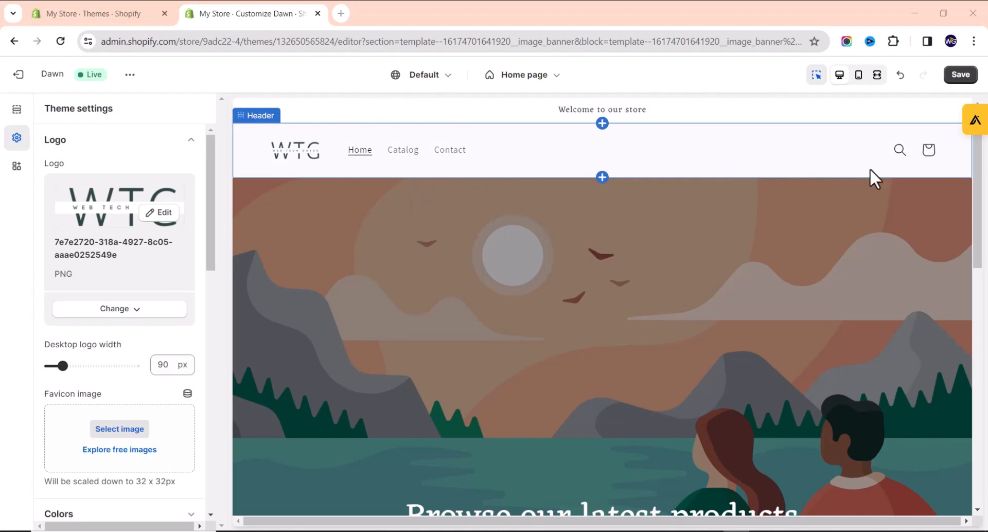
click(15, 117)
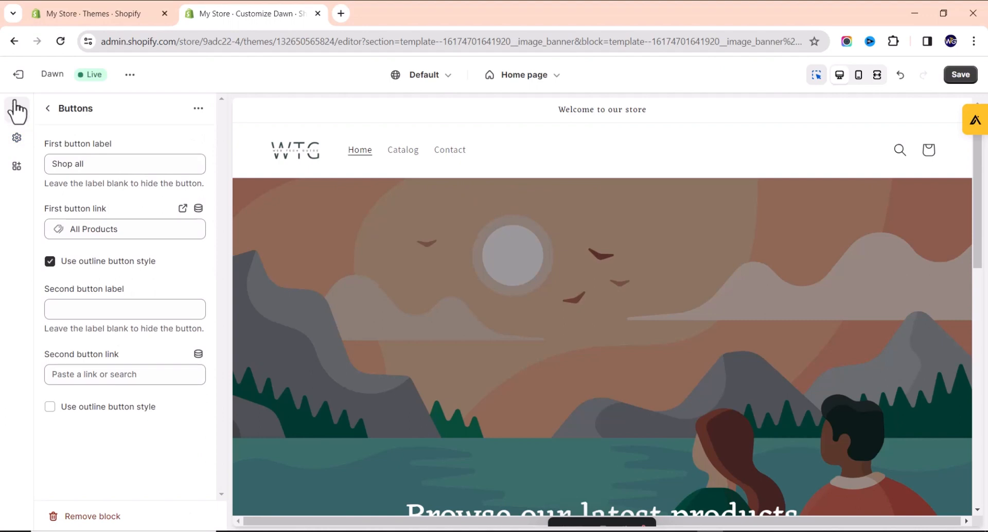
click(48, 108)
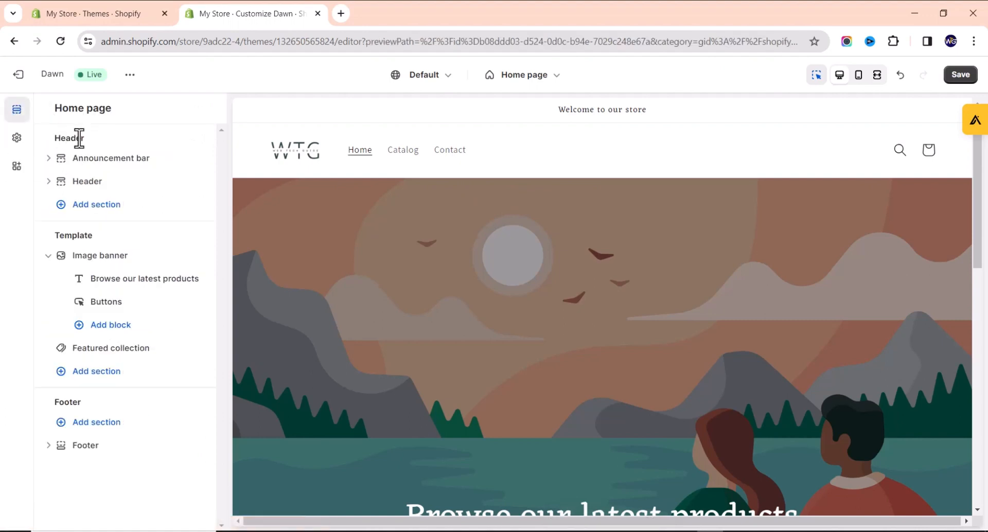
click(90, 185)
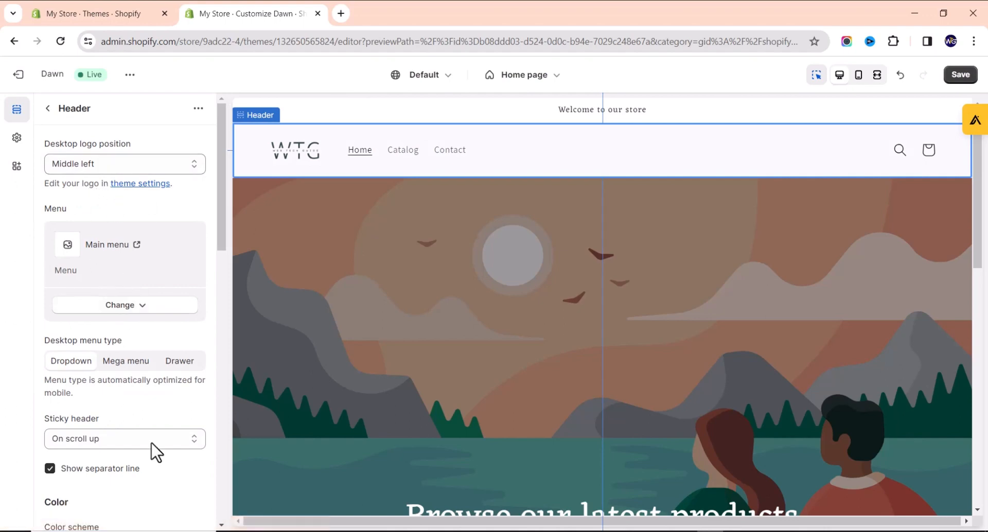
scroll(70, 457, down, 2)
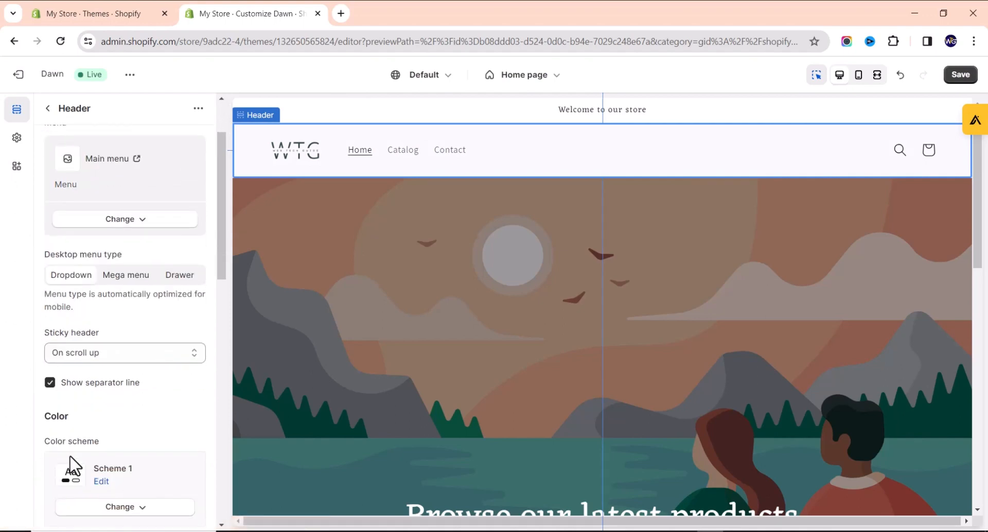
scroll(89, 376, up, 2)
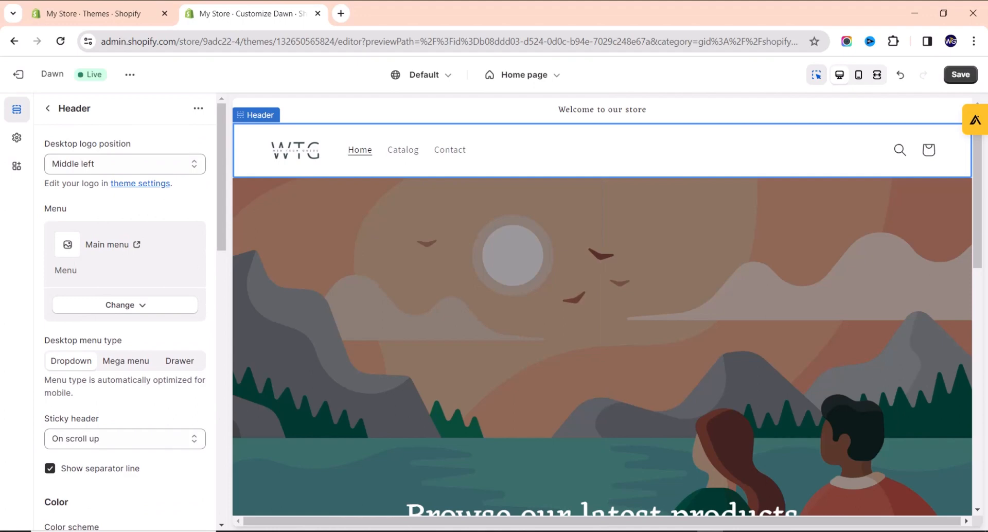
click(160, 165)
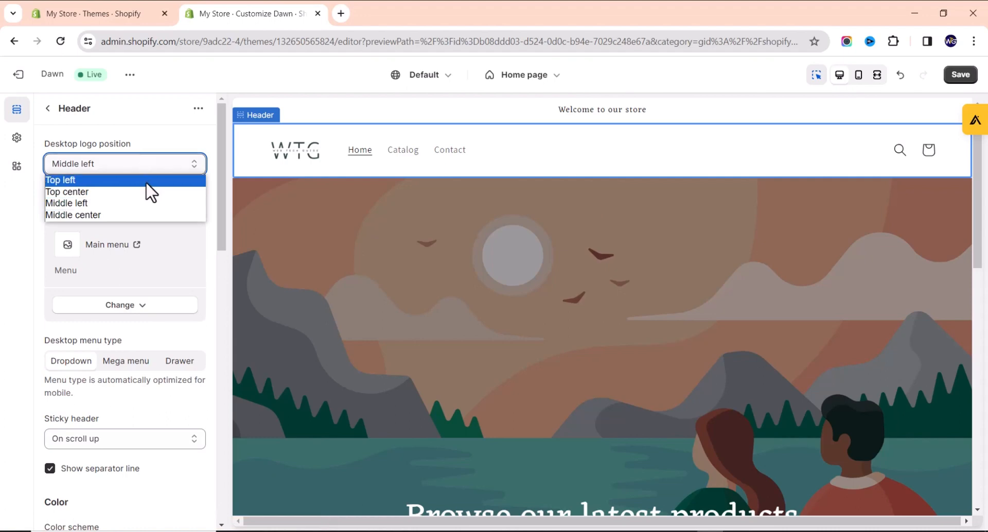
click(141, 215)
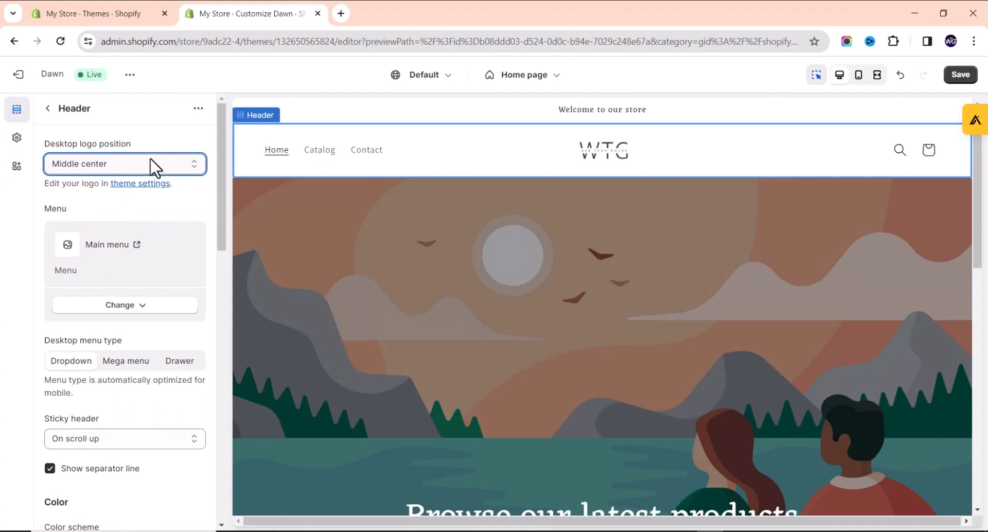
click(87, 163)
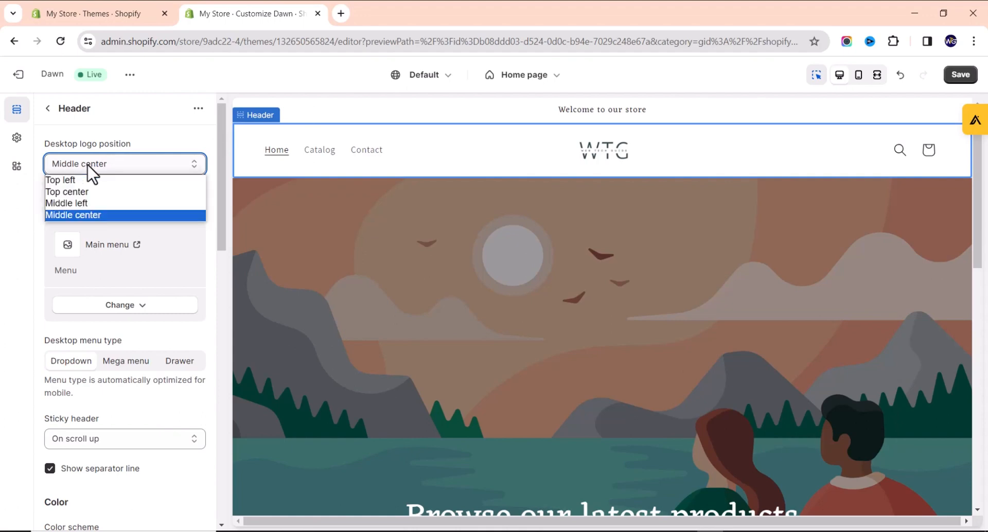
click(86, 202)
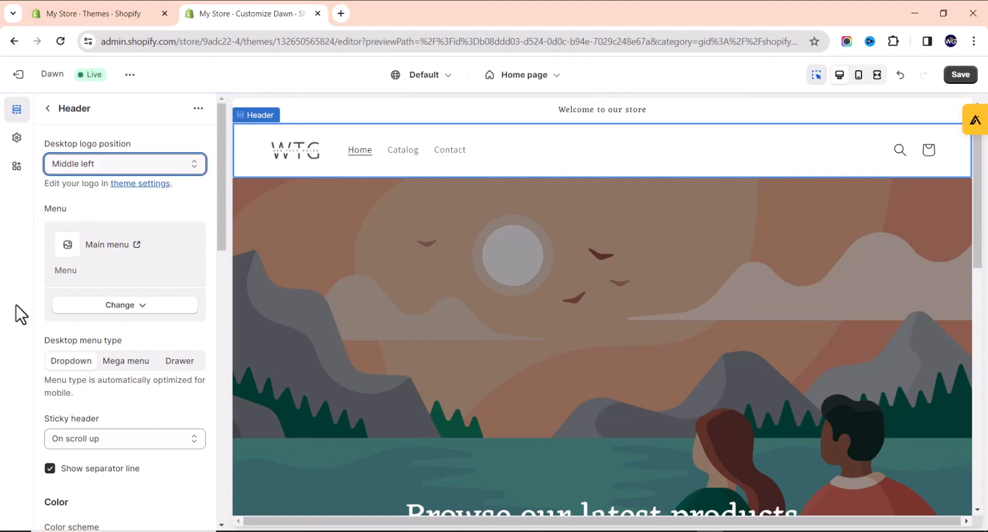
scroll(96, 296, down, 5)
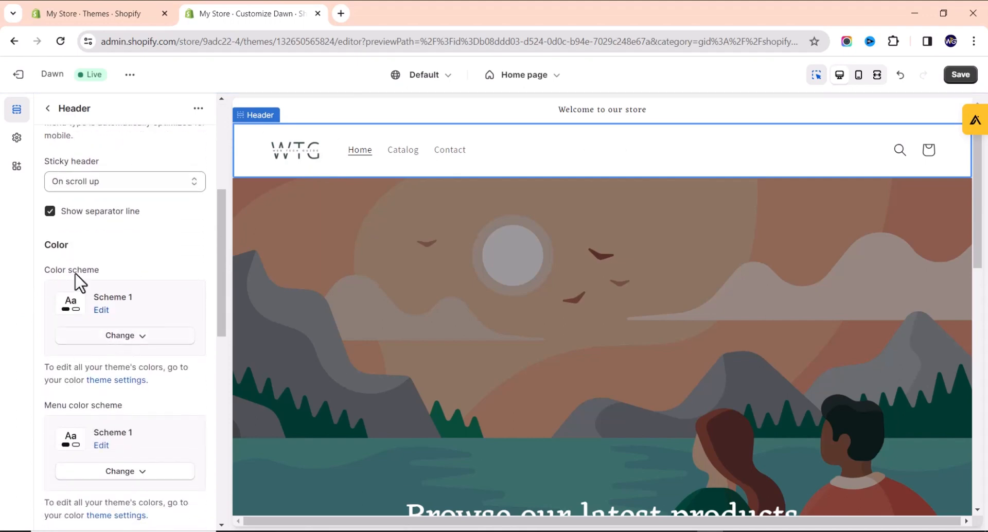
scroll(90, 309, down, 3)
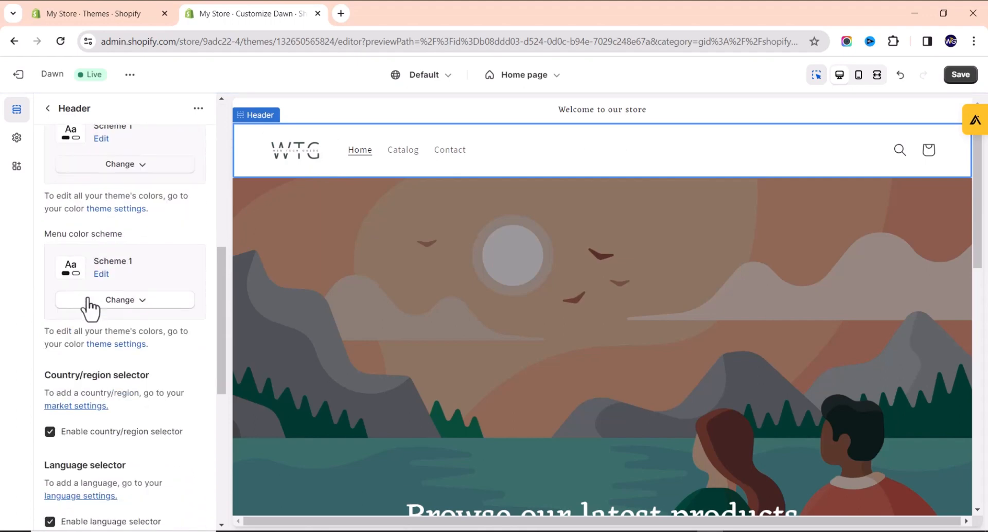
scroll(134, 234, up, 3)
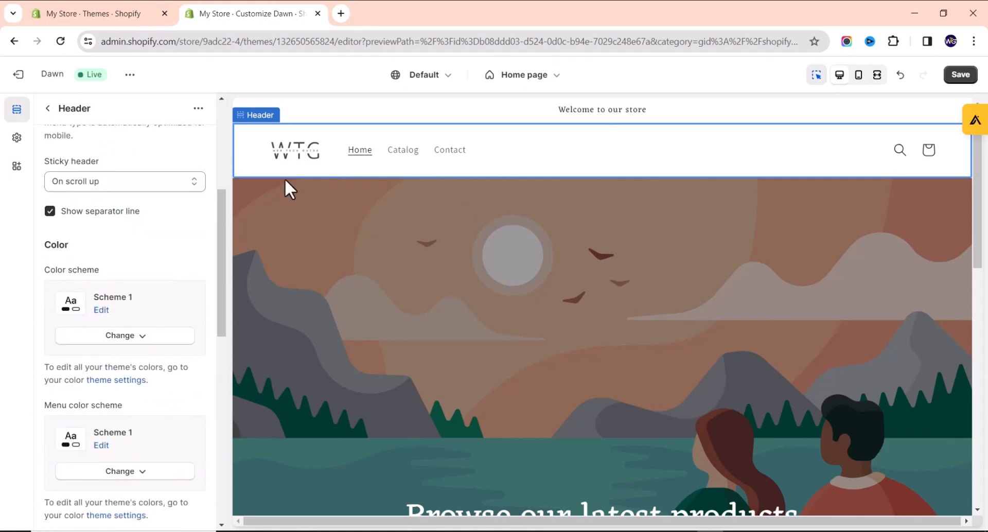
click(115, 337)
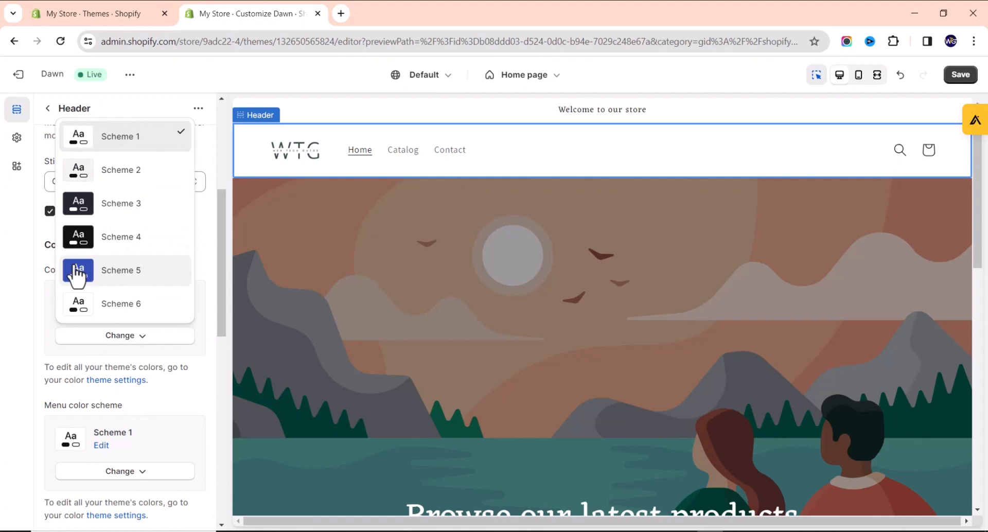
click(100, 342)
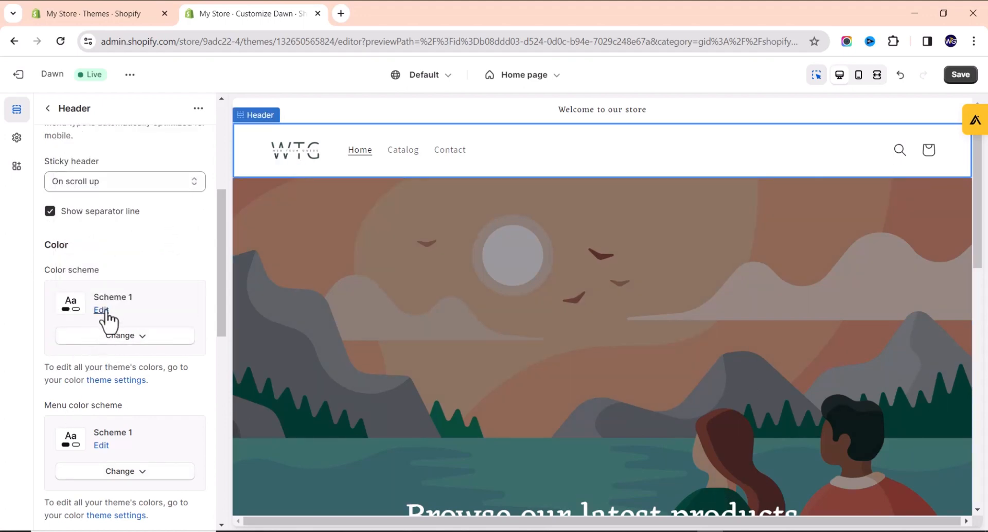
scroll(106, 322, down, 2)
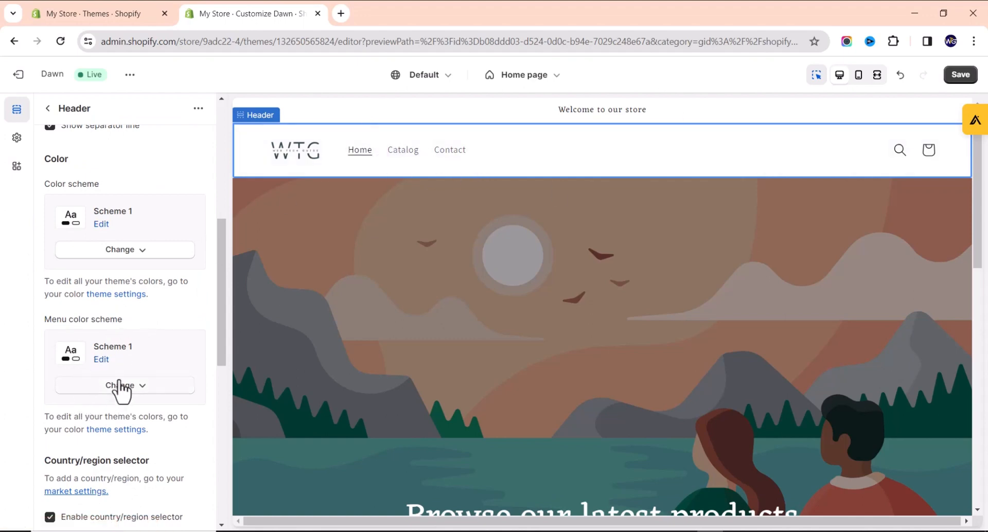
scroll(110, 391, down, 2)
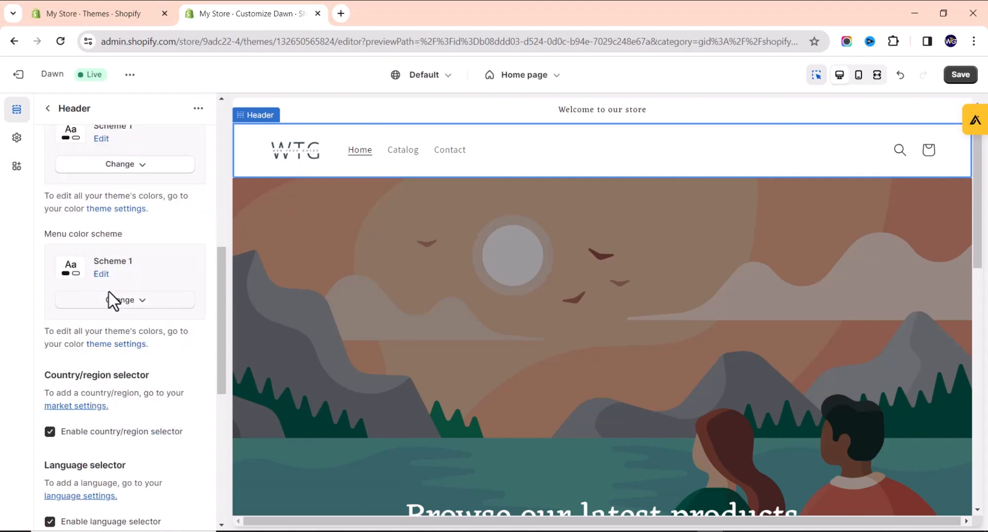
scroll(122, 304, up, 8)
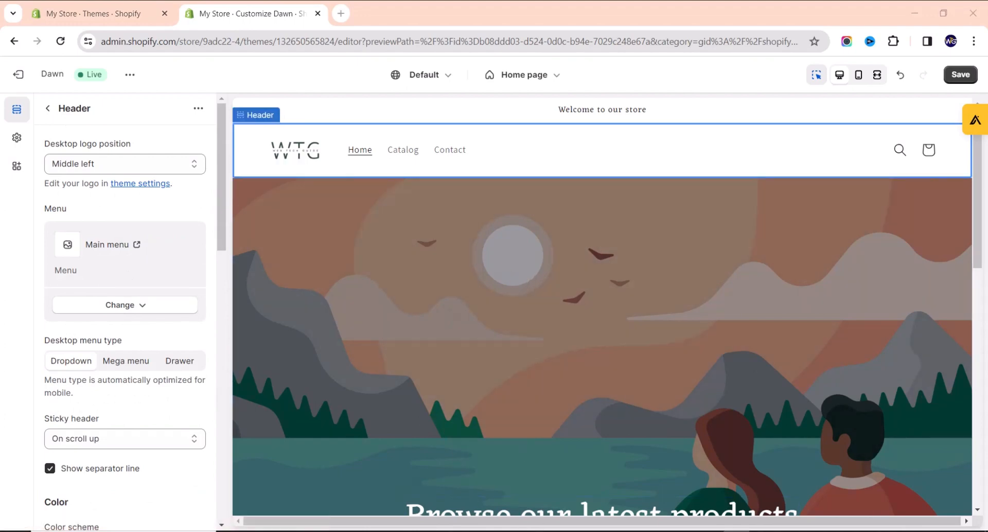
scroll(524, 358, down, 3)
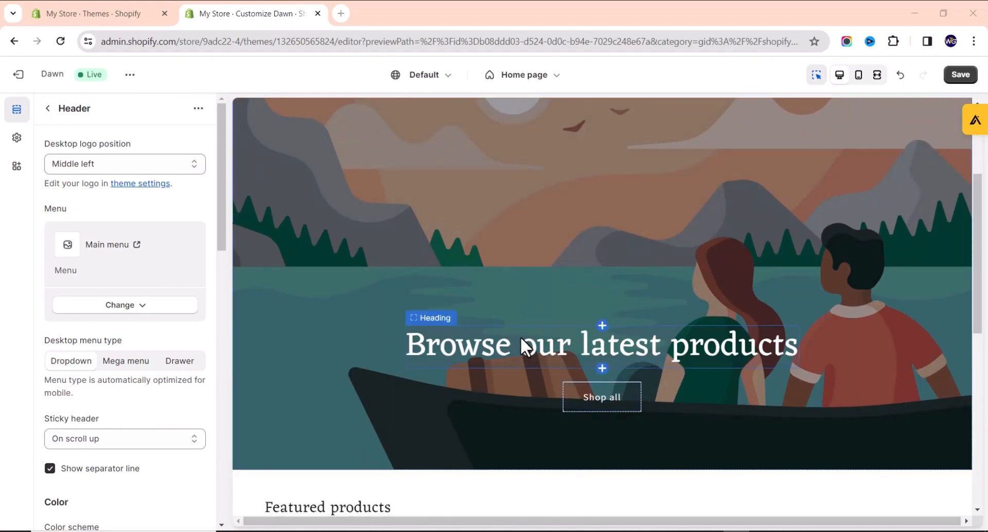
scroll(479, 280, up, 3)
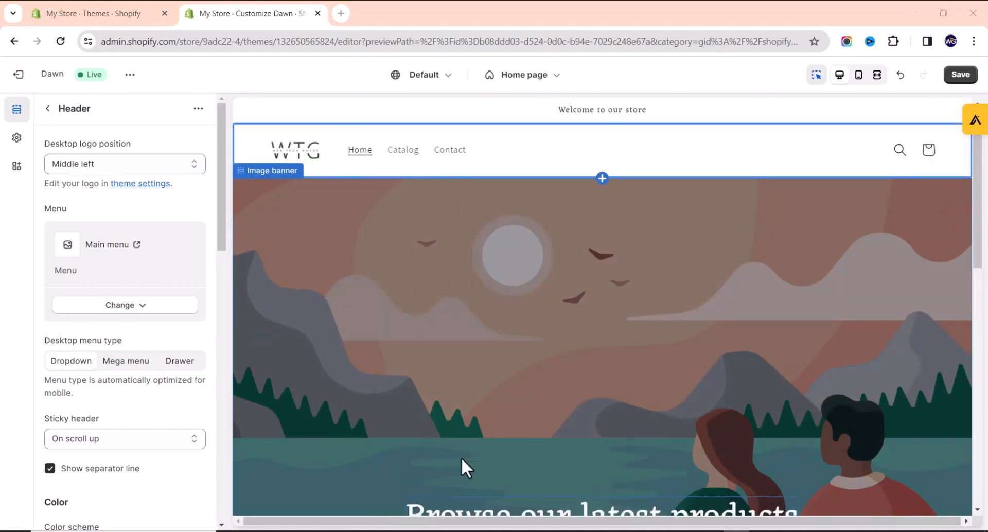
Go back to the Home page sections list and open the Image banner section settings.
click(47, 109)
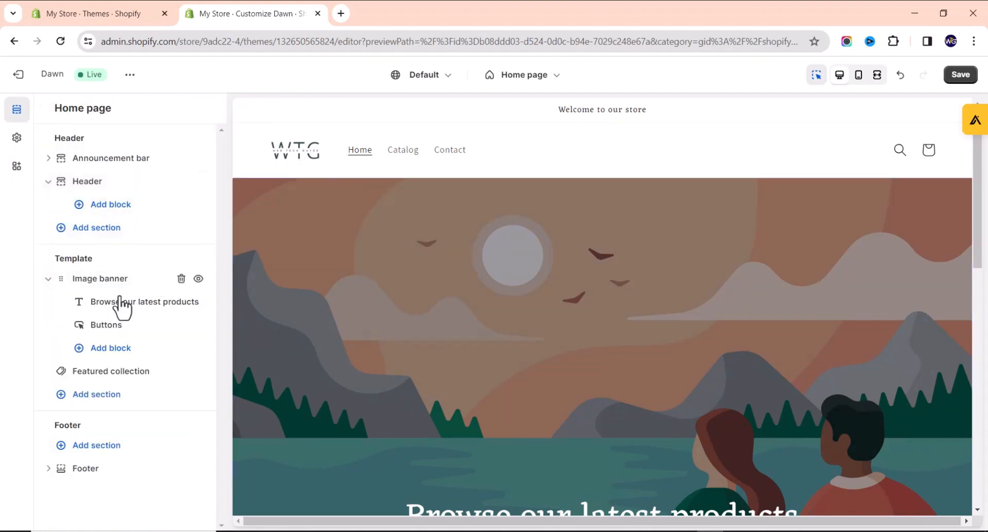
click(67, 279)
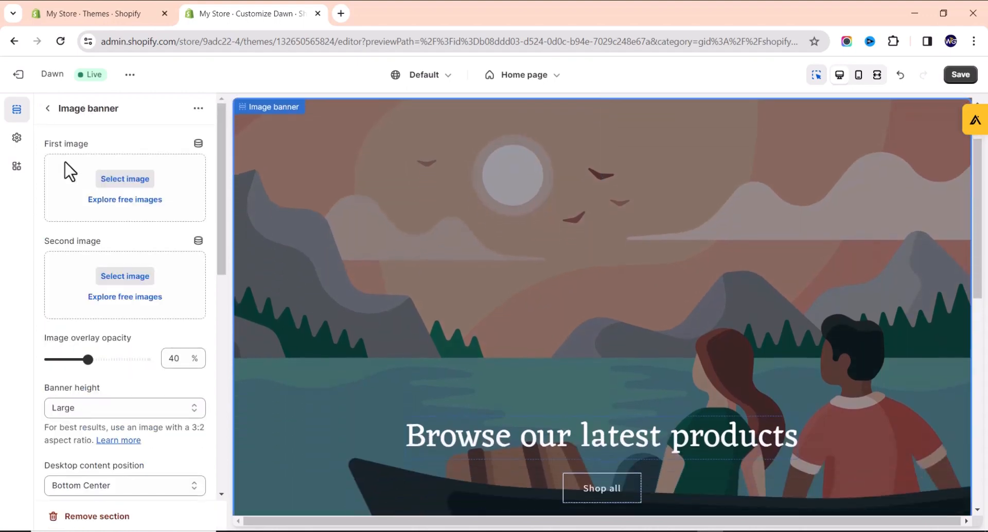
click(47, 109)
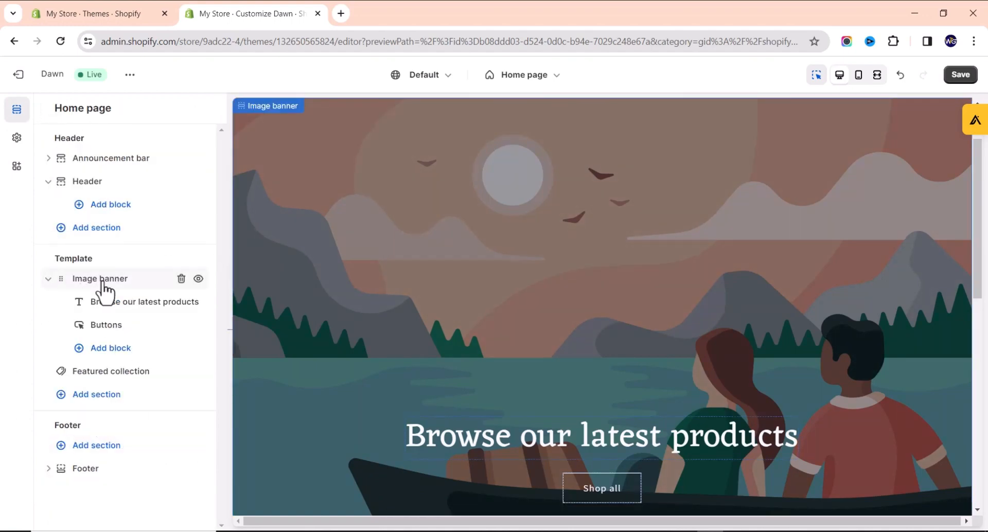
click(105, 289)
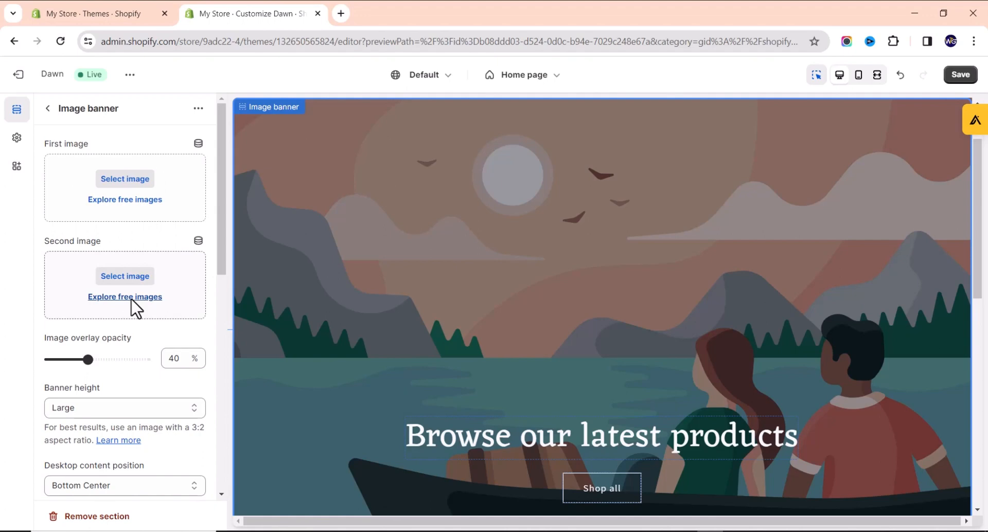
Upload the watch-black-box-bow-tie-lie-white-windowsill JPG from Downloads as the banner's first image.
click(124, 178)
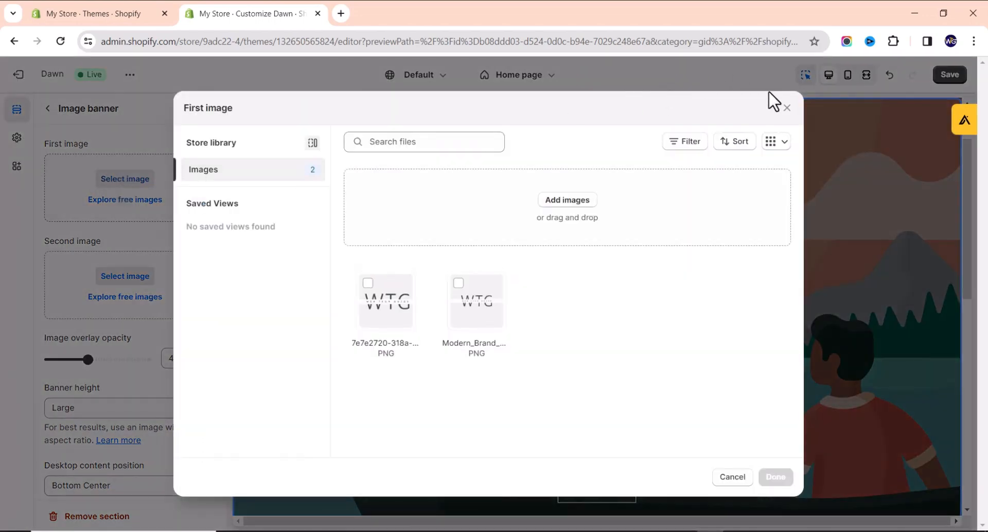
click(787, 109)
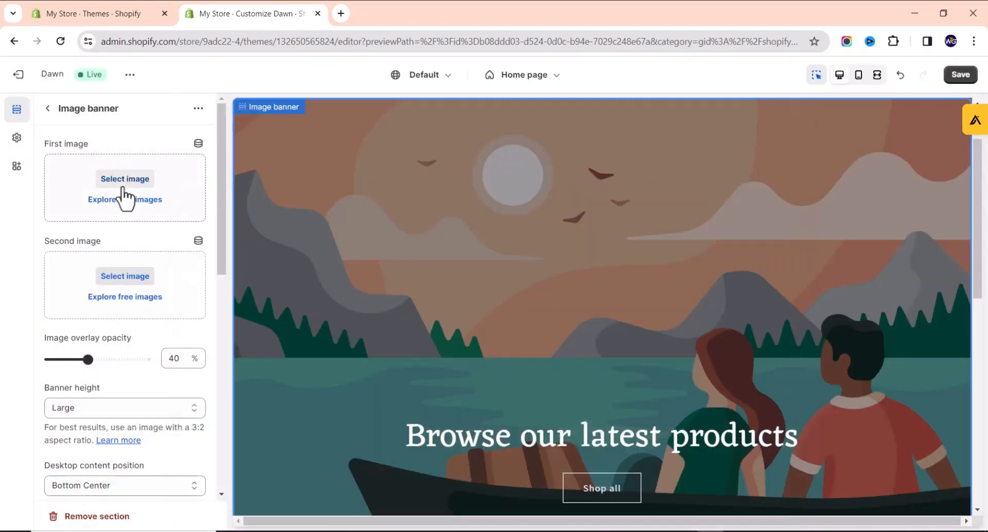
scroll(97, 289, down, 5)
scroll(95, 278, up, 5)
click(114, 180)
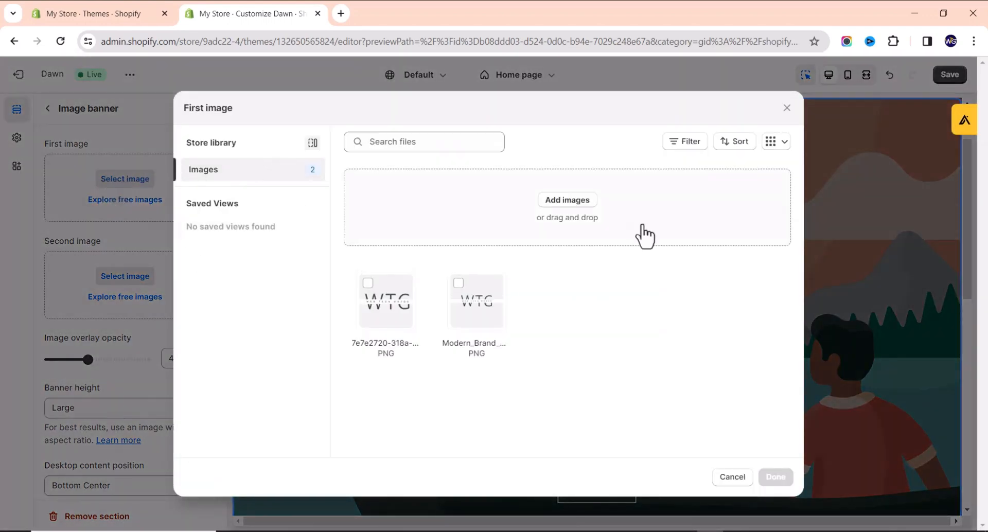
click(564, 203)
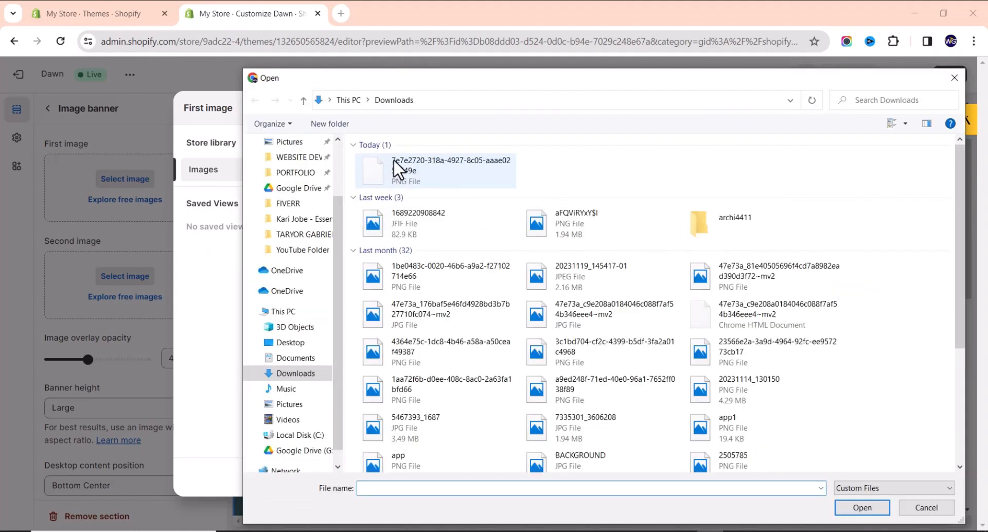
double_click(406, 166)
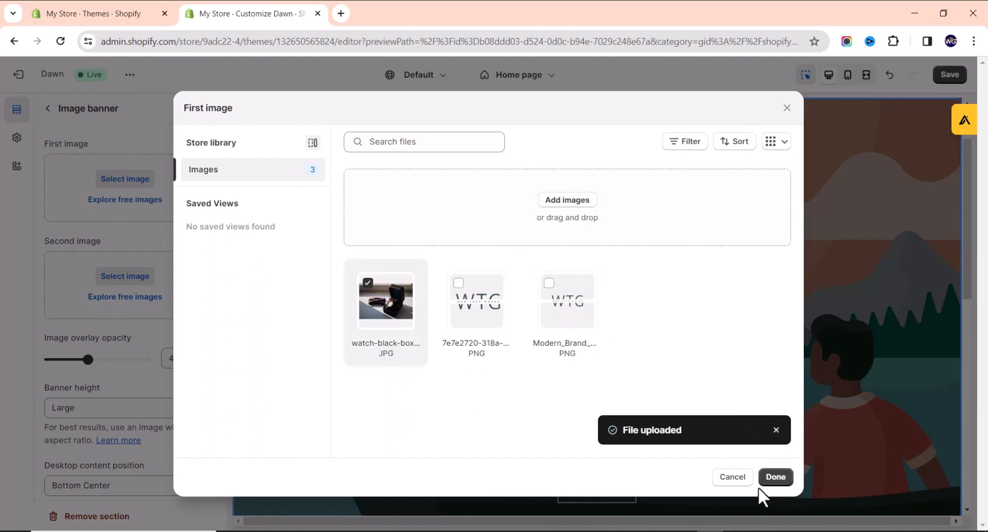
click(776, 478)
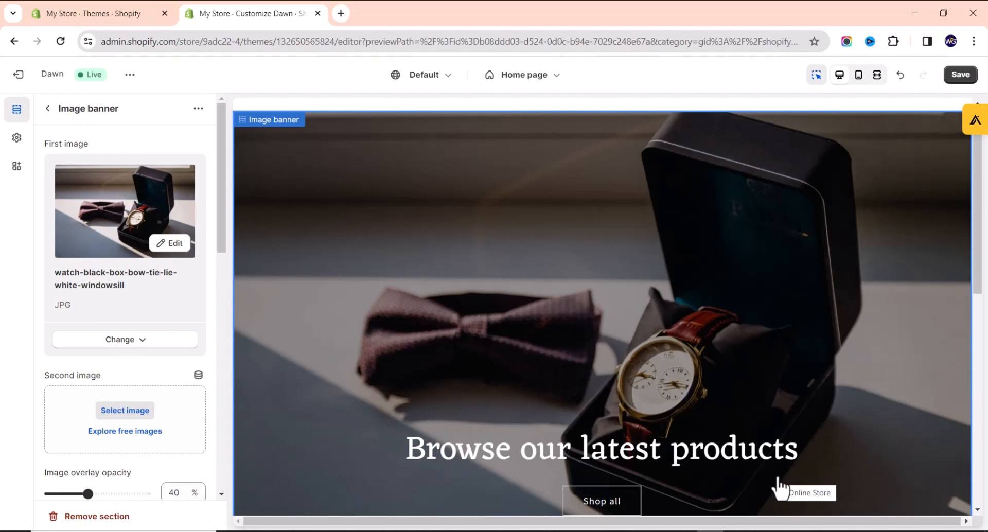
Raise the Image banner's overlay opacity slider to 60% to darken the watch photo.
scroll(489, 327, down, 5)
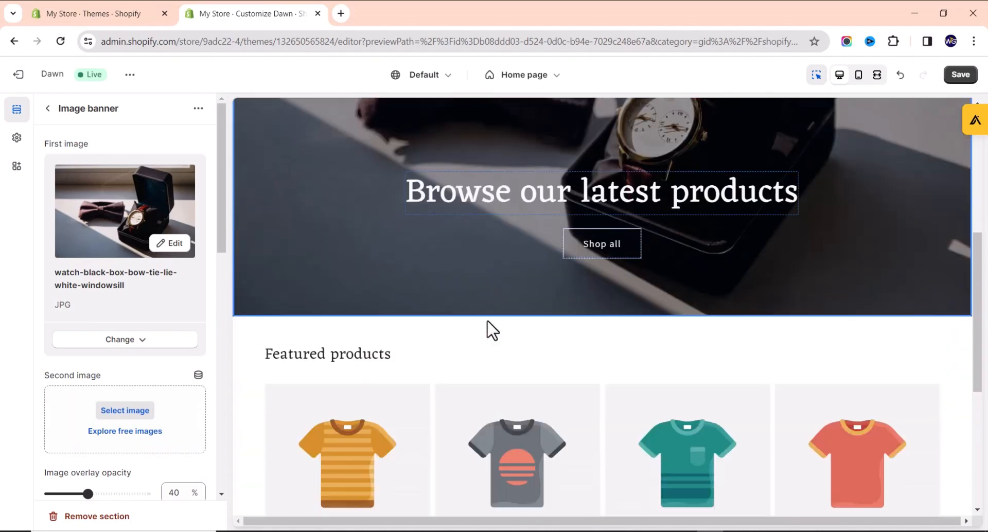
scroll(489, 331, up, 5)
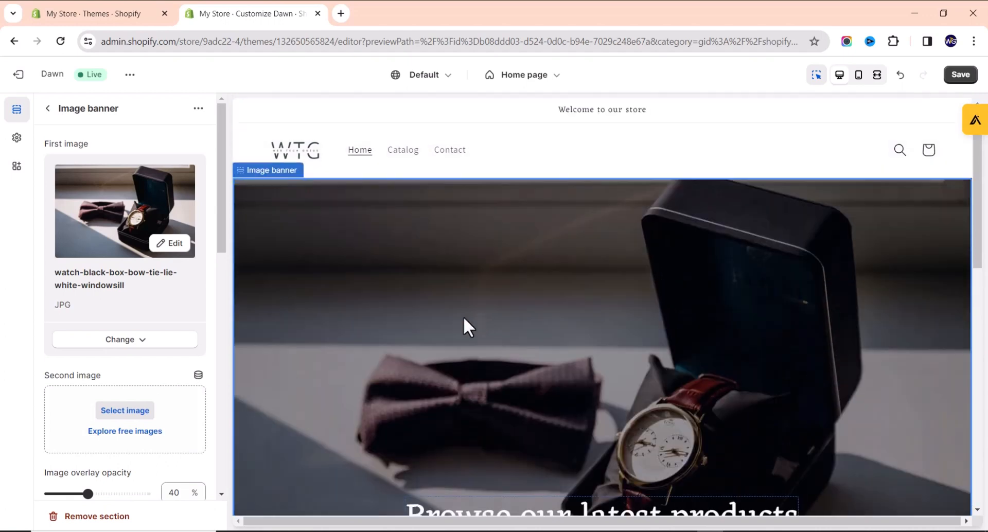
scroll(66, 417, down, 3)
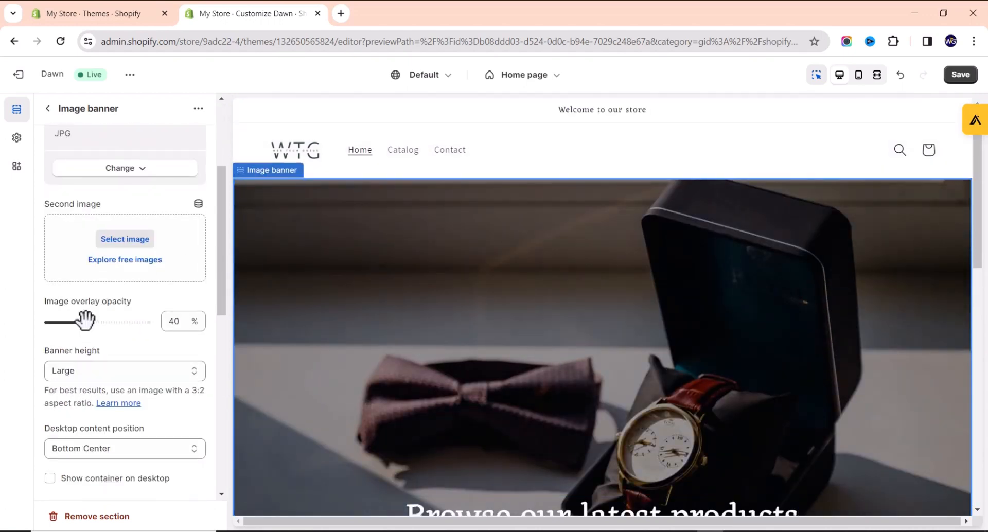
drag(88, 323, 49, 324)
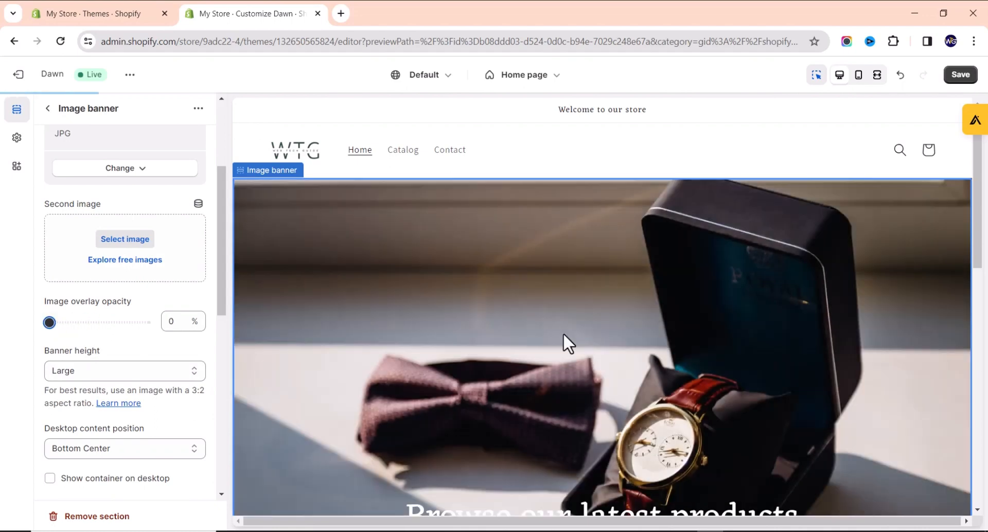
scroll(474, 332, down, 2)
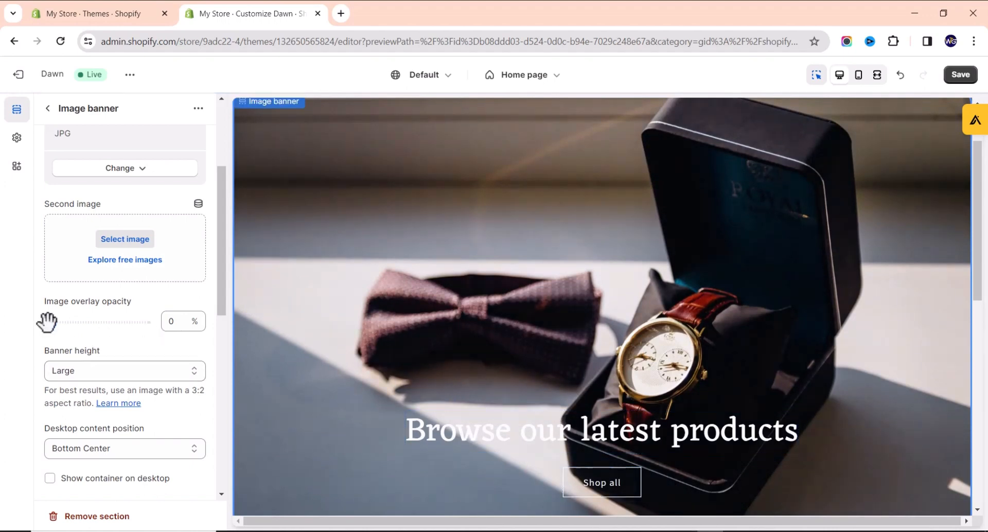
drag(46, 322, 88, 323)
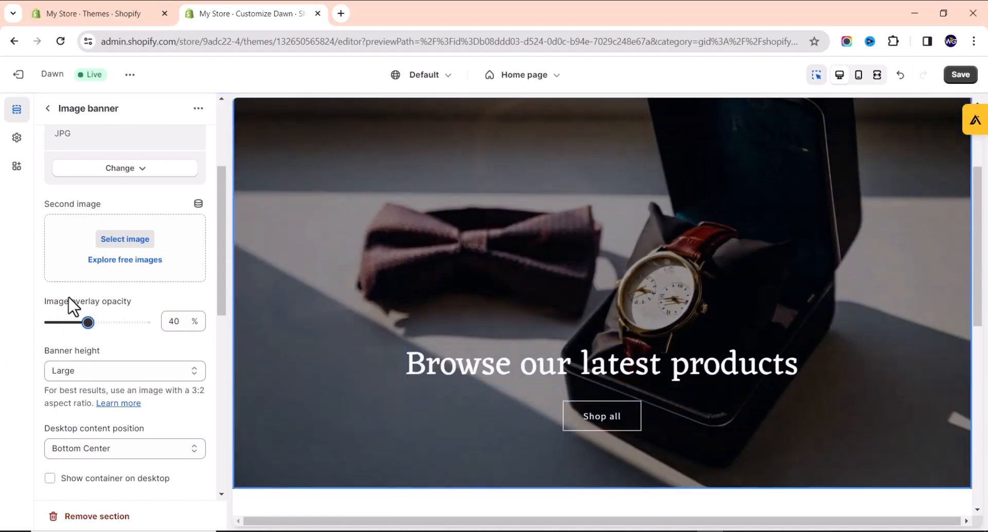
drag(89, 322, 106, 322)
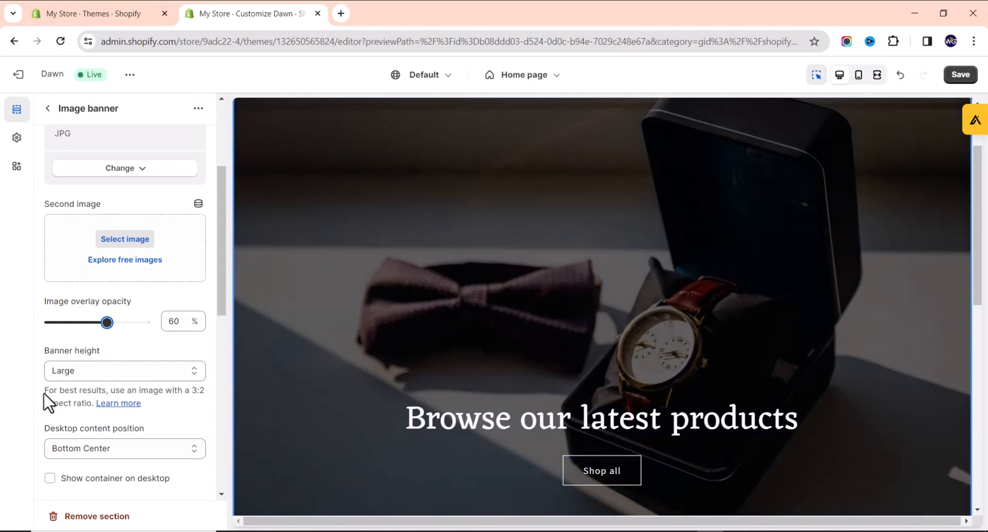
Set the Image banner height to Medium.
click(122, 373)
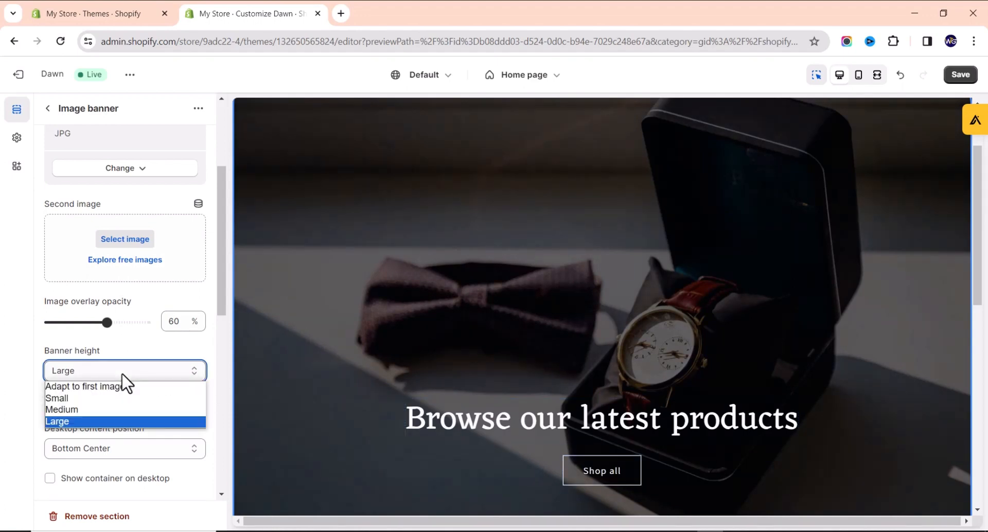
click(126, 397)
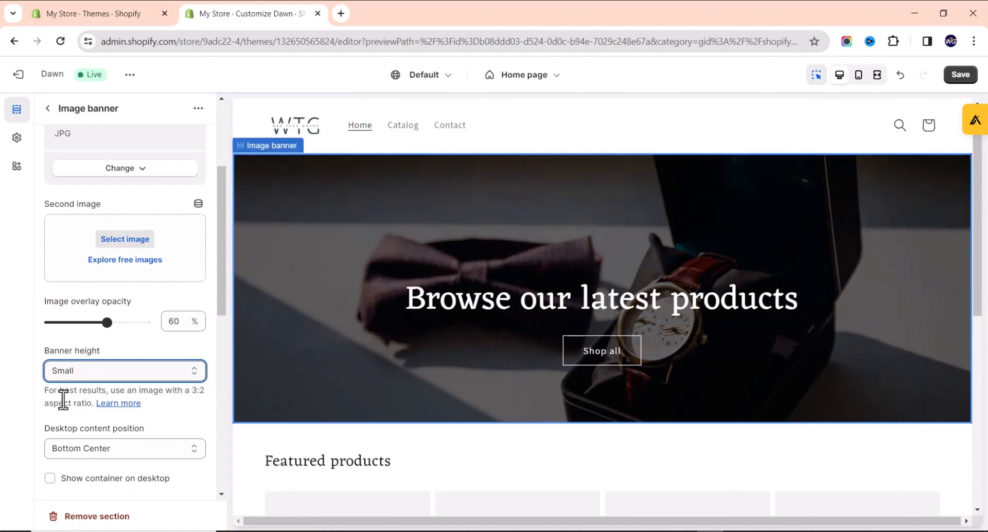
click(86, 380)
click(88, 406)
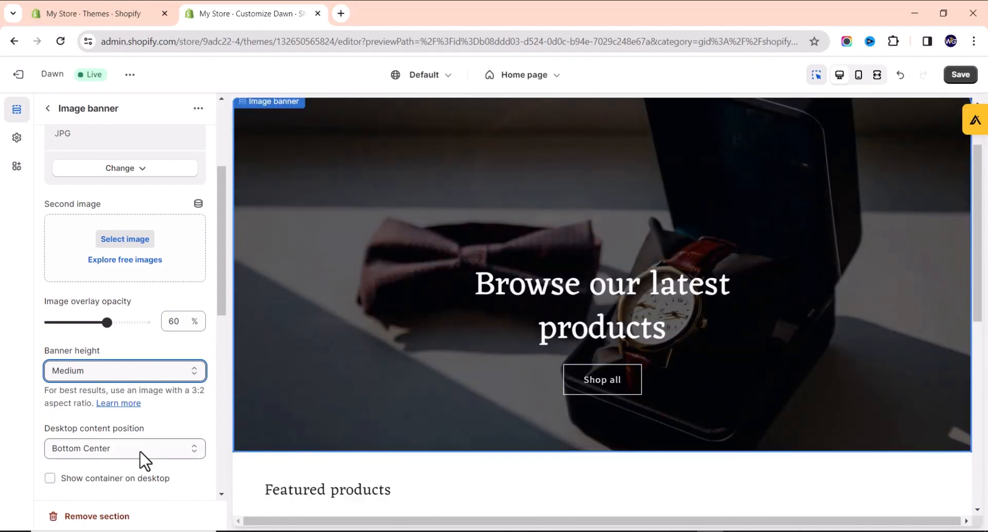
Set the banner's desktop content position to Middle Center.
click(140, 453)
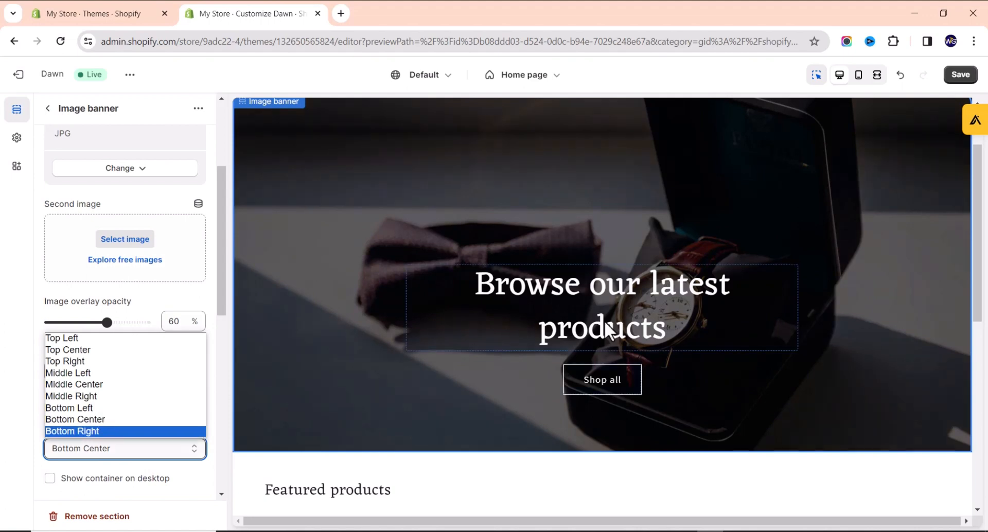
click(122, 467)
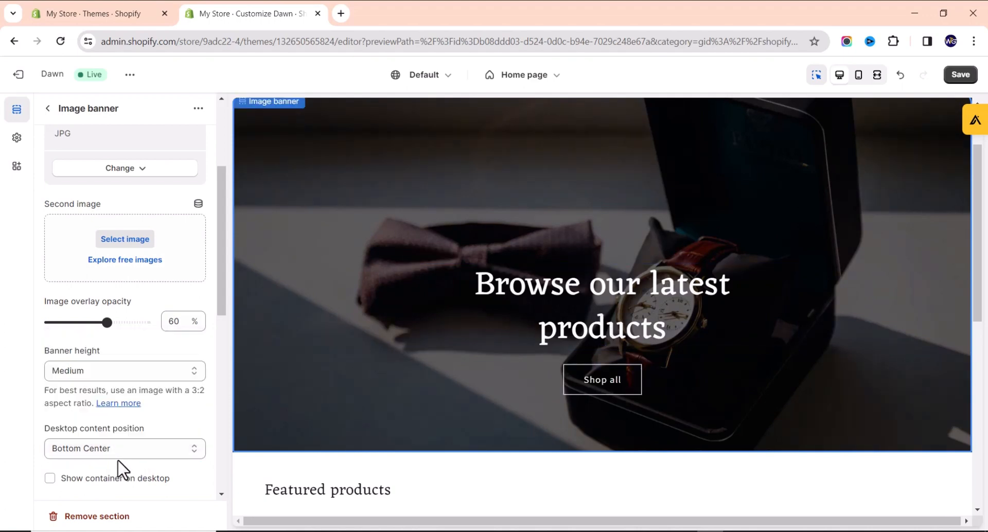
click(119, 456)
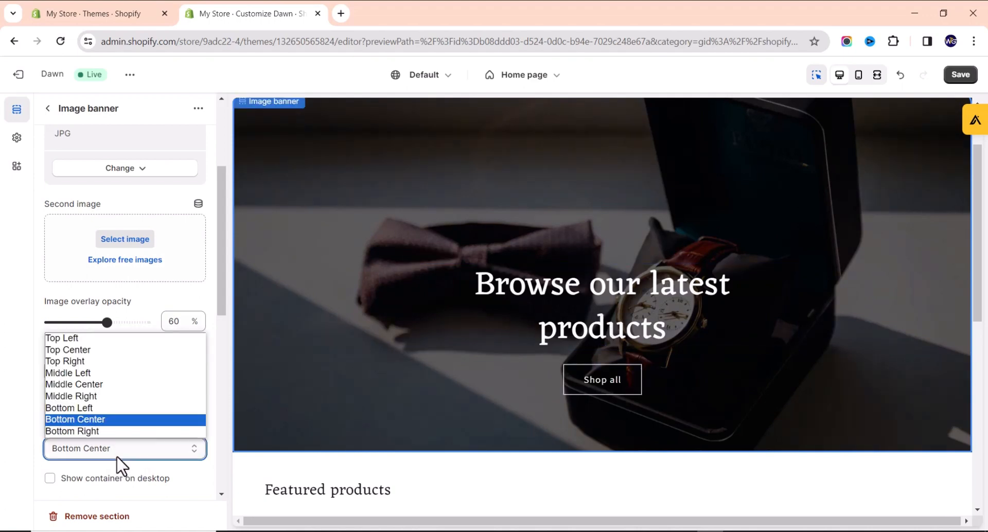
click(91, 387)
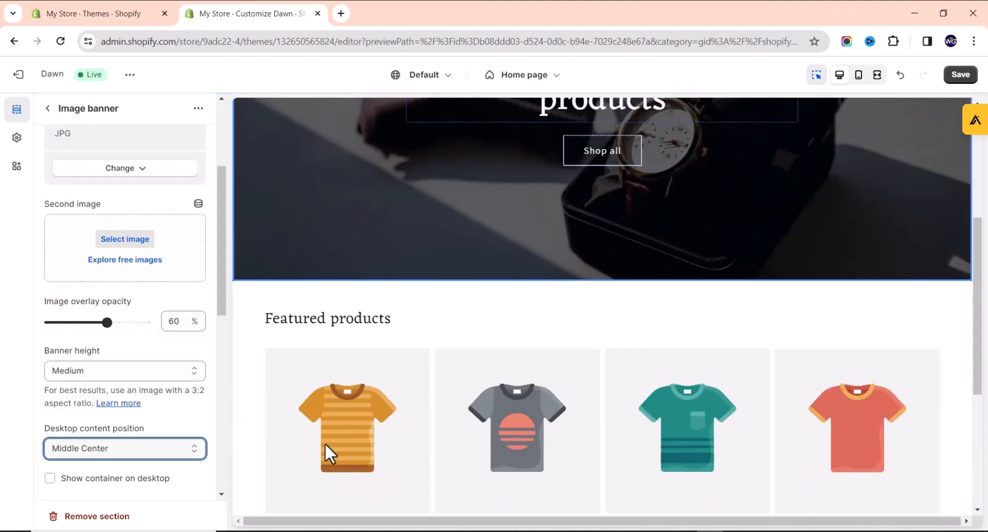
scroll(118, 435, down, 5)
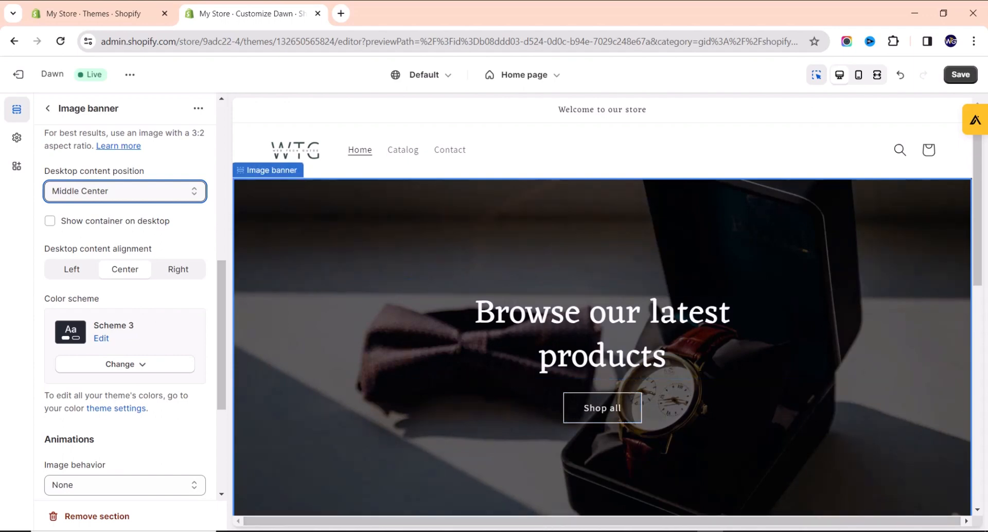
click(723, 531)
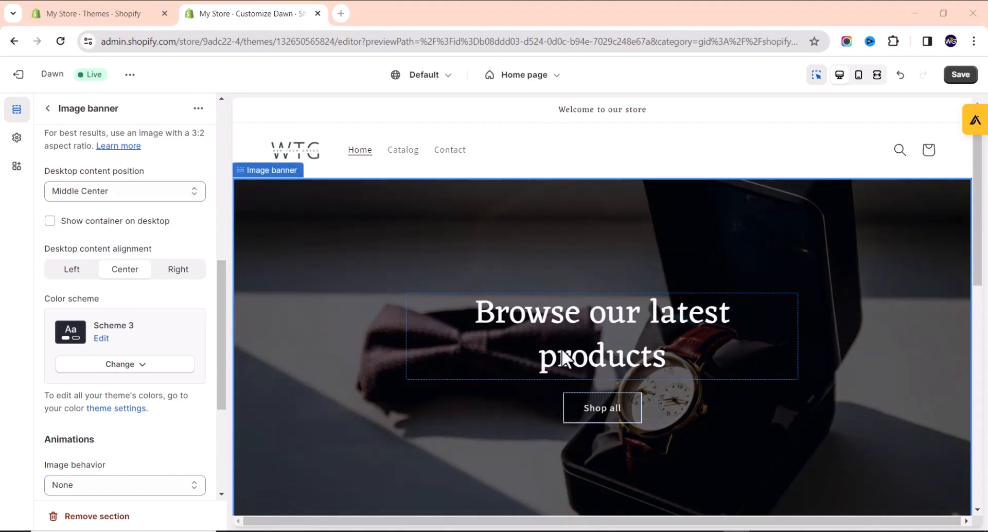
Replace the banner heading 'Browse our latest products' with 'Web Tech Store'.
click(568, 330)
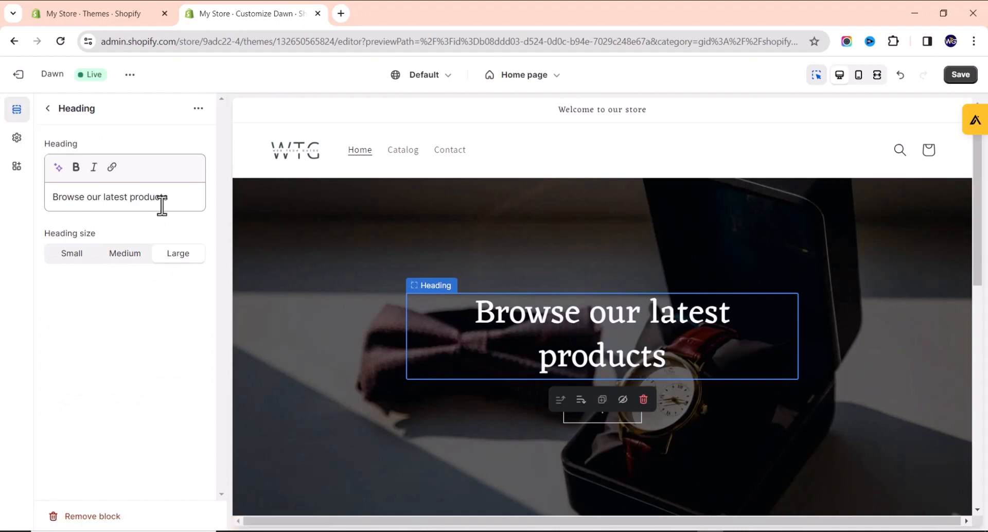
drag(179, 200, 3, 214)
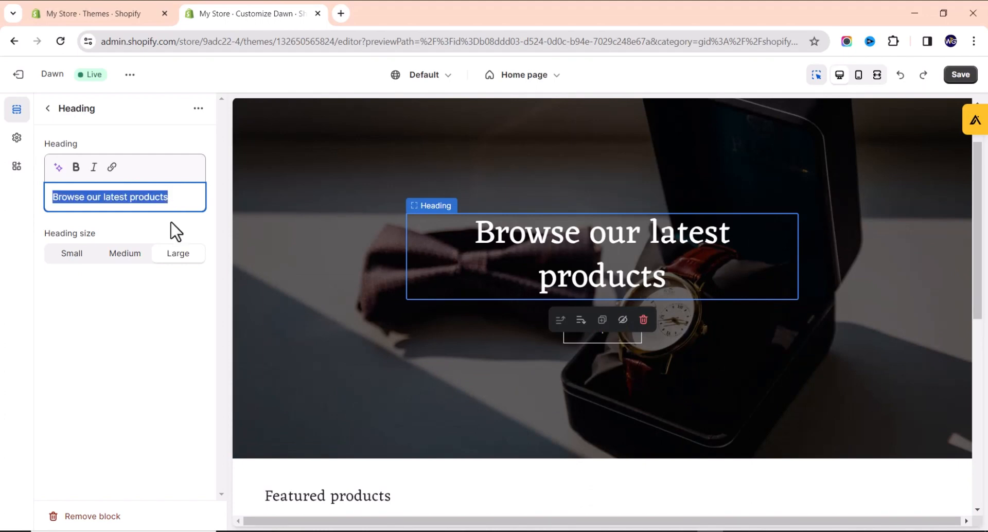
text(Web Tech)
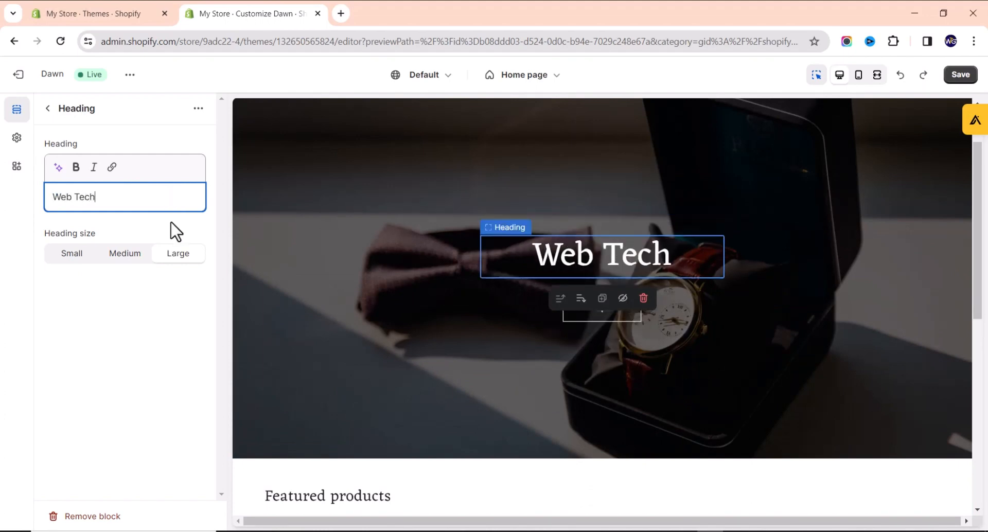
text( STore)
key(BackSpace)
key(BackSpace)
key(BackSpace)
key(BackSpace)
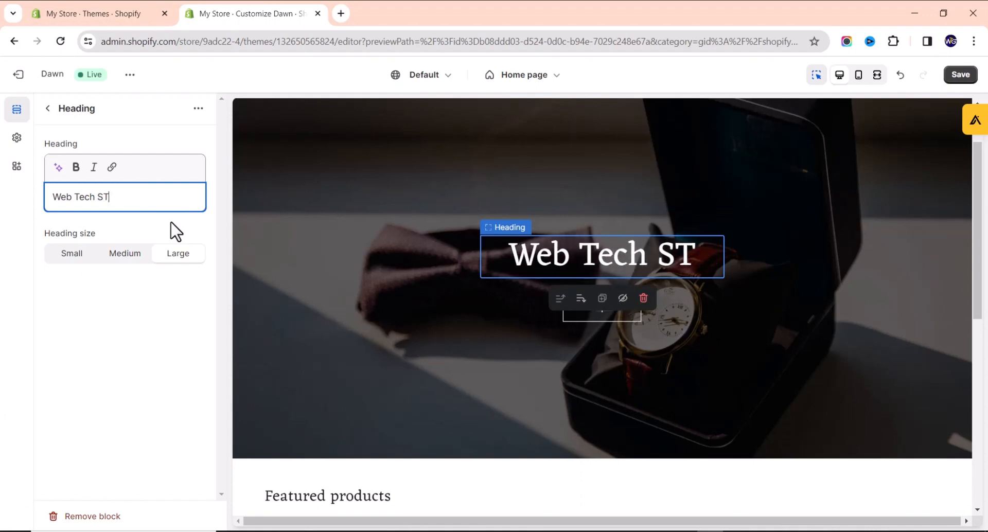
text(tore)
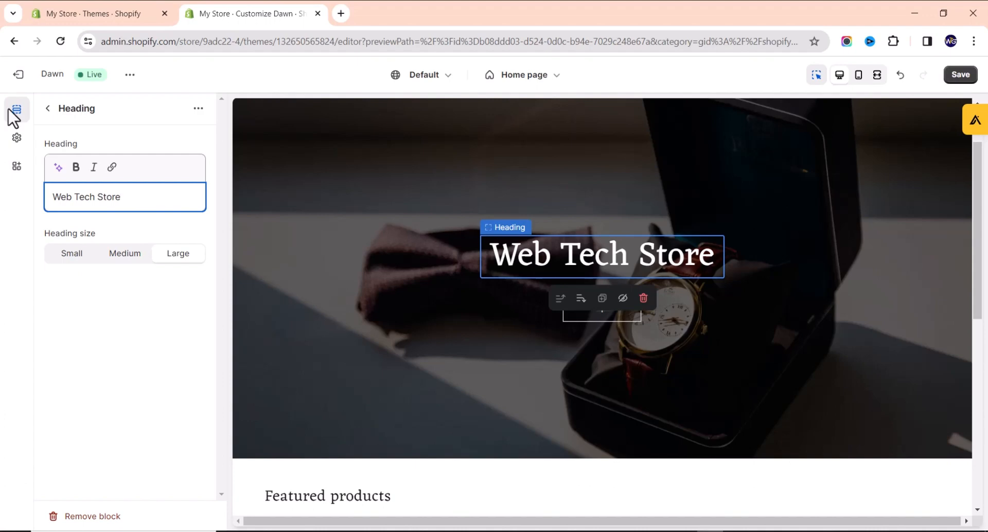
Change the banner button label from 'Shop all' to 'SHOP NOW', keeping the All Products link.
click(111, 342)
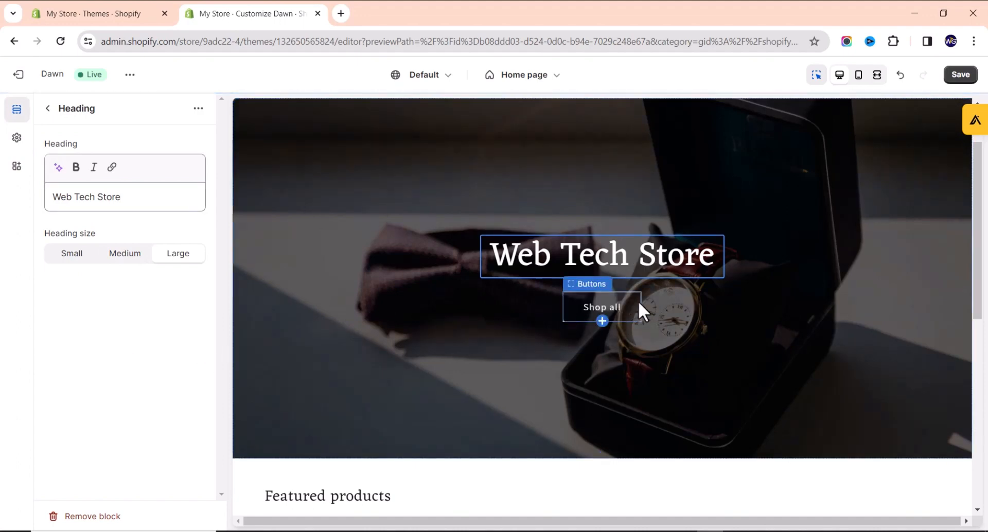
click(616, 304)
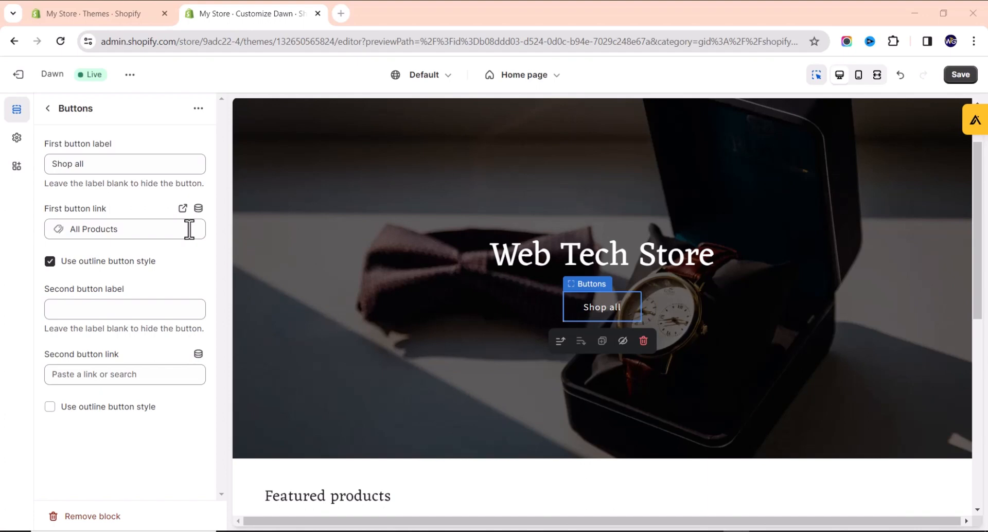
drag(137, 164, 5, 149)
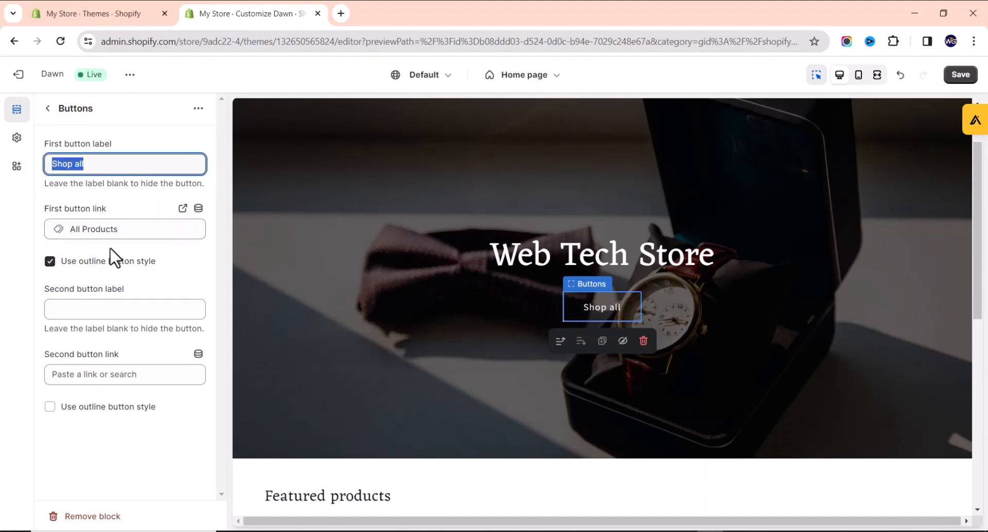
text(SHOP NOW)
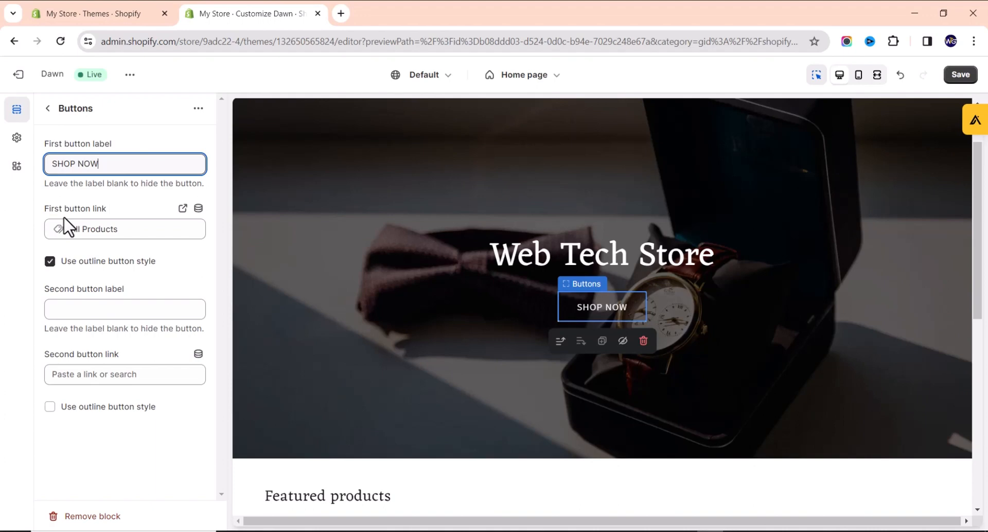
click(132, 229)
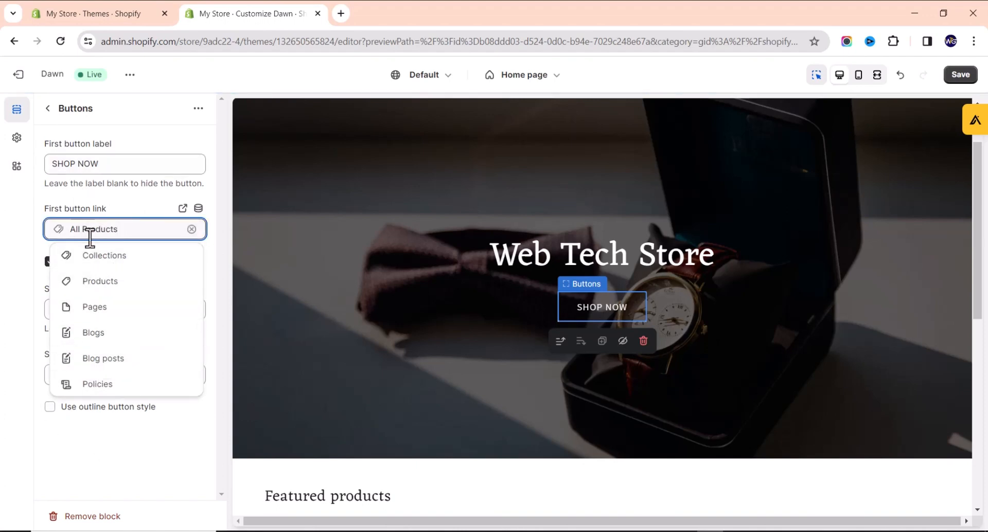
click(128, 206)
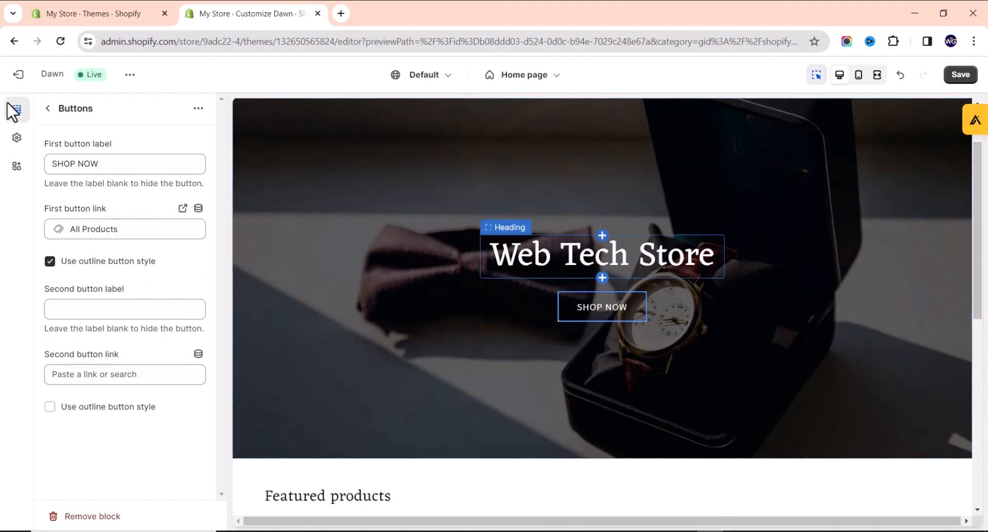
Save the Dawn home page edits and return to the My Store · Themes tab.
click(47, 109)
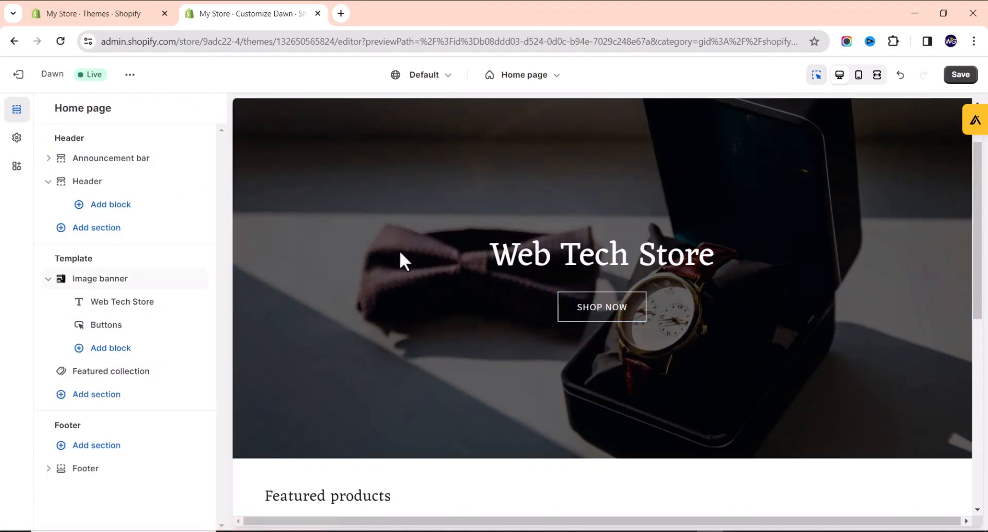
scroll(400, 250, down, 7)
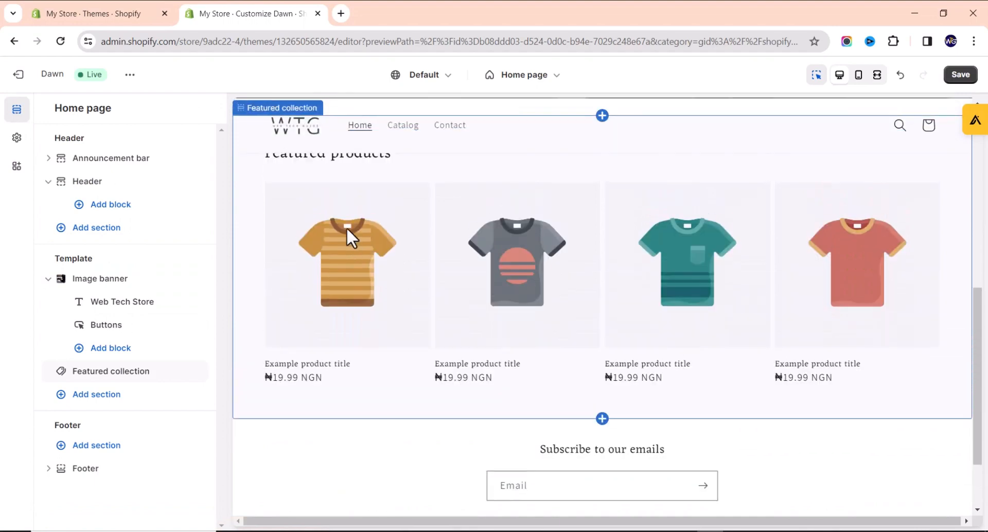
scroll(389, 232, up, 2)
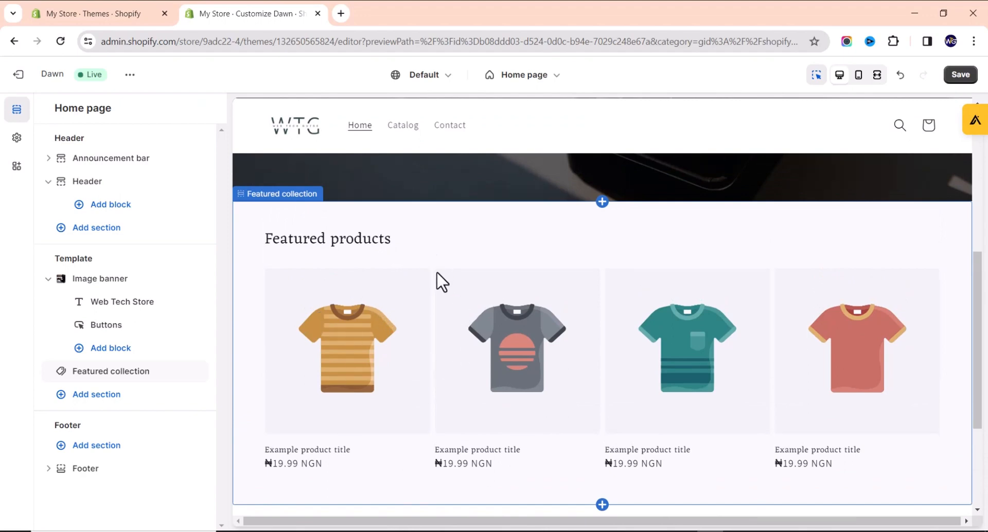
click(960, 76)
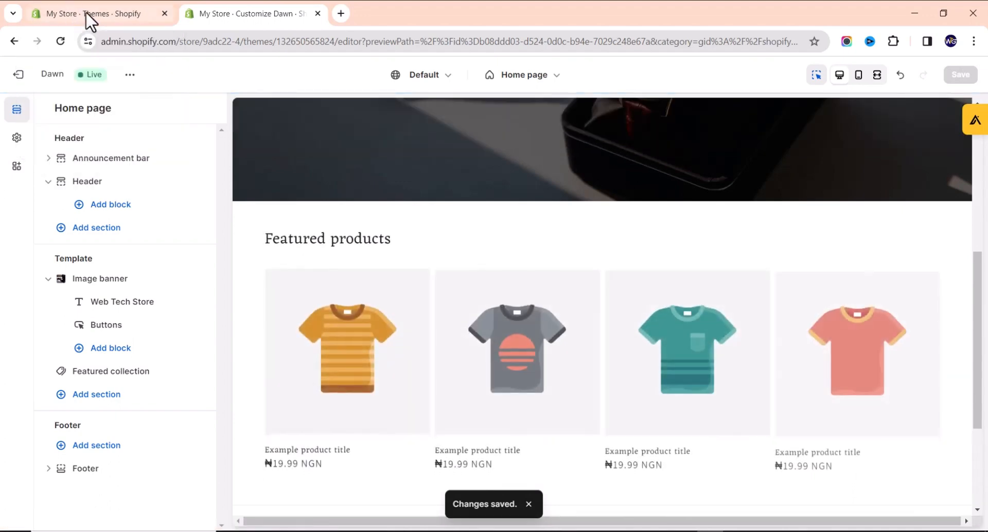
click(87, 12)
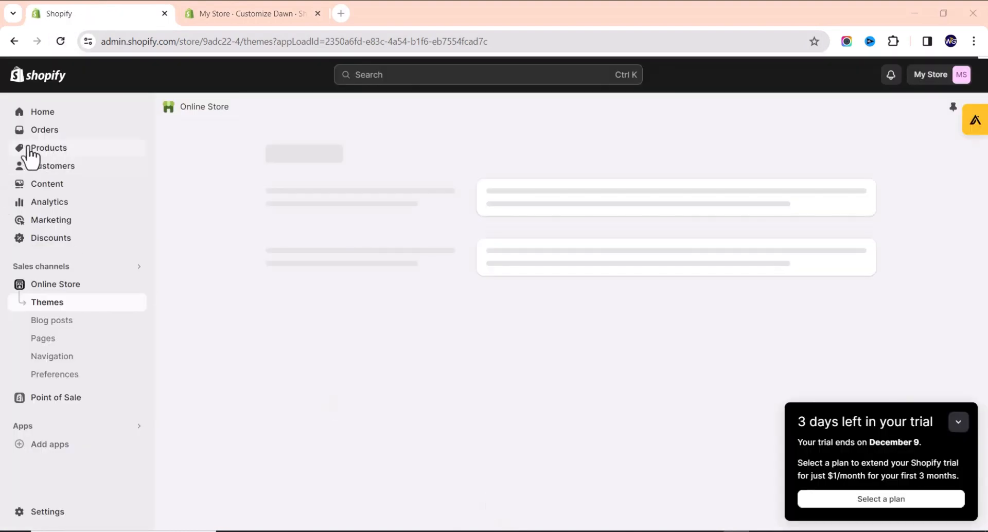
Go to Products, dismiss the trial reminder, and start a new product with Add product.
click(61, 154)
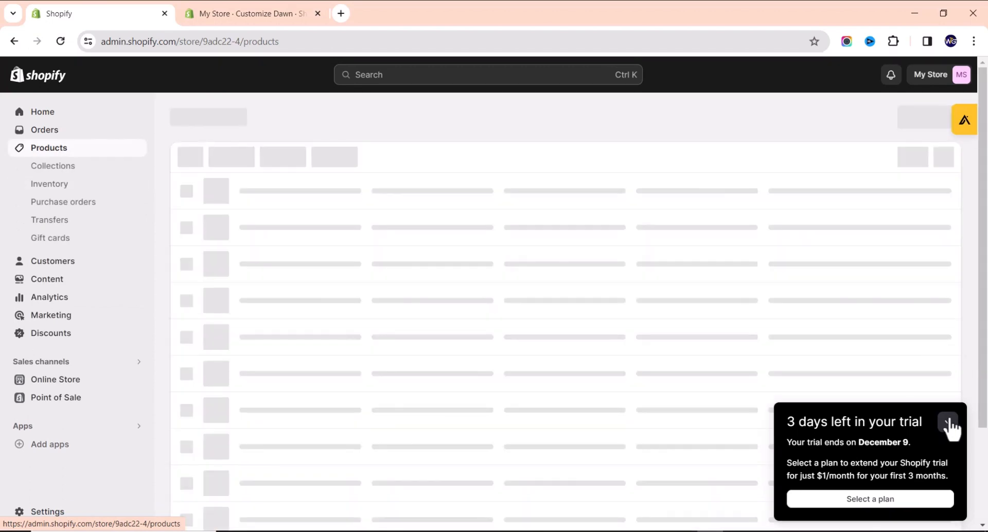
click(948, 423)
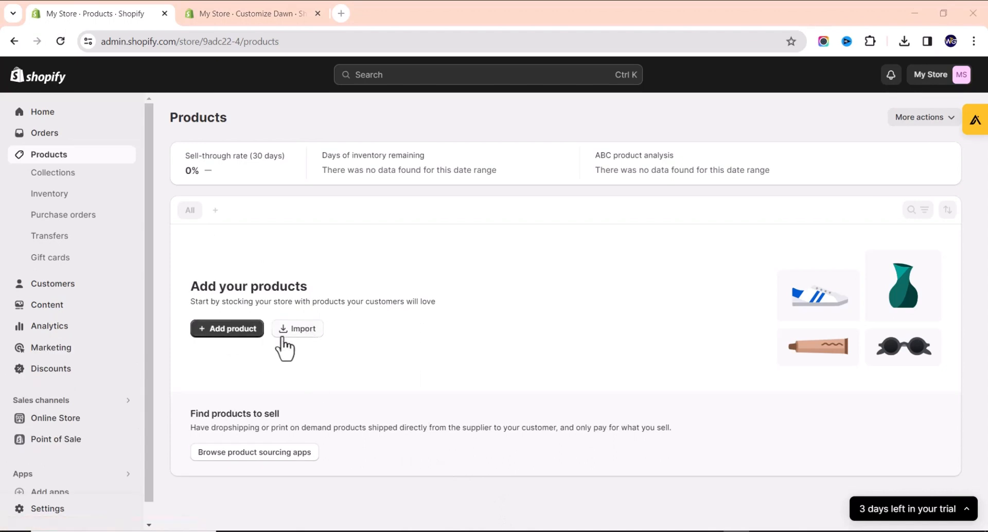
click(217, 332)
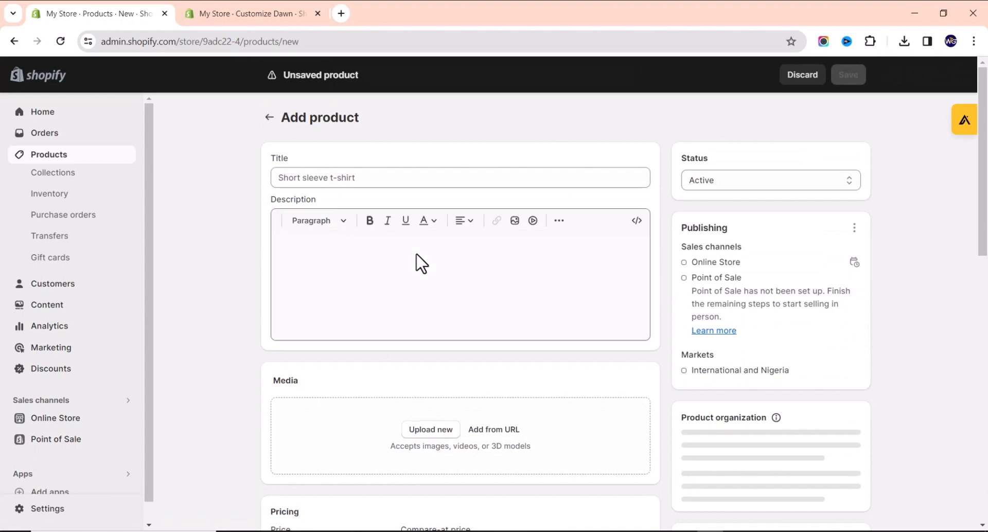
Paste 'DEYROS Men Luxury Fashion Watch' as the new product's title.
click(405, 180)
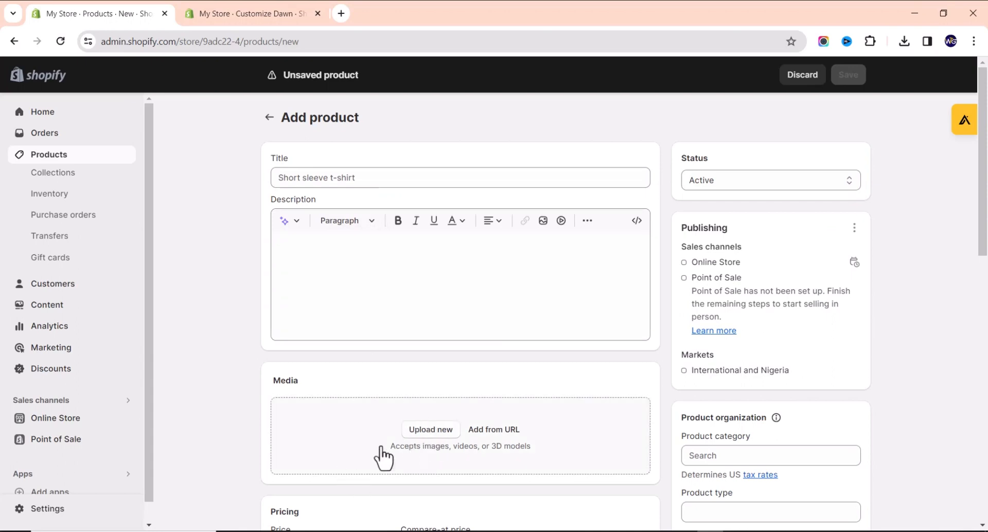
scroll(383, 453, down, 2)
scroll(366, 368, down, 9)
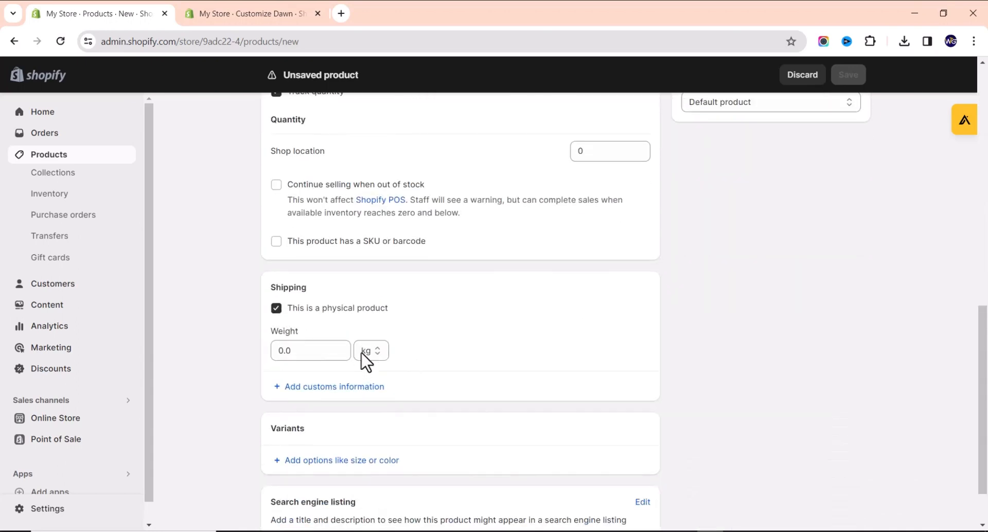
scroll(373, 340, up, 11)
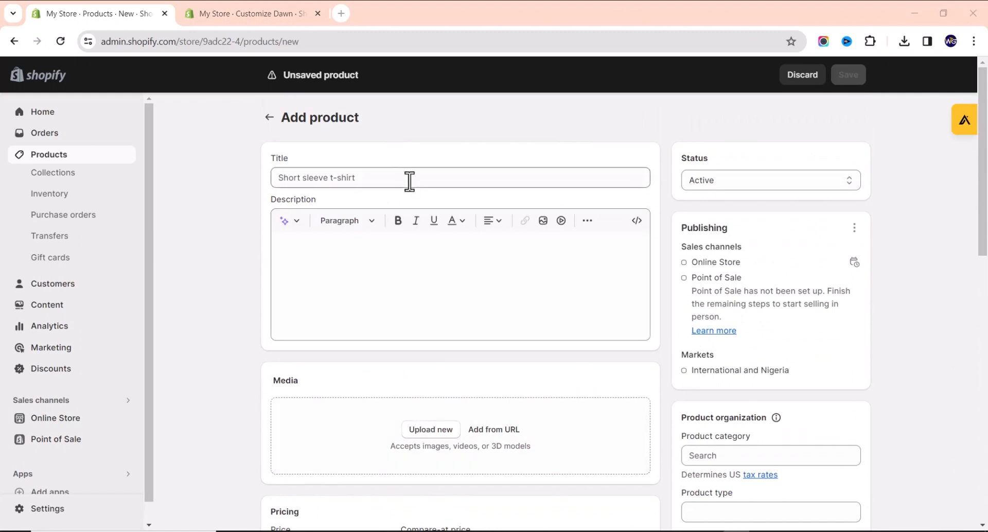
click(291, 173)
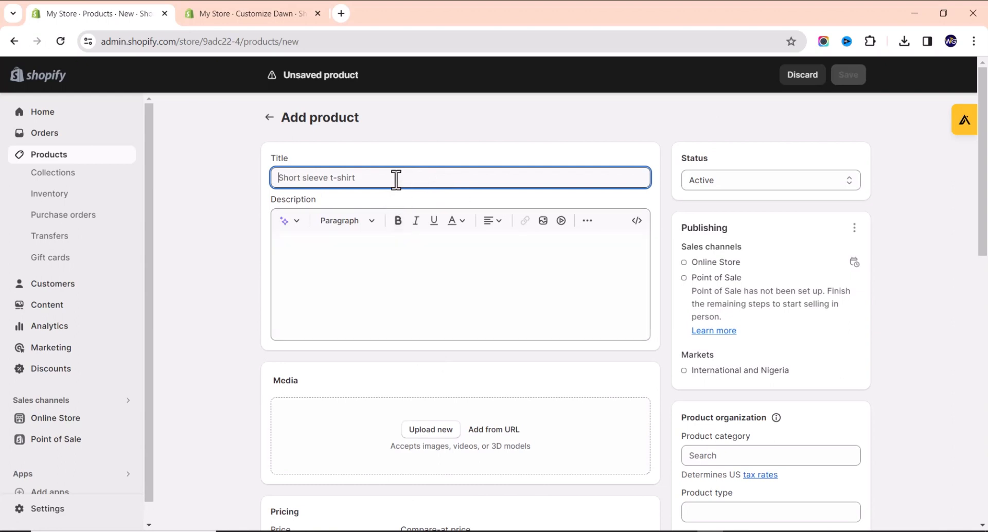
text(DEYROS Men Luxury Fashion Watch)
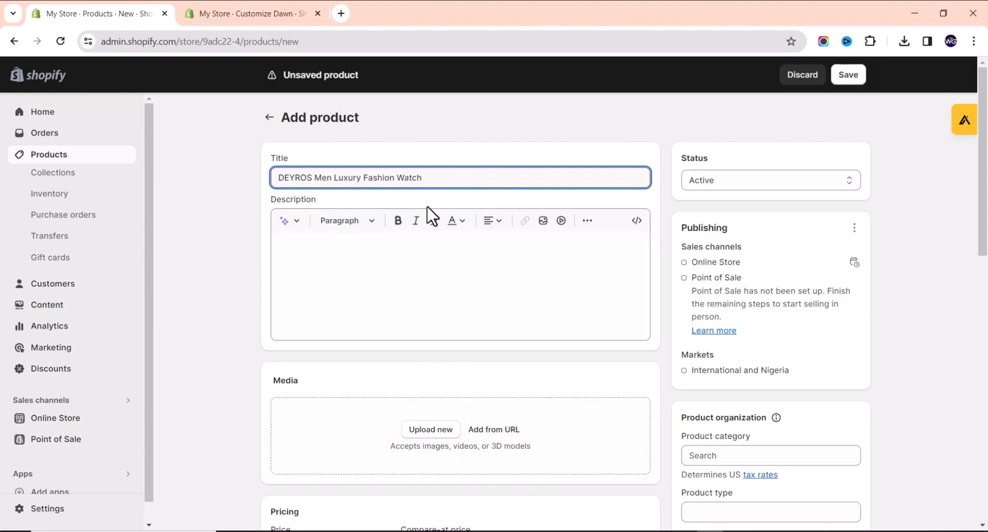
click(361, 275)
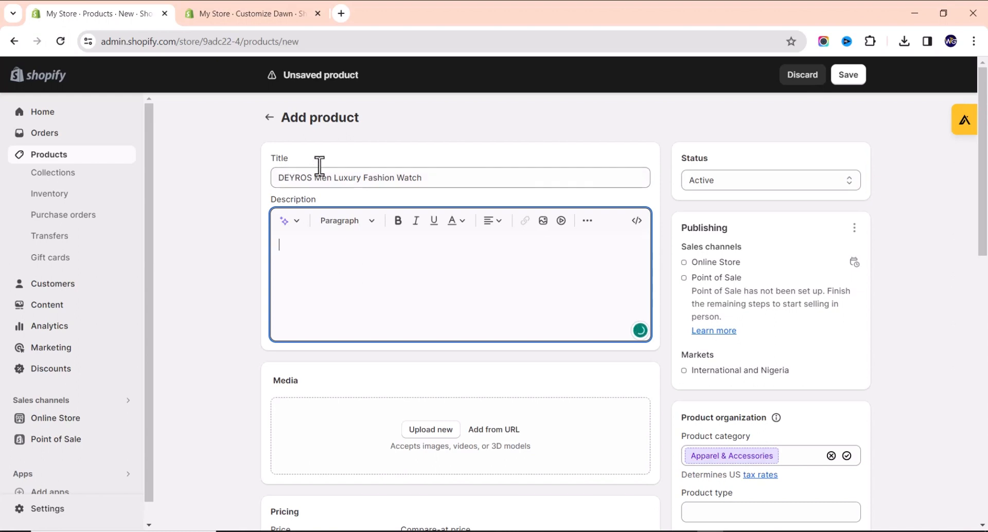
Generate an Expert-tone description from the keywords 'Men Luxury Wrist Watch' and insert it.
click(285, 221)
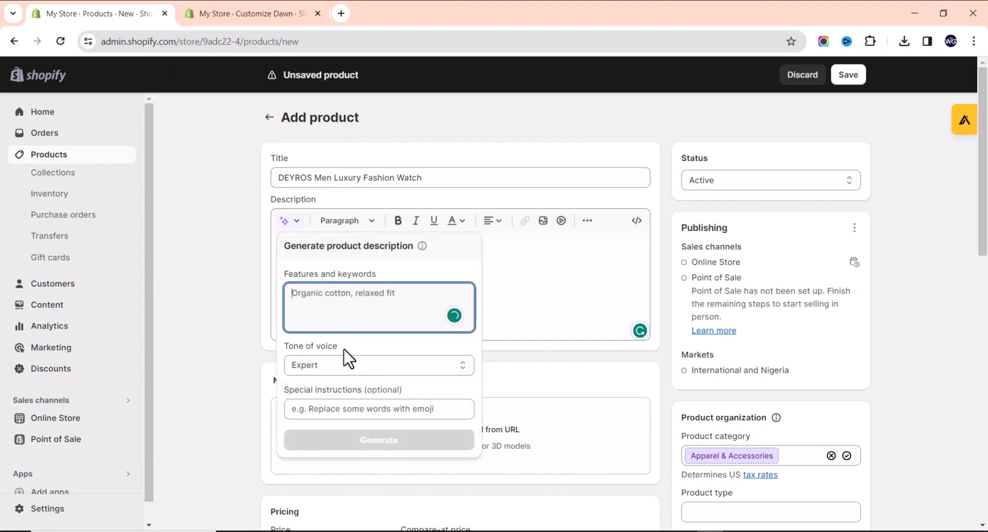
text(Men L)
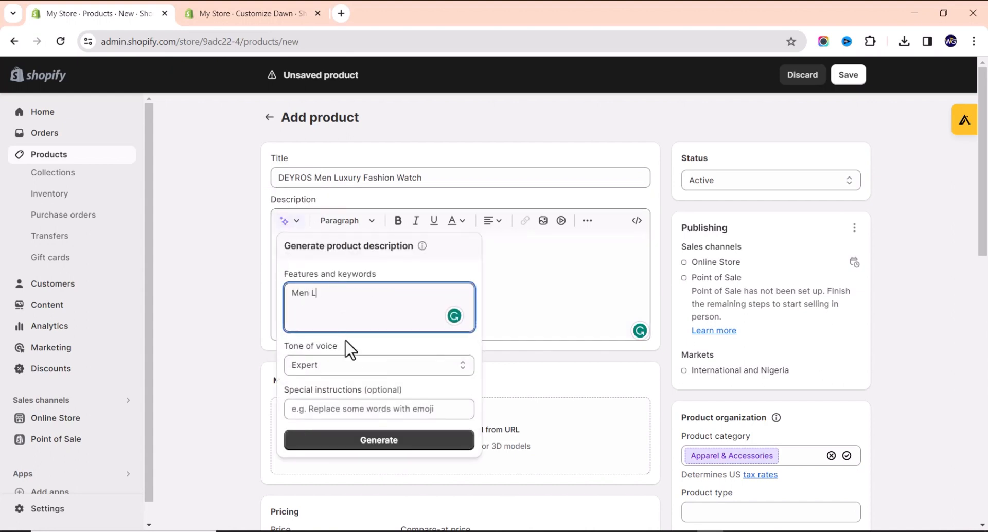
text(uxury Wrist Watch)
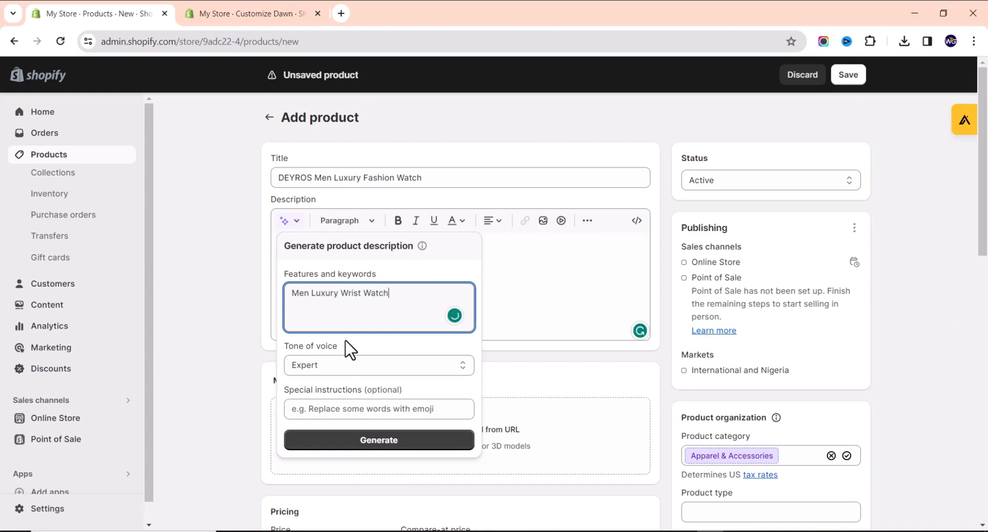
click(357, 369)
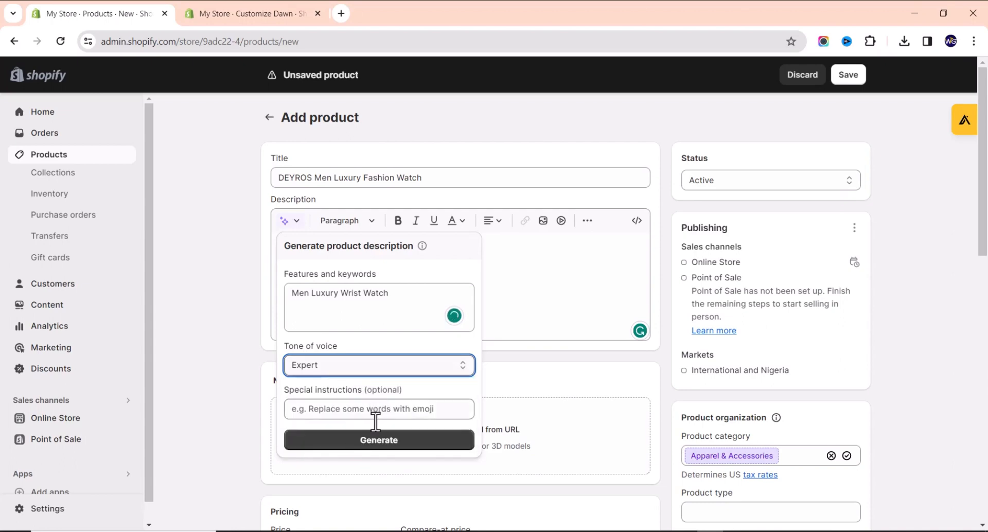
click(379, 441)
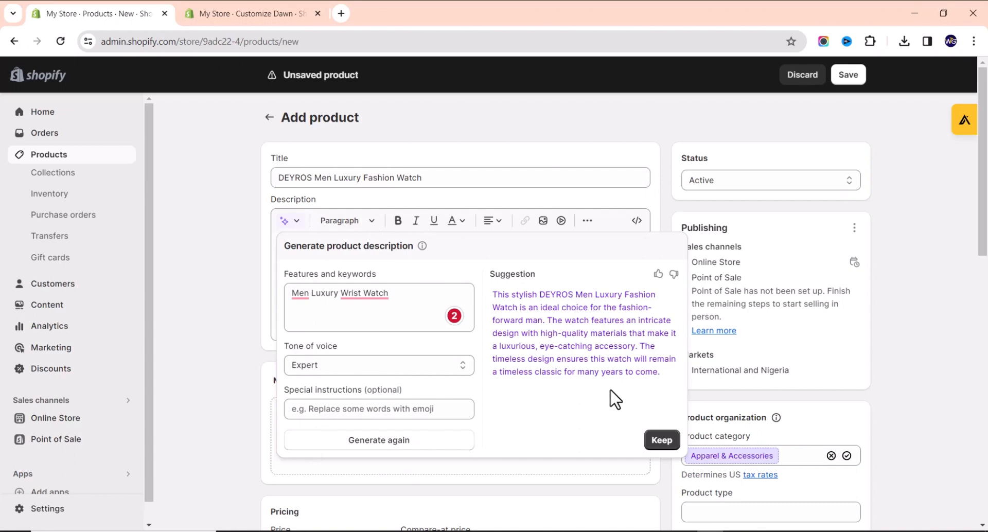
click(662, 442)
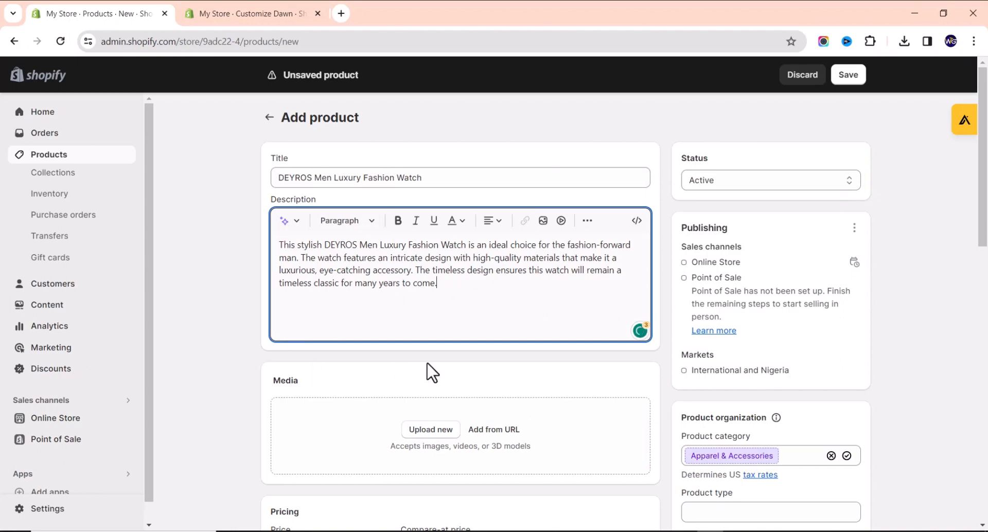
scroll(433, 370, down, 2)
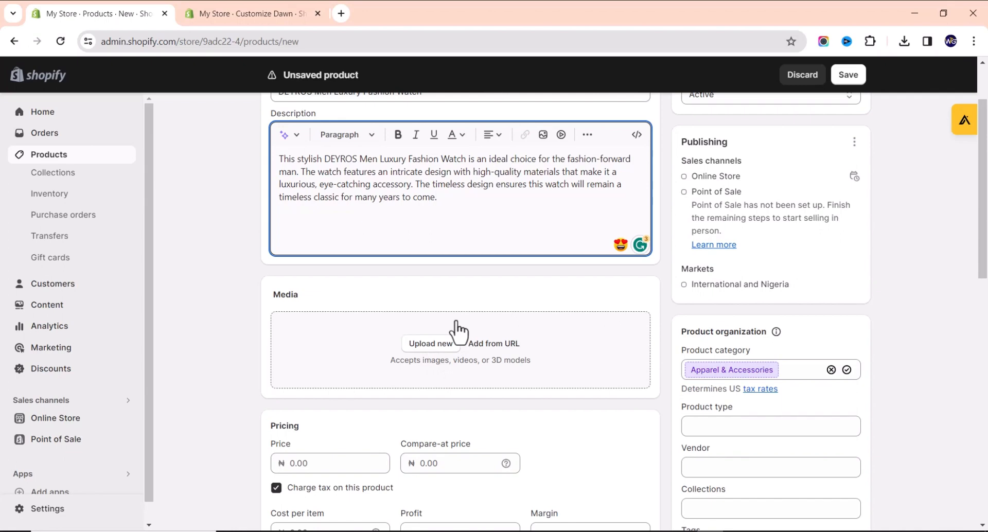
Upload the ten watch photos from the computer to the product's media.
click(427, 349)
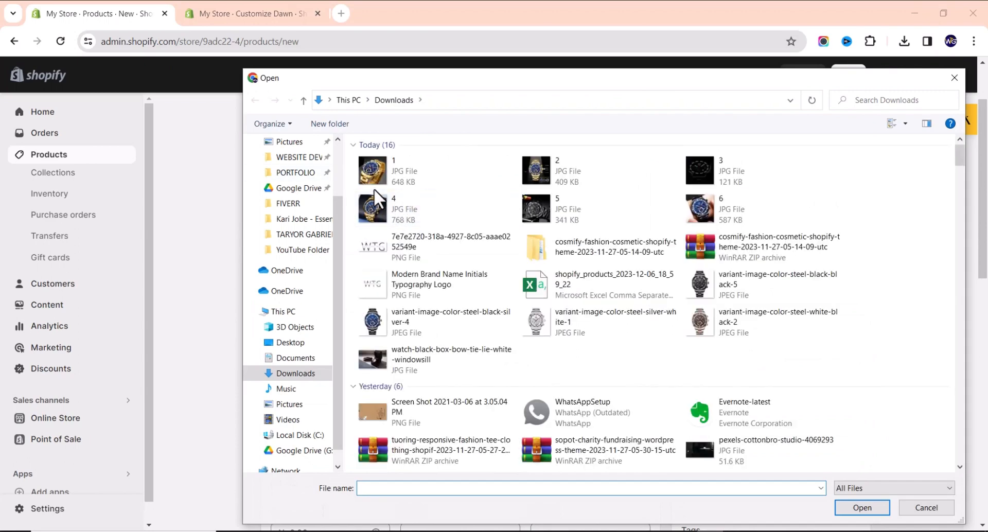
click(394, 160)
shift+click(805, 206)
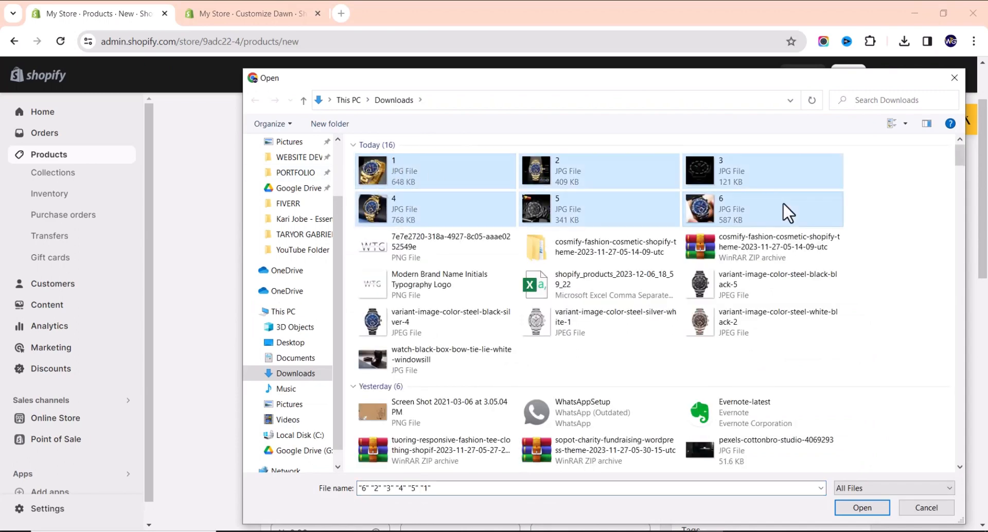
ctrl+click(726, 284)
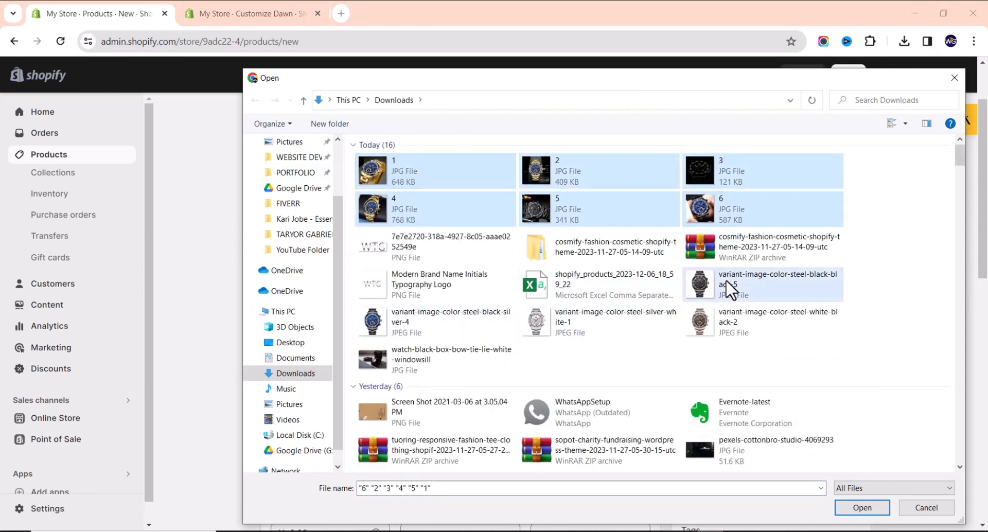
ctrl+click(453, 327)
ctrl+click(591, 327)
ctrl+click(702, 320)
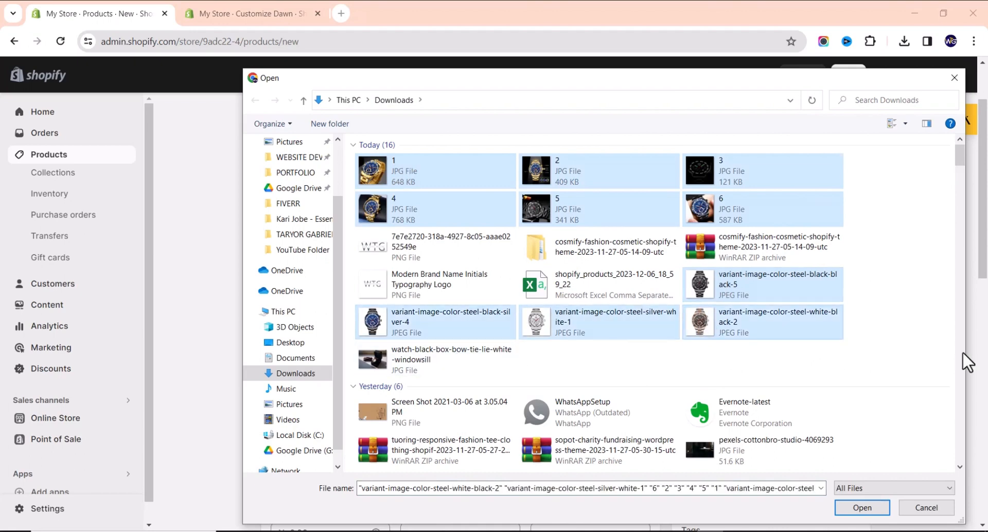
click(863, 508)
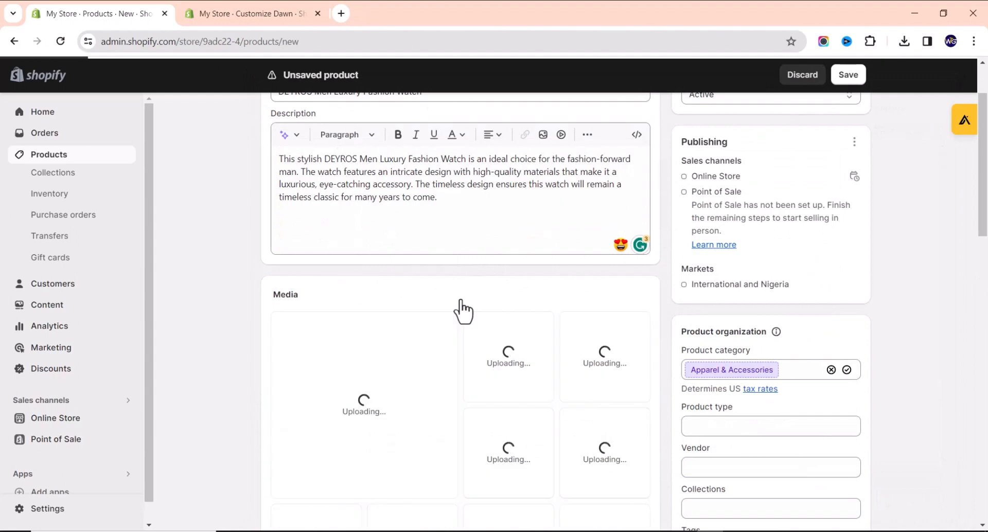
Move the gold-and-blue DEYROS watch photo to the first slot as the main image.
scroll(394, 339, down, 2)
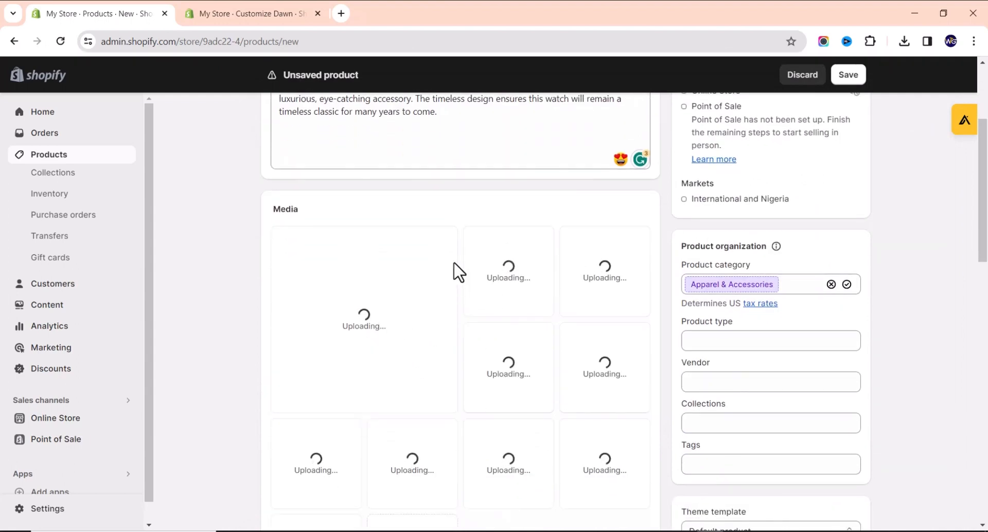
scroll(452, 252, down, 2)
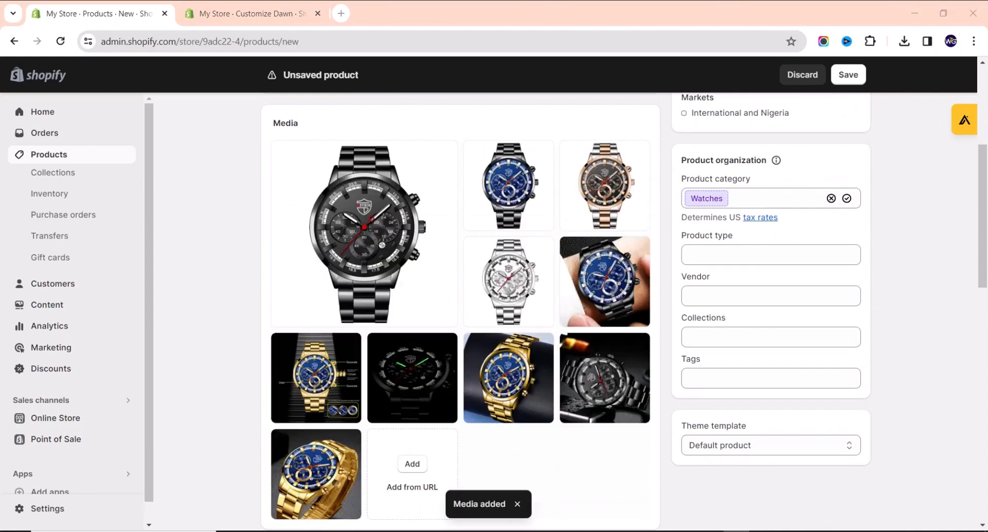
scroll(481, 347, up, 2)
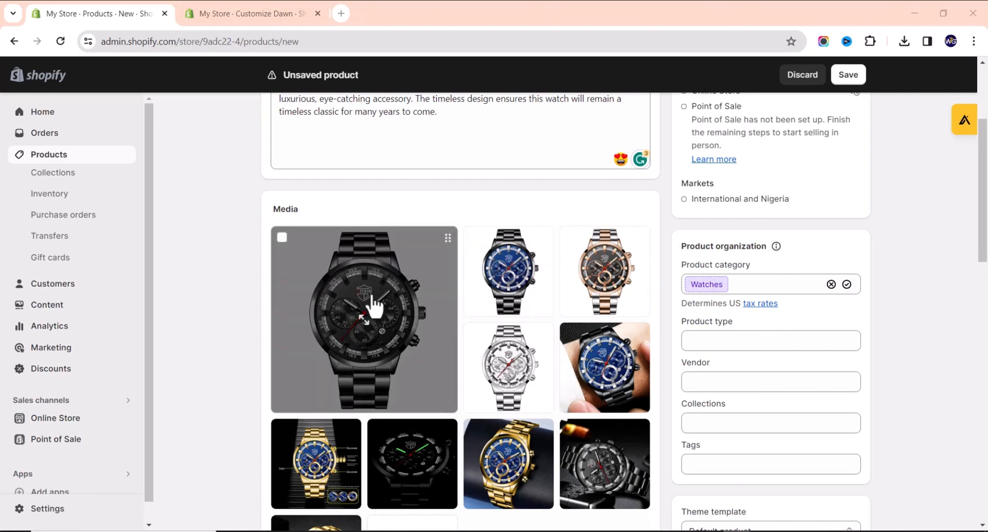
scroll(412, 345, down, 2)
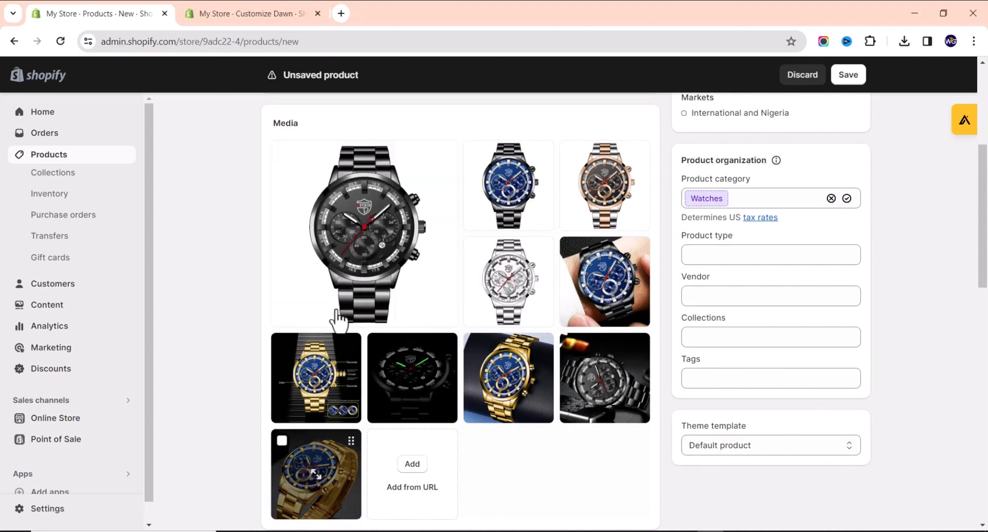
drag(338, 311, 341, 221)
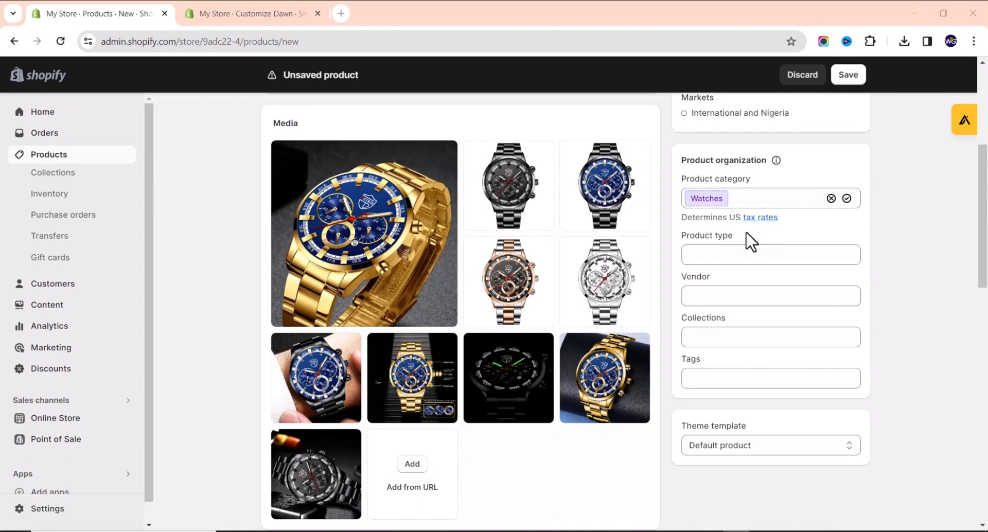
scroll(415, 282, down, 5)
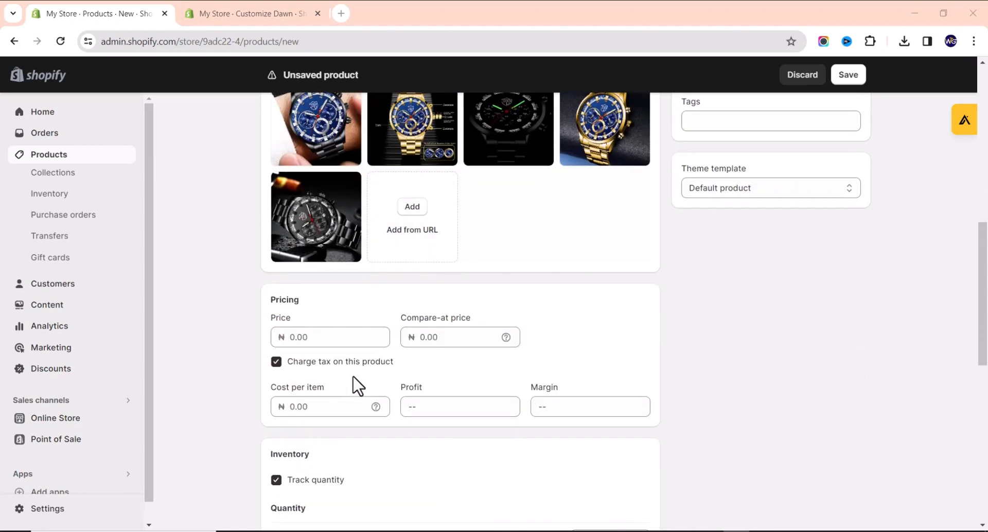
click(341, 338)
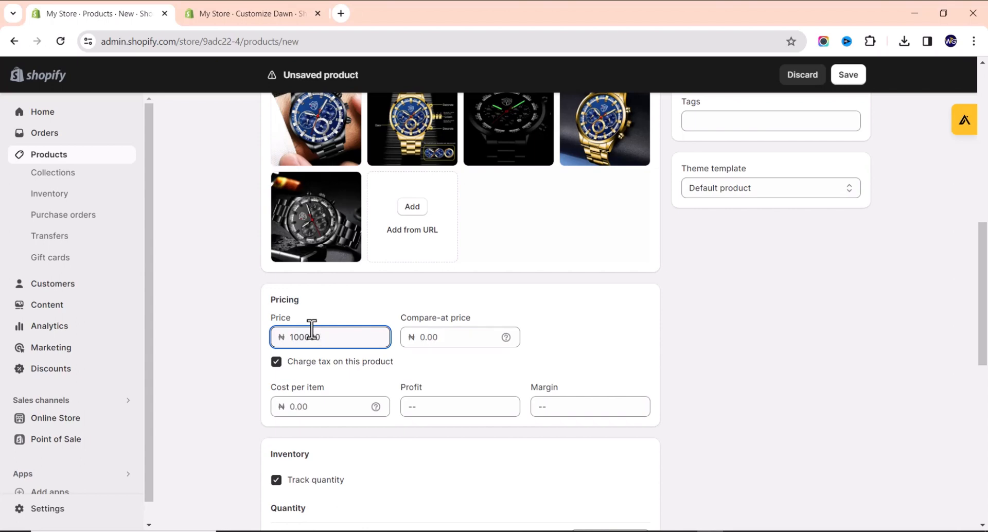
Set the compare-at price to 150,000.00 and stop charging tax on the product.
click(427, 337)
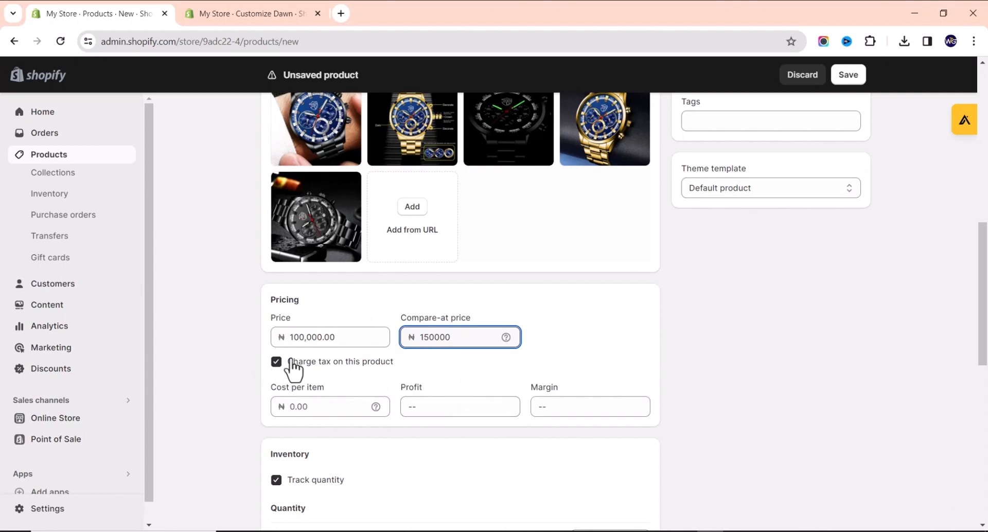
click(277, 363)
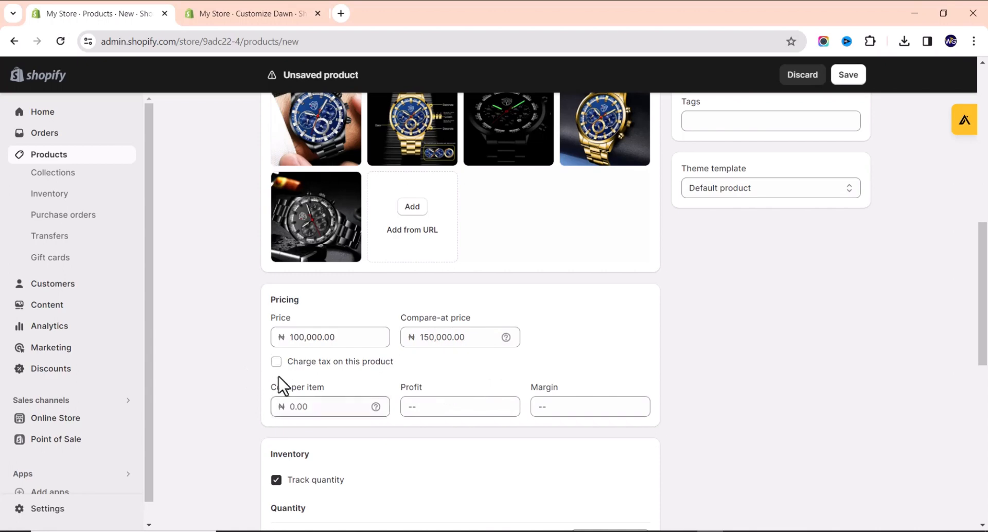
Set Shop location quantity to 100 and enable 'Continue selling when out of stock'.
scroll(360, 366, down, 2)
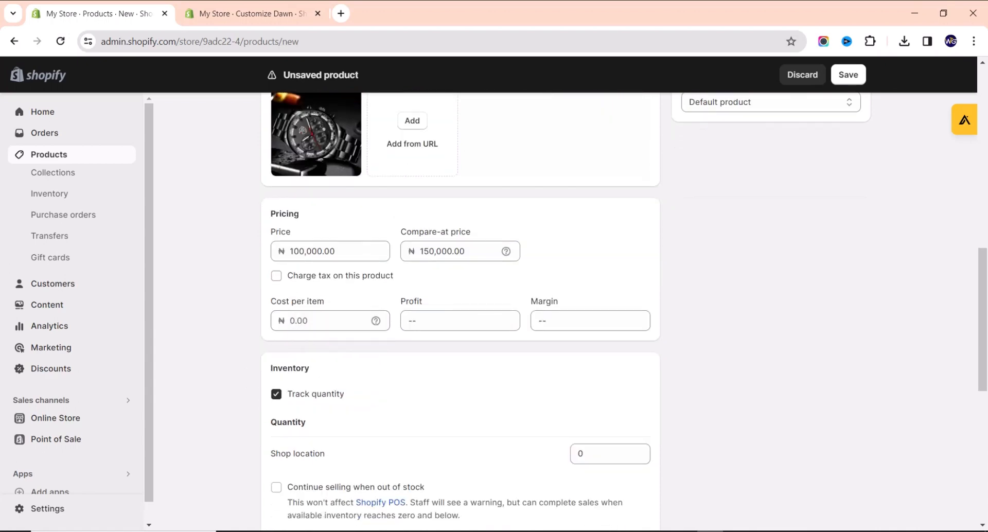
scroll(438, 327, down, 2)
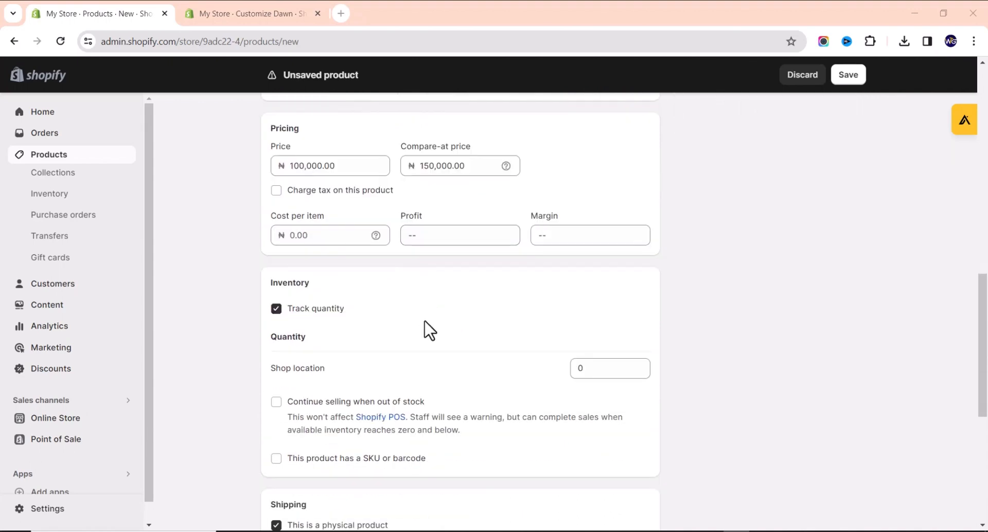
scroll(284, 263, down, 2)
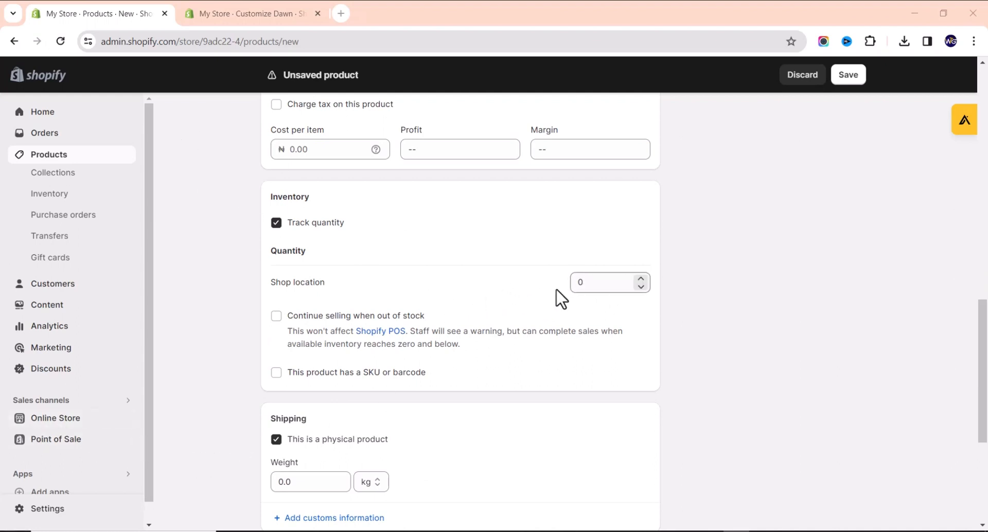
drag(585, 283, 537, 287)
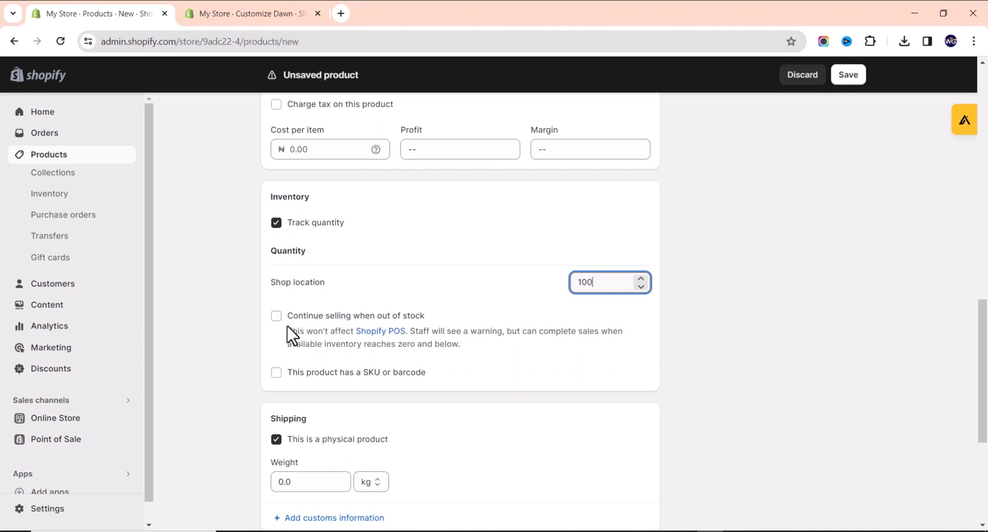
click(274, 319)
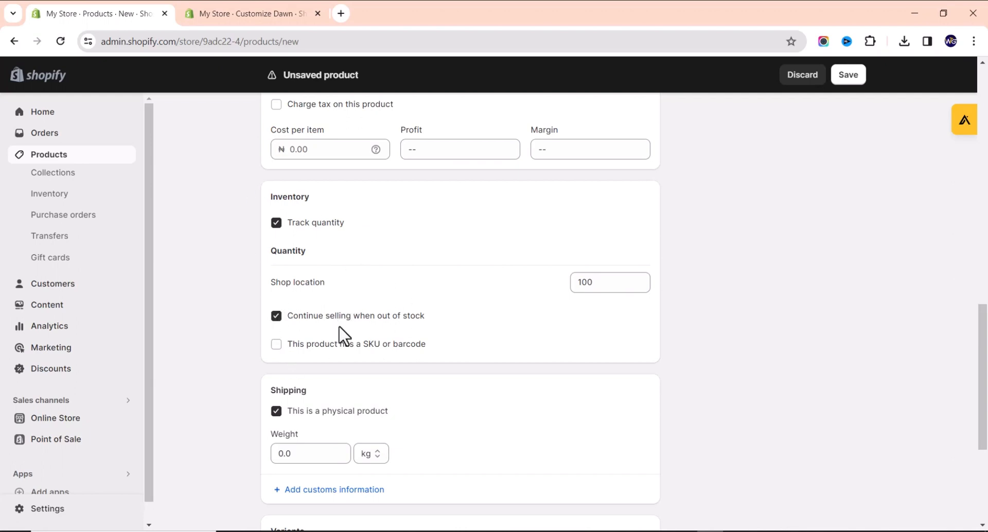
scroll(339, 335, down, 2)
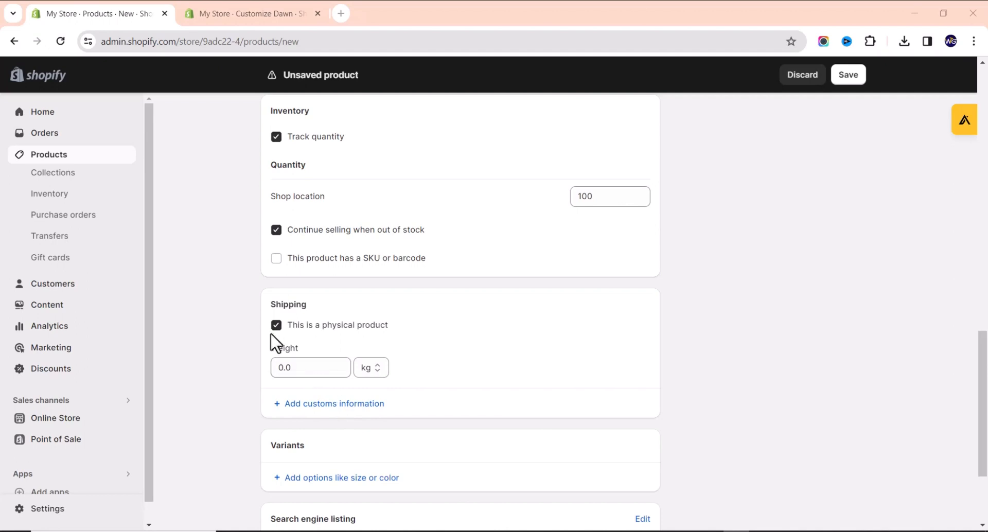
Enter a 0.5 kg shipping weight and begin adding a variant option.
click(302, 368)
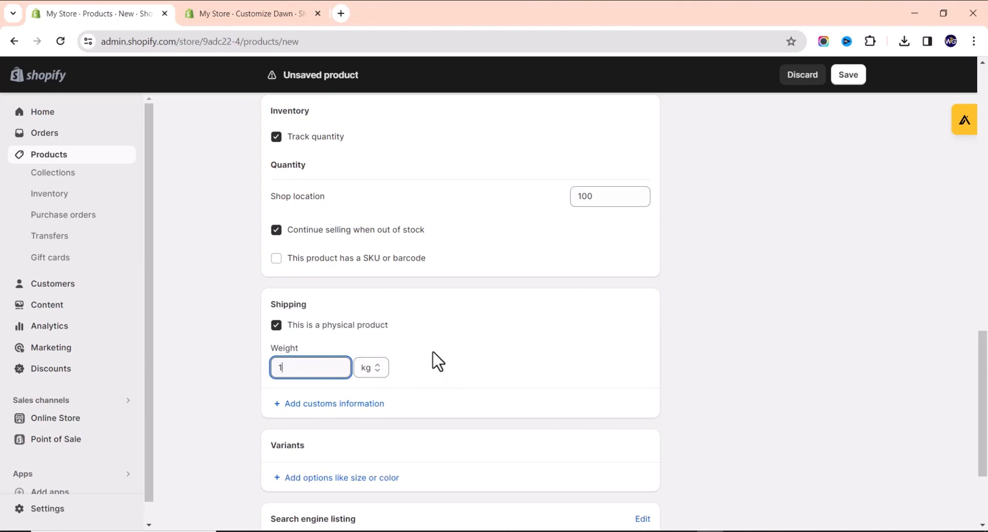
scroll(404, 363, down, 3)
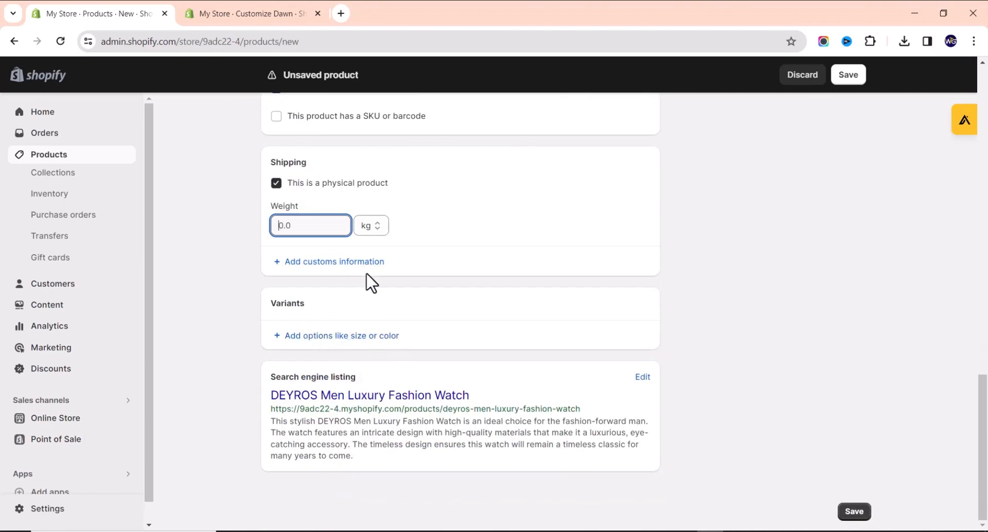
text(5)
click(205, 309)
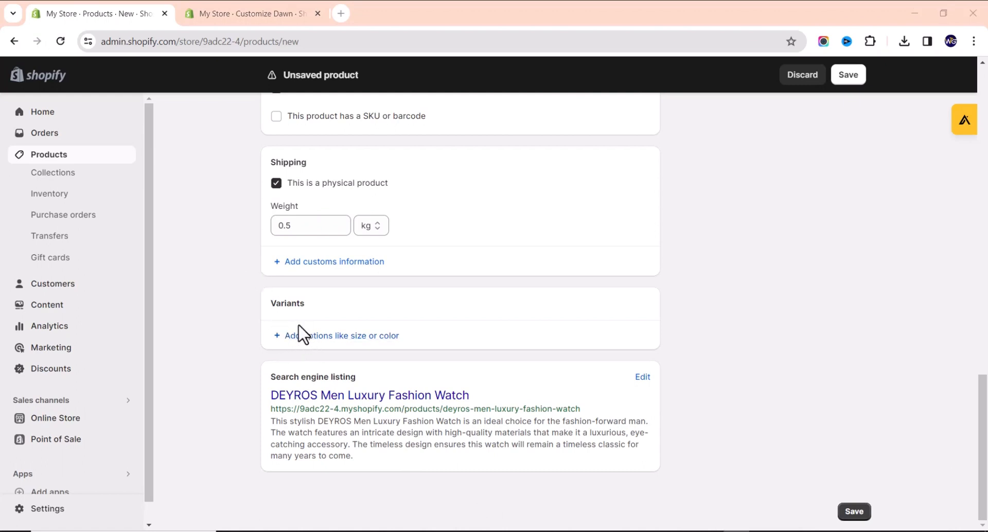
click(324, 339)
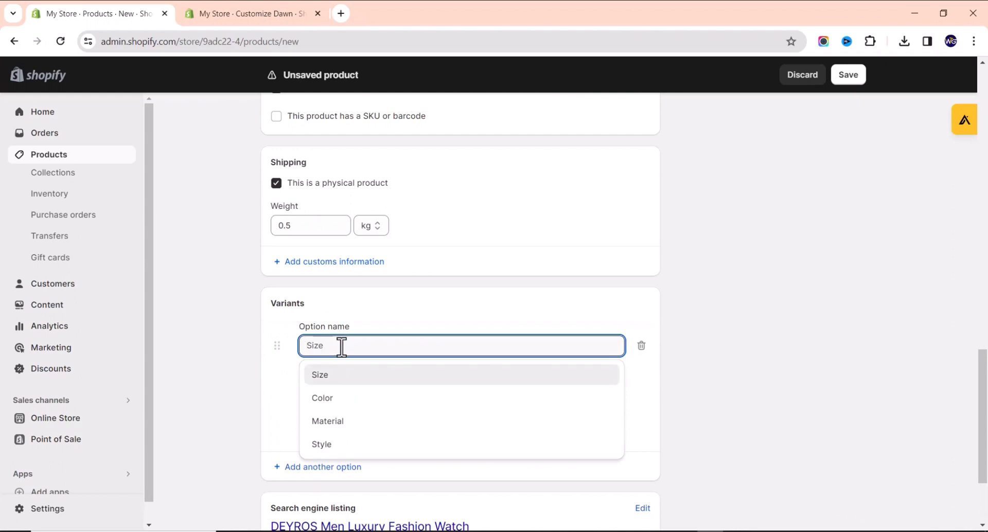
Create a Color option with the values Black, Gold, Silver and Blue.
click(340, 399)
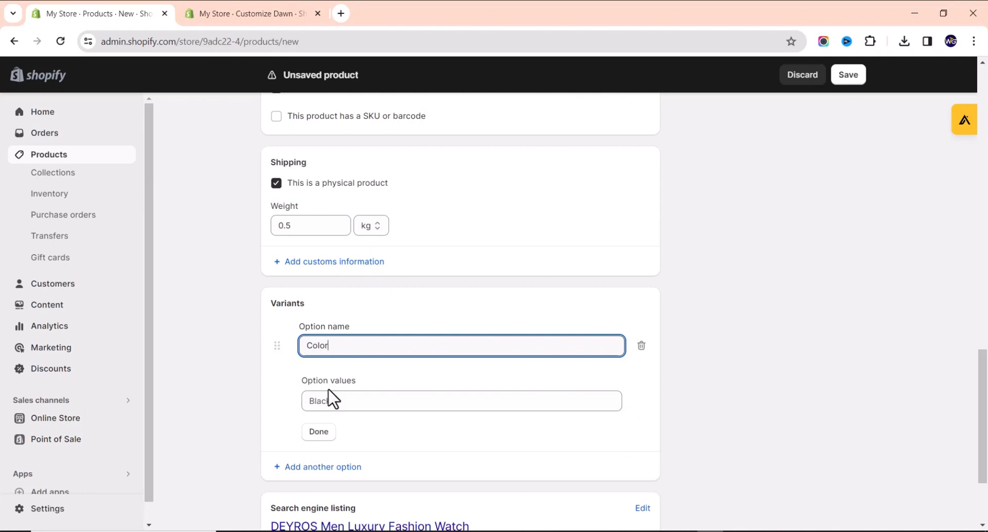
click(372, 387)
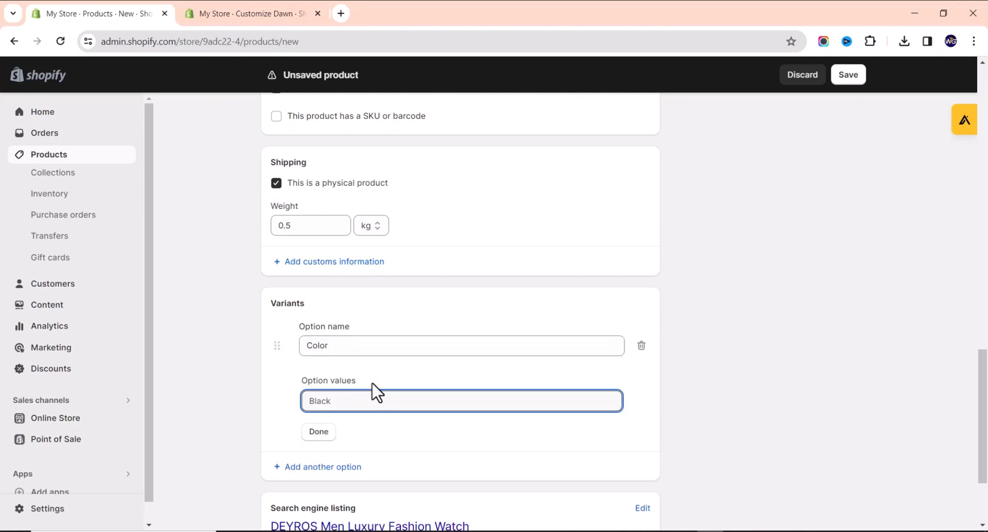
text(B)
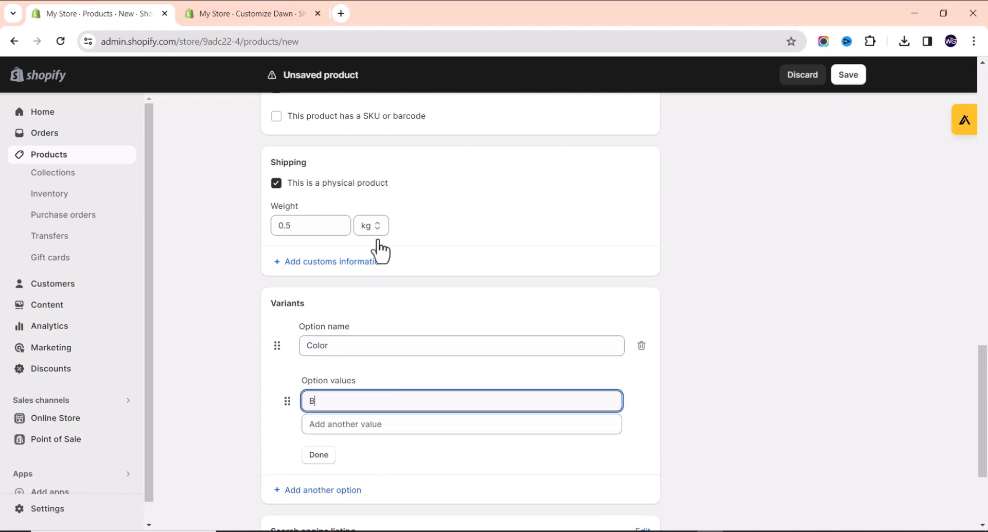
text(lack)
click(376, 425)
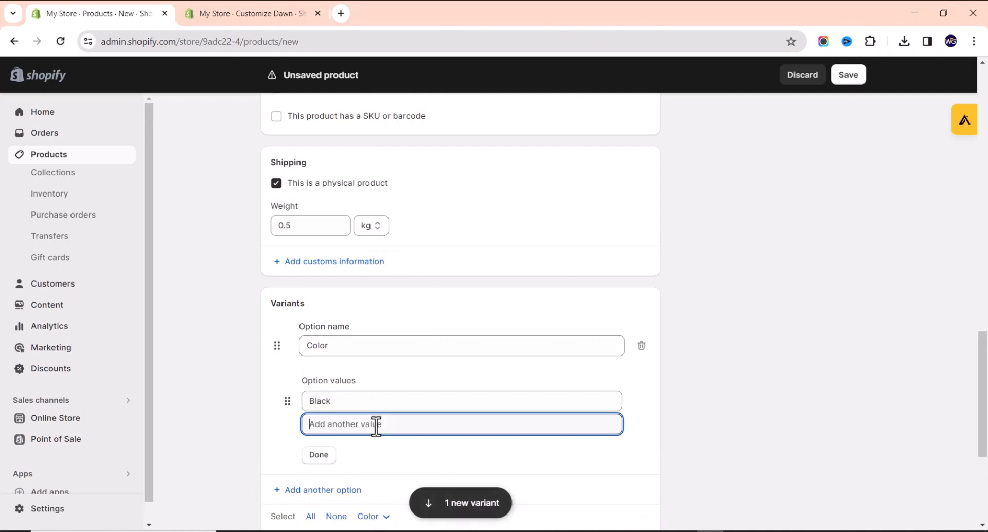
text(Gold)
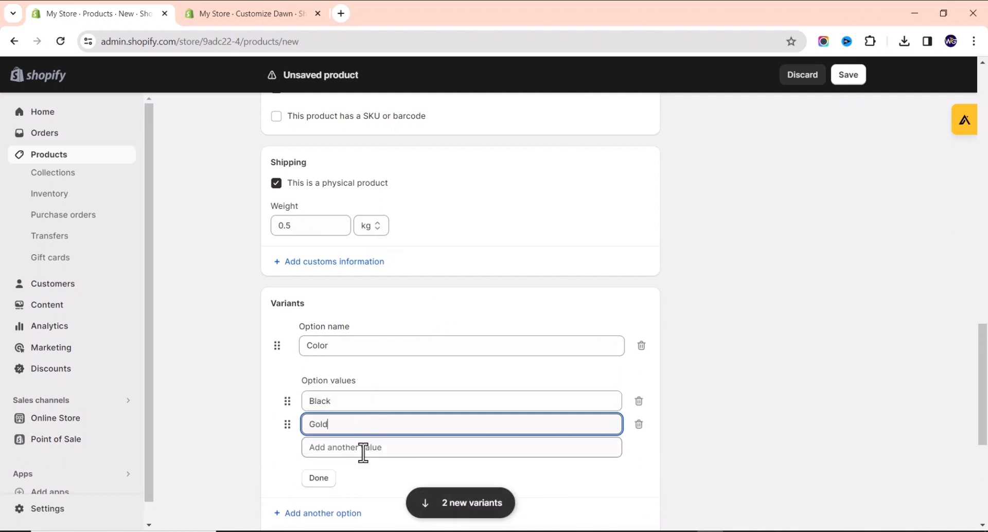
click(366, 448)
text(S)
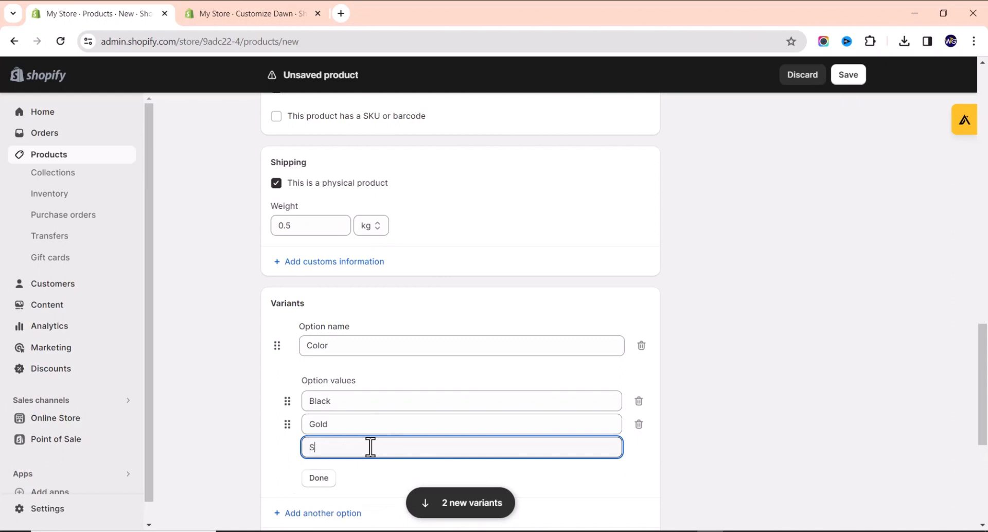
text(ilver)
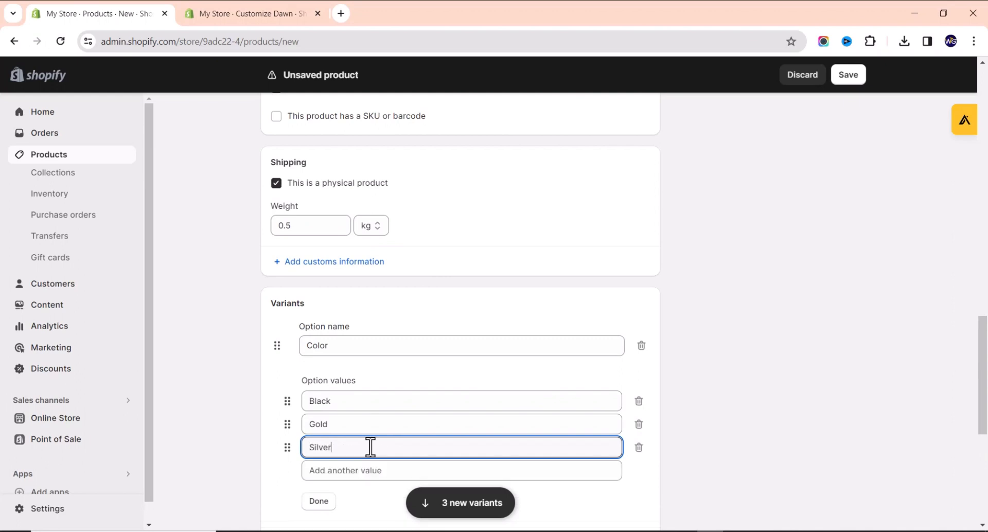
click(354, 470)
text(B)
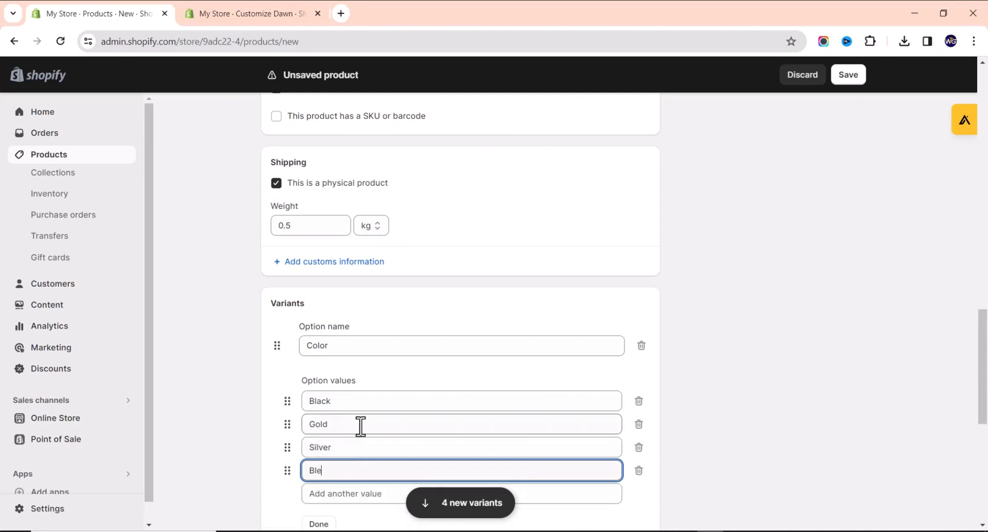
text(lue)
scroll(340, 309, down, 2)
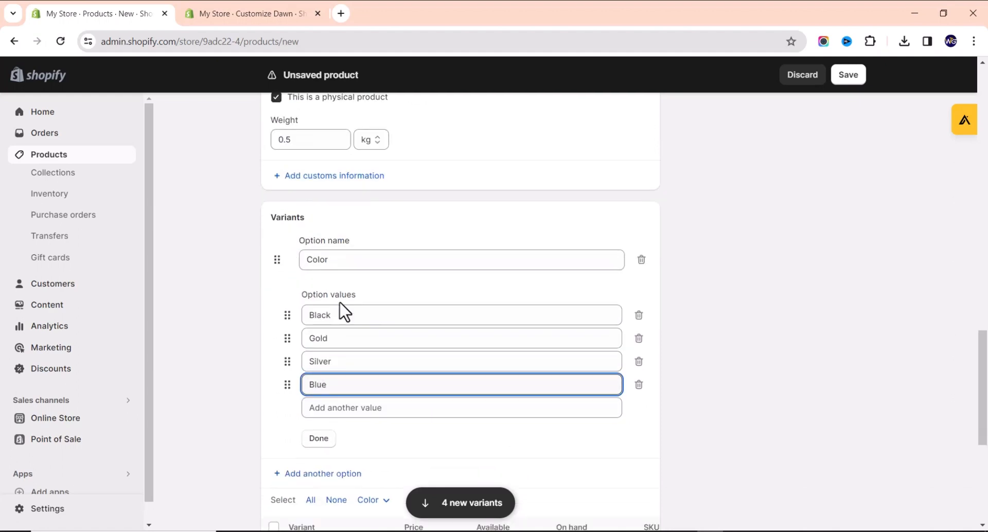
click(319, 439)
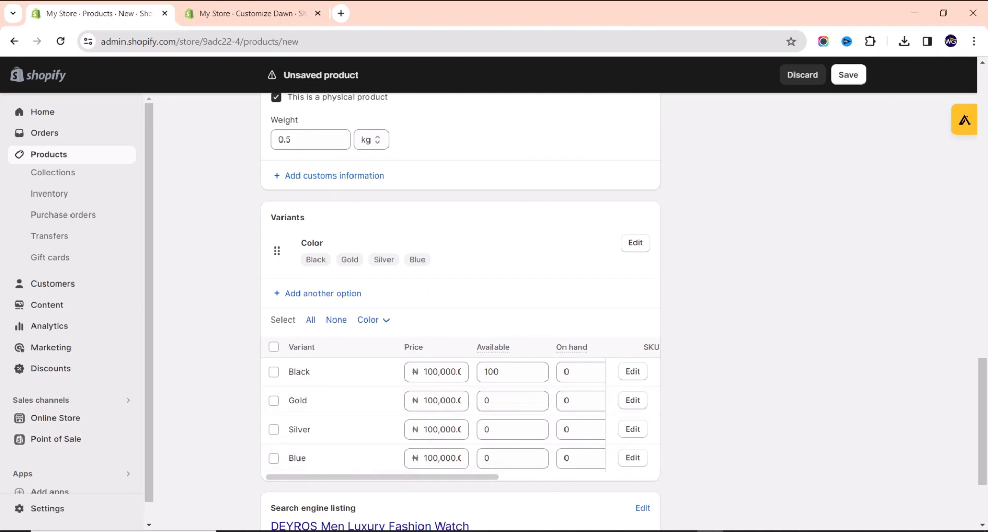
scroll(427, 272, up, 6)
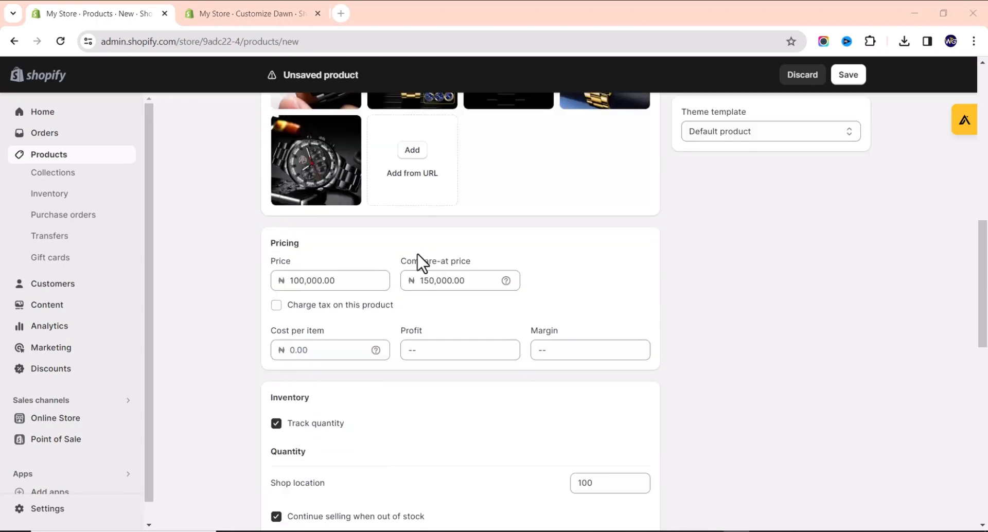
scroll(443, 339, up, 2)
scroll(455, 356, up, 8)
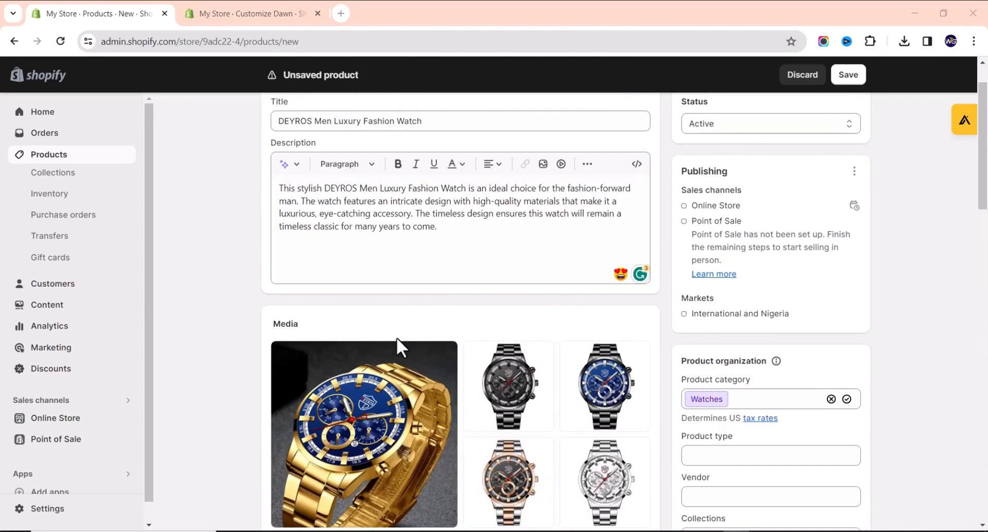
scroll(406, 360, down, 10)
scroll(344, 368, down, 2)
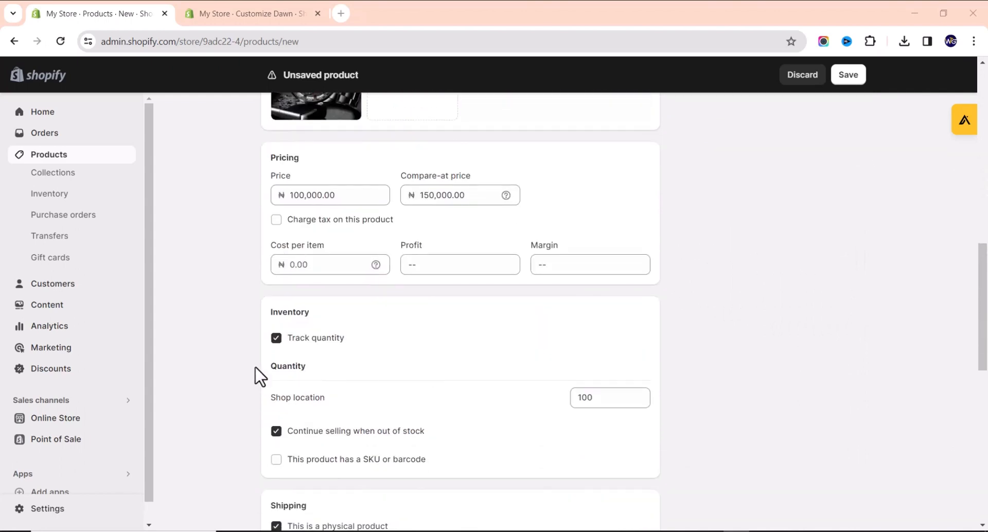
scroll(562, 404, down, 2)
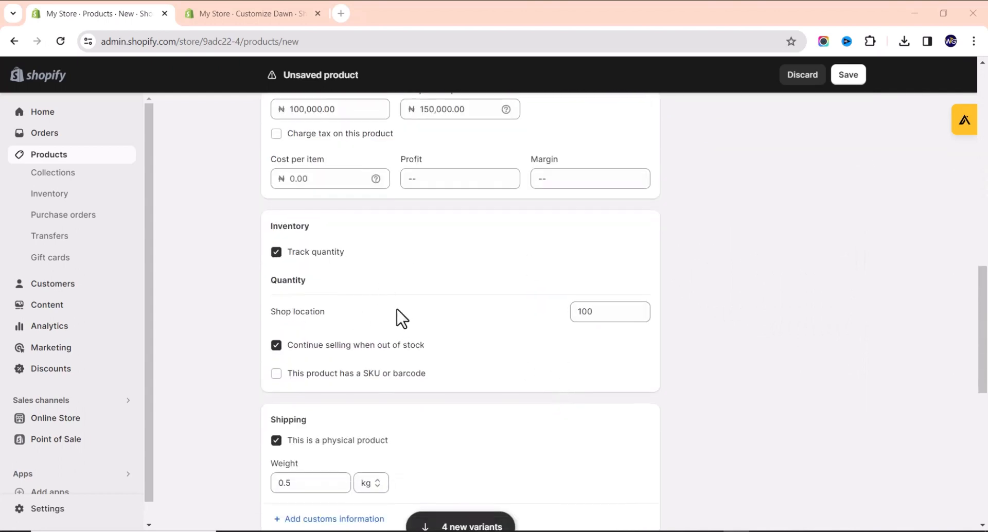
scroll(510, 324, down, 10)
scroll(463, 288, up, 2)
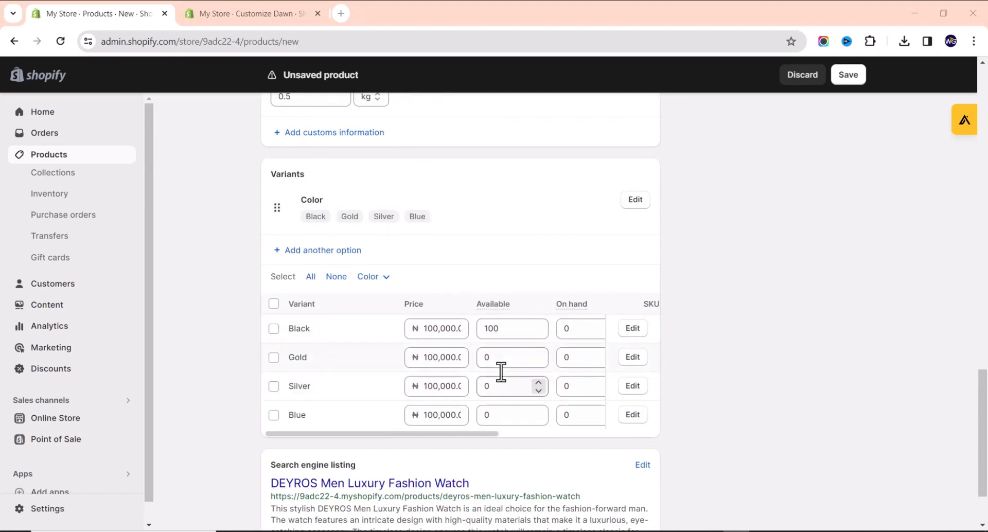
Give the Black variant 25 available units and price the Gold variant at 10,000.
click(505, 328)
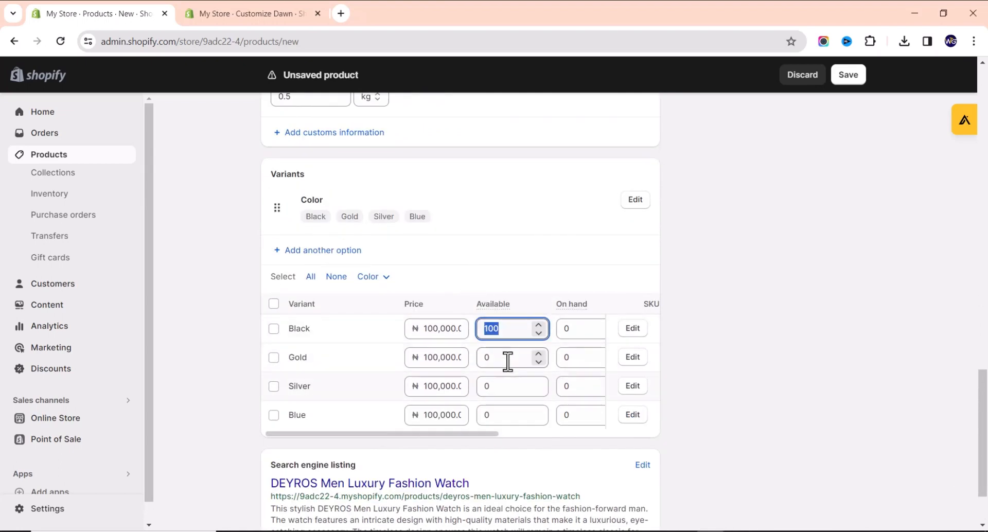
text(25)
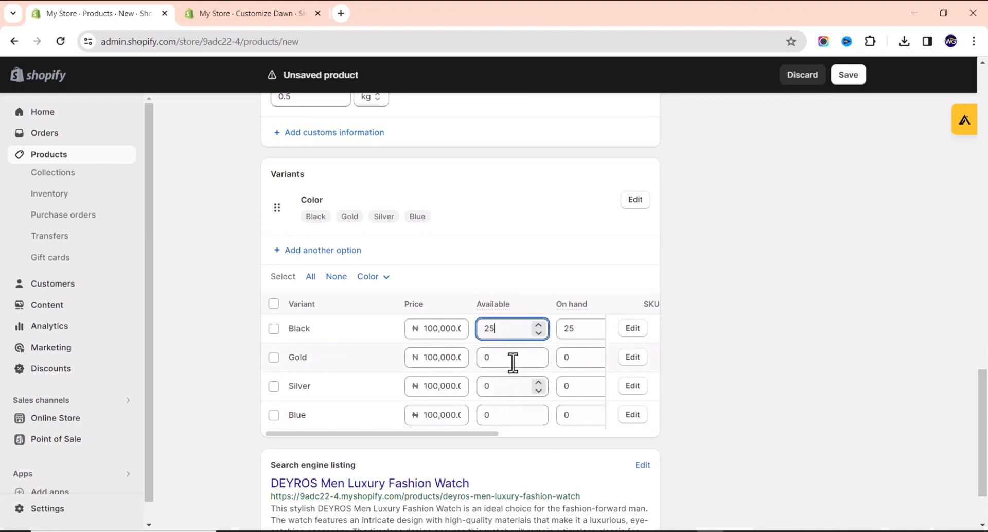
click(440, 355)
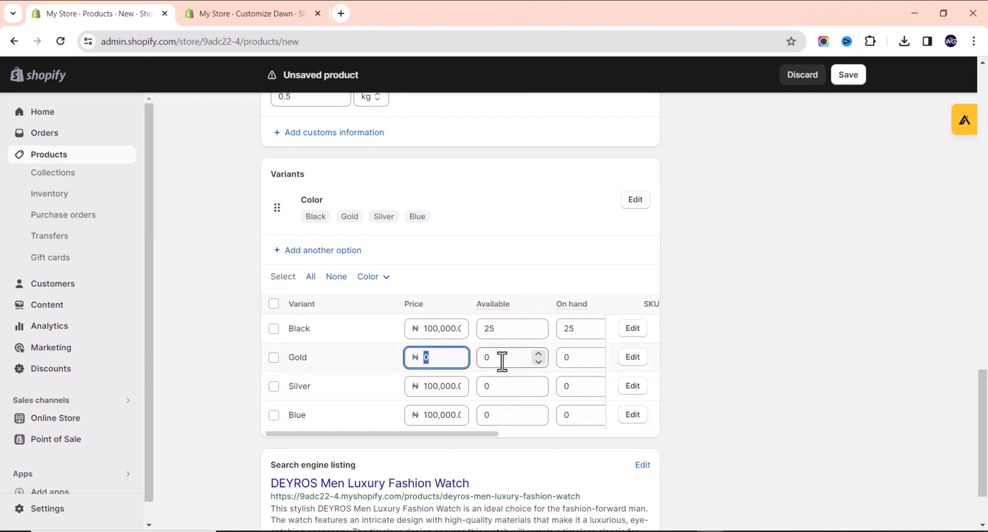
key(Tab)
text(10)
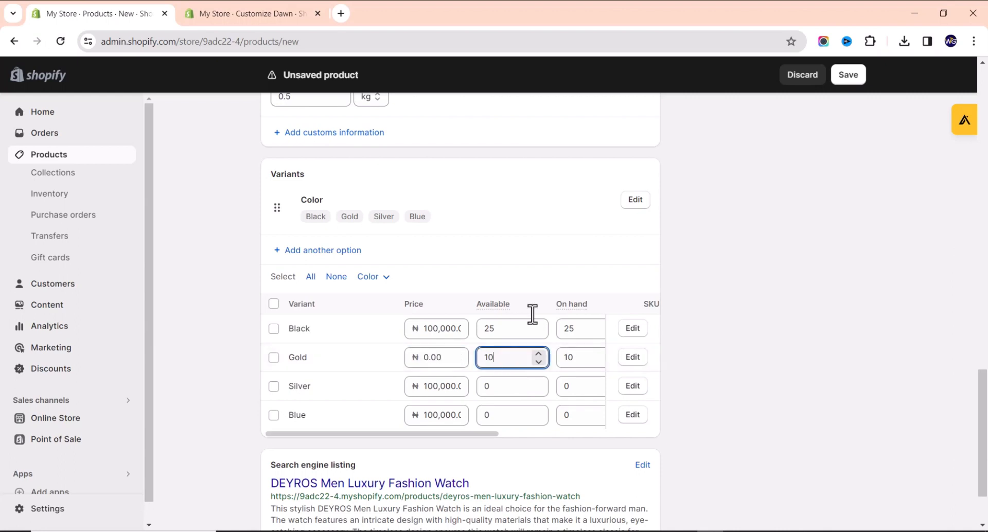
click(453, 360)
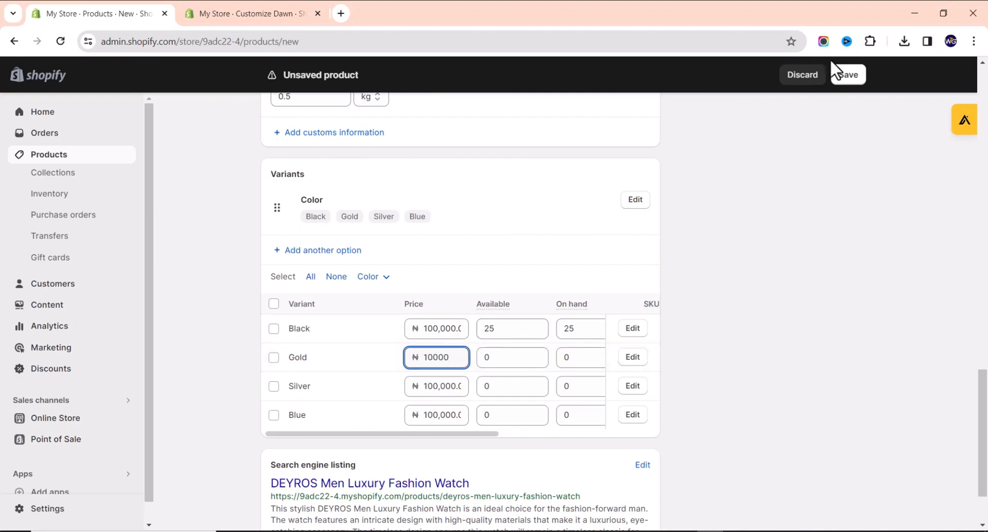
Set the Gold, Silver and Blue variants to 25 available units each.
click(509, 359)
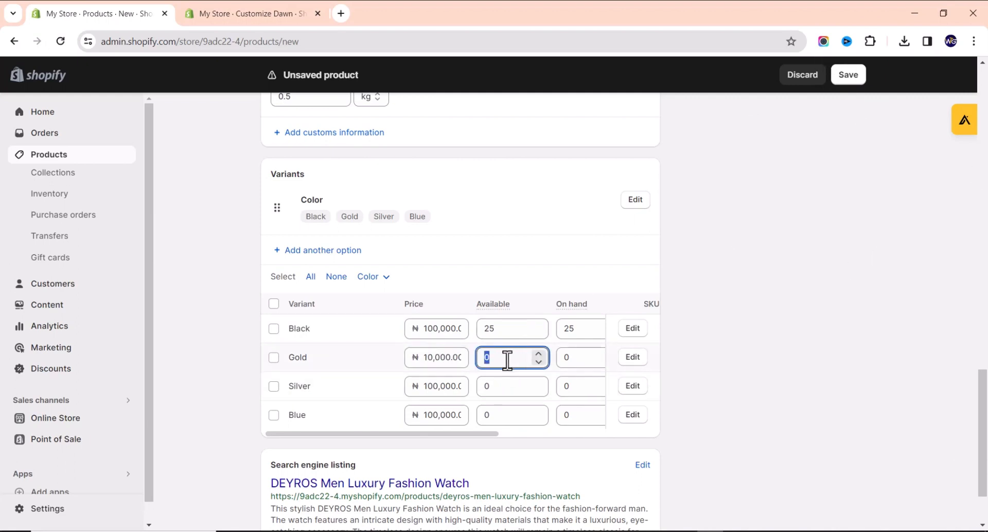
text(25)
click(503, 385)
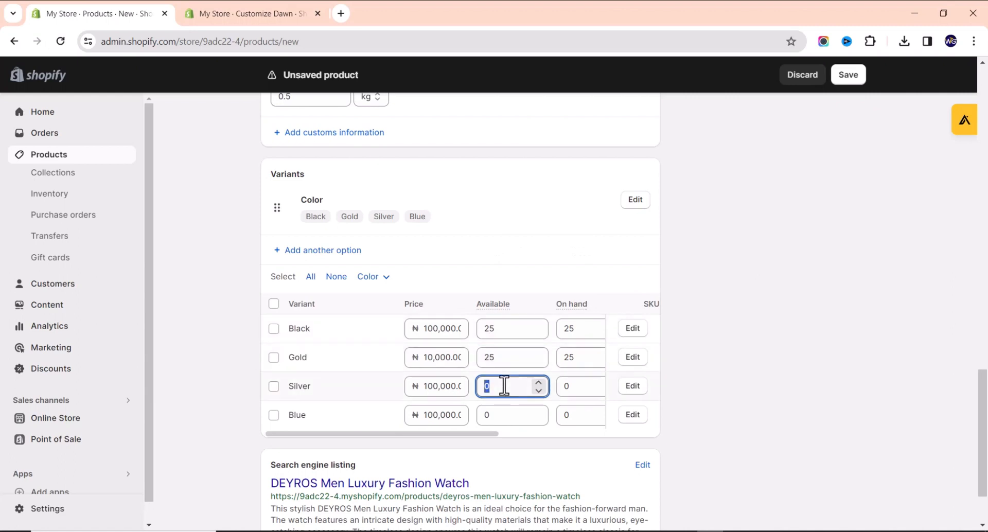
text(25)
click(510, 415)
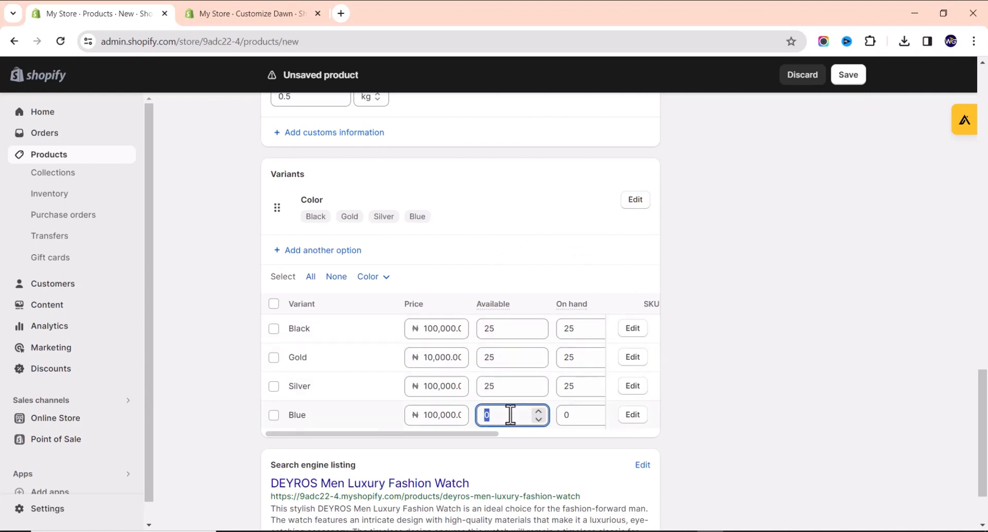
text(25)
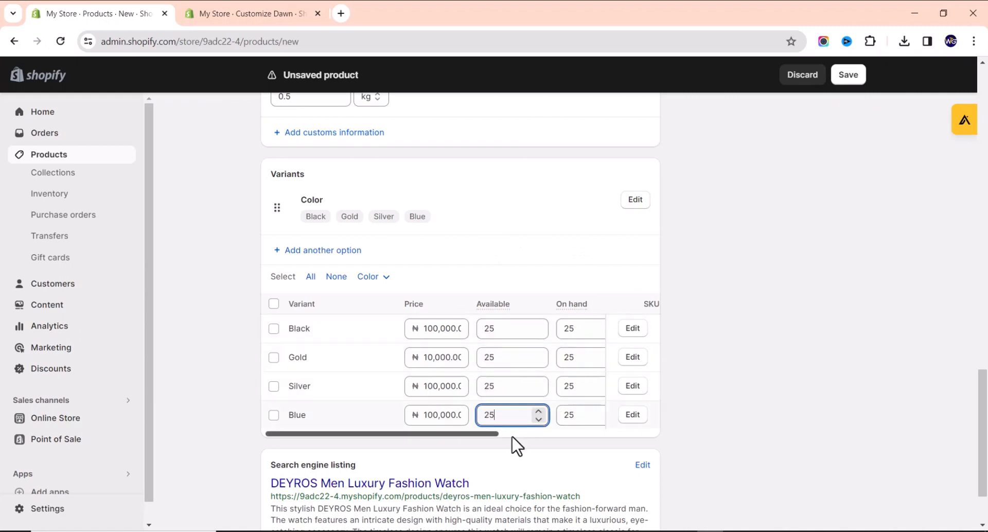
drag(482, 435, 359, 425)
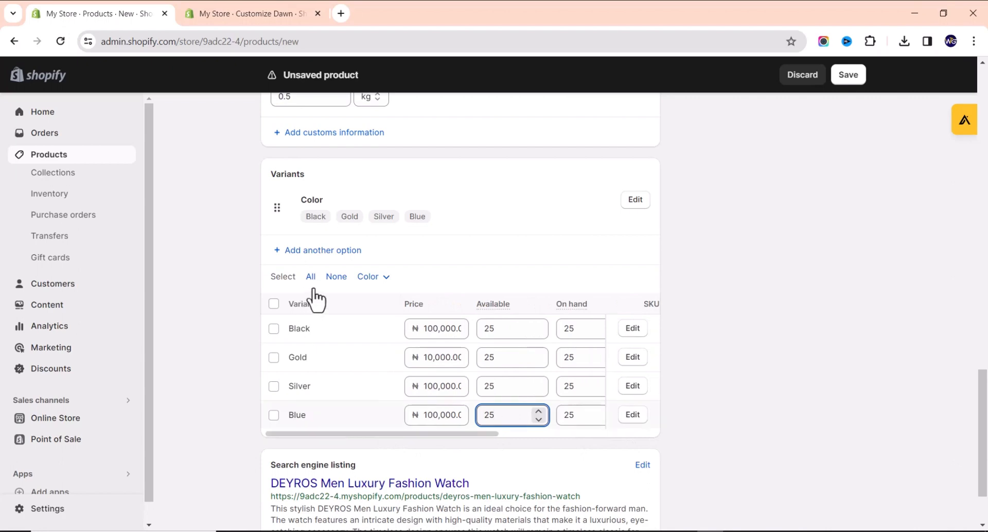
click(375, 278)
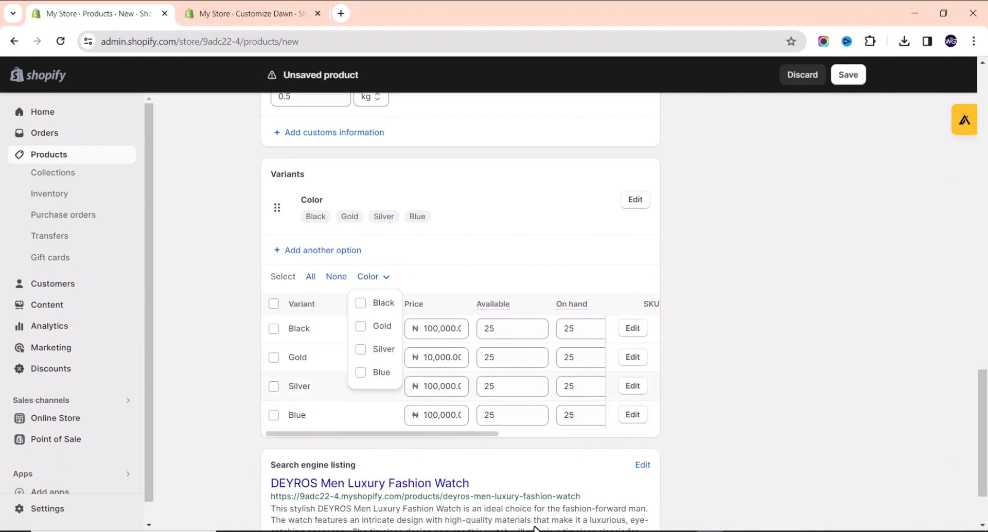
scroll(469, 419, down, 2)
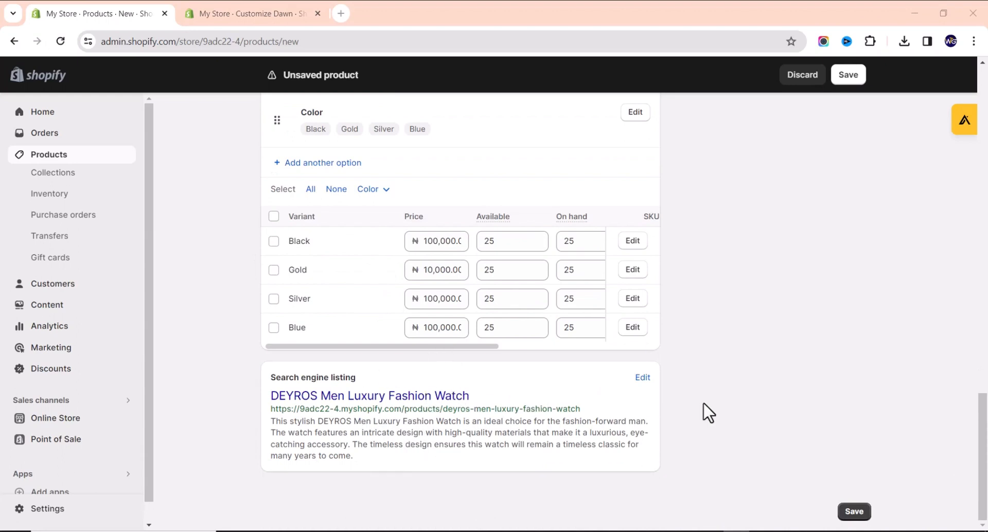
Review the search engine listing's page title and meta description.
click(642, 379)
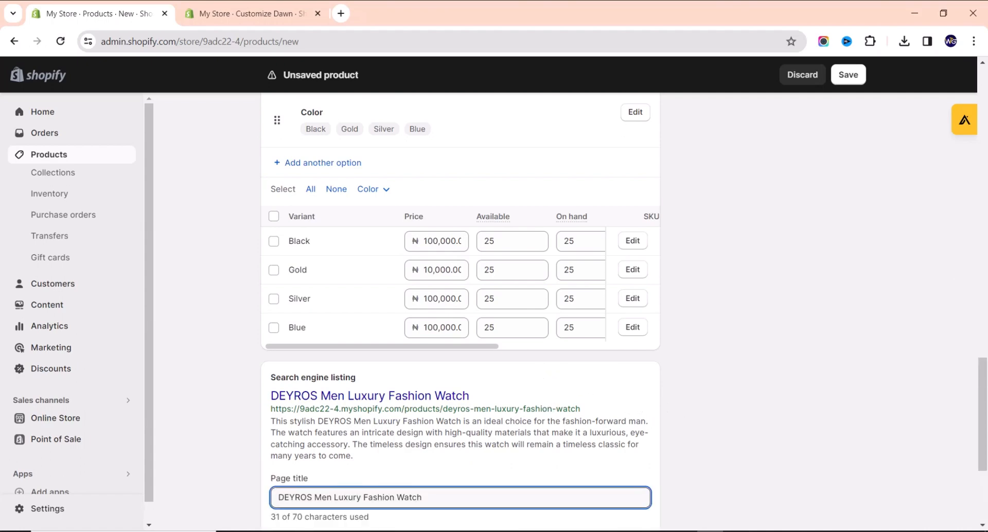
click(419, 434)
scroll(419, 435, down, 2)
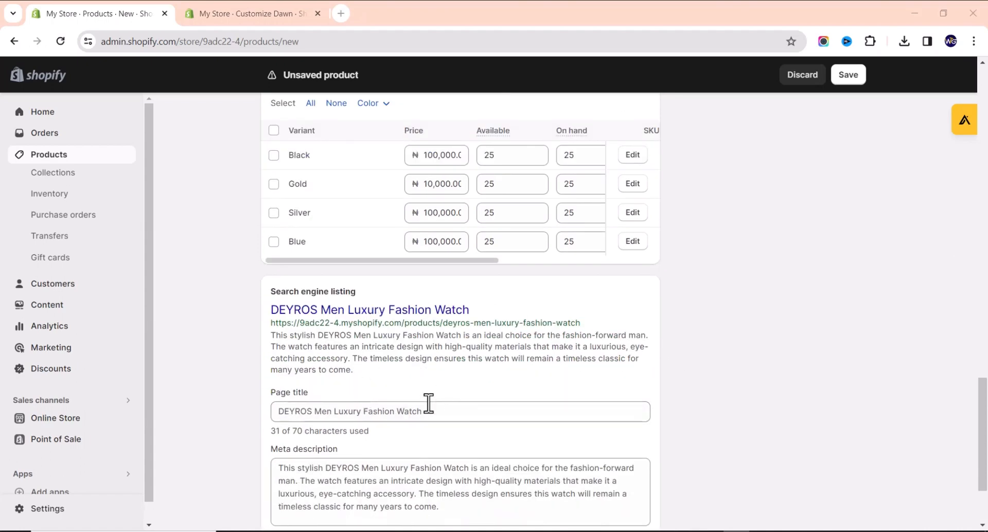
drag(422, 411, 343, 415)
scroll(381, 452, down, 2)
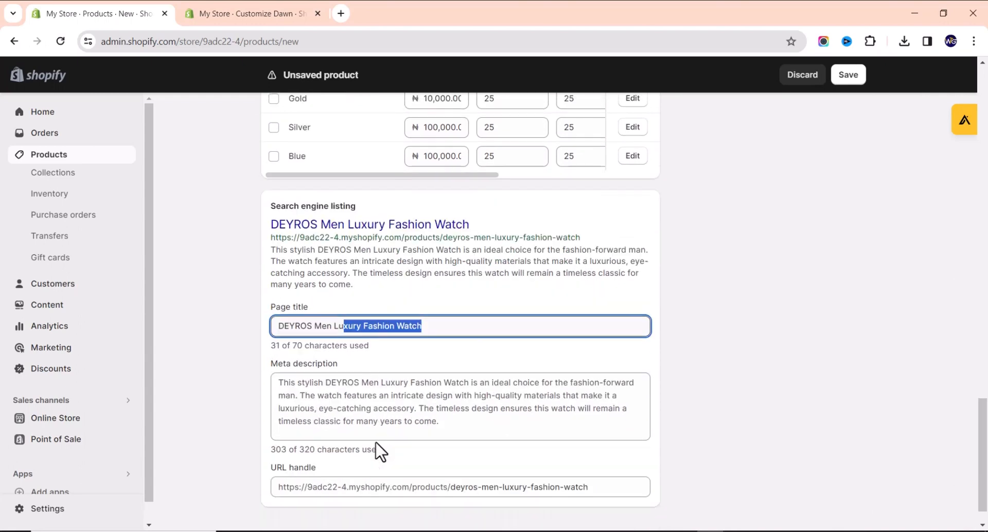
scroll(509, 463, down, 1)
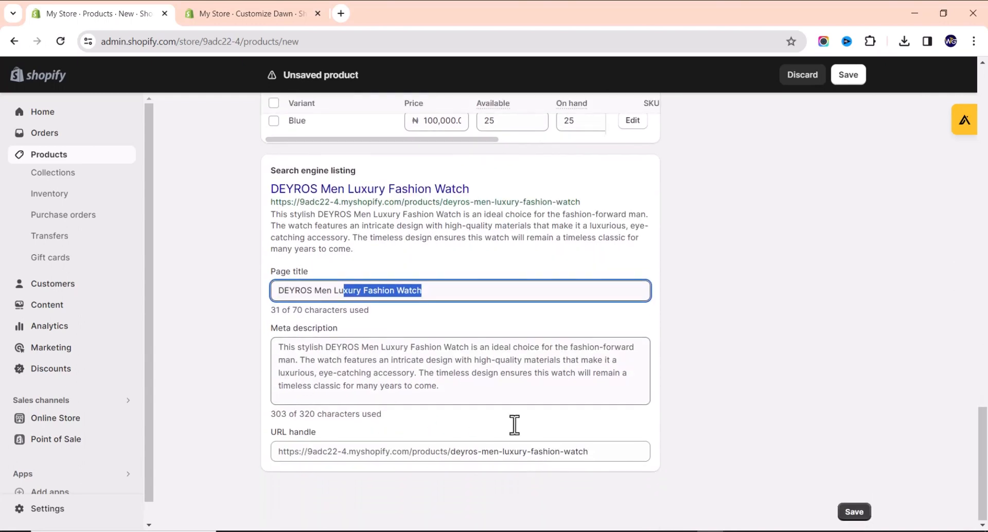
scroll(473, 378, up, 6)
scroll(466, 378, down, 6)
click(457, 370)
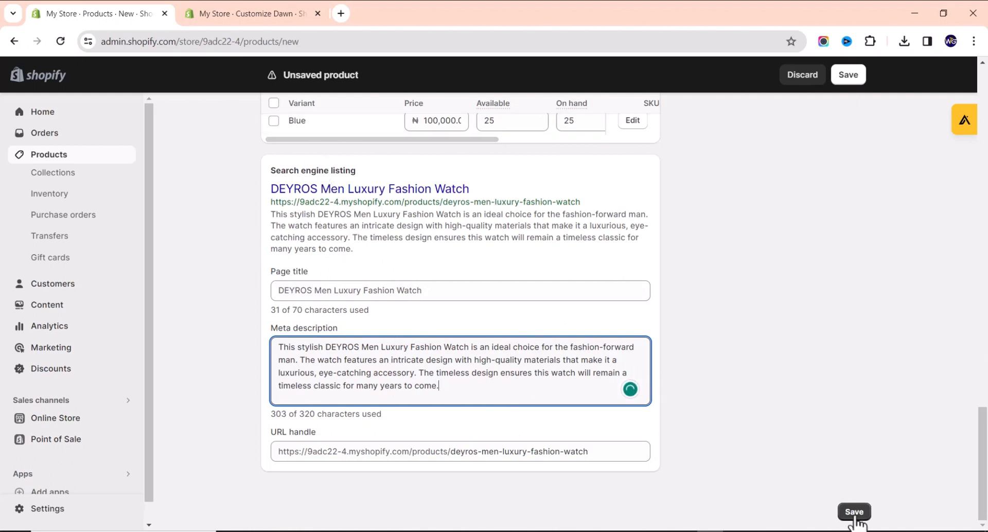
Save the new DEYROS Men Luxury Fashion Watch product with Ctrl+S.
key(ctrl+s)
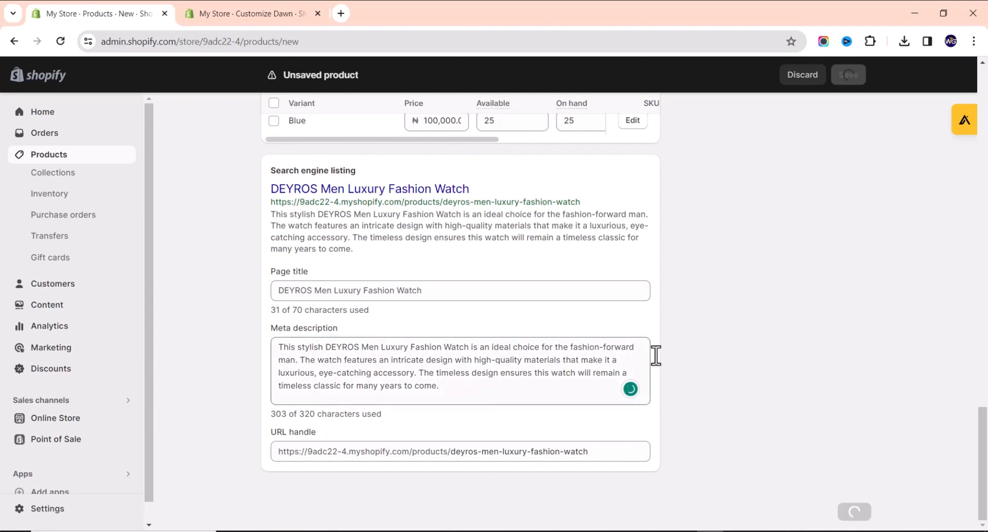
scroll(587, 349, up, 8)
scroll(593, 344, up, 10)
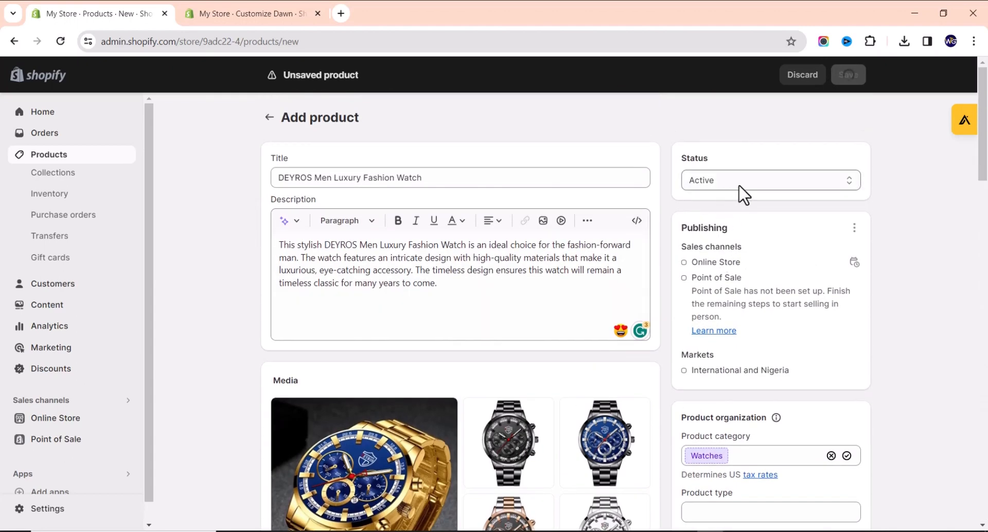
Keep the product status Active and leave the vendor unchanged.
click(740, 181)
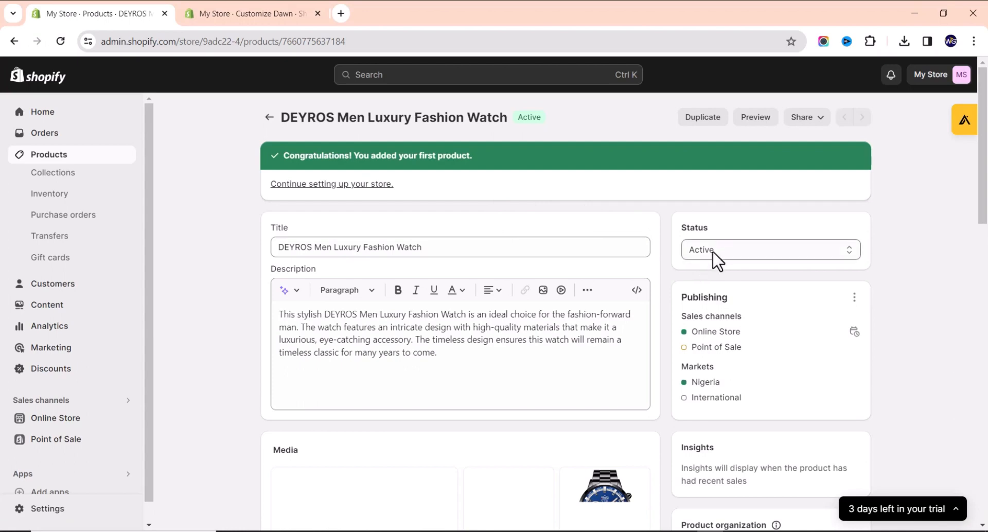
click(743, 252)
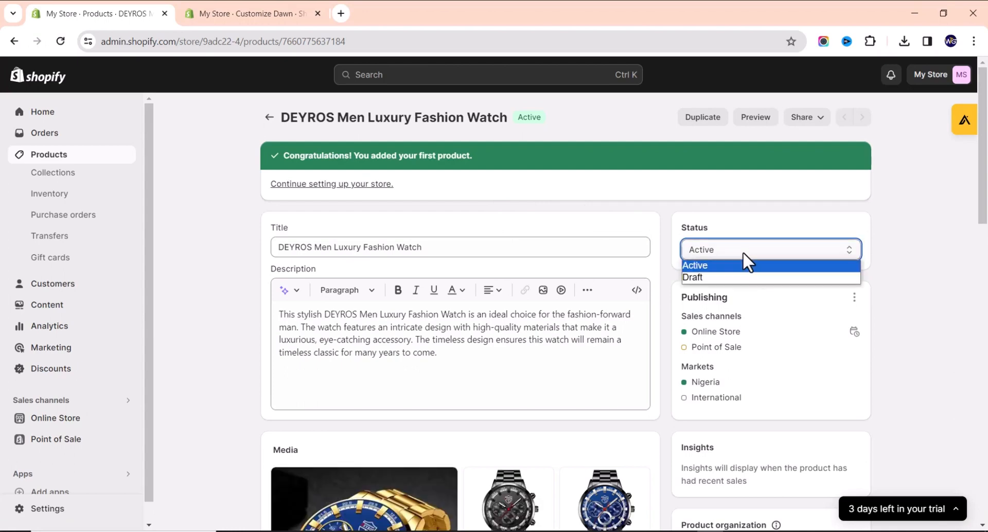
click(742, 256)
scroll(783, 257, down, 3)
scroll(783, 257, down, 3)
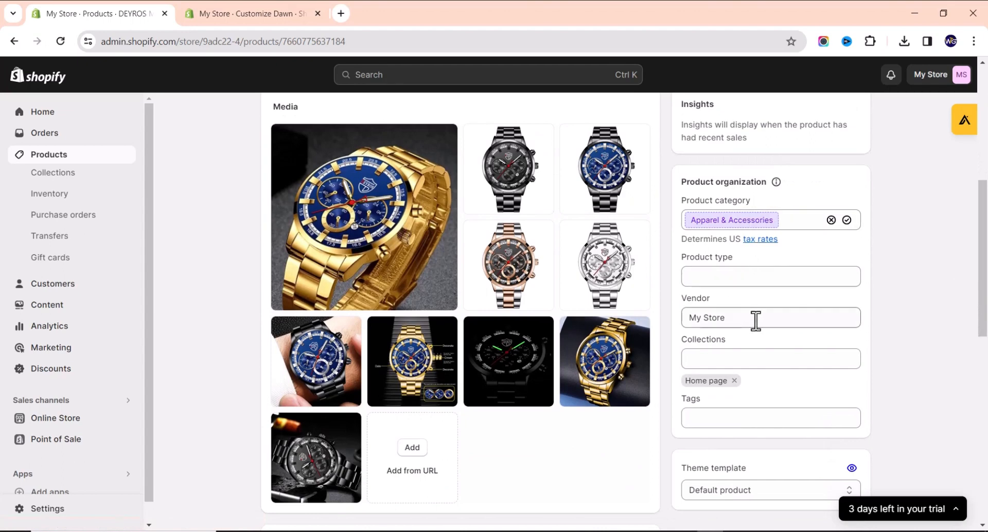
click(755, 319)
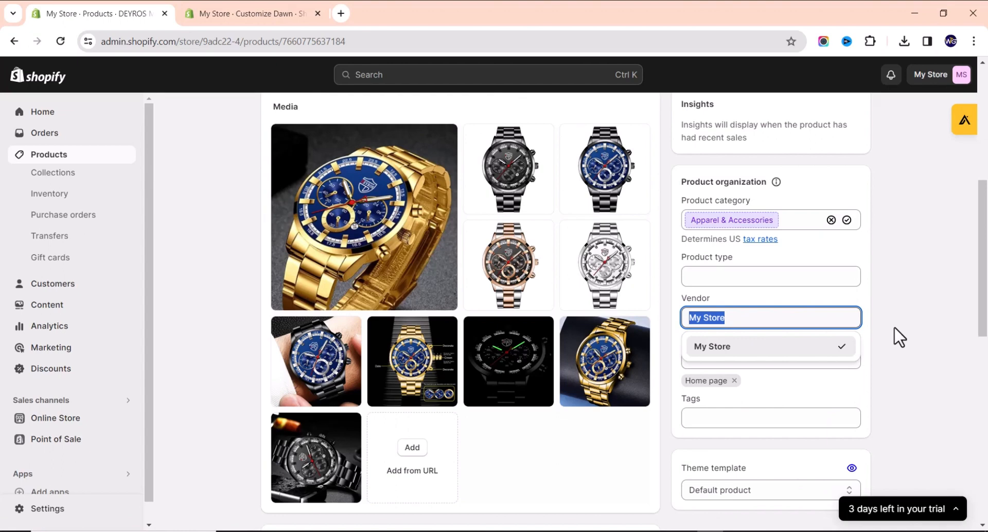
click(851, 382)
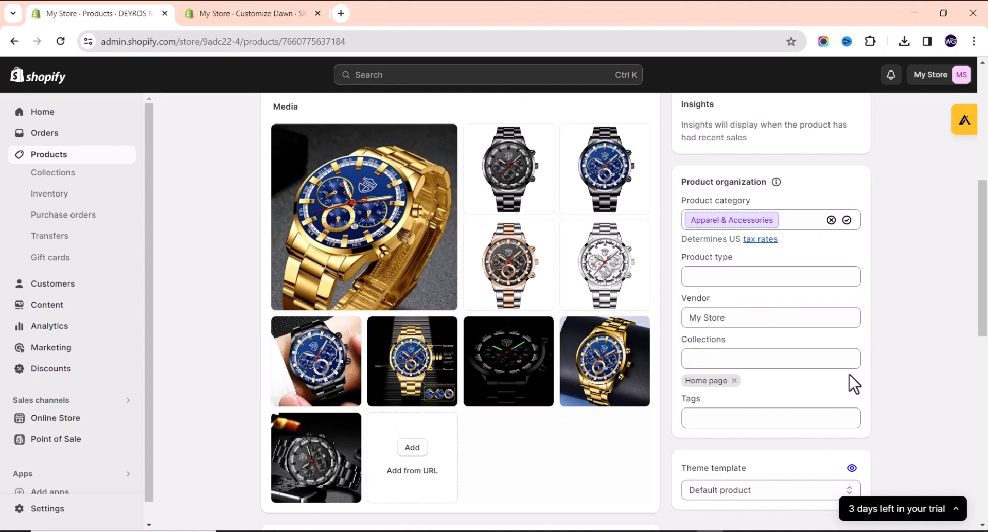
Add the tags wristwatch and men to the product.
click(746, 418)
text(wir)
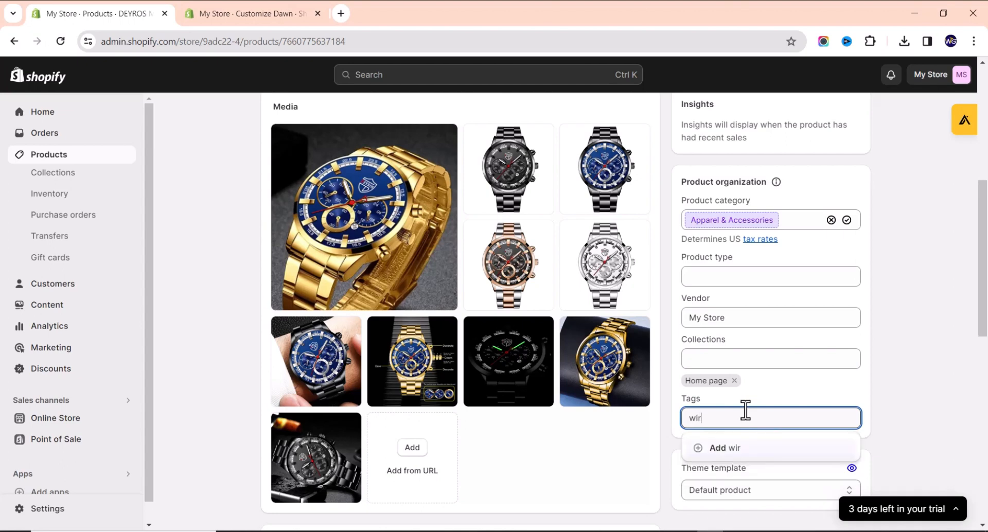
key(BackSpace)
text(ristw)
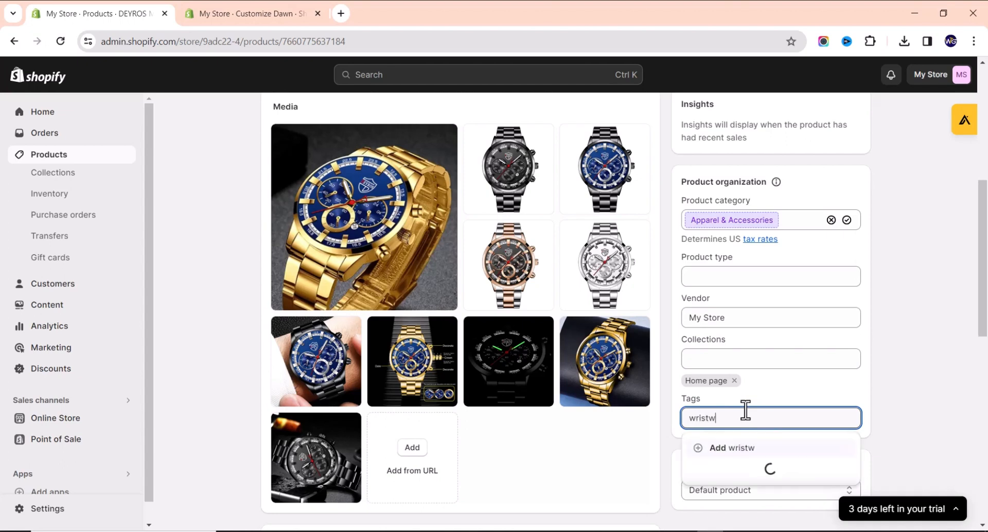
text(atch)
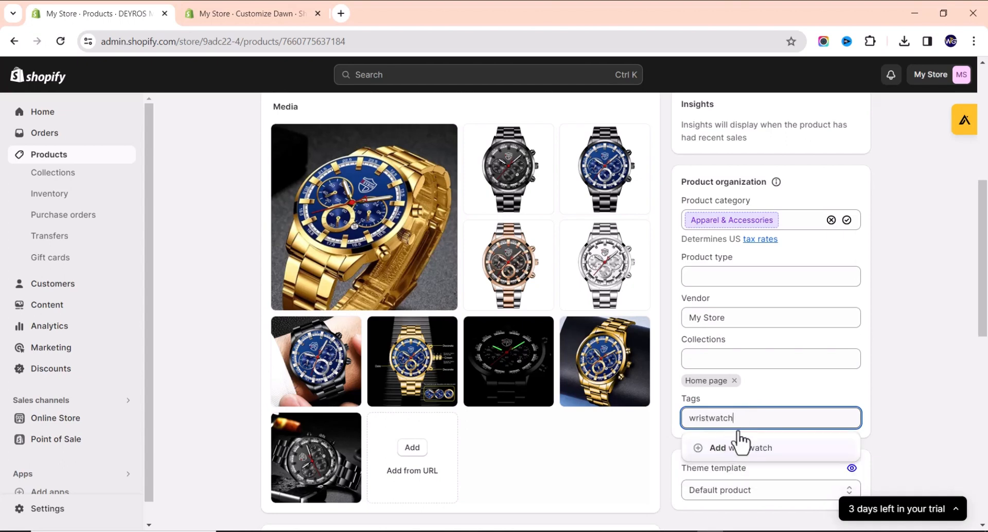
click(741, 446)
text(men)
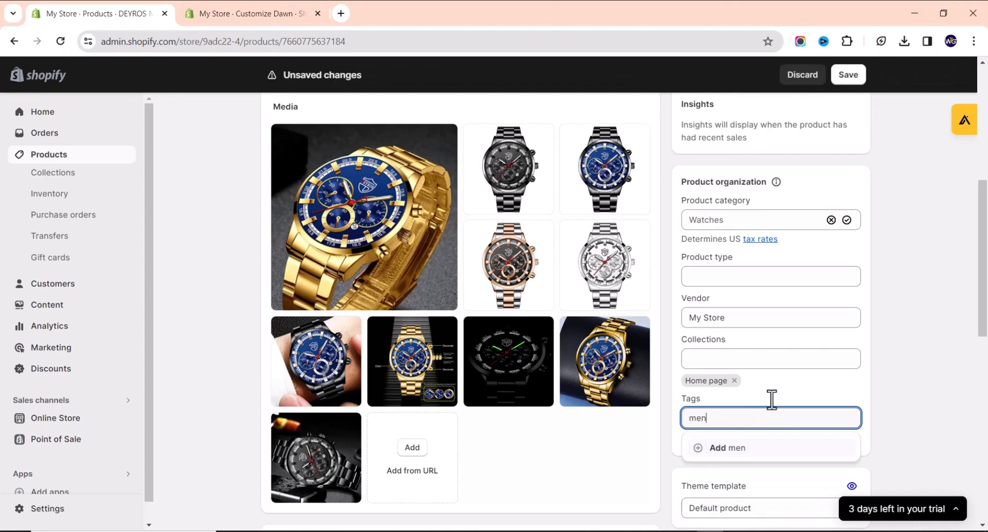
key(Return)
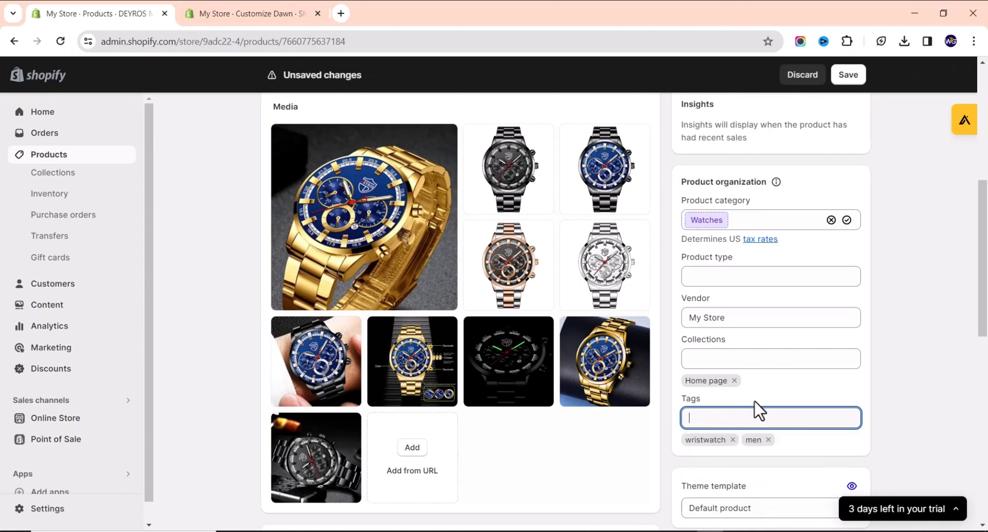
Save the product's changes.
scroll(810, 385, down, 1)
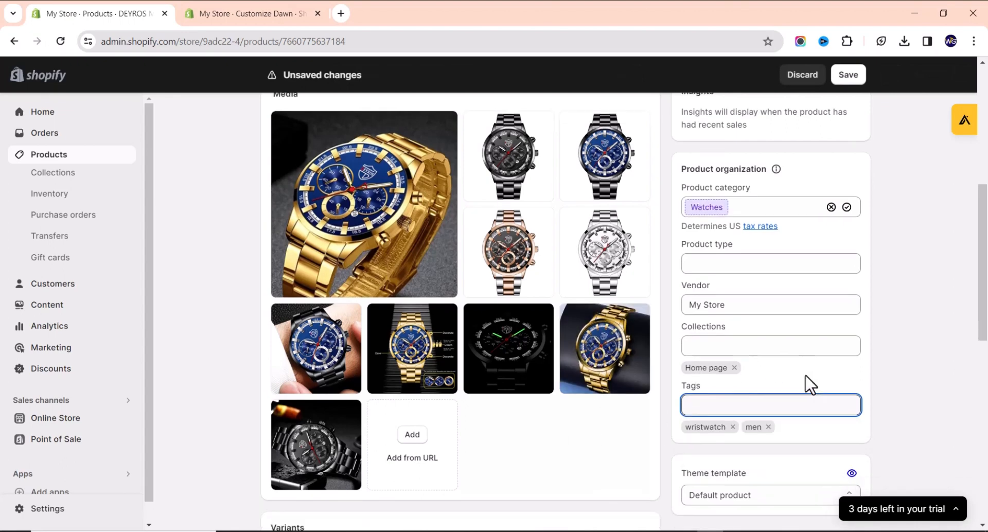
scroll(810, 385, down, 3)
scroll(797, 381, up, 10)
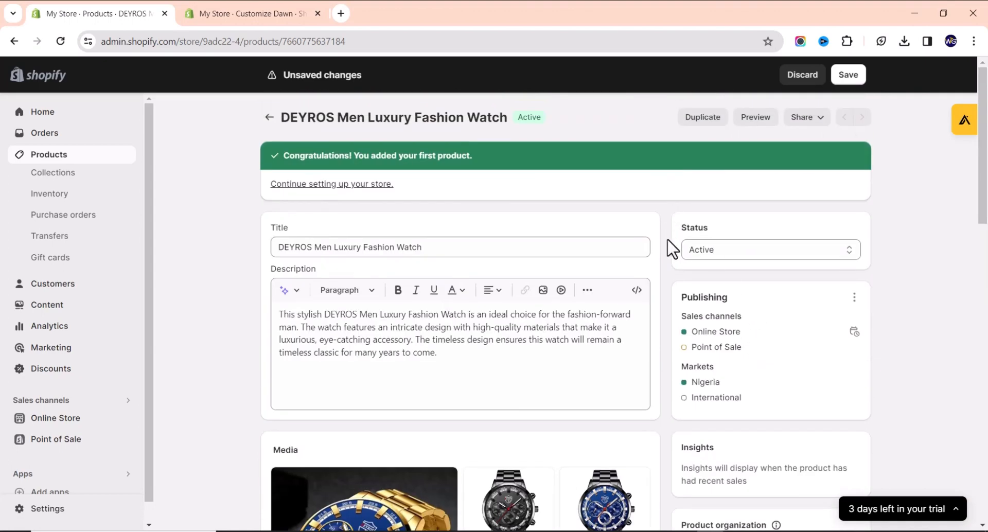
scroll(659, 267, down, 15)
scroll(665, 313, up, 15)
click(847, 76)
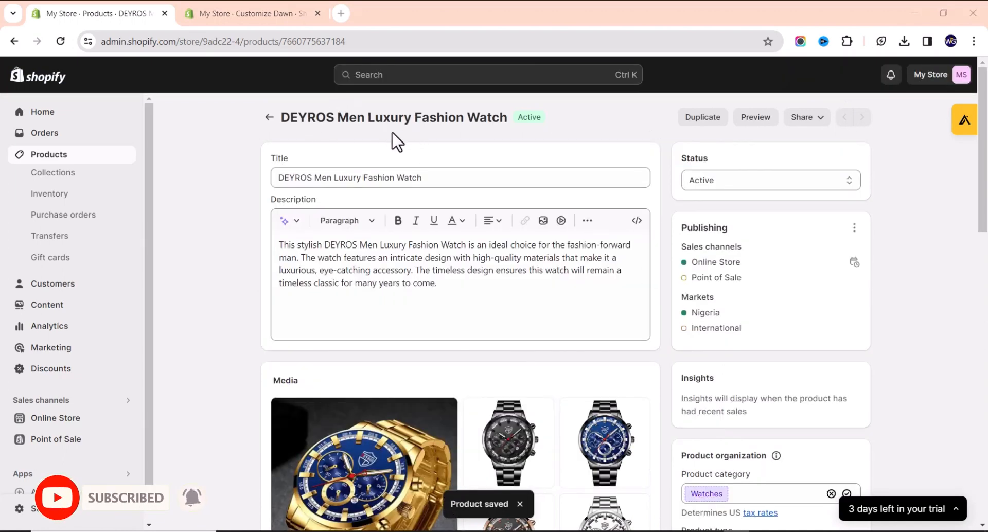
Go back to the Products list and start adding another product.
click(265, 120)
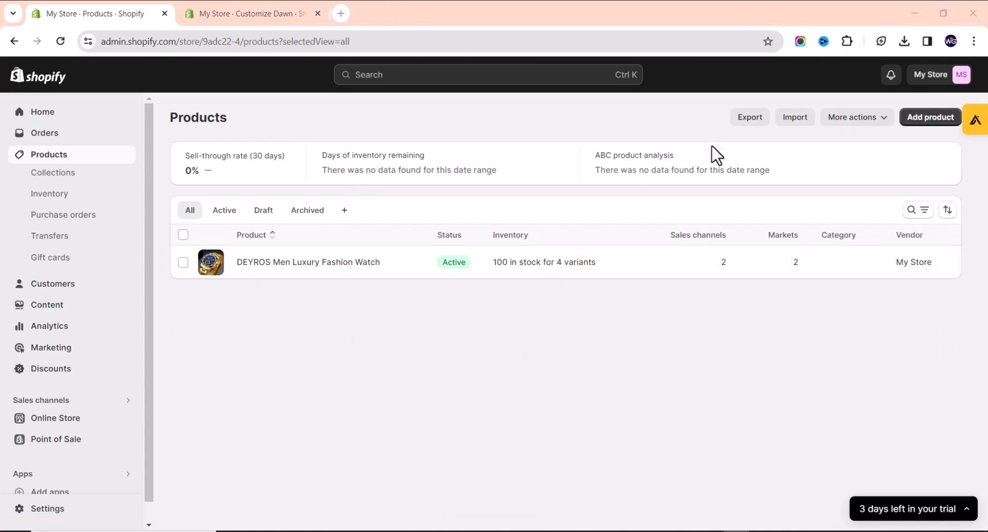
click(918, 124)
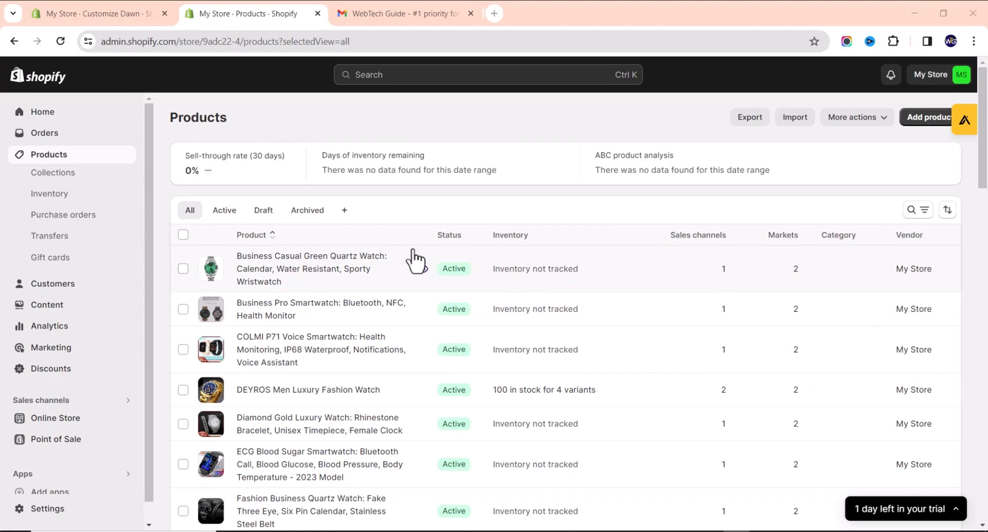
scroll(320, 269, down, 15)
scroll(303, 285, up, 20)
In Collections, select the Home page collection and delete it.
click(87, 175)
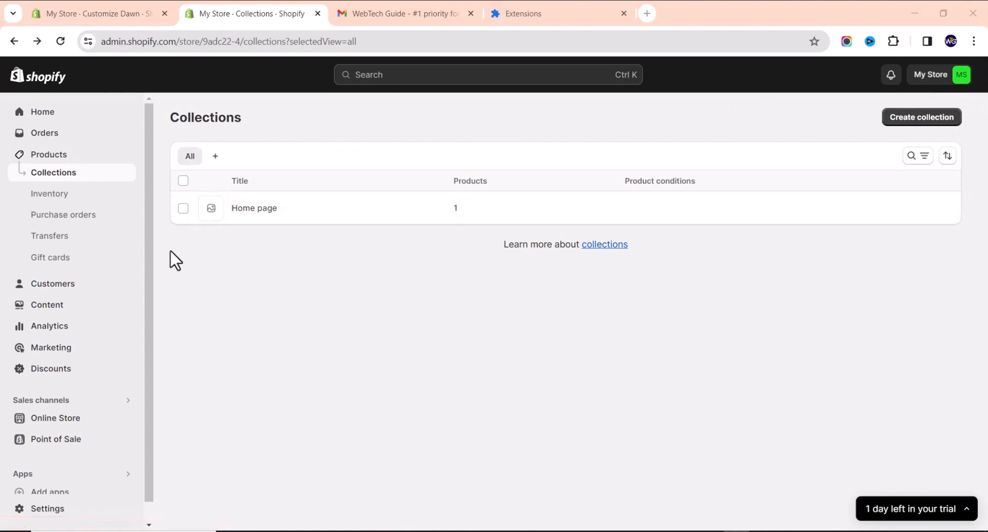
click(183, 209)
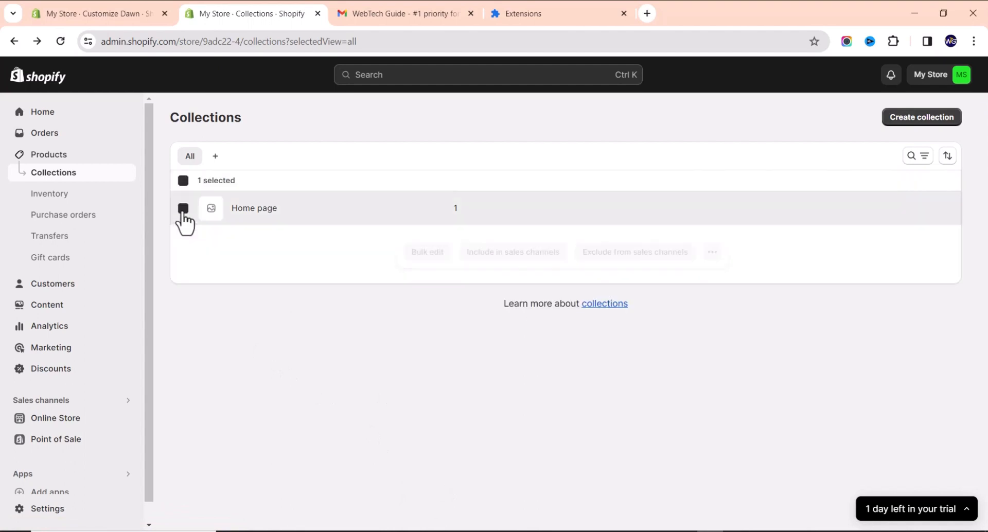
click(712, 252)
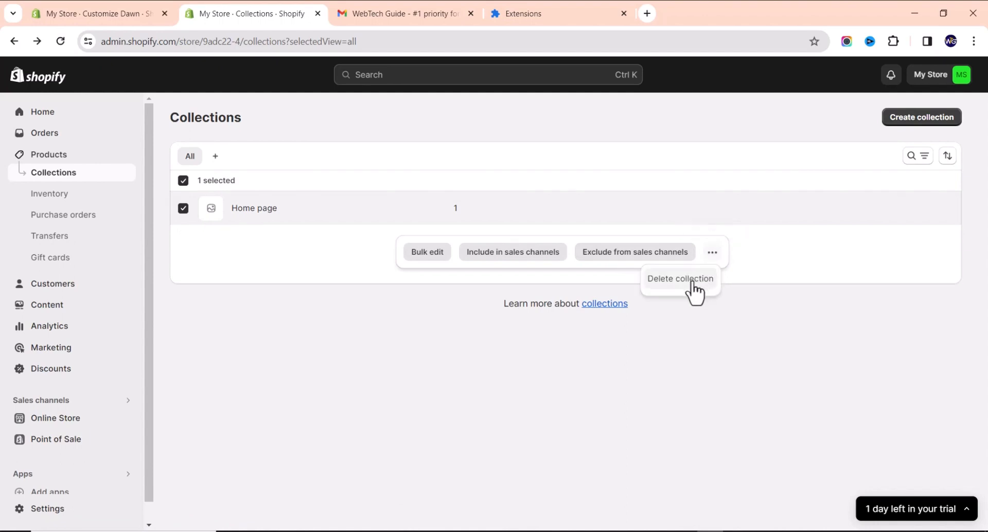
click(692, 282)
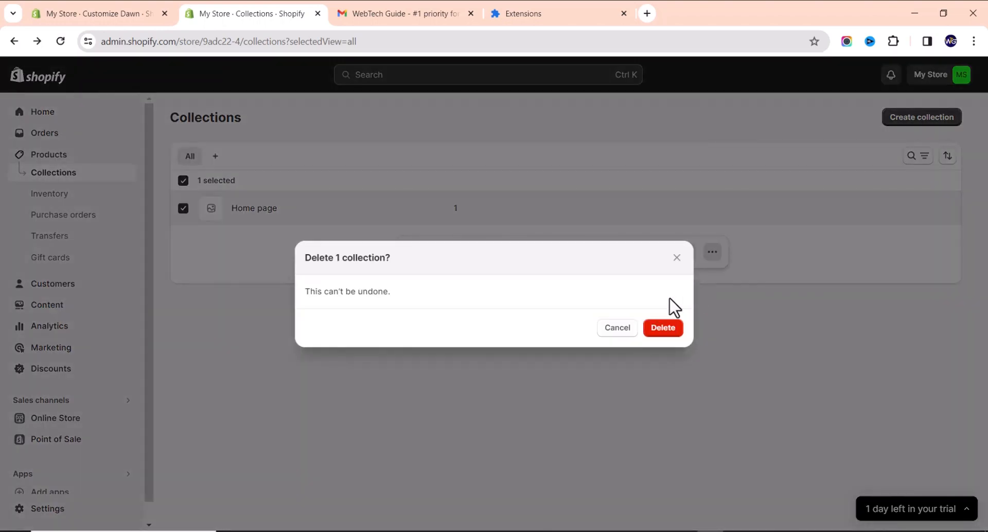
click(663, 329)
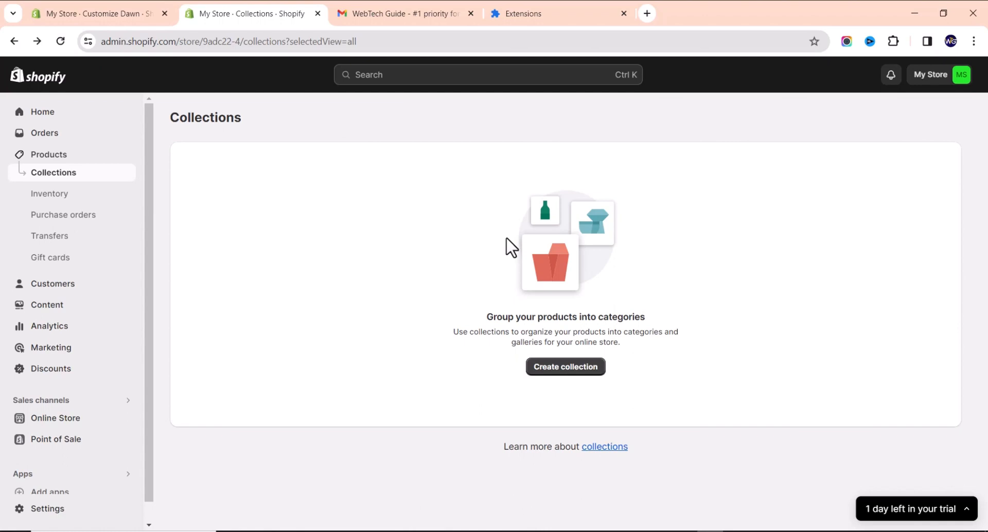
Open a blank Create collection form and focus its Title field.
click(567, 370)
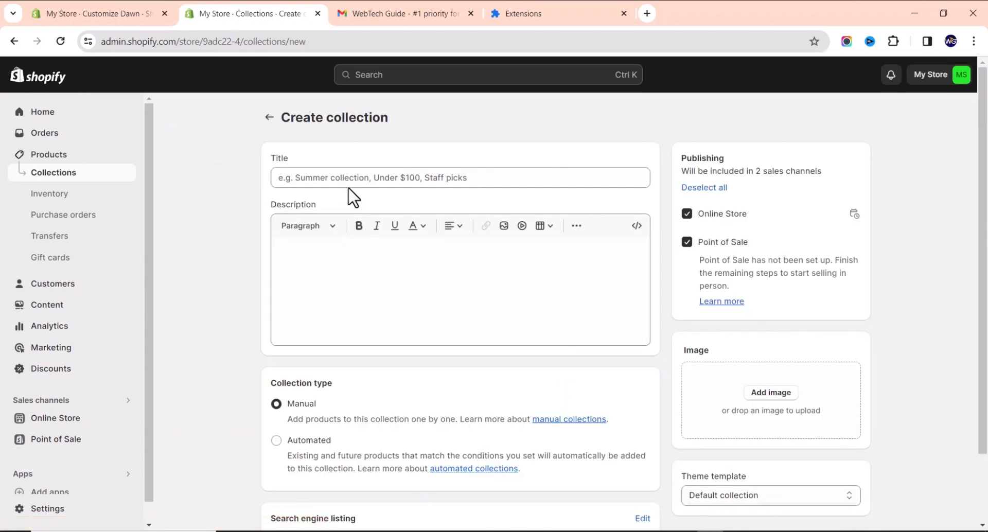
scroll(348, 198, down, 2)
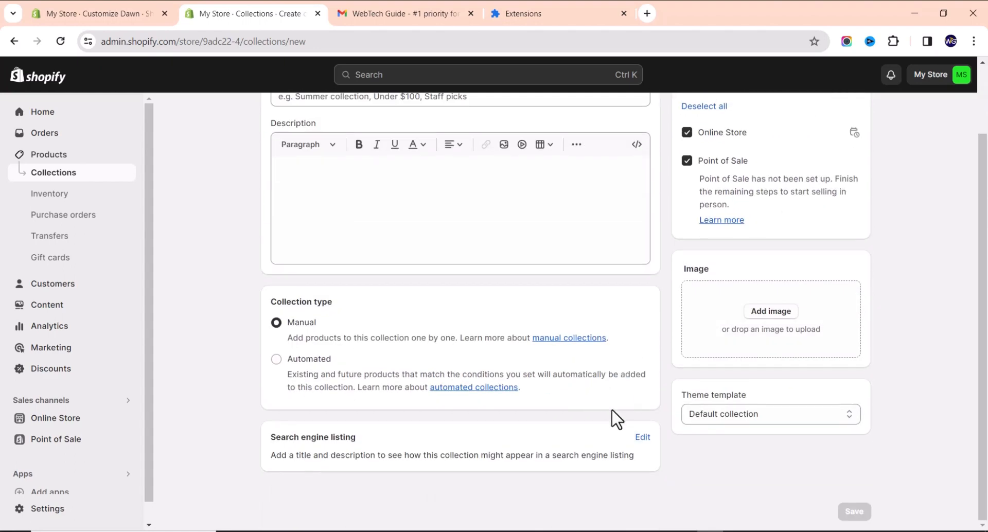
scroll(669, 417, up, 2)
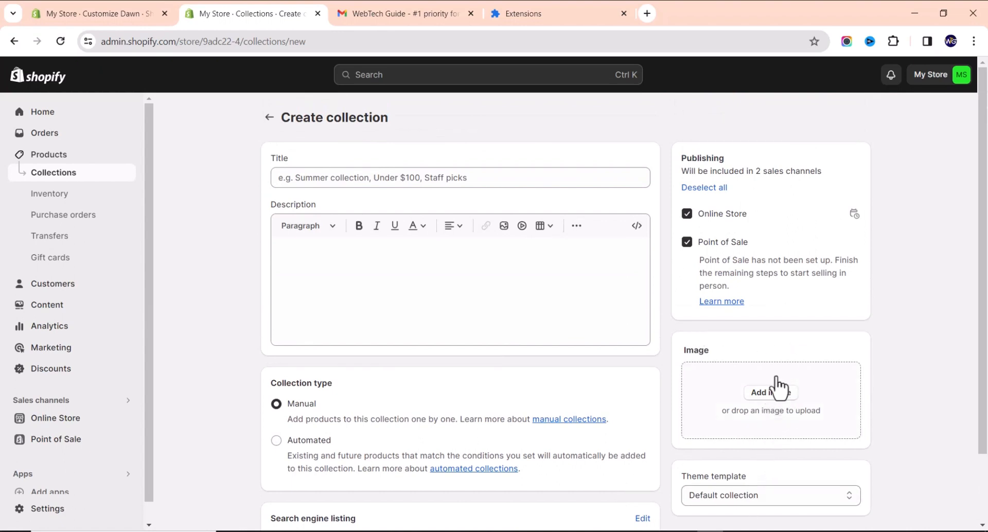
scroll(515, 246, down, 2)
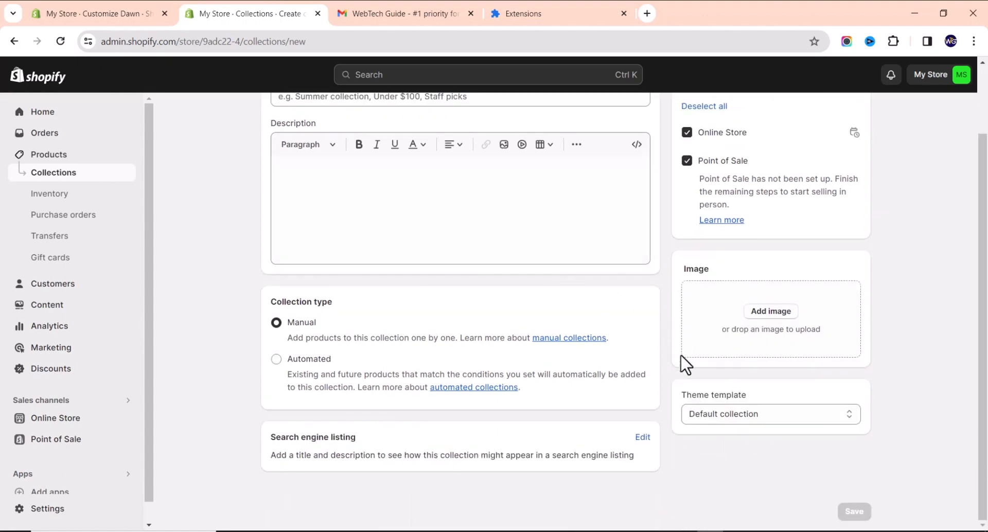
scroll(596, 347, up, 2)
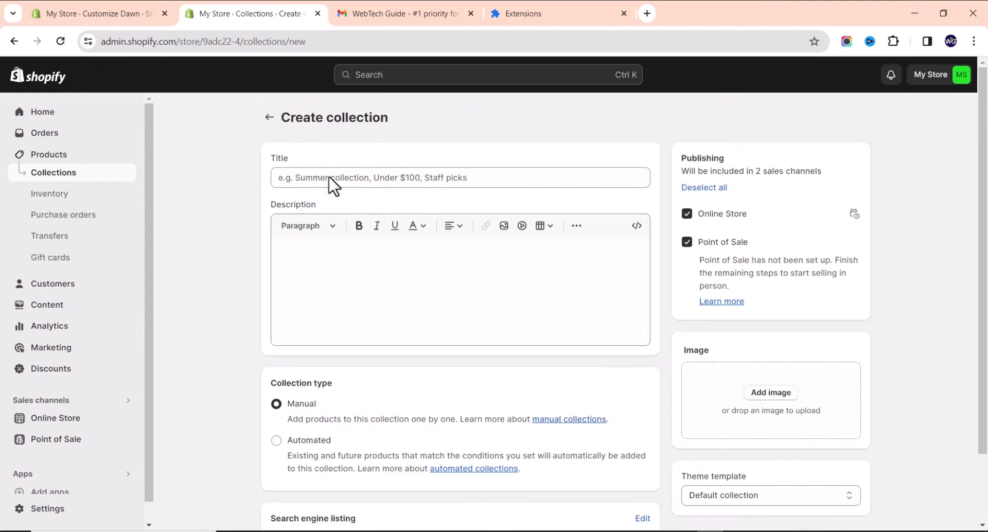
click(367, 177)
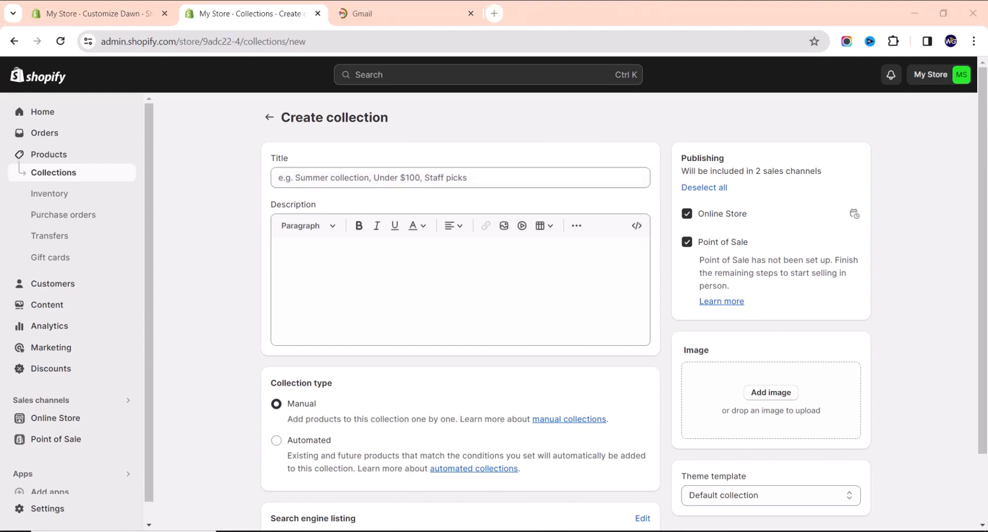
Title the collection 'Automatic Wrist Watches' and paste its wristwatch description, accepting the 'casebacks' spelling fix.
click(360, 177)
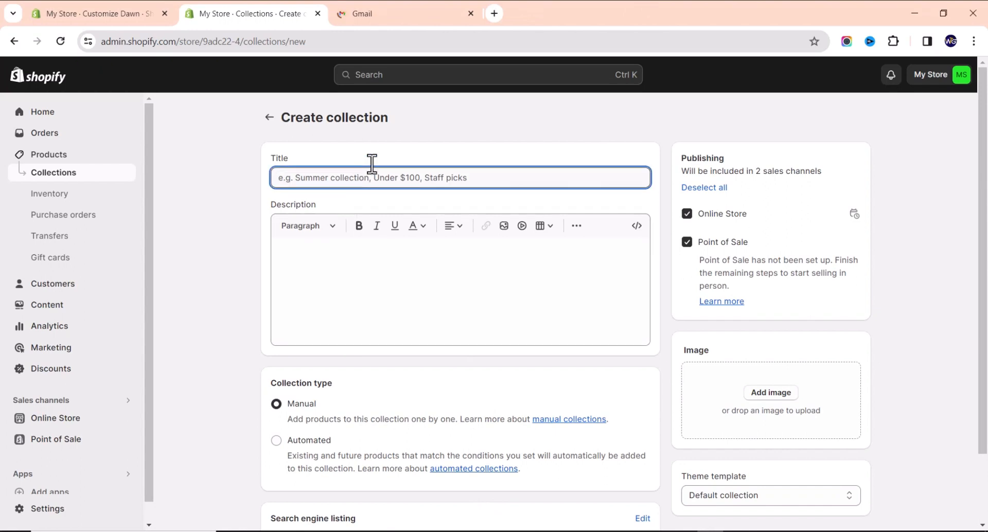
text(Automatic Wrist Wat)
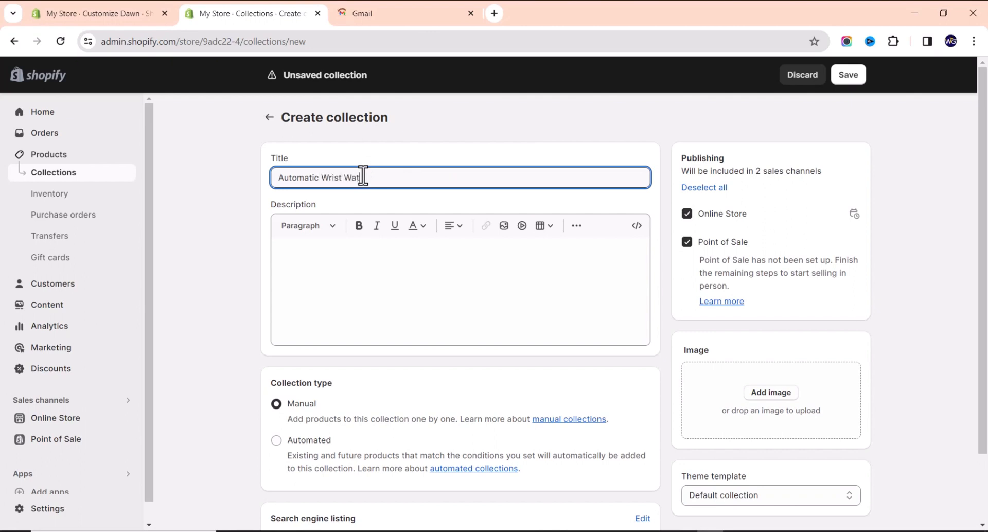
text(es)
click(360, 272)
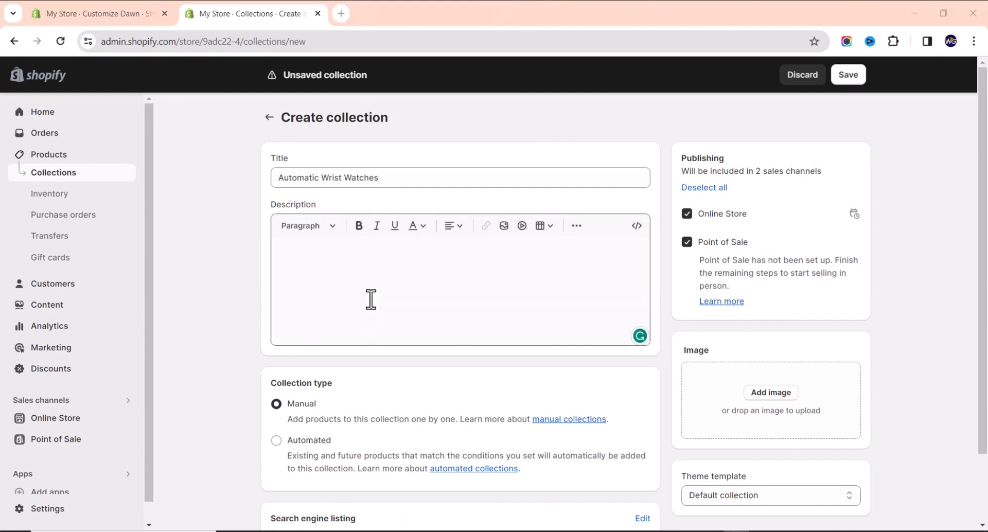
click(356, 288)
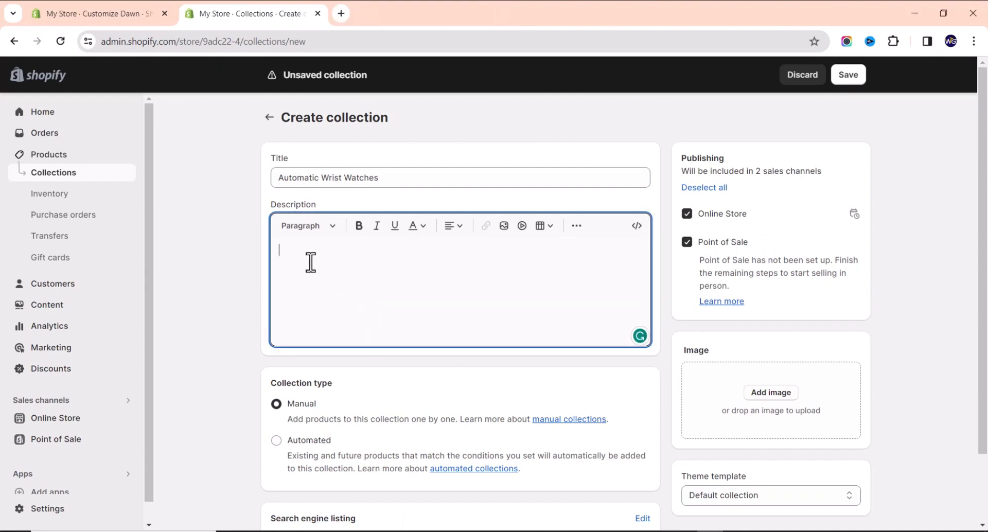
text(Automatic wristwatches, a fusion of classic craftsmanship and modern ingenuity, showcase intricate mechanical movements that harness energy from the wearer's motion. With transparent case backs revealing the mesmerizing interplay of gears, these timepieces marry functionality with aesthetic appeal. Available in diverse styles, from minimalist to chronograph, automatic watches boast a rich history and enduring elegance that transcends trends. As a symbol of horological artistry, each tick of the hands marks not just time but a timeless connection to the heritage of watchmaking.)
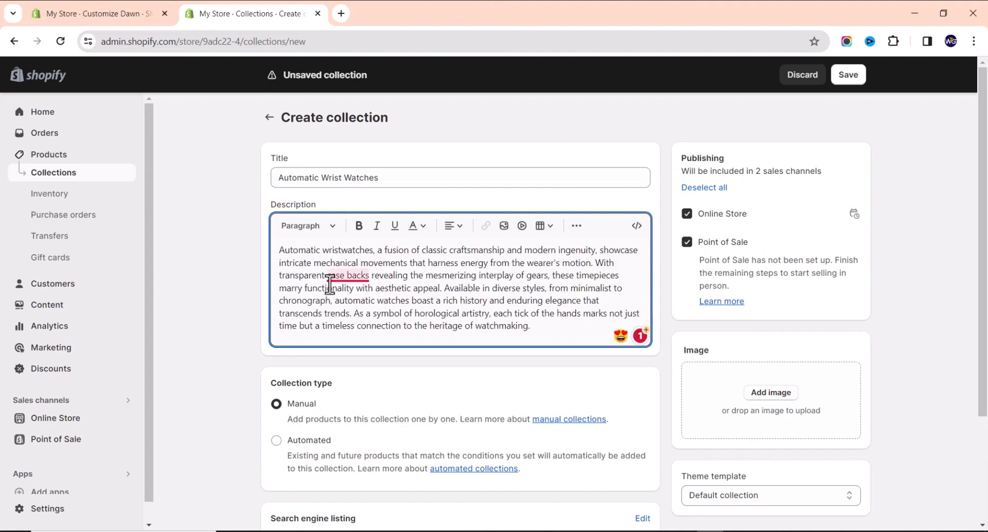
mouse_move(337, 276)
click(360, 314)
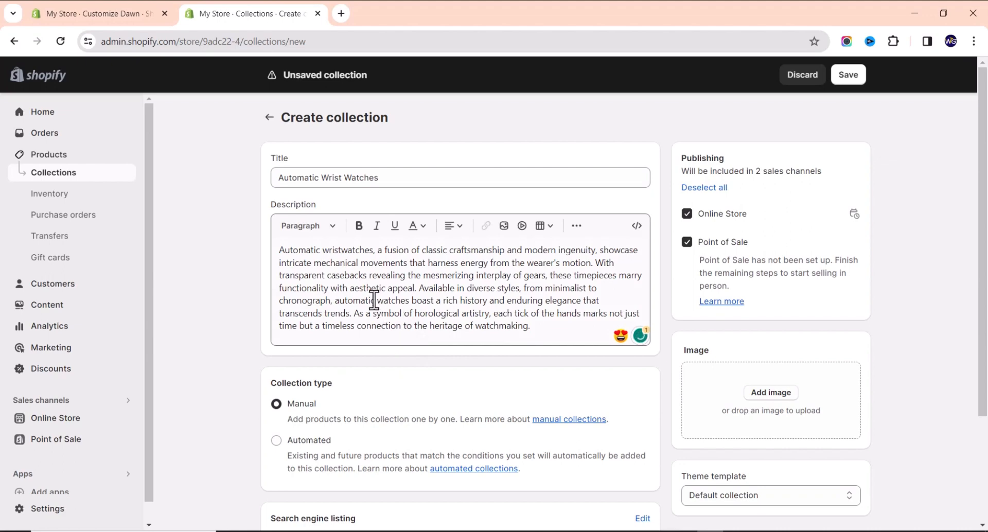
Open the collection's search engine listing fields for editing.
scroll(448, 298, down, 3)
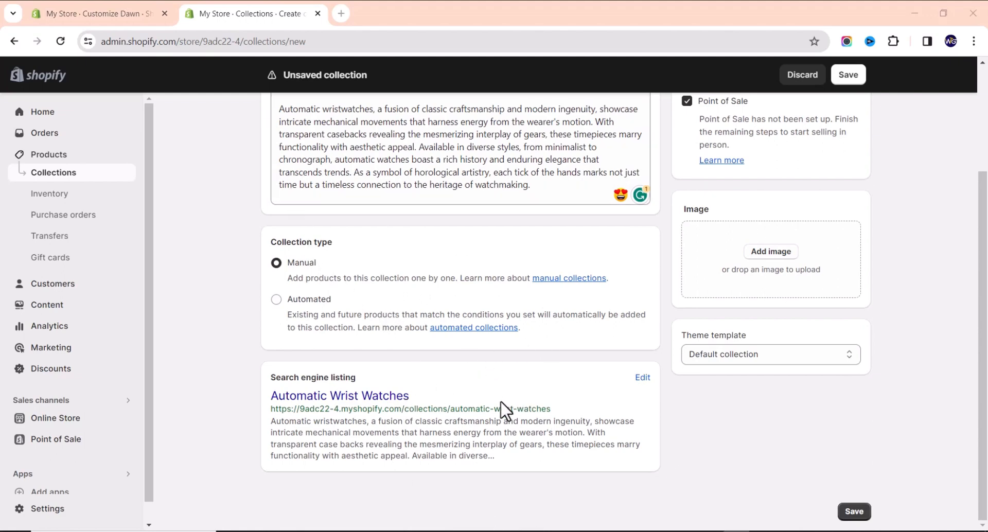
click(644, 377)
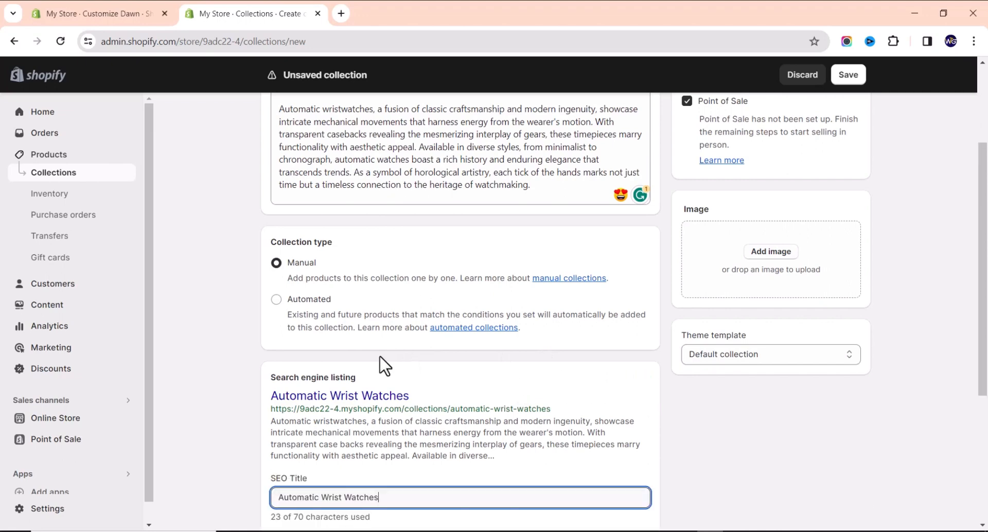
scroll(215, 334, down, 4)
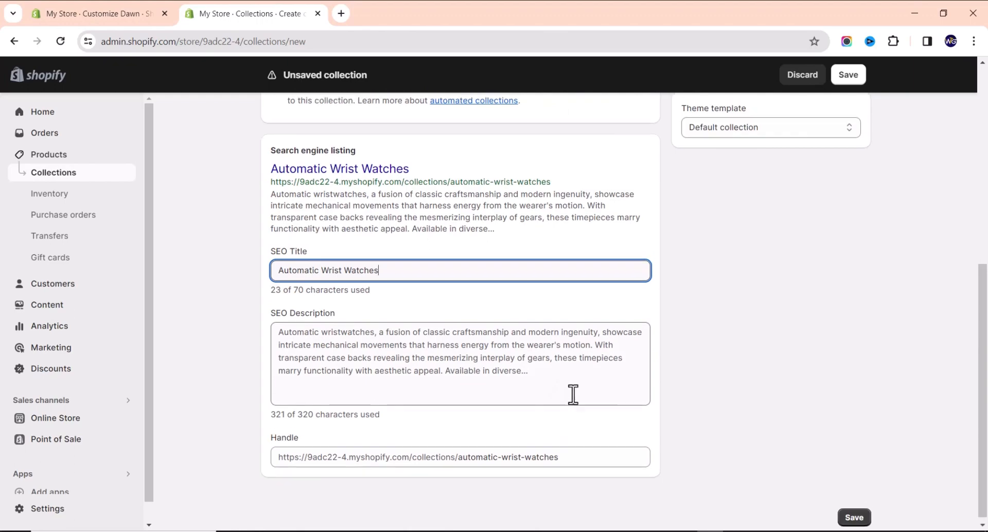
Set photo '1' from the Downloads folder as the collection image.
scroll(690, 311, up, 5)
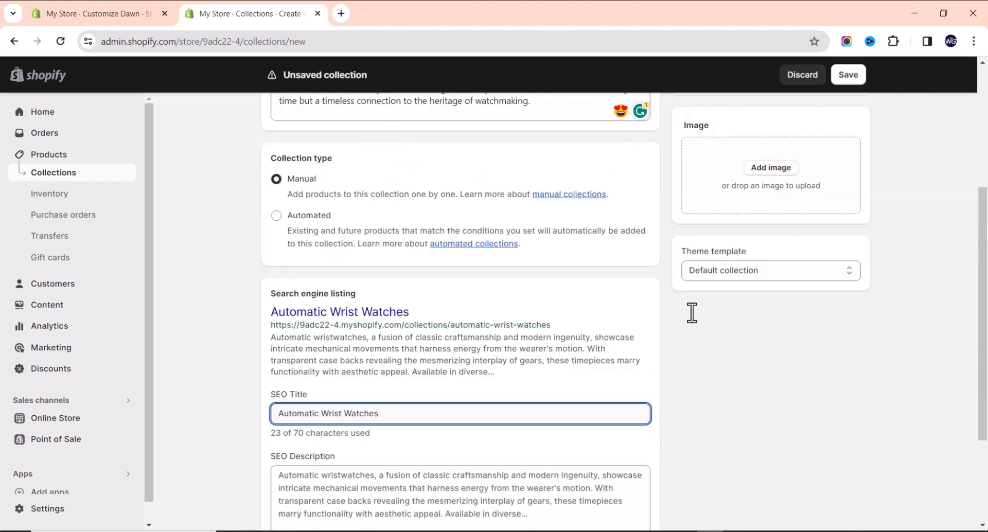
scroll(583, 311, up, 2)
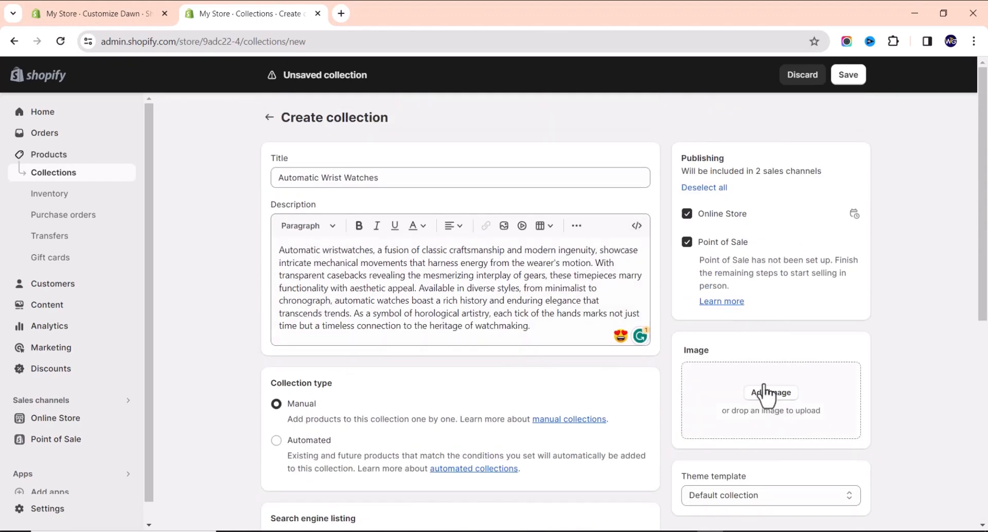
scroll(758, 394, down, 2)
scroll(760, 405, down, 1)
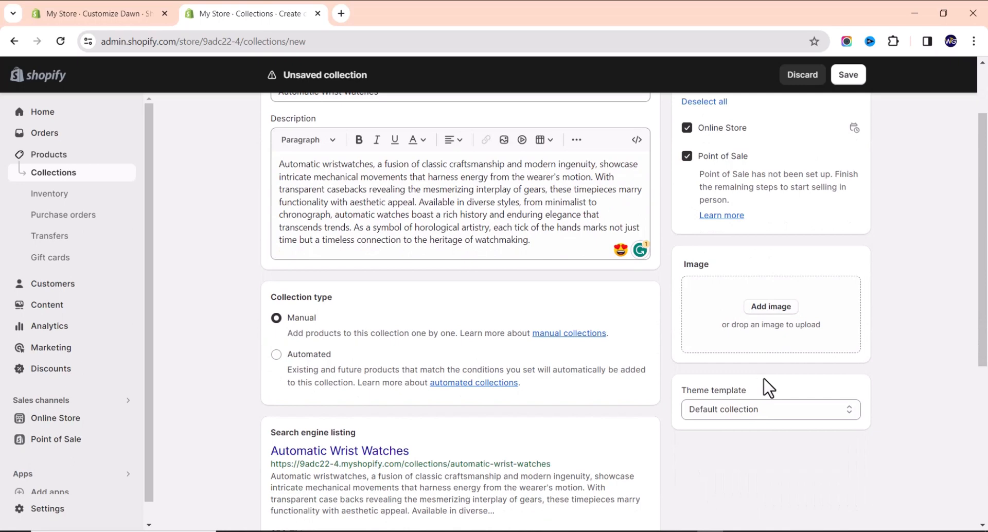
scroll(327, 319, up, 2)
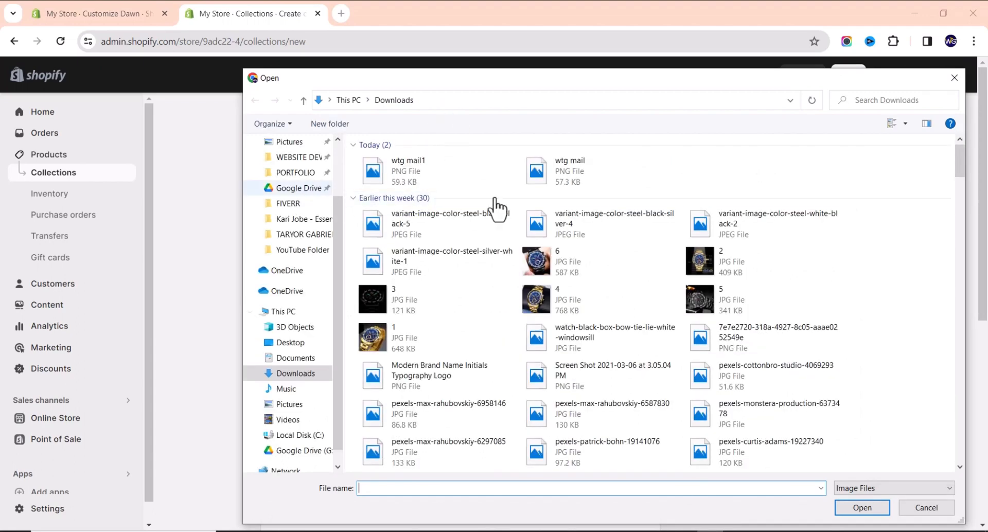
double_click(406, 344)
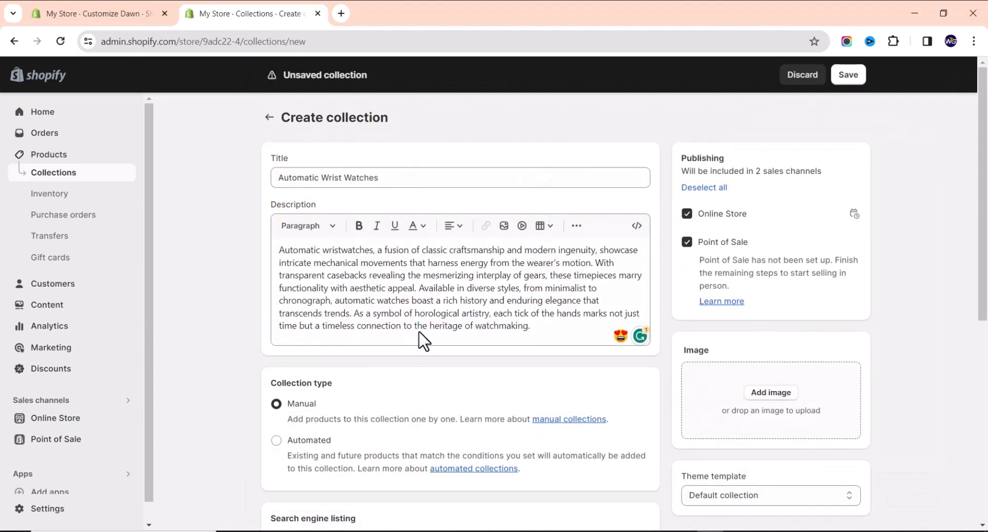
scroll(713, 288, down, 5)
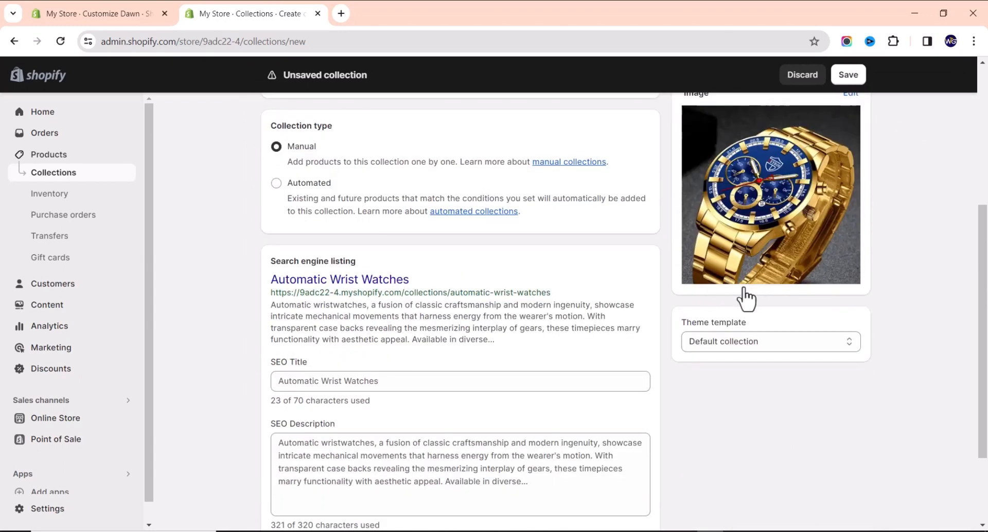
Save the Automatic Wrist Watches collection and collapse the trial reminder popup.
scroll(712, 289, up, 5)
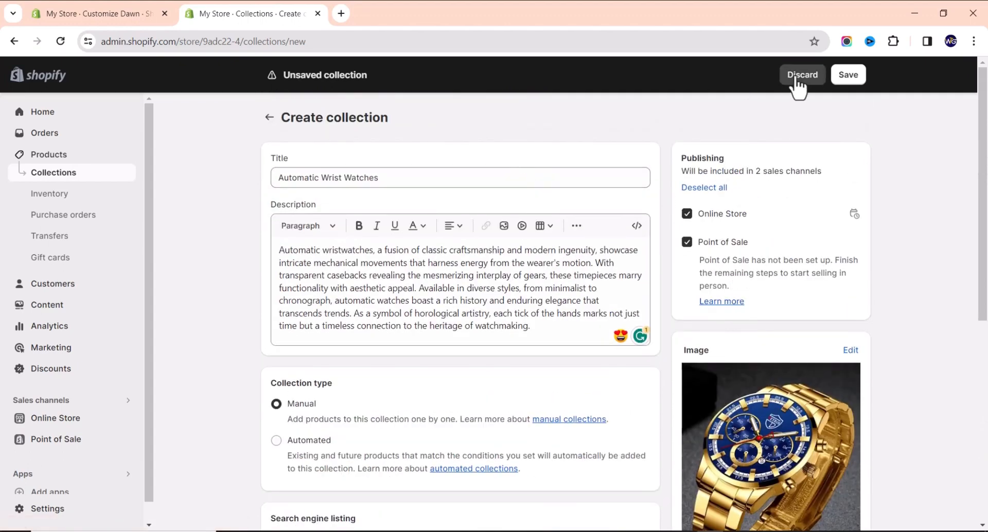
scroll(717, 220, down, 7)
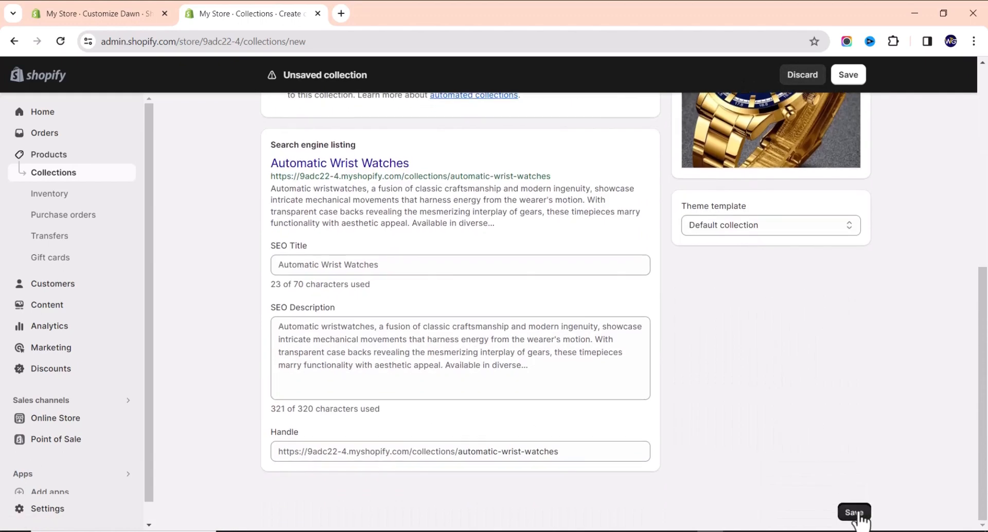
click(854, 512)
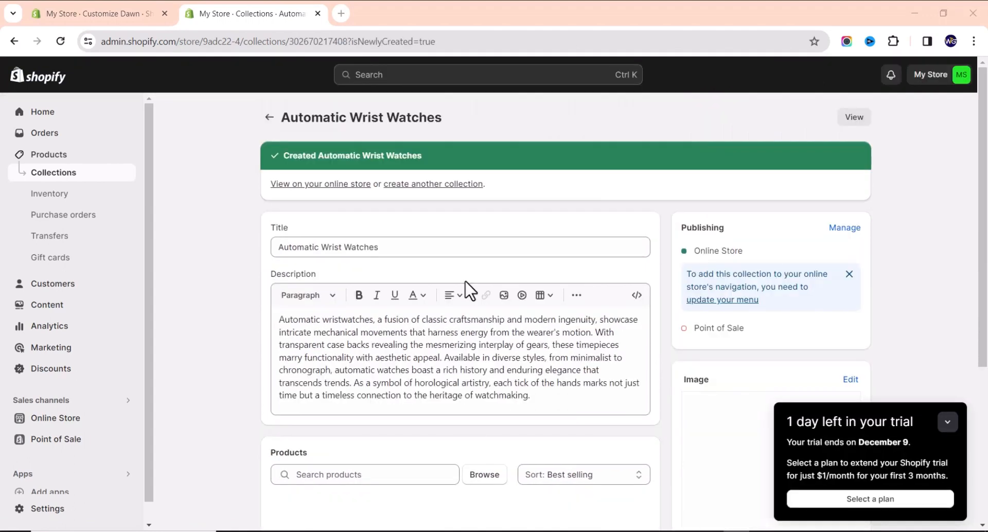
click(948, 425)
scroll(391, 191, down, 5)
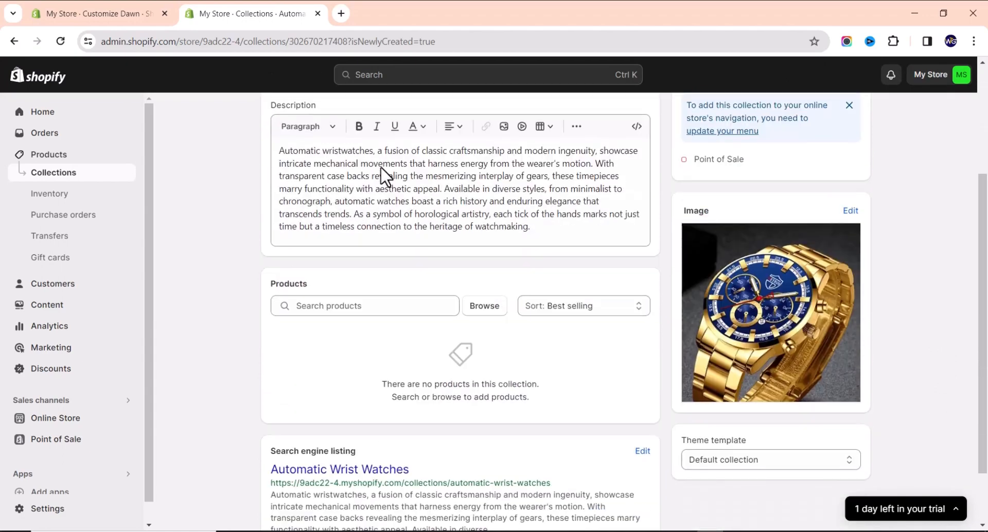
scroll(395, 214, up, 5)
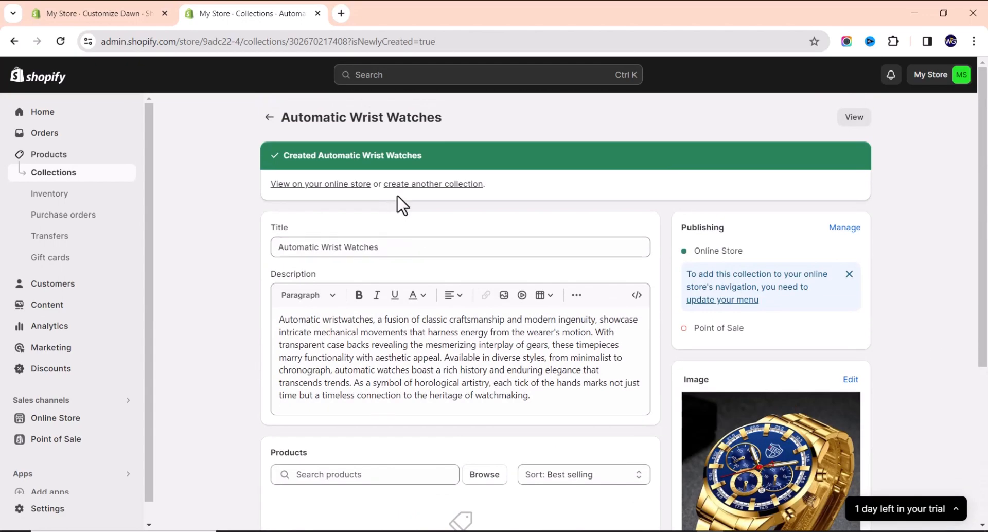
scroll(403, 212, down, 1)
scroll(403, 212, down, 4)
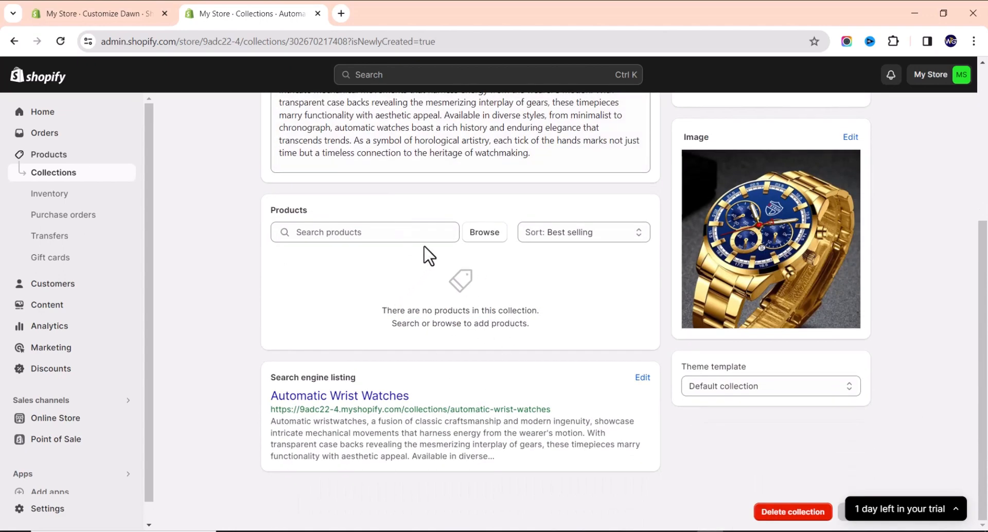
Tick the Business Casual Green, DEYROS, Fashion Business Quartz, Fashion Men Black and LIGE Luxury Business watches.
click(485, 233)
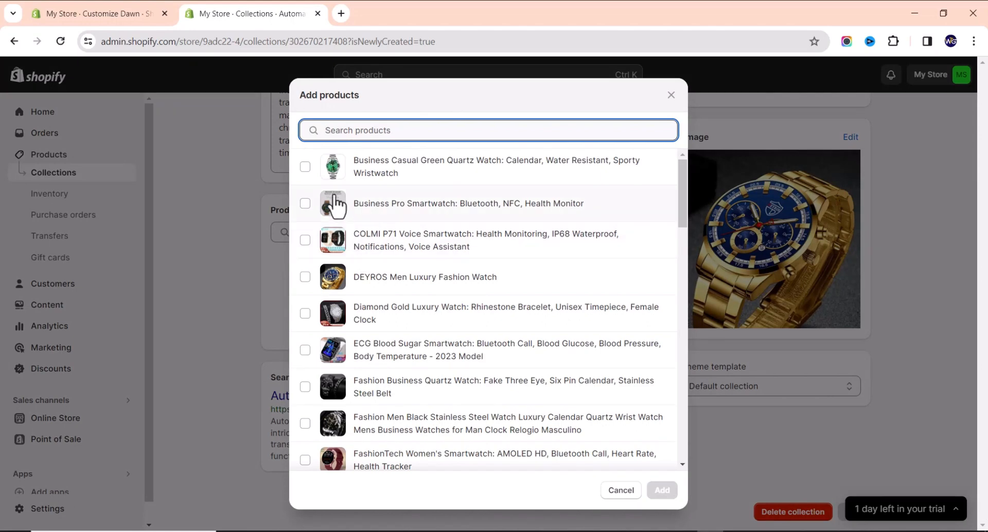
scroll(334, 206, down, 13)
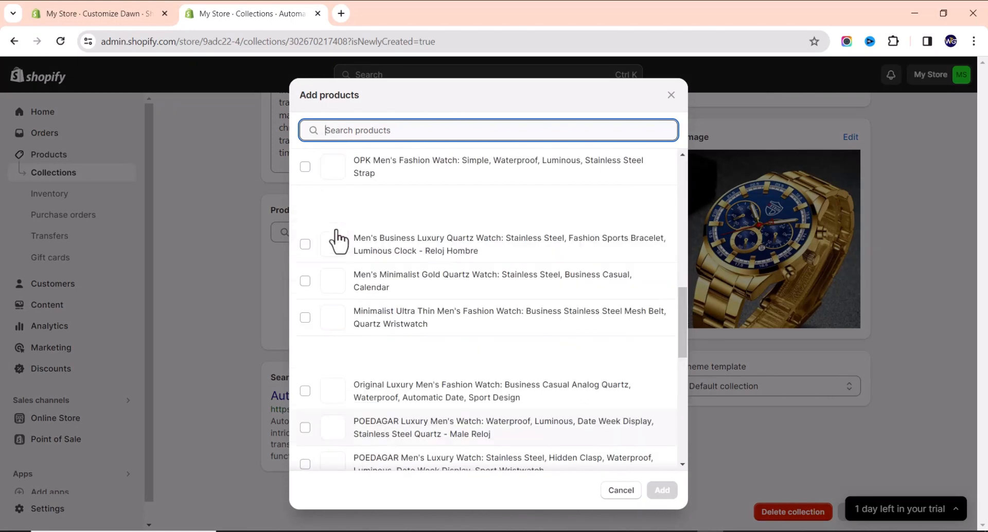
scroll(337, 228, up, 8)
scroll(337, 228, up, 5)
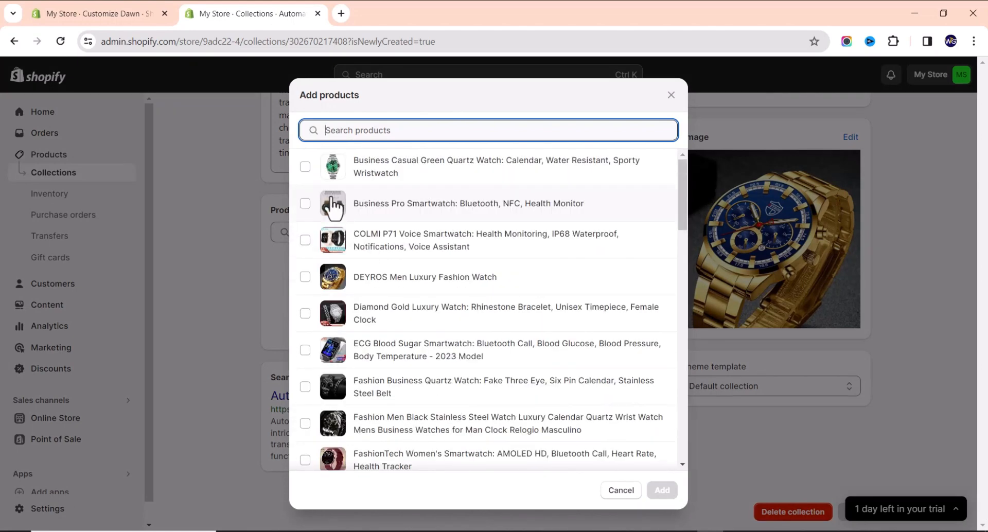
click(305, 166)
click(305, 277)
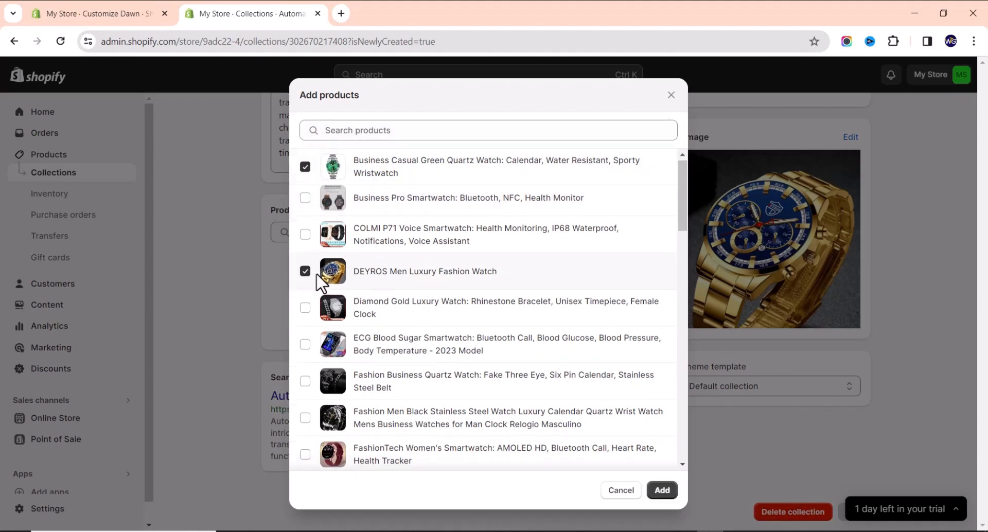
scroll(313, 247, down, 3)
click(305, 215)
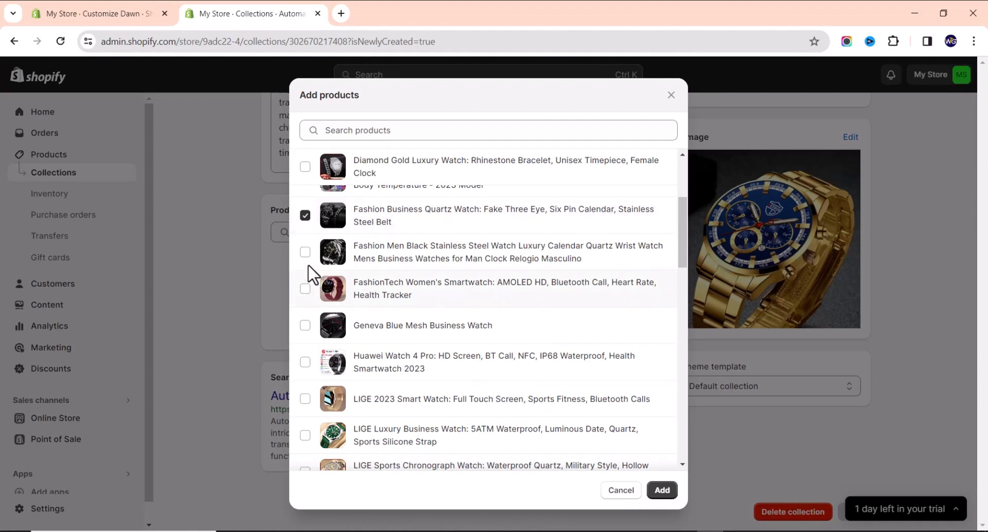
click(305, 252)
click(305, 435)
Also tick LIGE Sports Chronograph, LIGE Triangle, Men's Business Fashion Set and Sports Luxe calendar watches, then add them.
scroll(375, 397, down, 3)
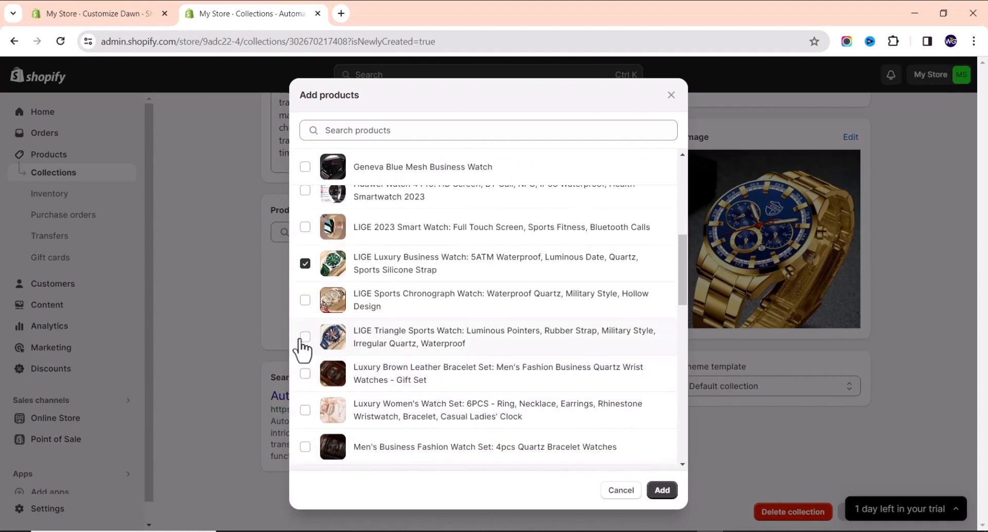
click(306, 300)
click(306, 337)
click(305, 447)
scroll(391, 376, down, 5)
scroll(415, 371, down, 5)
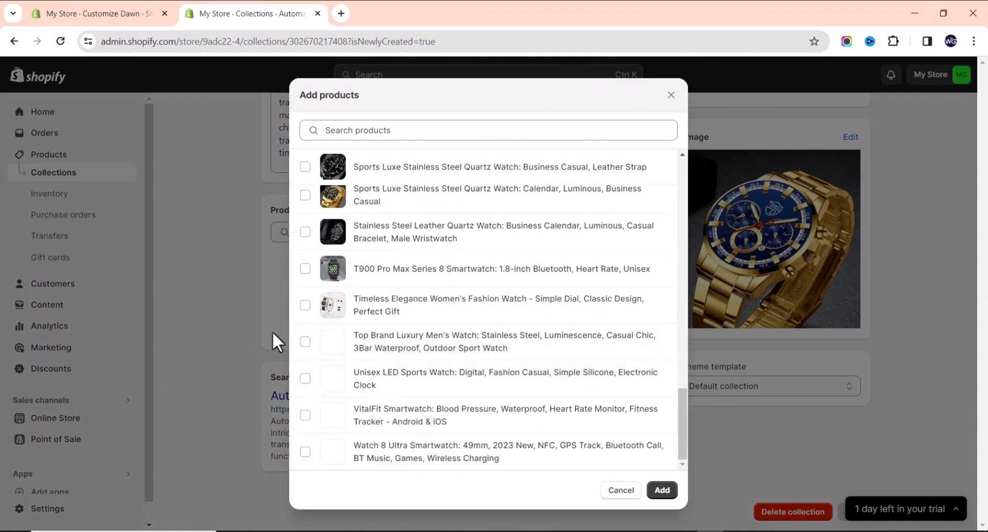
click(305, 197)
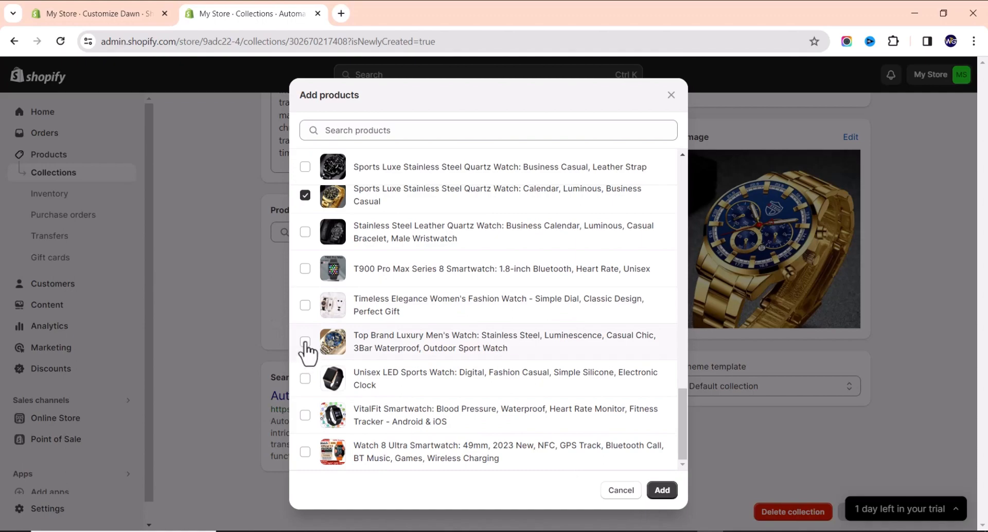
click(663, 490)
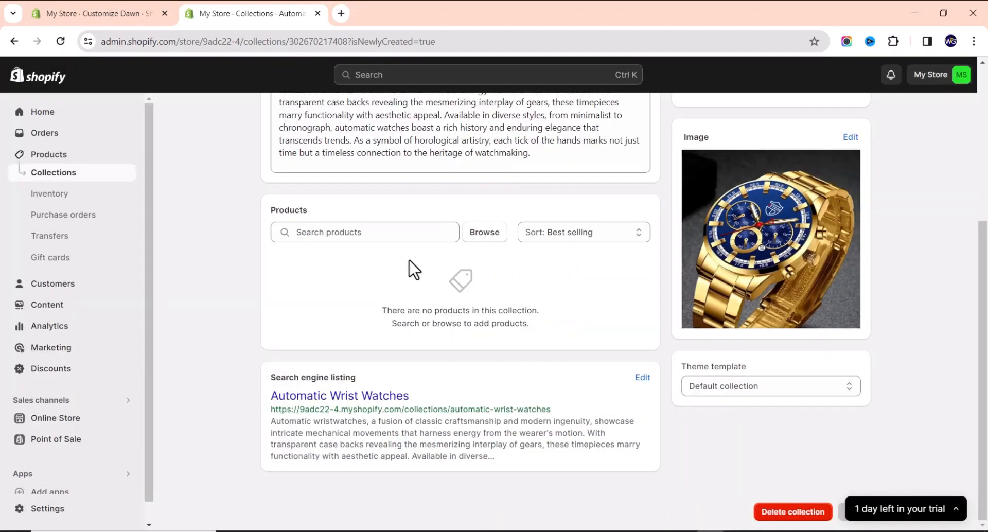
Add the Sports Luxe Leather Strap watch to the collection as well.
scroll(425, 291, down, 5)
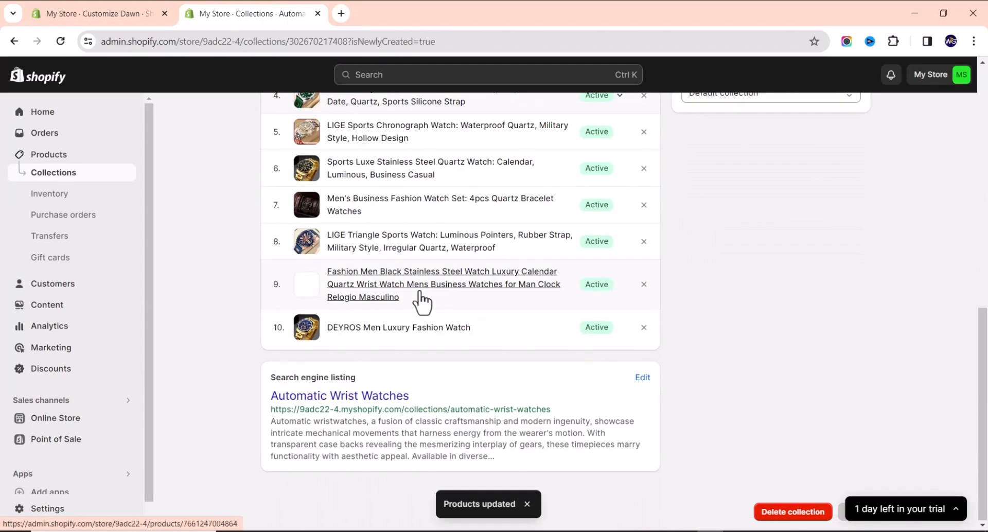
scroll(421, 301, up, 7)
scroll(362, 331, down, 2)
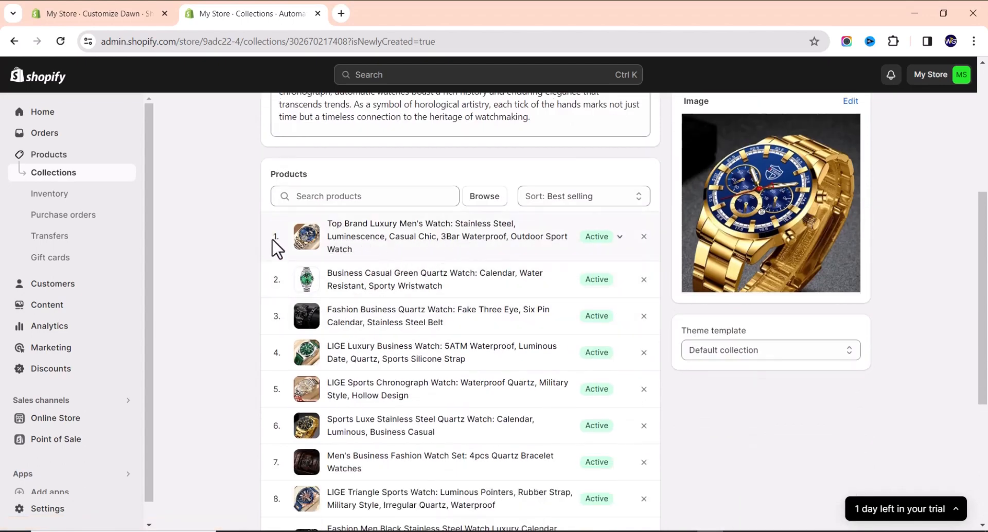
scroll(322, 272, down, 5)
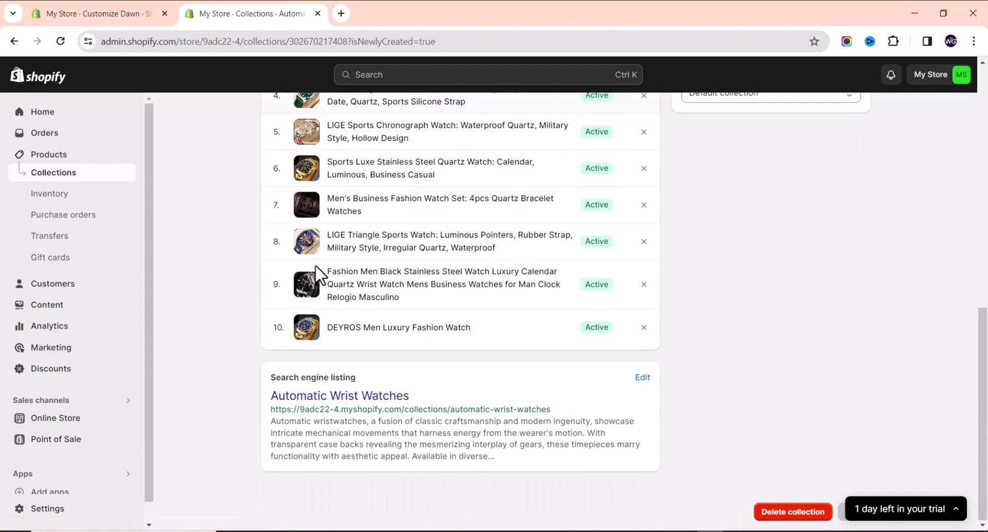
scroll(309, 284, up, 5)
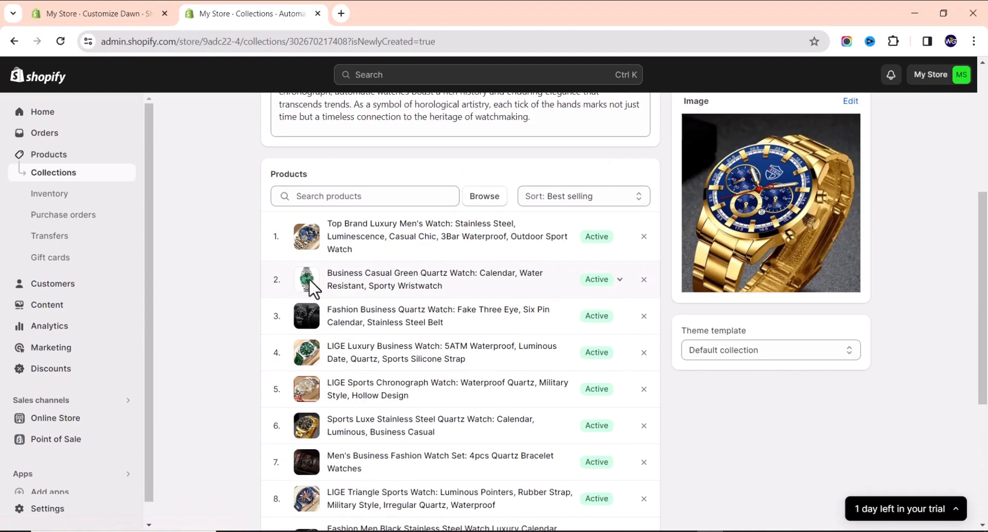
scroll(311, 288, up, 2)
click(478, 291)
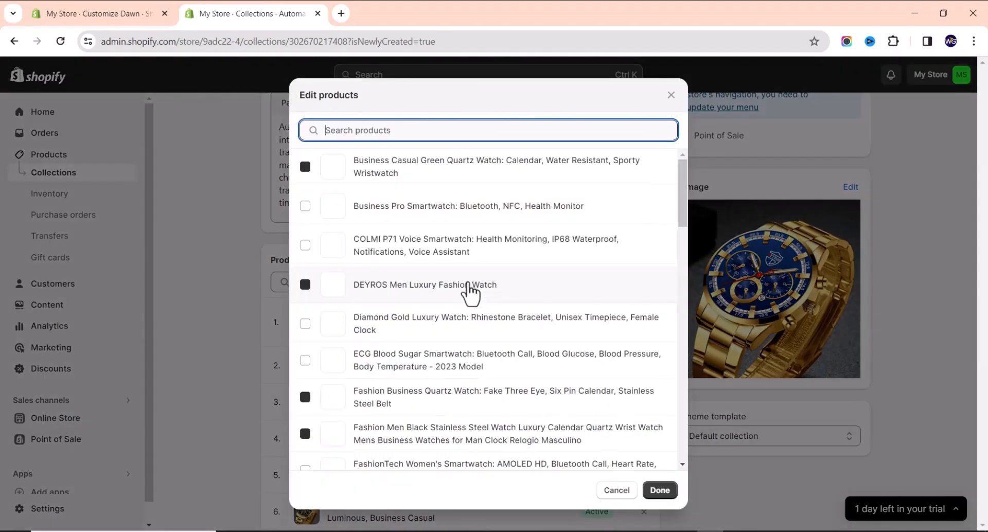
scroll(377, 286, down, 4)
scroll(377, 286, down, 15)
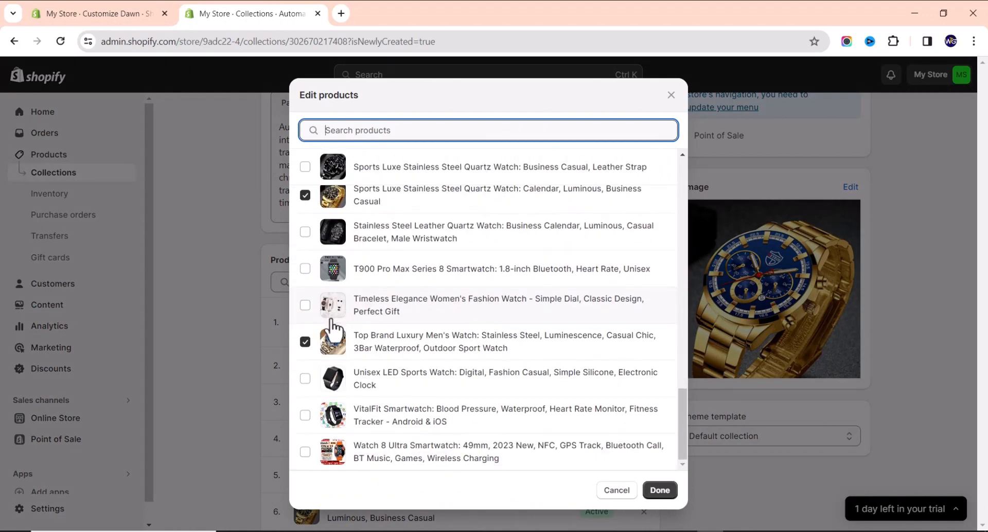
scroll(360, 368, up, 2)
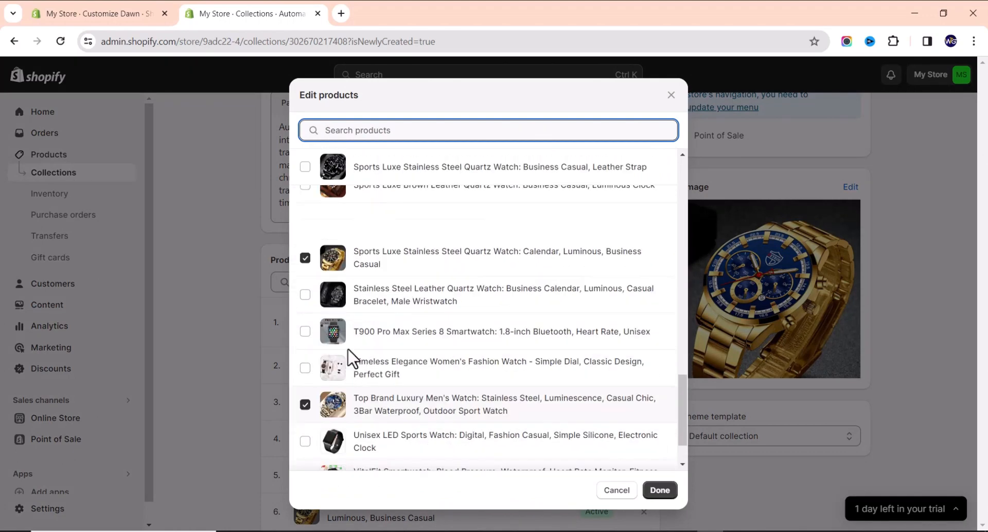
click(305, 244)
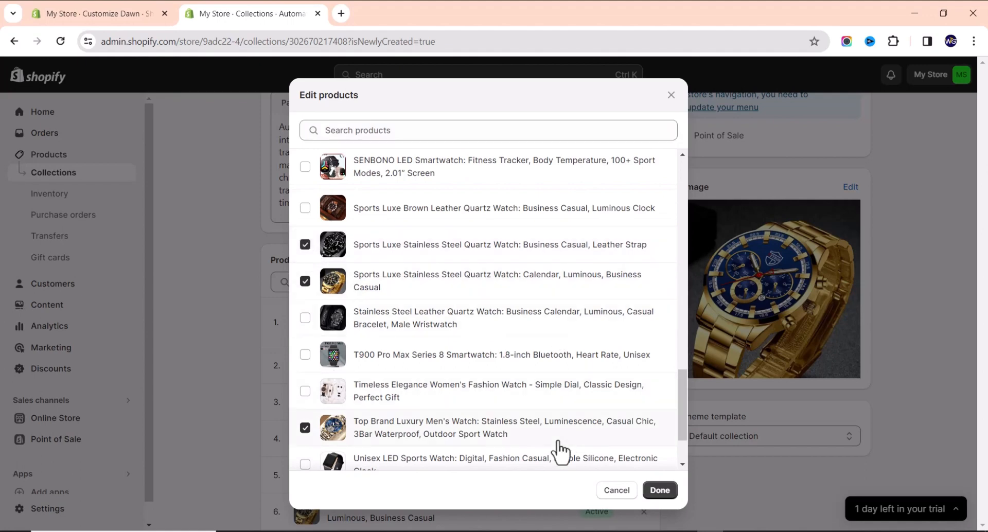
click(658, 492)
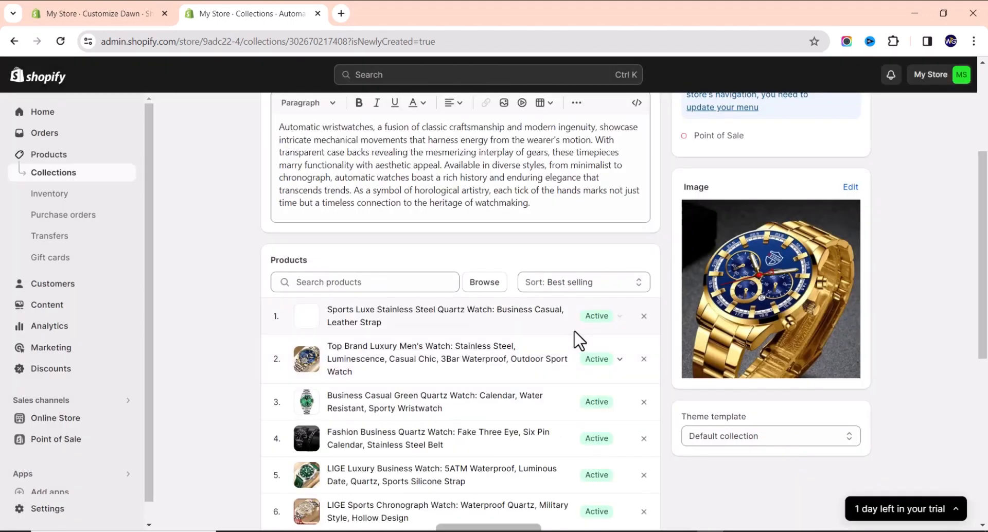
scroll(517, 396, down, 6)
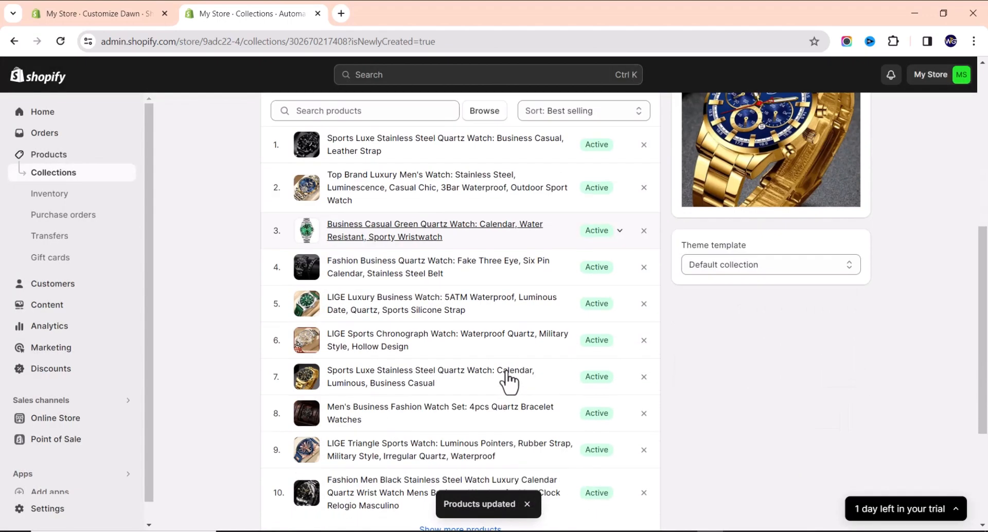
scroll(503, 381, up, 7)
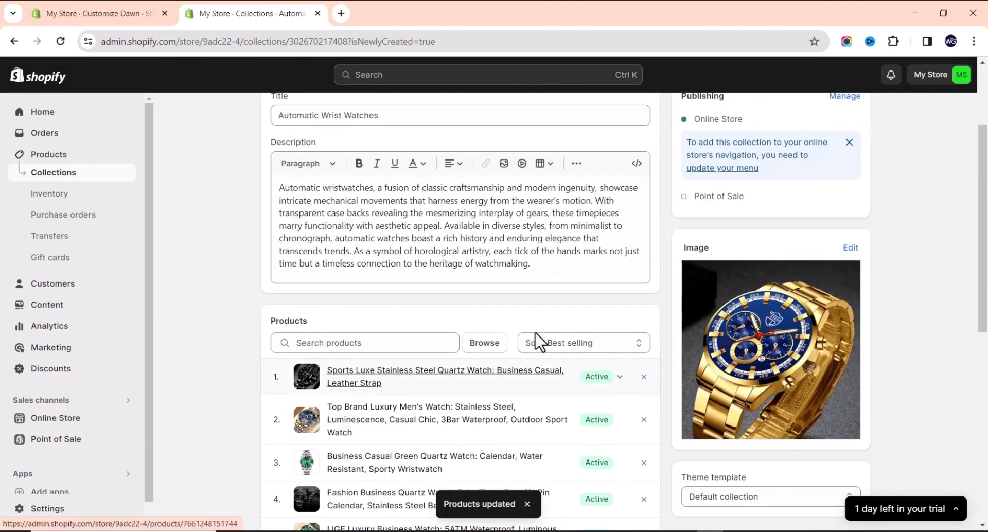
Switch the collection's product sort order to Manual.
click(588, 344)
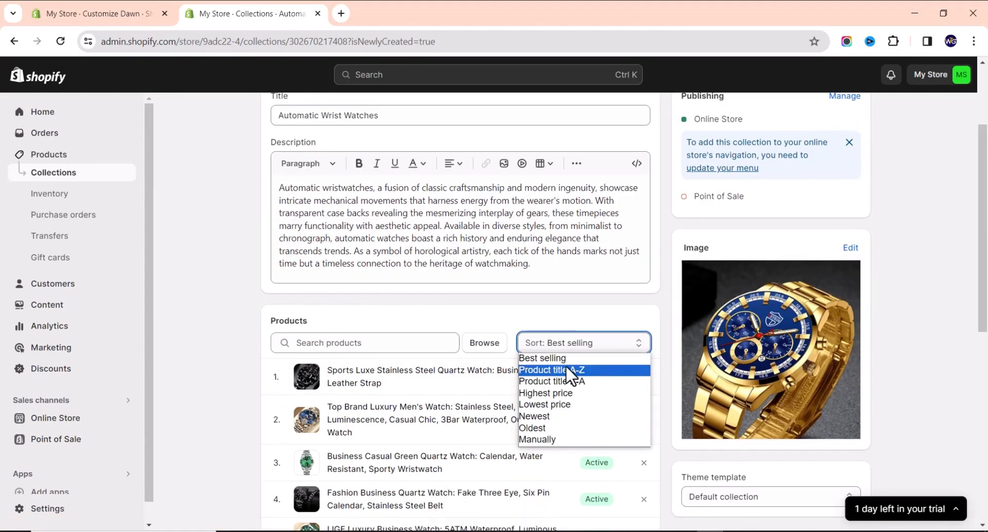
click(556, 441)
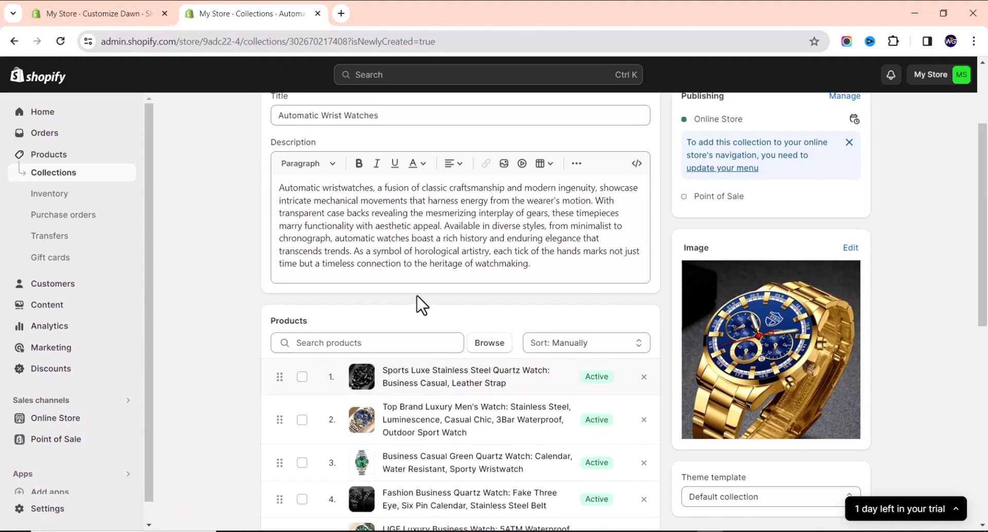
scroll(403, 316, down, 1)
scroll(403, 317, down, 1)
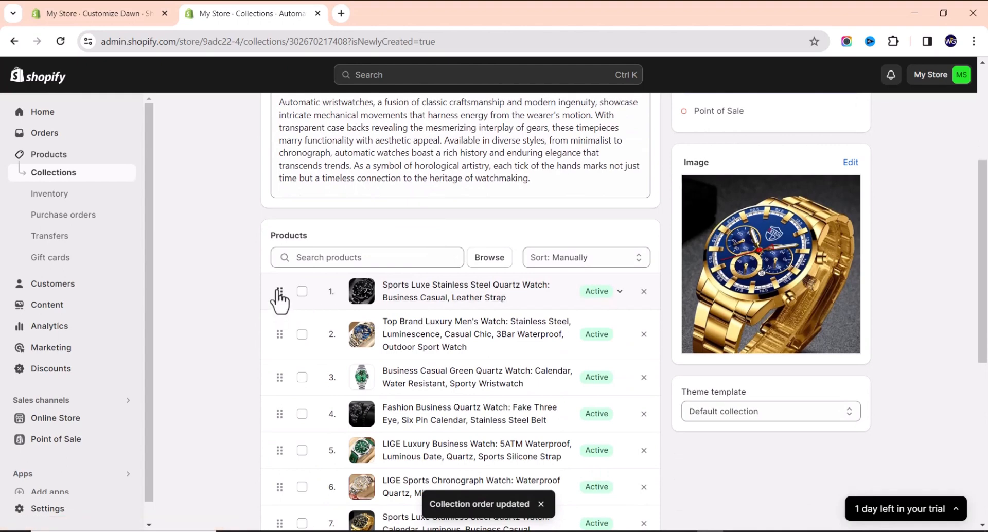
Drag the Fashion Business Quartz Watch down to position 8 in the product list.
mouse_move(273, 307)
mouse_down()
mouse_move(273, 322)
mouse_move(279, 293)
mouse_move(280, 309)
mouse_up()
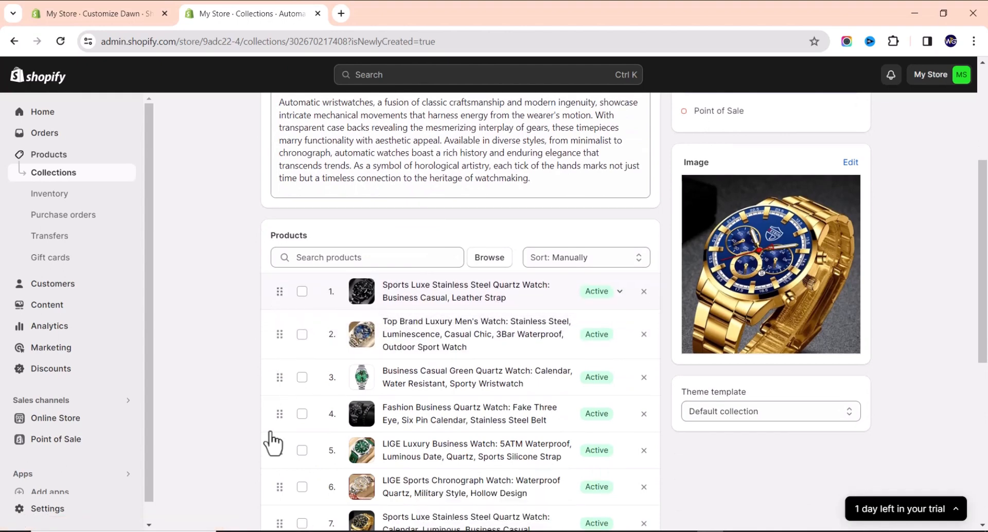
scroll(293, 319, down, 3)
scroll(278, 298, down, 3)
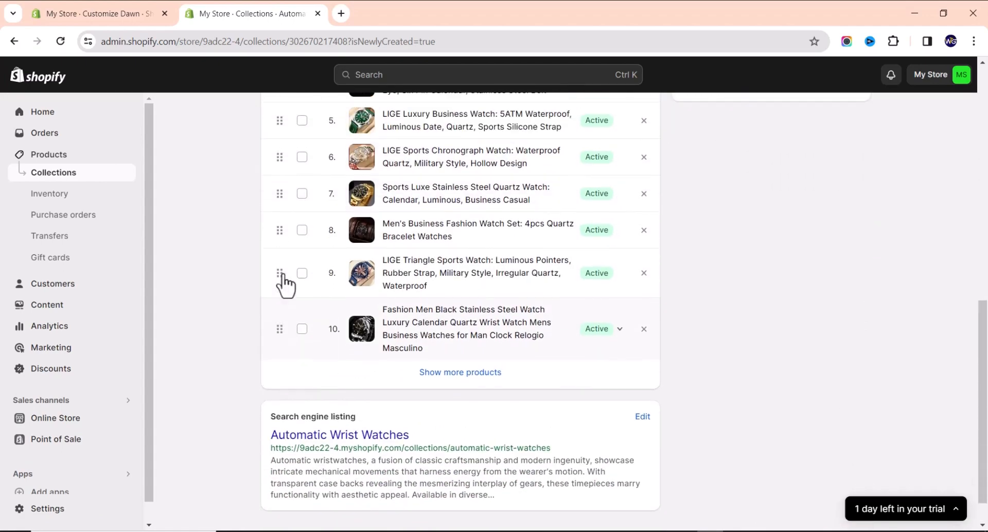
scroll(283, 309, up, 4)
drag(281, 309, 520, 273)
scroll(512, 278, up, 3)
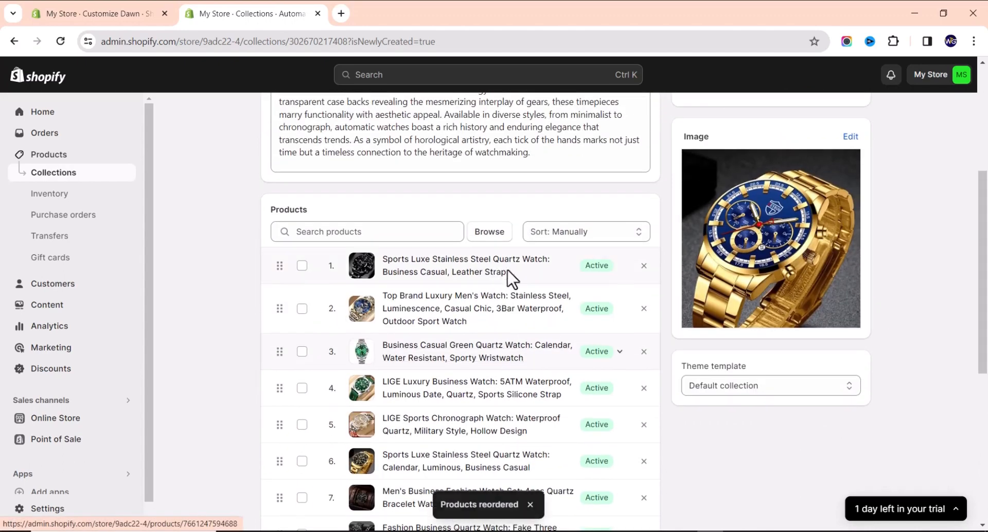
scroll(453, 360, down, 1)
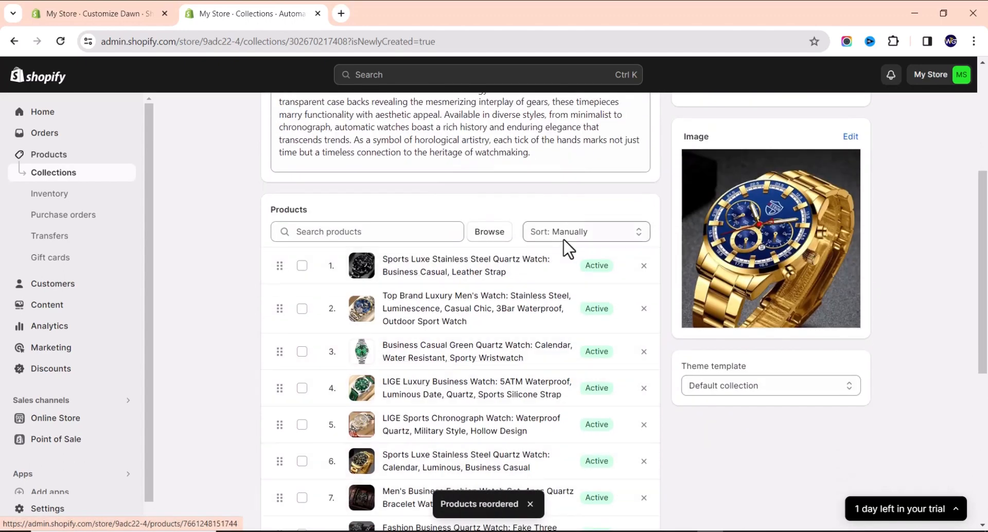
scroll(532, 252, down, 5)
scroll(731, 417, up, 10)
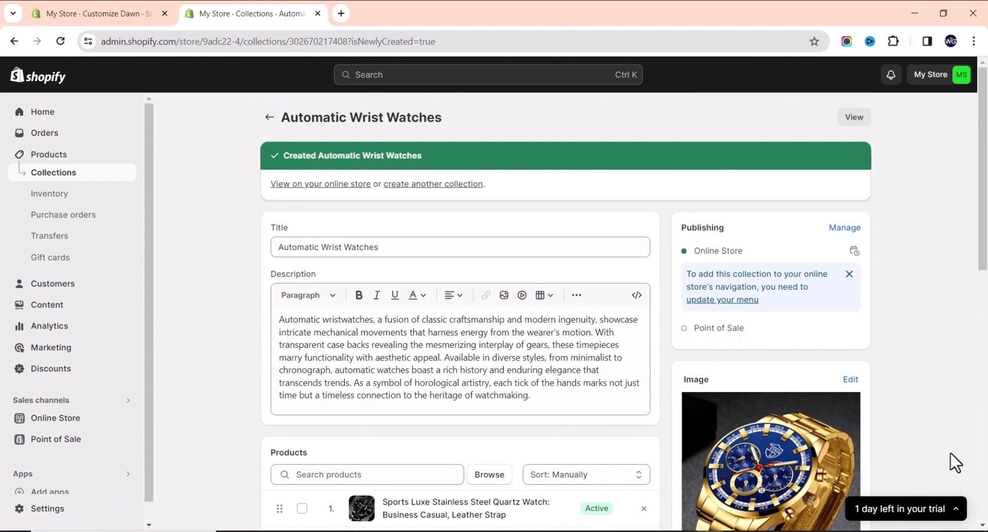
scroll(875, 417, down, 10)
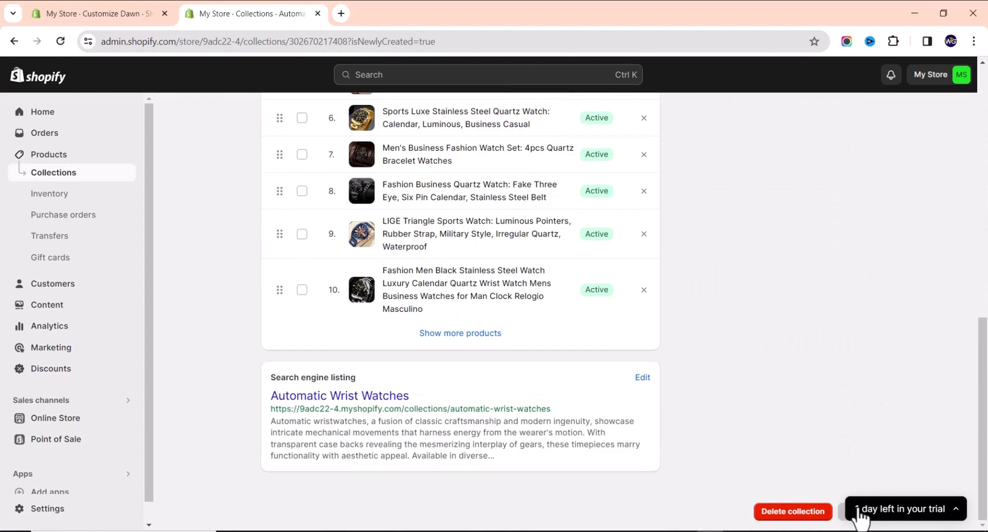
scroll(801, 426, up, 2)
scroll(797, 428, down, 2)
scroll(514, 375, up, 10)
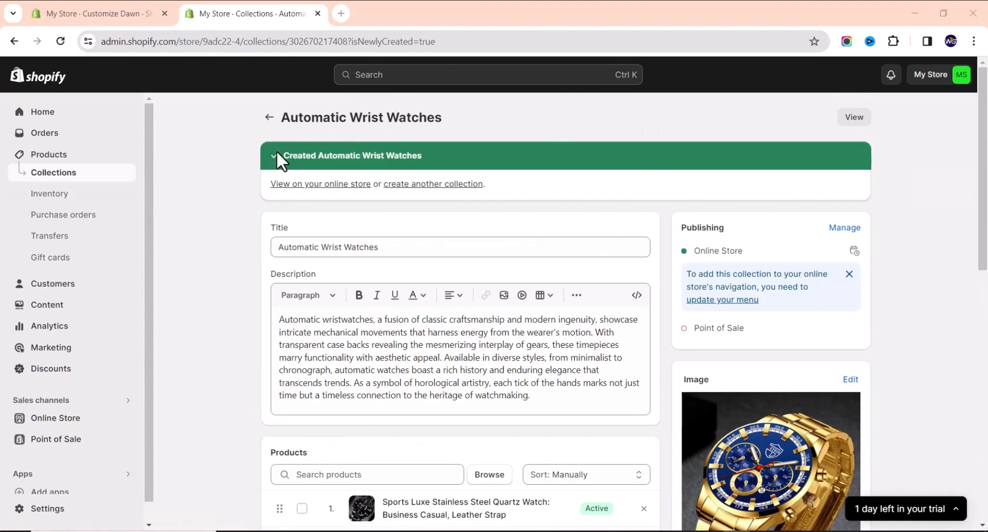
Back in Collections, create the Smart Watches and Quartz Wristwatches collections, then switch to the Dawn customizer.
click(268, 119)
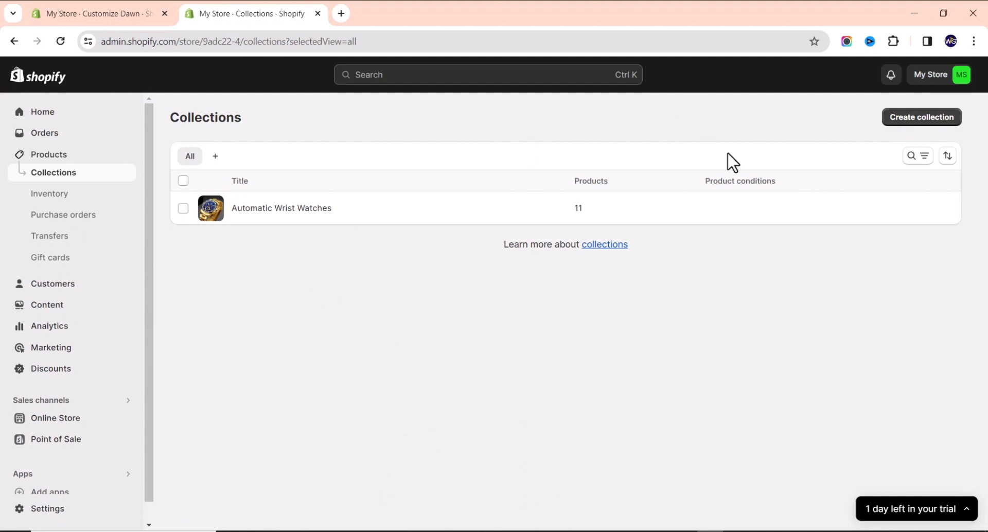
click(898, 122)
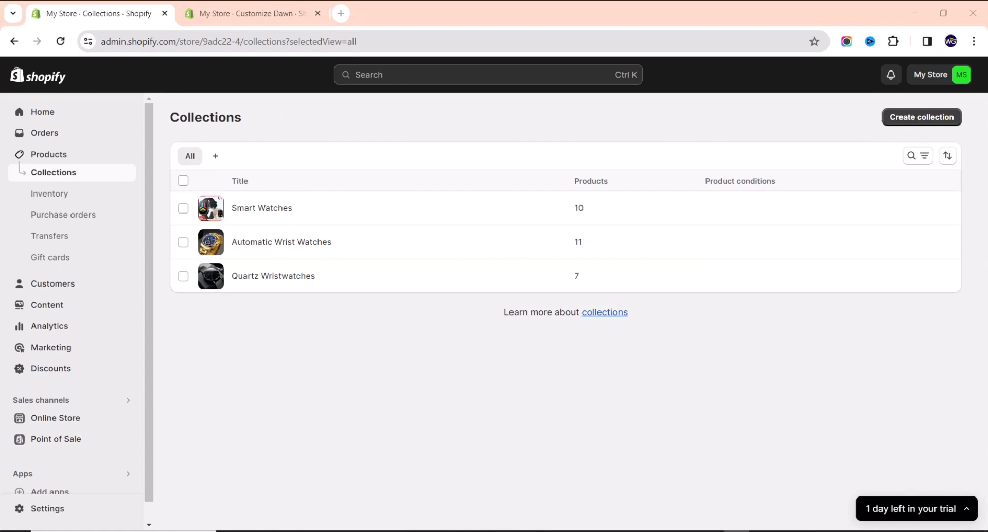
click(232, 19)
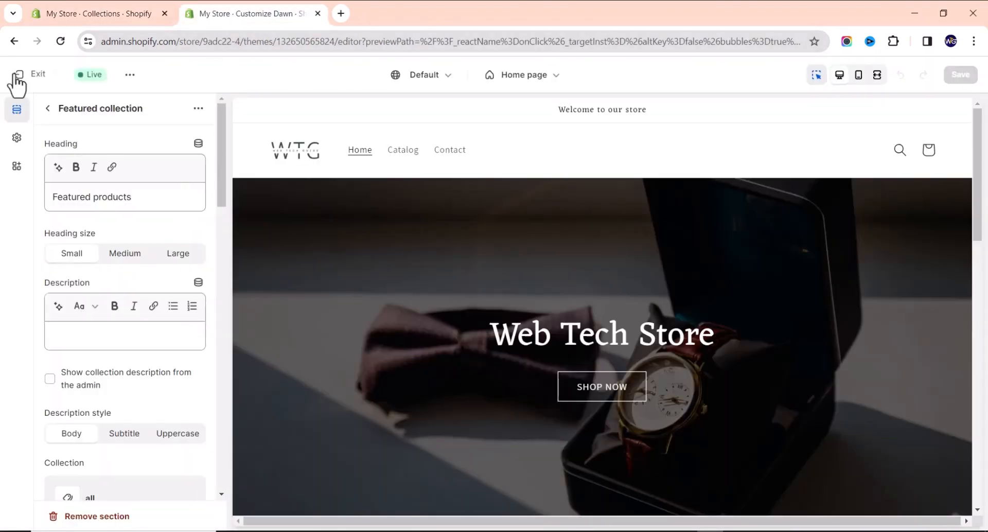
Inspect the Featured collection section's collection choice, then cancel so it keeps the 'all' collection.
click(48, 109)
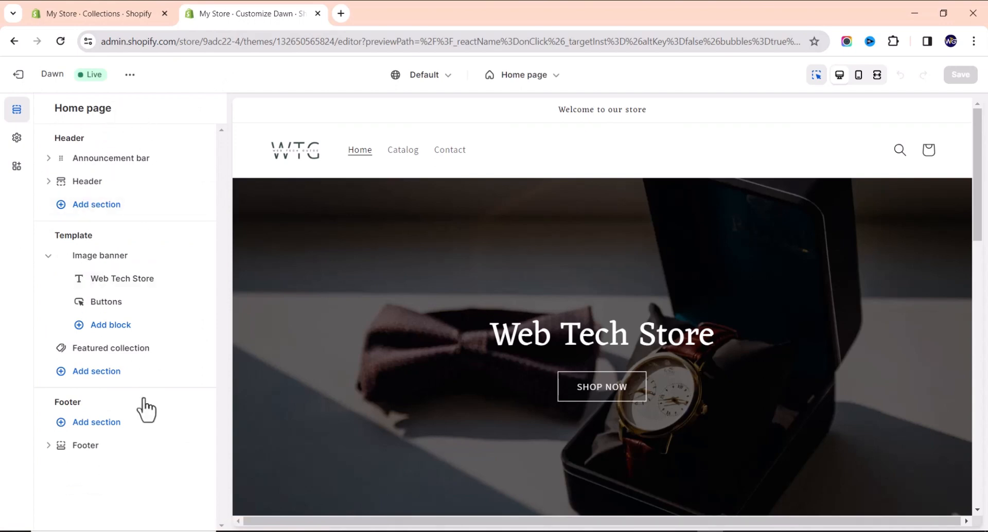
scroll(523, 211, down, 10)
scroll(520, 223, up, 8)
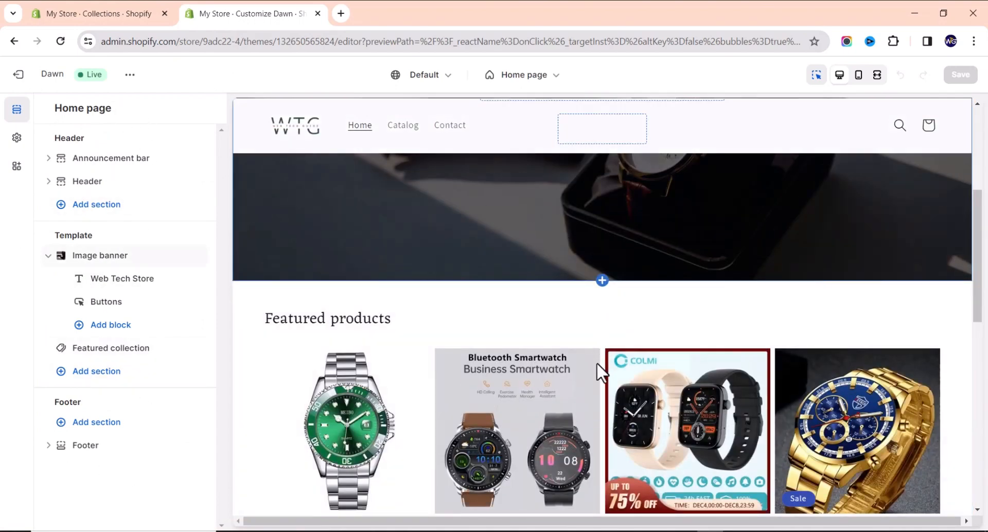
scroll(563, 351, down, 5)
scroll(542, 350, down, 3)
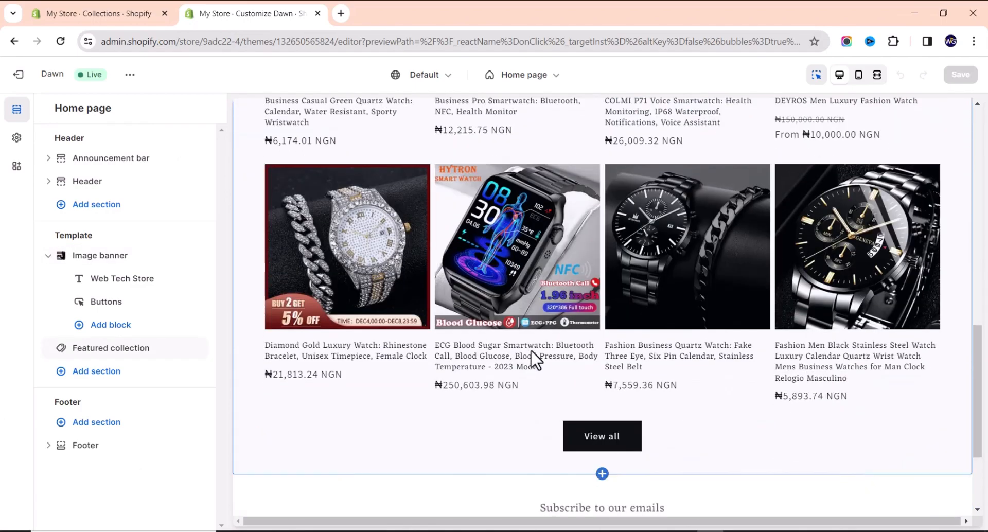
scroll(383, 185, up, 2)
scroll(584, 224, up, 3)
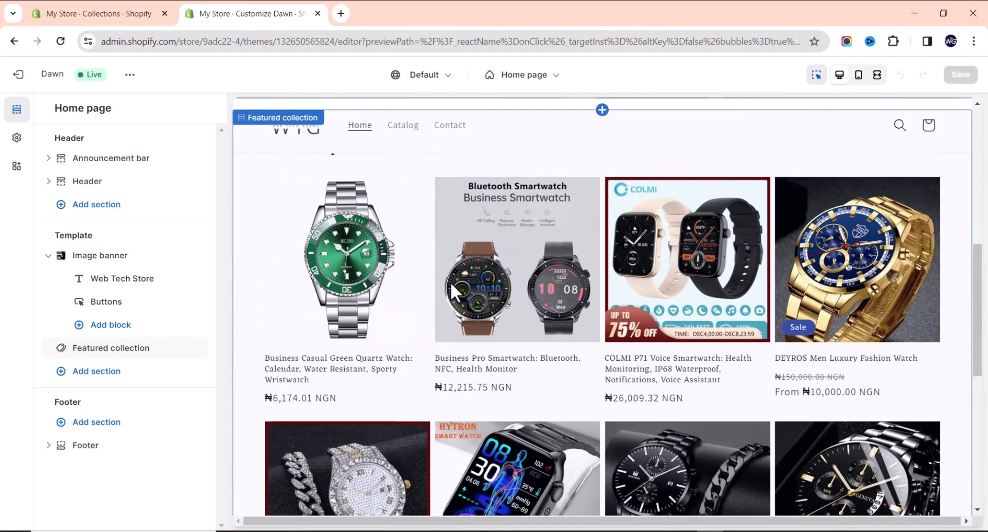
scroll(432, 293, up, 3)
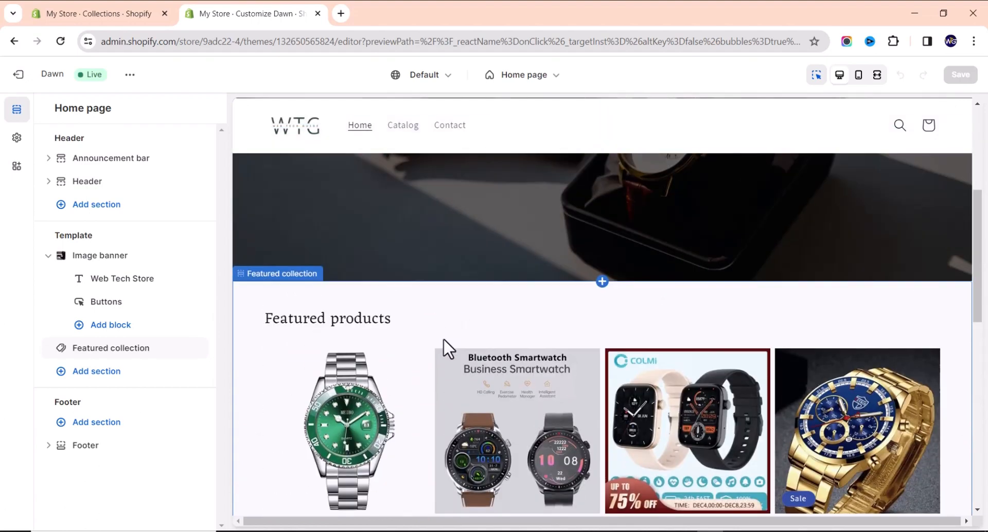
click(489, 322)
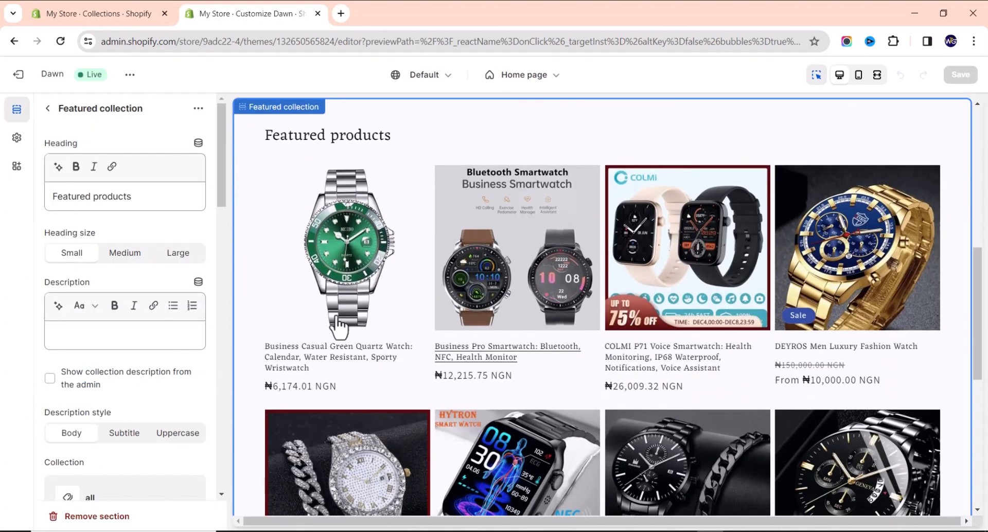
scroll(82, 381, down, 3)
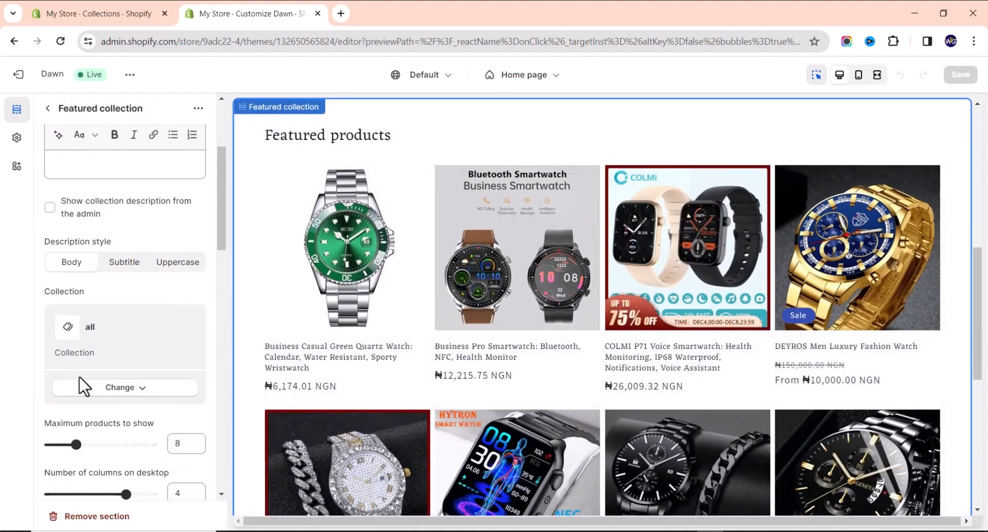
click(137, 393)
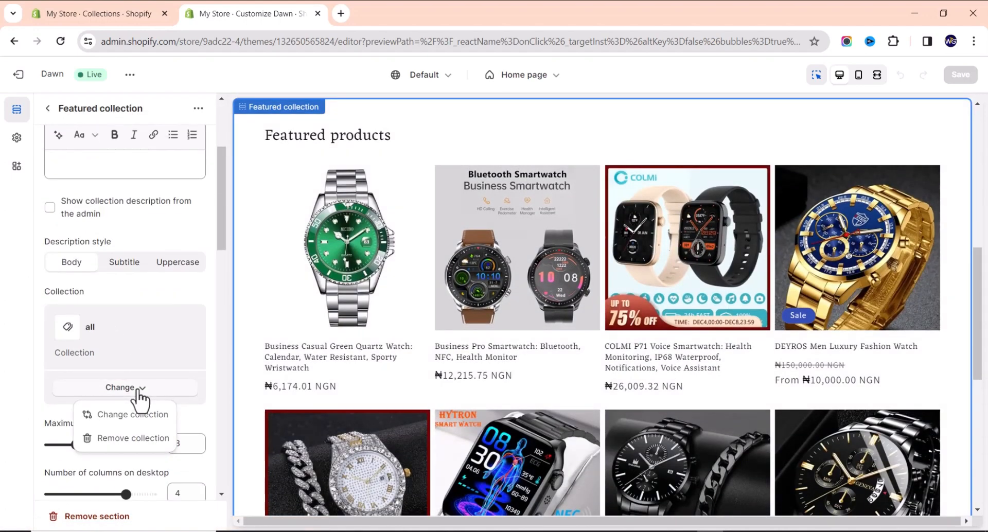
click(137, 415)
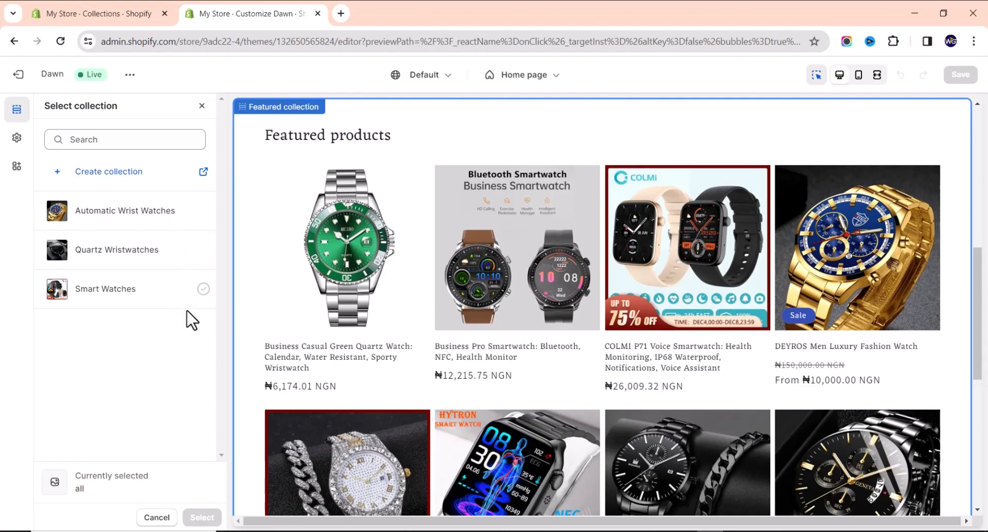
click(203, 106)
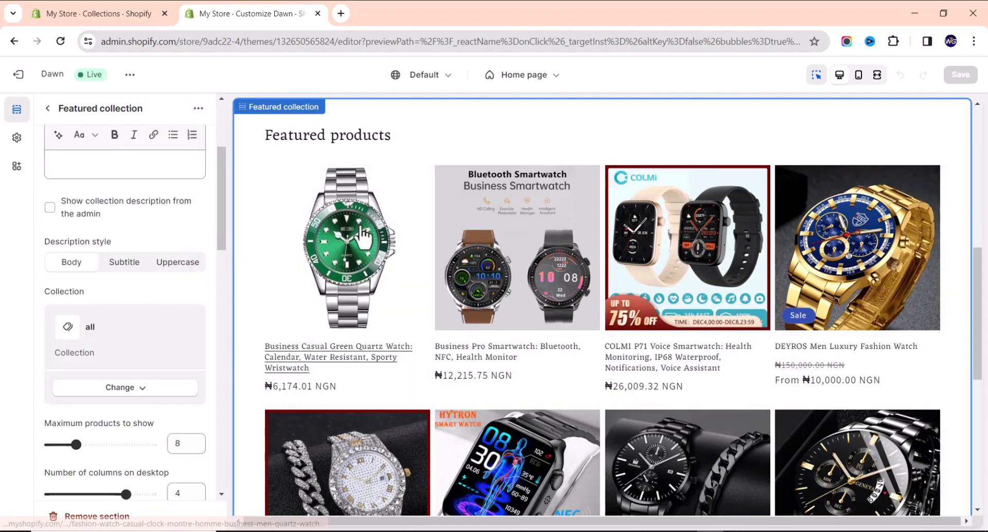
scroll(177, 271, up, 3)
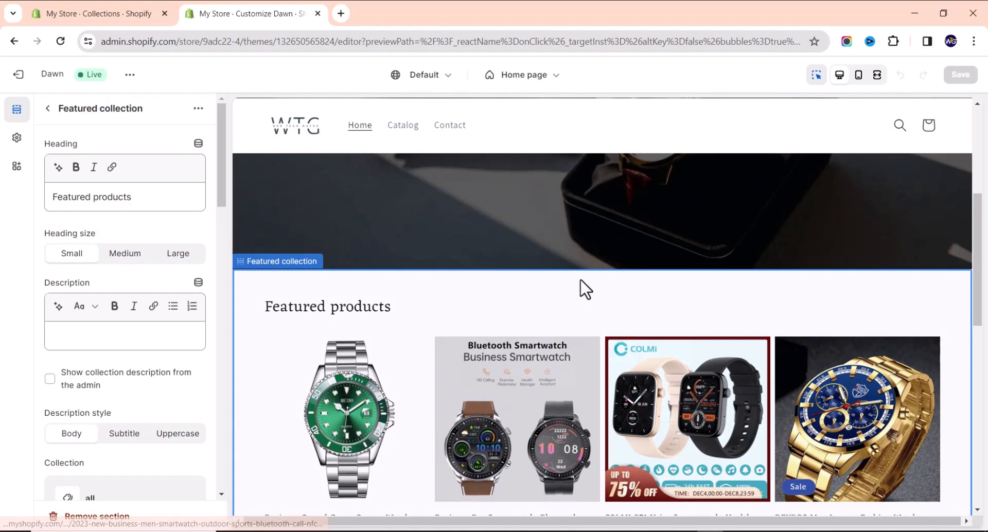
scroll(570, 289, up, 2)
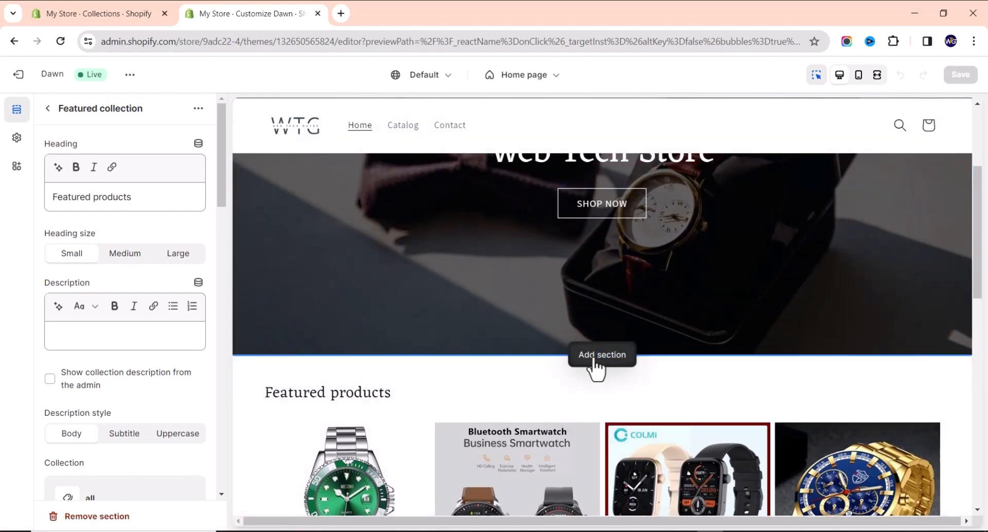
Insert a Collection list section below the image banner, keeping 3 columns on desktop.
click(596, 360)
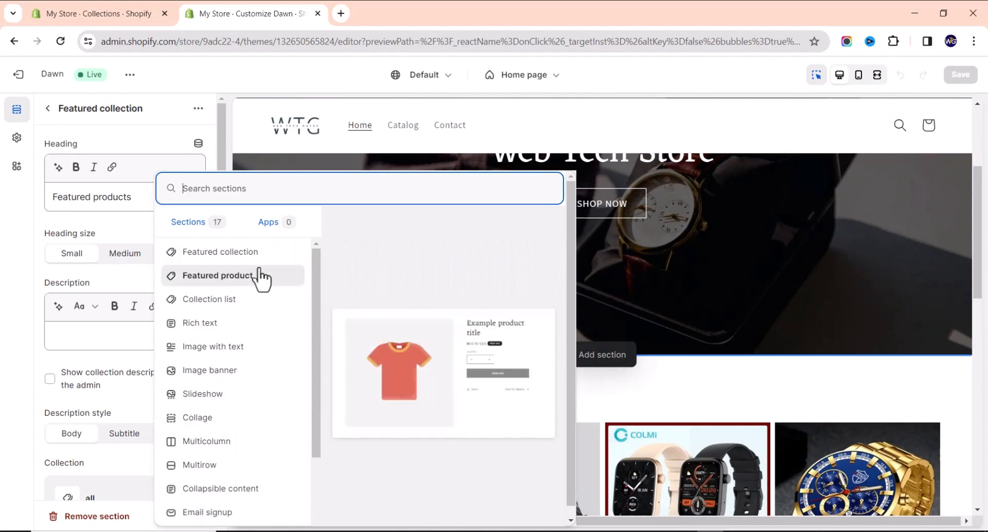
click(238, 301)
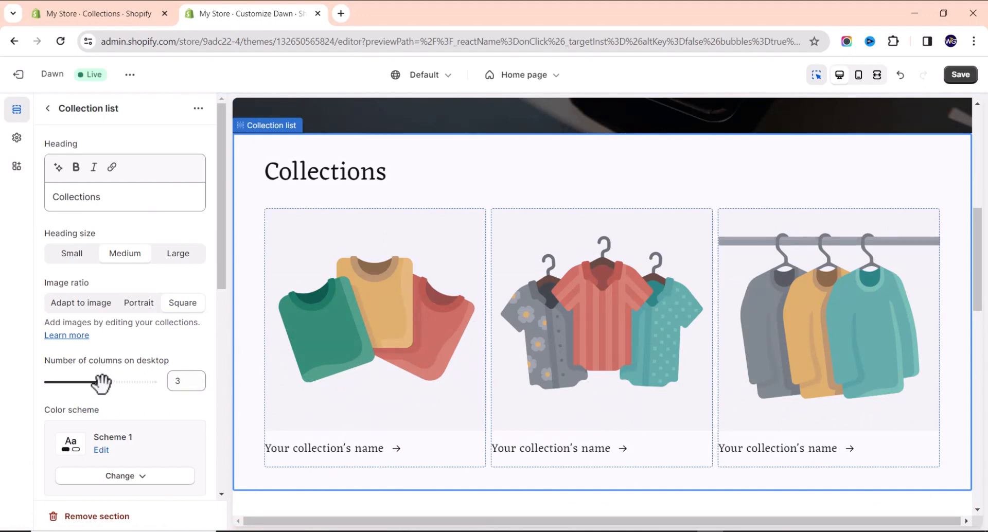
drag(102, 383, 146, 382)
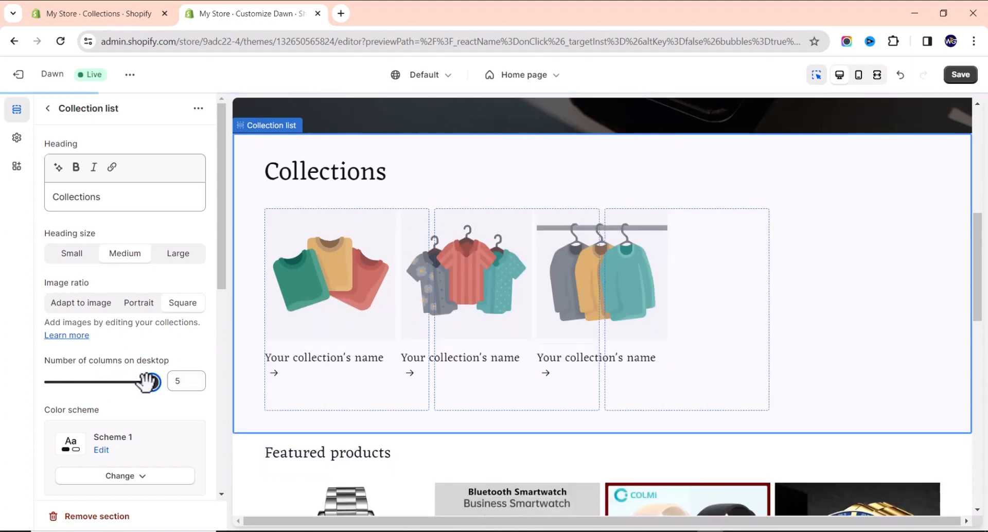
drag(146, 381, 102, 387)
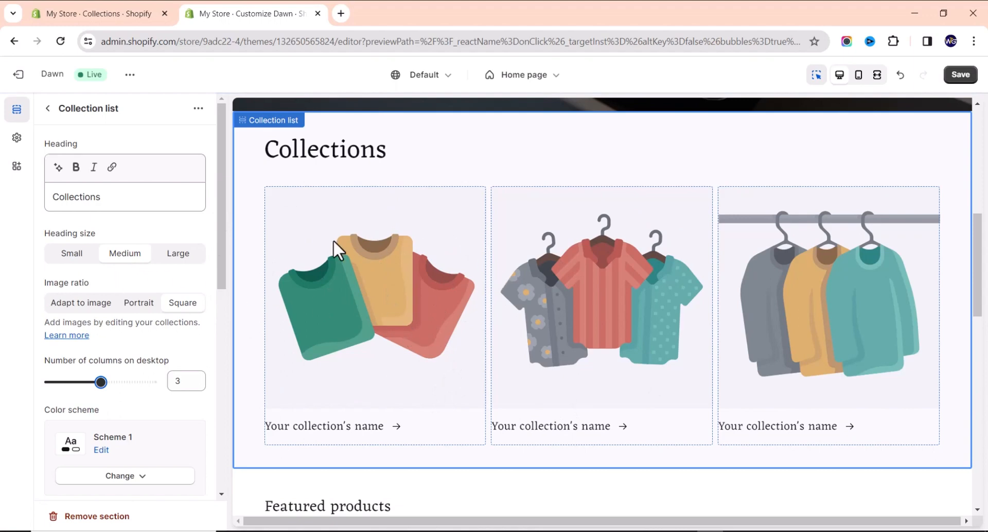
scroll(193, 286, down, 7)
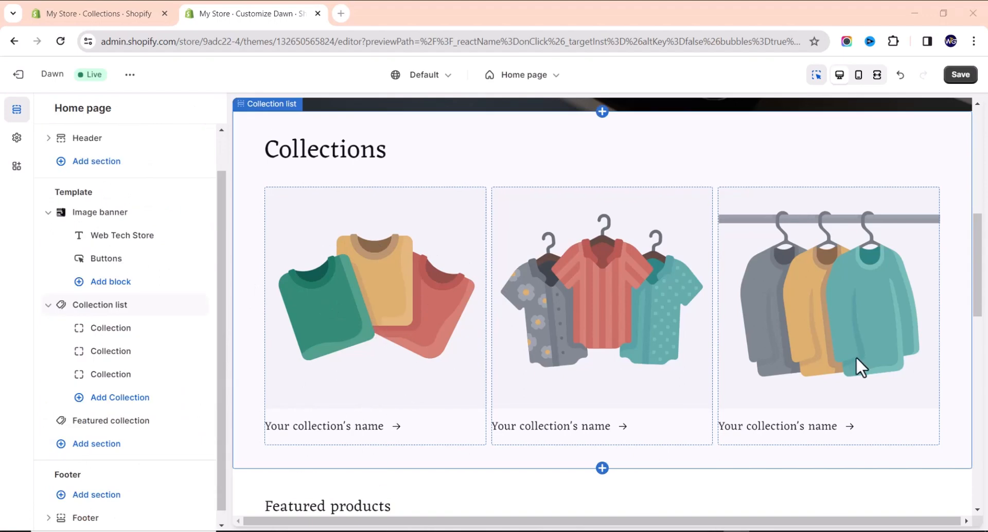
Assign Automatic Wrist Watches, Quartz Wristwatches and Smart Watches to the three collection cards.
click(378, 271)
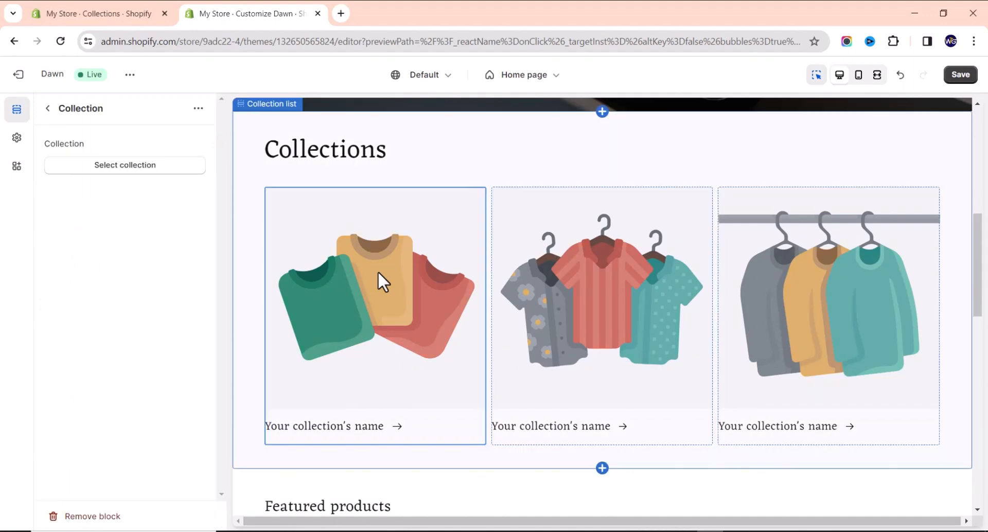
click(155, 166)
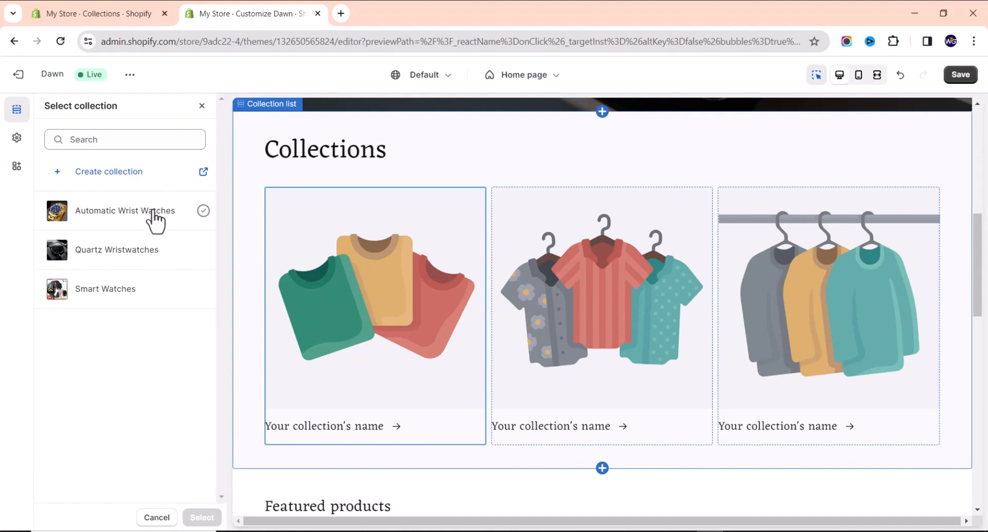
click(154, 215)
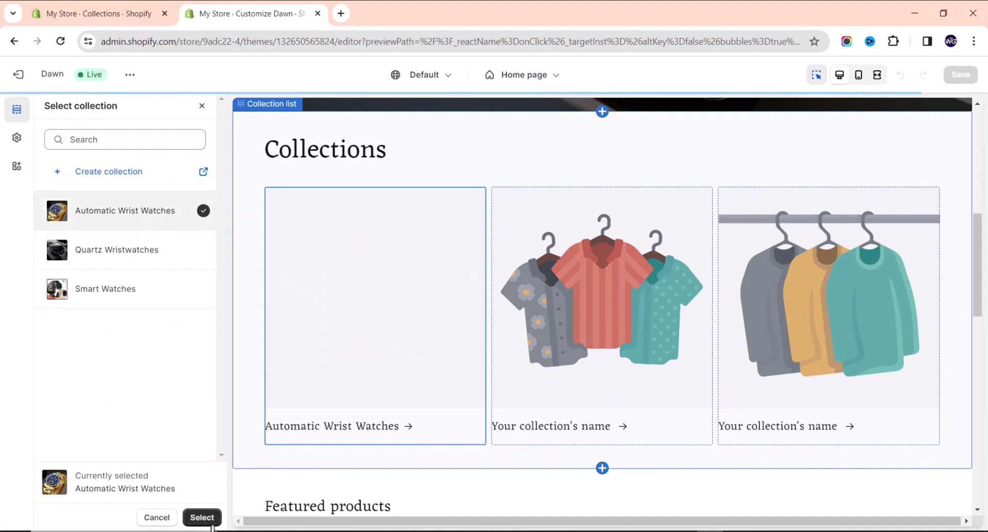
click(208, 519)
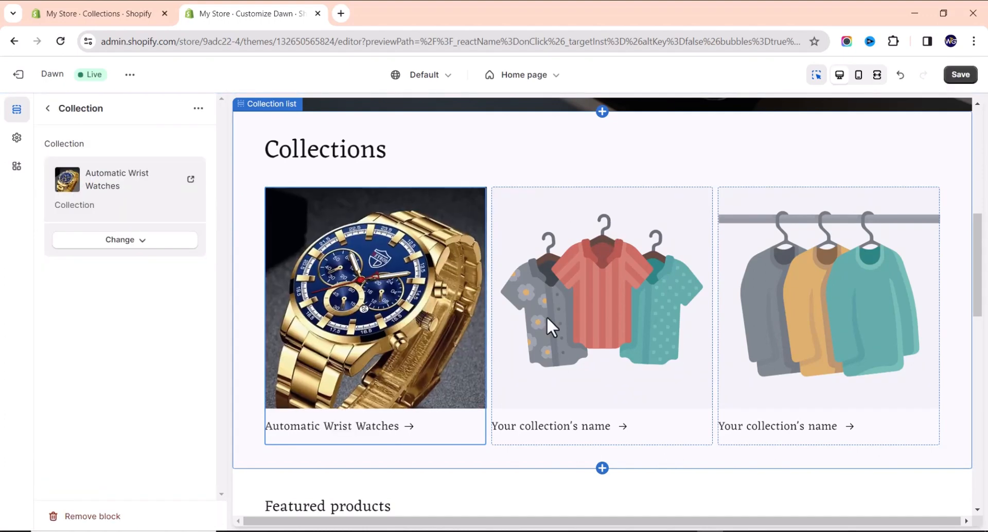
click(603, 295)
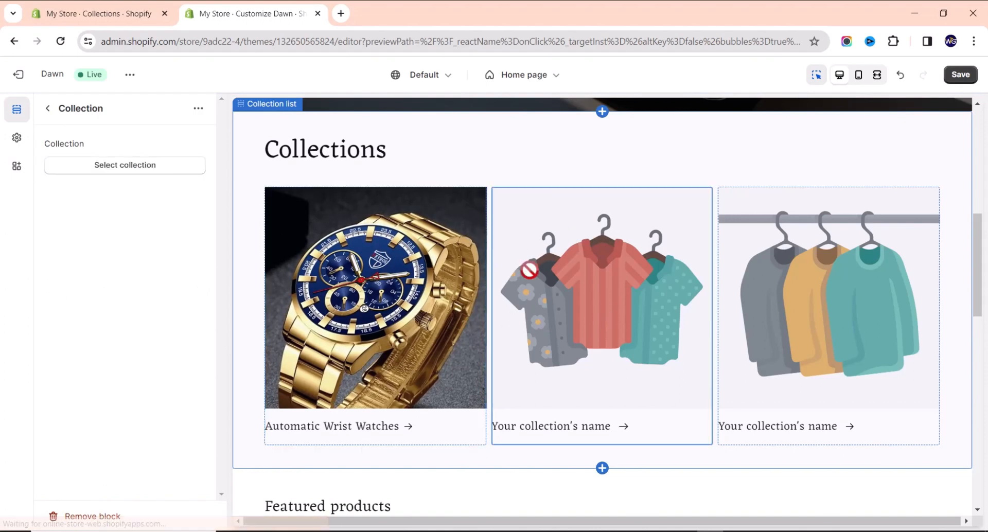
click(129, 166)
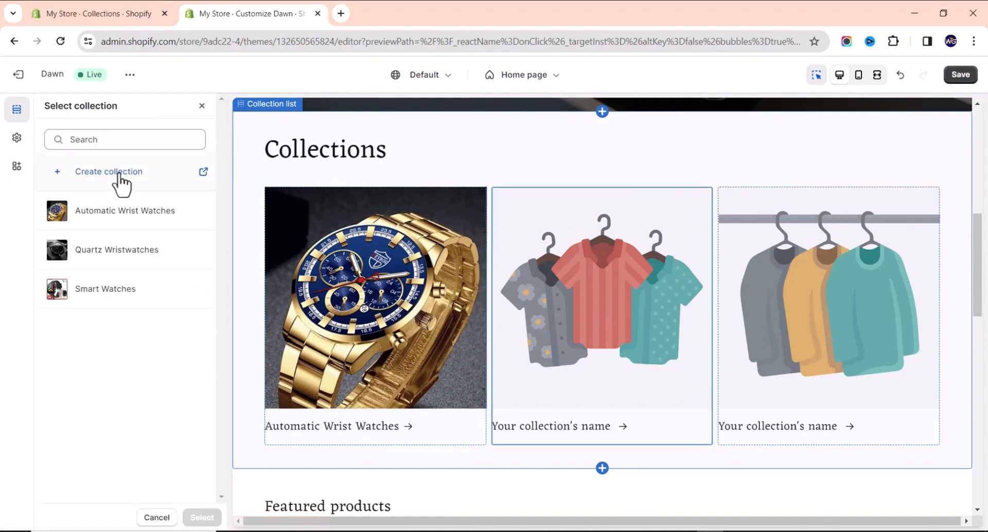
click(123, 267)
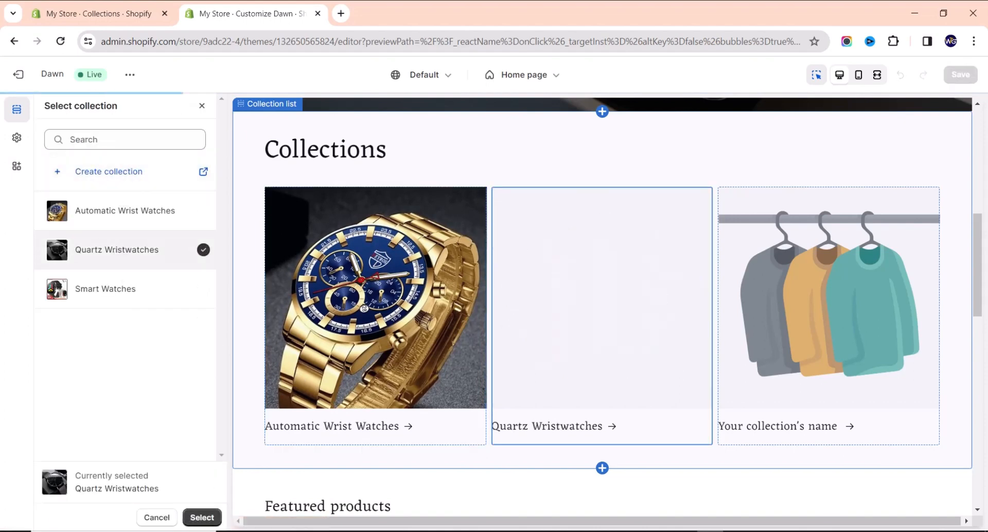
click(202, 518)
click(856, 364)
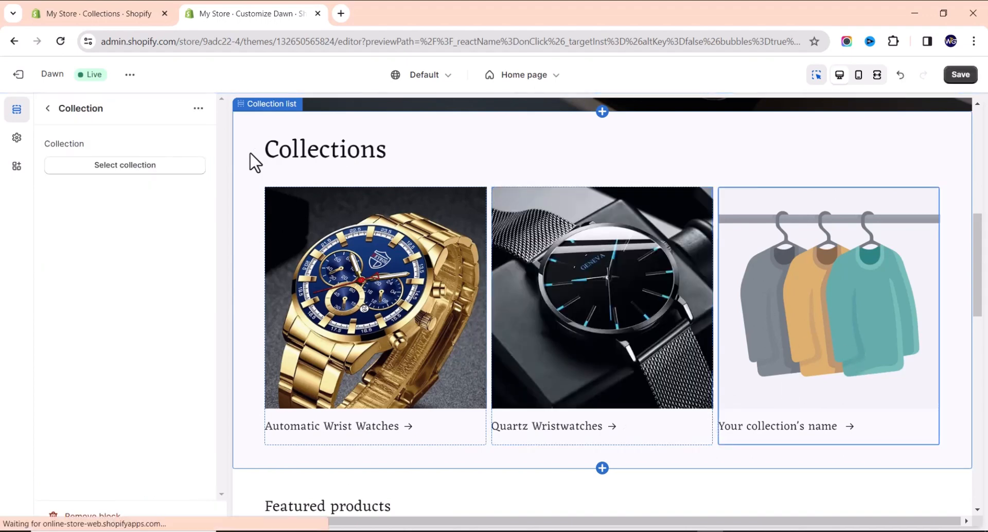
click(119, 184)
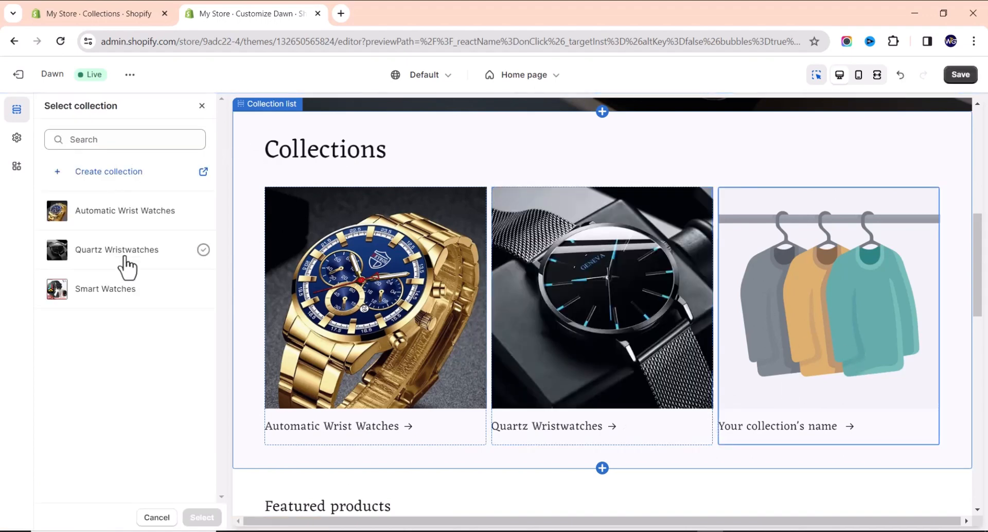
click(110, 291)
click(201, 517)
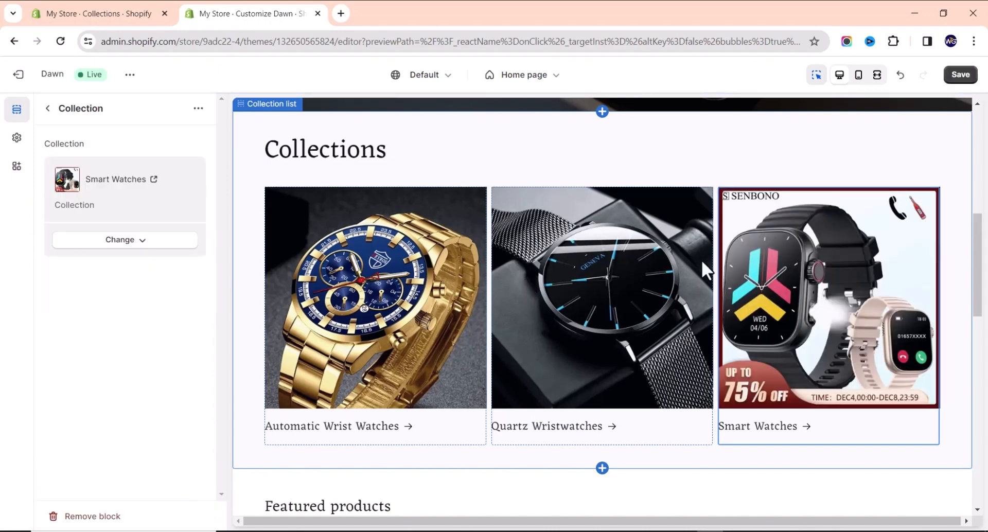
click(48, 109)
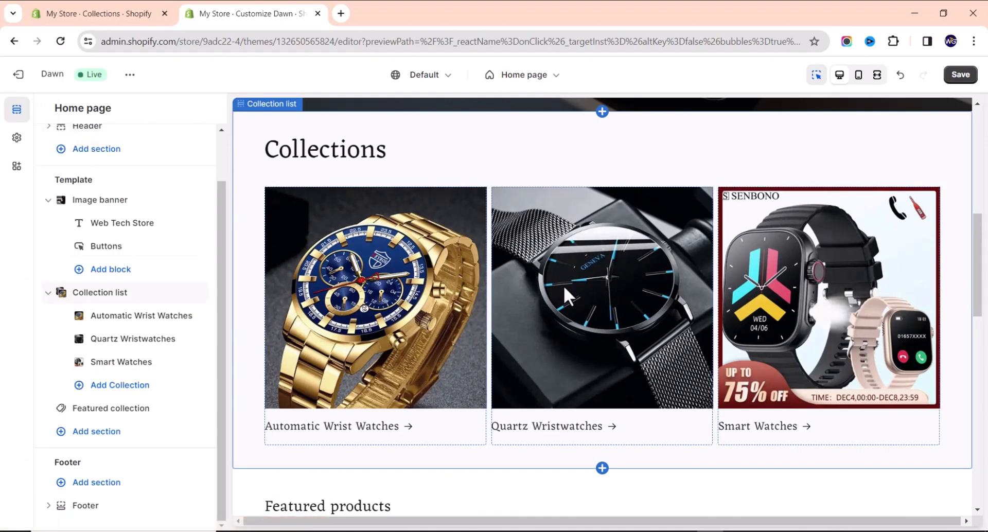
Try 2 columns for the Collection list section, then set it back to 3.
click(652, 170)
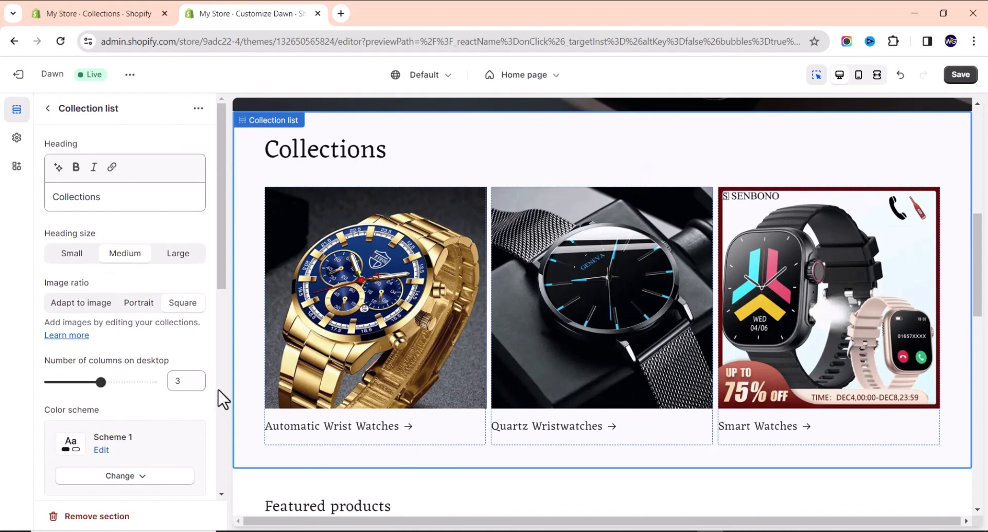
drag(96, 382, 77, 382)
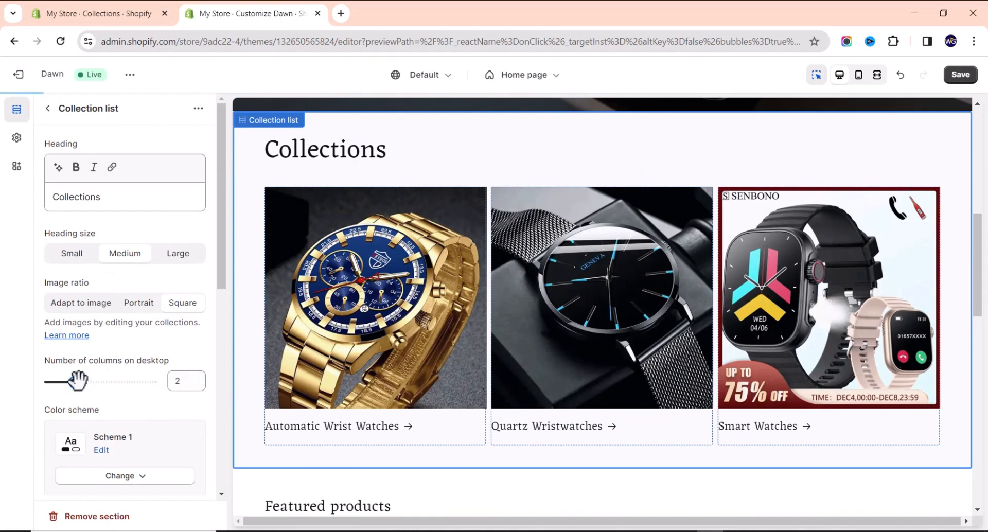
scroll(570, 421, down, 5)
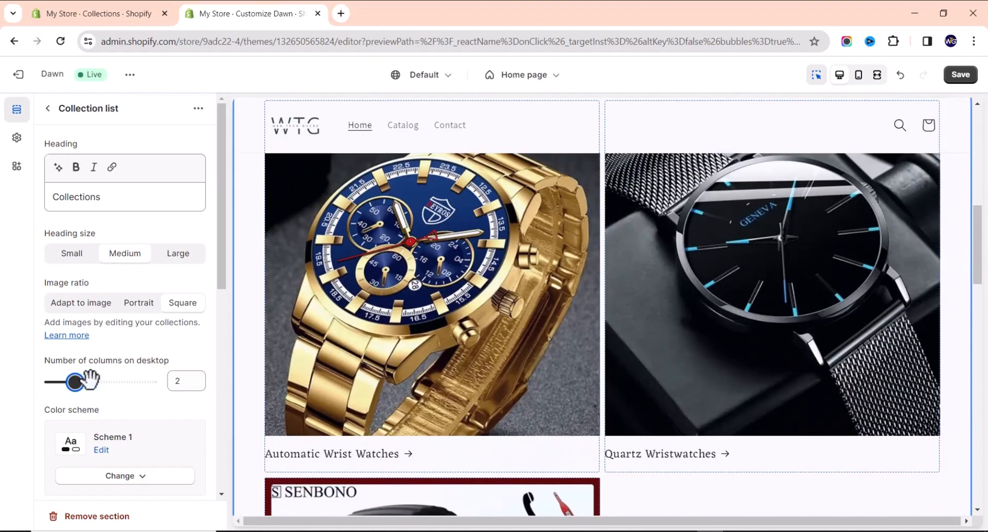
drag(89, 381, 101, 381)
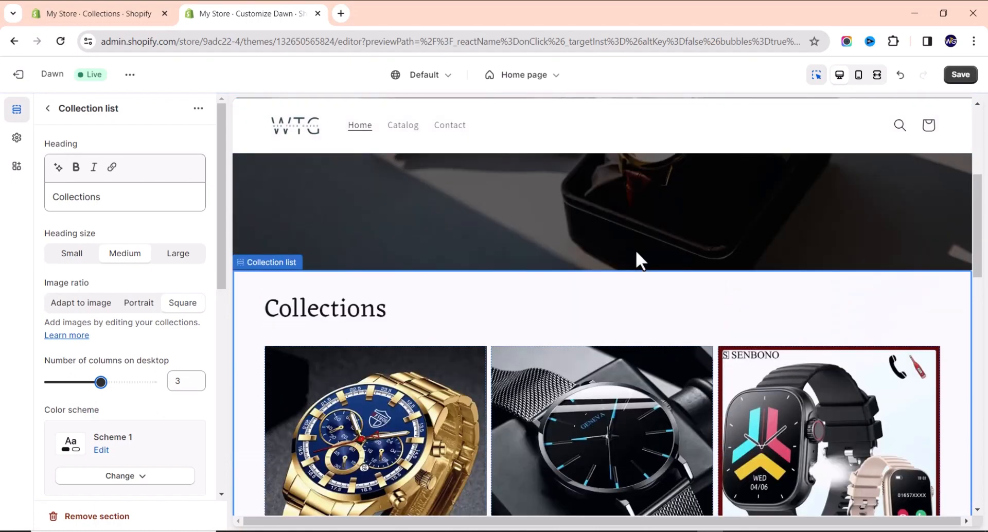
scroll(638, 304, down, 2)
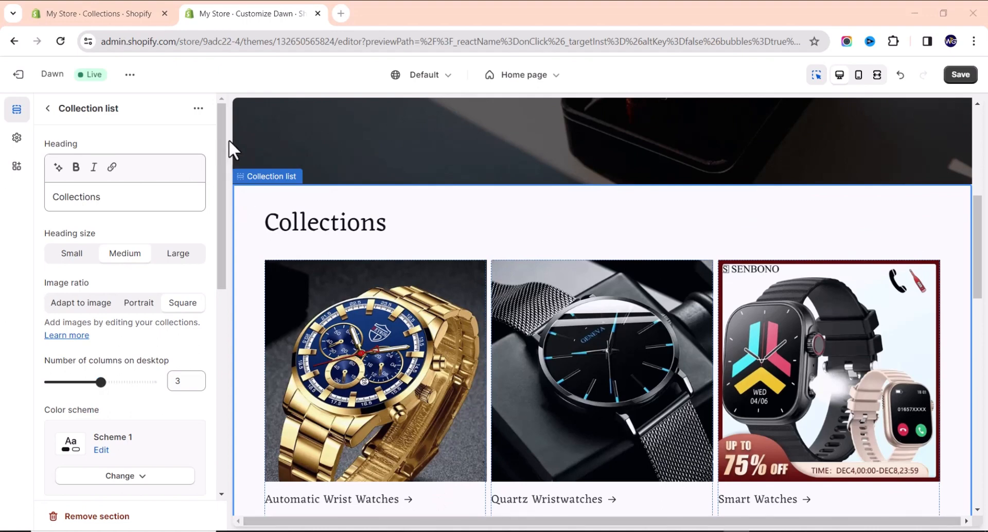
scroll(546, 288, down, 2)
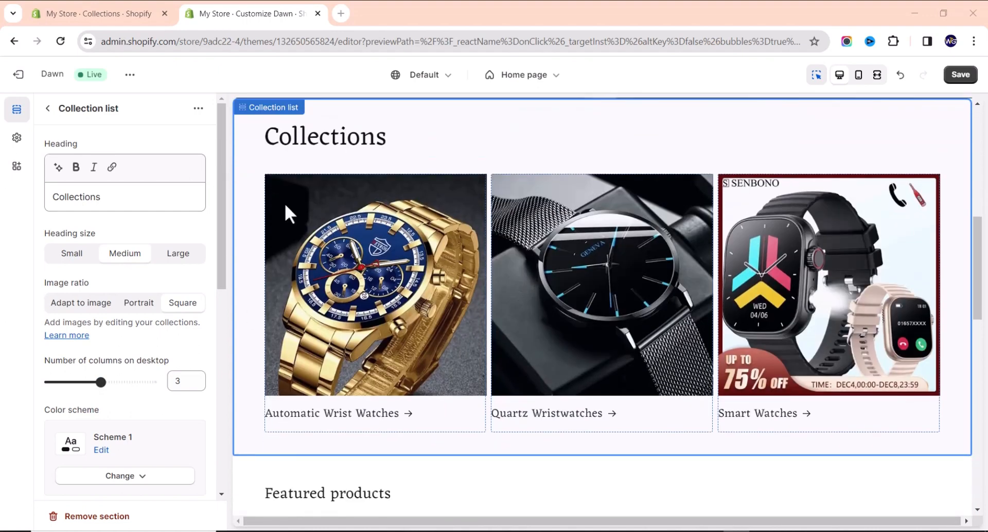
Duplicate the Collection list section, delete the copy, and reselect the original Collections section.
click(199, 109)
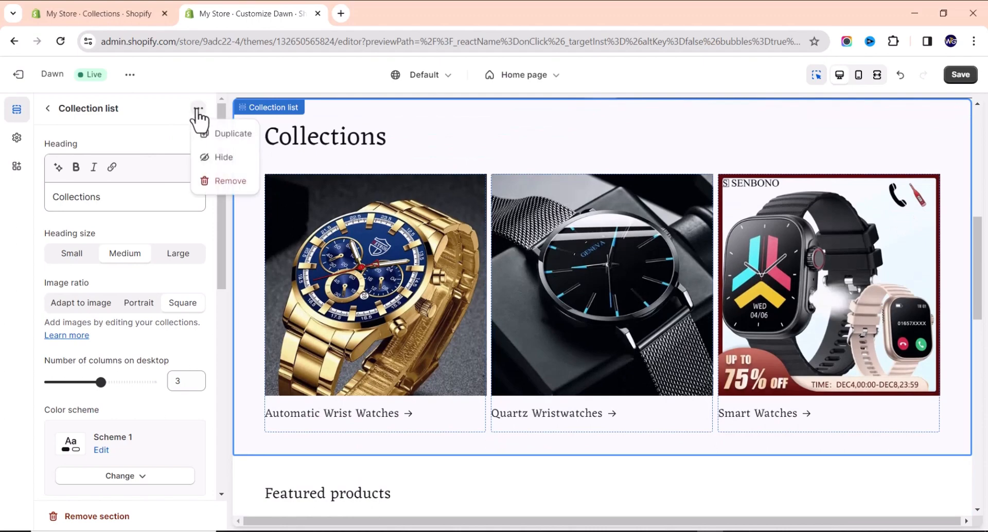
click(222, 135)
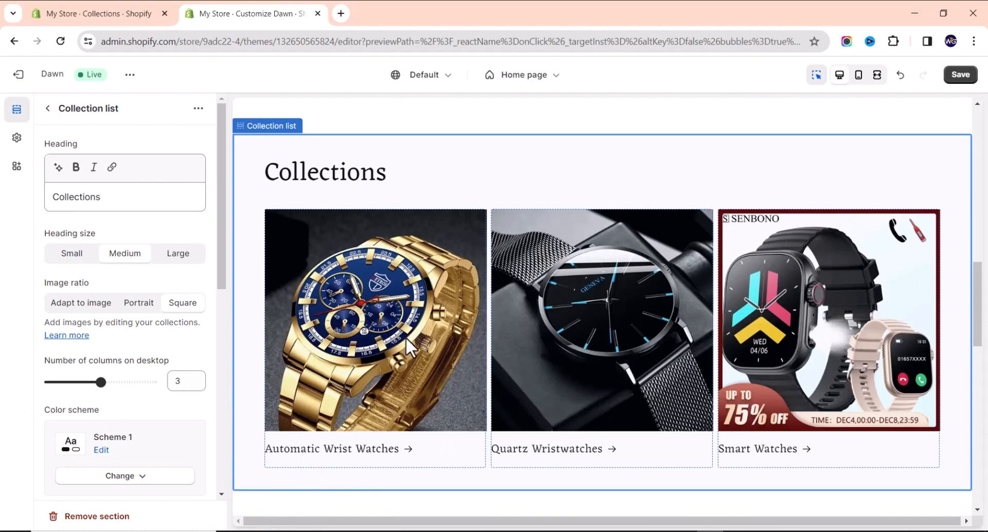
click(93, 516)
scroll(533, 322, up, 7)
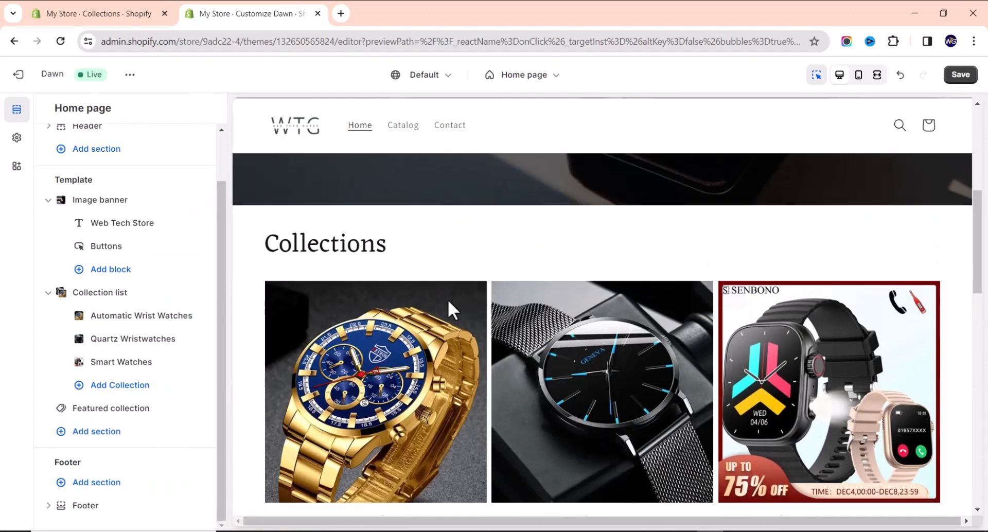
scroll(446, 299, down, 3)
scroll(377, 254, up, 3)
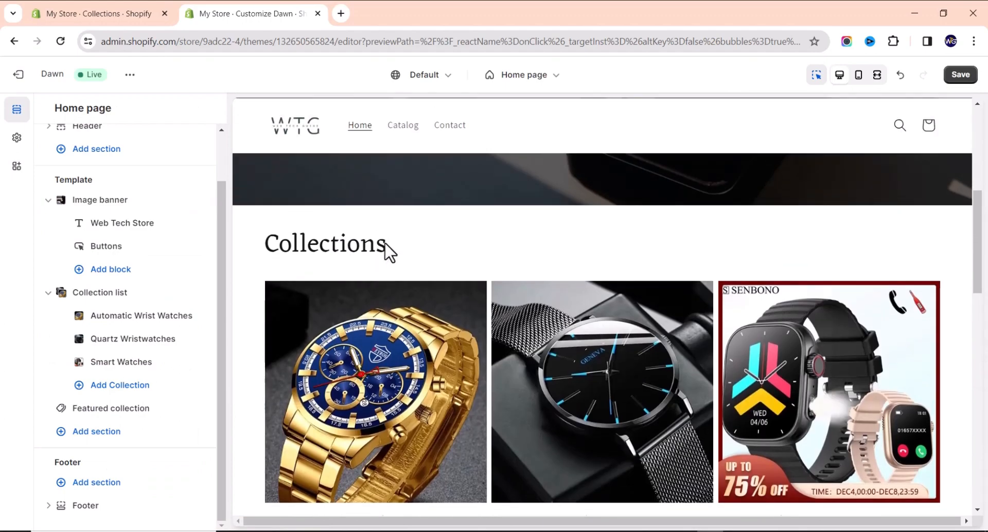
click(346, 242)
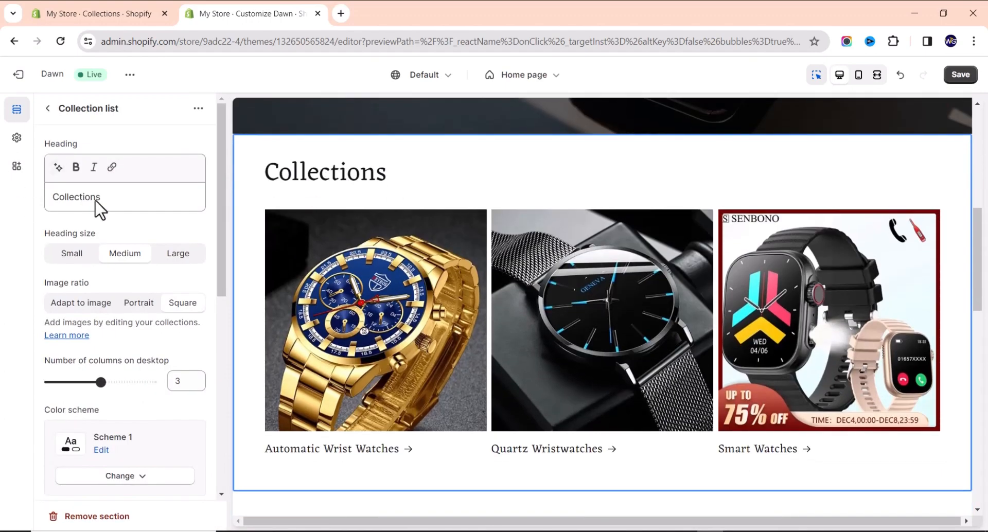
Replace the Collection list heading 'Collections' with 'Shop Our Luxury Watches'.
click(115, 199)
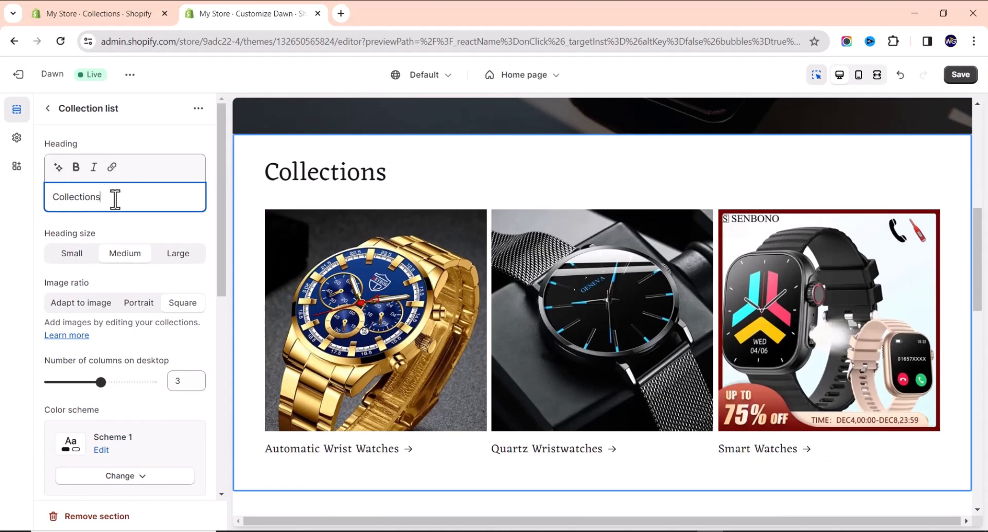
double_click(114, 198)
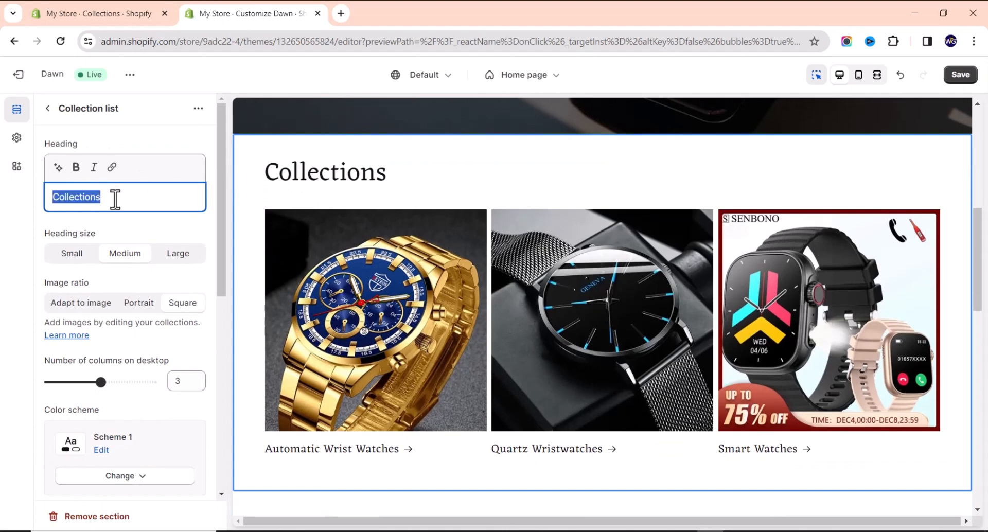
text(Shop Our)
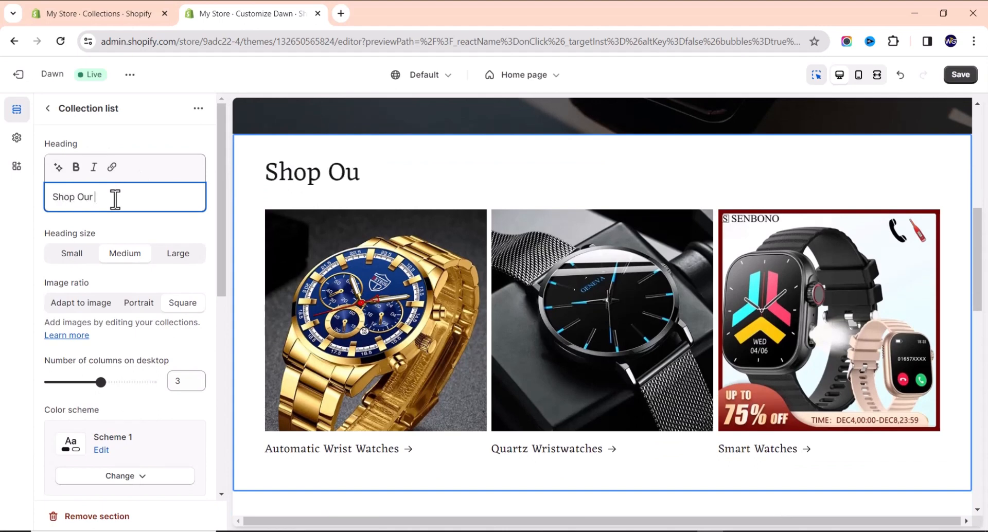
text( Luxu)
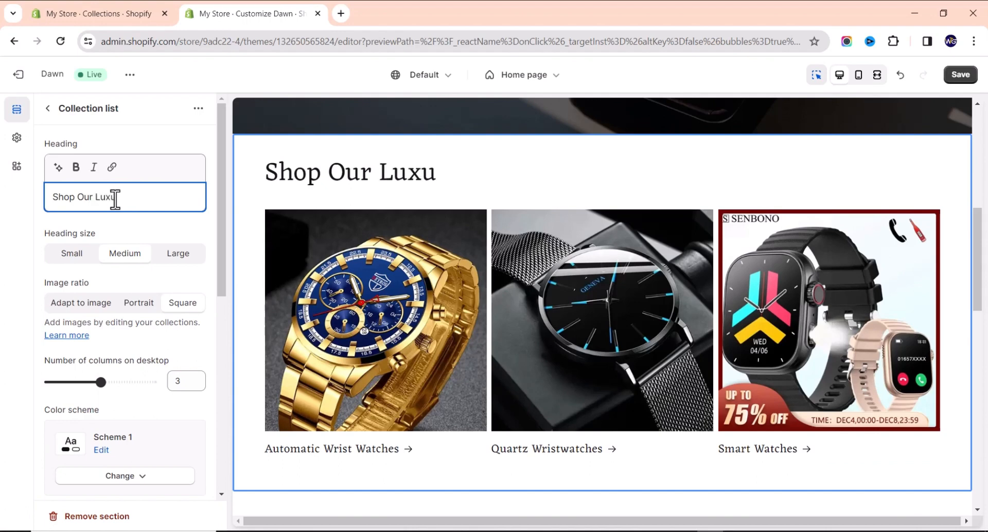
text(ry Watches)
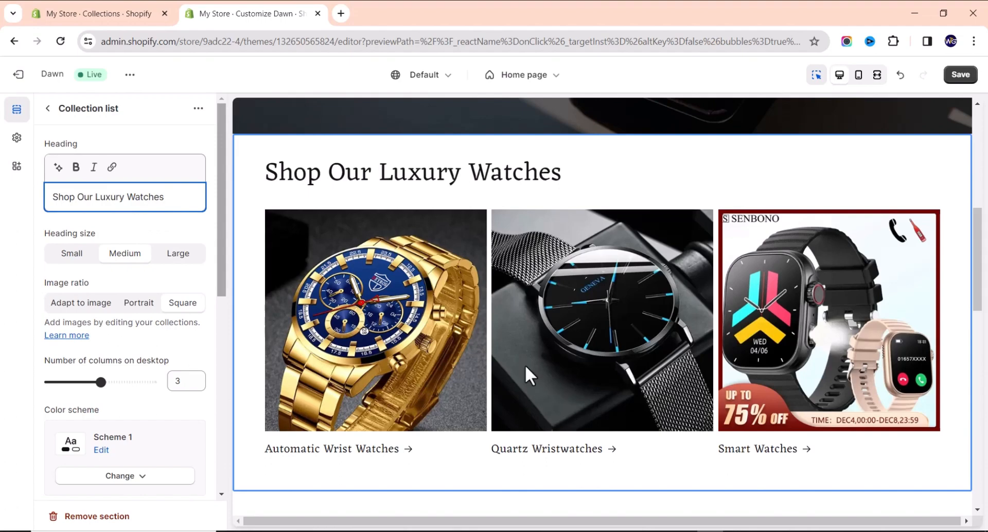
scroll(535, 366, up, 10)
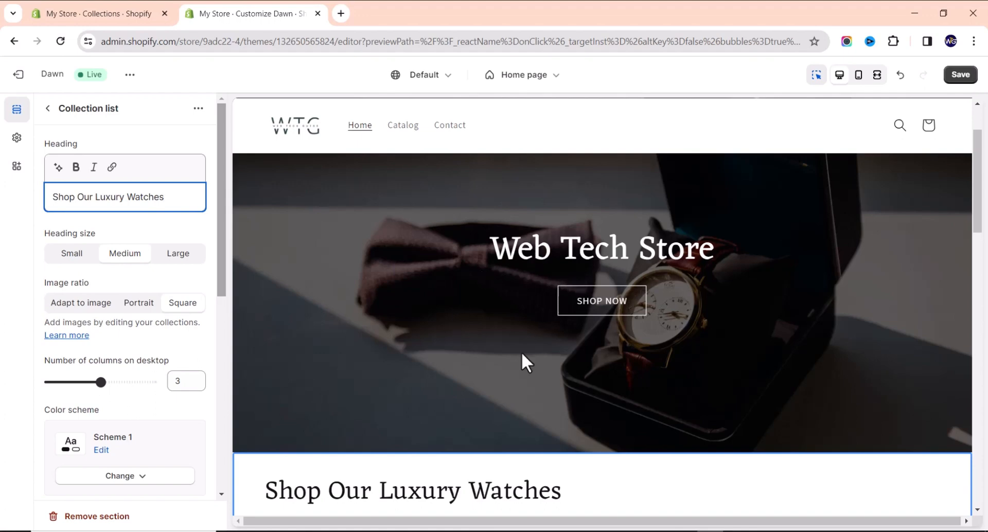
scroll(525, 360, down, 2)
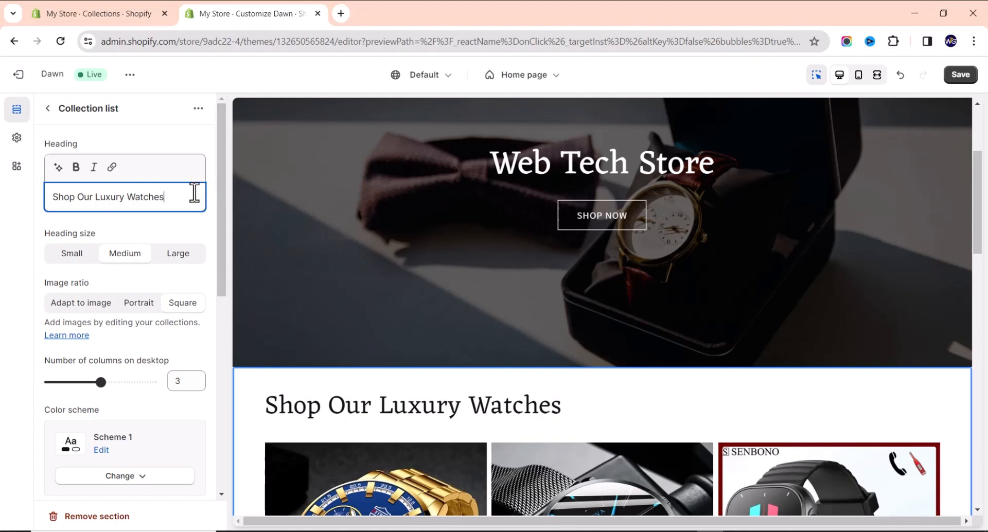
Delete the 'Shop Our Luxury Watches' heading text from the collection list.
scroll(595, 267, up, 2)
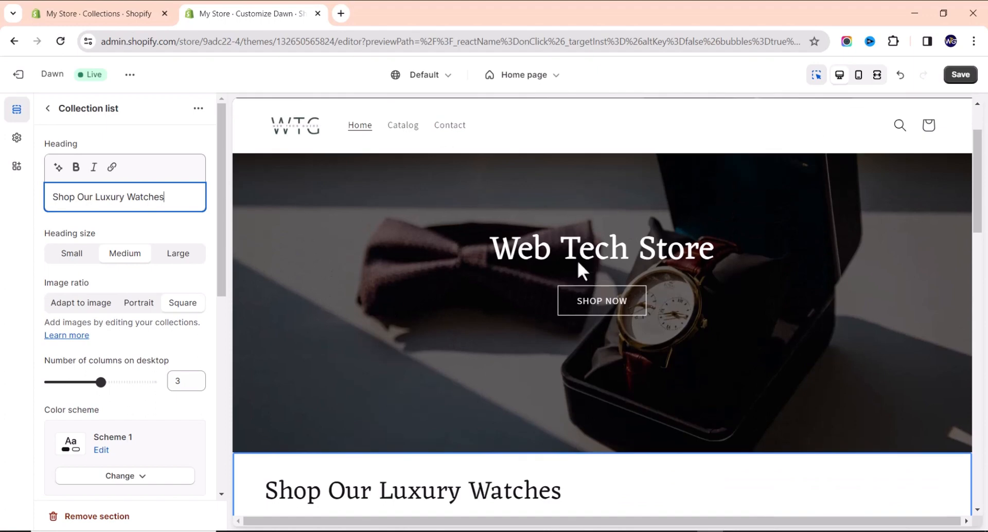
scroll(458, 425, down, 2)
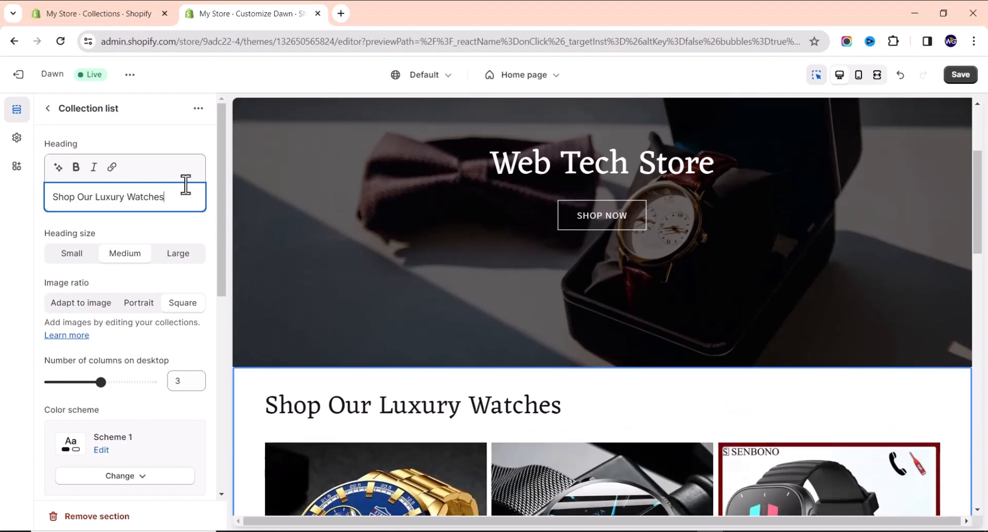
drag(175, 197, 7, 205)
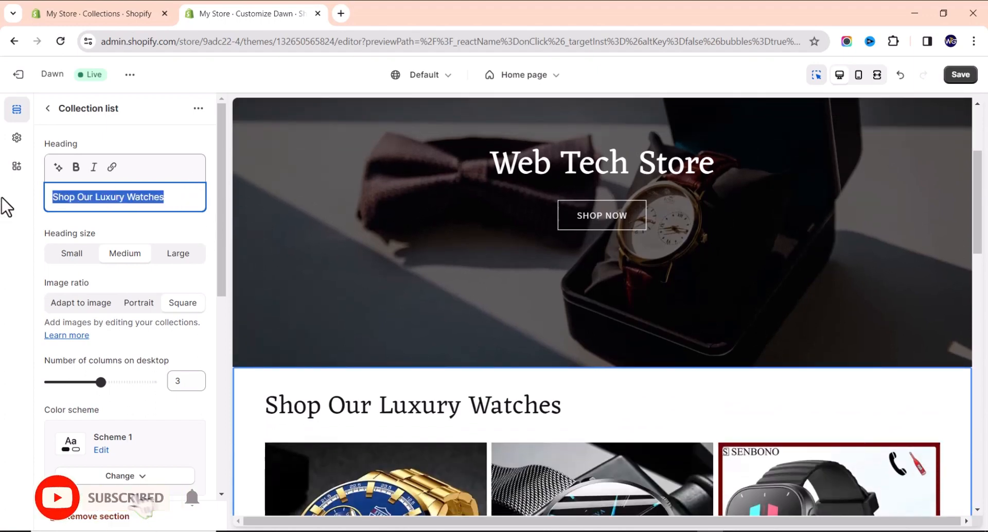
key(BackSpace)
Save the home page with the collection list now untitled.
scroll(604, 246, down, 5)
scroll(605, 246, up, 5)
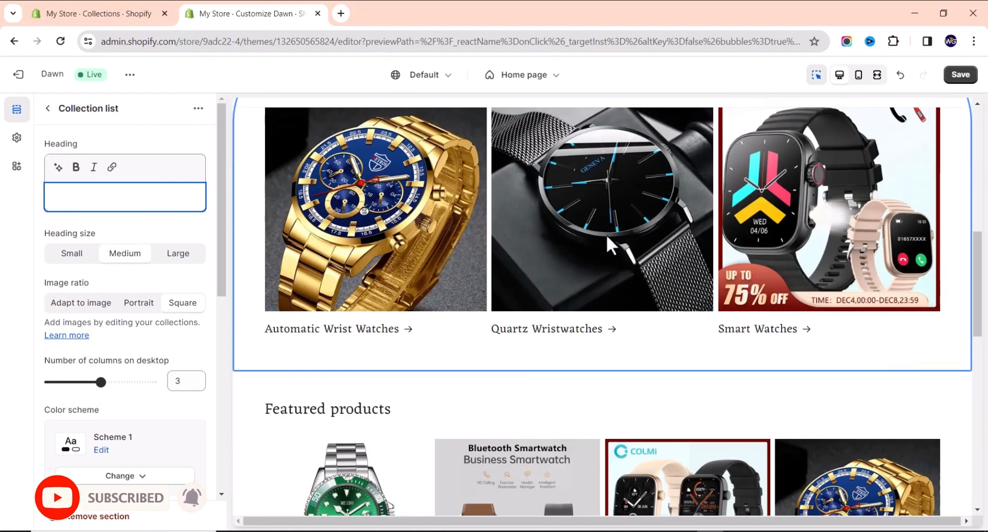
scroll(545, 346, down, 3)
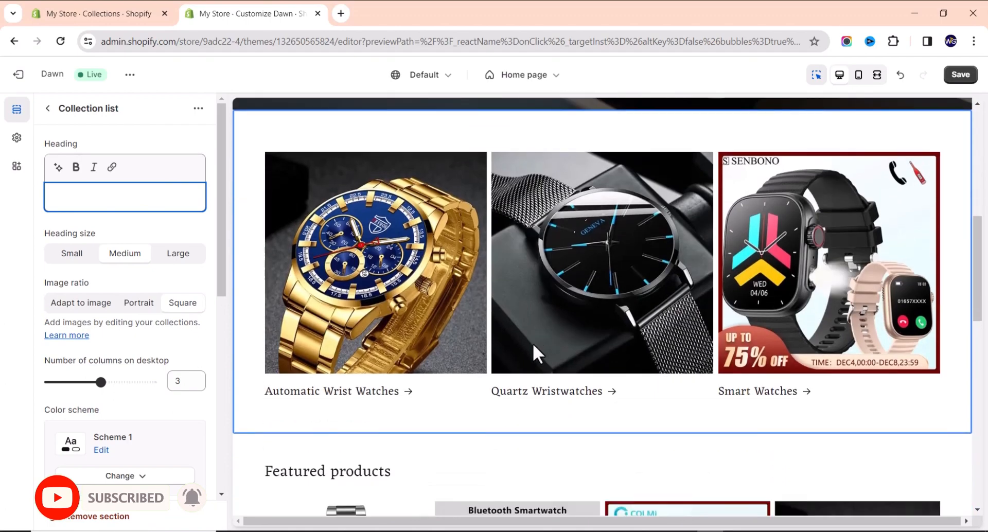
scroll(532, 344, up, 3)
scroll(574, 243, down, 2)
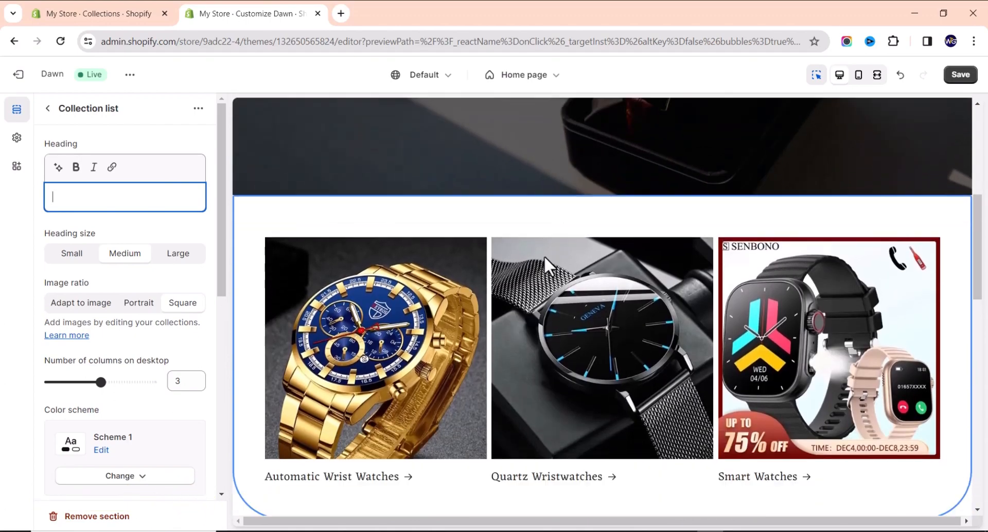
scroll(545, 255, up, 2)
scroll(543, 255, down, 2)
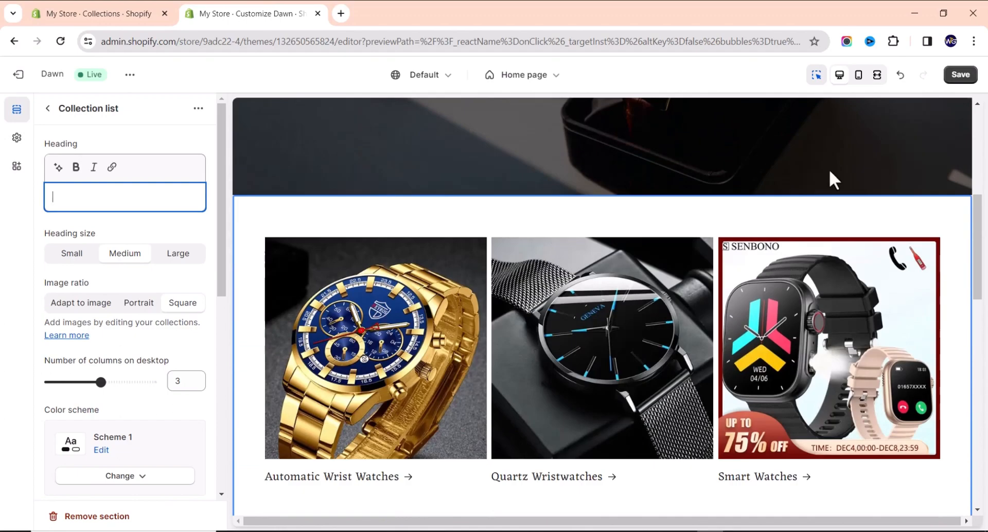
click(960, 78)
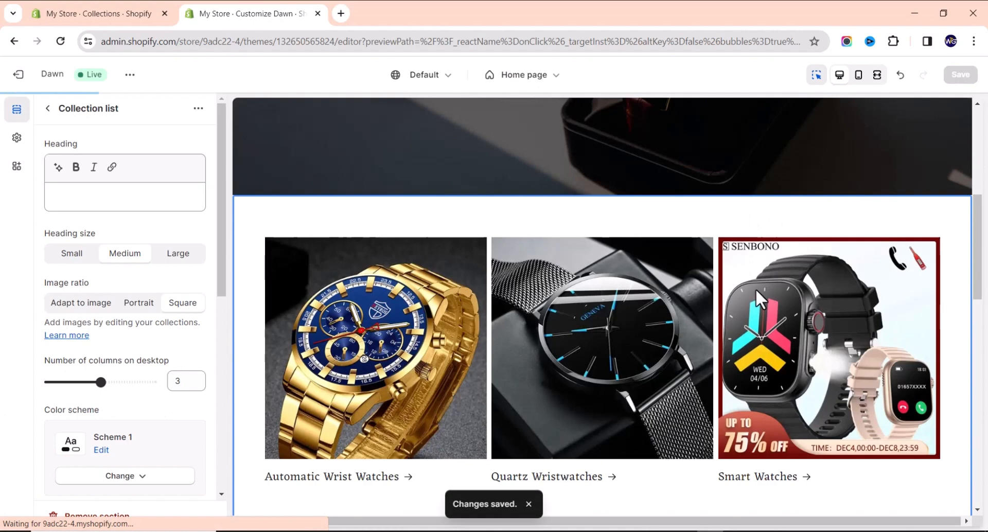
scroll(658, 396, down, 2)
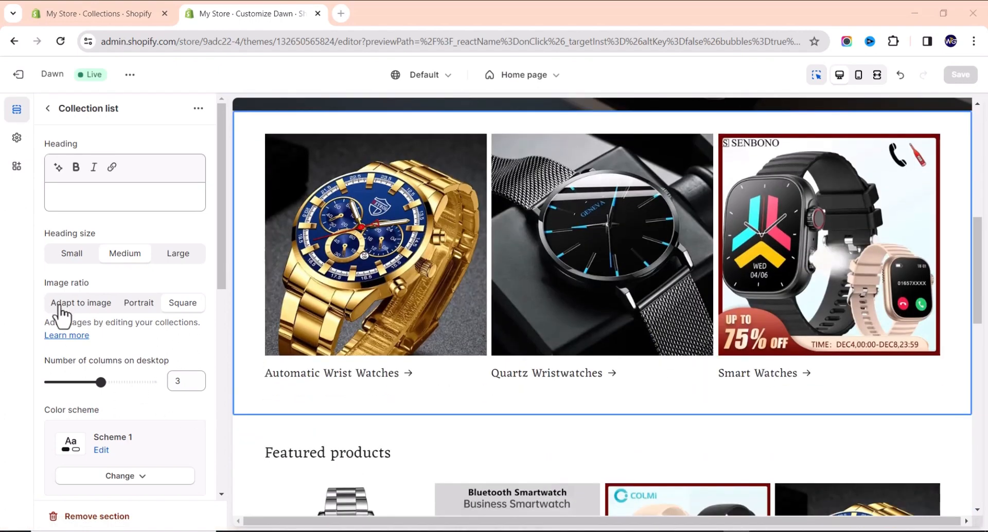
Return to the home page's full section list.
click(46, 109)
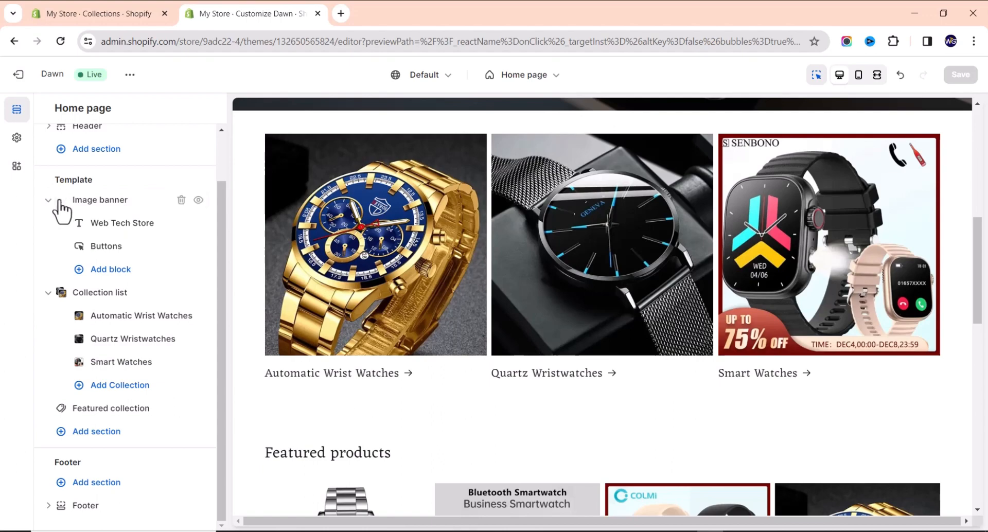
scroll(467, 266, up, 3)
scroll(467, 266, up, 1)
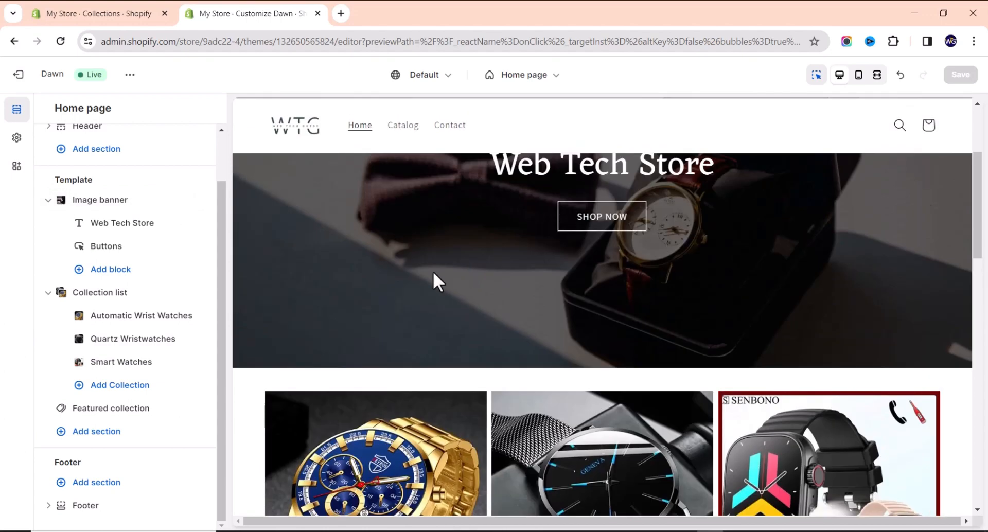
scroll(434, 272, down, 4)
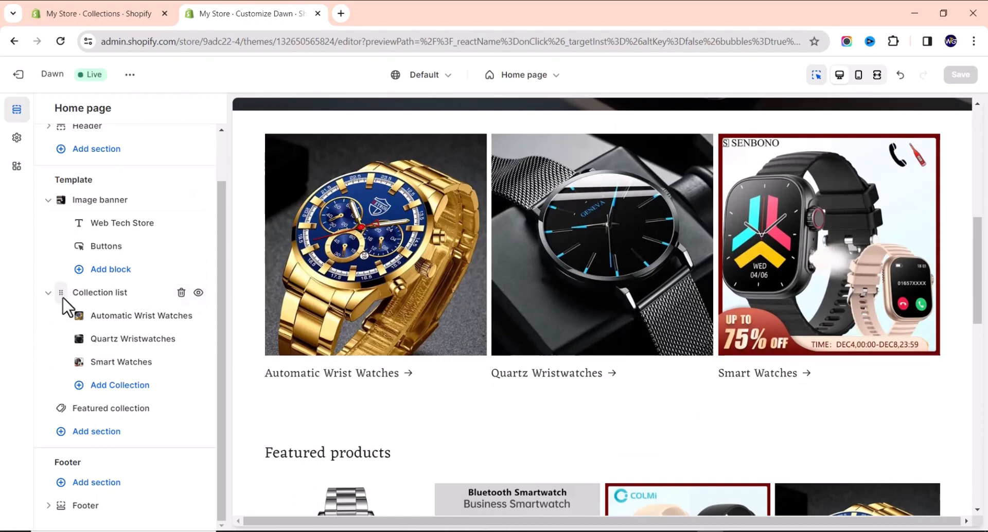
Move the collection list below Featured collection, then back under the Image banner.
drag(61, 294, 53, 331)
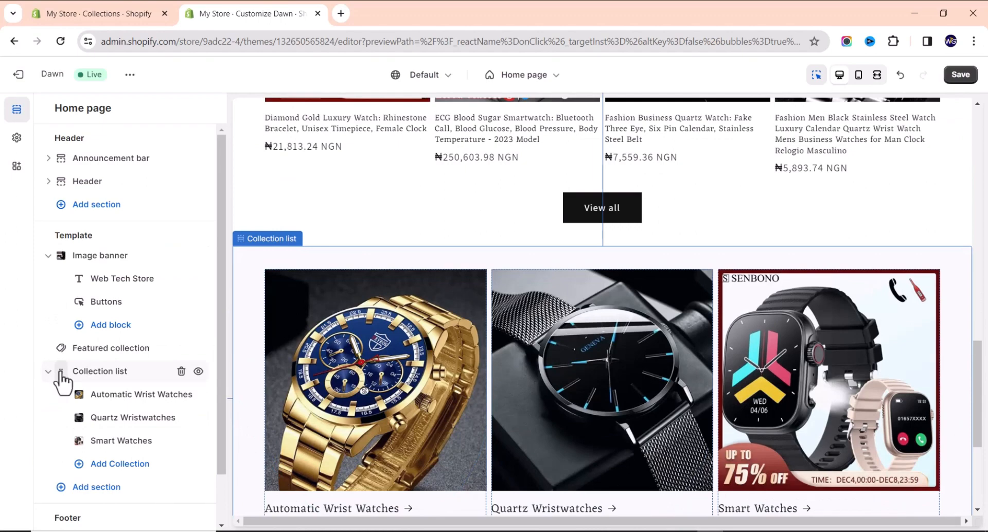
drag(63, 381, 53, 343)
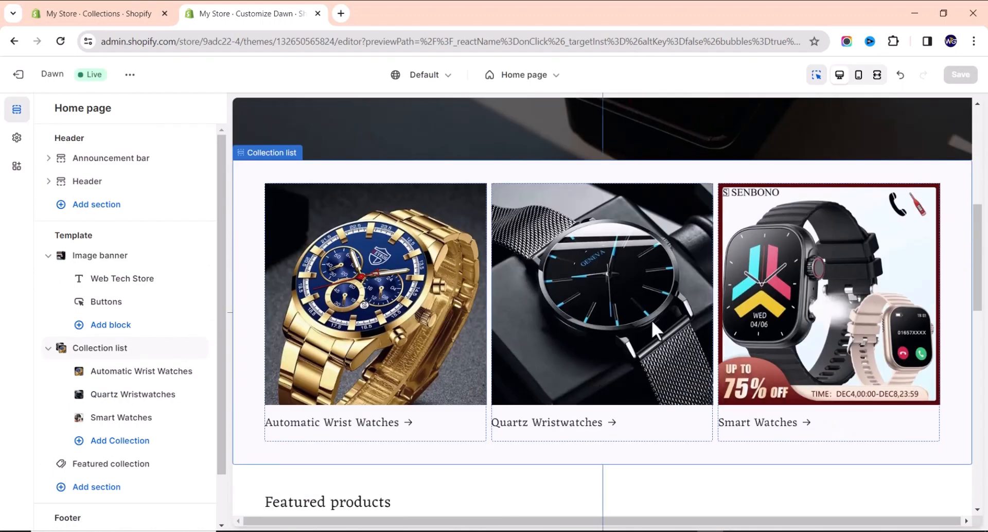
scroll(652, 320, down, 6)
scroll(633, 340, down, 6)
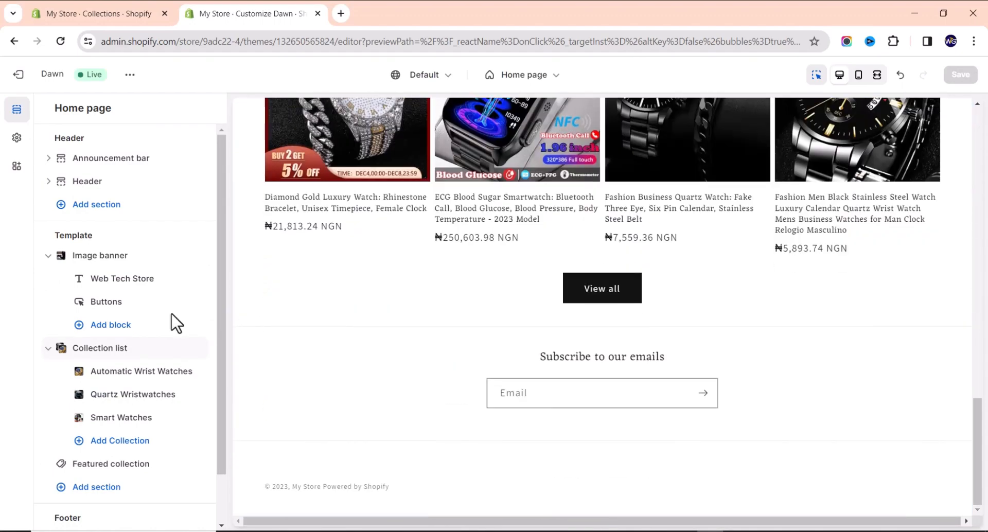
scroll(154, 325, down, 2)
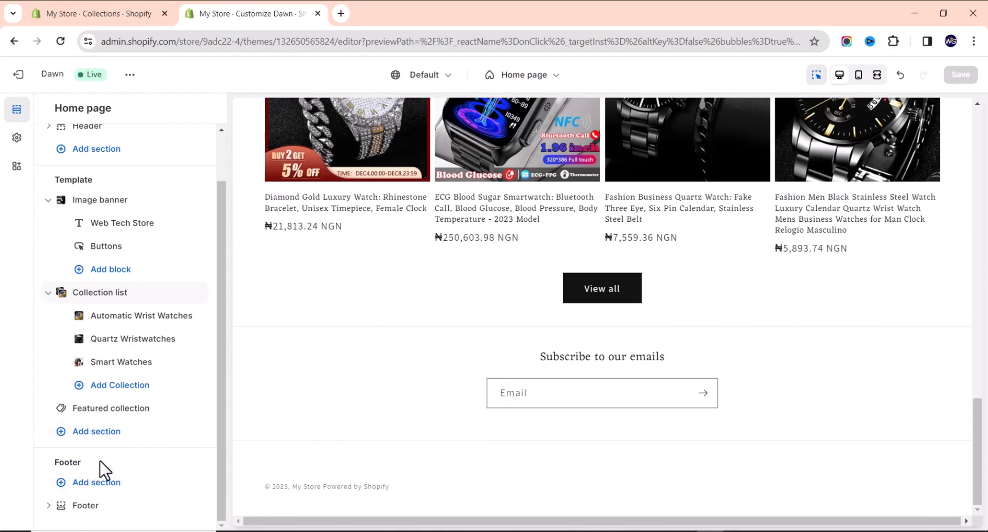
Add a Multicolumn section below the Featured collection on the home page.
click(96, 432)
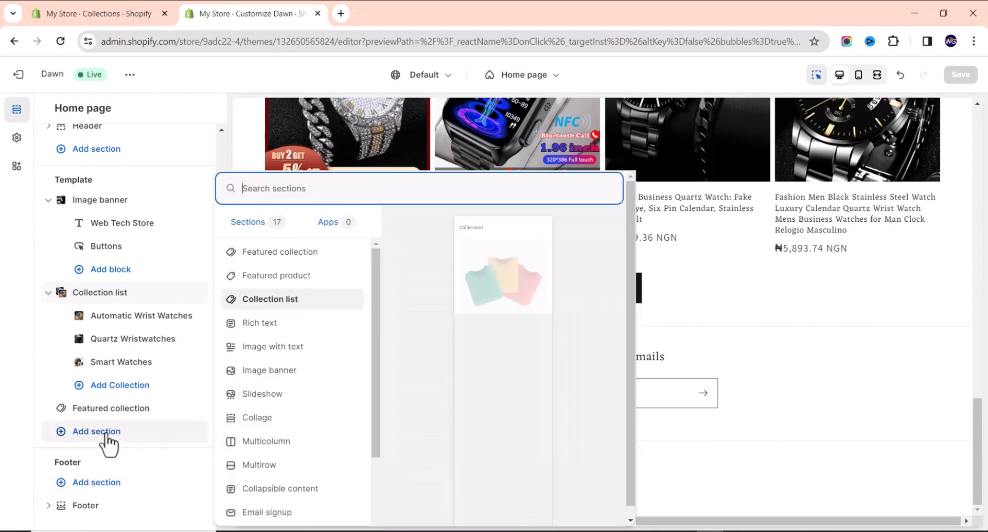
click(265, 443)
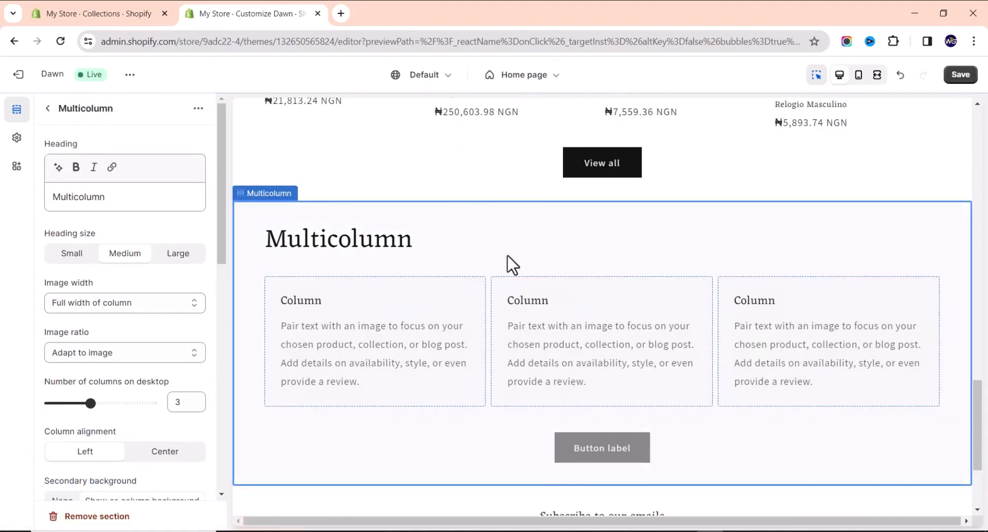
scroll(507, 255, up, 7)
scroll(504, 268, down, 4)
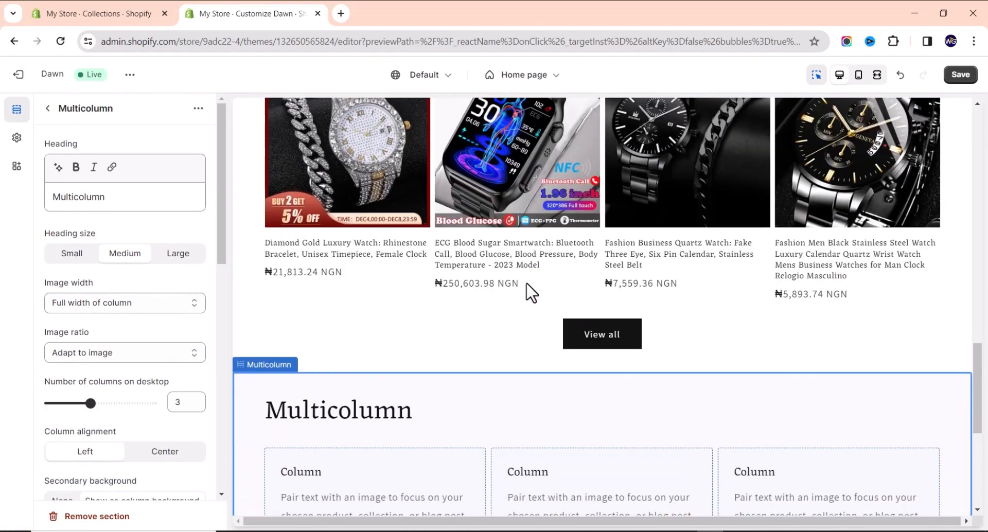
scroll(508, 328, down, 3)
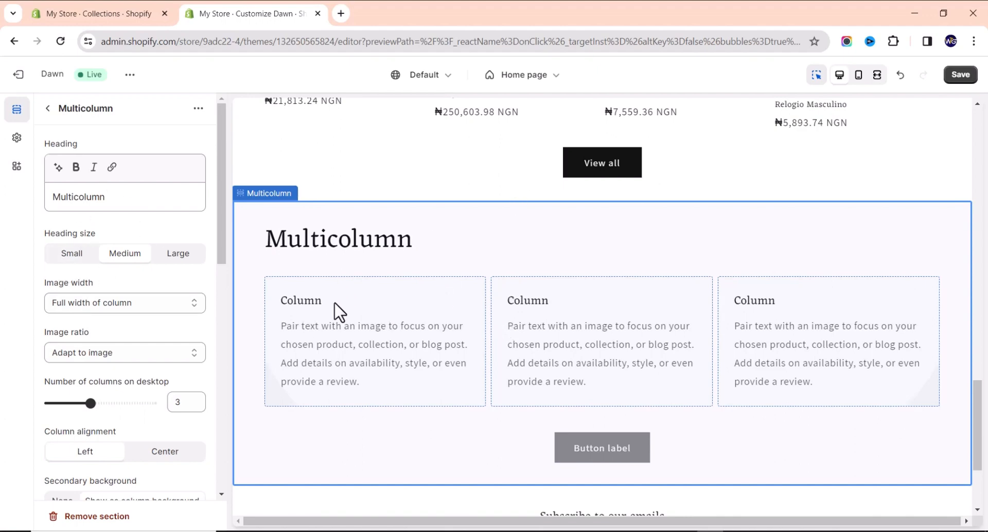
scroll(339, 311, down, 3)
scroll(302, 273, up, 3)
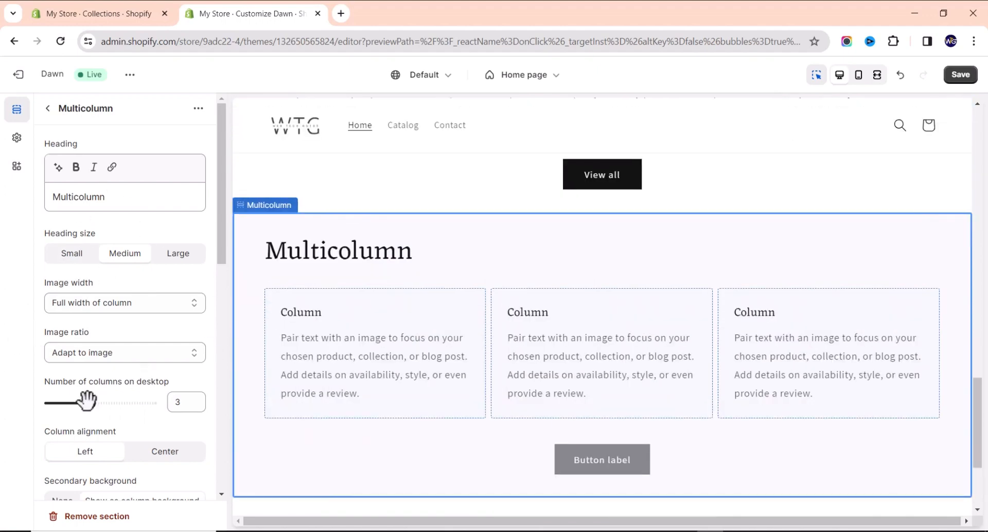
Try the desktop column-count slider, keeping the Multicolumn at 3 columns.
mouse_move(84, 401)
mouse_down()
mouse_move(61, 407)
mouse_move(103, 408)
mouse_move(90, 409)
mouse_up()
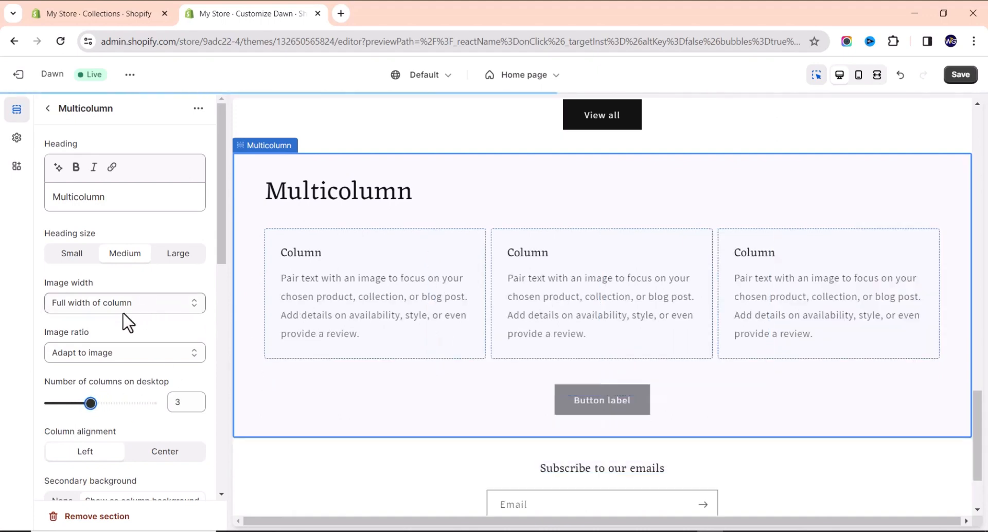
scroll(126, 320, down, 6)
scroll(128, 311, down, 3)
scroll(123, 309, up, 9)
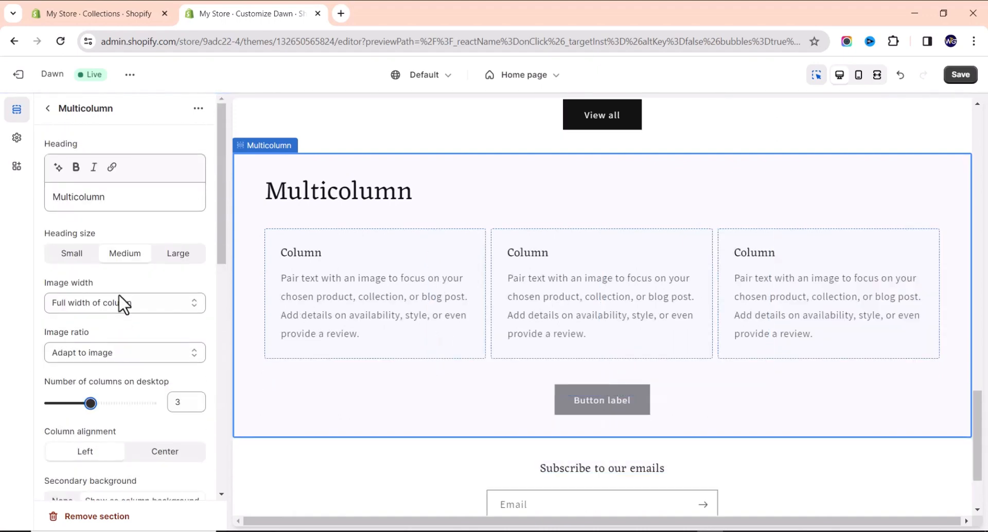
scroll(124, 296, down, 2)
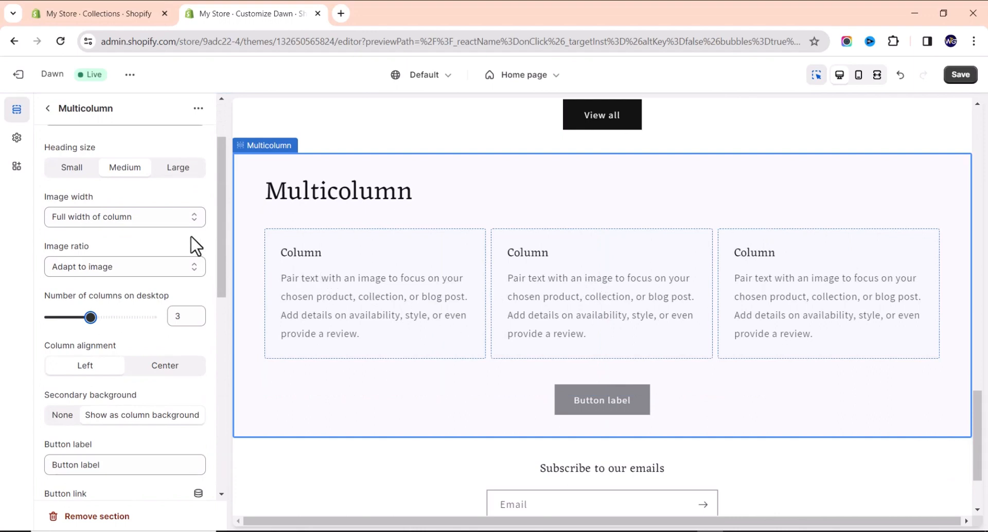
scroll(170, 249, up, 2)
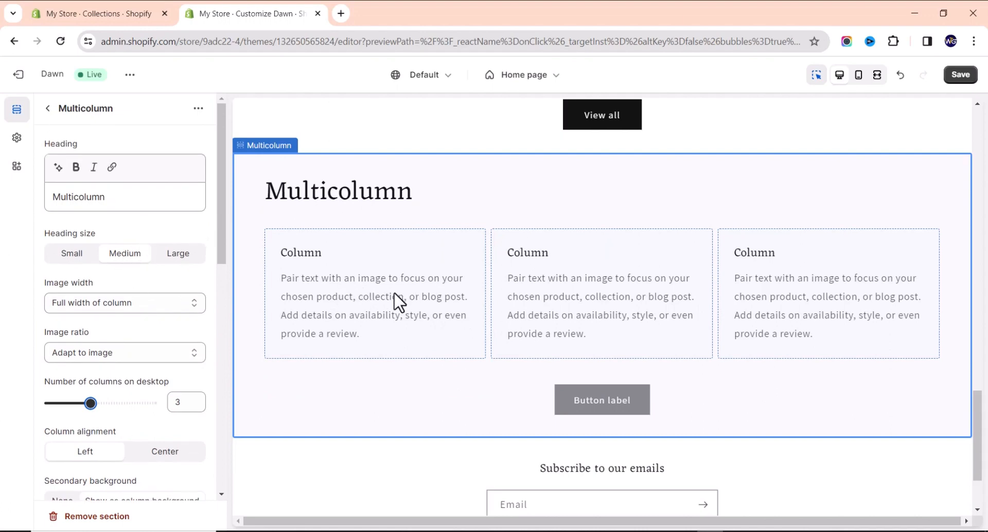
Paste 'Elegant Timepieces for Every Occasion' from the notes as the first column's heading.
click(359, 280)
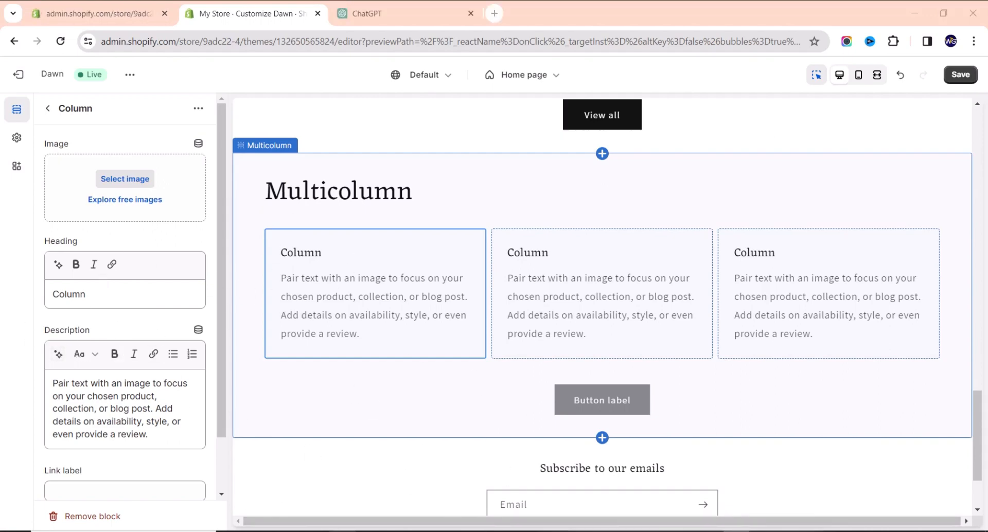
click(343, 491)
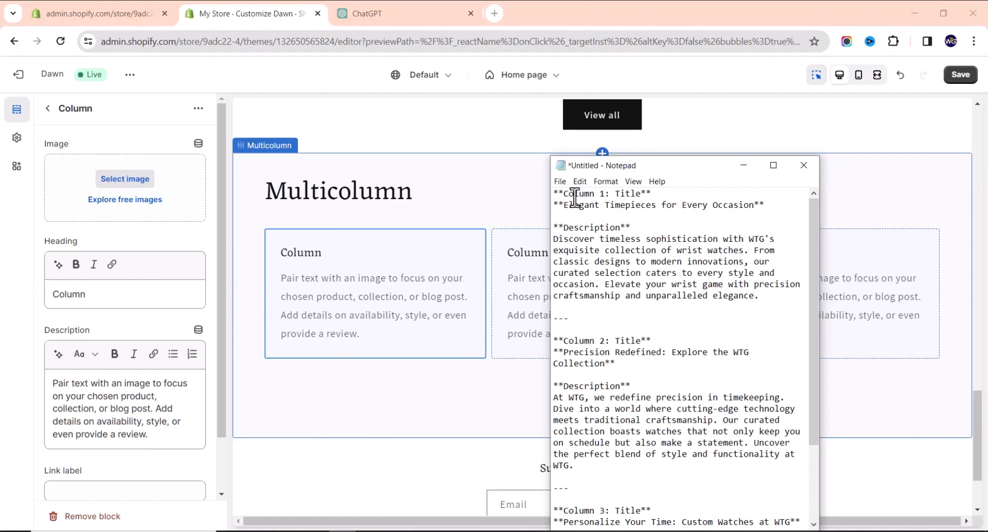
drag(565, 205, 751, 208)
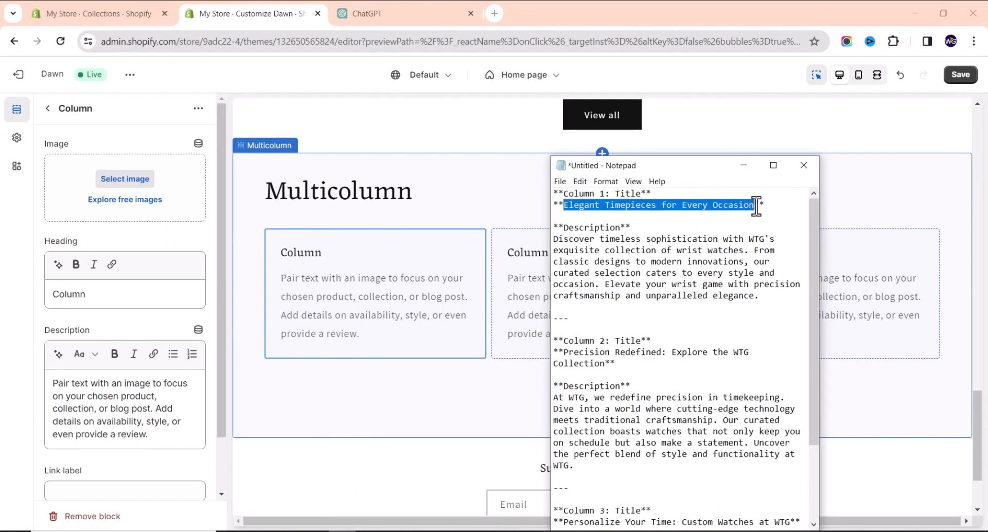
click(138, 286)
click(138, 286)
key(ctrl+a)
text(Elegant Timepieces for Every Occasion)
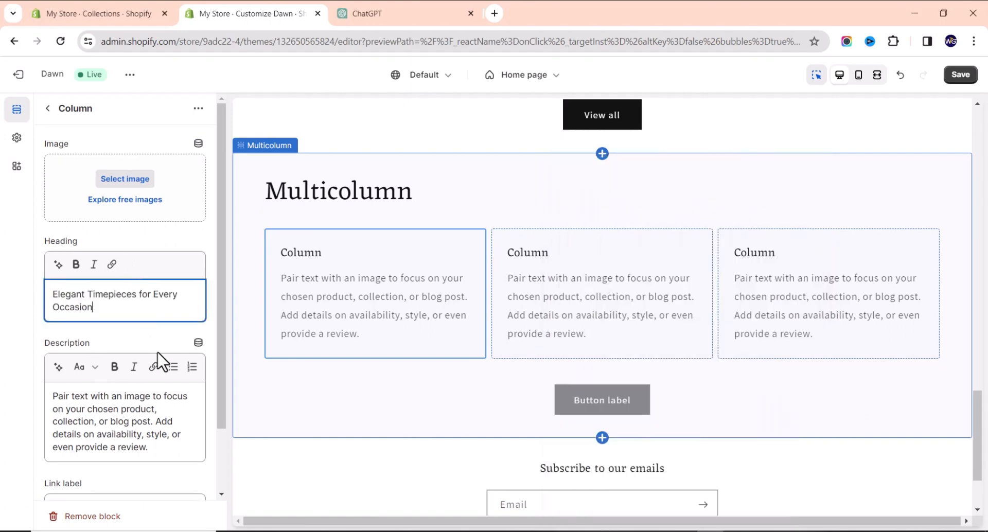
Replace the first column's placeholder description with the WTG watch-collection paragraph.
click(343, 531)
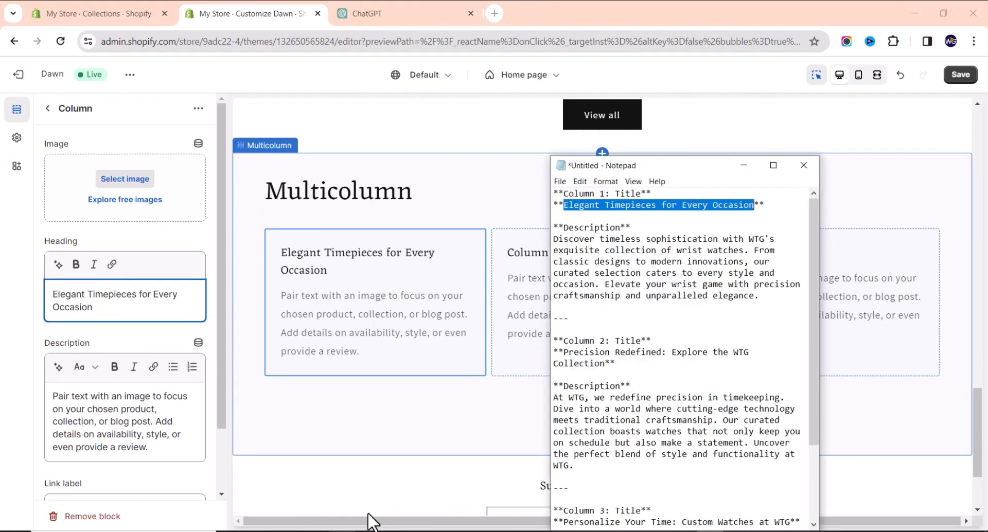
drag(554, 239, 763, 303)
key(ctrl+c)
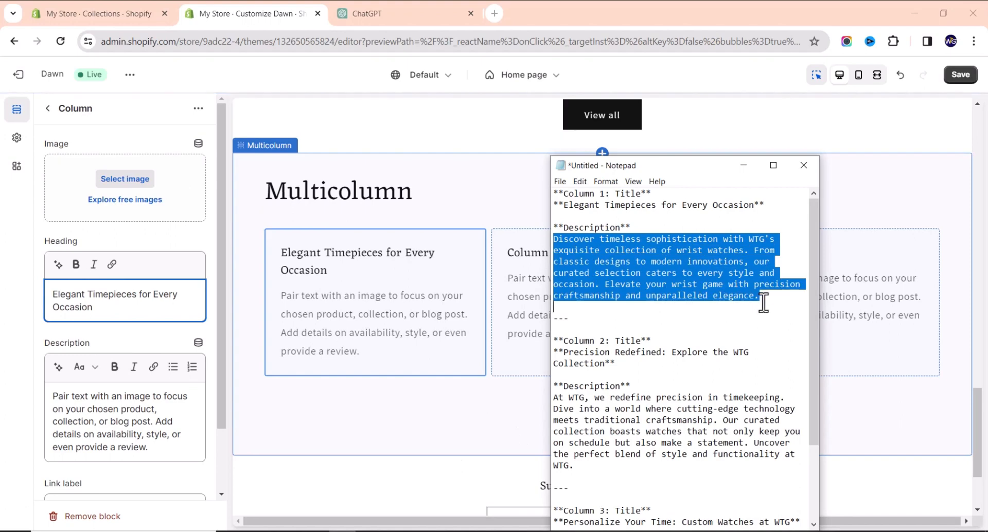
click(103, 414)
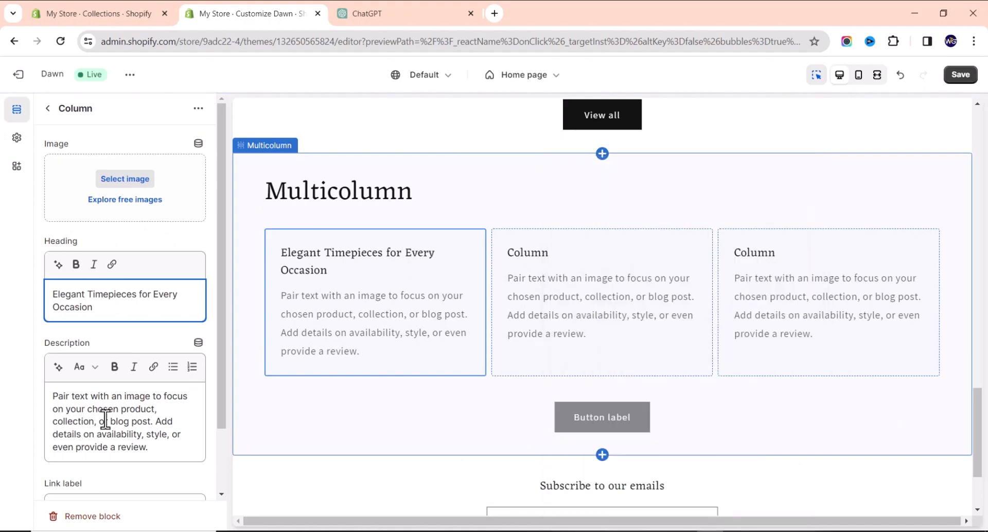
key(ctrl+a)
key(ctrl+v)
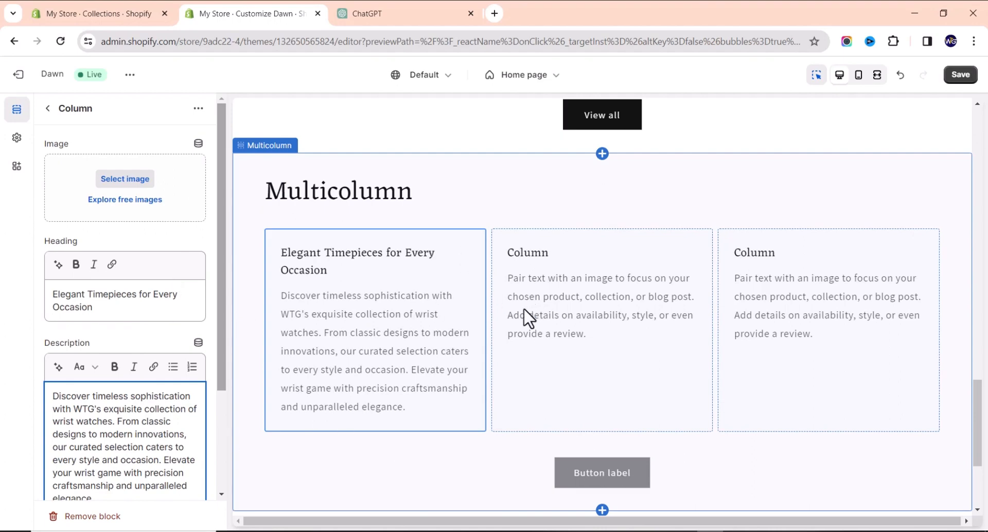
Search free images for 'watch' and set the pile-of-watches photo as the first column's image.
click(136, 209)
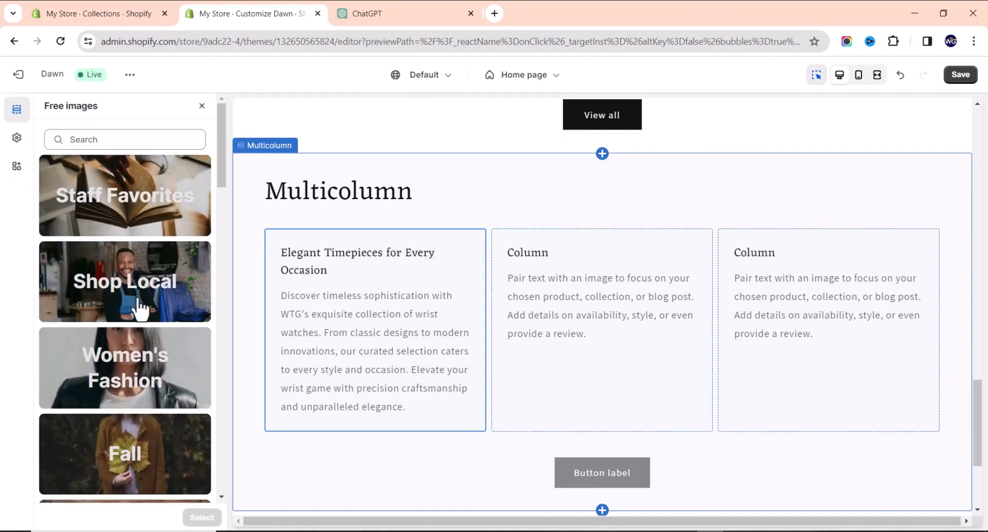
click(132, 137)
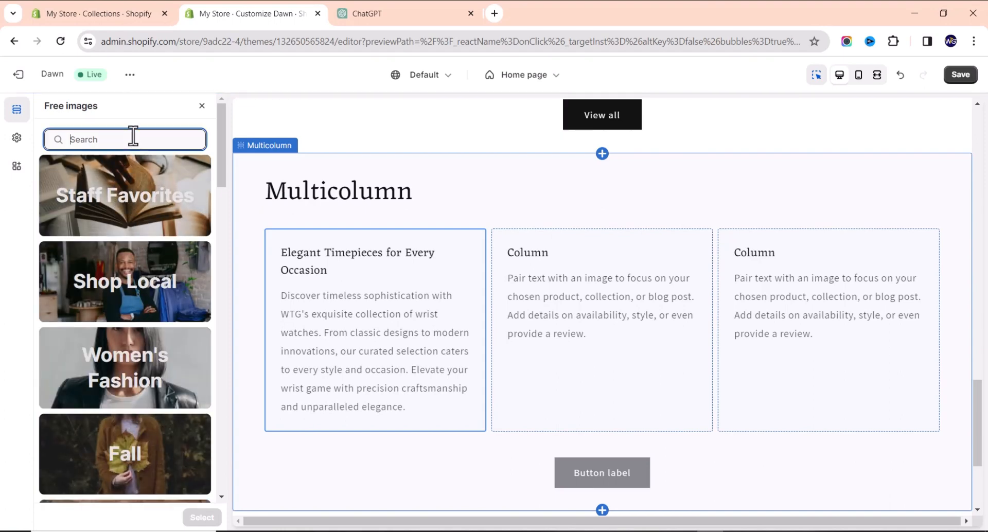
text(watch)
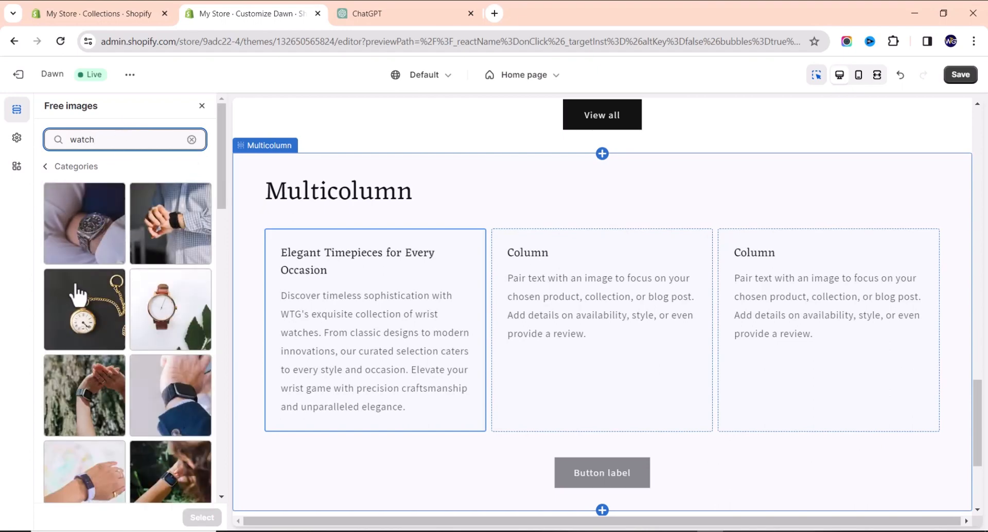
scroll(85, 265, down, 5)
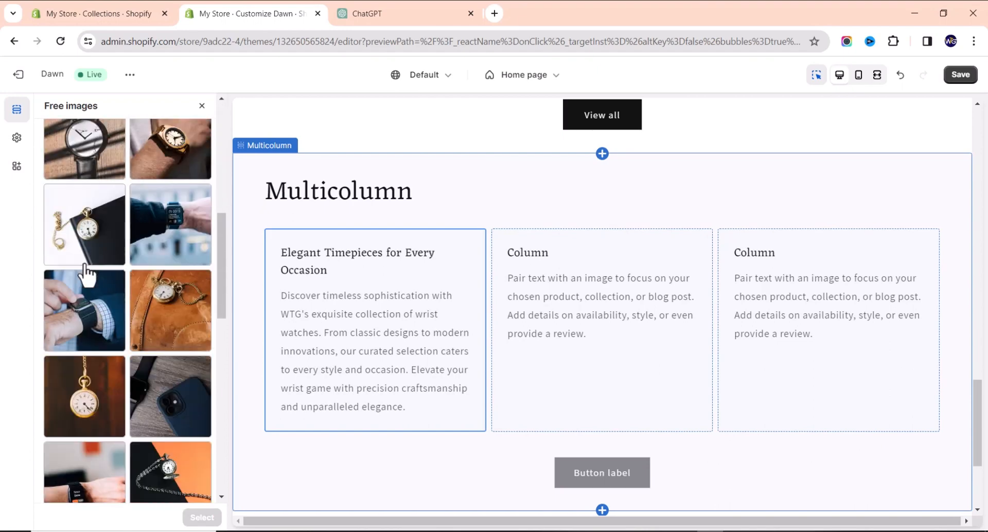
scroll(85, 273, down, 6)
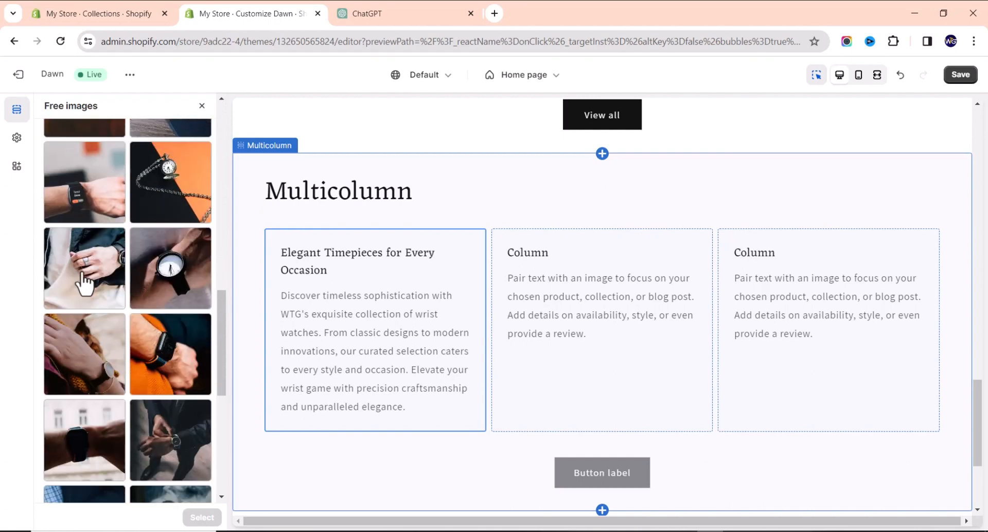
scroll(85, 284, down, 4)
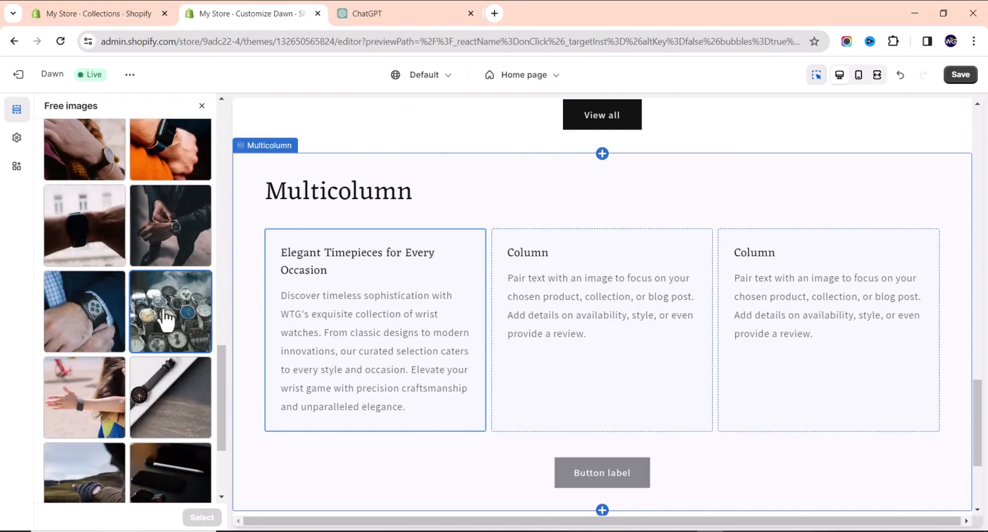
click(166, 320)
scroll(150, 370, down, 3)
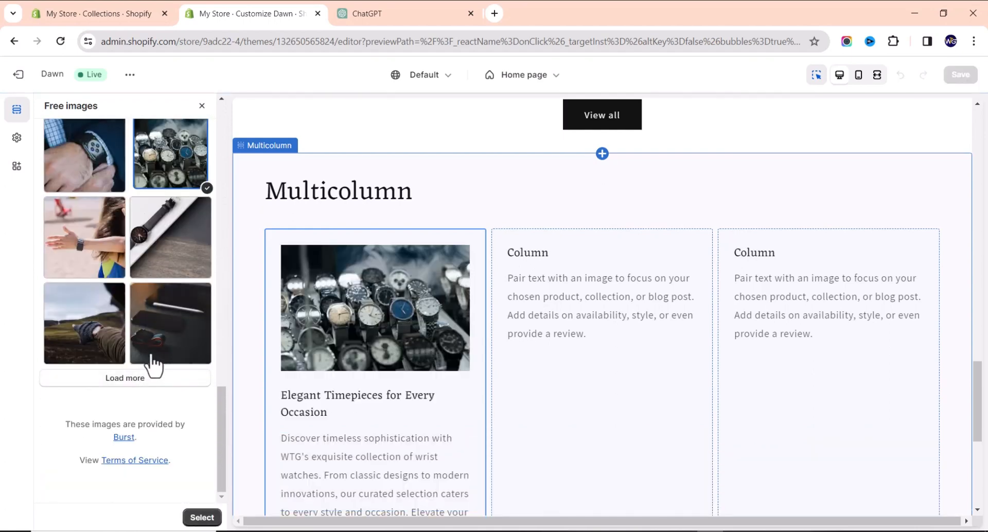
scroll(371, 345, down, 2)
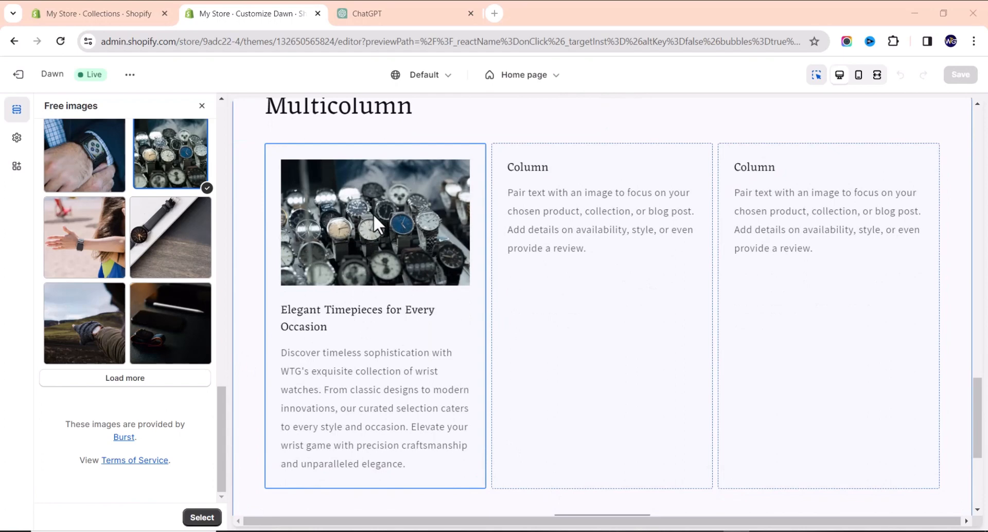
click(201, 518)
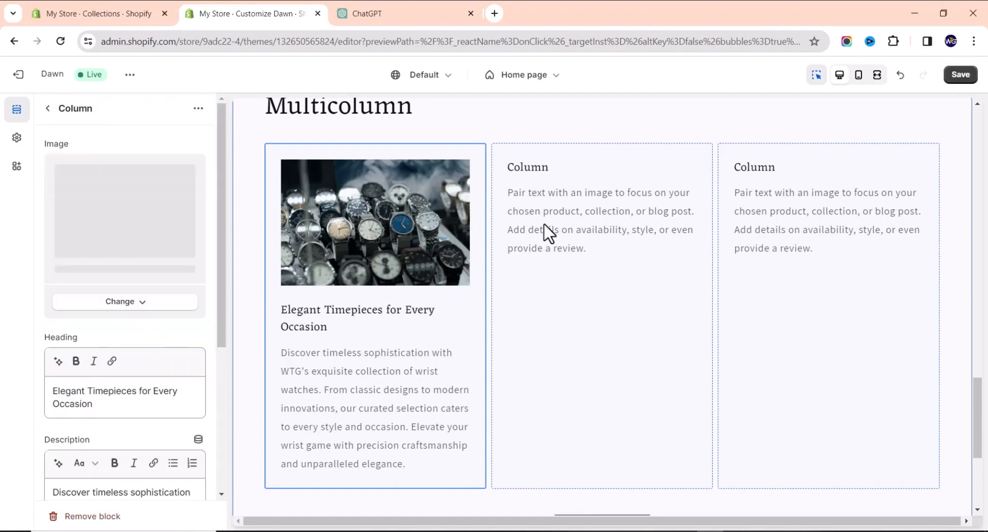
Set a close-up luxury wristwatch photo from a 'watch' search as the second column's image.
click(592, 216)
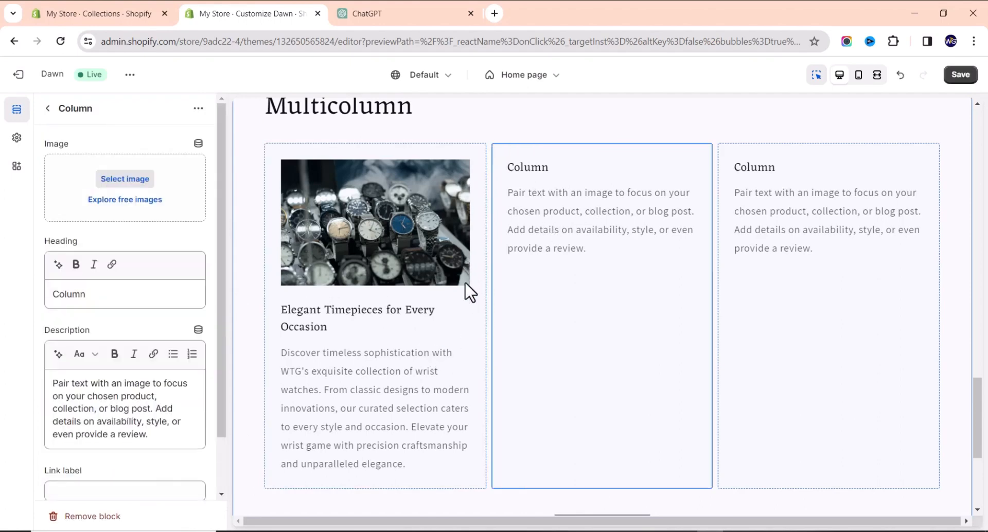
click(120, 201)
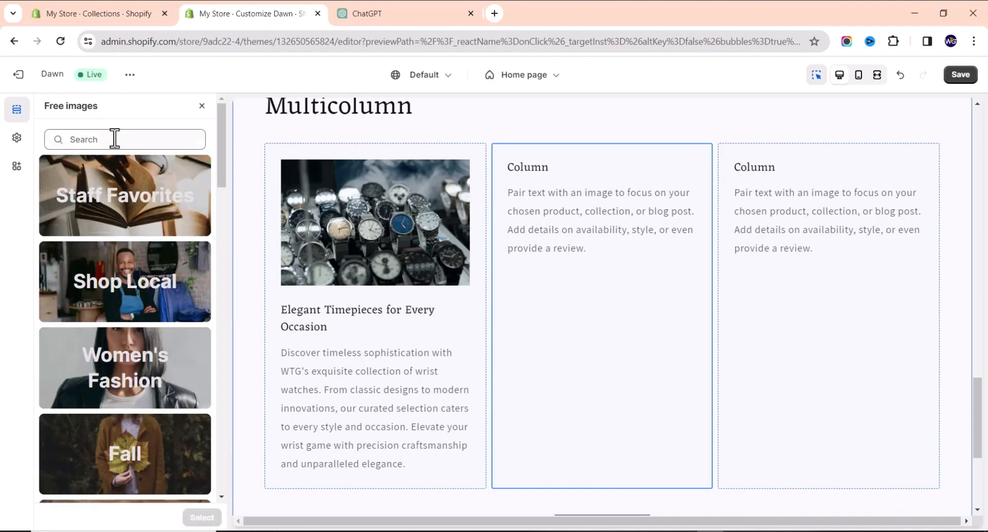
click(114, 134)
text(watch)
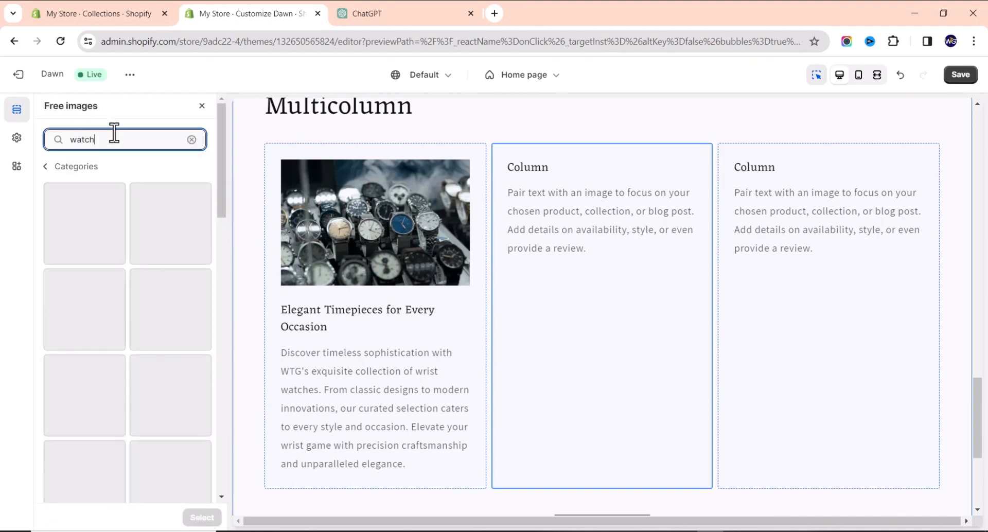
click(110, 234)
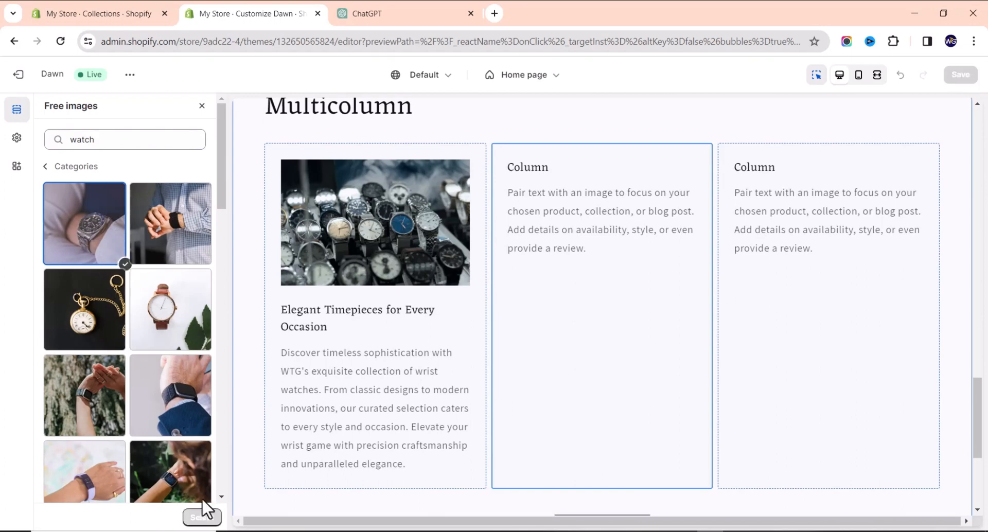
click(202, 517)
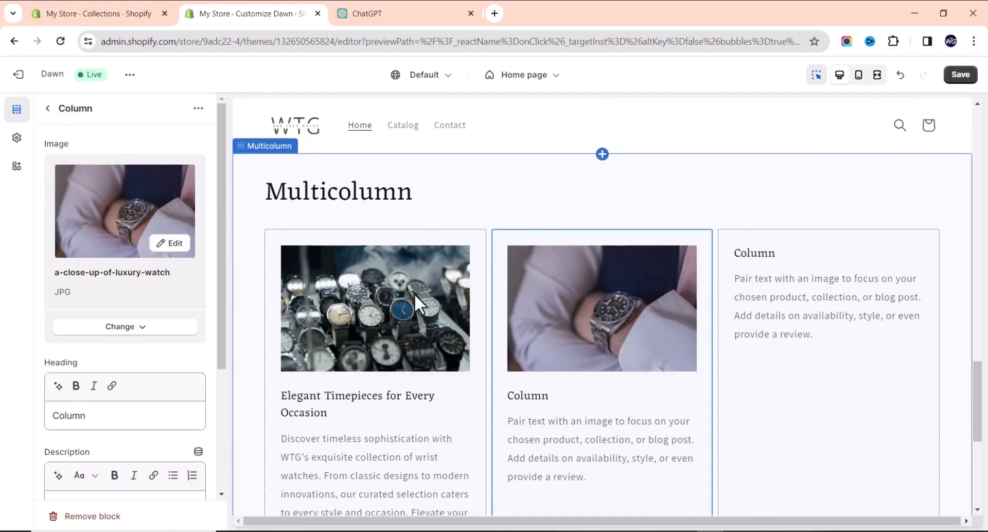
scroll(415, 295, down, 3)
Paste 'Precision Redefined: Explore the WTG Collection' as the second column's heading.
click(342, 531)
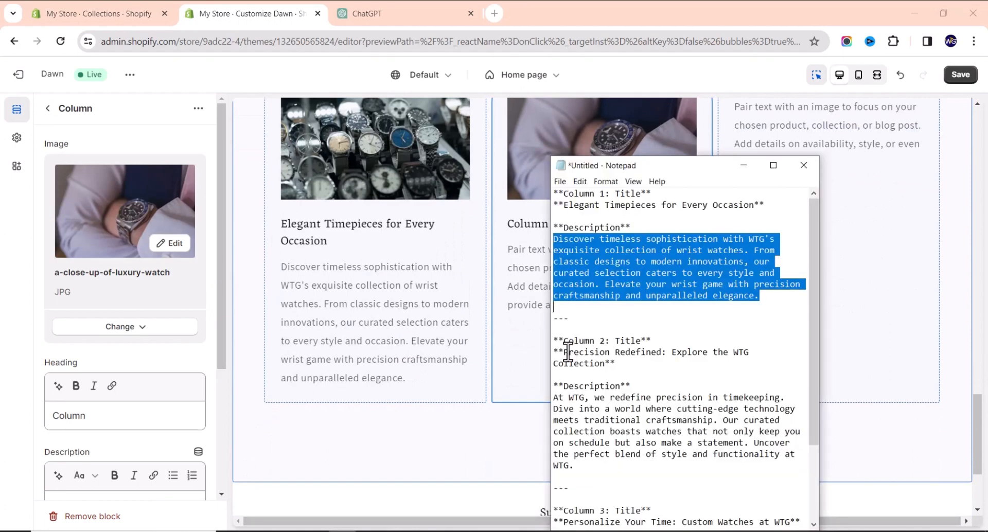
drag(568, 352, 605, 364)
key(ctrl+c)
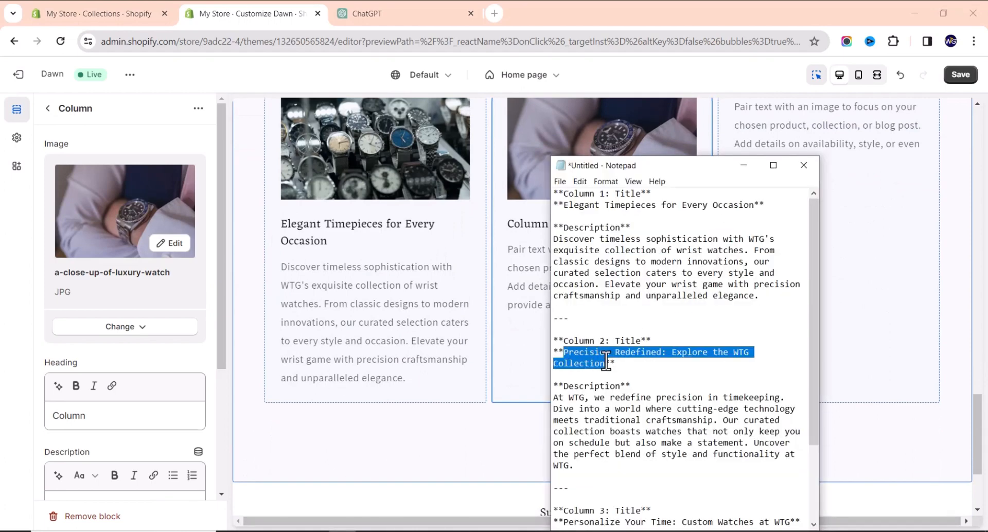
click(111, 415)
double_click(115, 412)
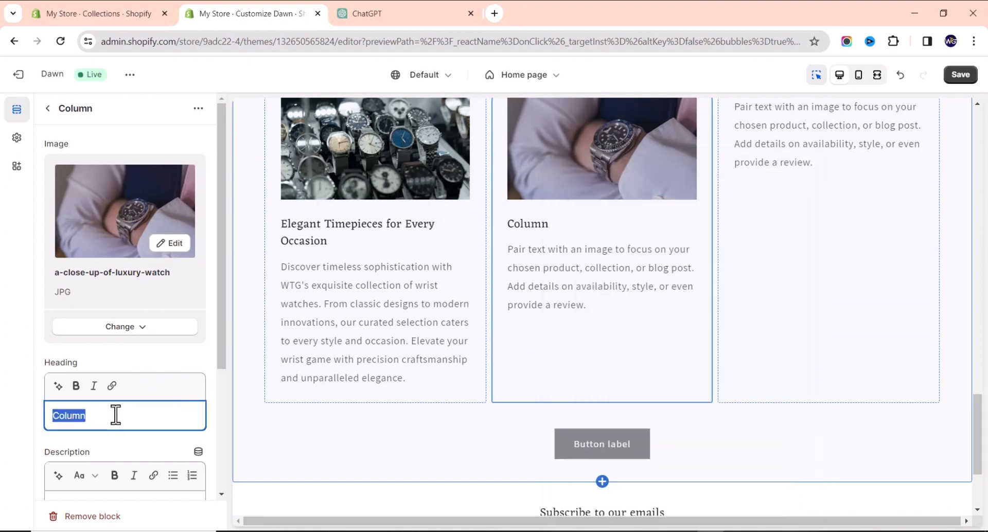
key(ctrl+v)
scroll(158, 410, down, 1)
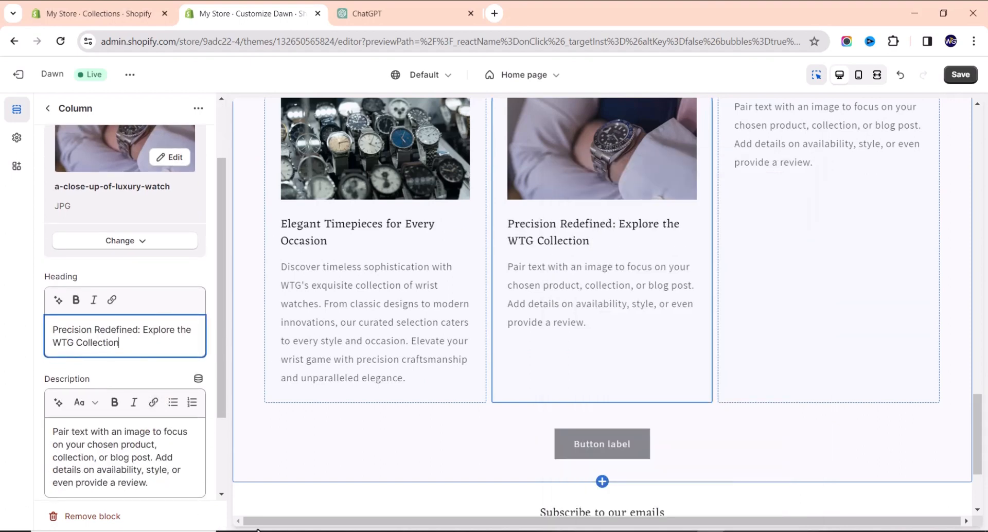
Replace the second column's placeholder description with the WTG precision-timekeeping paragraph.
click(342, 531)
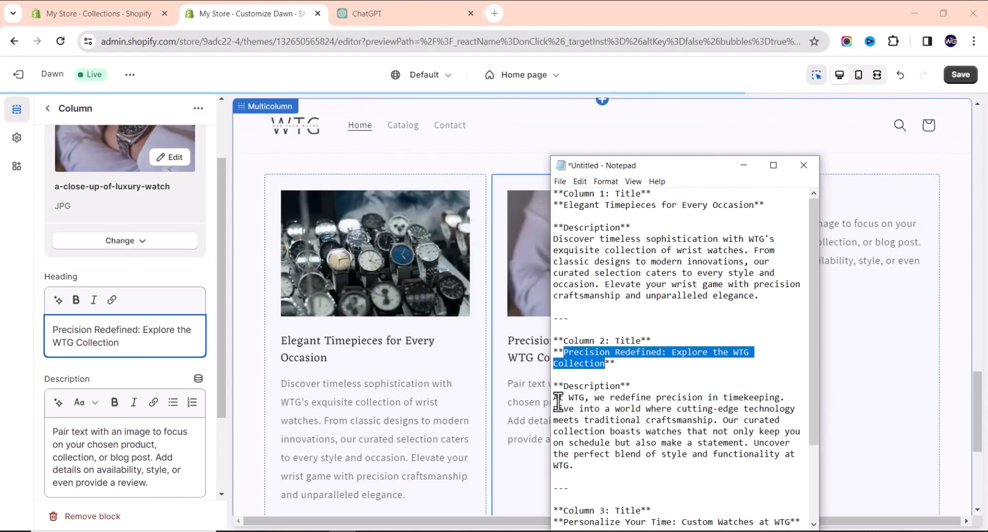
drag(554, 399, 607, 462)
key(ctrl+c)
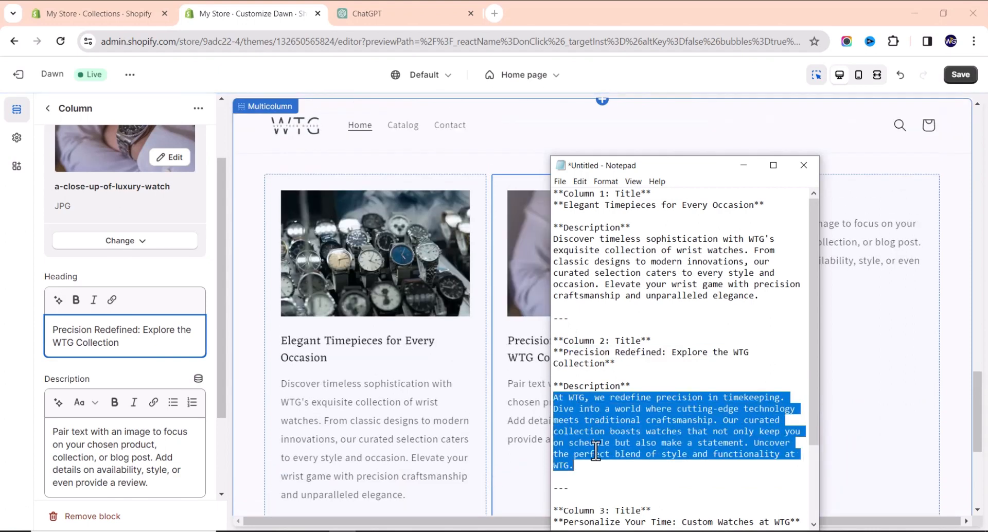
click(123, 436)
key(ctrl+a)
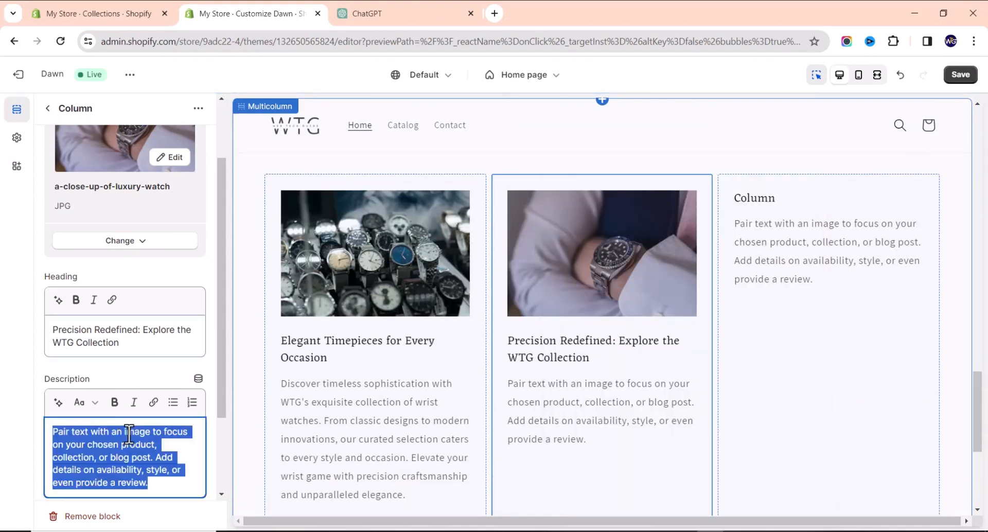
key(ctrl+v)
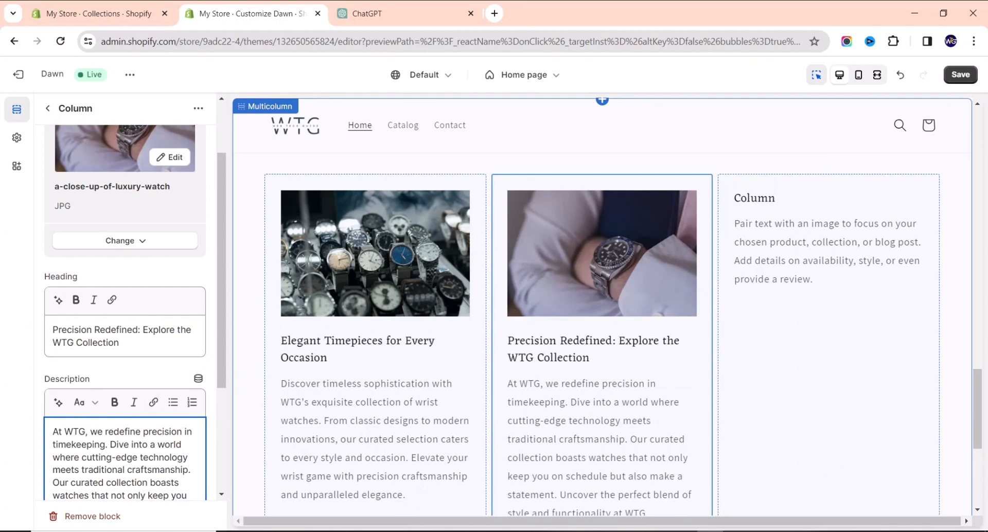
click(847, 283)
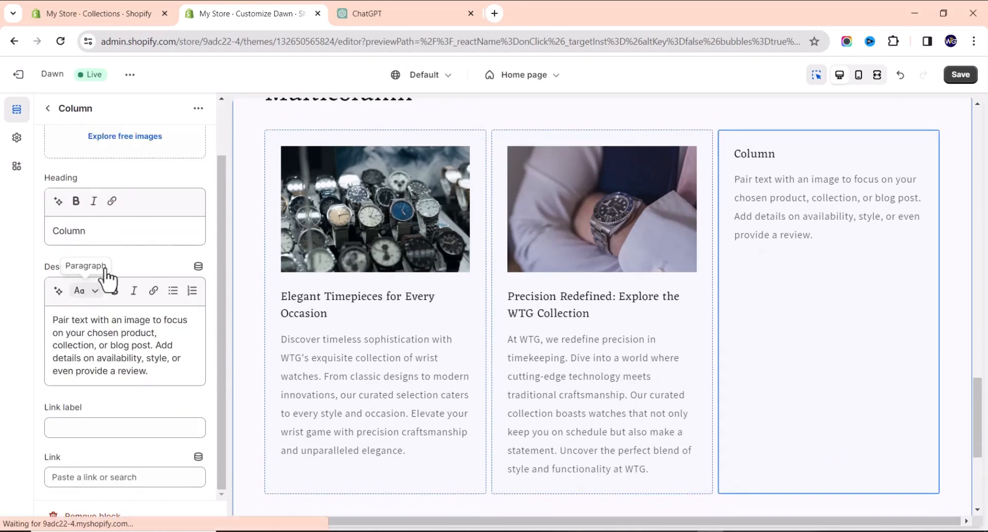
Search free images for watches and apply the orange-sleeve smartwatch photo to the third column.
scroll(133, 159, up, 2)
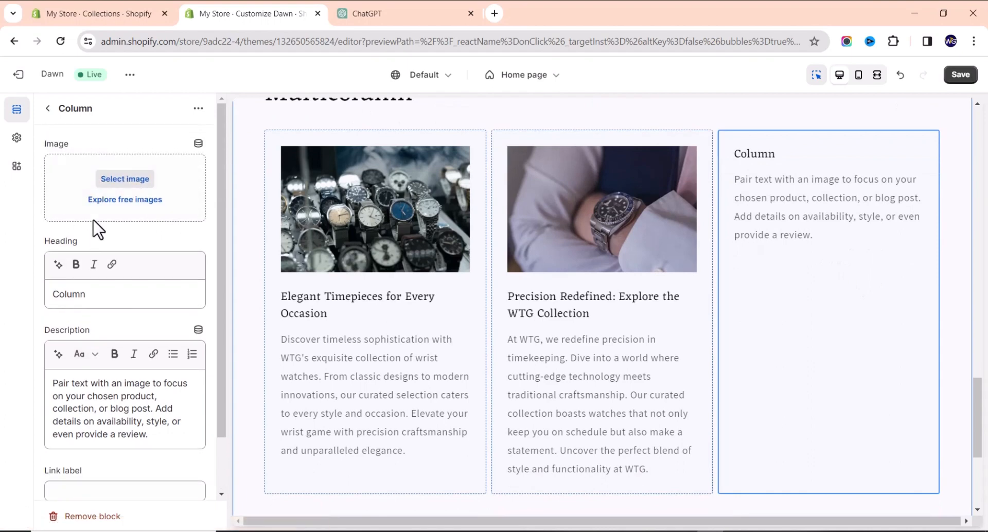
click(114, 200)
click(134, 137)
text(wta)
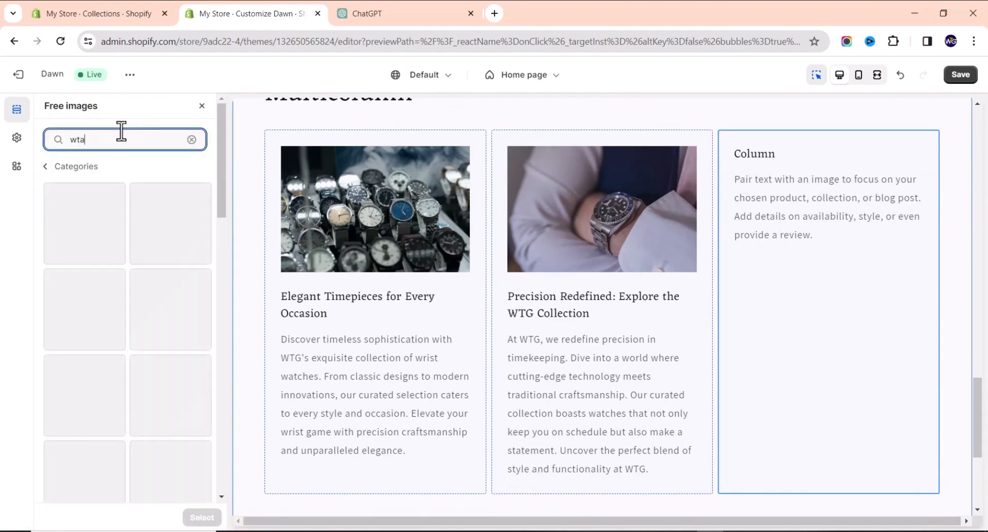
text(ch)
key(BackSpace)
text(ath)
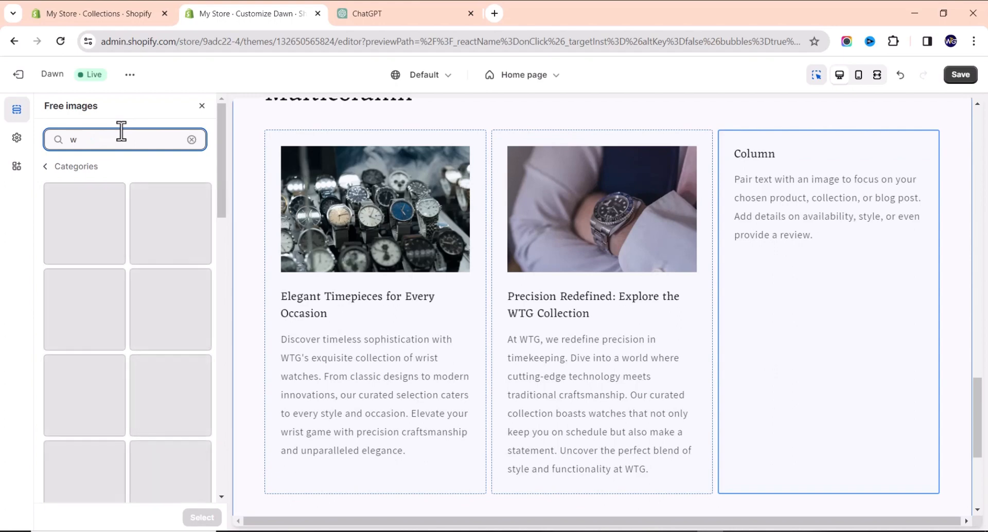
text(ch)
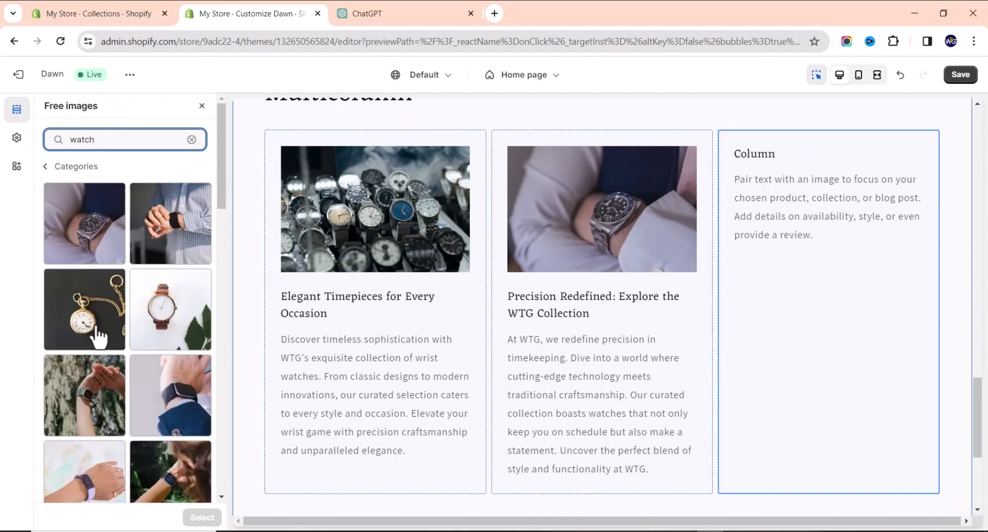
scroll(97, 334, down, 5)
scroll(146, 342, down, 5)
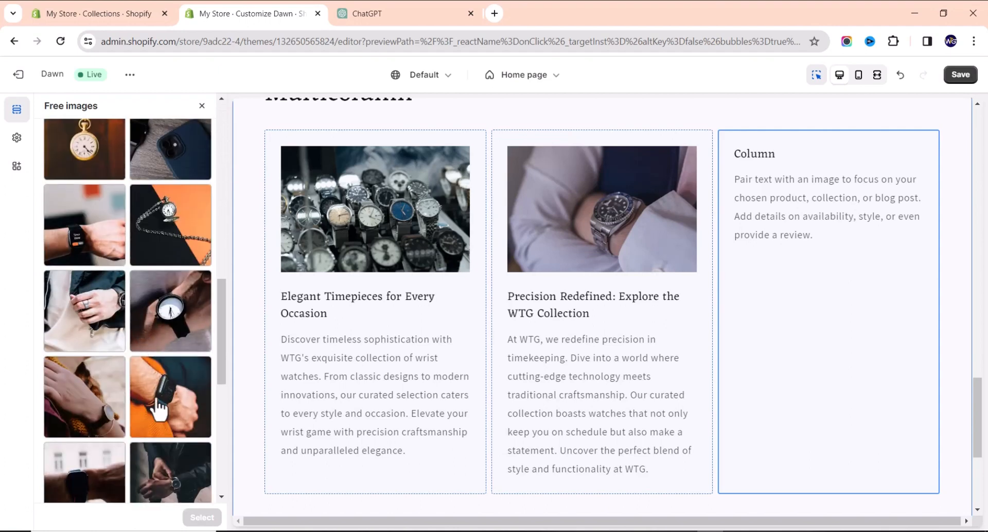
click(178, 419)
click(202, 517)
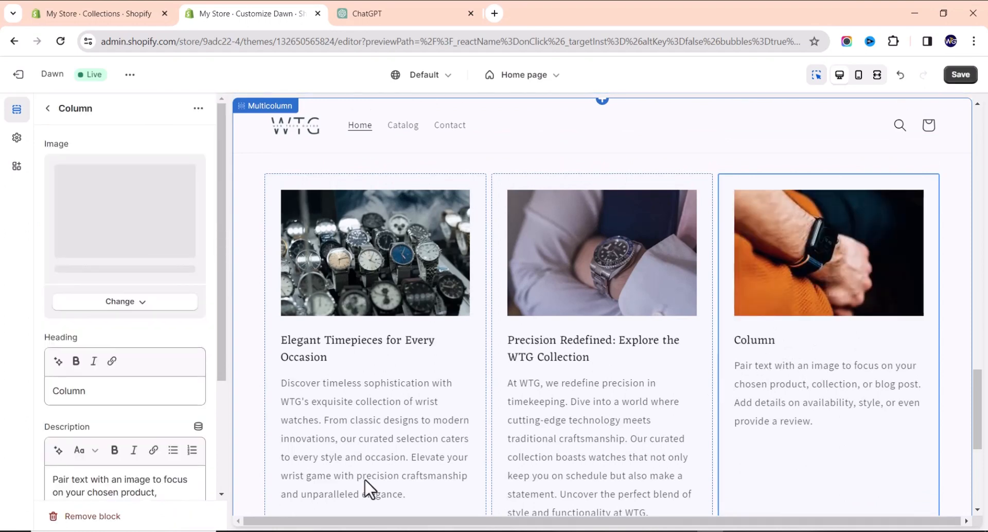
Paste 'Personalize Your Time: Custom Watches at WTG' as the third column's heading.
key(alt+Tab)
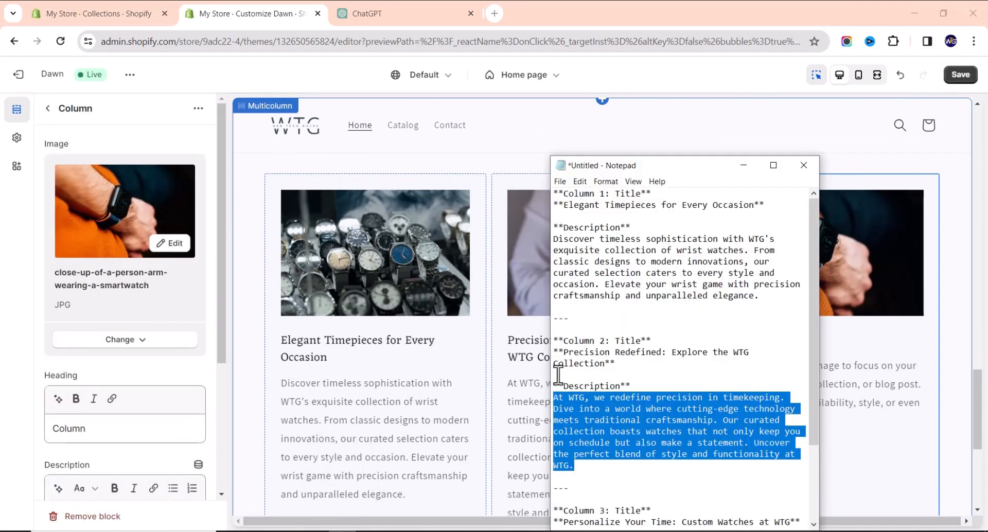
scroll(559, 375, down, 3)
drag(564, 420, 791, 422)
key(ctrl+c)
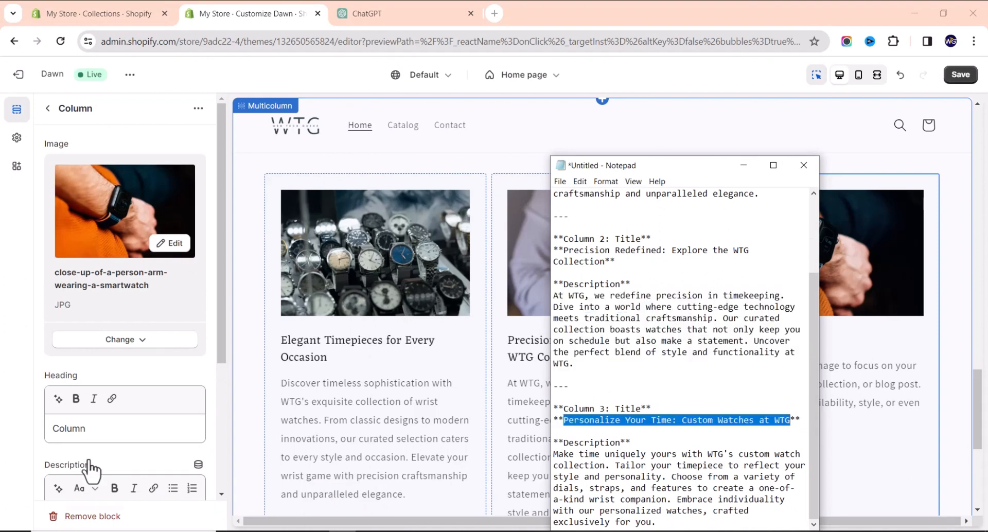
click(109, 431)
triple_click(108, 431)
key(ctrl+v)
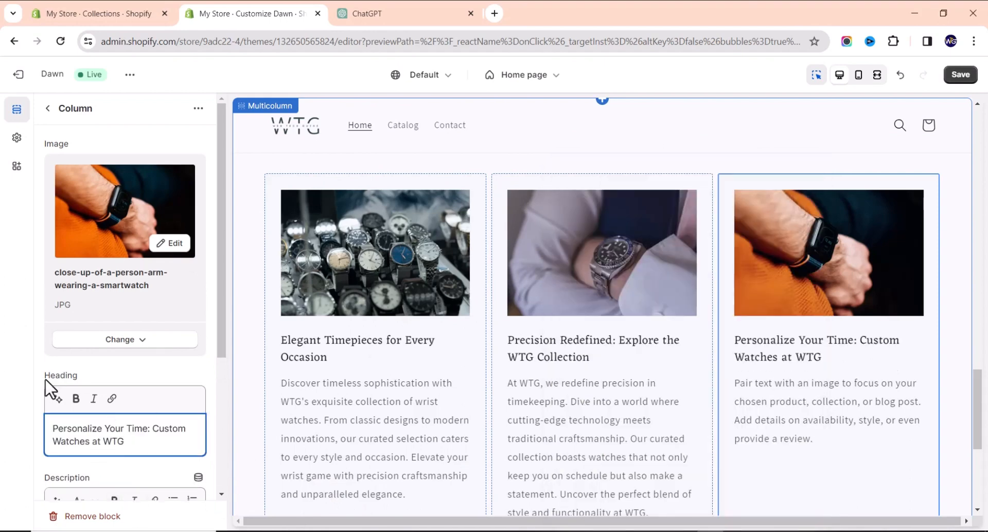
scroll(103, 396, down, 3)
Replace the third column's placeholder description with the custom-watch paragraph from the notes.
click(342, 531)
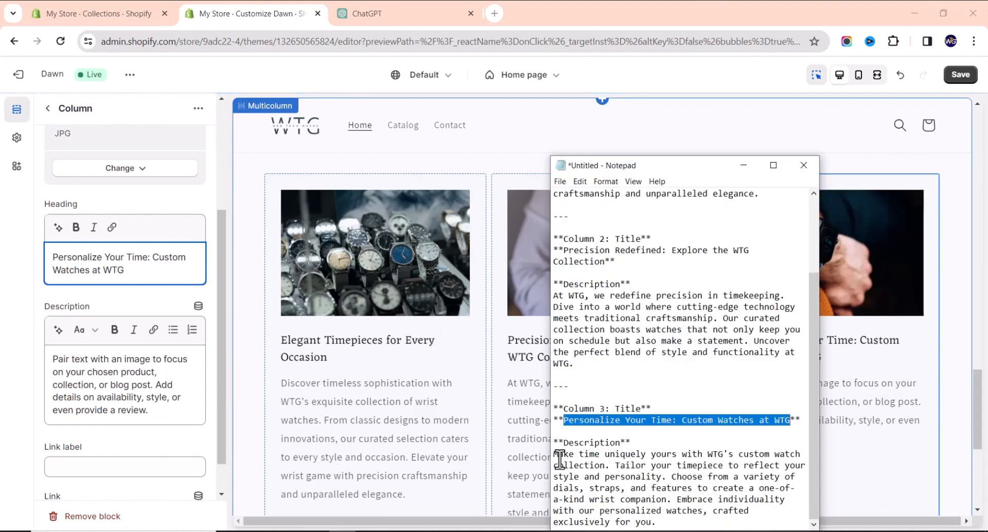
drag(554, 454, 684, 525)
key(ctrl+c)
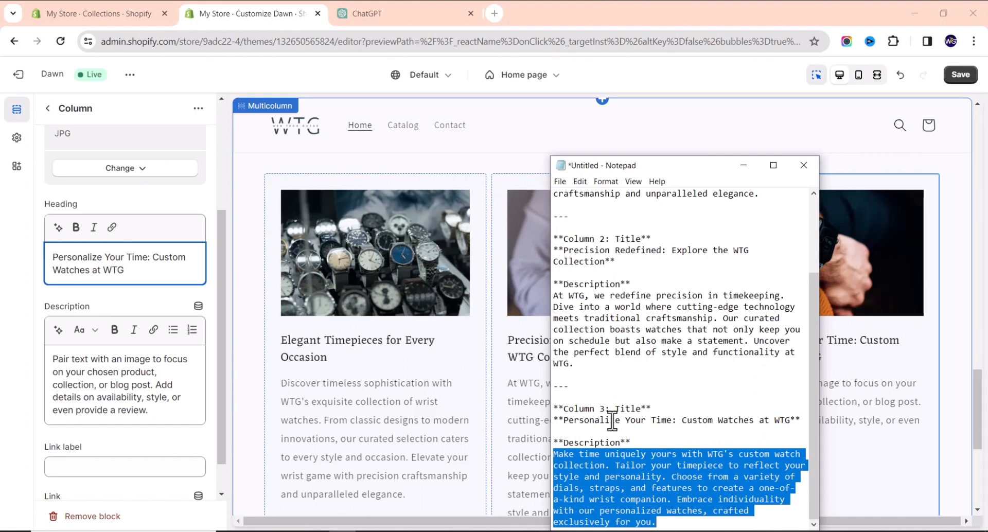
key(alt+Tab)
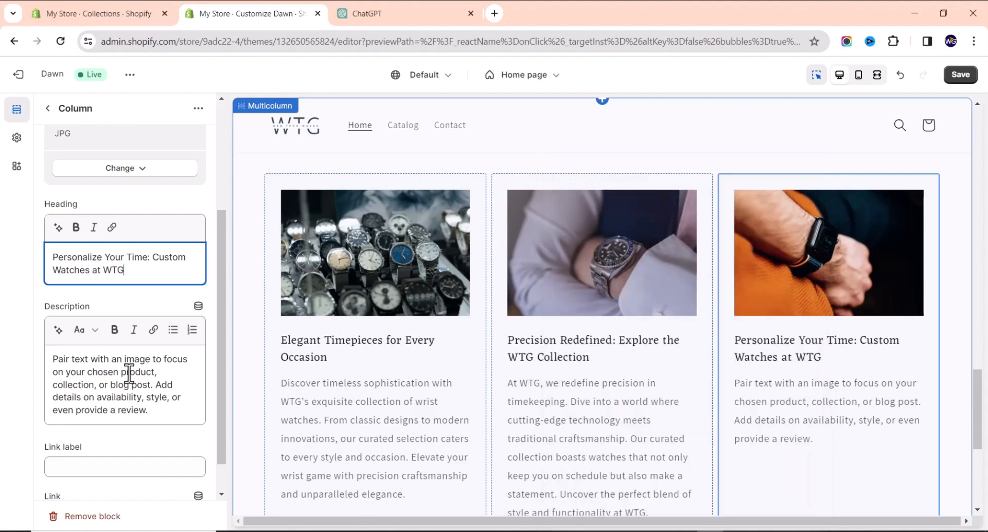
triple_click(128, 371)
key(ctrl+v)
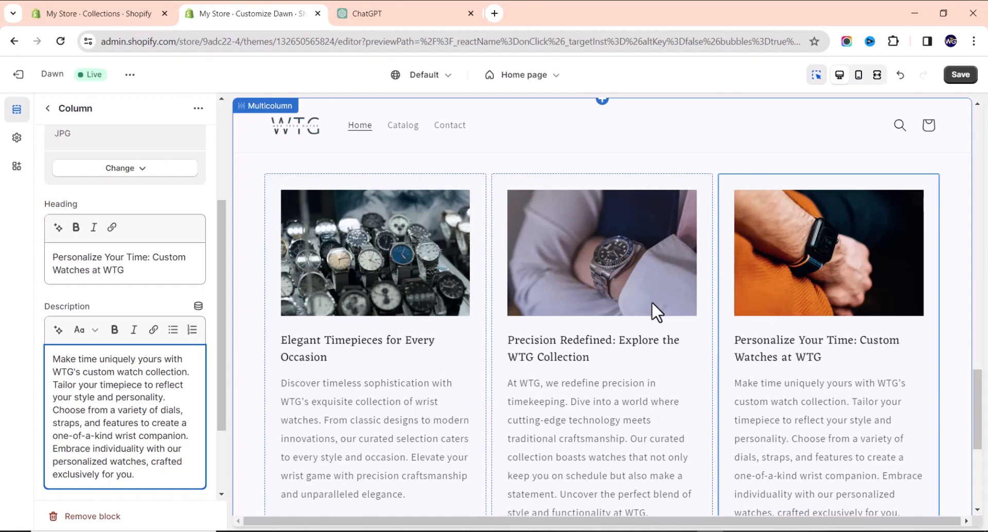
scroll(408, 424, down, 3)
scroll(468, 389, down, 2)
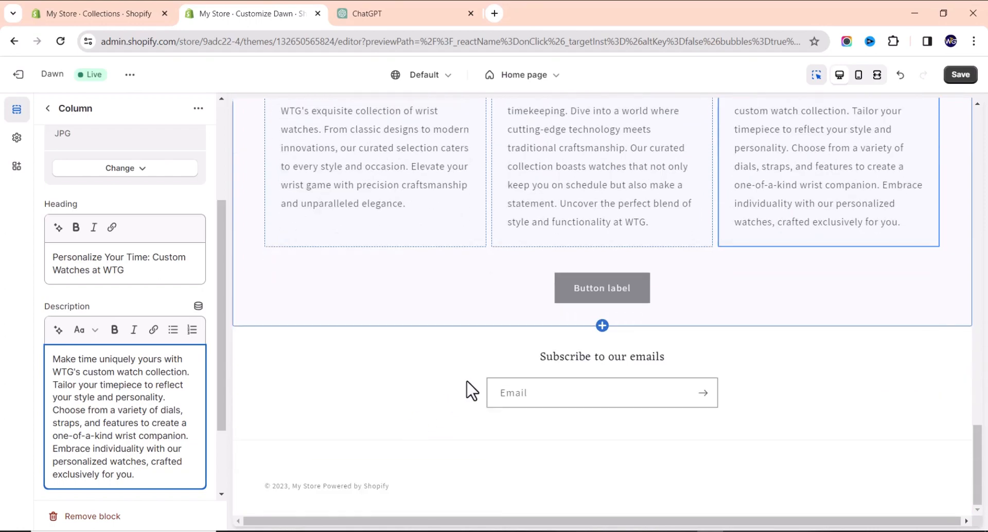
scroll(467, 388, up, 10)
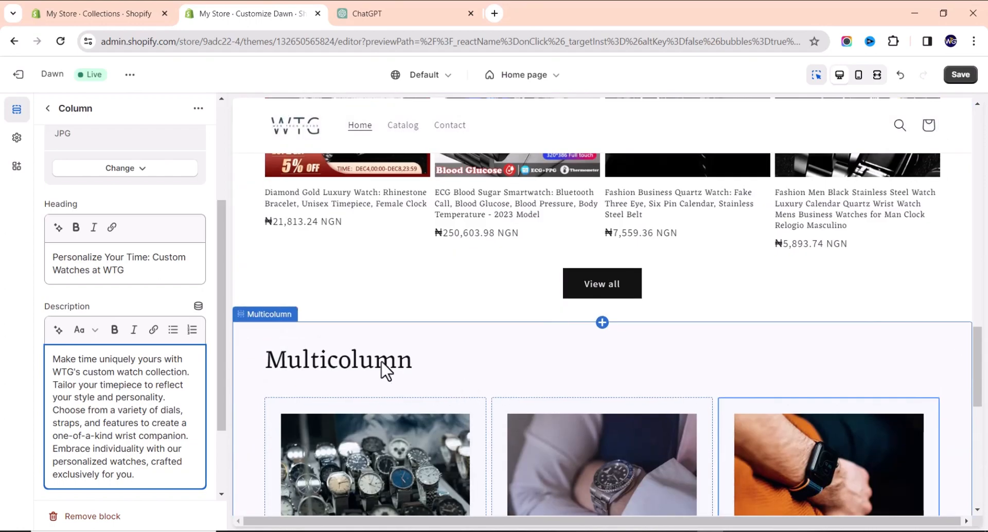
Replace the section heading 'Multicolumn' with 'About WTG Store' above the three columns.
click(386, 370)
scroll(375, 359, down, 4)
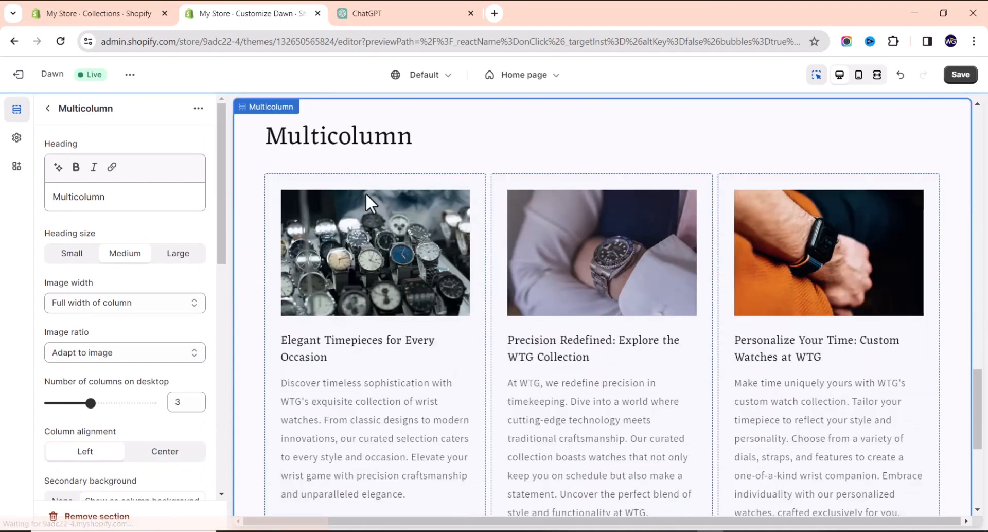
scroll(366, 193, up, 2)
drag(139, 204, 7, 201)
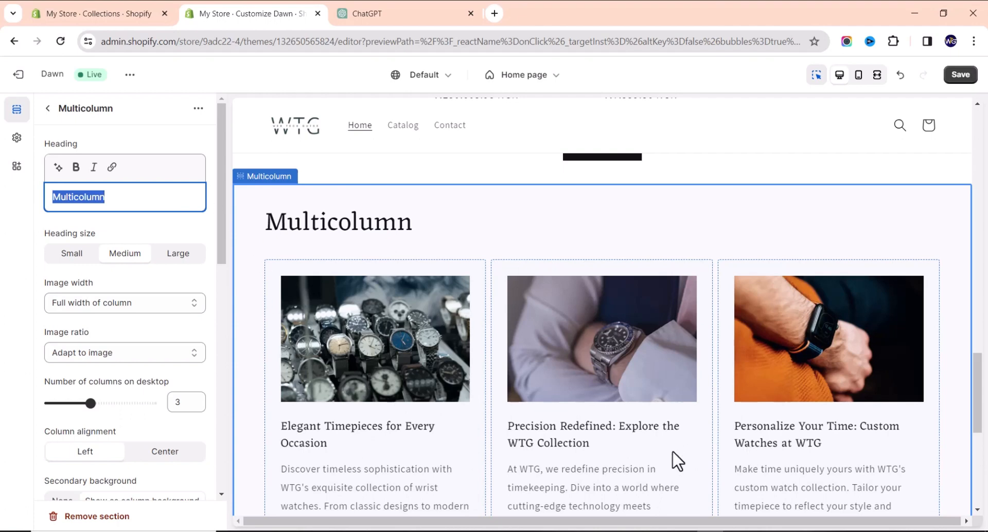
text(About Us)
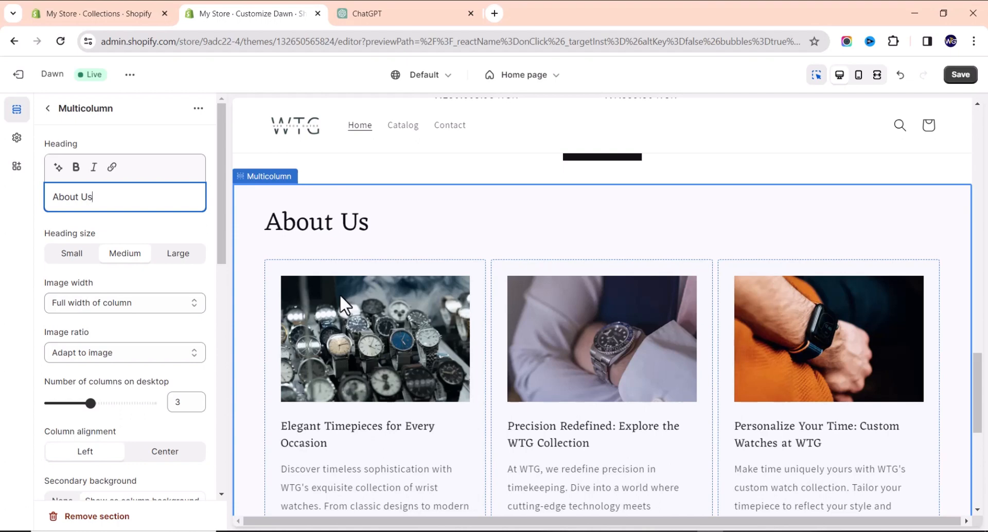
key(BackSpace)
key(BackSpace)
text(WTG)
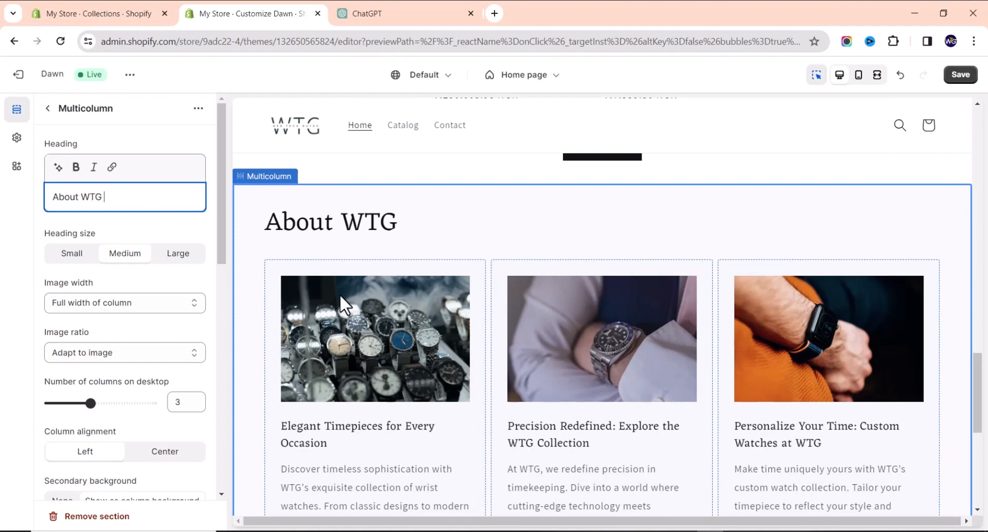
text(STore)
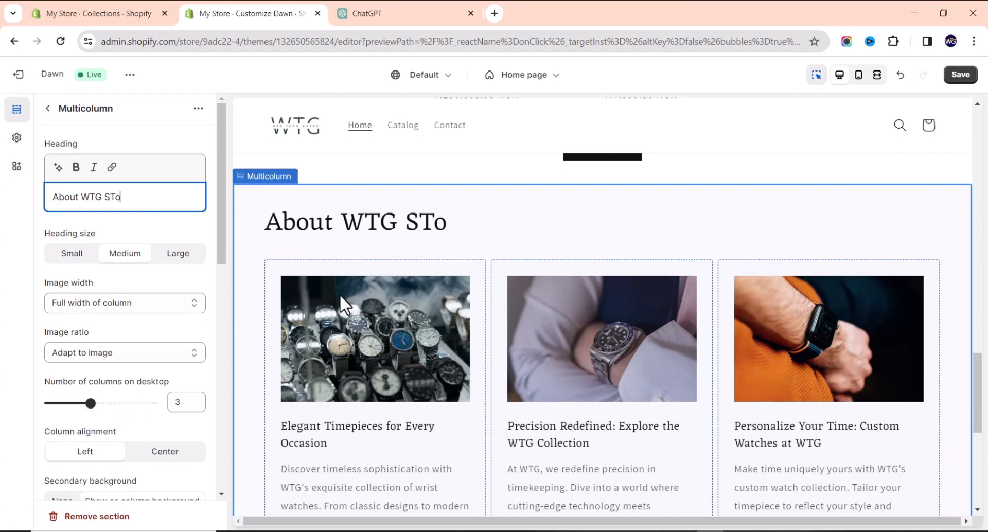
key(BackSpace)
key(BackSpace)
key(BackSpace)
key(BackSpace)
text(tore)
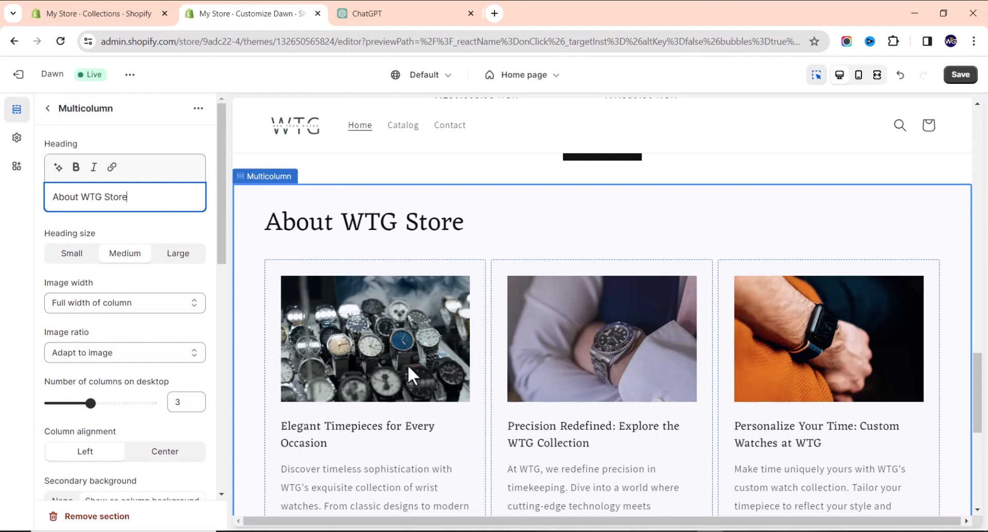
scroll(411, 336, down, 7)
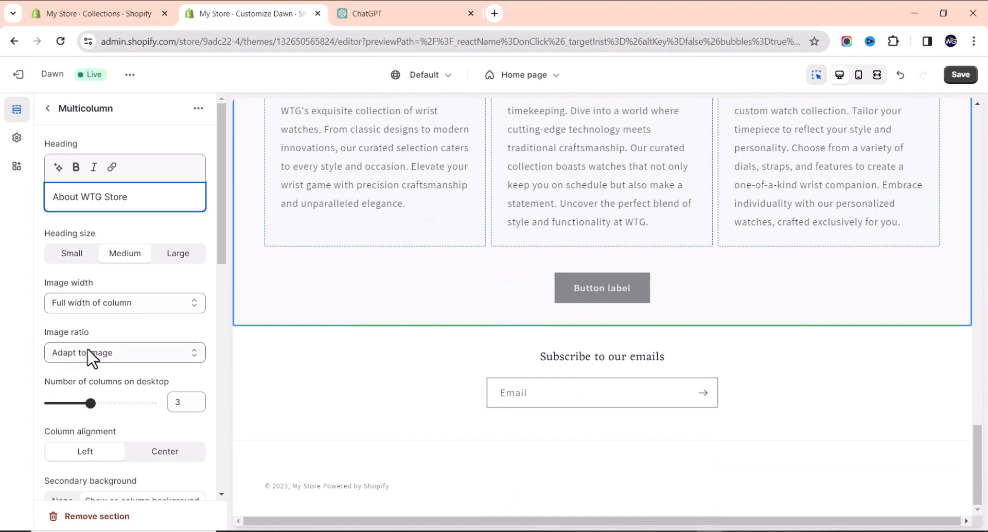
Change the Multicolumn button label to 'Learn More' and list the store's Pages as link targets.
scroll(103, 352, down, 2)
scroll(102, 350, down, 1)
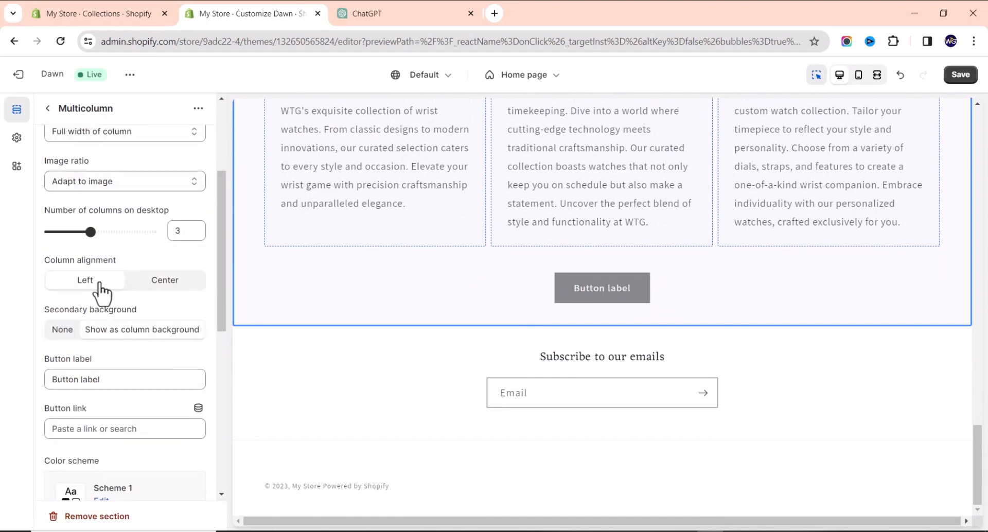
scroll(105, 268, up, 3)
scroll(105, 255, down, 3)
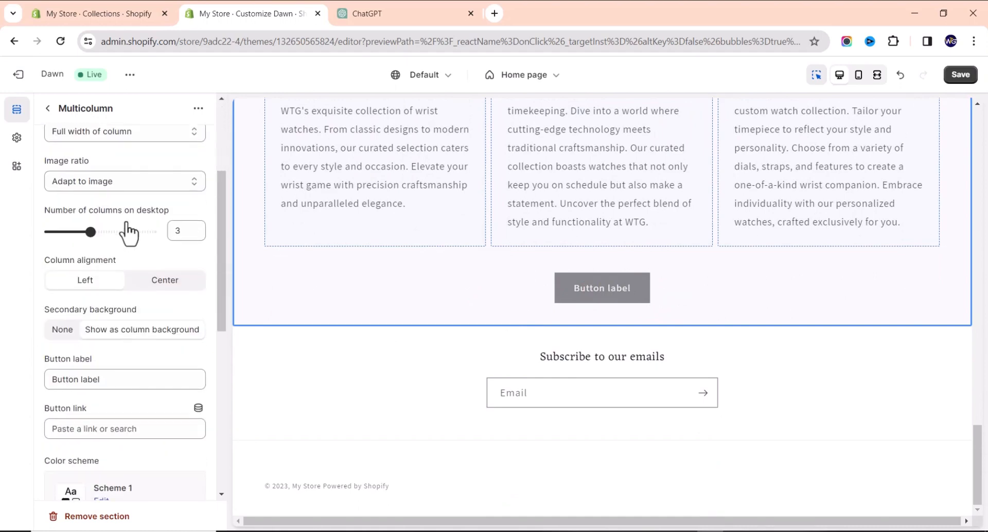
click(126, 383)
drag(126, 383, 27, 395)
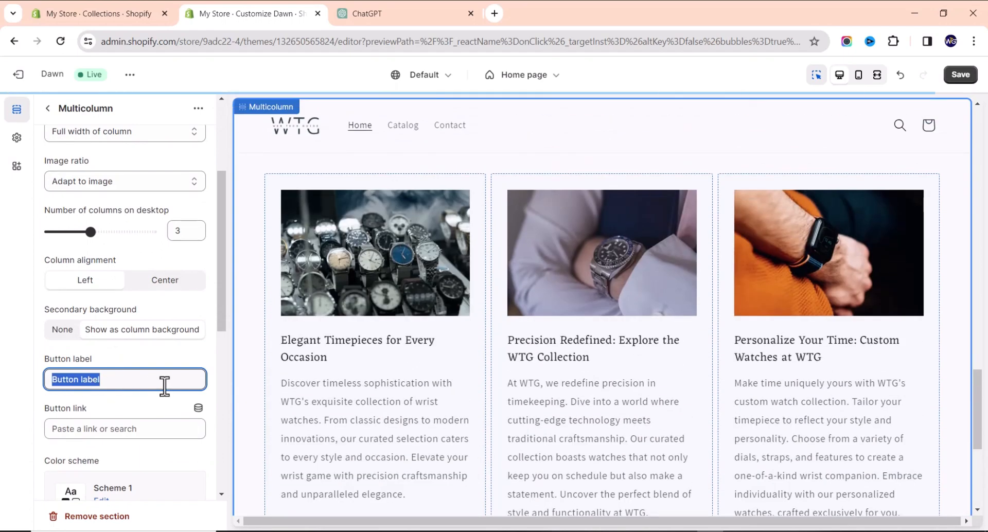
scroll(589, 350, down, 3)
scroll(590, 350, down, 1)
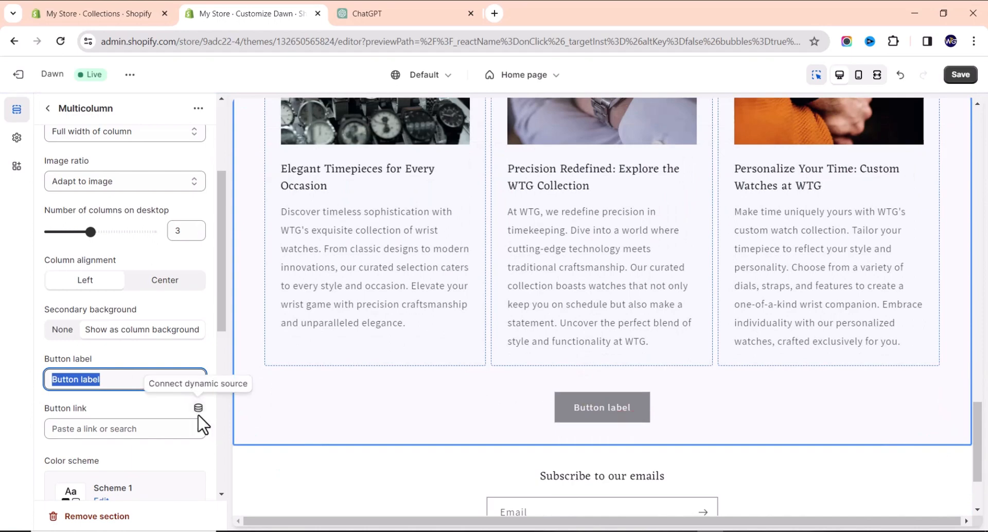
text(Learn)
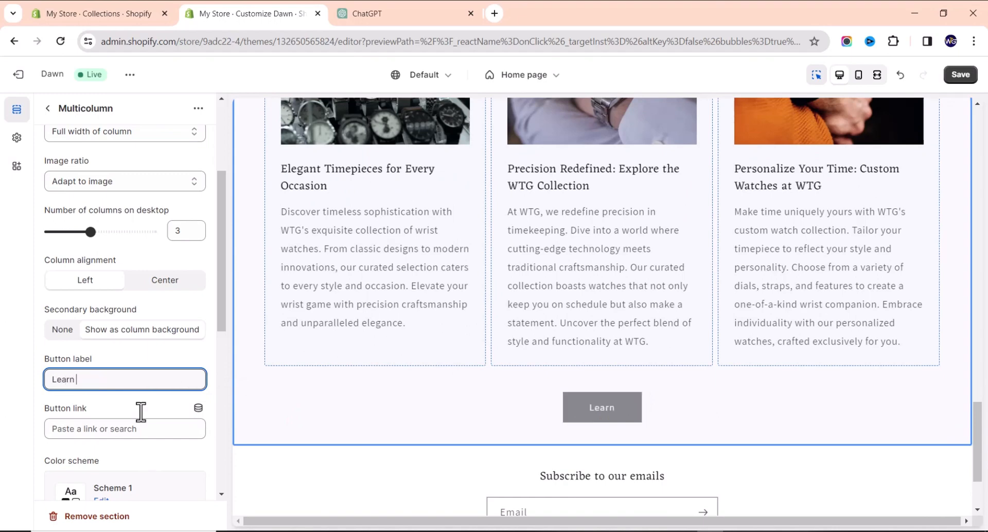
text( More)
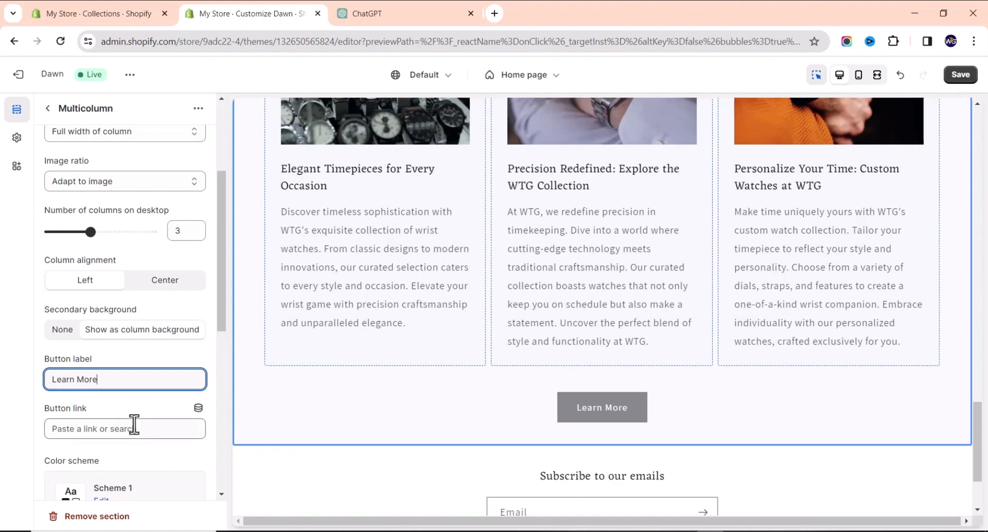
click(134, 429)
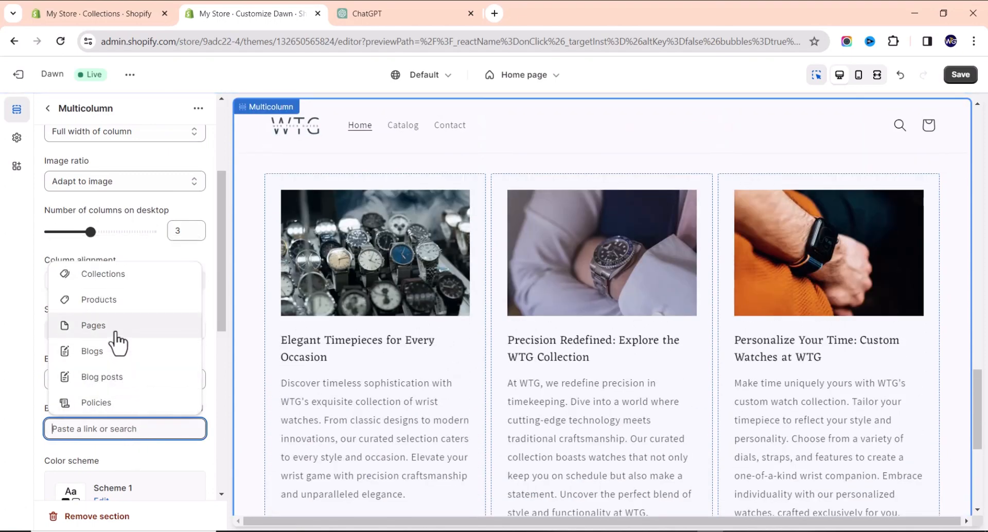
click(109, 333)
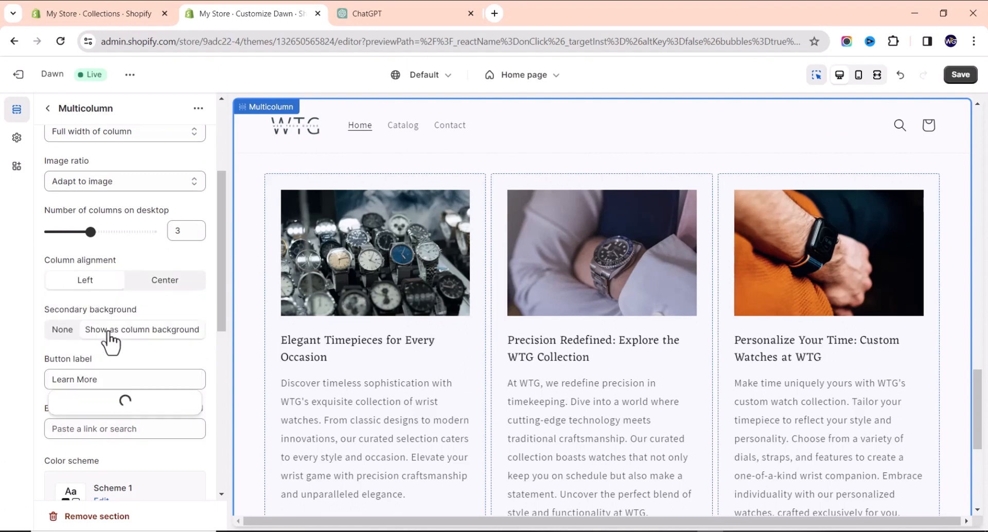
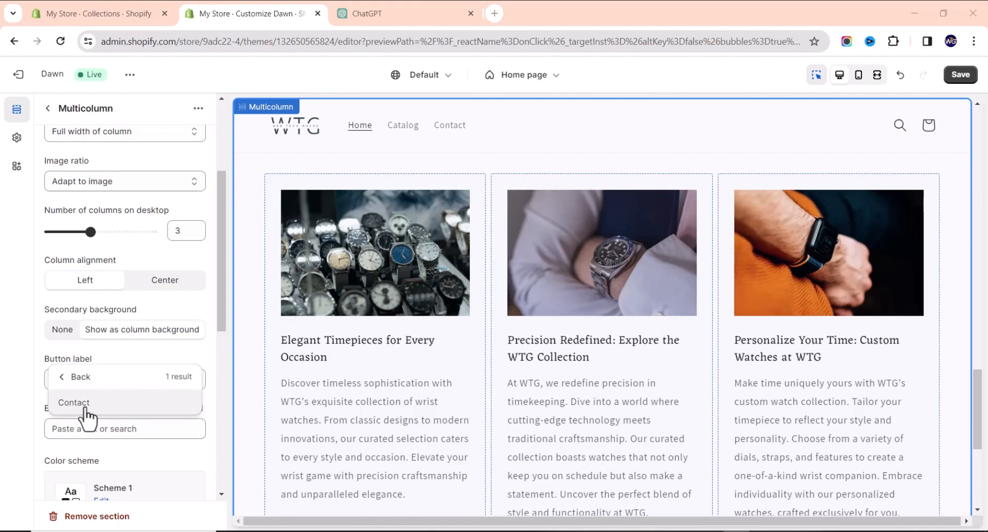
Back out of the Button link picker and dismiss it, leaving the link empty.
click(69, 380)
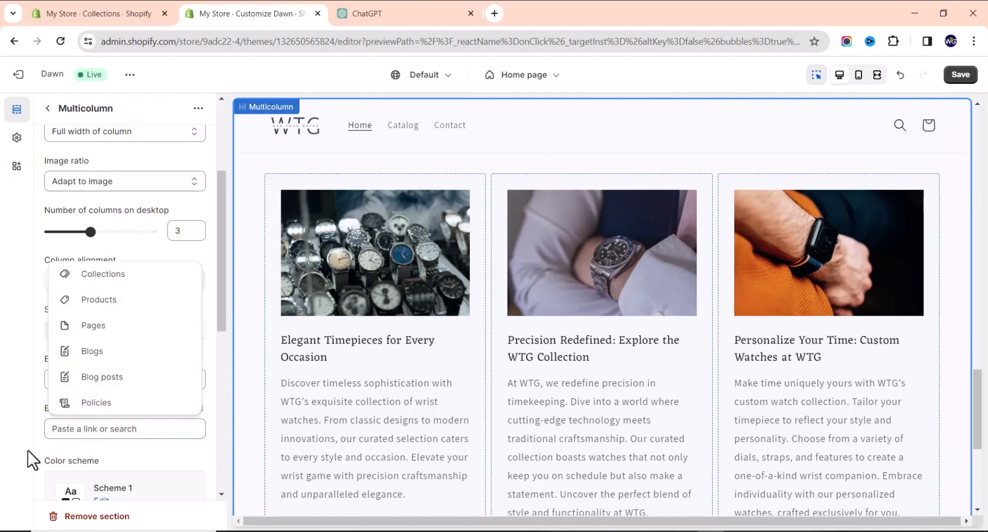
click(17, 392)
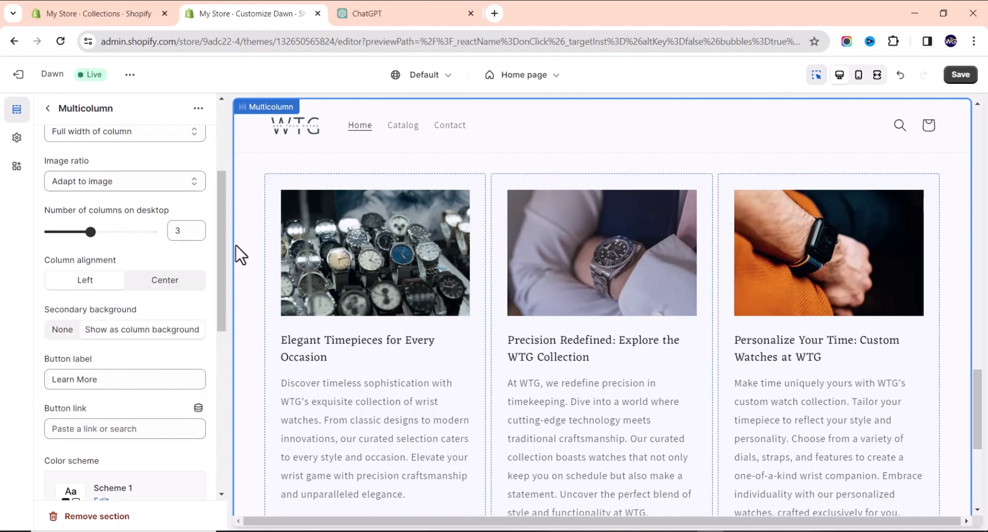
scroll(78, 294, down, 1)
scroll(80, 291, down, 7)
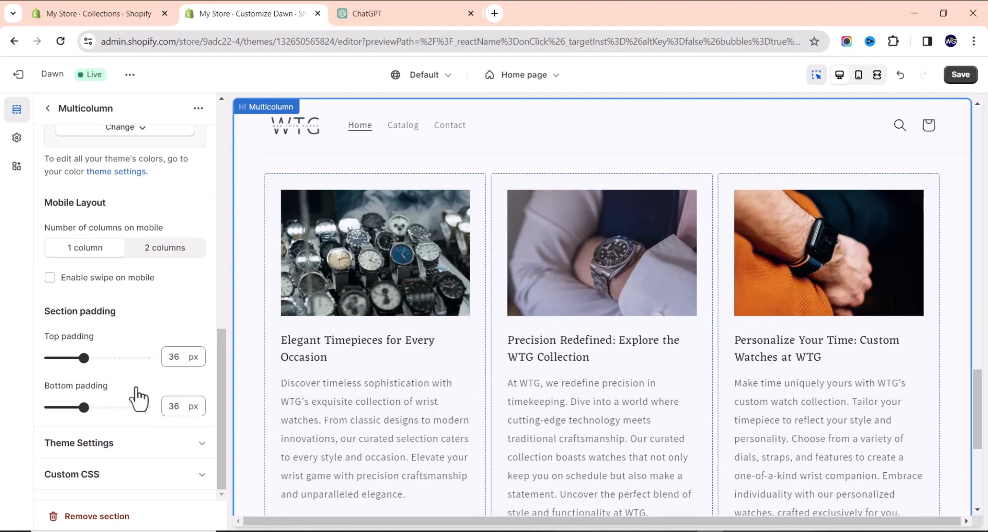
scroll(334, 237, up, 4)
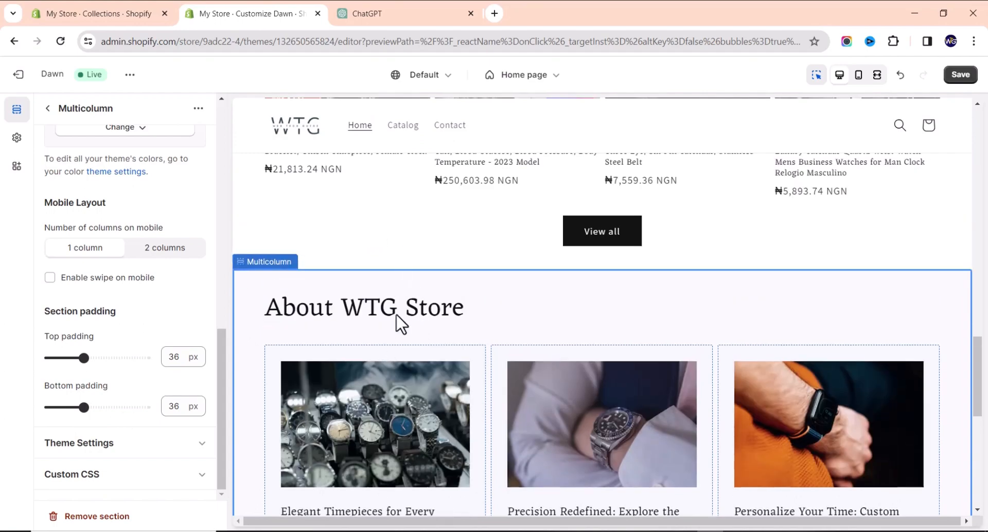
scroll(489, 316, down, 6)
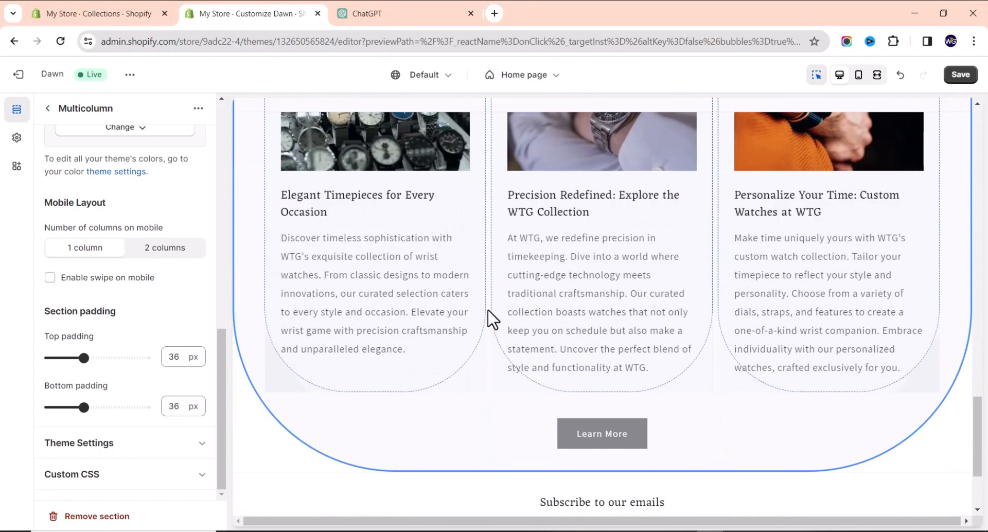
scroll(566, 392, up, 5)
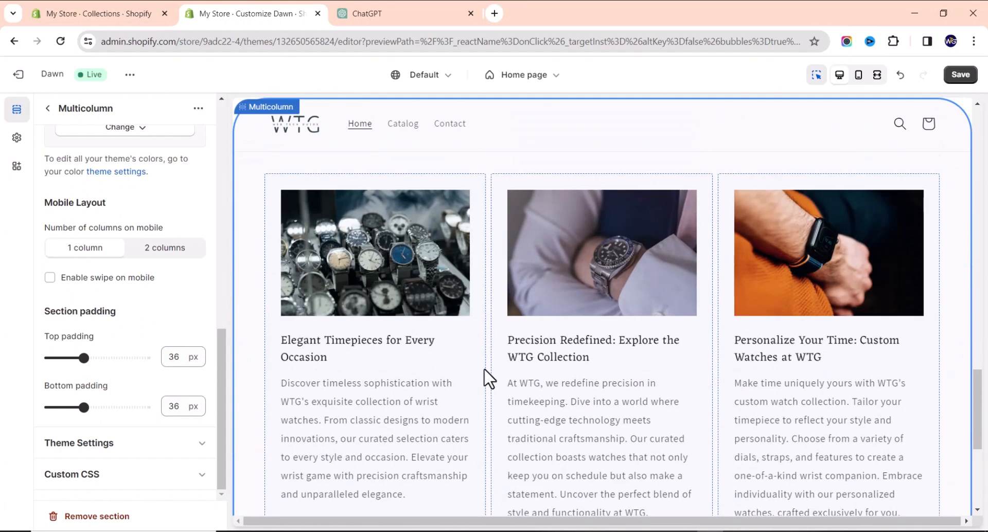
scroll(469, 294, up, 2)
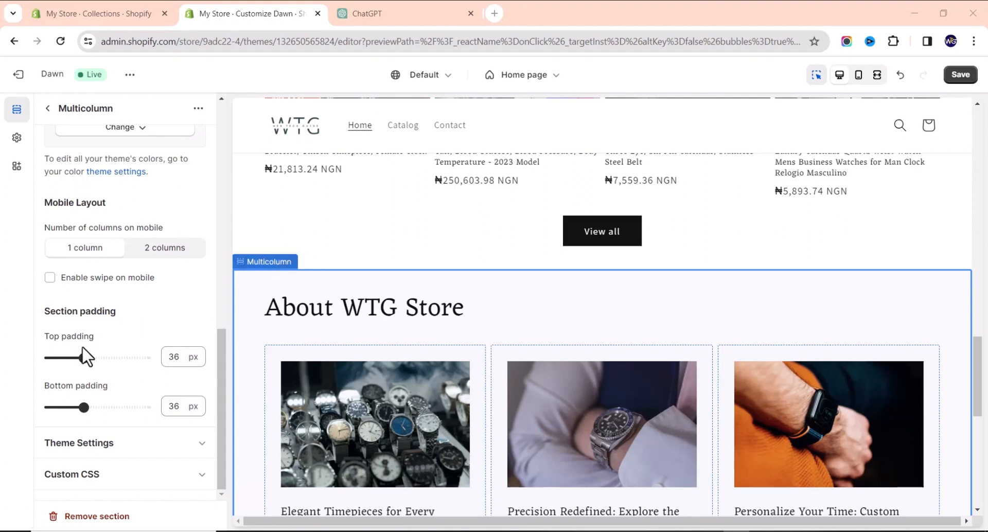
drag(84, 357, 118, 356)
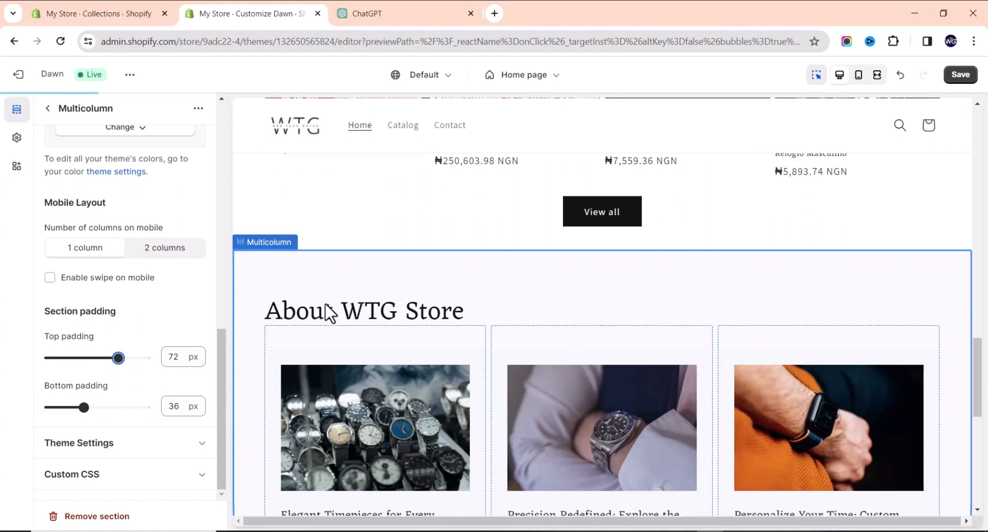
scroll(409, 197, up, 1)
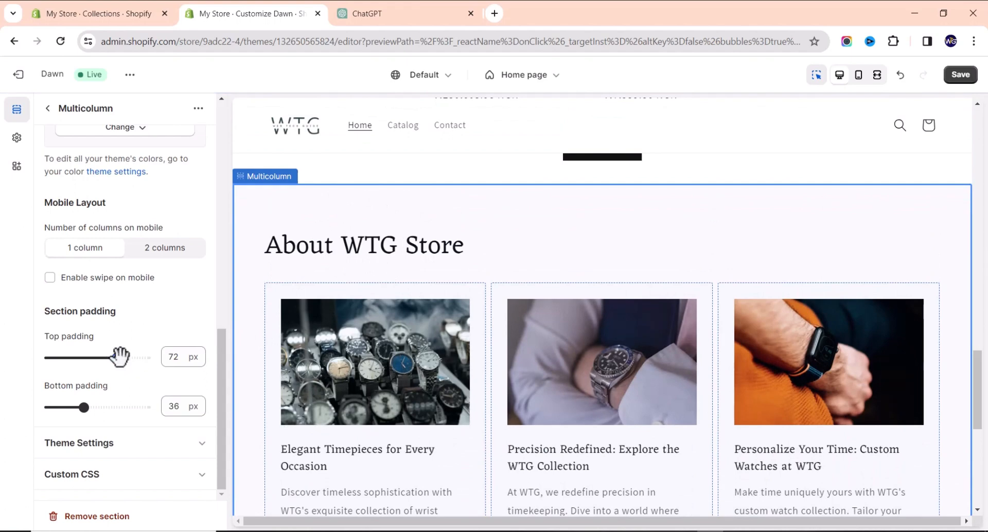
drag(119, 357, 152, 359)
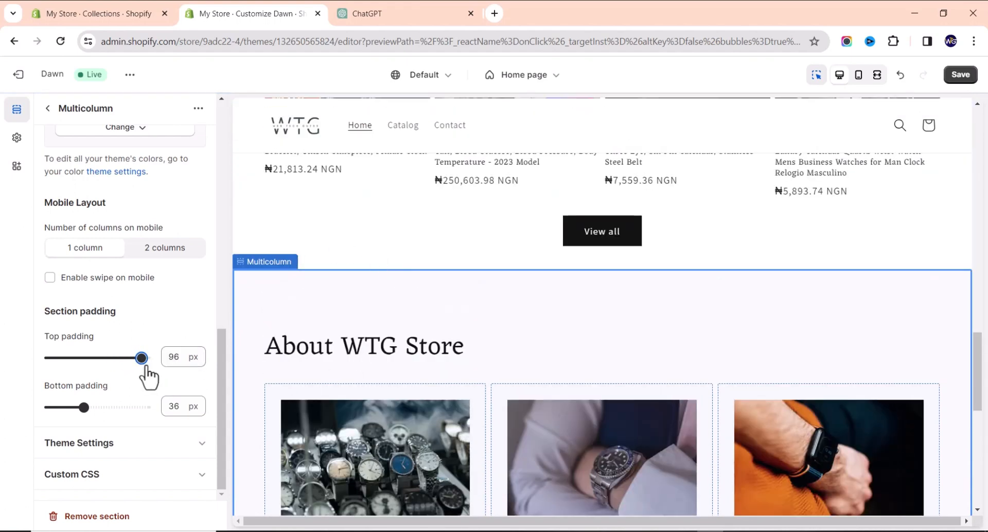
drag(146, 356, 84, 356)
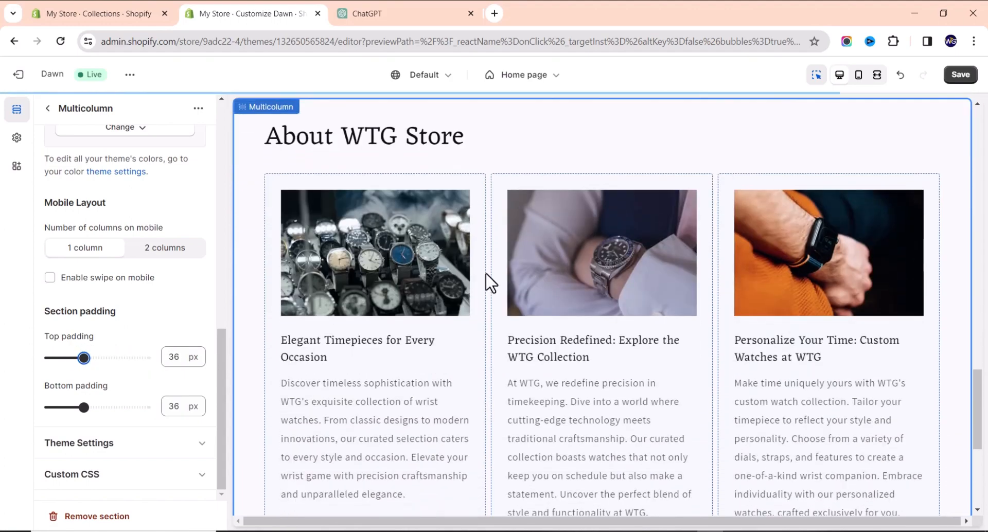
scroll(489, 284, down, 7)
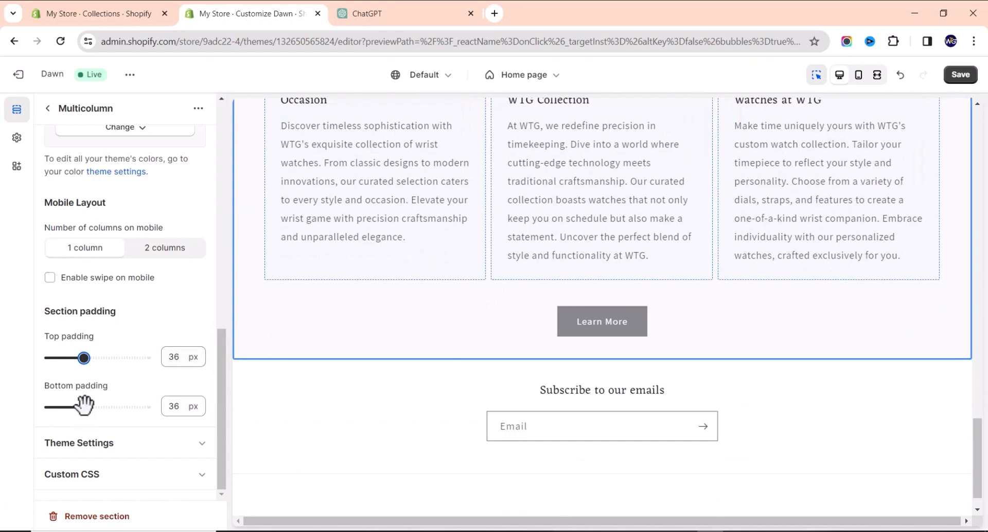
drag(83, 407, 130, 407)
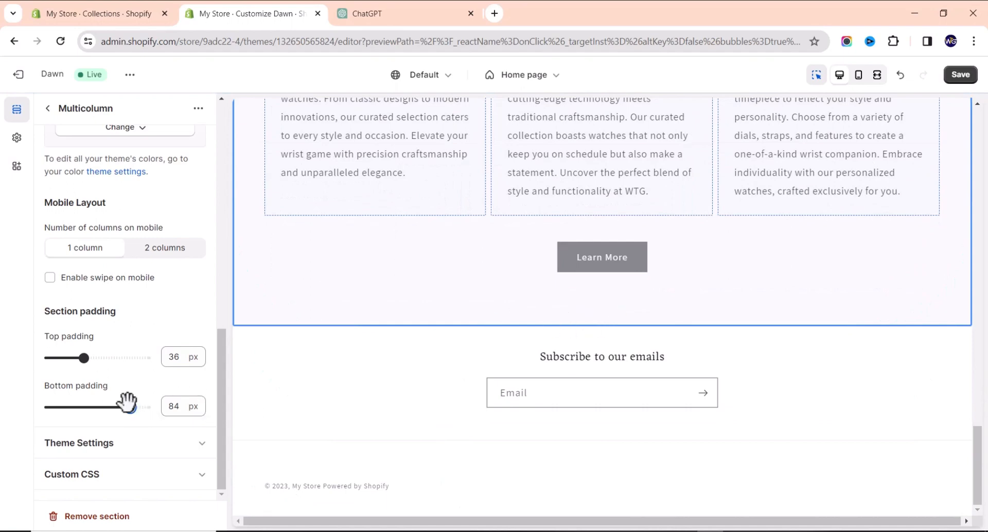
drag(127, 407, 84, 407)
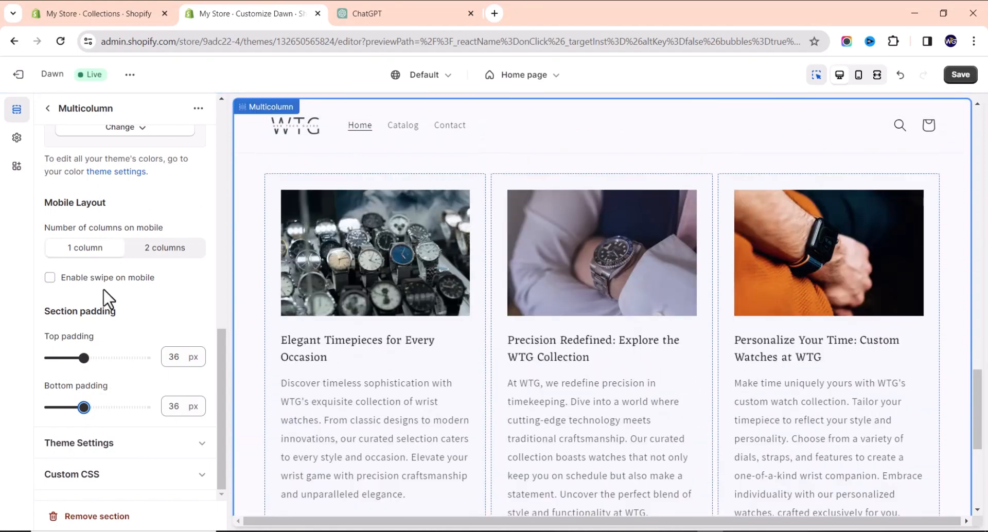
scroll(98, 283, up, 6)
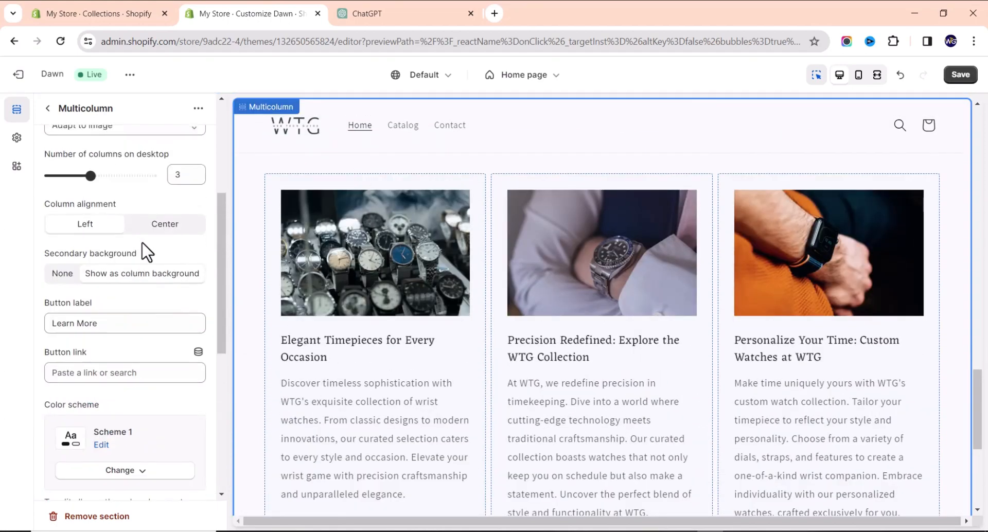
Leave the Multicolumn settings for the Home page section list.
scroll(147, 253, up, 3)
scroll(372, 447, down, 4)
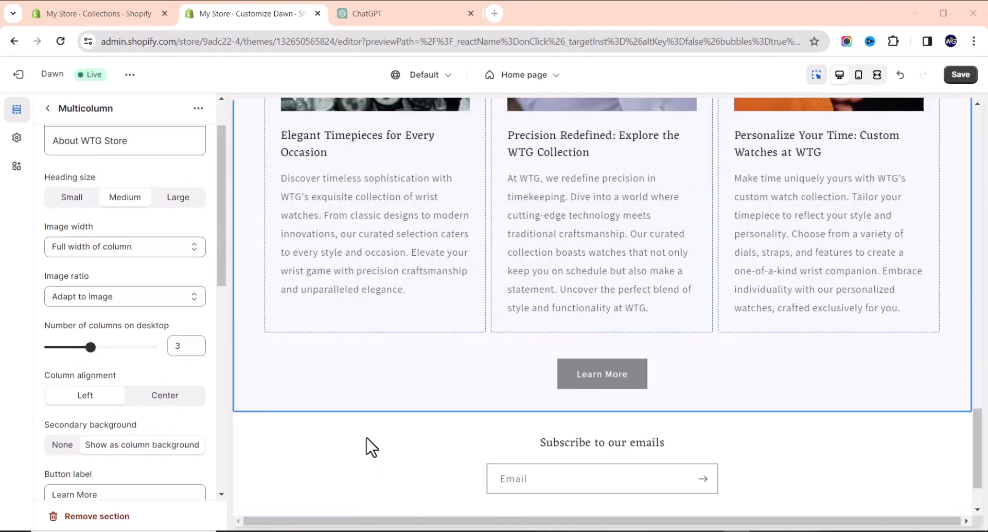
click(49, 112)
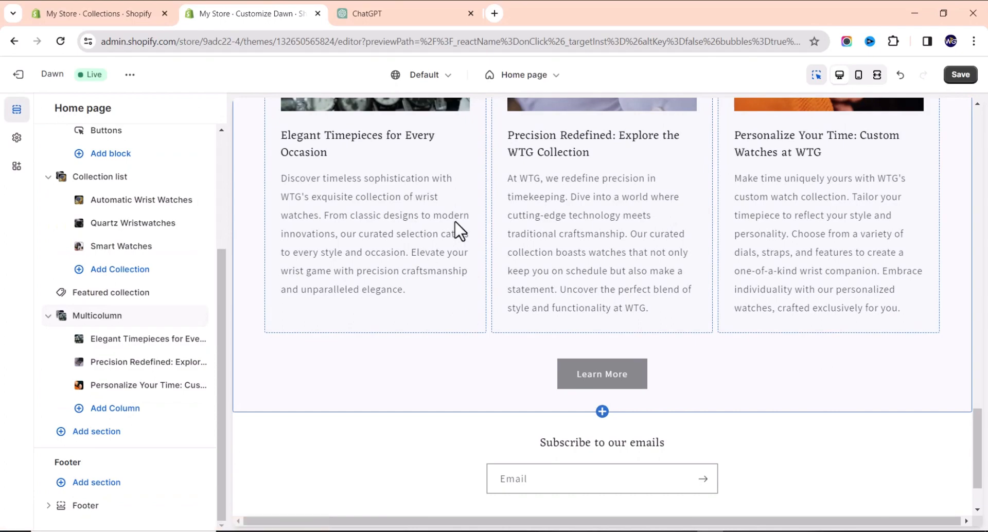
scroll(631, 224, up, 10)
scroll(617, 226, up, 5)
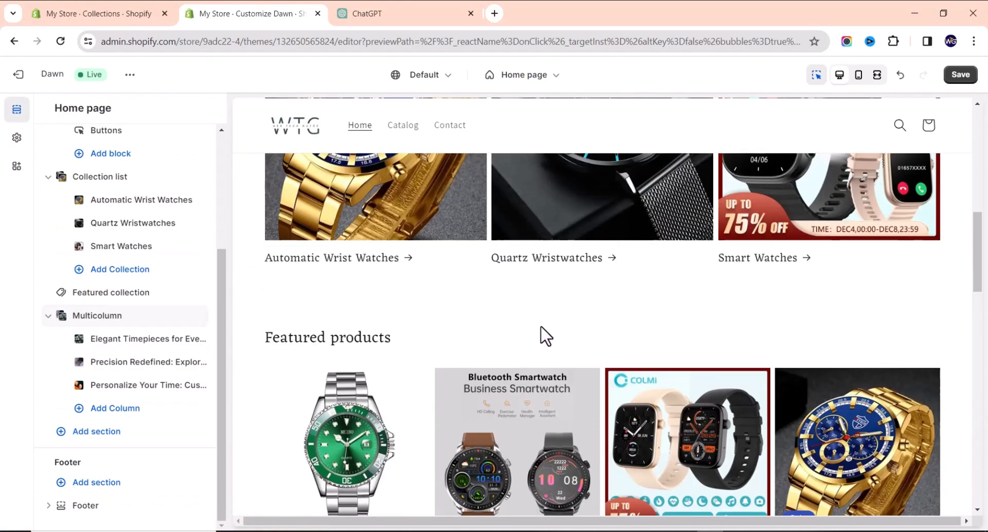
scroll(539, 332, down, 2)
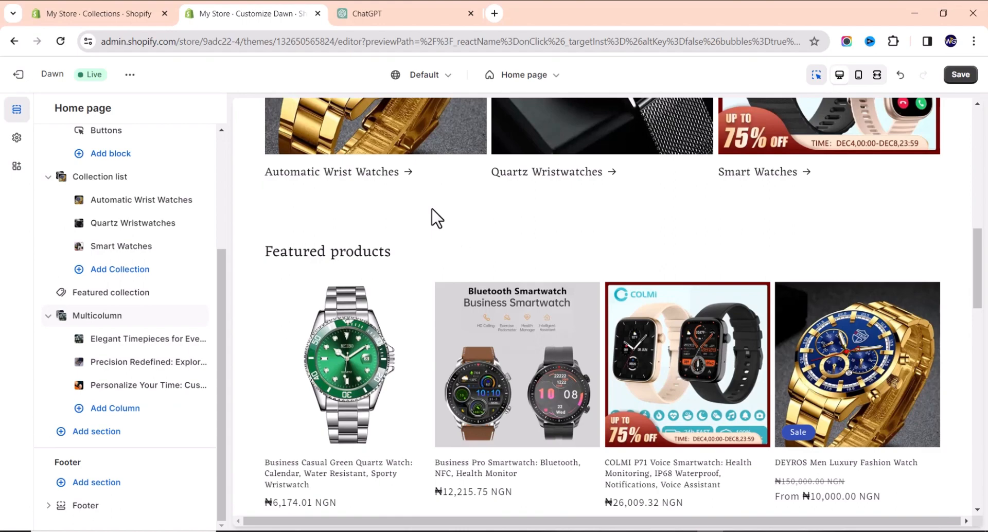
Scroll the preview past the new columns and show the add-section choices below them.
scroll(452, 263, down, 2)
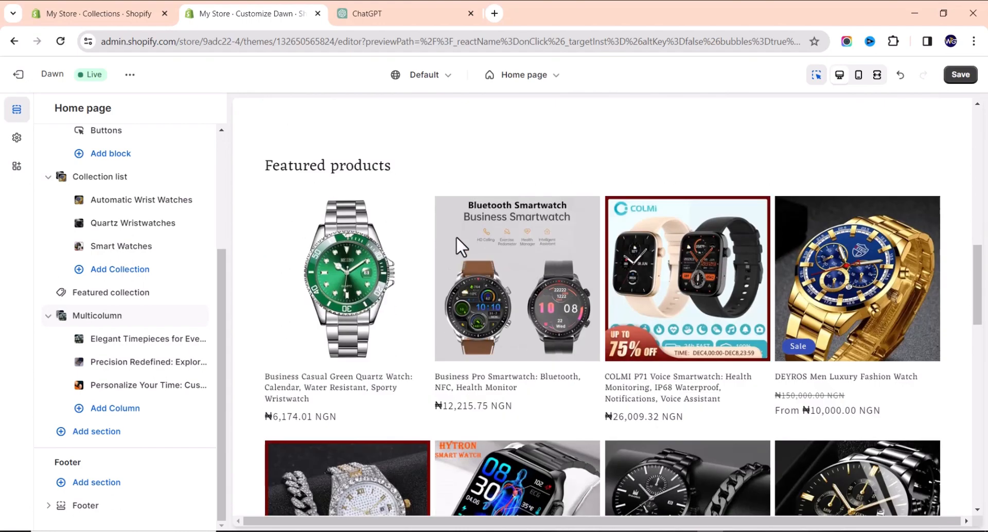
scroll(489, 220, down, 8)
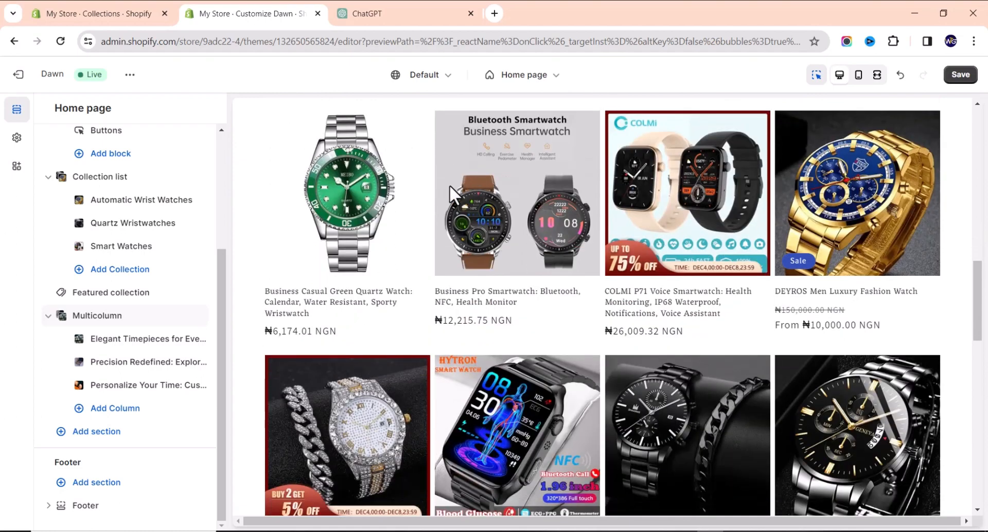
scroll(441, 219, down, 10)
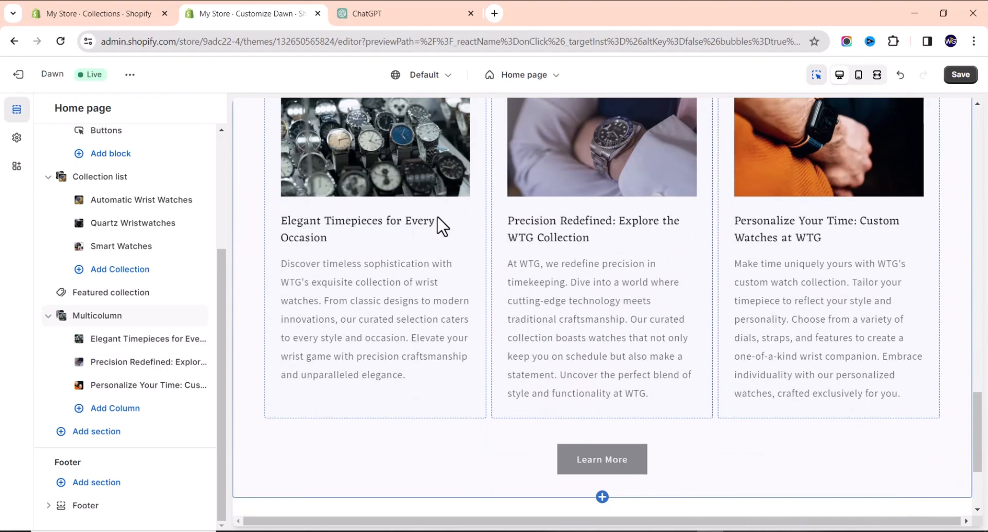
click(602, 326)
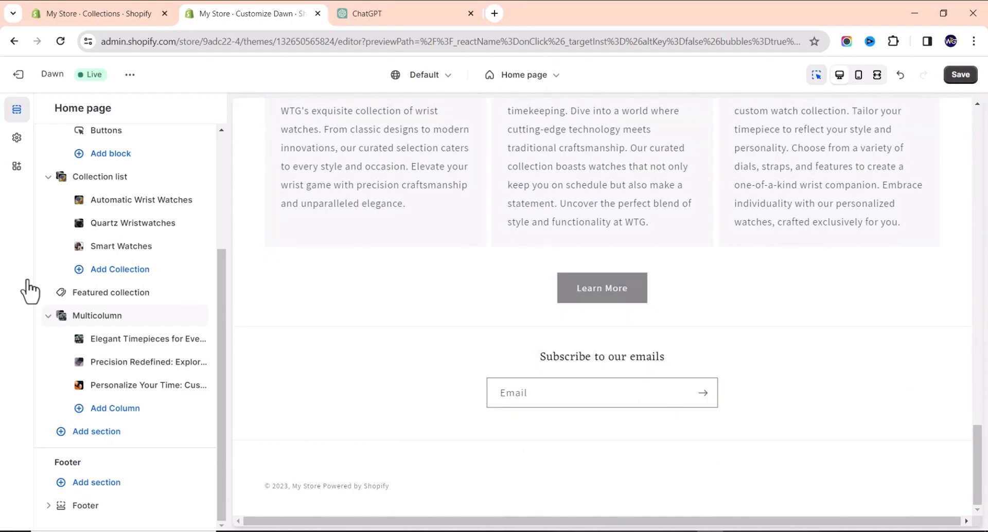
mouse_move(111, 407)
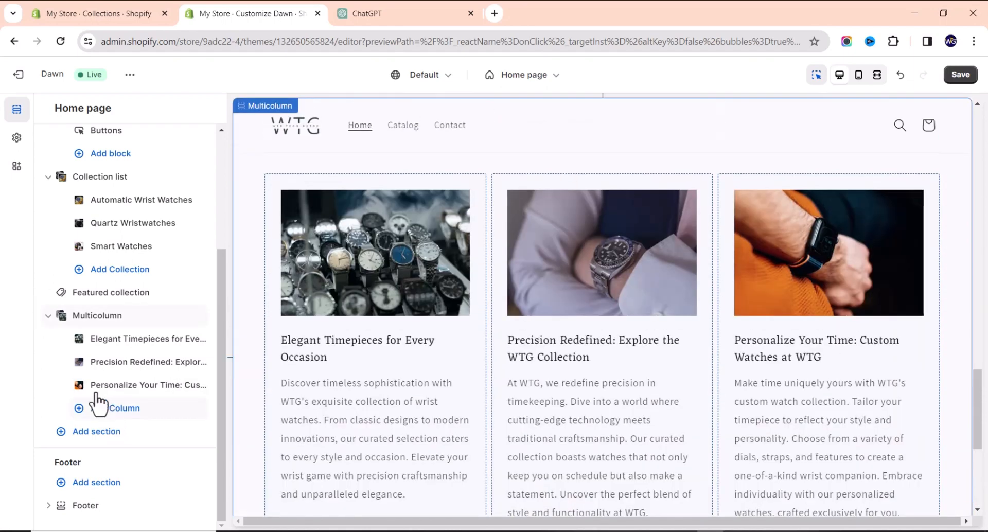
Add a Featured collection section below the columns showing the Smart Watches collection.
click(103, 432)
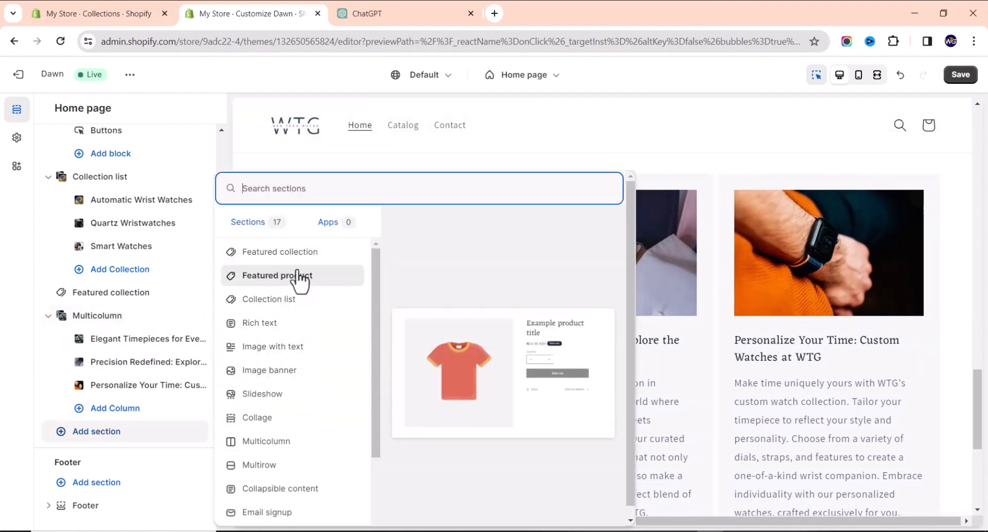
click(293, 253)
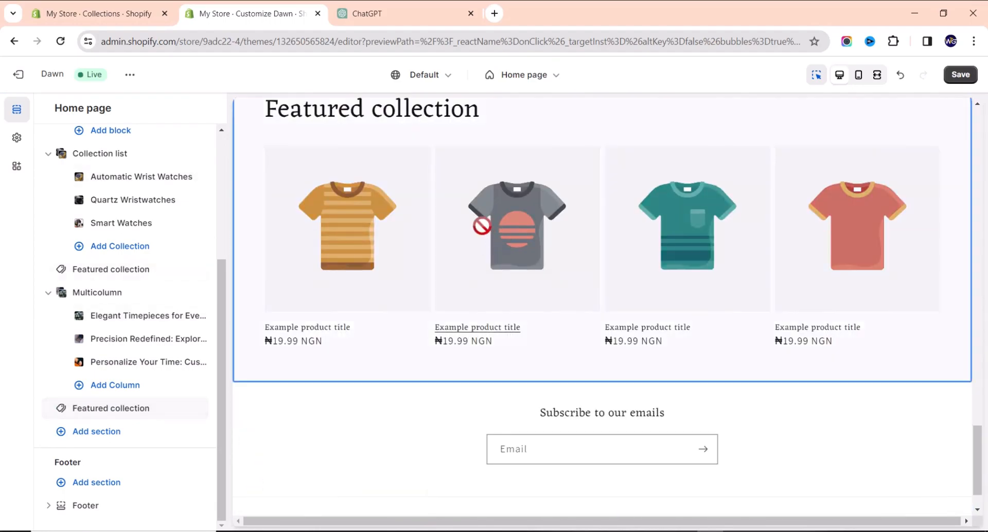
click(499, 227)
scroll(129, 221, down, 3)
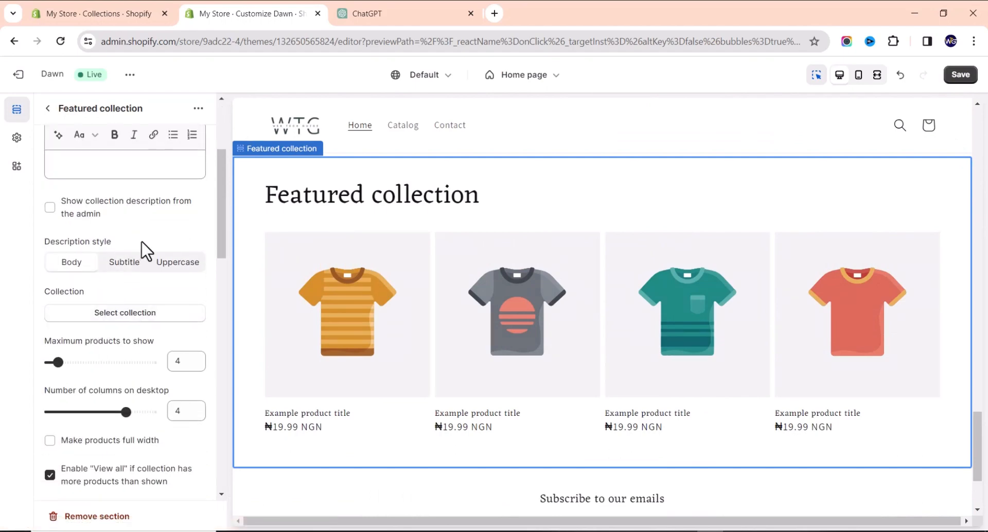
click(154, 319)
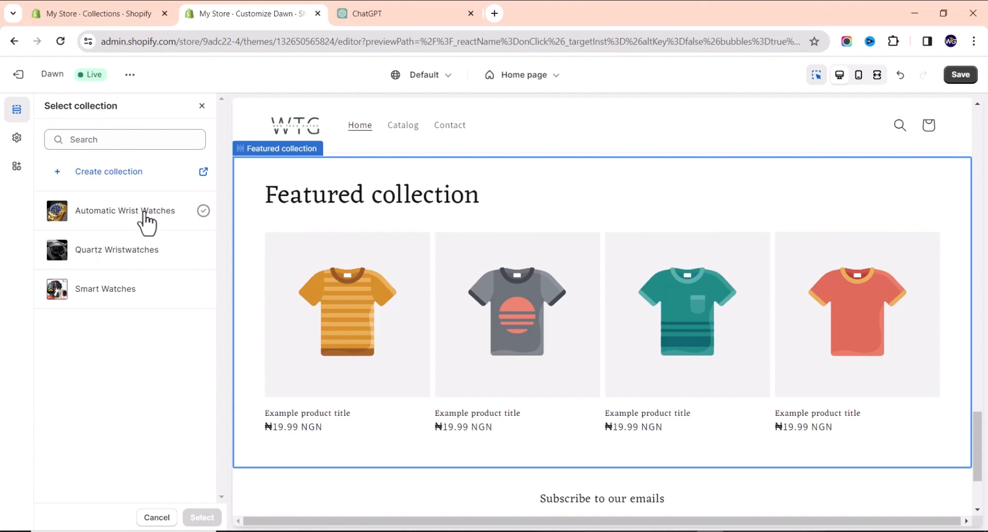
click(145, 297)
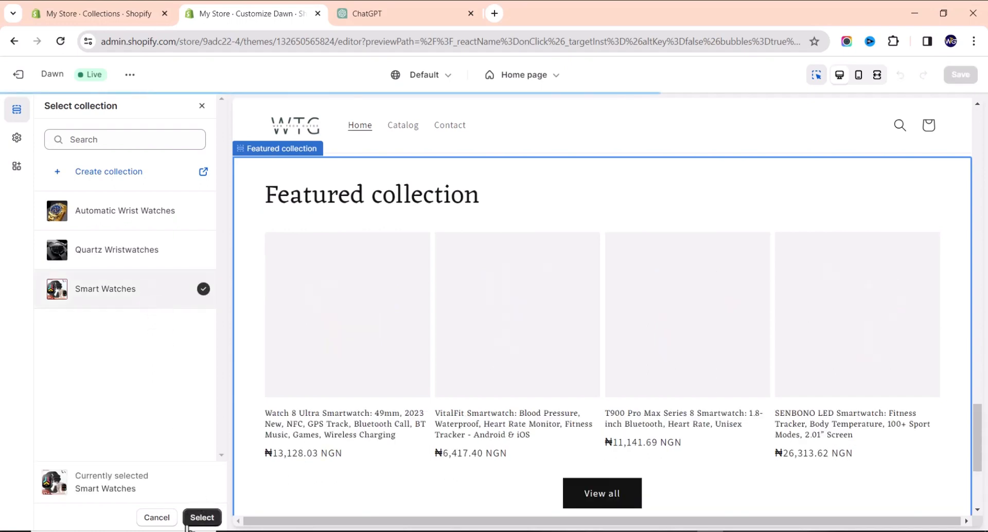
click(200, 518)
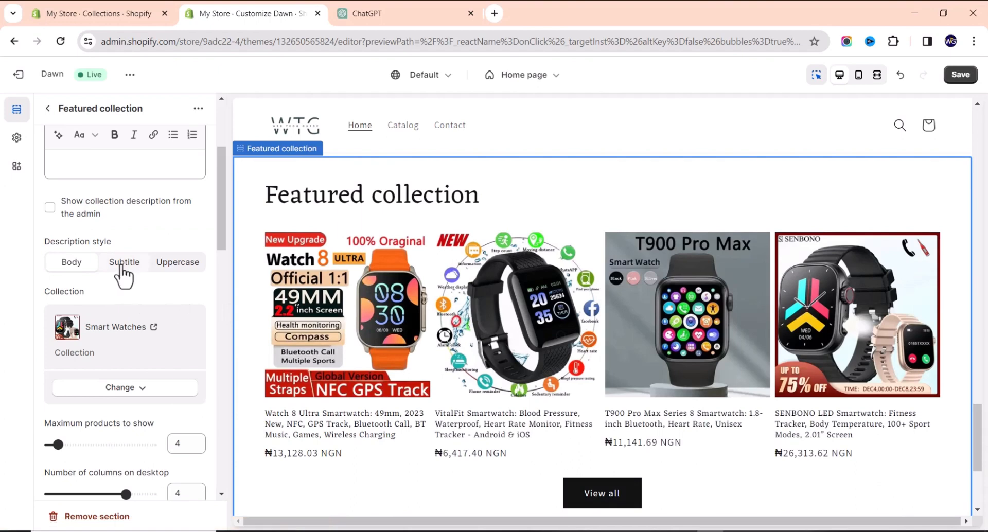
Raise the Smart Watches section's Maximum products to show to 8.
scroll(123, 275, down, 2)
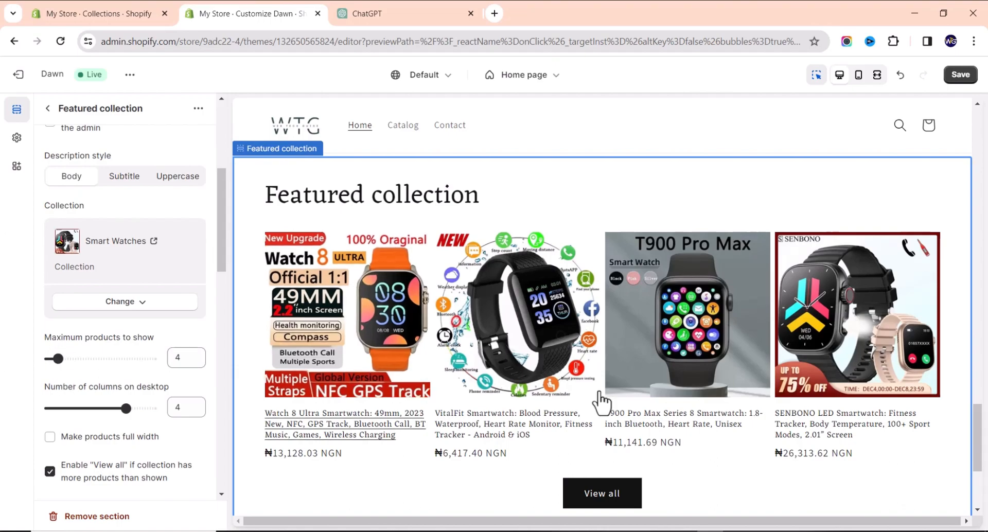
scroll(543, 366, down, 6)
scroll(542, 354, up, 10)
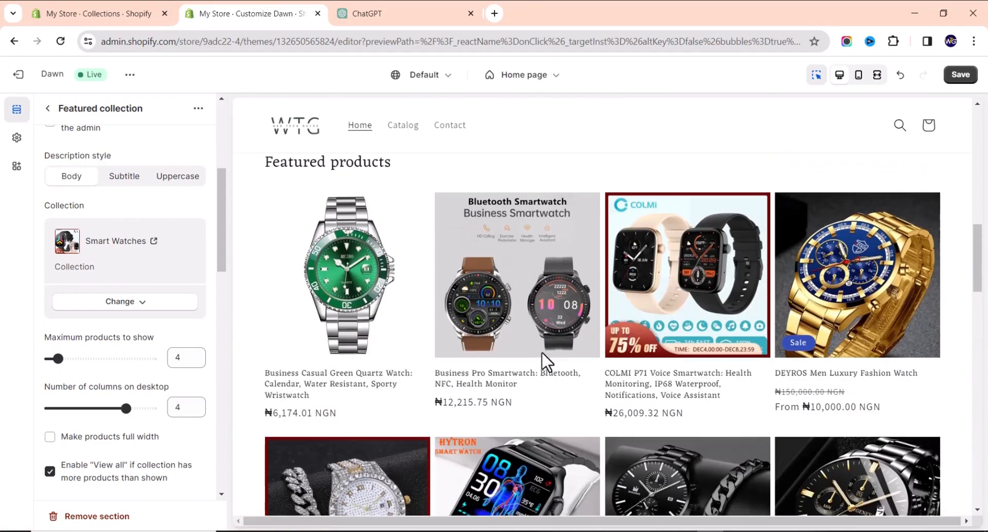
scroll(541, 352, down, 12)
scroll(412, 362, down, 3)
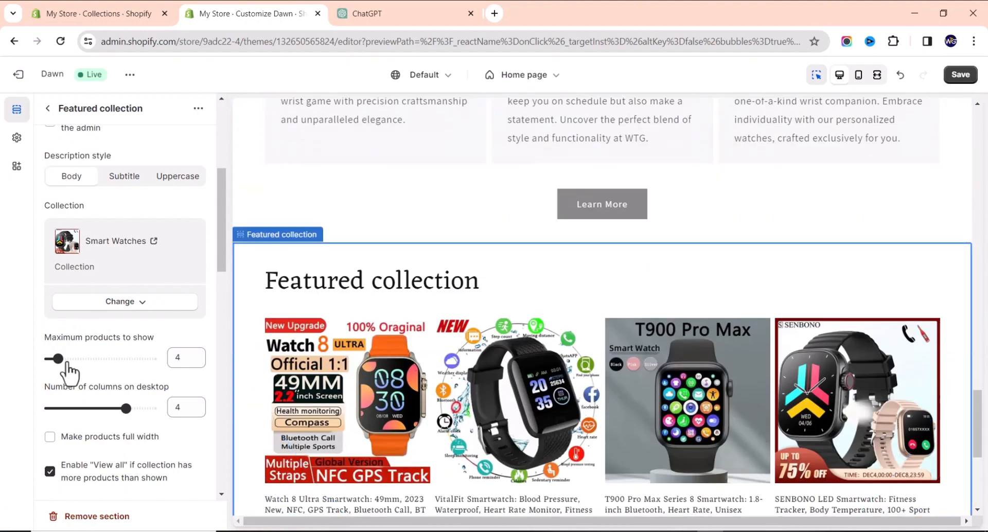
drag(58, 358, 76, 355)
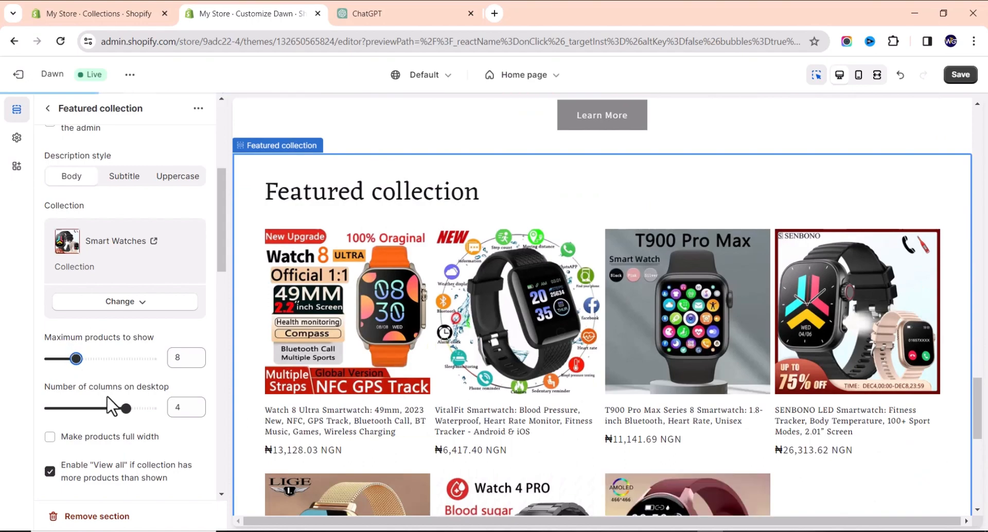
Try 5 and then 3 desktop columns, then return to 4 columns.
scroll(450, 262, down, 5)
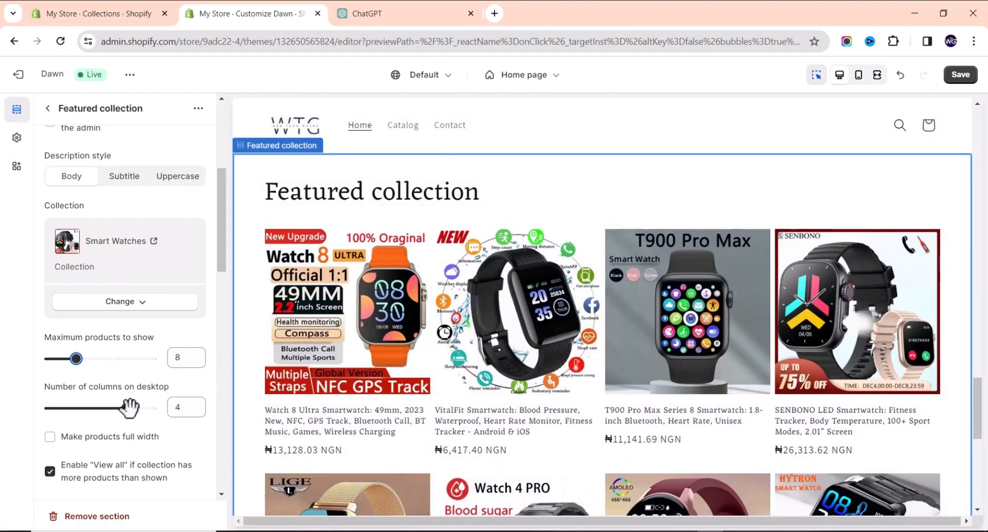
drag(125, 409, 150, 408)
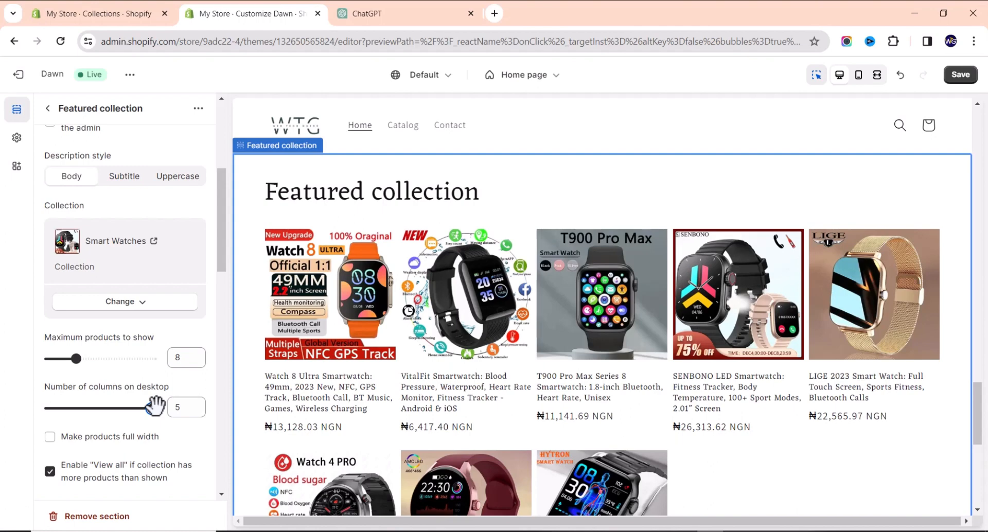
drag(154, 406, 102, 410)
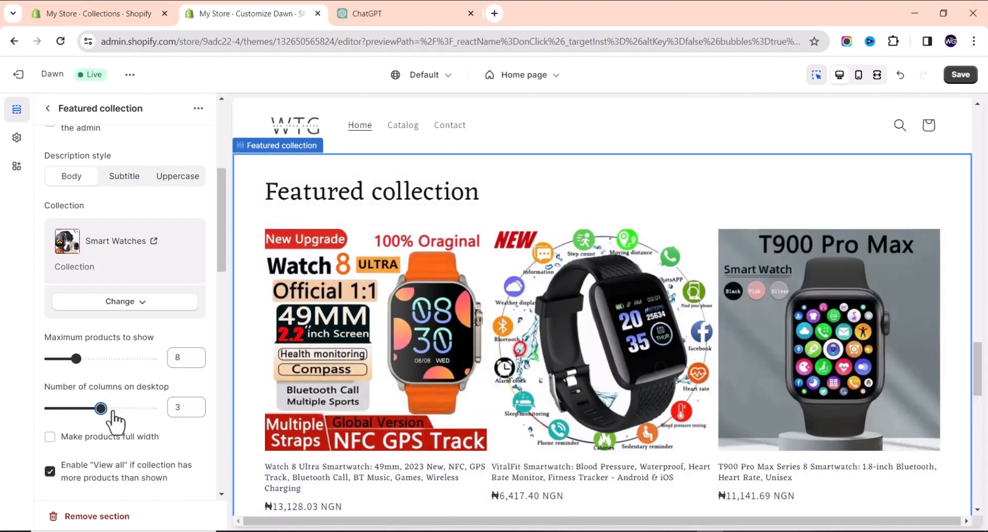
mouse_move(101, 408)
mouse_down()
mouse_move(68, 409)
mouse_move(118, 406)
mouse_up()
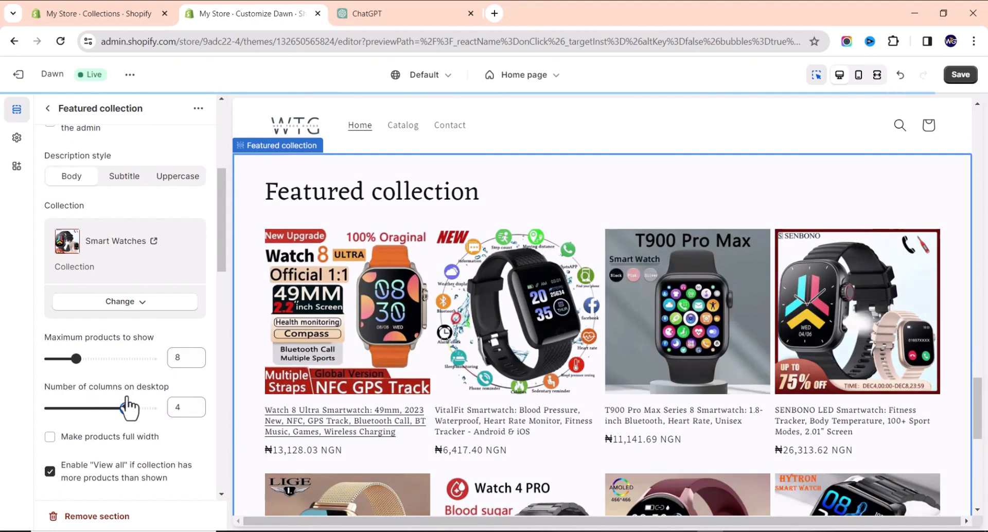
scroll(89, 399, down, 2)
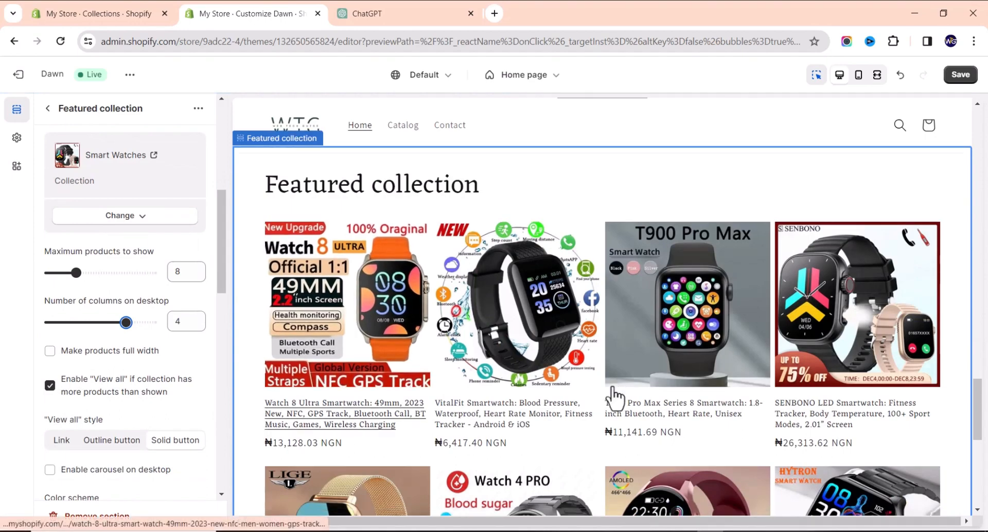
Turn off the collection's View all button and browse its color scheme options.
scroll(623, 404, down, 8)
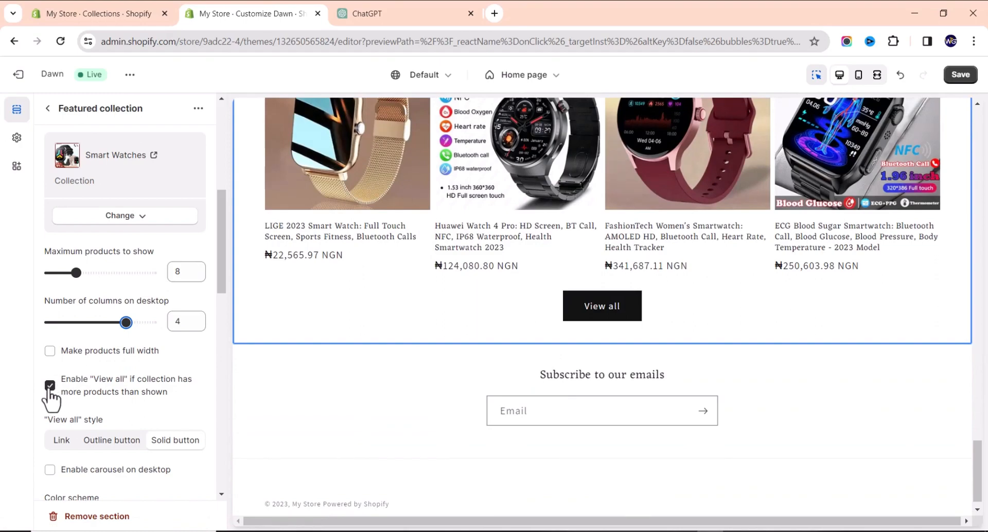
click(48, 387)
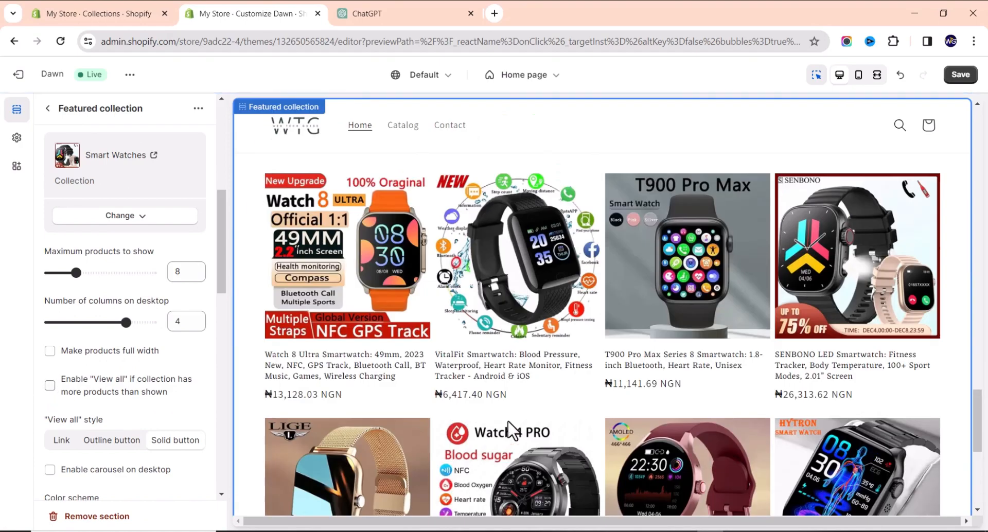
scroll(87, 438, down, 2)
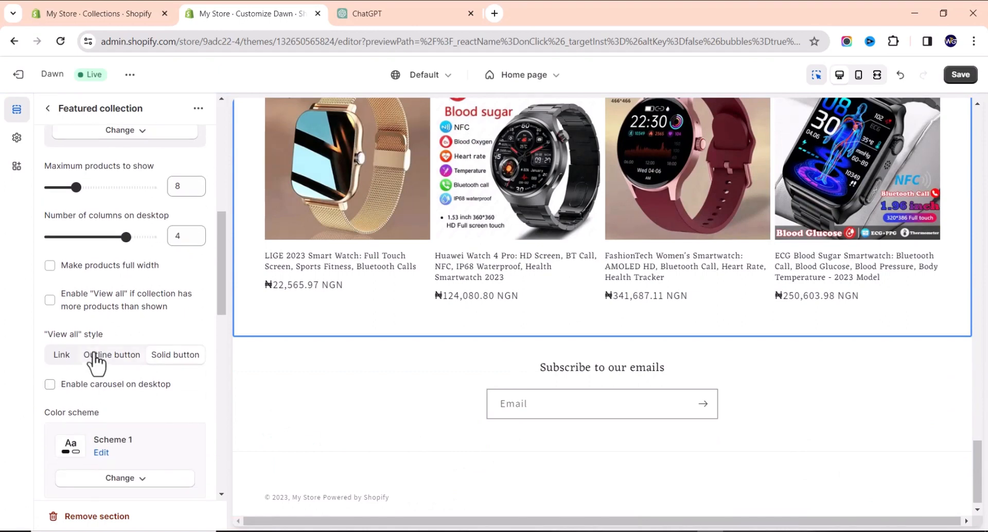
scroll(94, 362, down, 5)
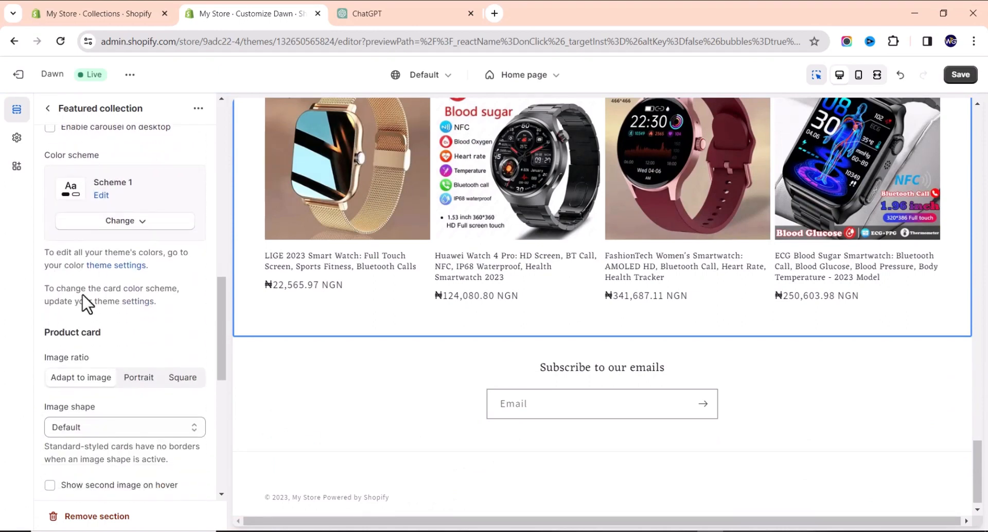
click(118, 221)
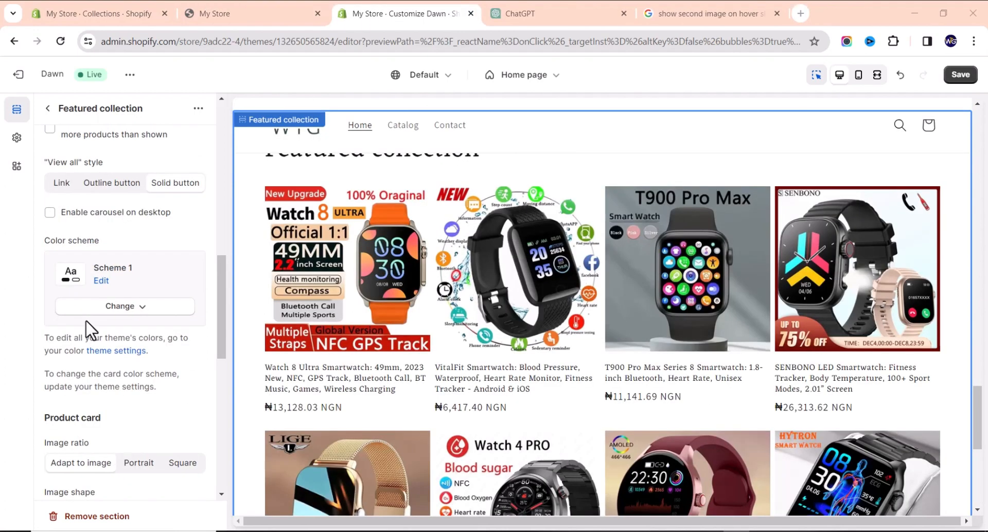
scroll(92, 350, down, 3)
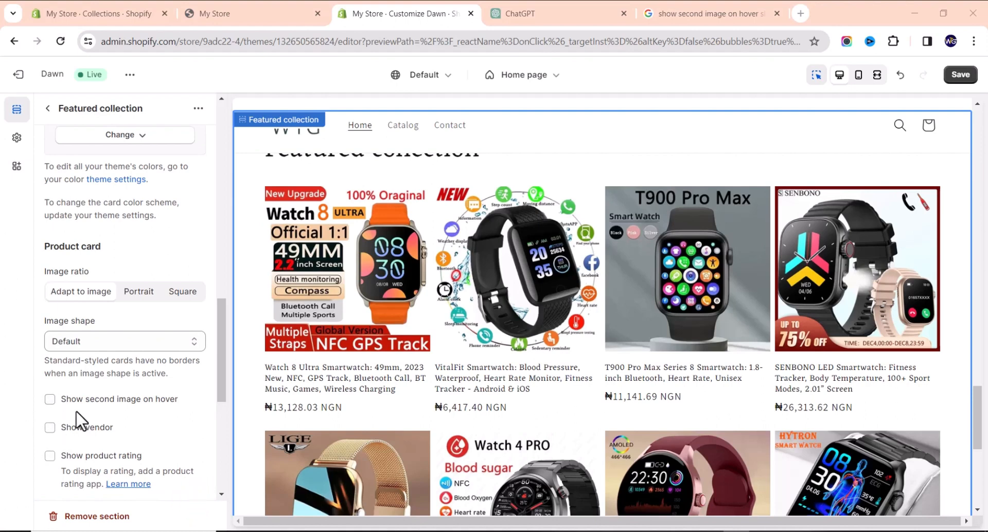
scroll(69, 365, down, 2)
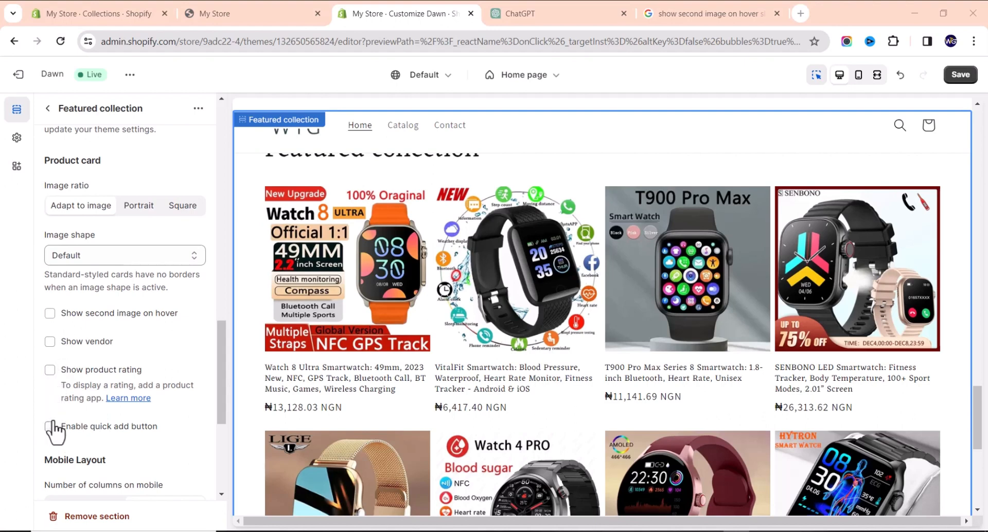
scroll(62, 423, up, 10)
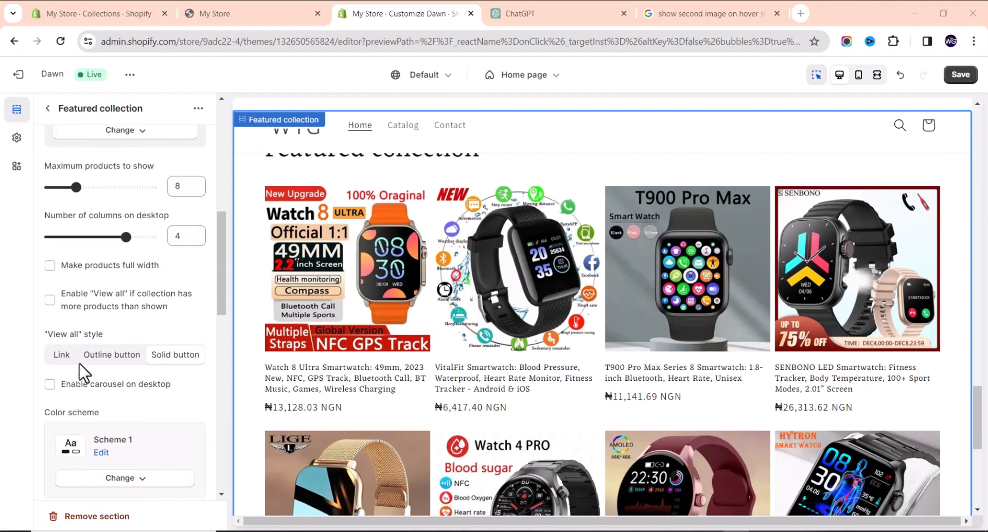
scroll(82, 382, up, 2)
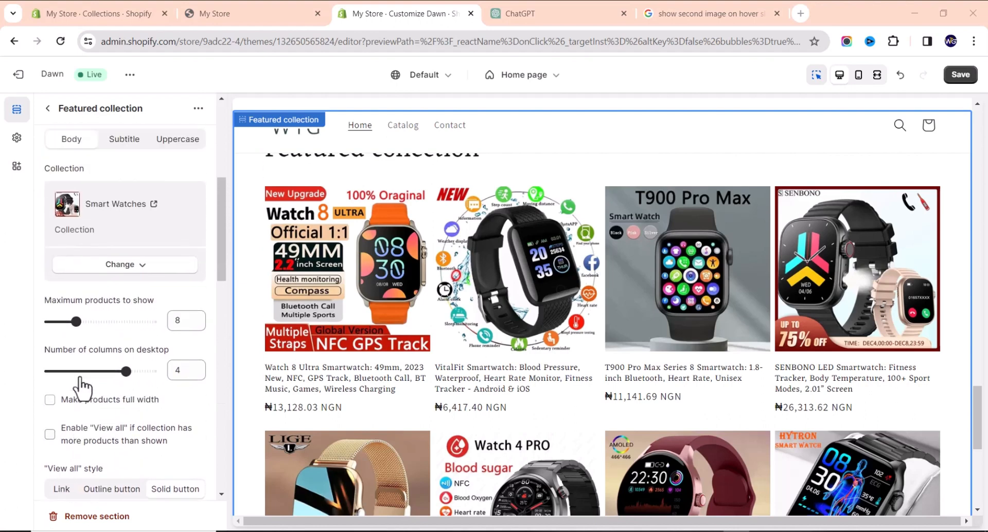
scroll(77, 382, down, 2)
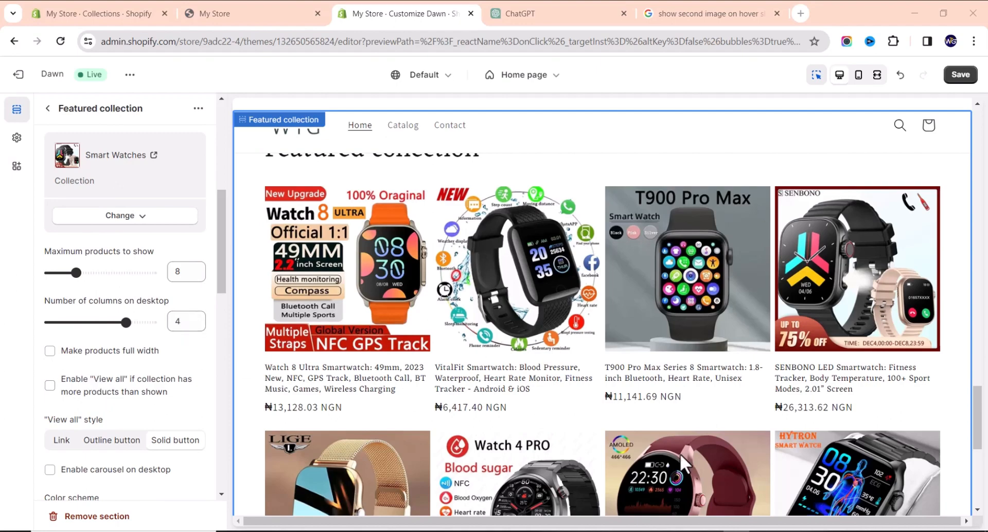
scroll(687, 466, down, 5)
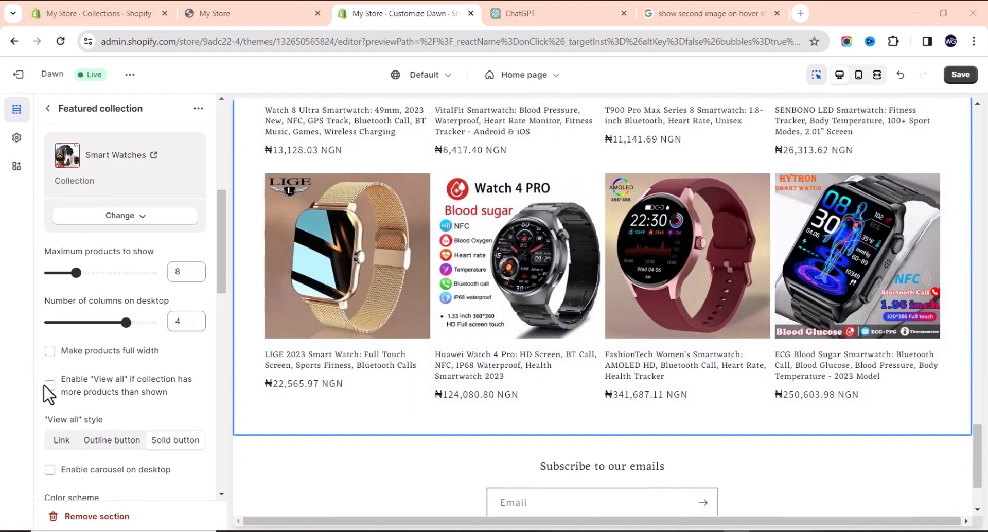
Turn the View all button back on for the Smart Watches collection.
click(50, 386)
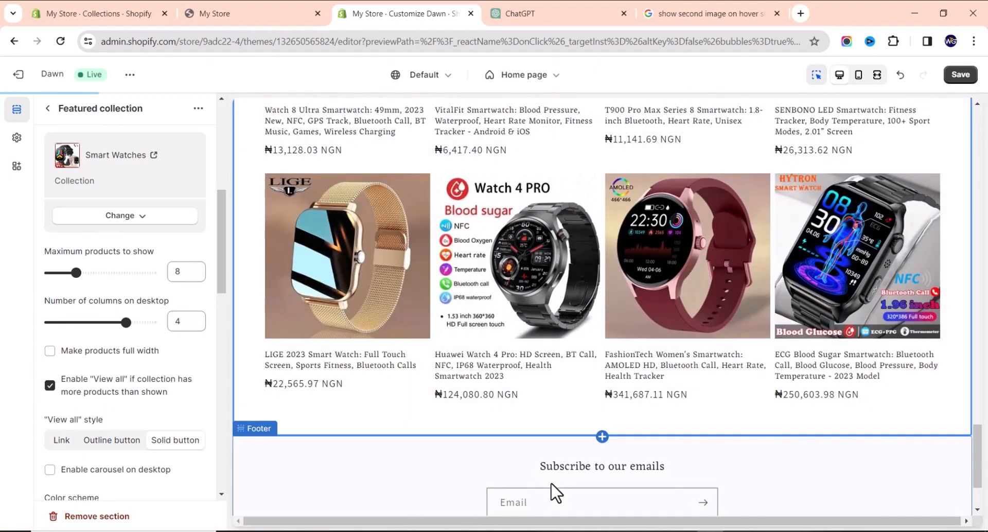
scroll(533, 396, down, 8)
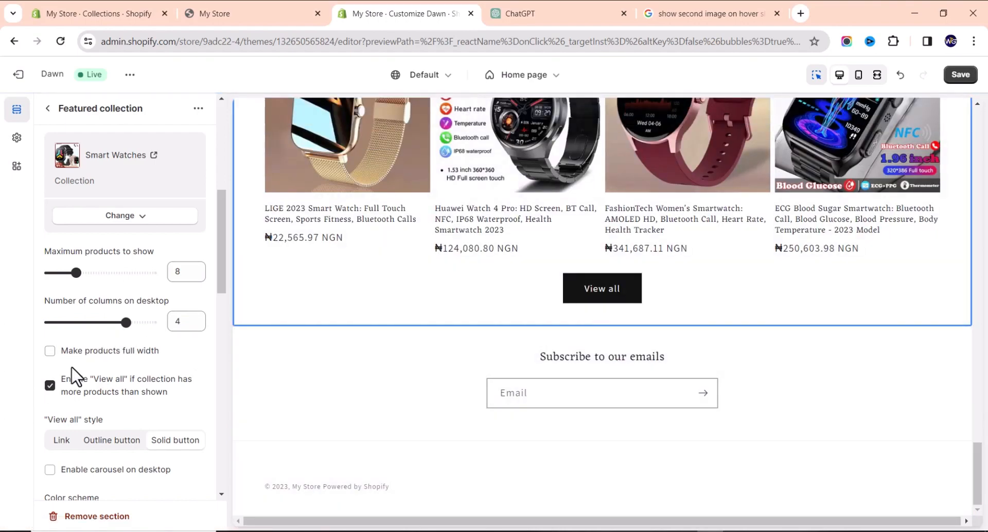
scroll(77, 366, up, 6)
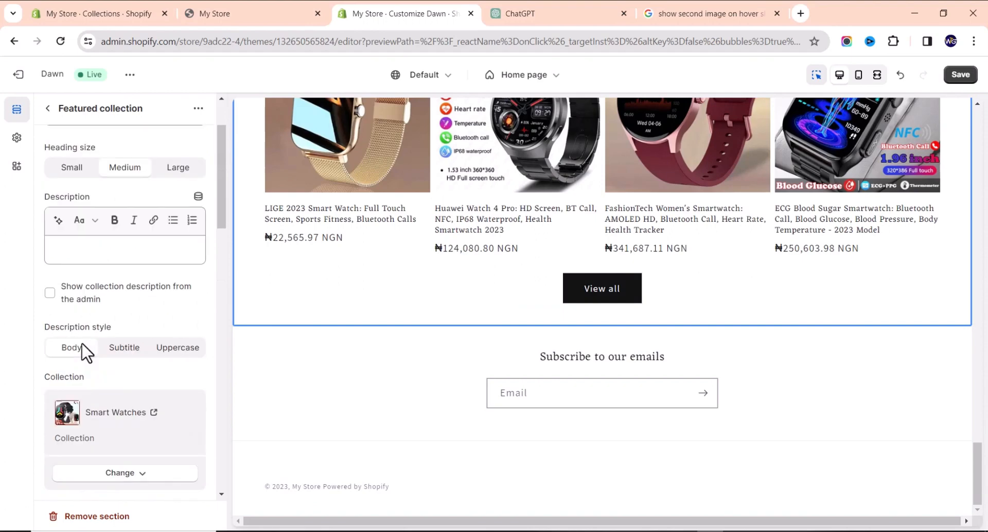
scroll(89, 348, down, 7)
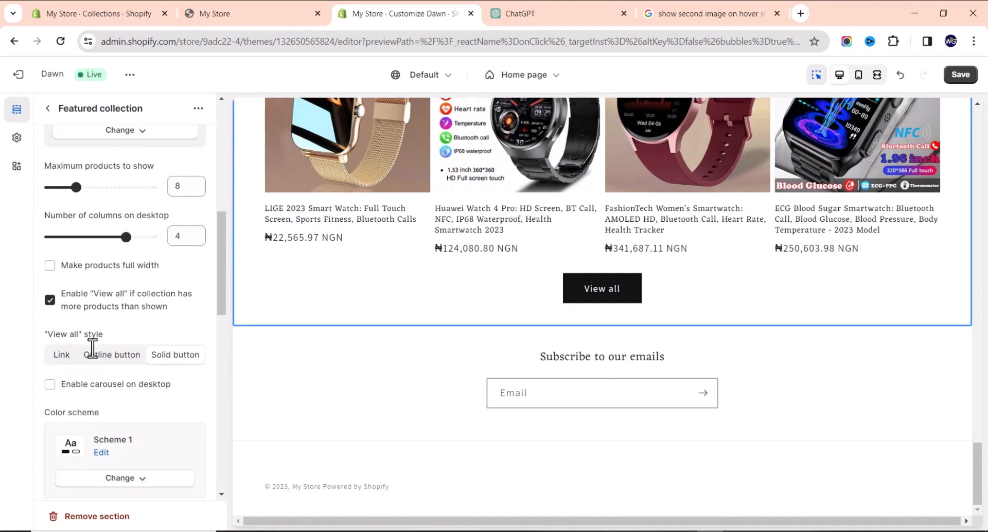
scroll(85, 337, down, 3)
scroll(82, 335, up, 2)
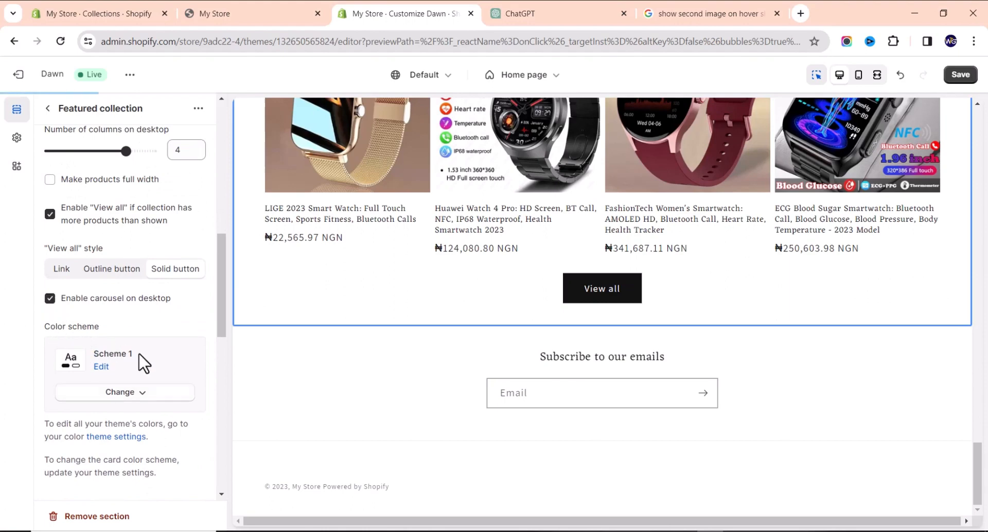
scroll(146, 363, up, 2)
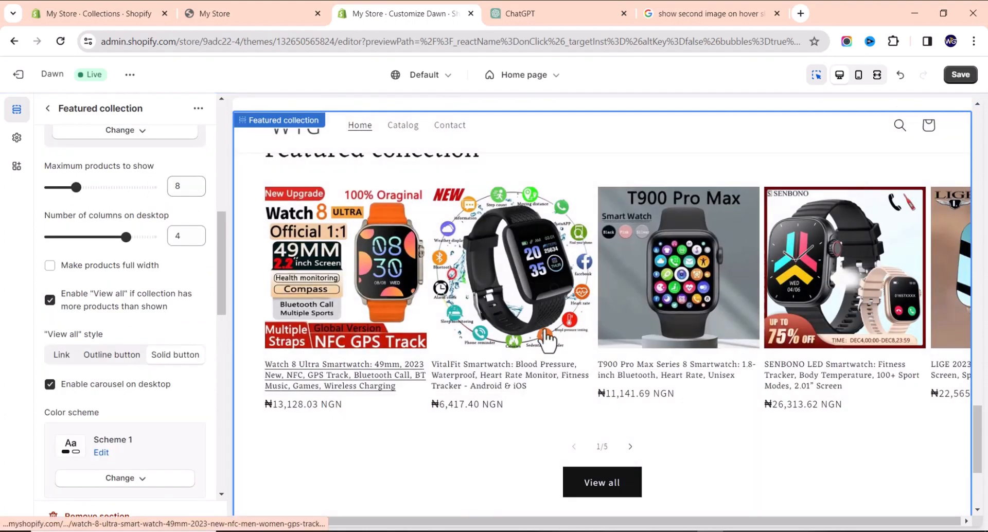
Advance the desktop product carousel three times to test the slider.
click(631, 447)
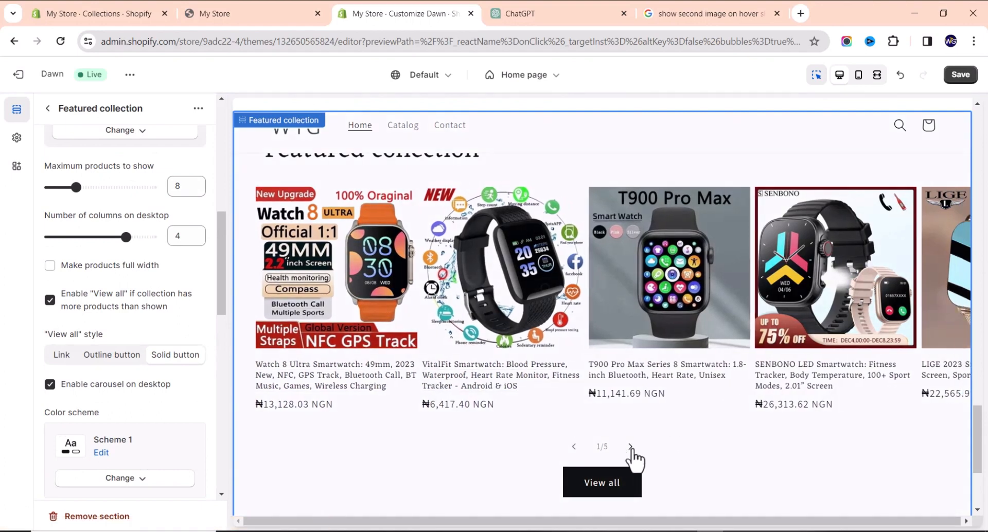
click(631, 447)
click(631, 447)
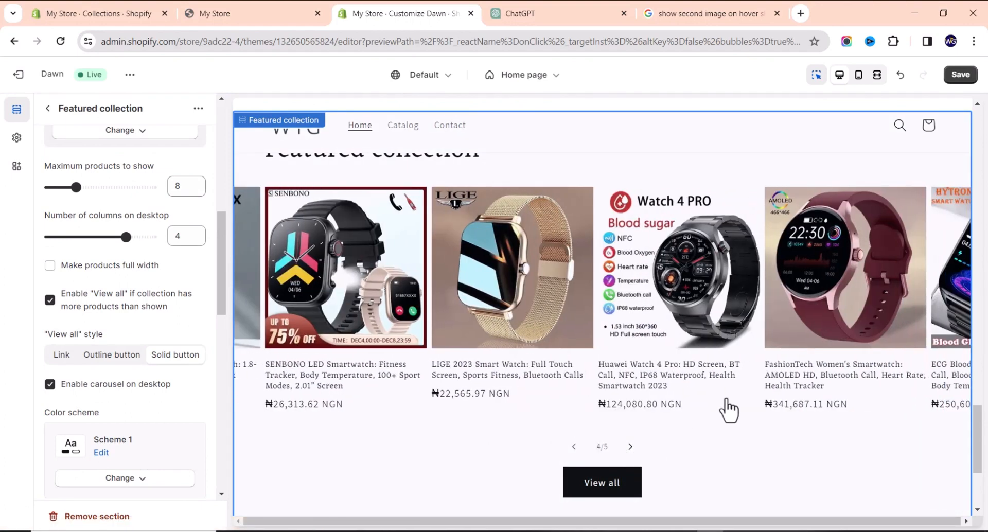
scroll(380, 346, down, 3)
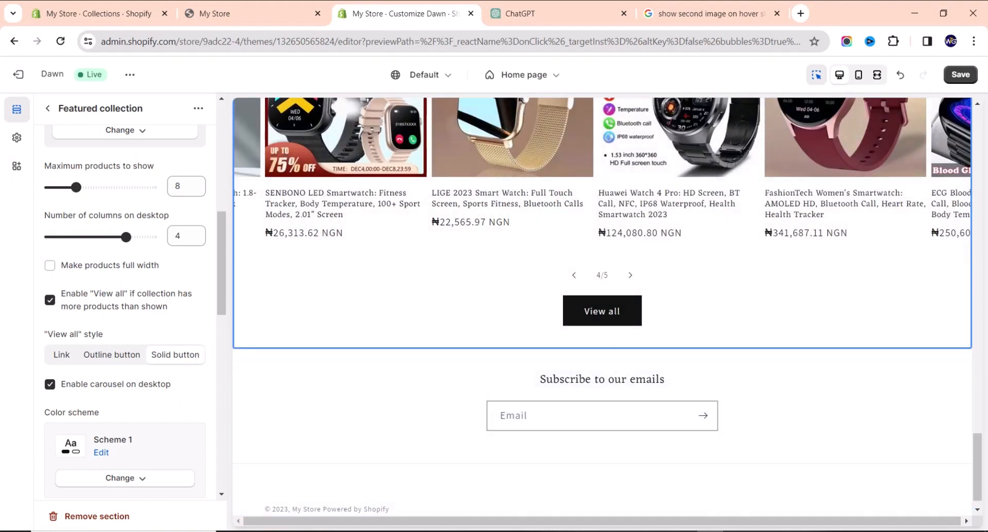
scroll(490, 337, down, 1)
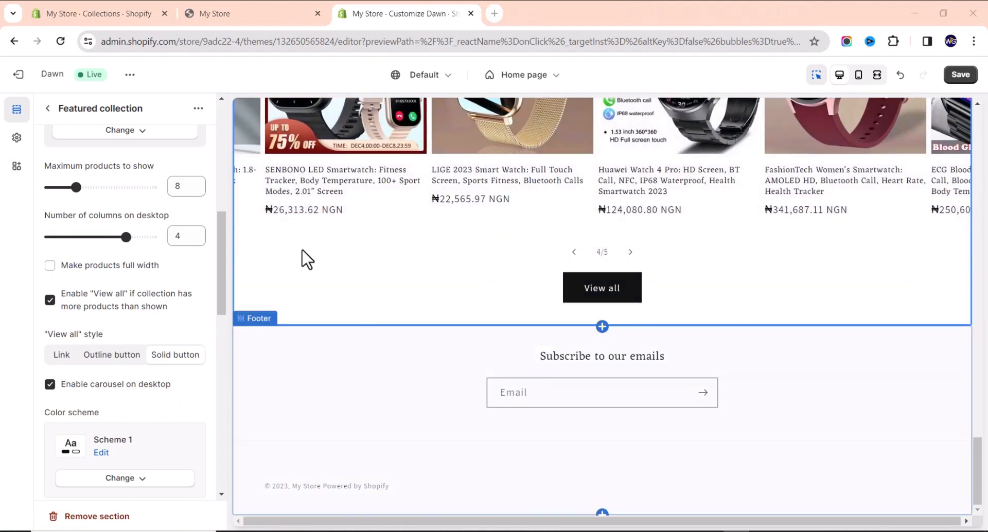
click(48, 108)
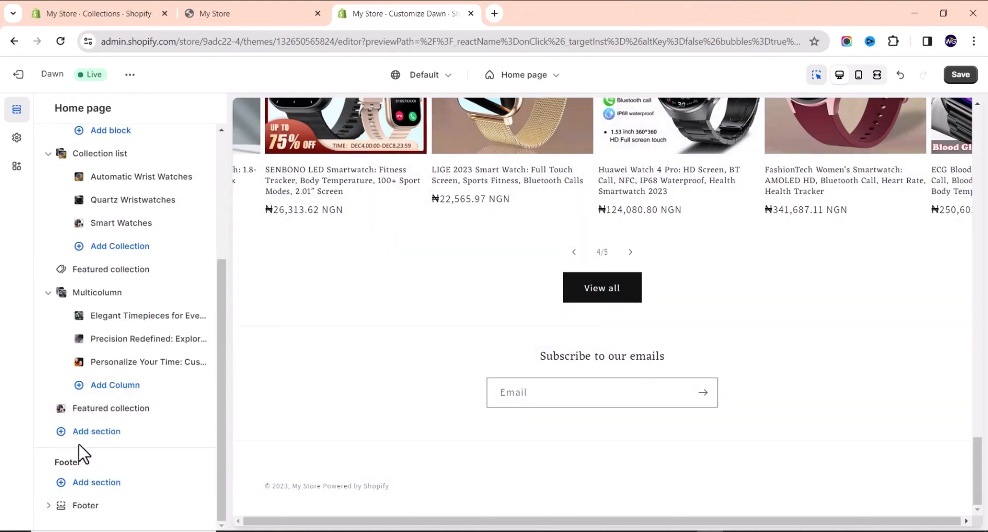
click(98, 433)
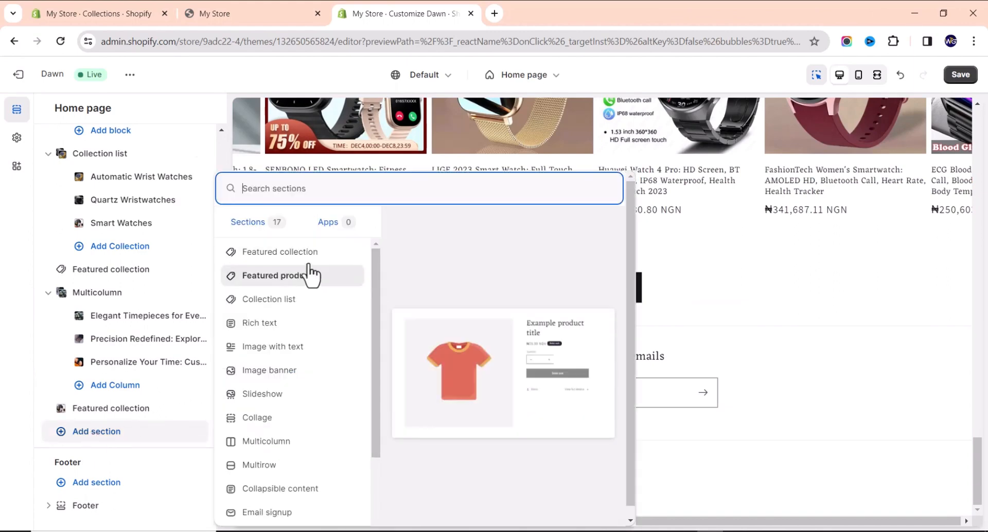
click(290, 346)
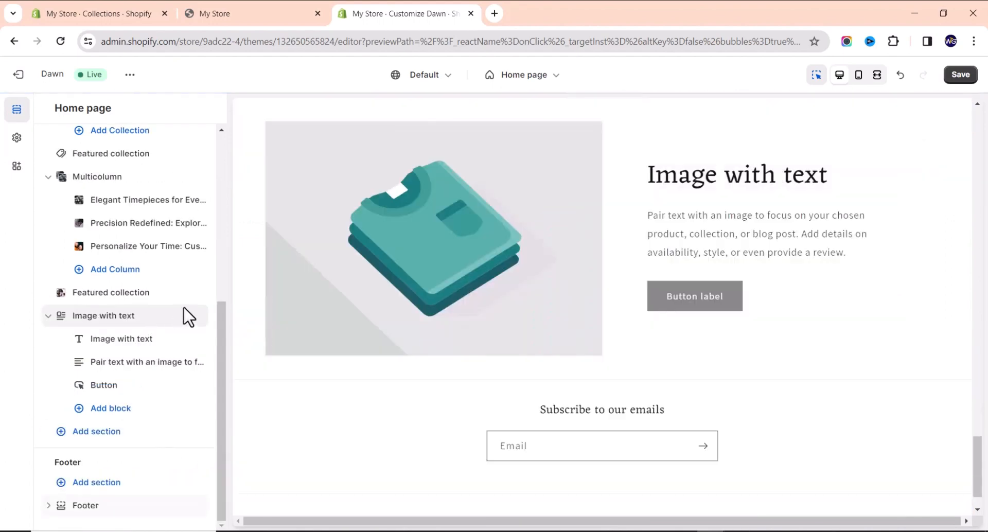
scroll(564, 332, up, 2)
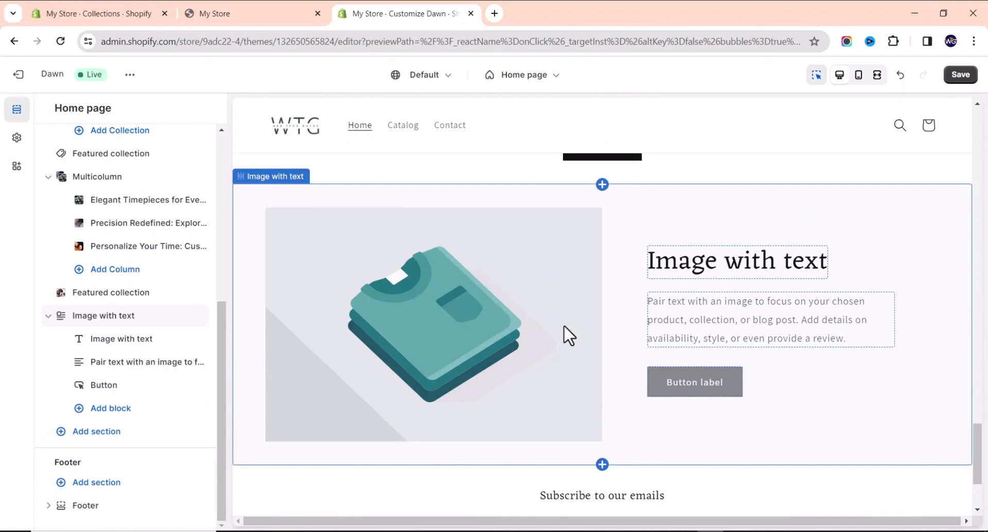
Swap the Image with text placeholder for a free wristwatches photo found by searching 'quartz'.
click(492, 326)
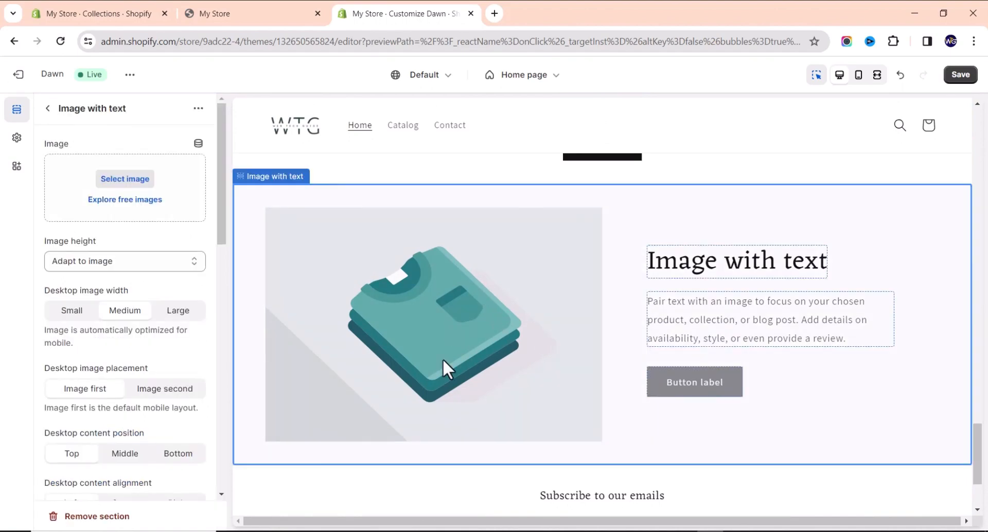
click(144, 203)
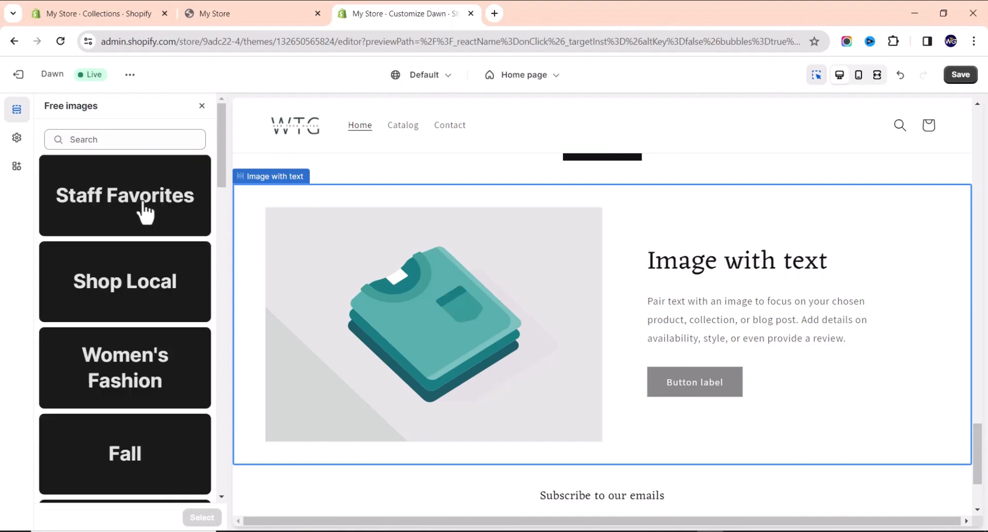
click(140, 140)
text(qu)
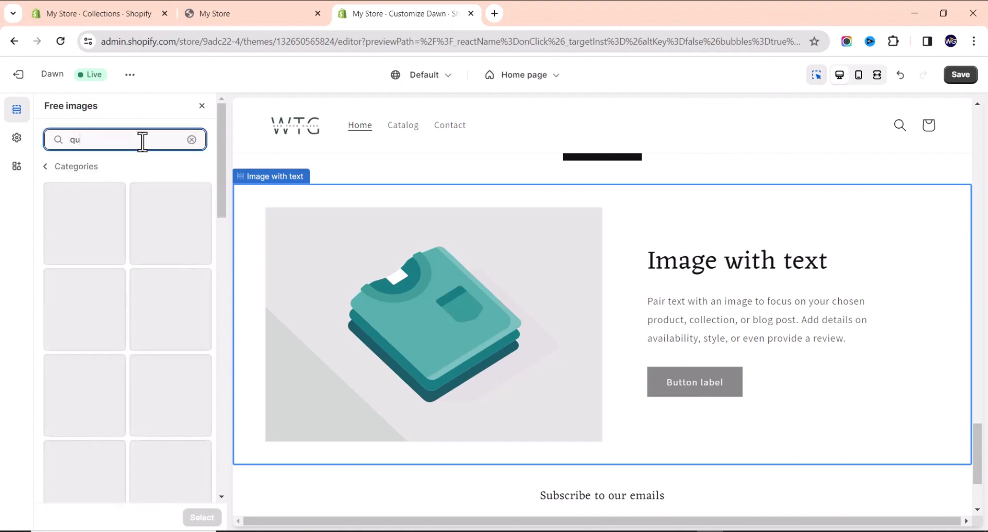
text(artz)
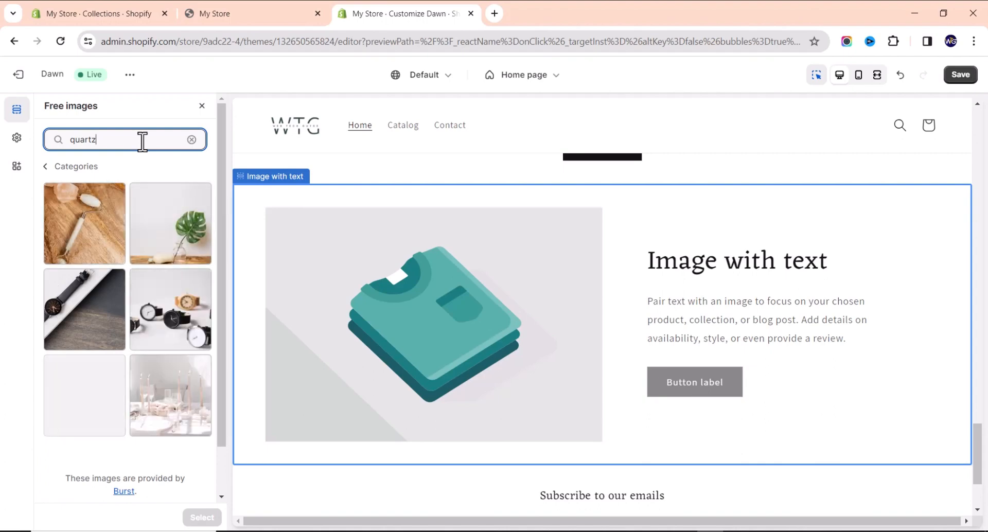
click(185, 327)
click(188, 514)
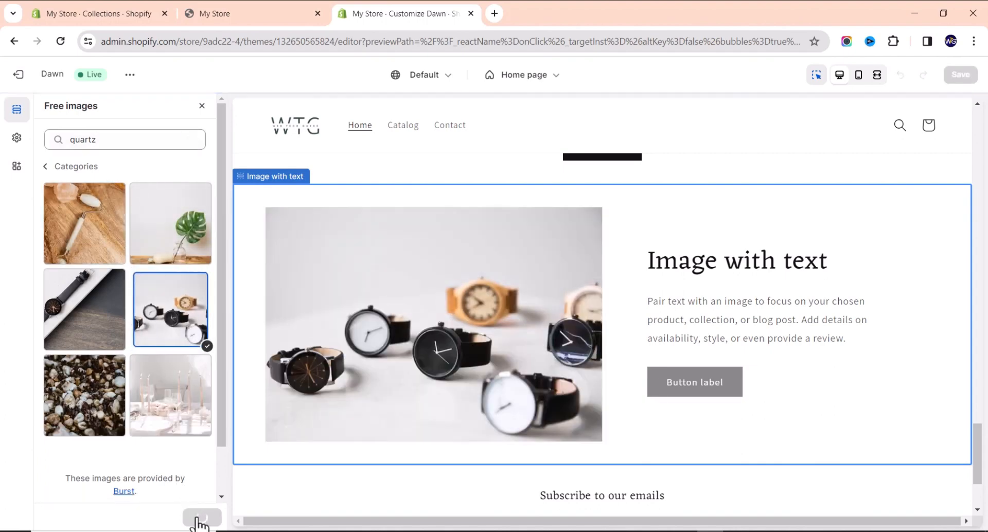
click(781, 275)
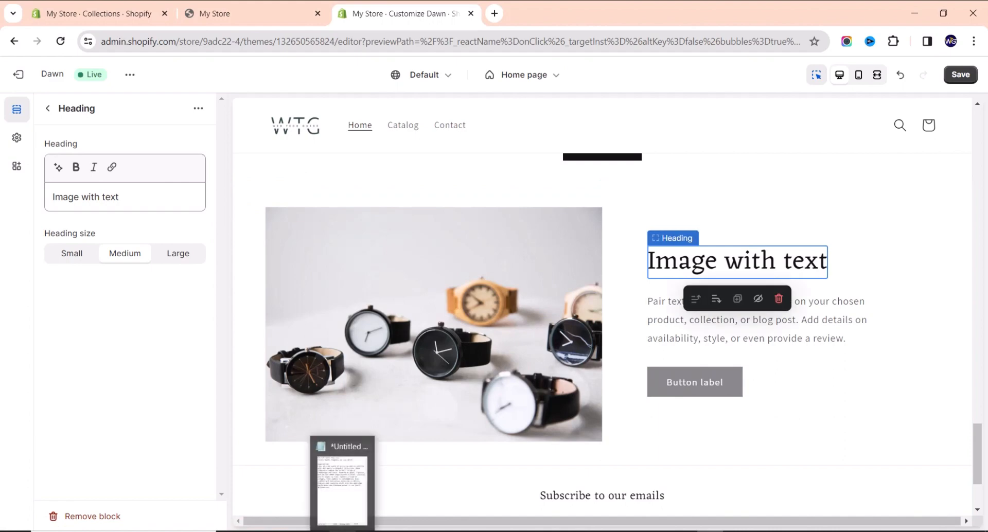
Paste 'Quartz Elegance on Your Wrist' from Notepad as the section heading.
click(342, 528)
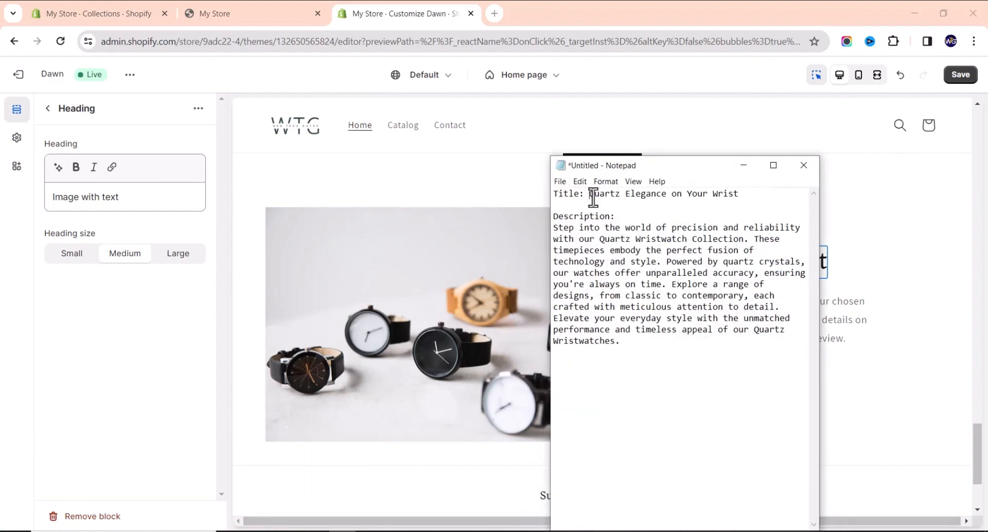
drag(590, 194, 745, 189)
key(ctrl+c)
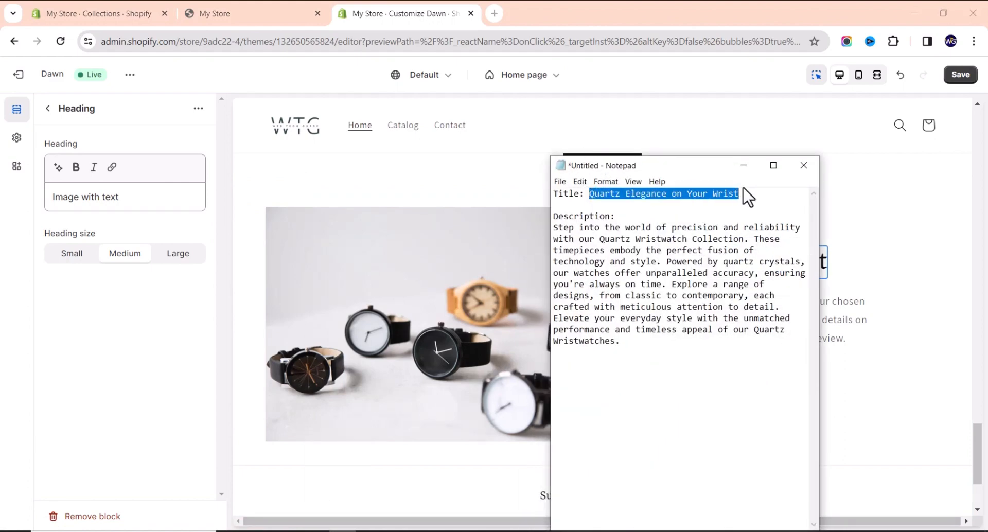
triple_click(132, 194)
key(ctrl+v)
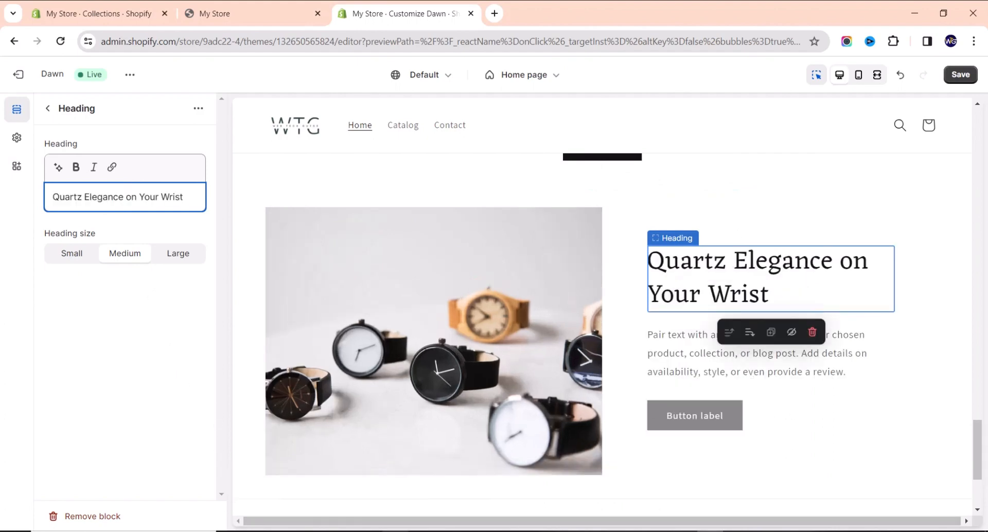
Paste the quartz wristwatch description into the text block, trimming it to end at 'always on time.'.
key(alt+Tab)
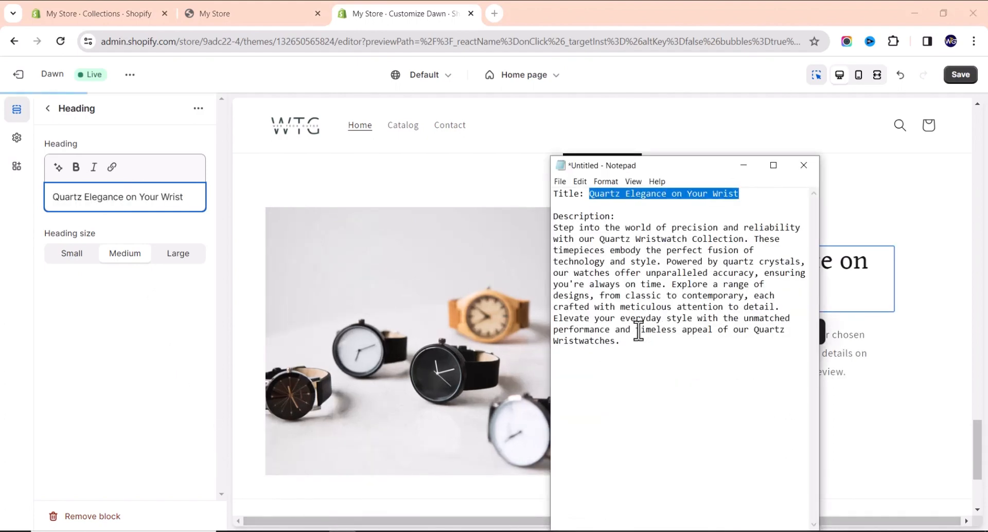
drag(635, 356, 549, 230)
key(ctrl+c)
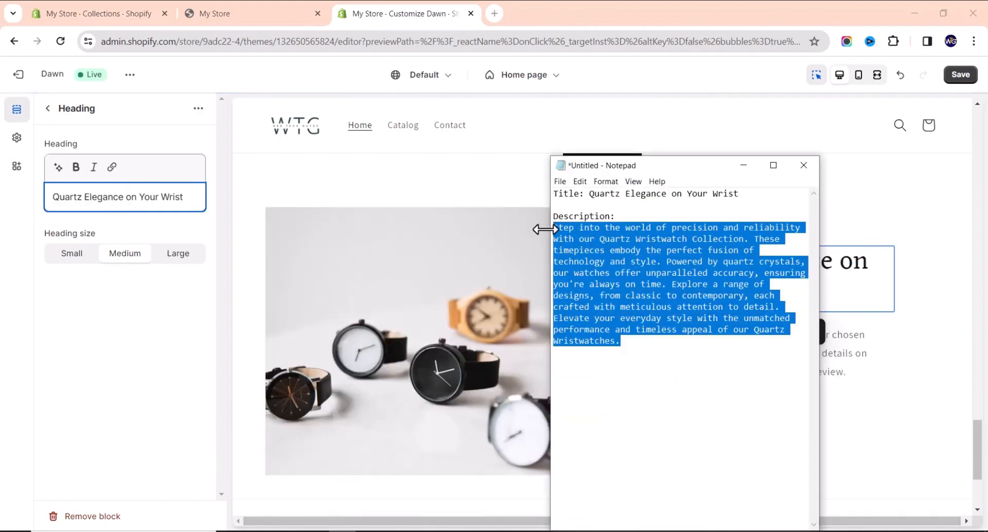
click(743, 164)
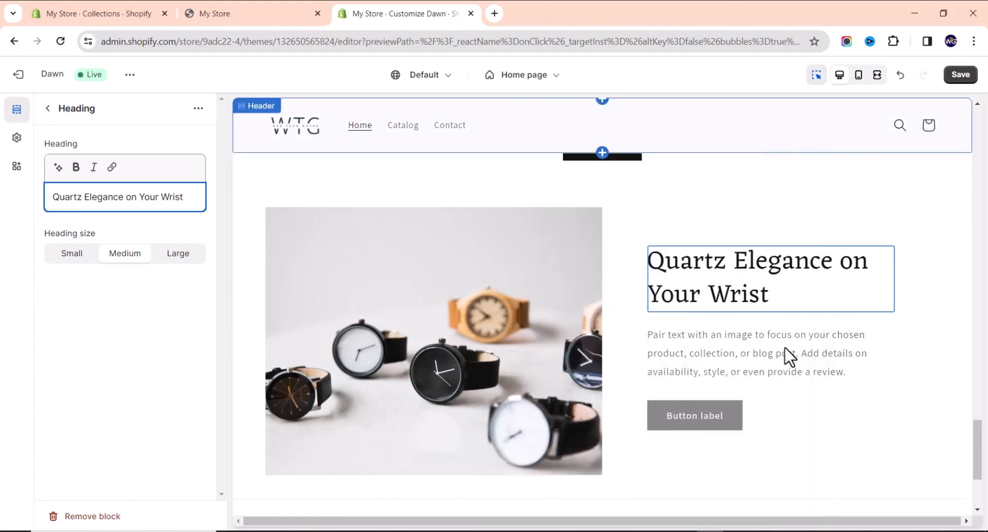
click(790, 355)
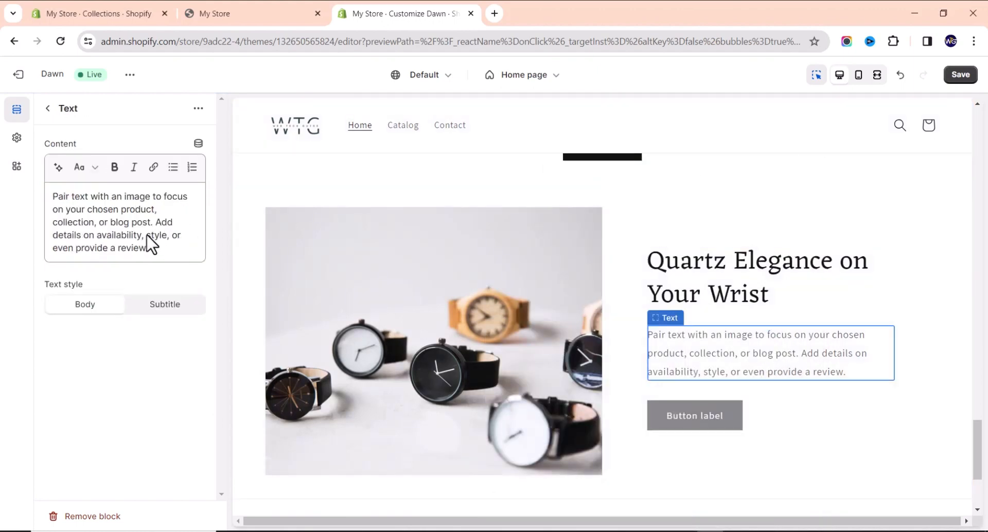
click(149, 242)
key(ctrl+a)
key(ctrl+v)
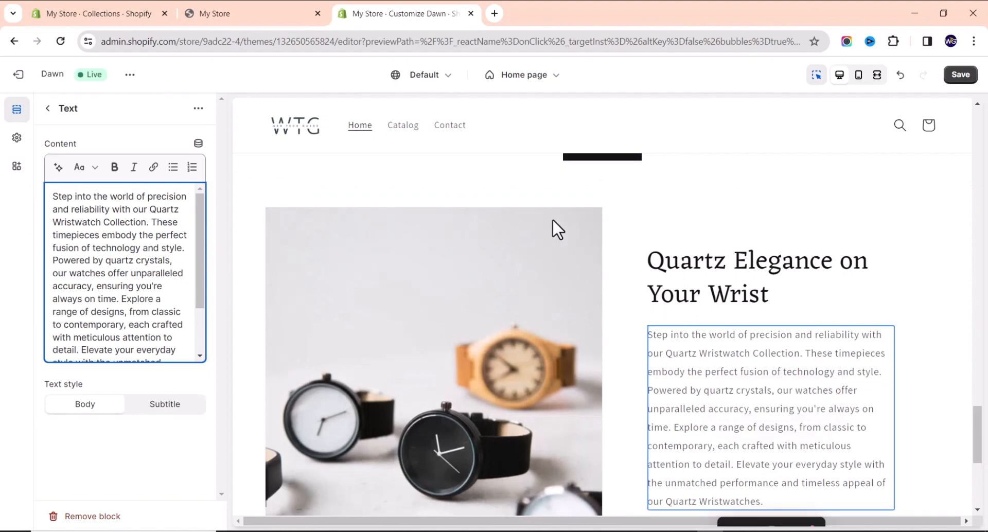
scroll(552, 218, down, 2)
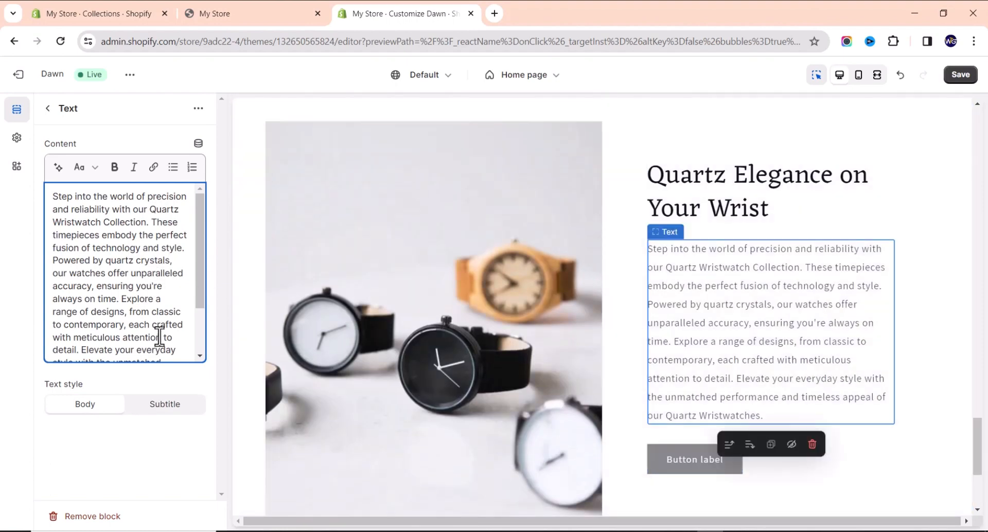
scroll(160, 337, down, 2)
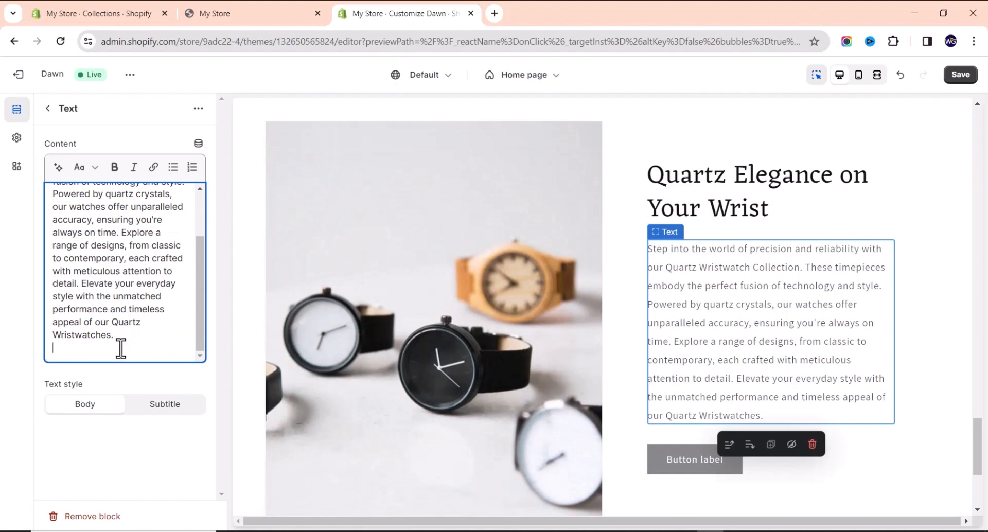
drag(120, 349, 120, 231)
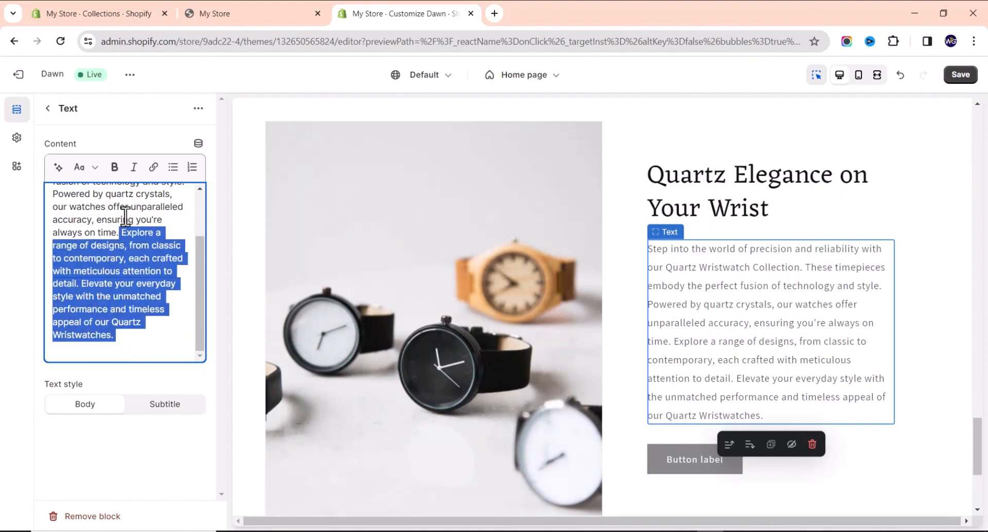
key(BackSpace)
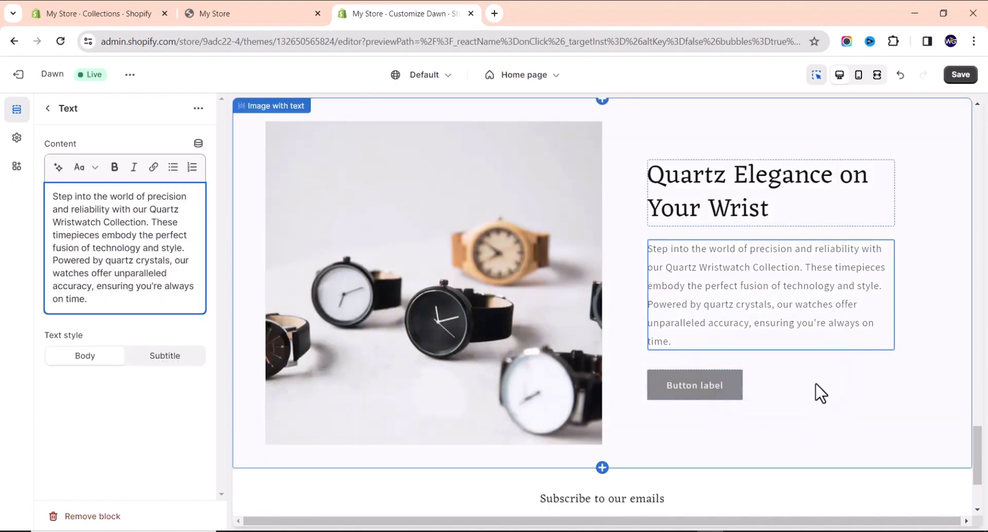
click(719, 383)
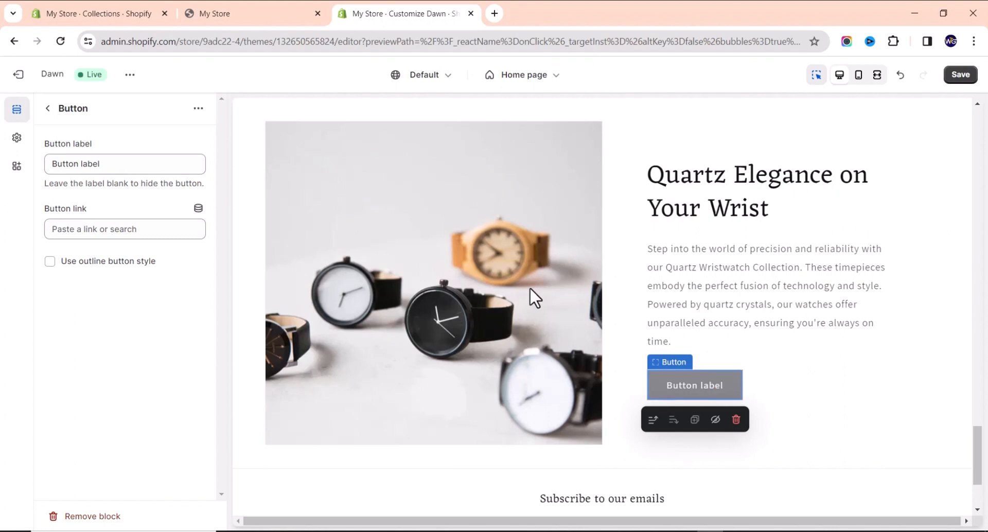
Relabel the button 'Shop Now' and link it to the Quartz Wristwatches collection.
triple_click(119, 165)
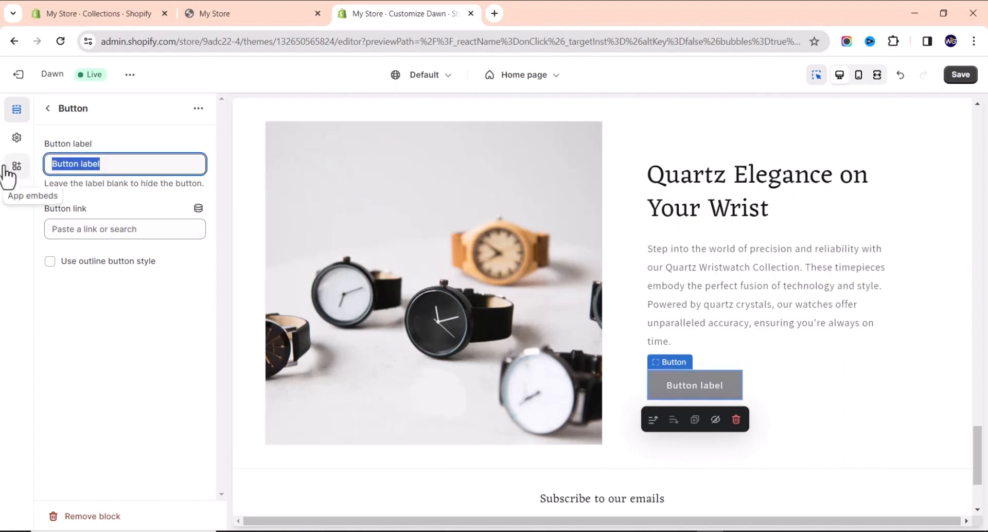
text(SHo)
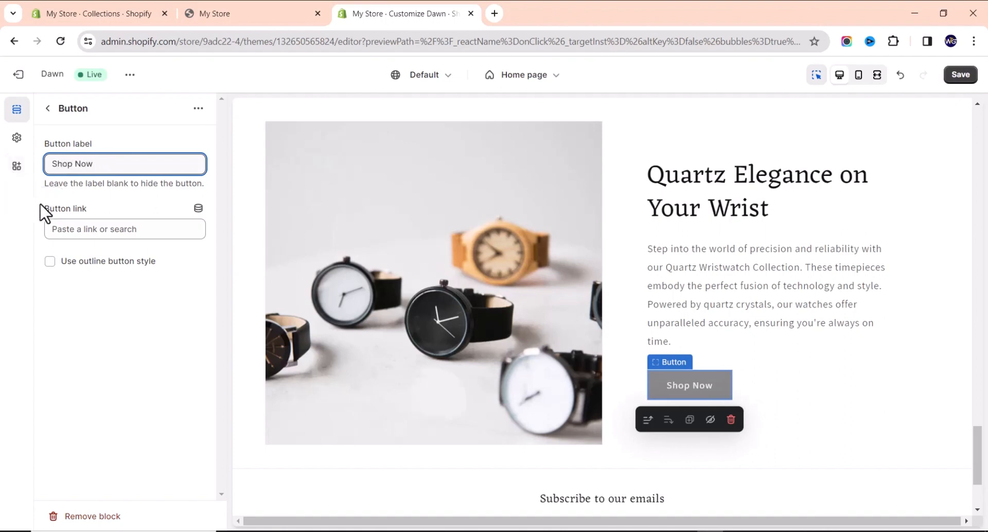
click(103, 228)
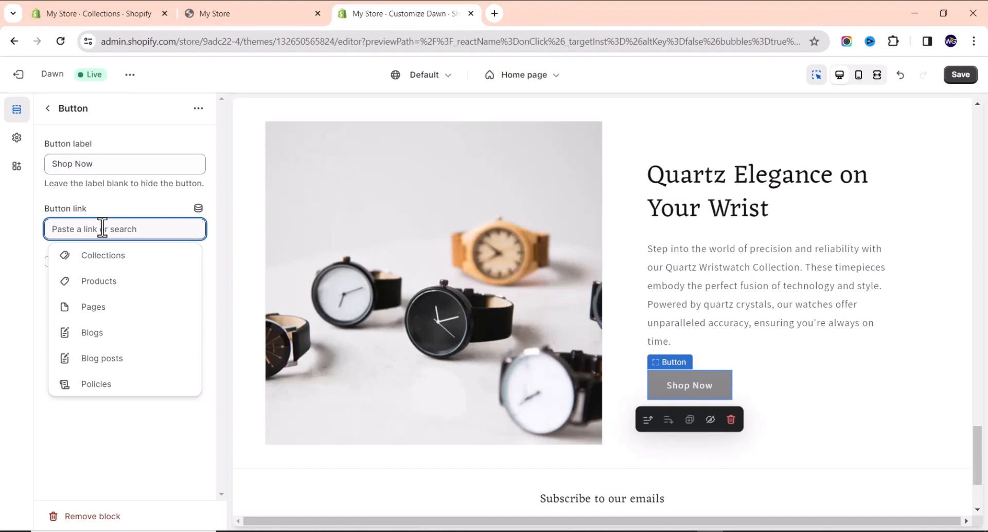
click(110, 263)
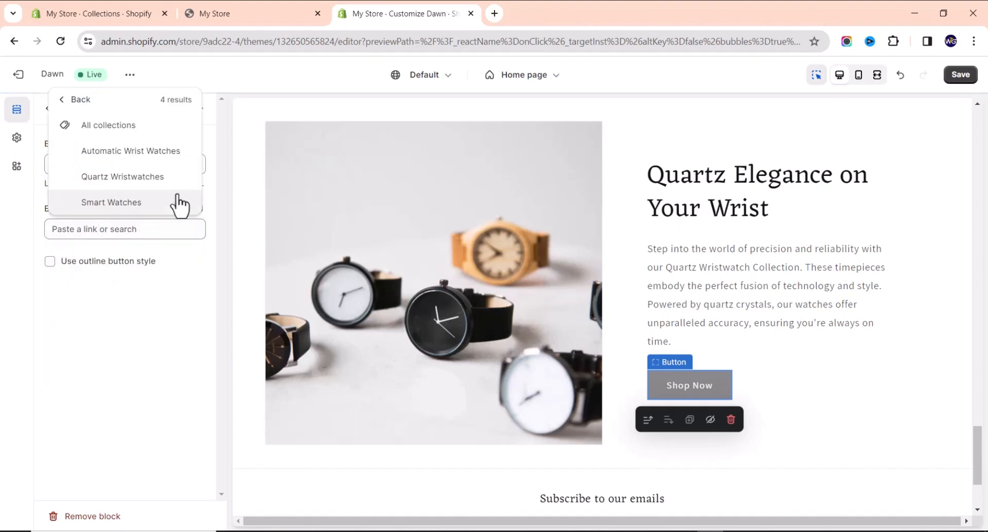
click(140, 180)
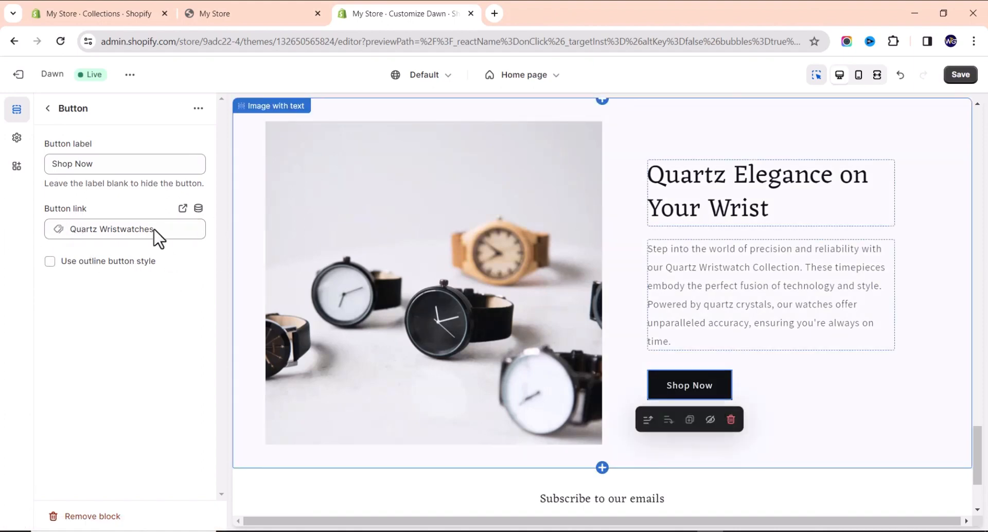
click(45, 108)
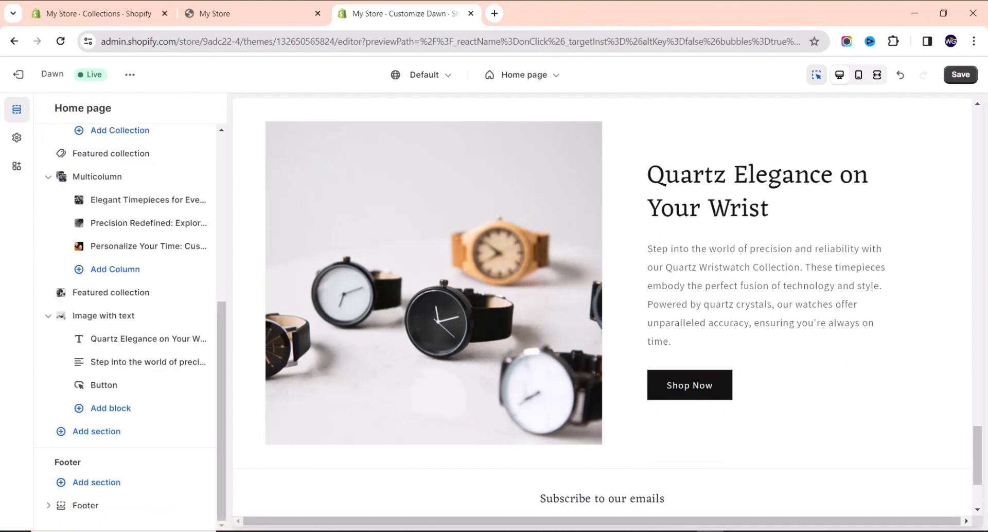
Change the footer's email signup heading from 'Subscribe to our emails' to 'Stay up to date'.
scroll(456, 386, down, 3)
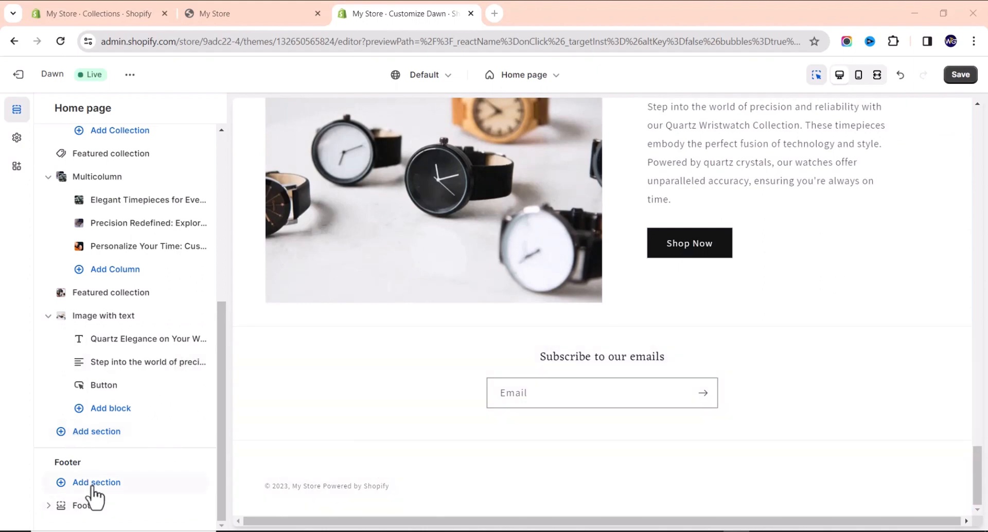
click(405, 363)
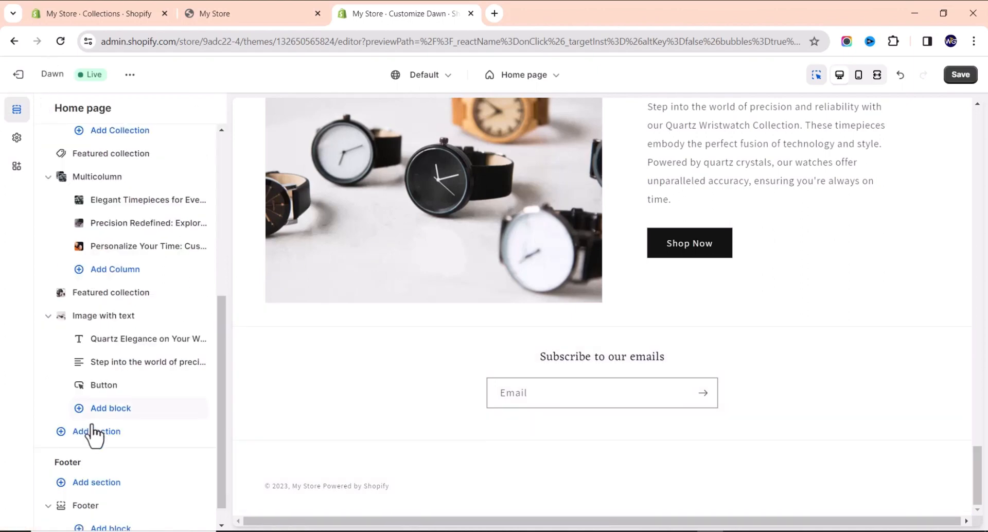
scroll(90, 426, down, 1)
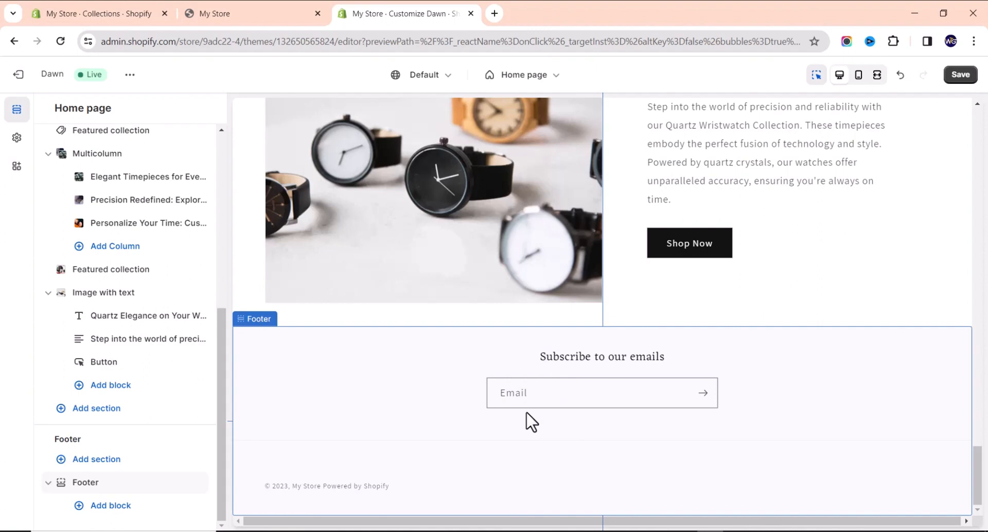
click(600, 360)
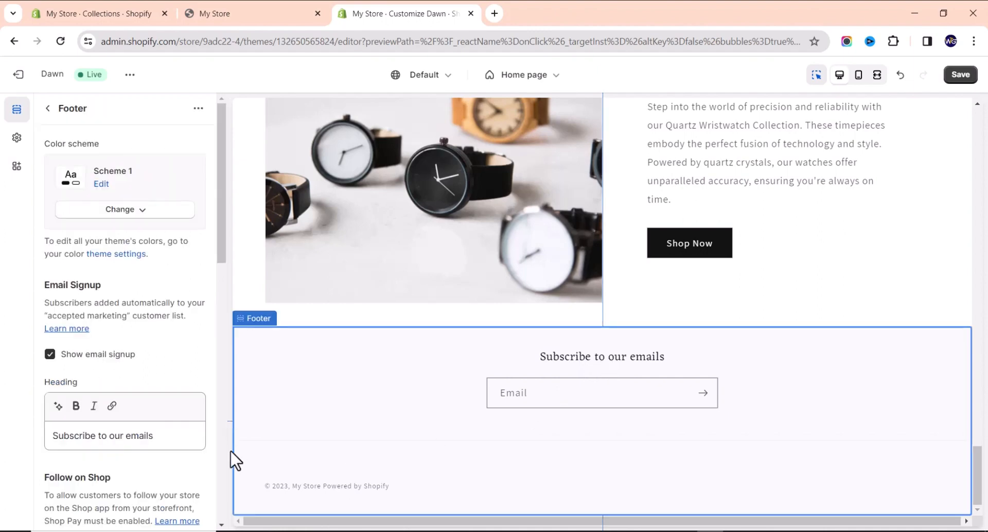
triple_click(179, 435)
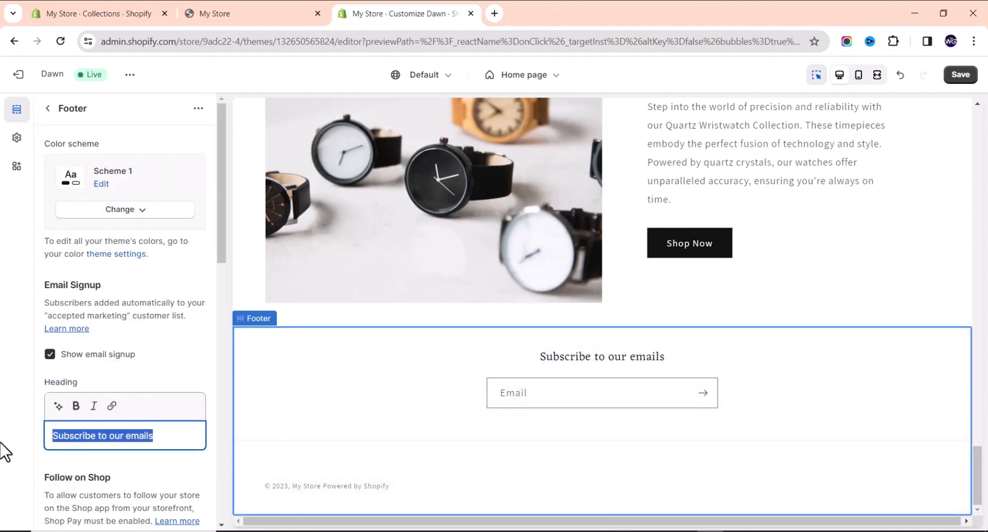
text(Stay)
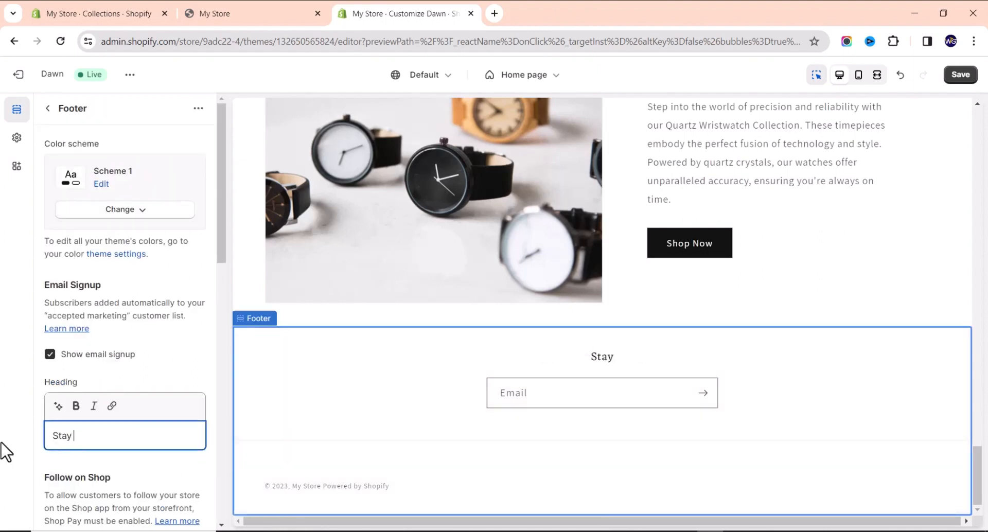
text( up to date)
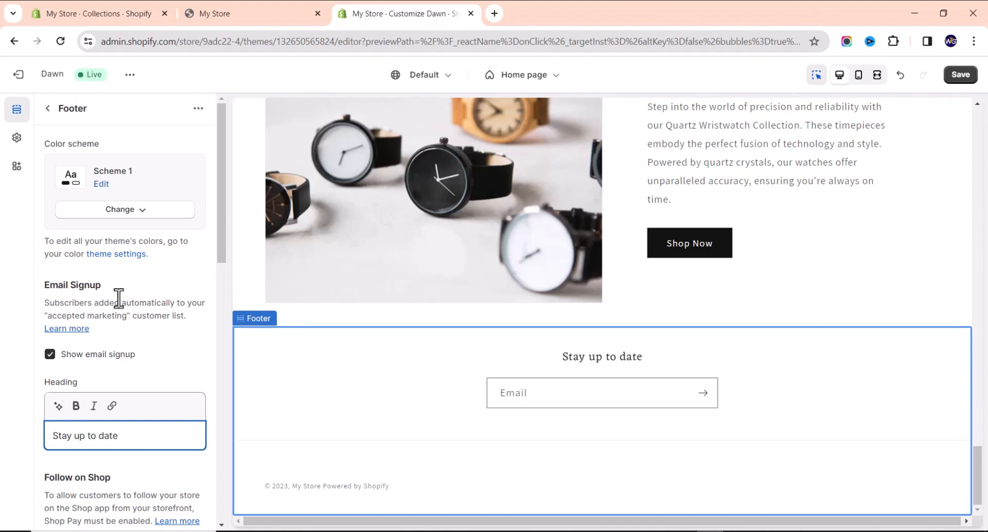
scroll(117, 295, down, 9)
scroll(99, 315, up, 9)
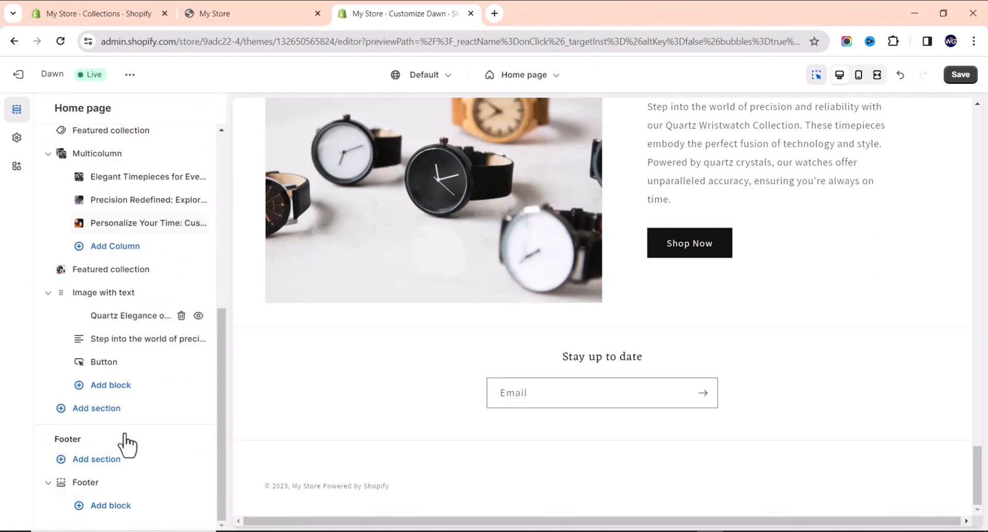
click(110, 506)
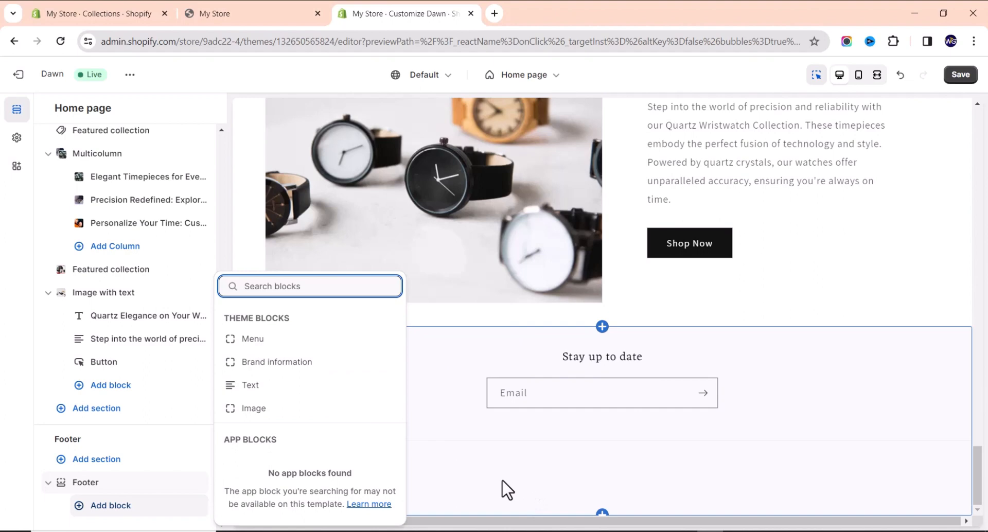
click(164, 426)
scroll(155, 288, up, 10)
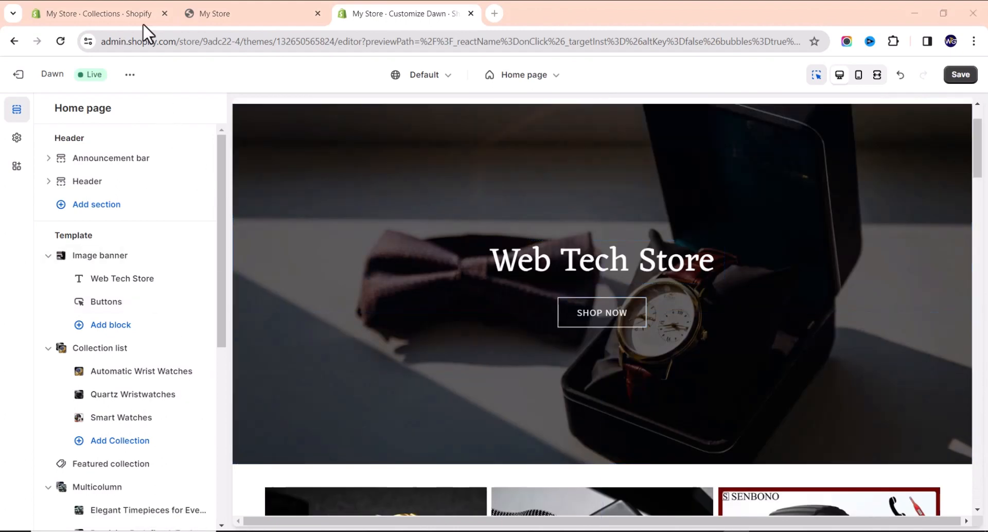
Go to Online Store > Pages in the admin and dismiss the trial reminder.
click(132, 9)
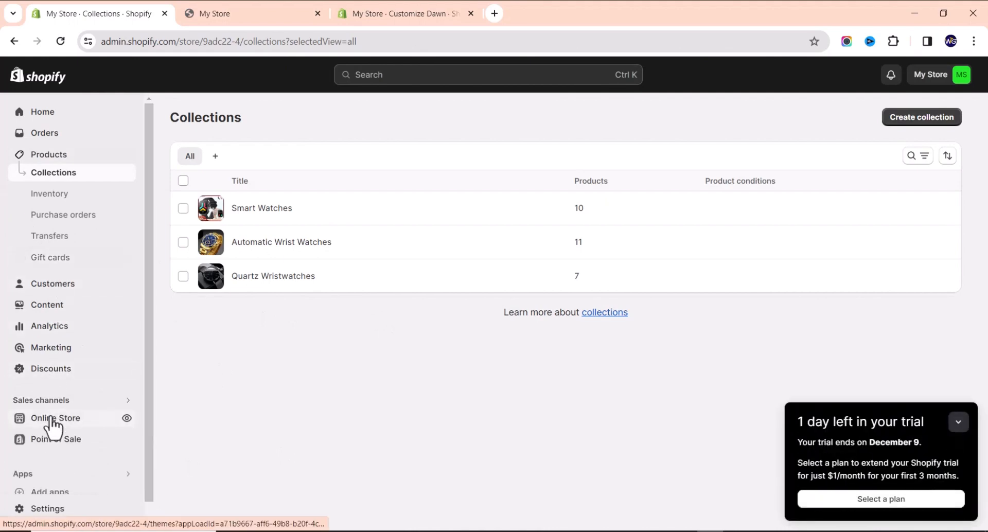
click(49, 417)
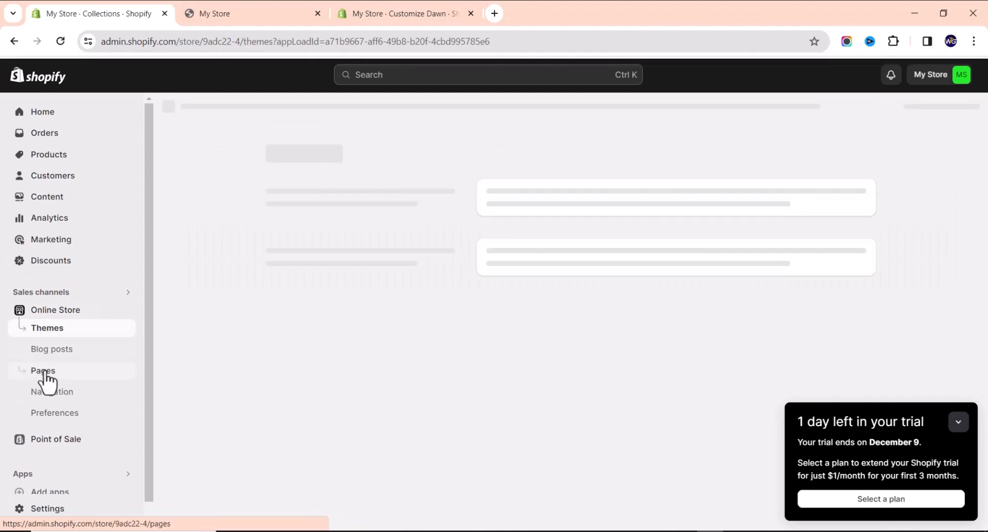
click(51, 374)
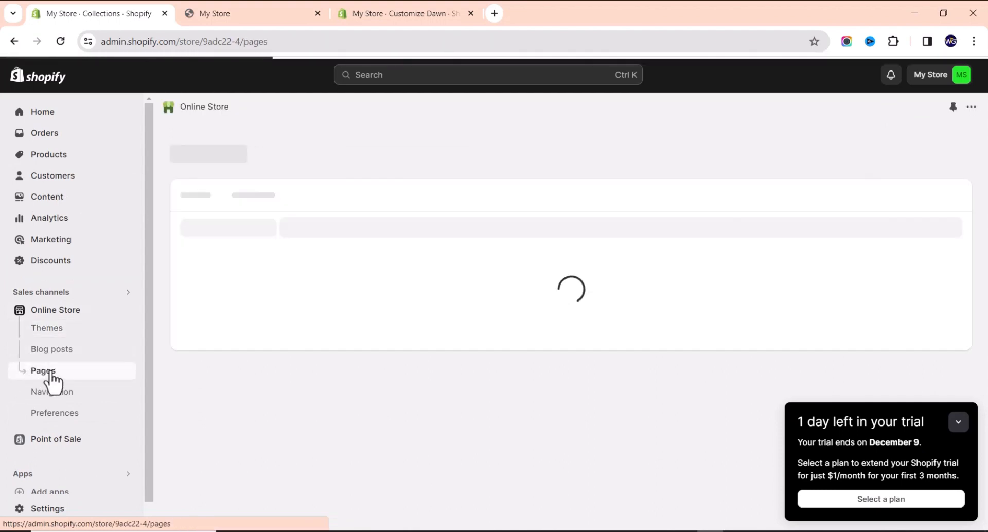
click(958, 424)
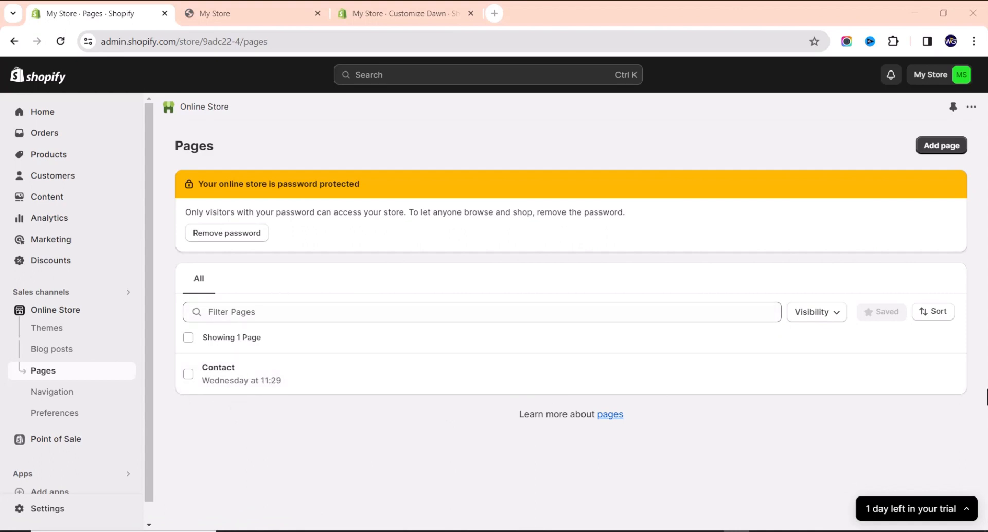
Create a new store page titled 'About Us' and save it.
click(952, 149)
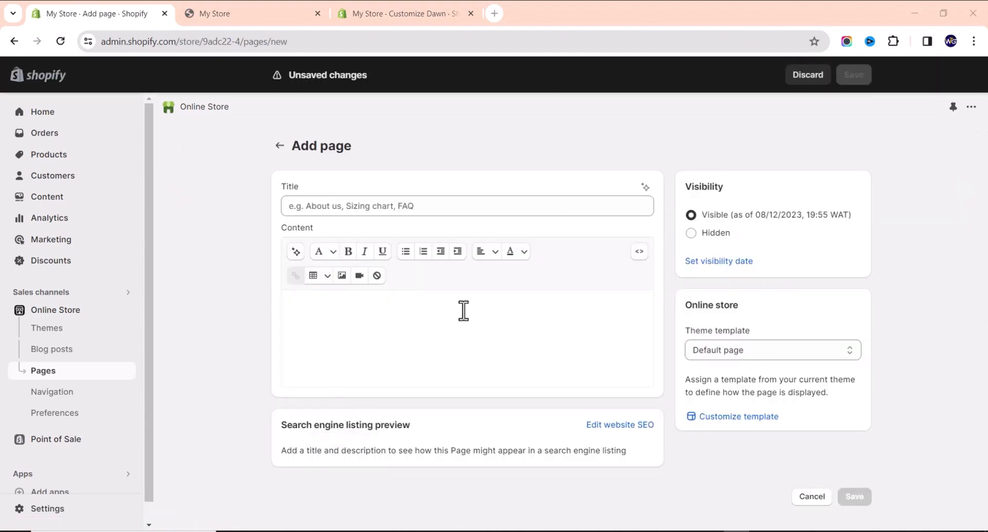
click(466, 213)
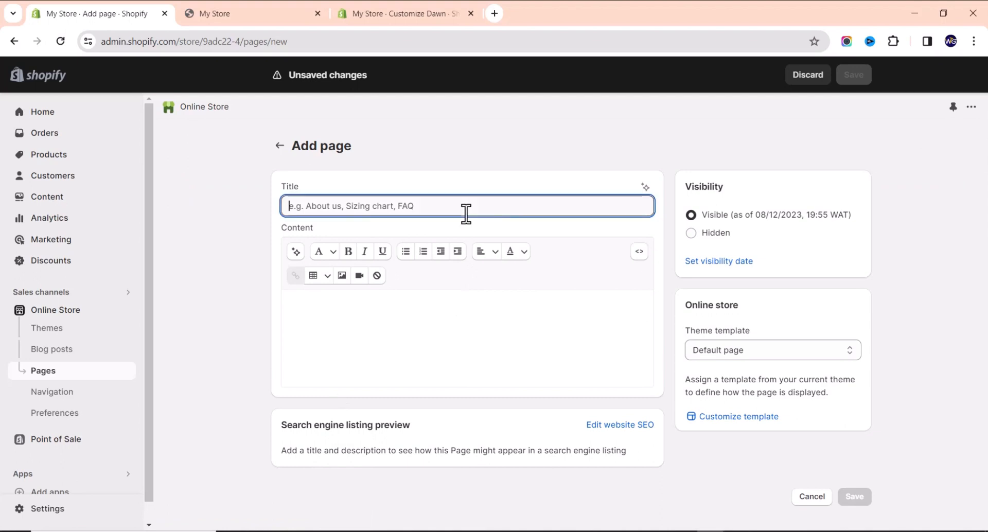
text(About Us)
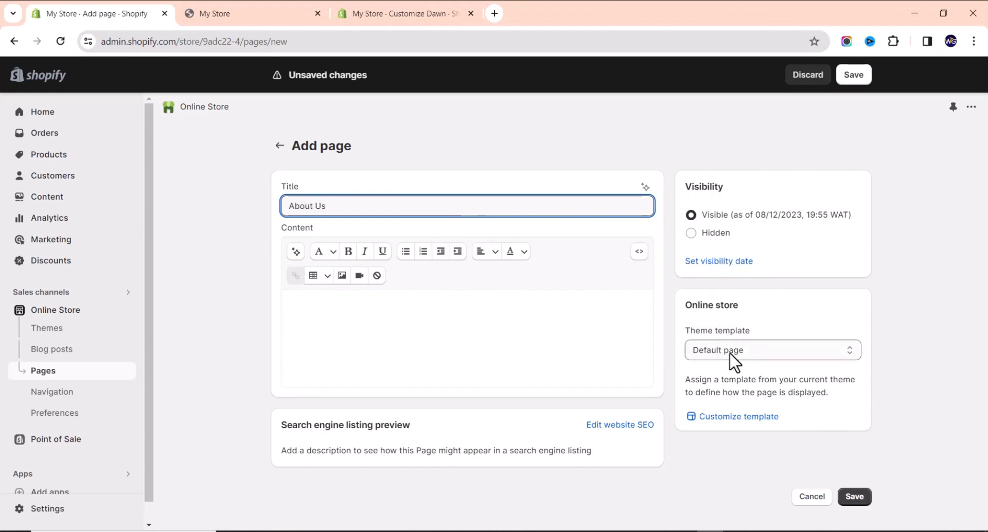
click(854, 76)
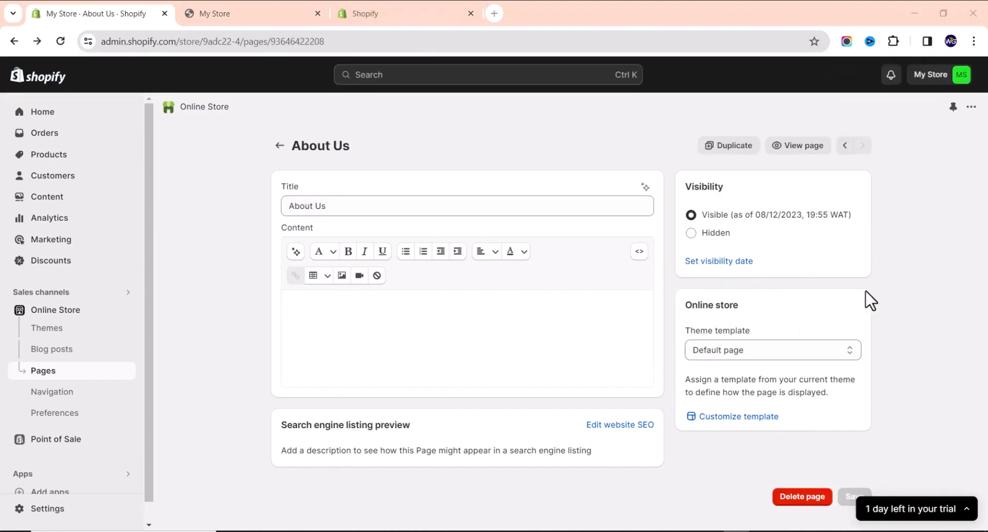
Preview the About Us page on the storefront, then open its Default page template in the theme editor.
click(819, 148)
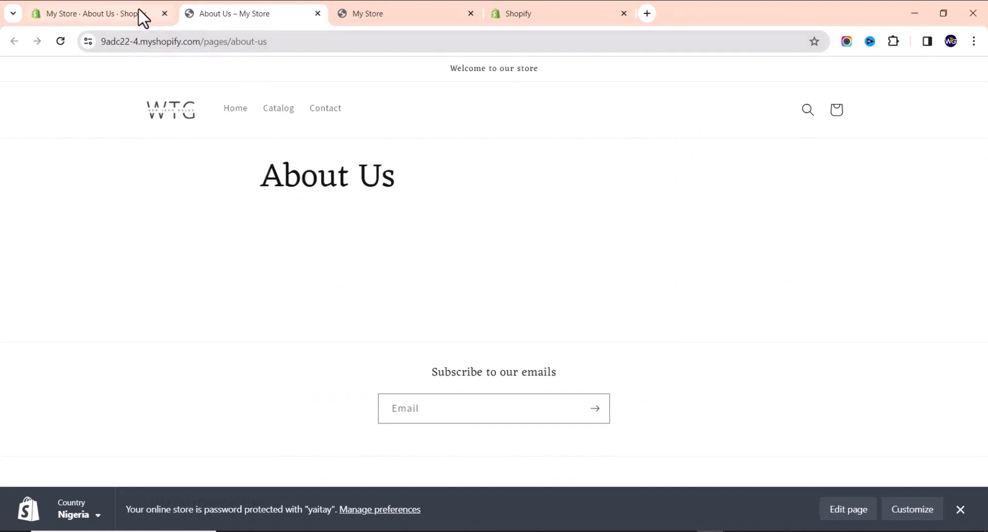
click(317, 13)
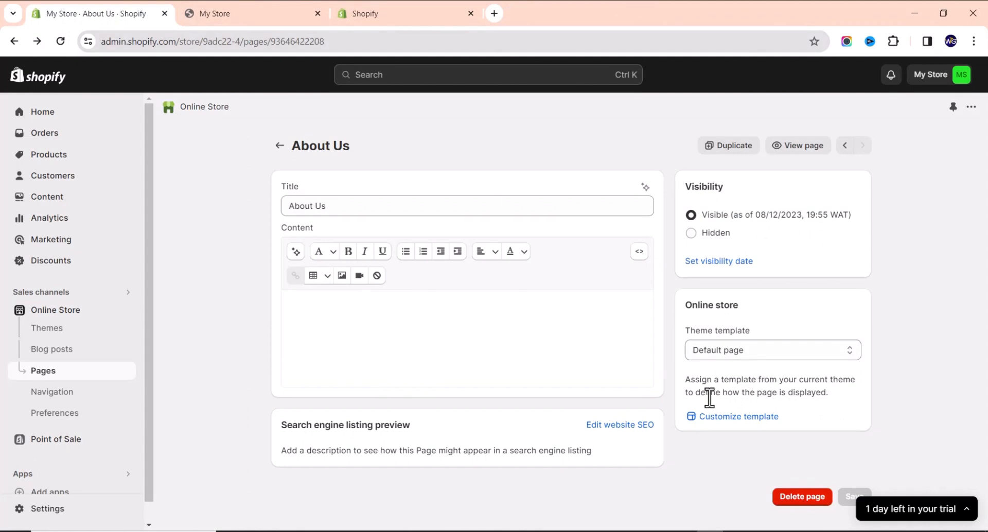
click(737, 418)
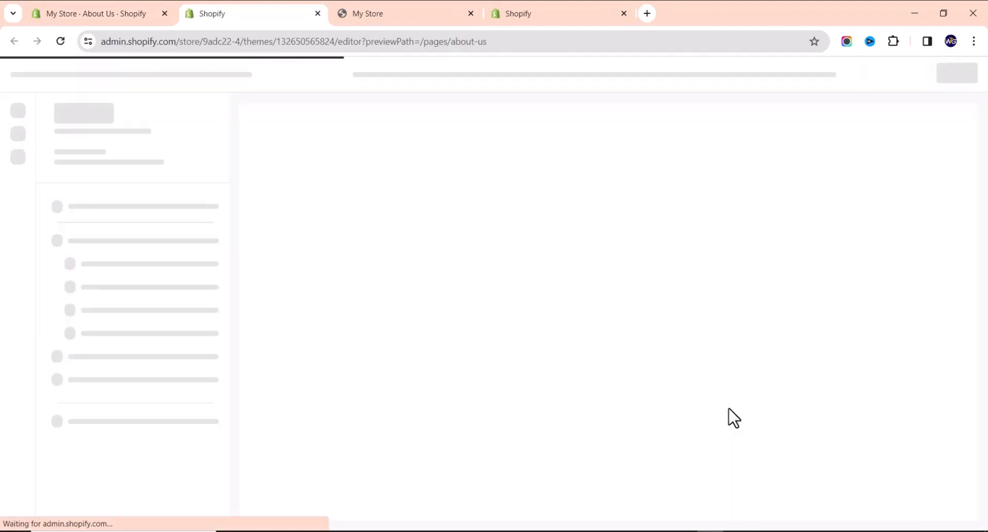
click(98, 17)
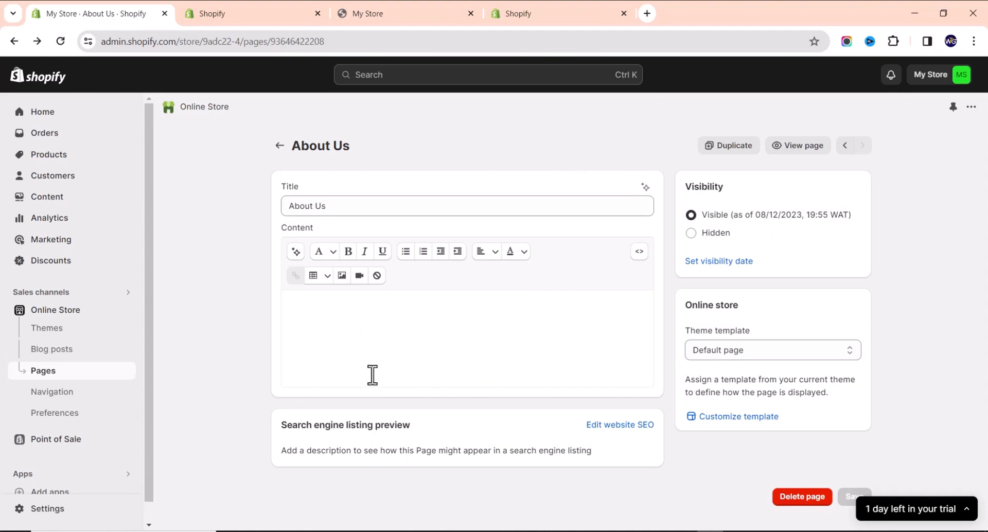
click(306, 304)
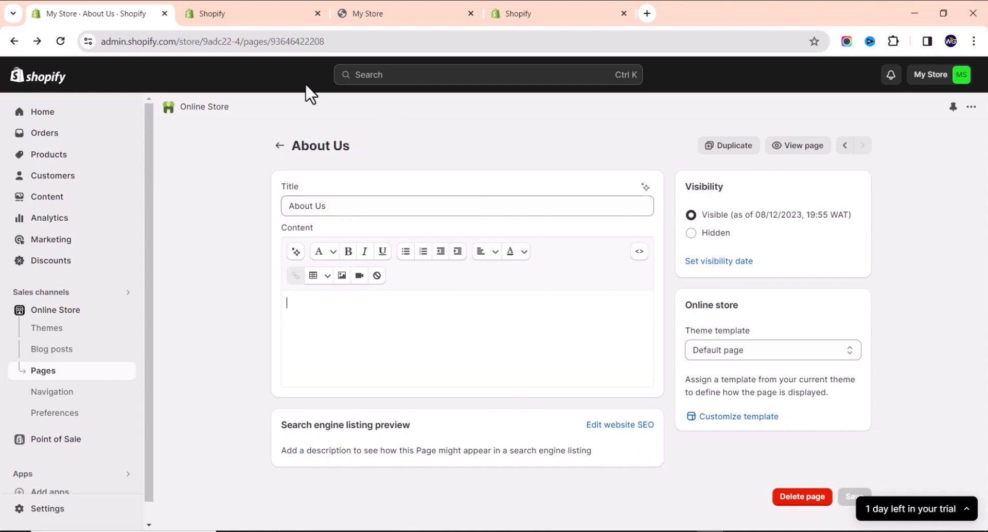
mouse_move(281, 24)
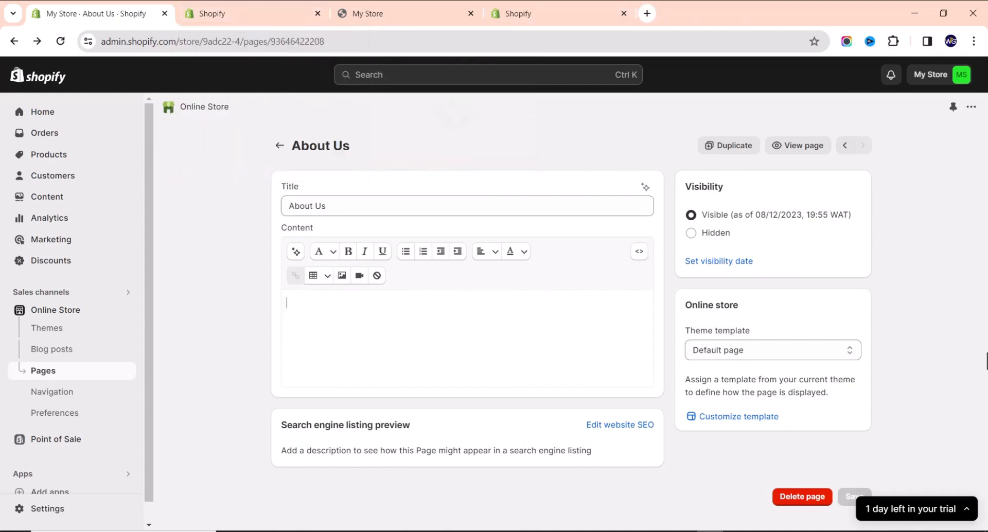
click(378, 349)
click(216, 12)
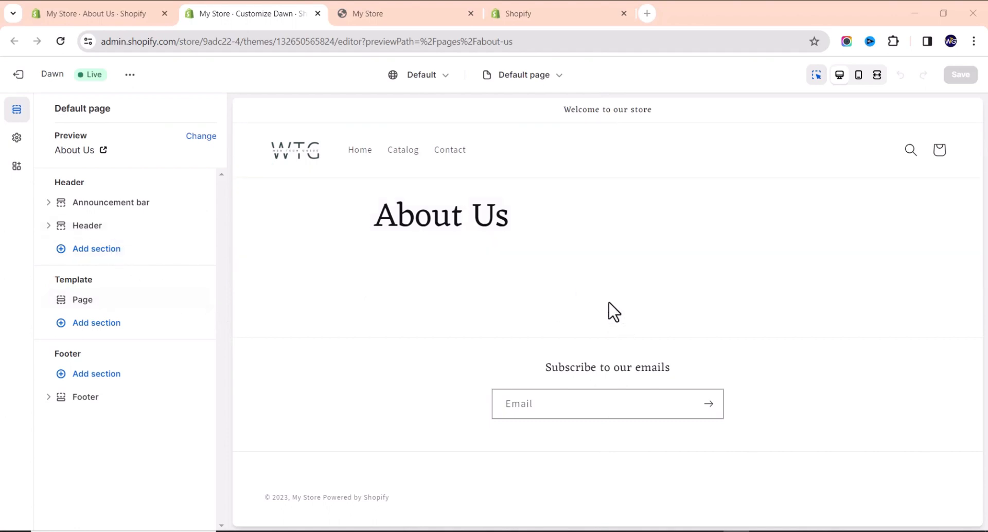
Insert an Image with text section under the About Us heading on the default page template.
click(611, 288)
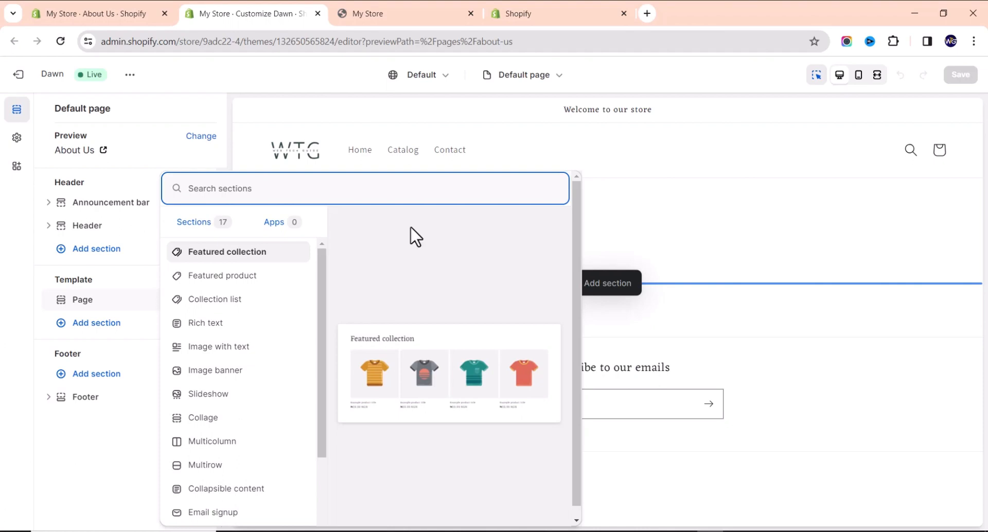
click(223, 162)
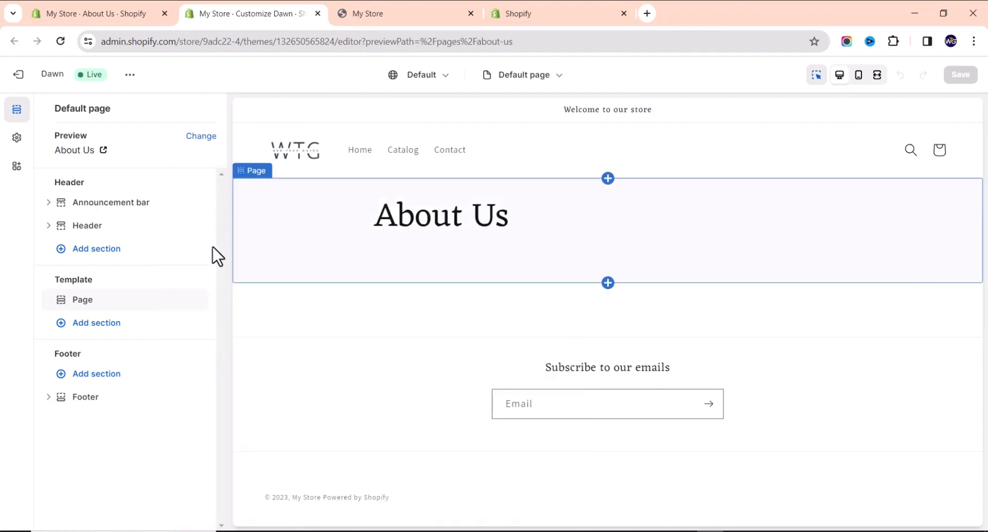
click(609, 286)
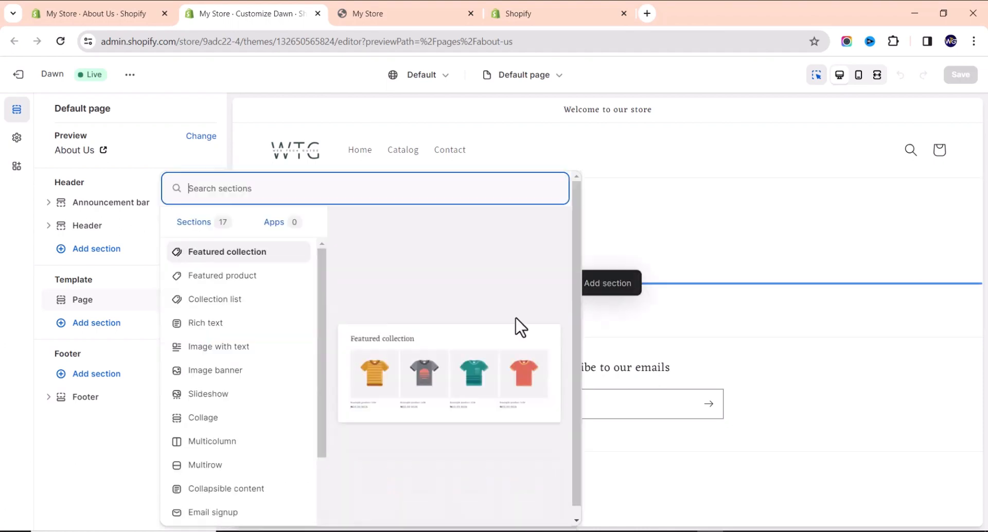
click(231, 347)
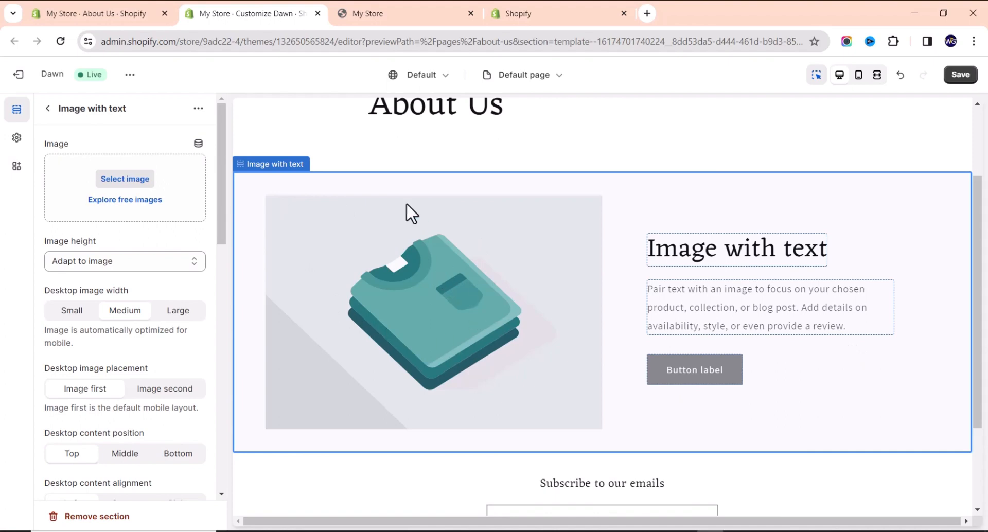
click(130, 202)
click(141, 146)
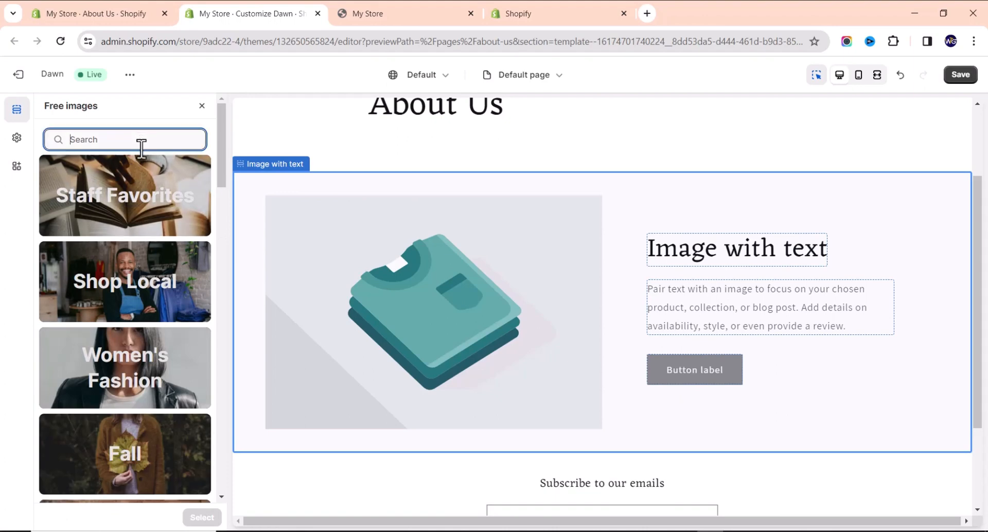
text(watch)
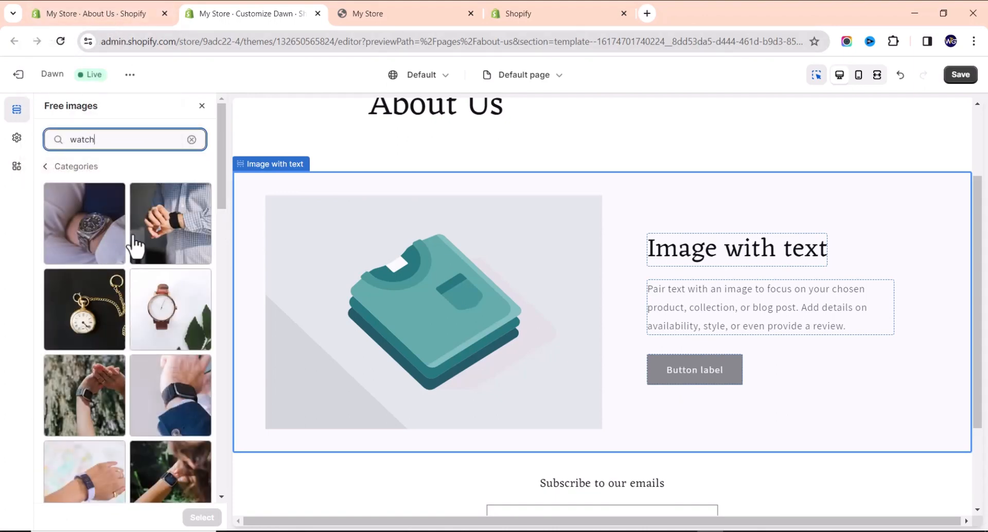
scroll(132, 301, down, 15)
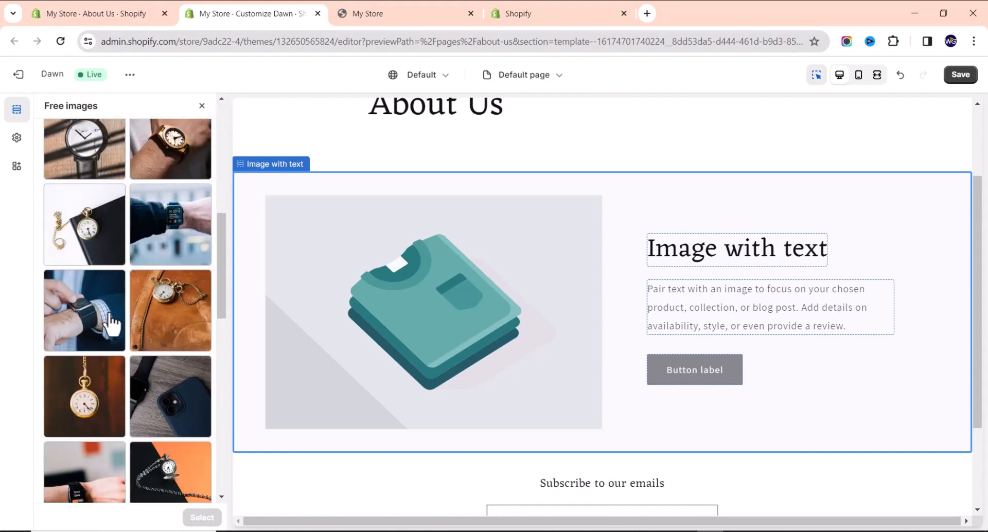
scroll(109, 321, down, 2)
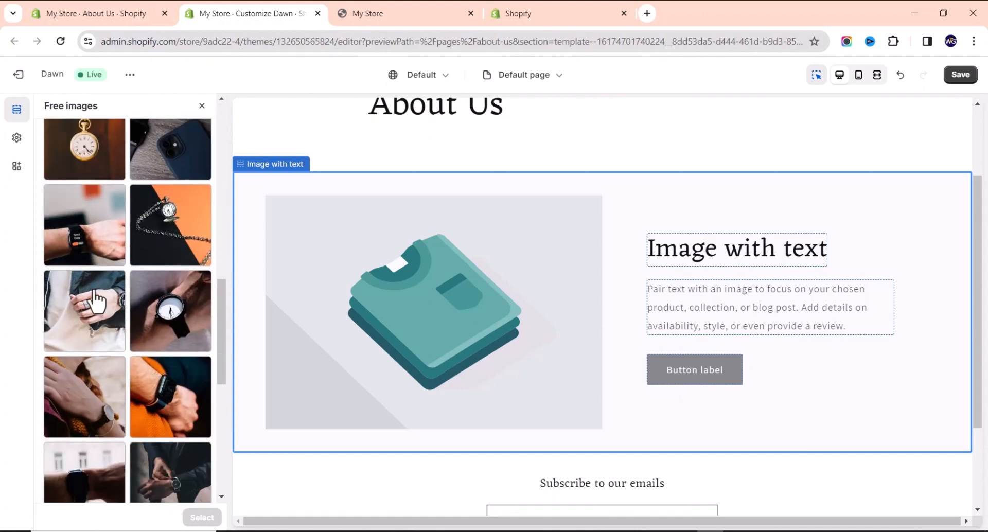
scroll(129, 267, down, 5)
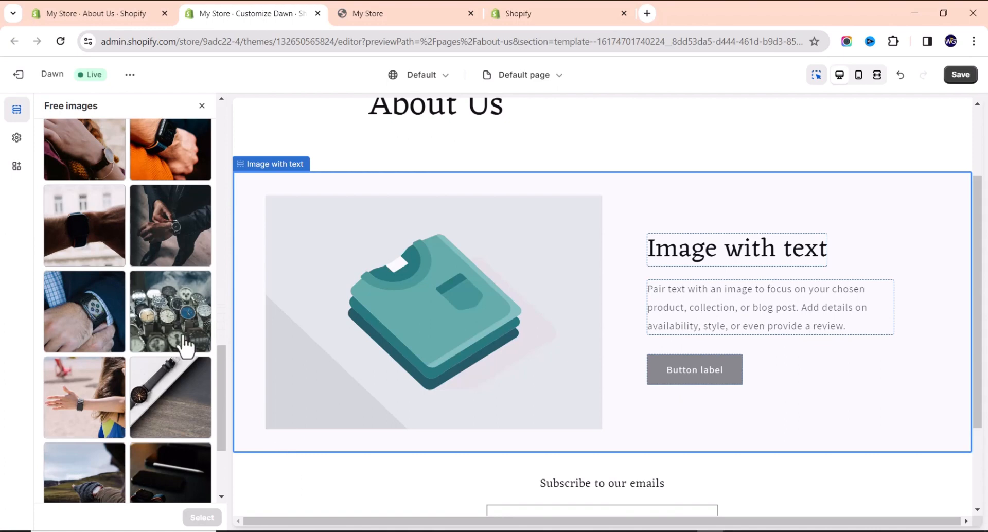
scroll(175, 344, down, 3)
click(120, 381)
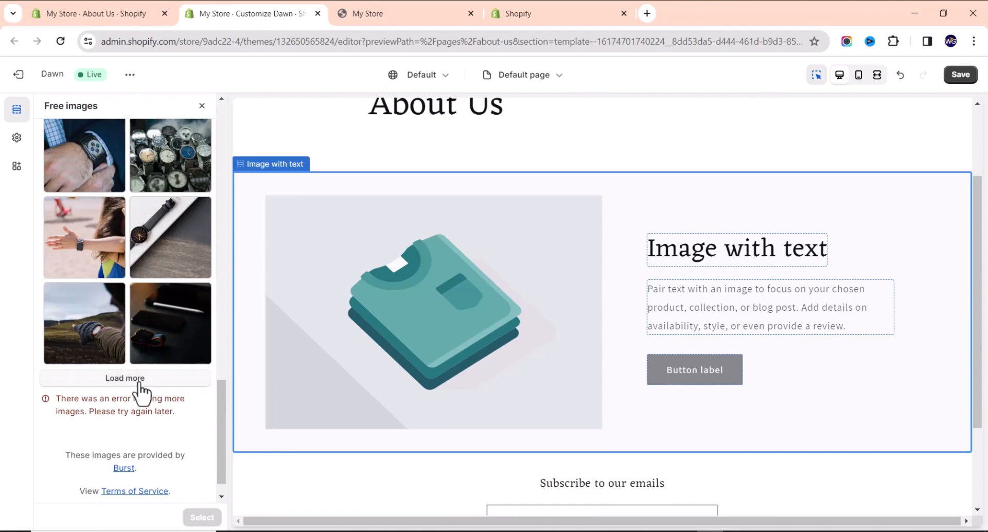
scroll(112, 257, up, 14)
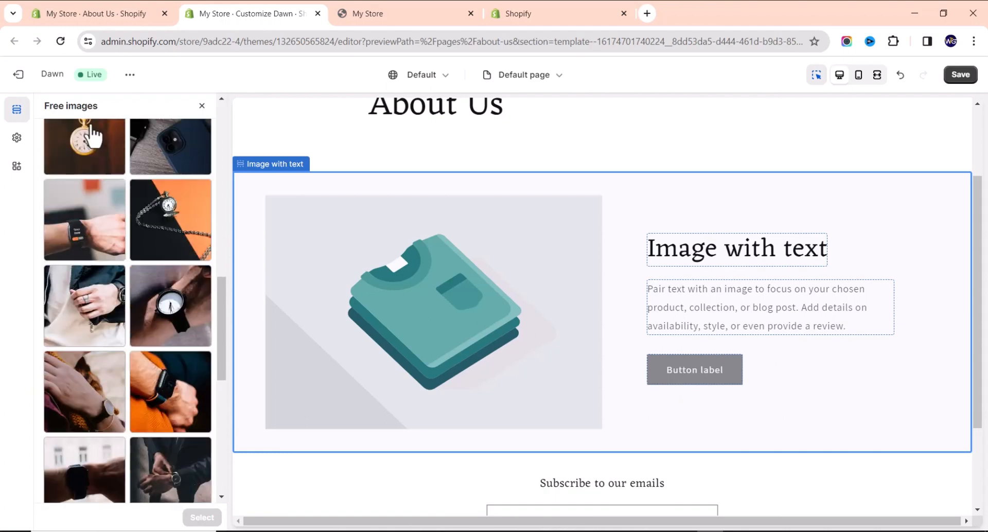
click(202, 105)
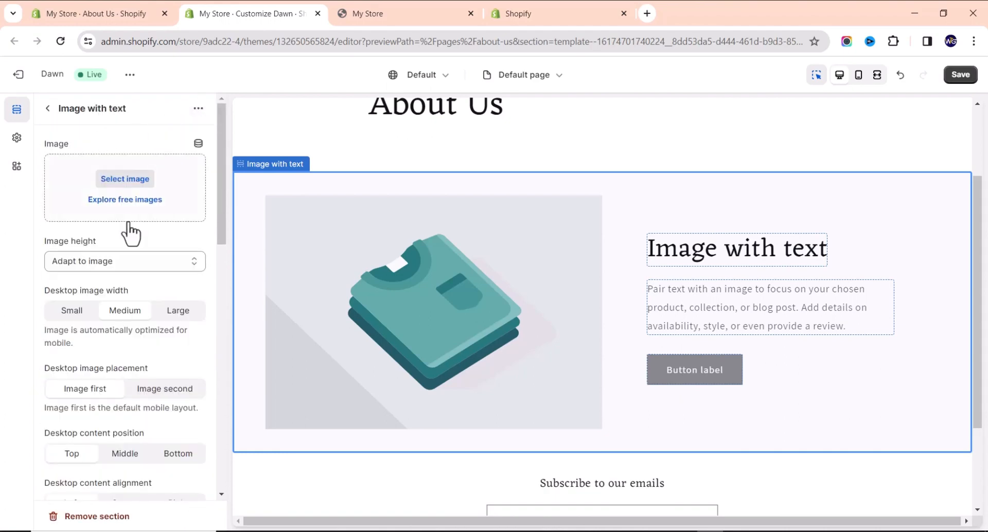
Set the section image to the Relogio blue-dial gold-and-silver watch photo from store files.
click(134, 180)
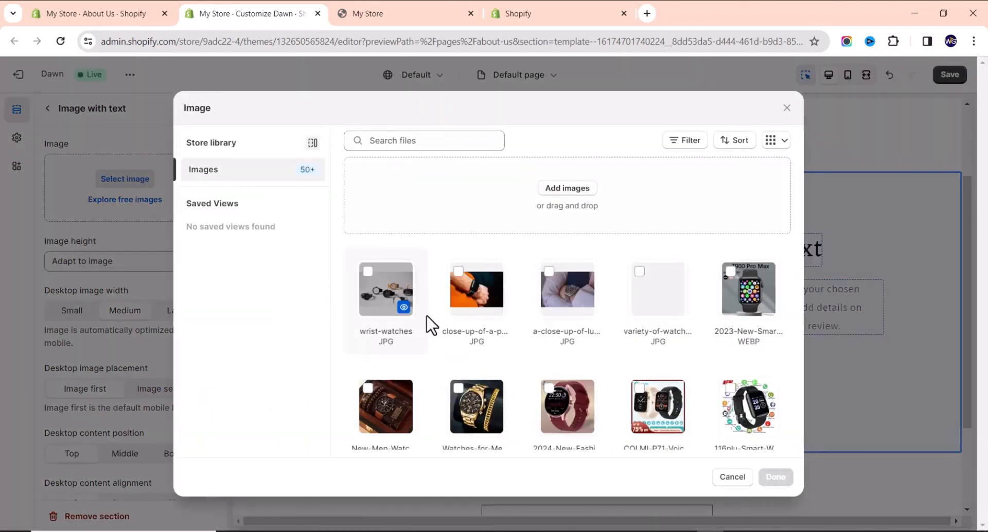
scroll(412, 343, down, 5)
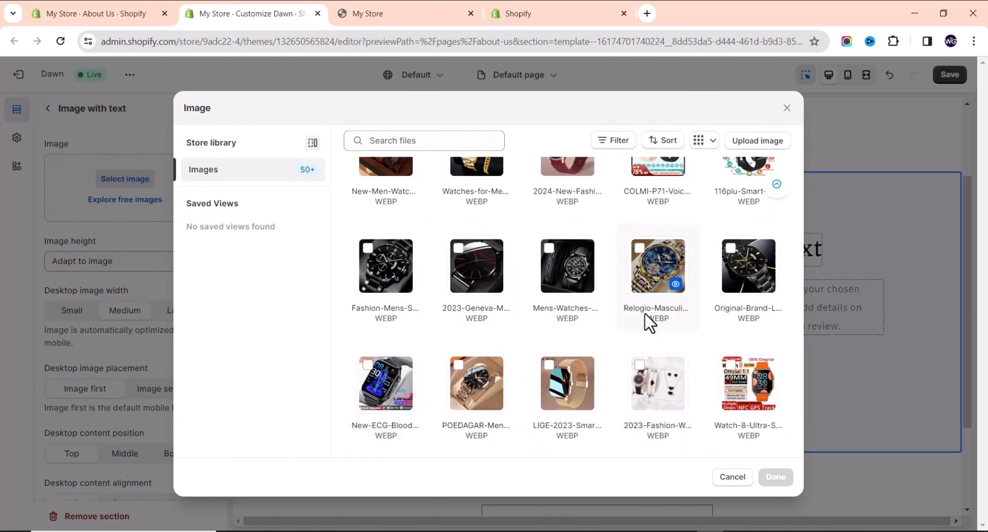
click(649, 314)
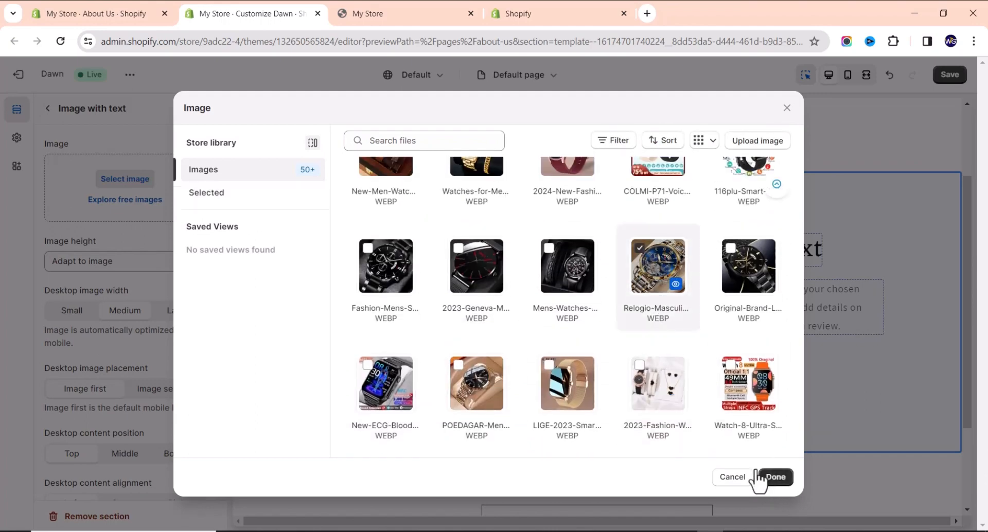
click(768, 478)
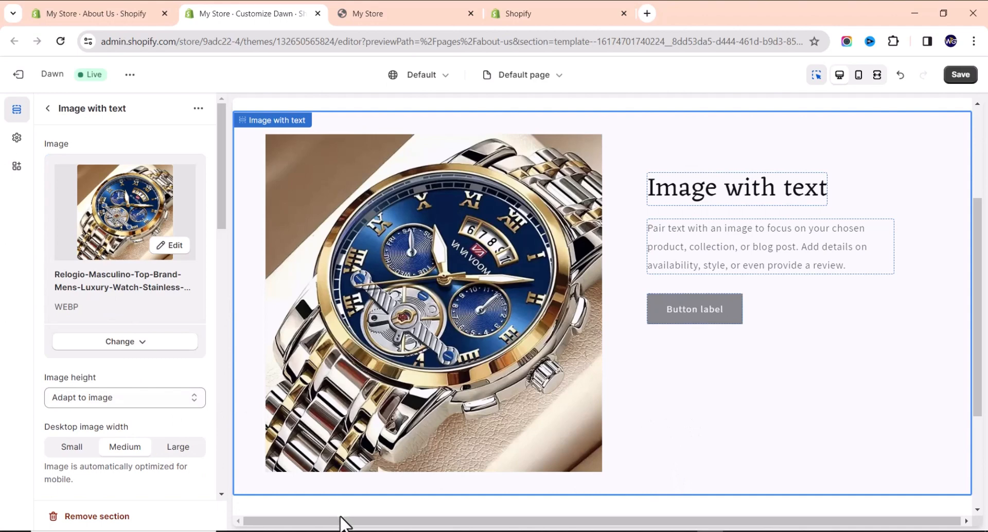
click(123, 531)
Change the section heading to 'Our Story'.
click(716, 204)
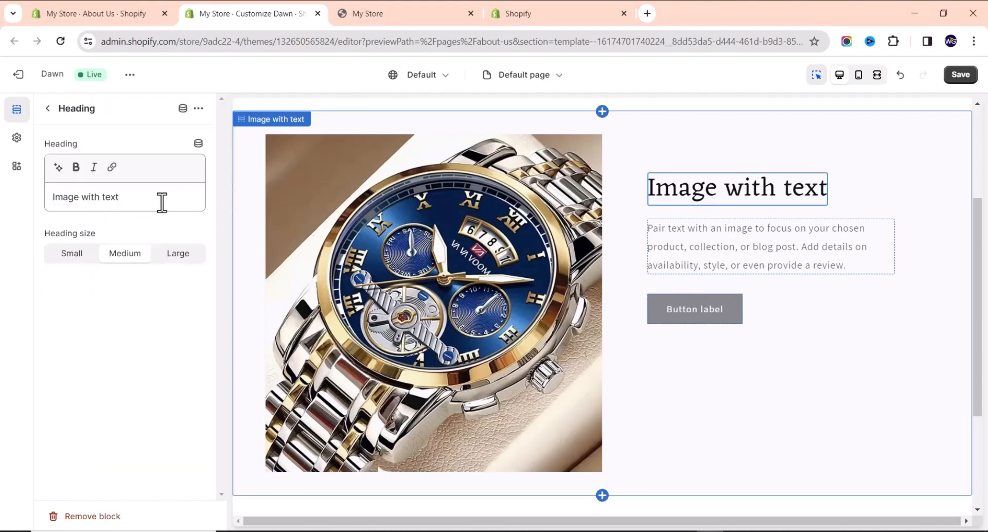
triple_click(161, 202)
text(Our )
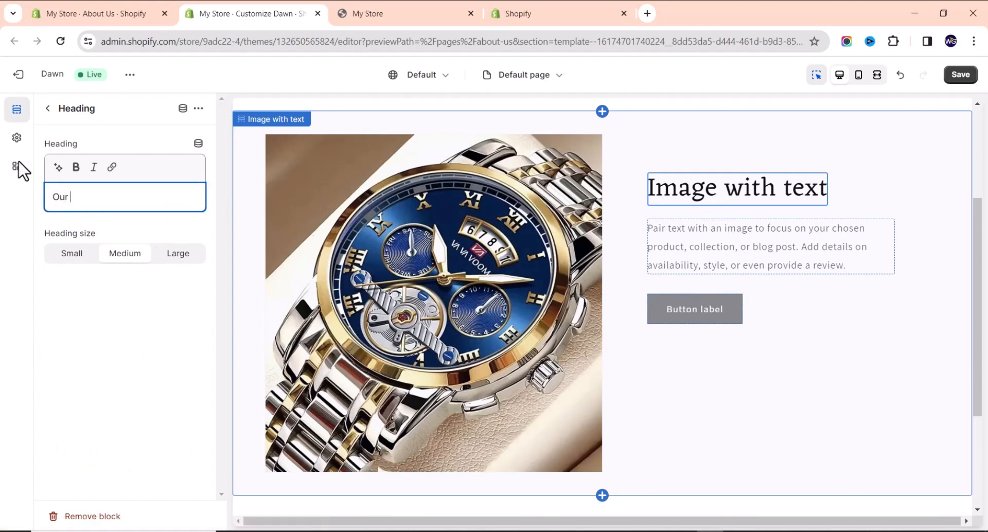
text(Story)
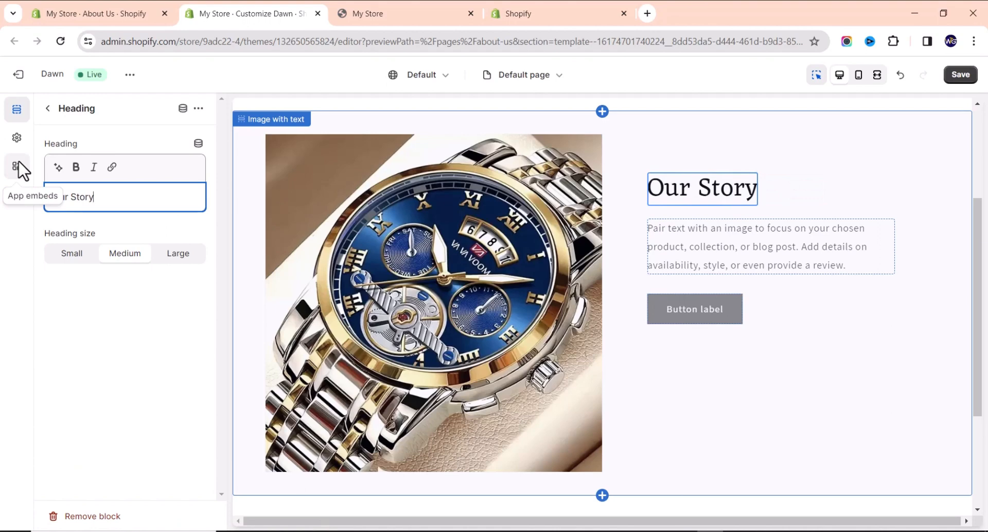
Delete the placeholder paragraph text from the section's content.
click(712, 236)
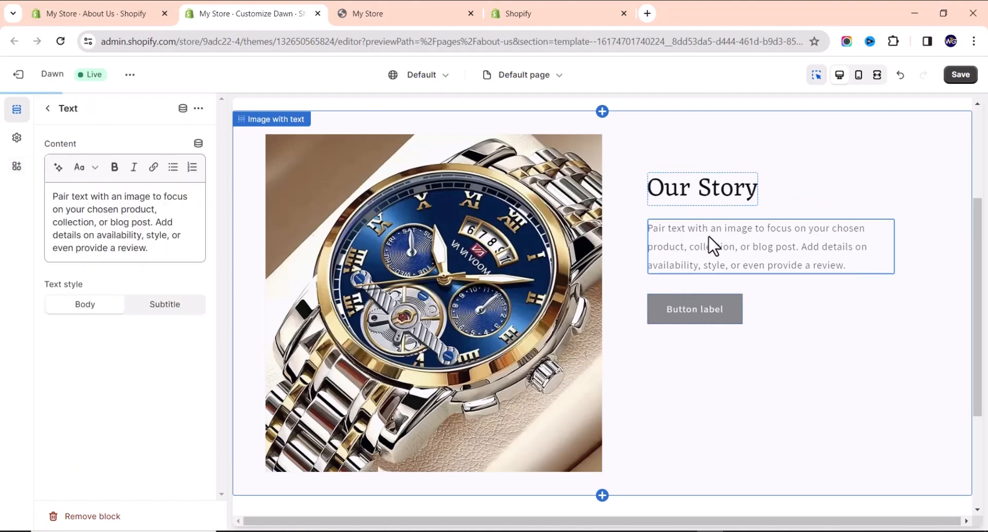
click(132, 224)
key(ctrl+a)
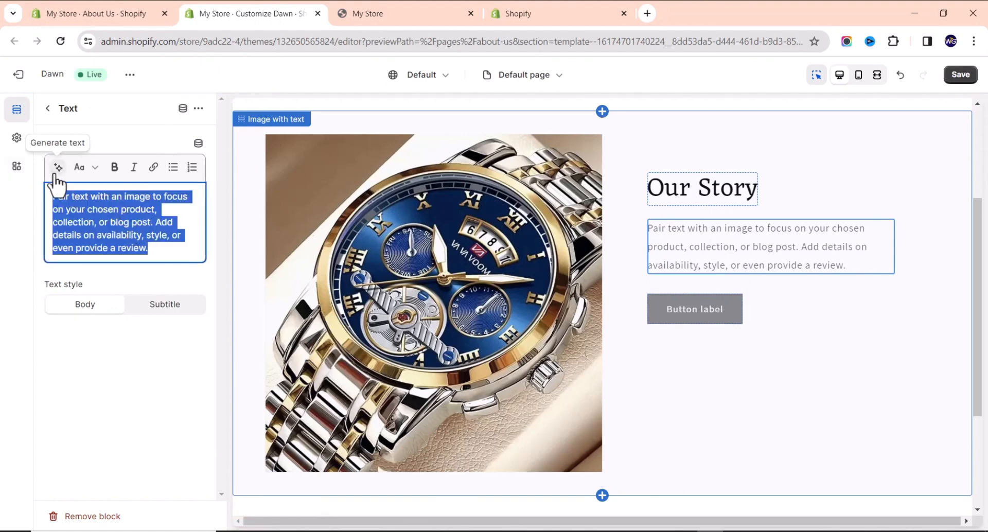
key(BackSpace)
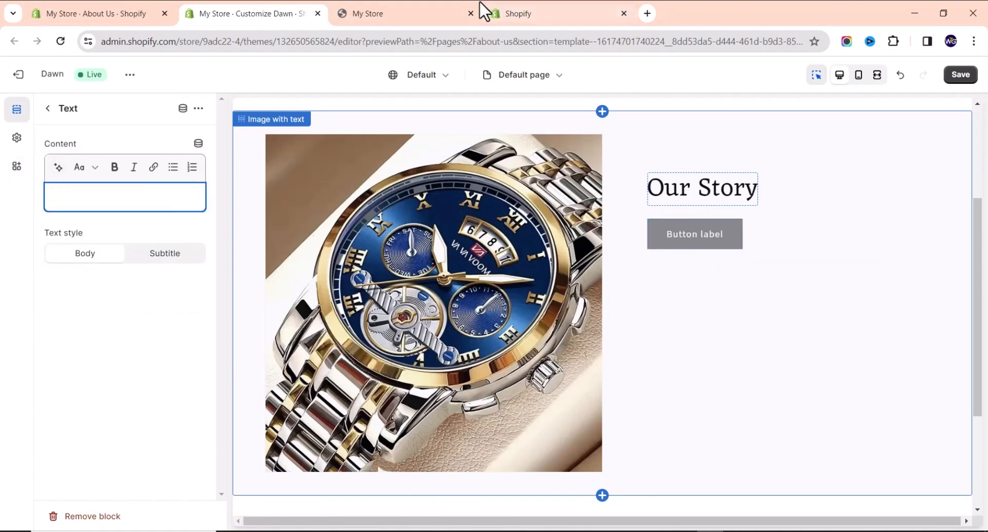
Generate text 'about the store' and paste the Welcome to WTG description into the content.
click(58, 167)
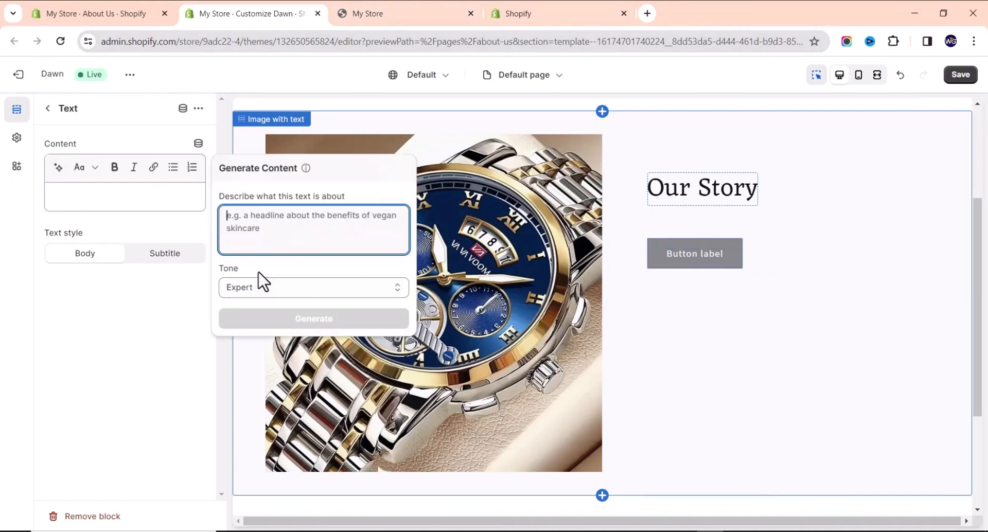
text(about t)
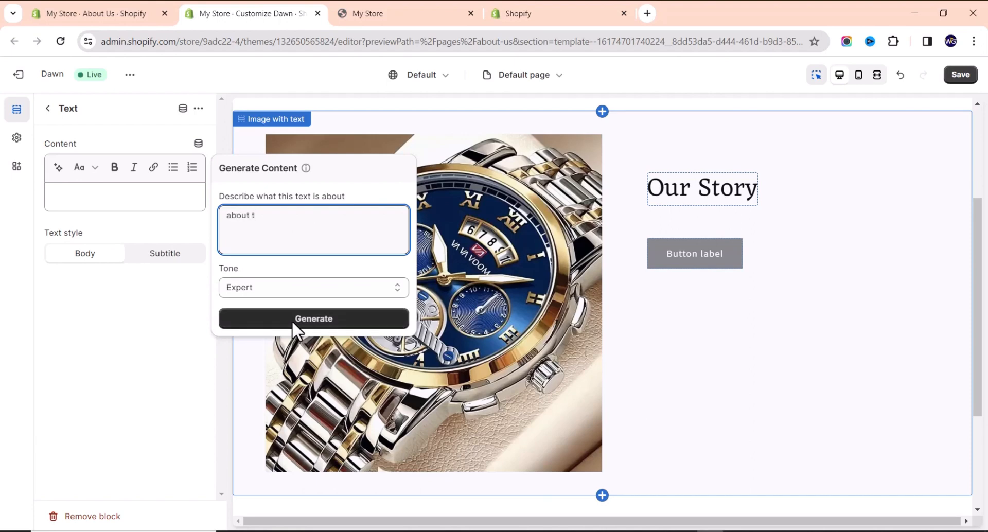
text(he store)
click(313, 320)
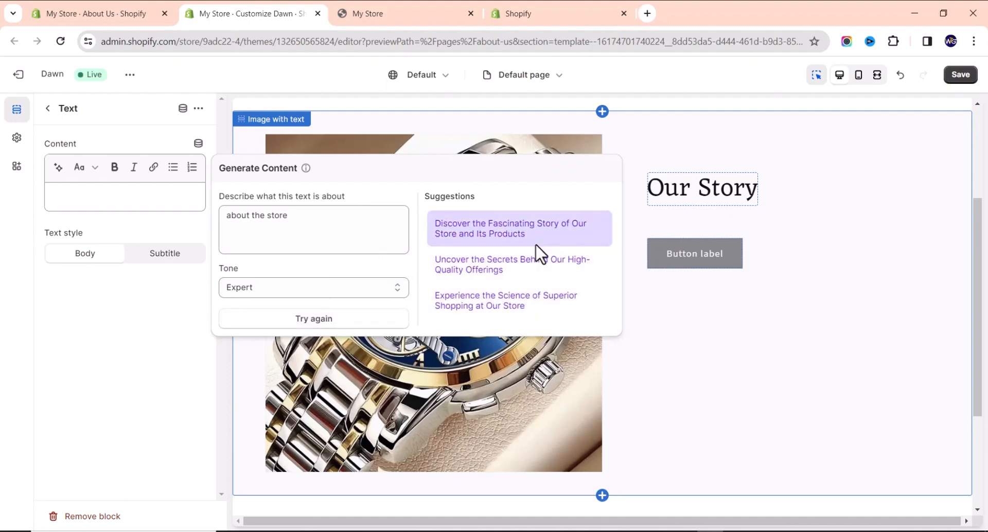
click(69, 376)
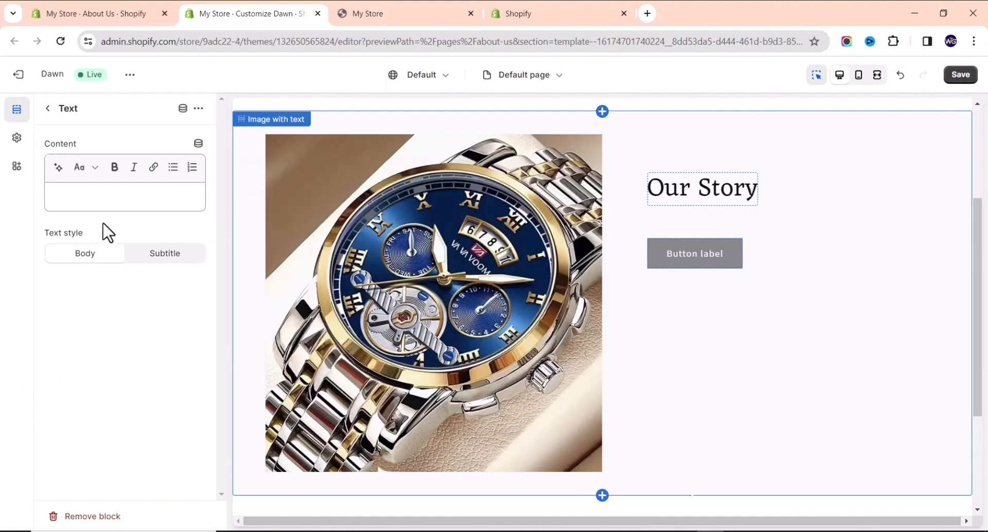
click(108, 204)
text(Welcome to WTG – where time isn't just a measure, but a story waiting to be told. Our journey began with a passion for precision and a commitment to curate the finest wristwatches. From the inception, we set out to redefine the way time is experienced, blending tradition with innovation. Join us on this timeless journey, where every tick tells a tale of craftsmanship, elegance, and dedication.)
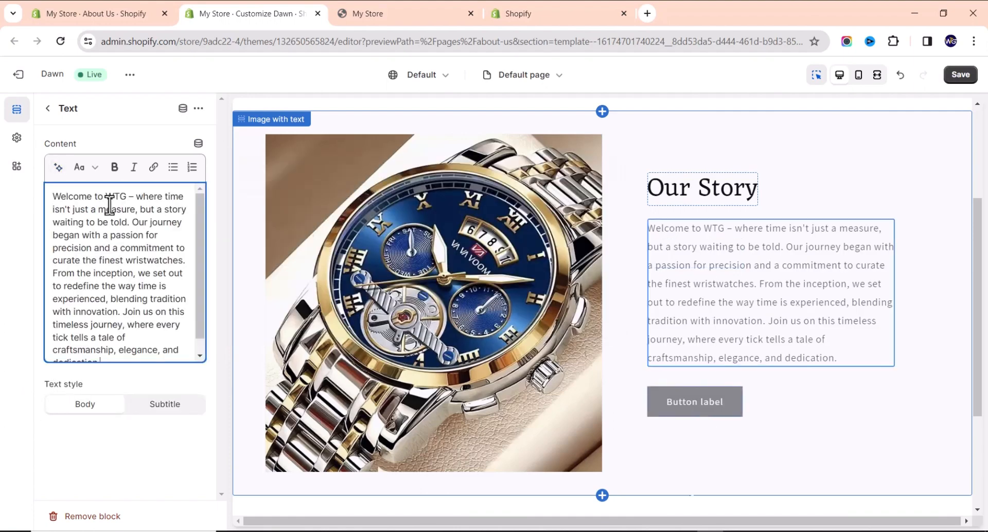
Select the section's placeholder button block in the preview.
click(727, 403)
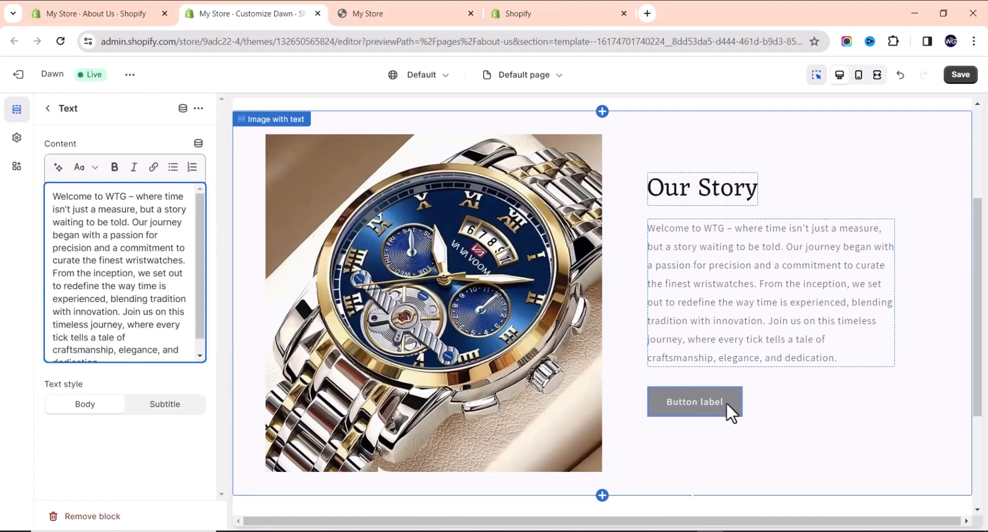
scroll(648, 198, up, 2)
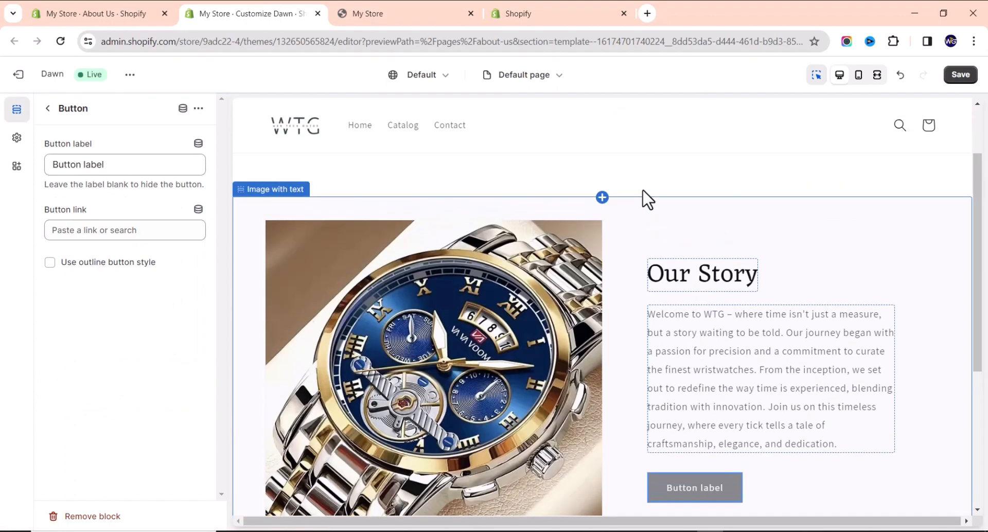
scroll(620, 203, down, 3)
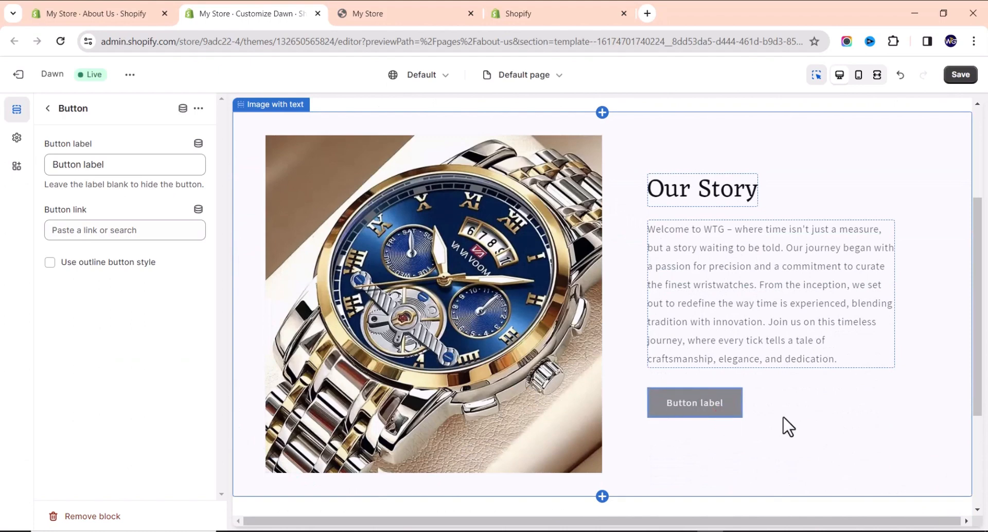
Delete the placeholder Button block and reselect the Image with text section.
click(94, 516)
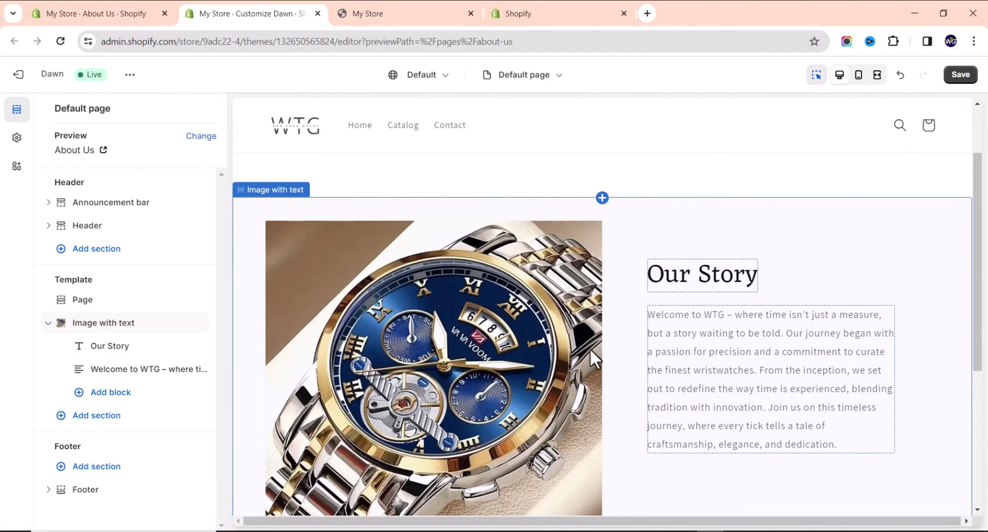
scroll(592, 344, down, 5)
scroll(600, 355, up, 7)
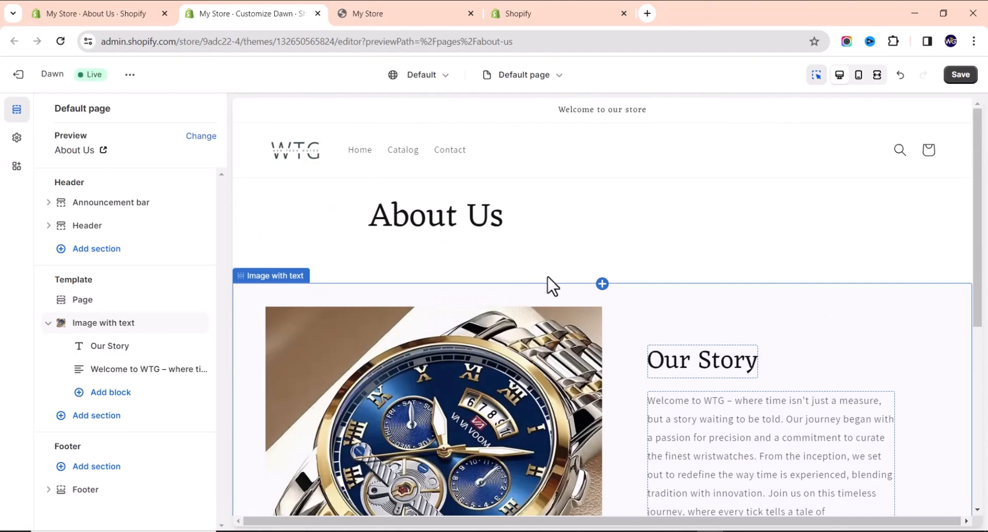
scroll(657, 341, down, 5)
scroll(654, 344, up, 2)
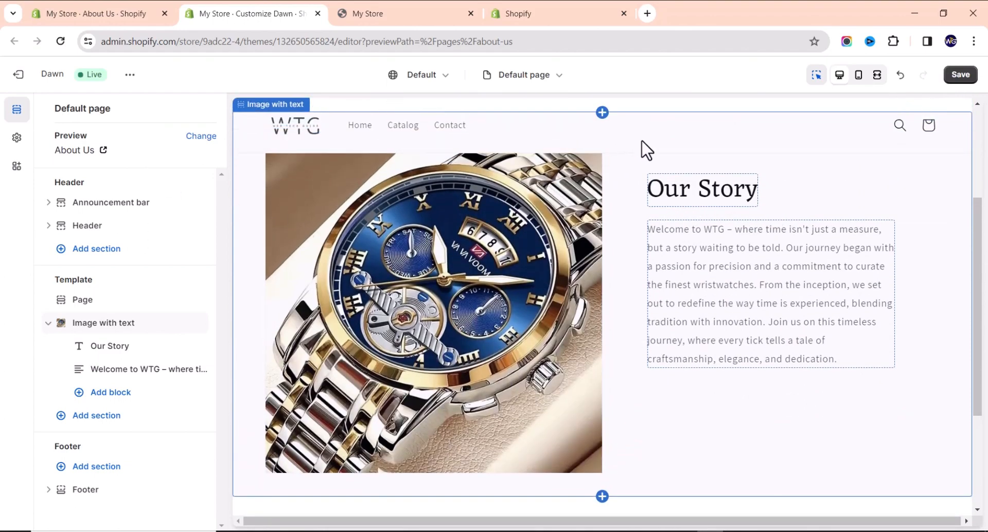
scroll(624, 197, up, 3)
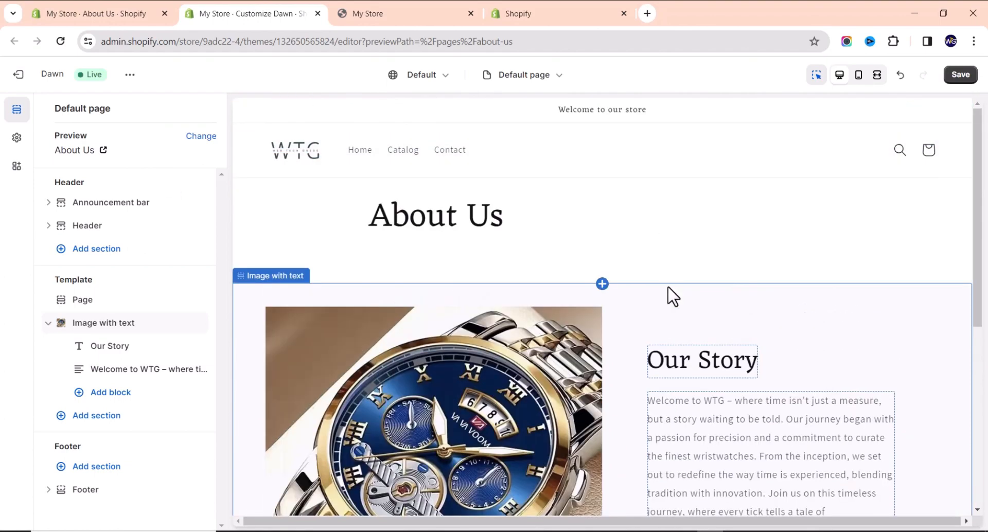
click(673, 315)
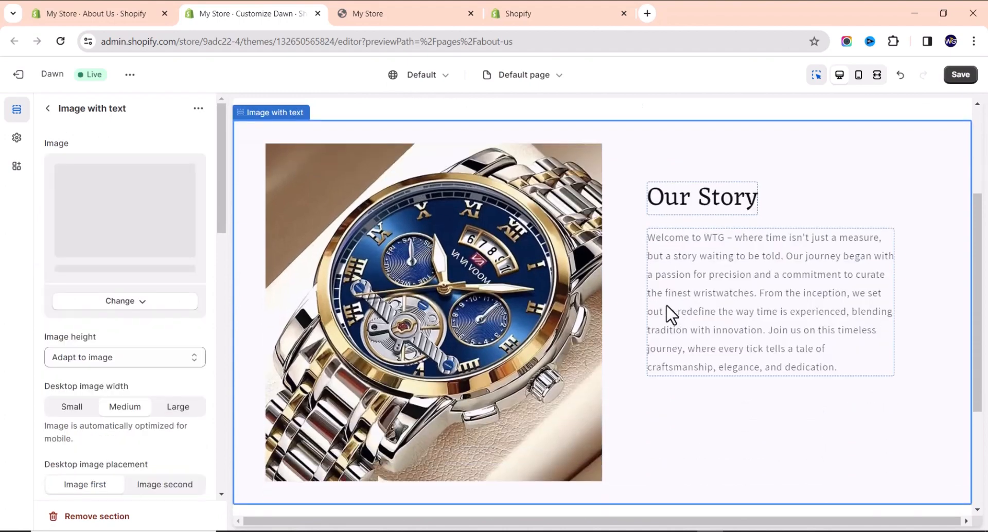
Duplicate the Our Story section and set its desktop image placement to Image second.
click(199, 109)
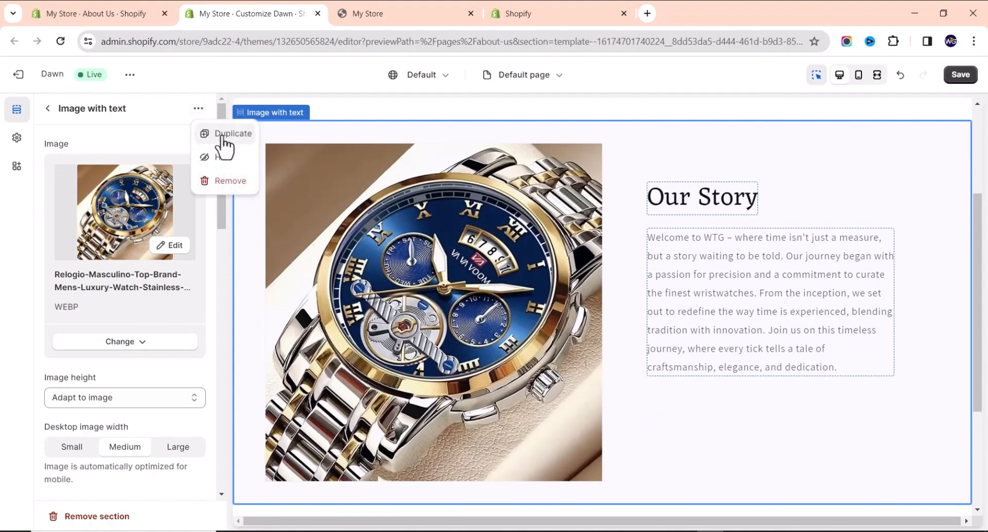
click(222, 134)
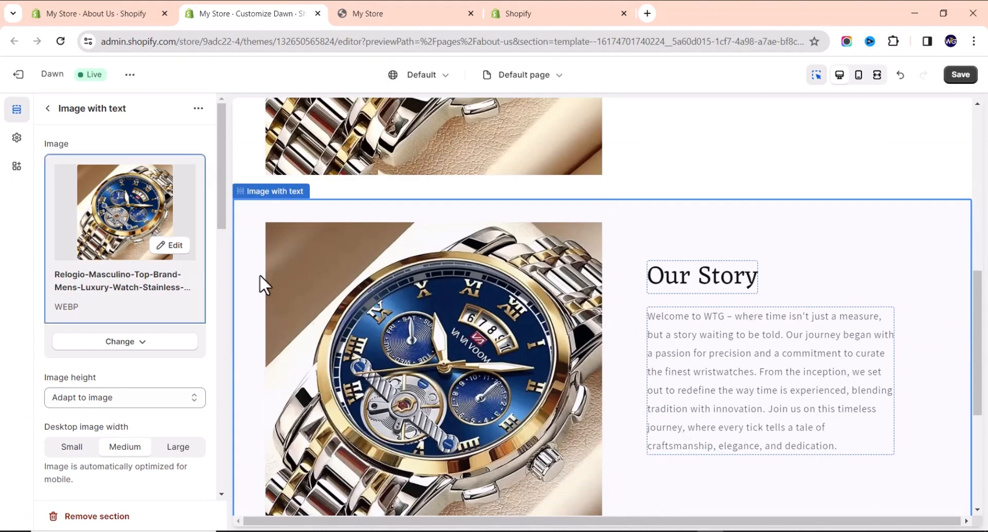
scroll(139, 242, down, 3)
scroll(353, 274, up, 5)
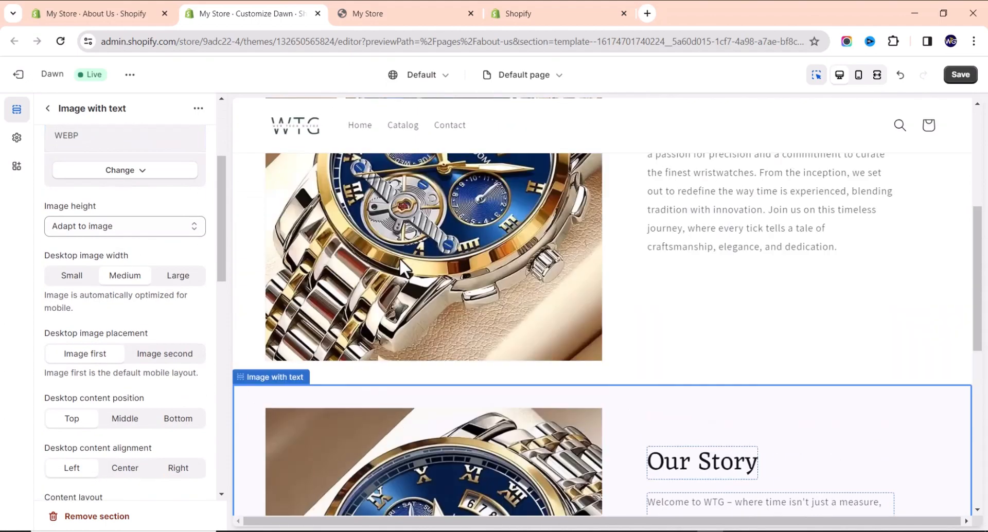
scroll(432, 232, up, 1)
scroll(431, 236, down, 2)
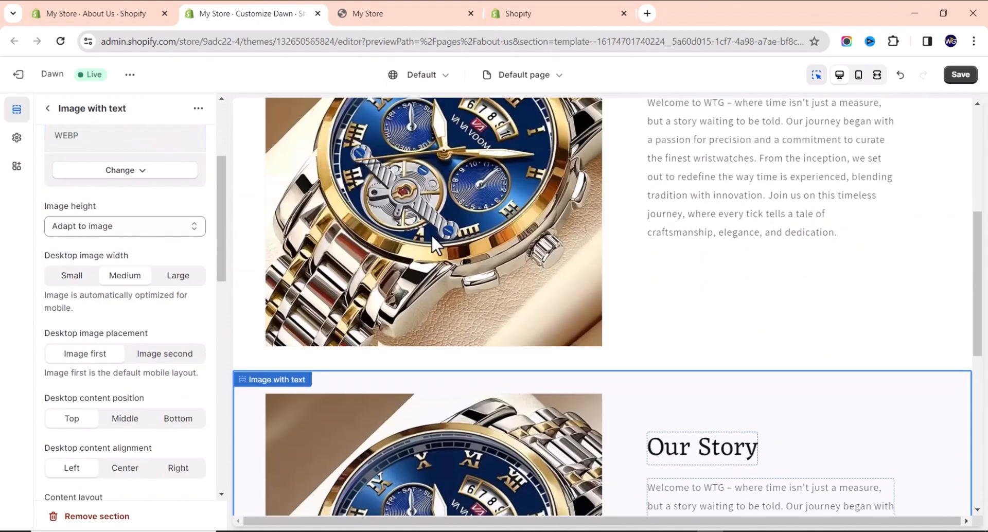
scroll(427, 365, up, 3)
scroll(427, 319, down, 7)
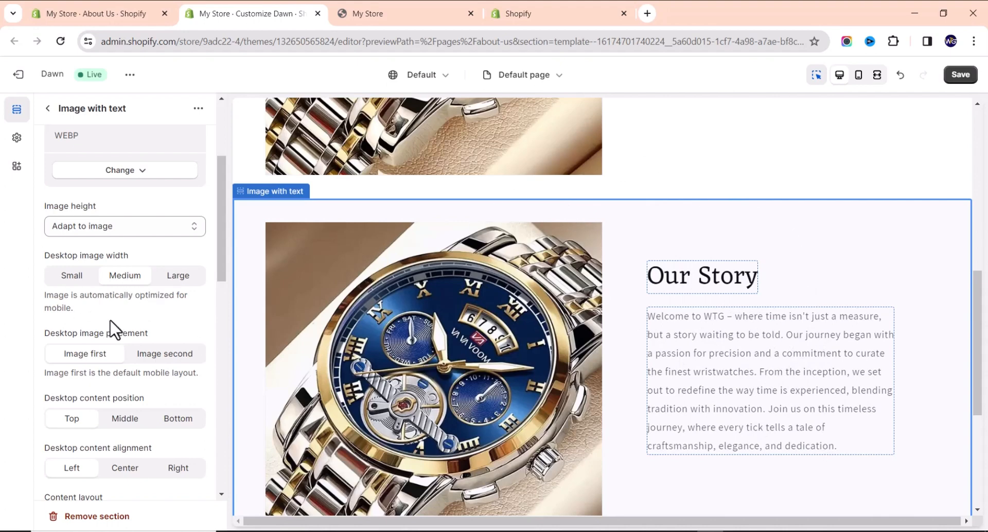
click(158, 355)
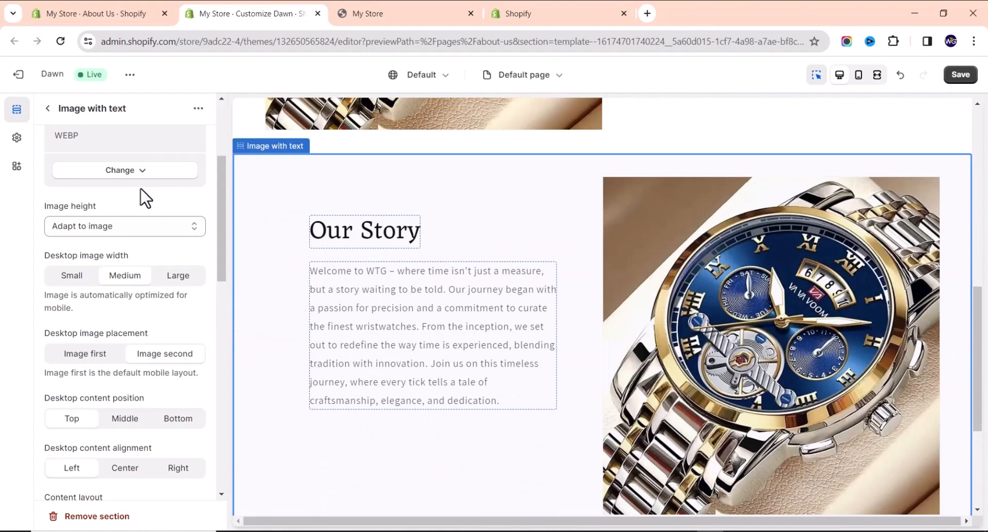
Replace the duplicate's image with the black 2023-Geneva watch with red hour markers.
click(138, 172)
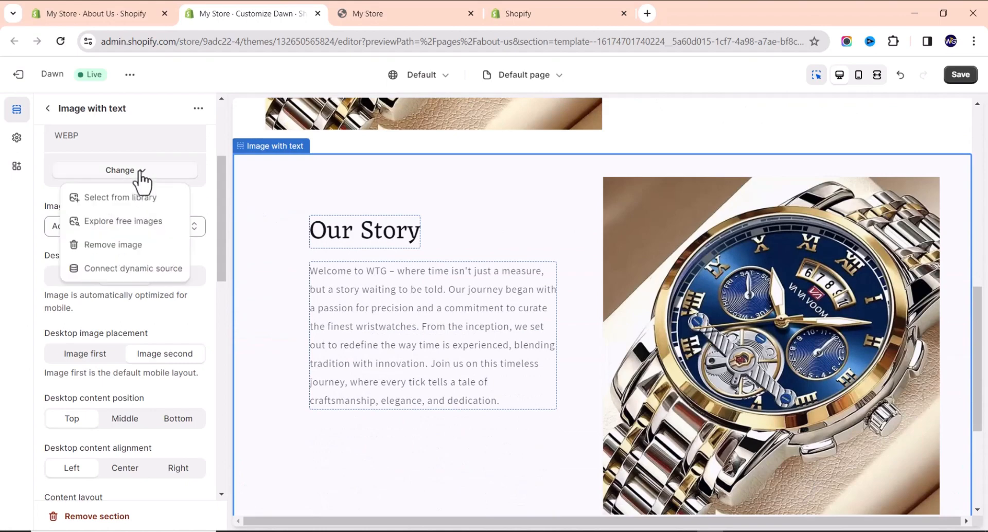
click(150, 201)
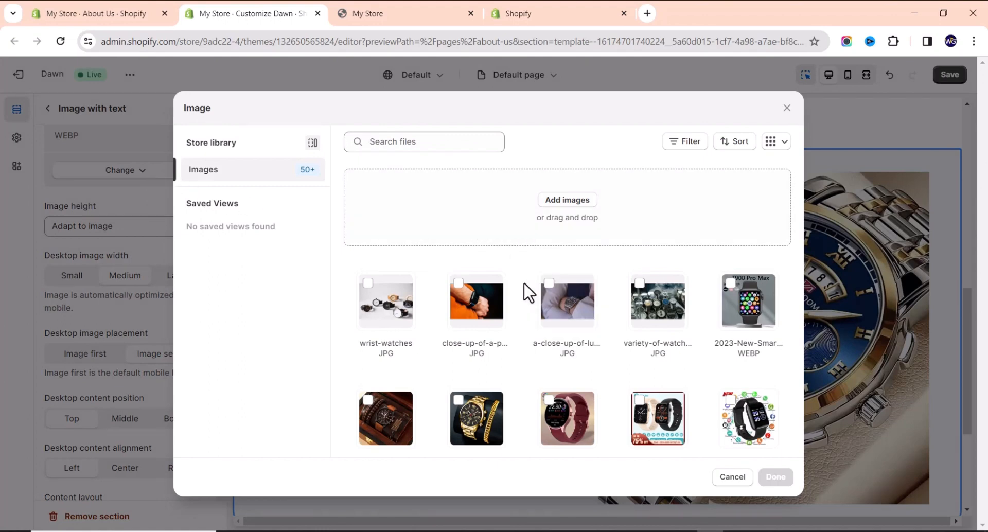
scroll(529, 289, down, 3)
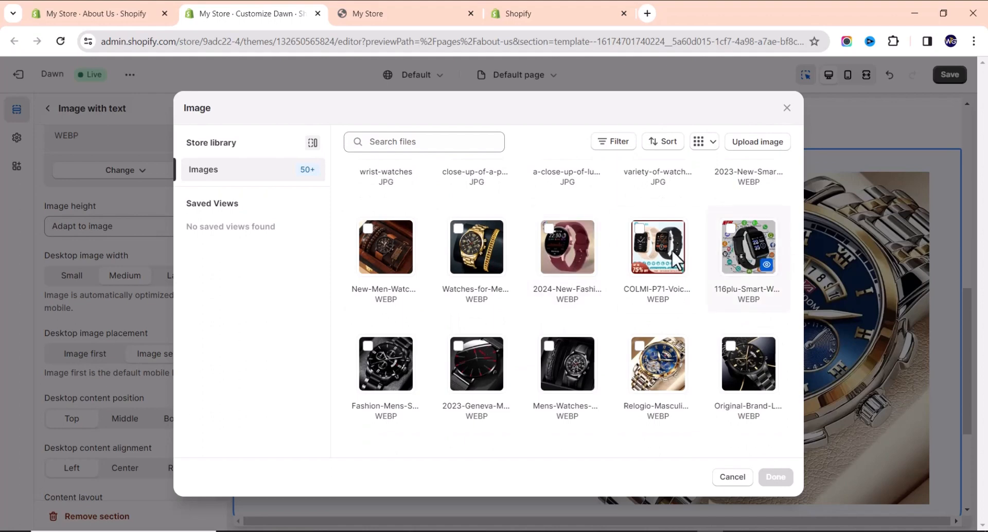
scroll(616, 289, down, 2)
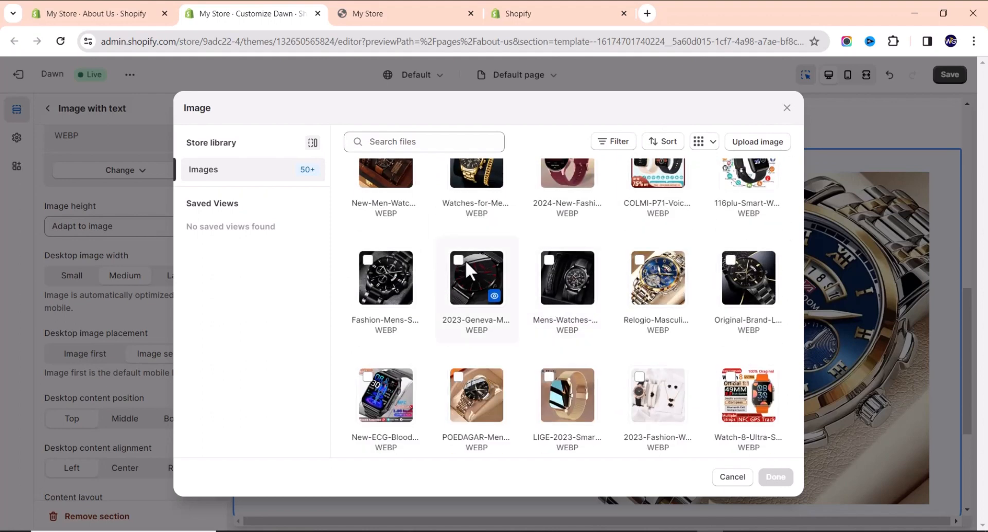
click(464, 261)
click(777, 477)
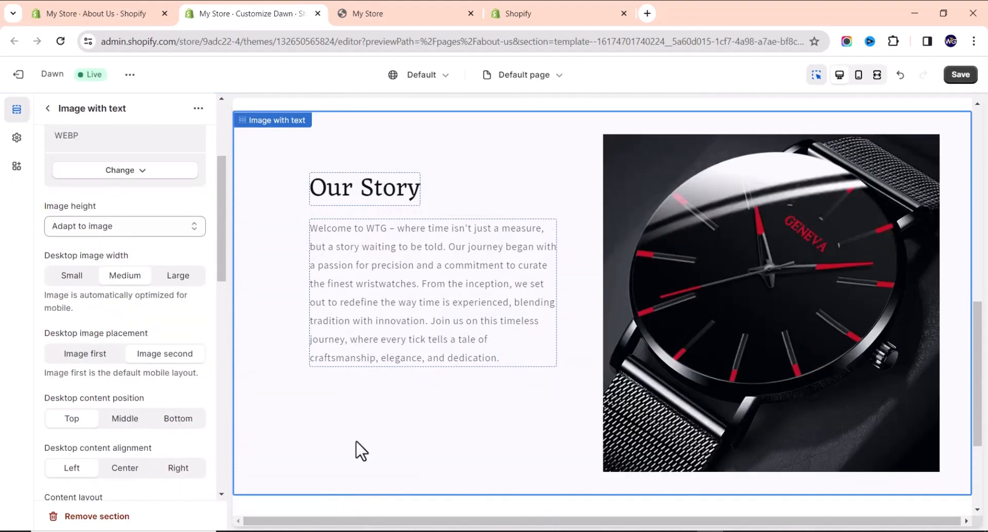
Change the duplicated section's heading to 'The WTG Difference', fixing the capitalisation typo.
click(351, 204)
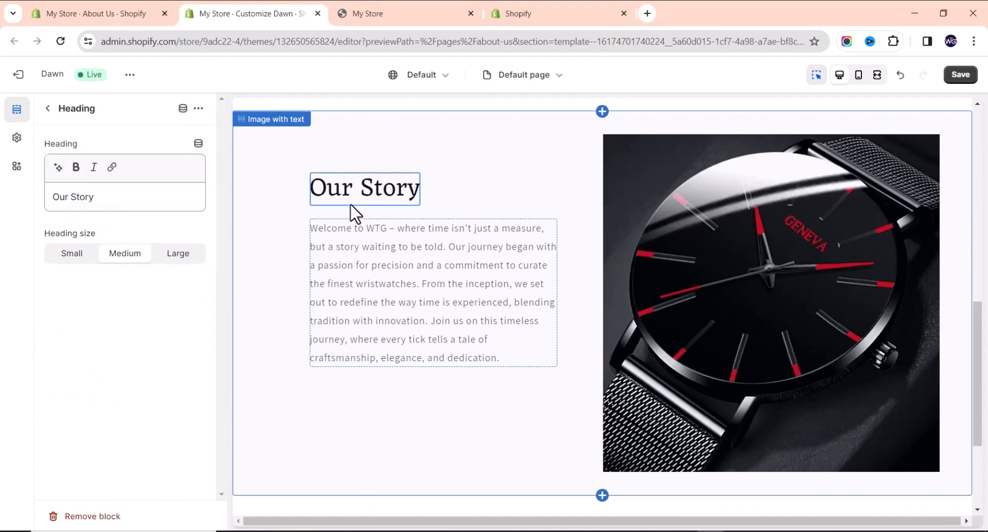
triple_click(136, 198)
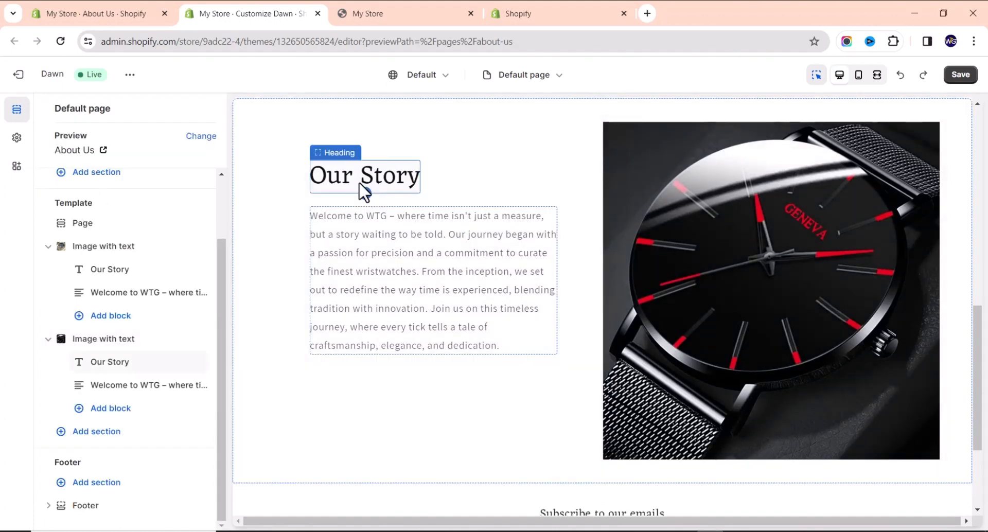
click(364, 189)
drag(113, 208, 16, 208)
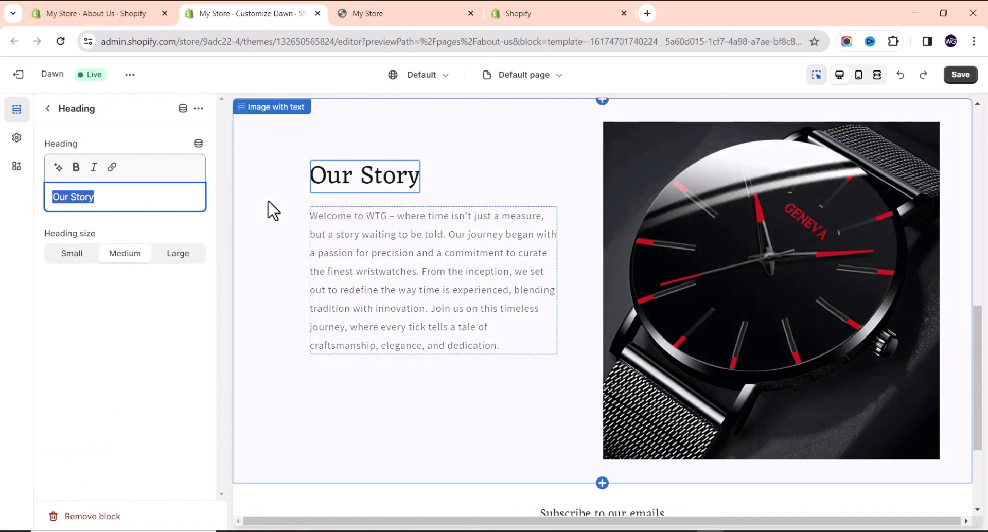
text(THe WTG)
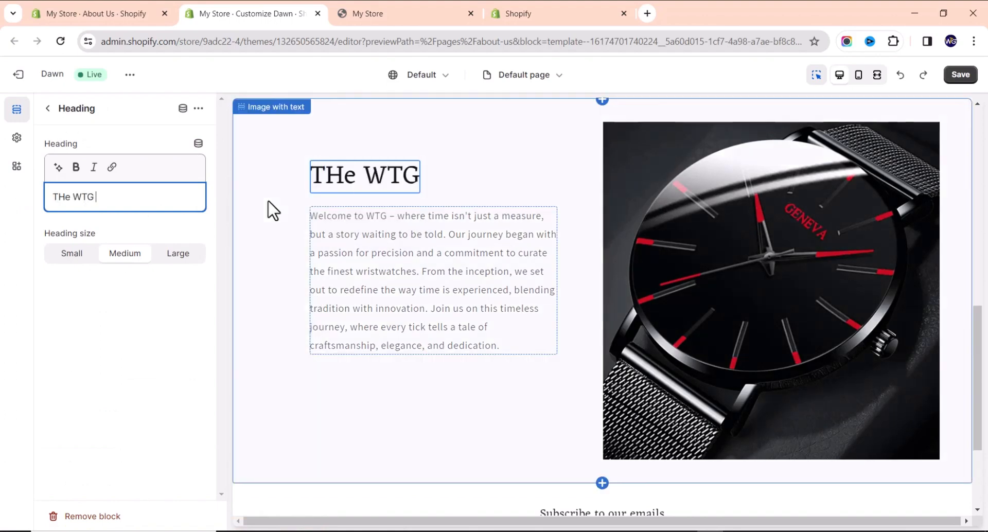
text( Difference)
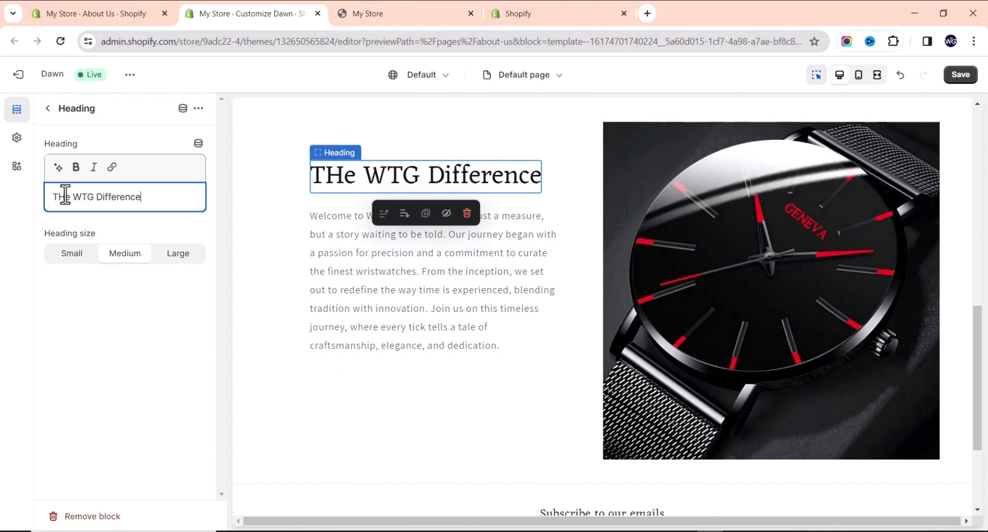
key(BackSpace)
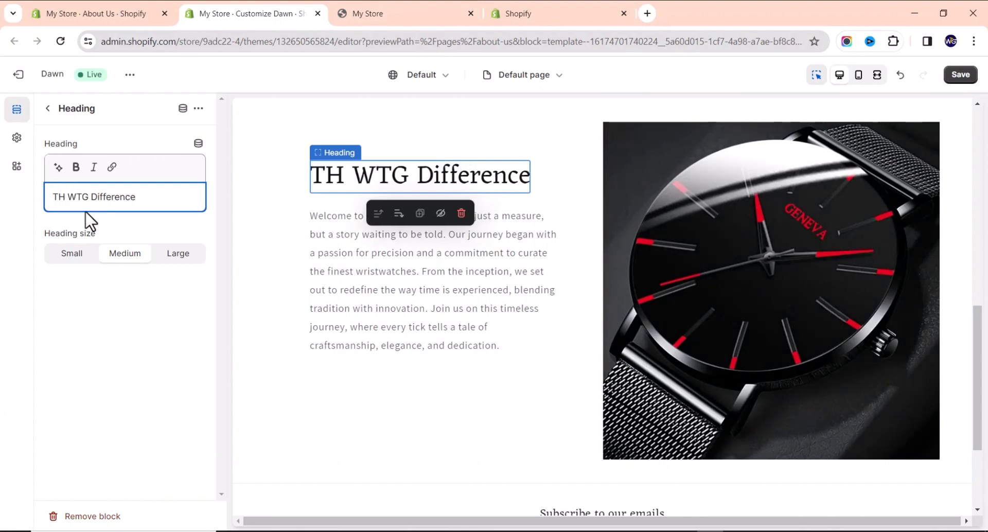
key(BackSpace)
text(he)
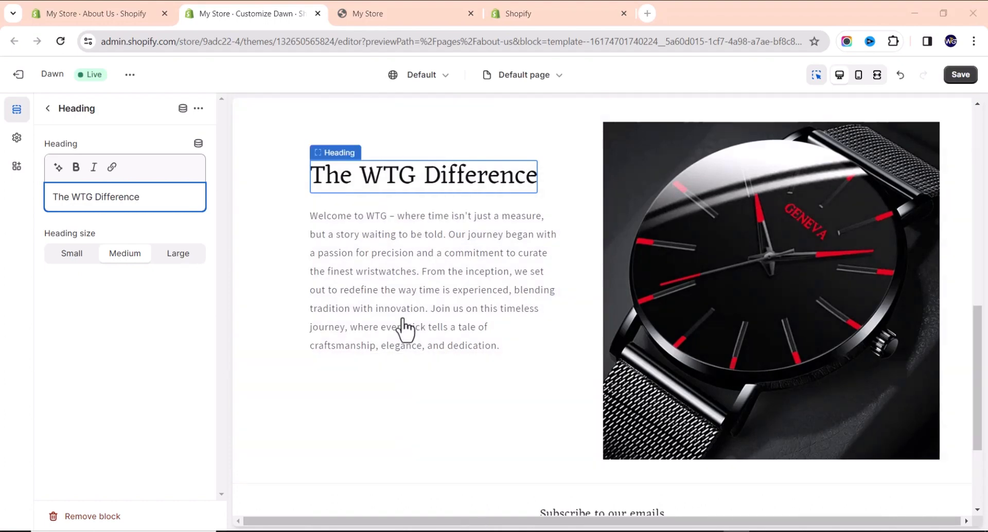
Replace The WTG Difference text block with the paragraph 'At WTG, we believe a watch is more than a timekeeping device…'.
click(387, 264)
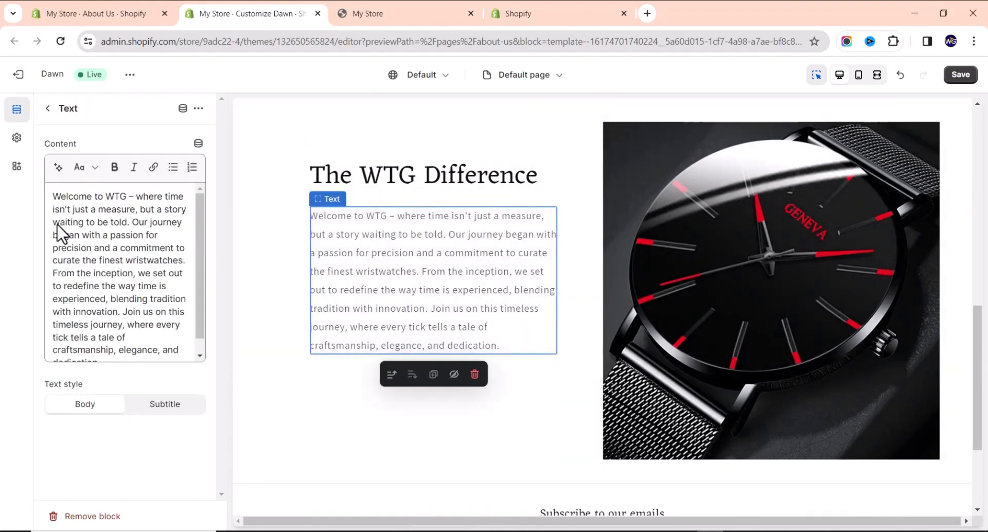
click(105, 232)
key(ctrl+a)
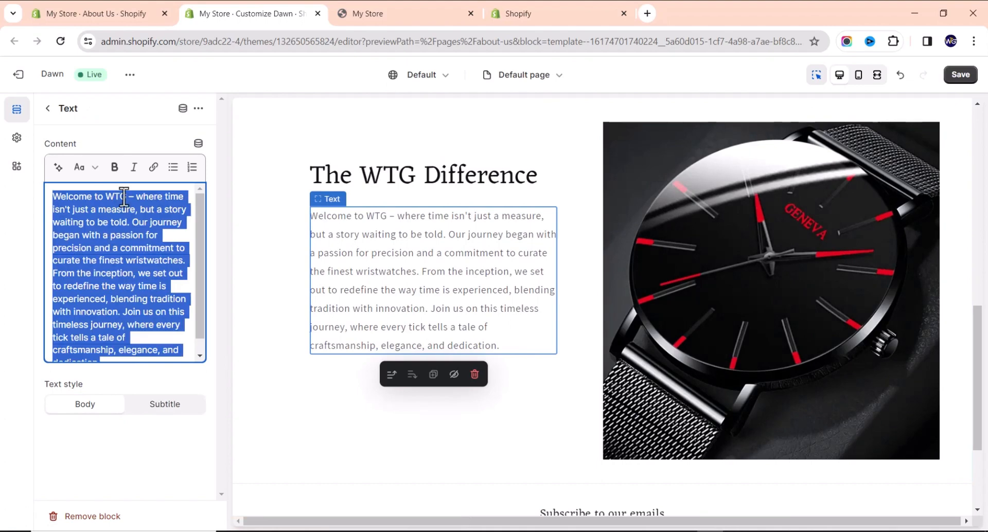
text(At WTG, we believe a watch is more than a timekeeping device; it's an expression of your style, an embodiment of quality, and a testament to our commitment. Our curated collection reflects our dedication to offering more than just watches. We provide an experience – a seamless blend of form and function. Explore our selection, and you'll discover the WTG difference in every tick, in every detail, and in every moment.)
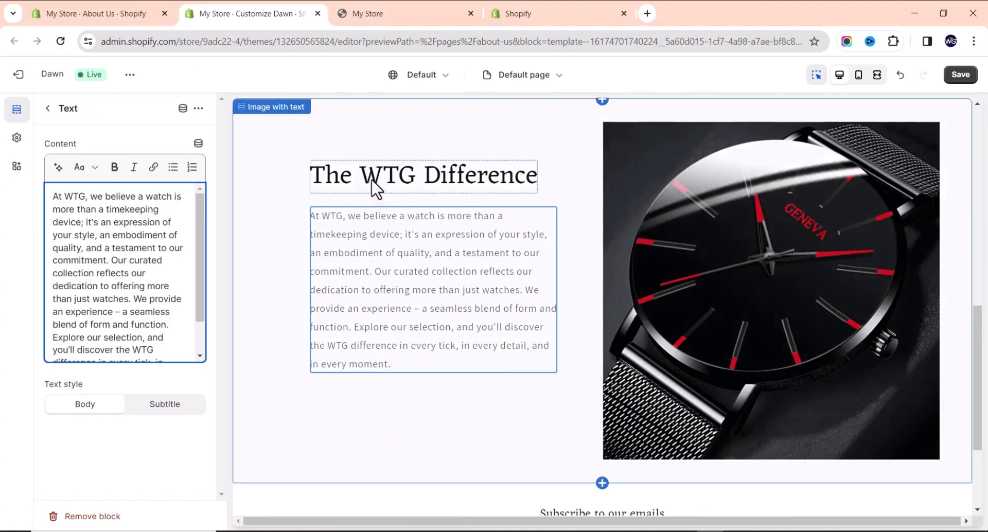
click(460, 132)
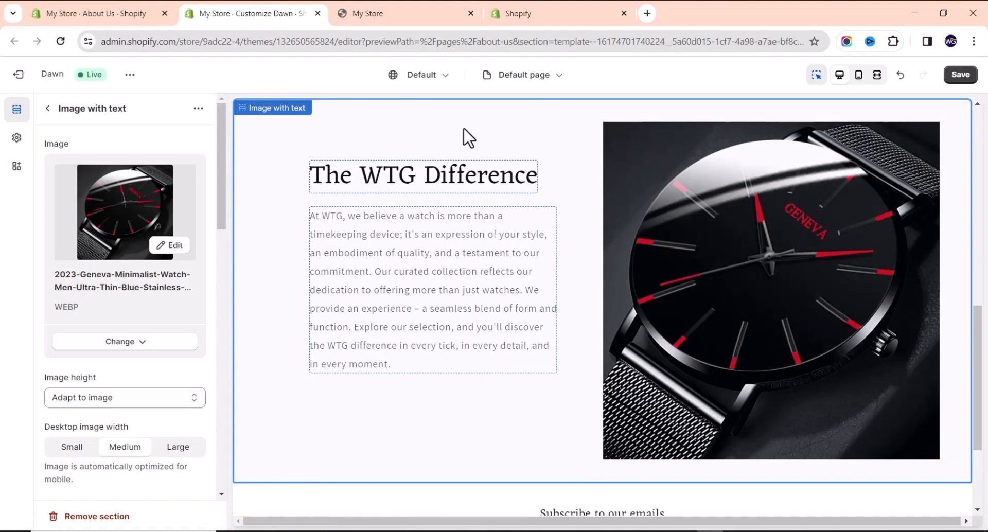
scroll(468, 138, up, 2)
Duplicate The WTG Difference section.
click(199, 108)
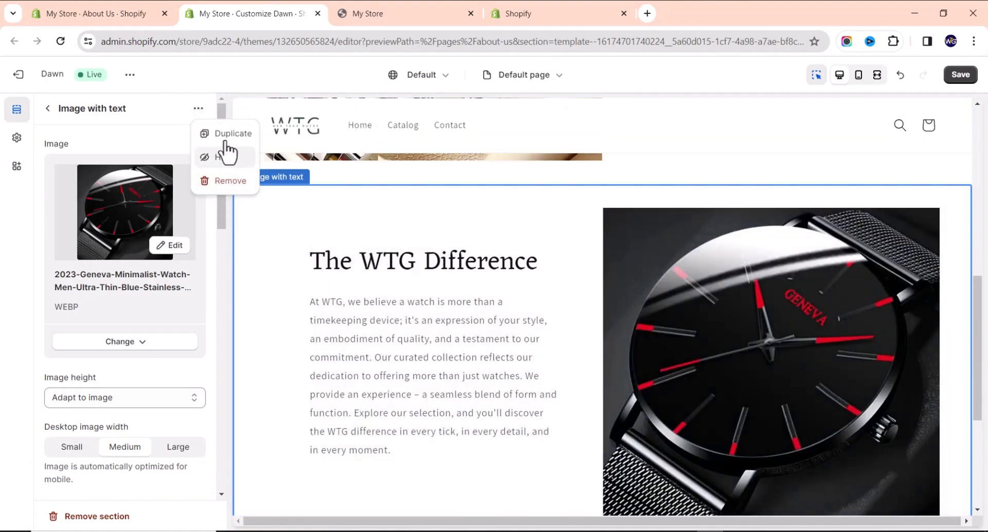
click(603, 253)
scroll(609, 263, down, 5)
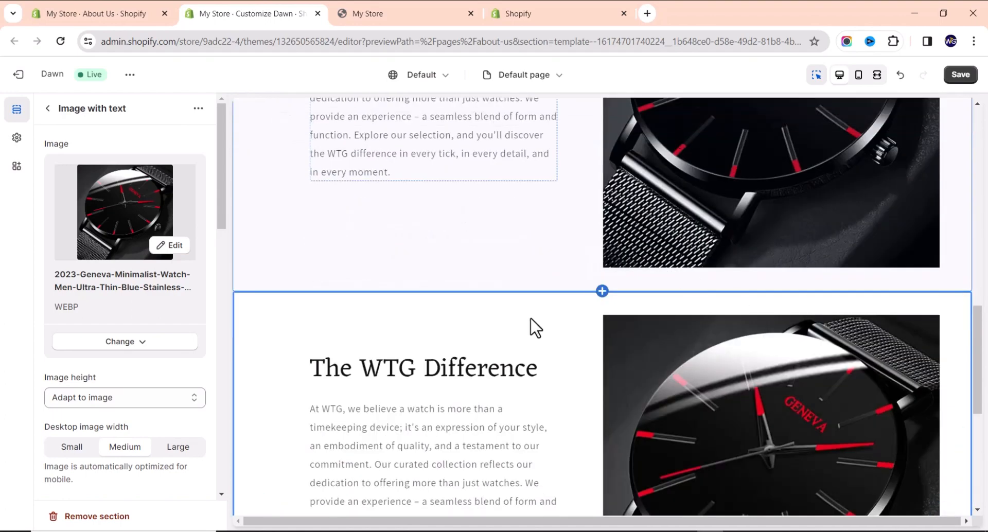
scroll(128, 366, down, 2)
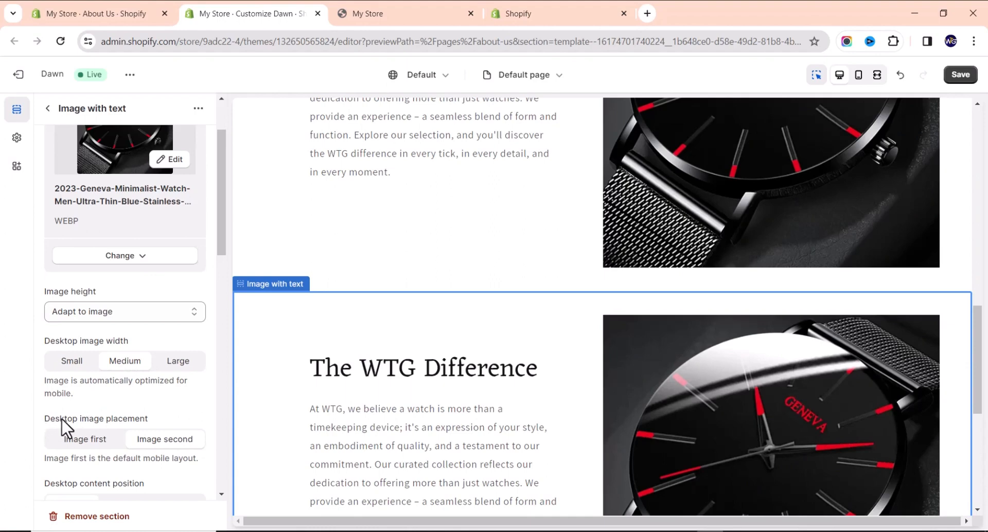
Set the copy's desktop image placement to Image first and start replacing its image.
click(97, 443)
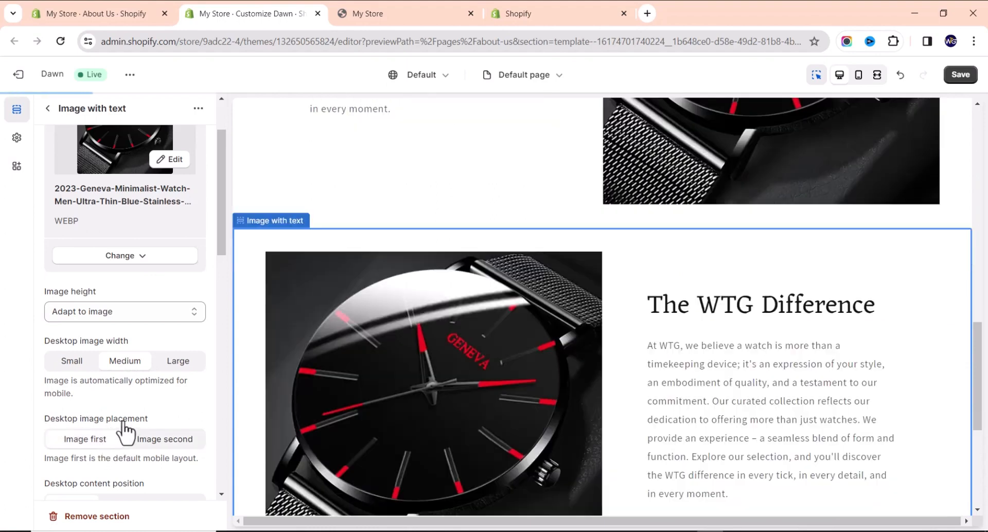
click(120, 257)
click(138, 280)
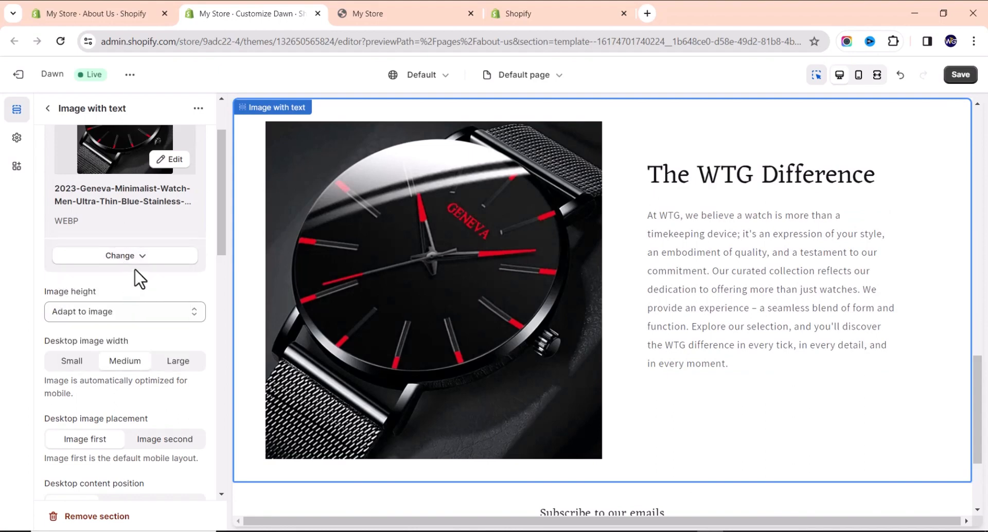
Choose the gold-and-silver POEDAGAR men's watch photo from the image library for the copied section.
scroll(530, 407, down, 2)
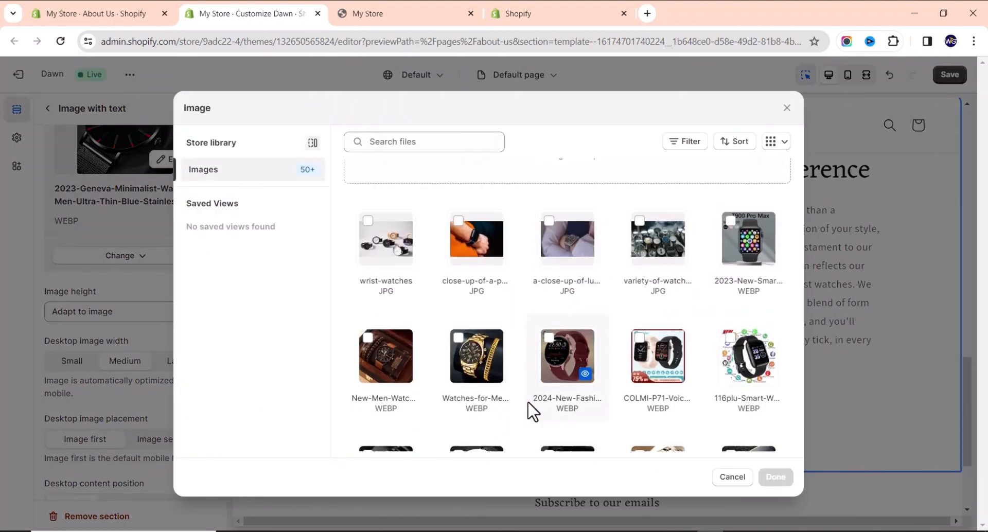
scroll(494, 373, down, 5)
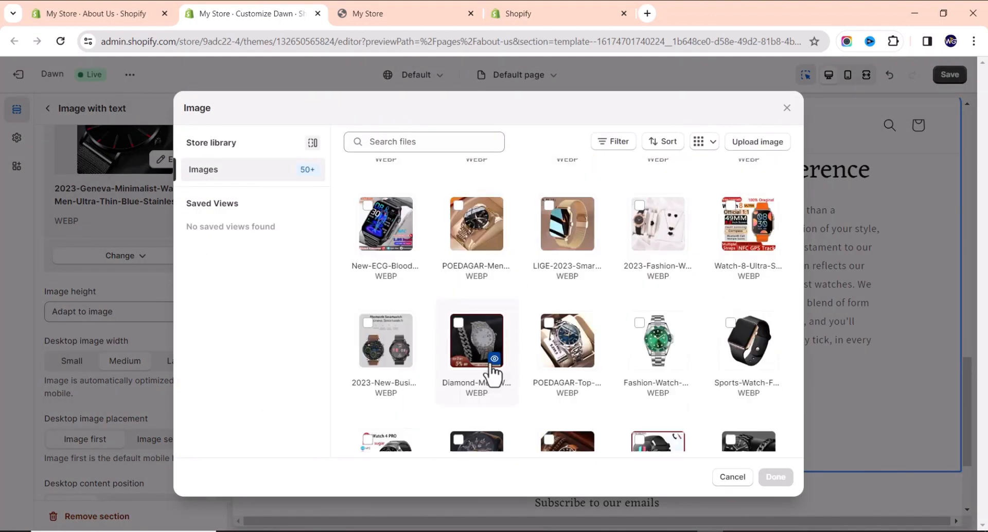
click(459, 202)
click(459, 324)
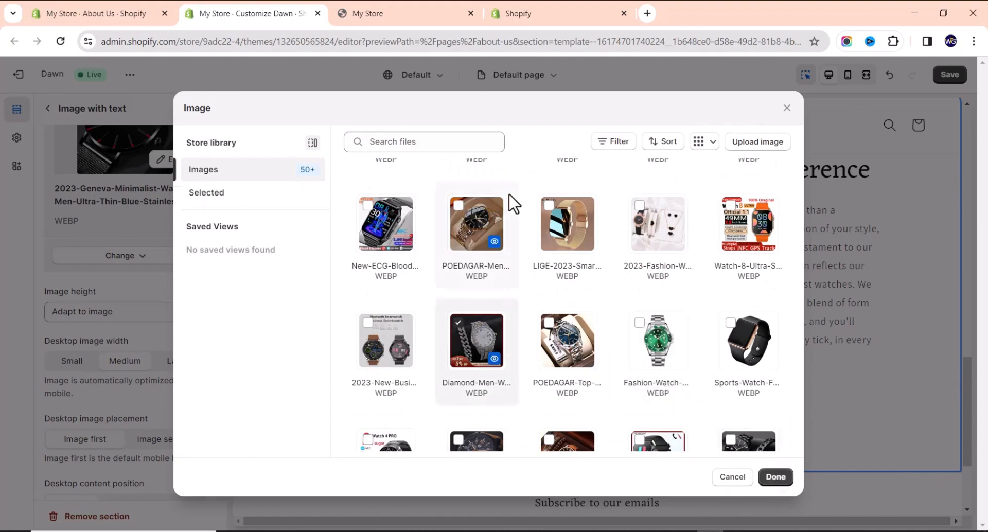
click(456, 206)
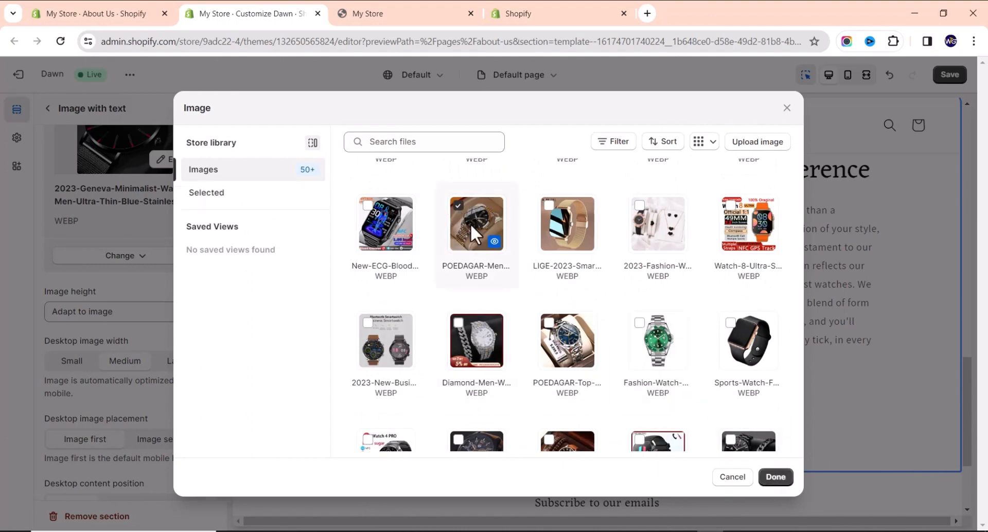
click(768, 479)
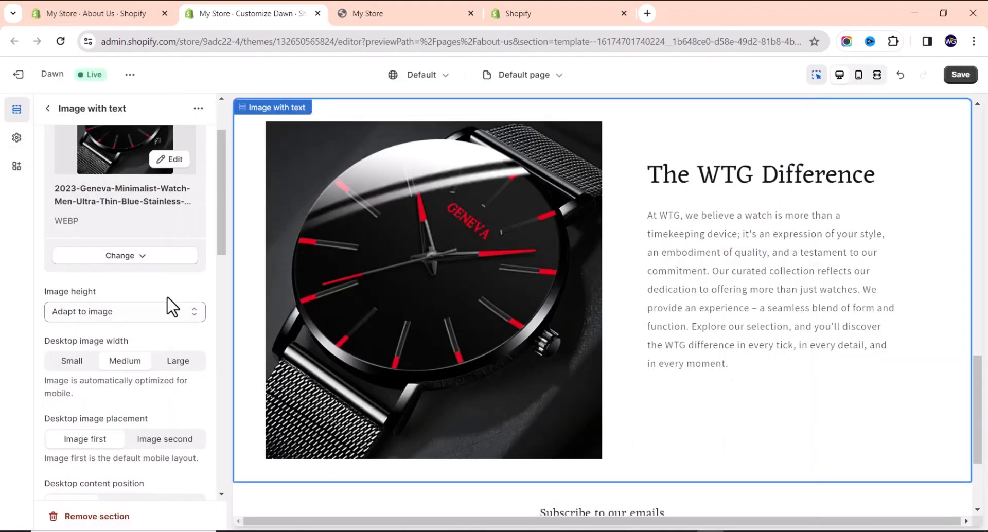
click(749, 180)
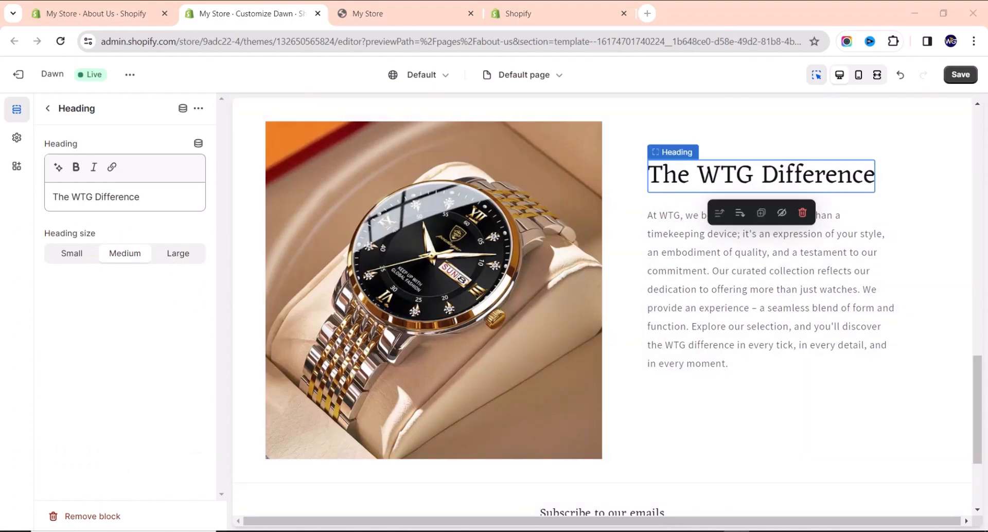
Retitle the copy 'More Than Watches - It's a Connection' and paste the paragraph beginning 'WTG is not just an online store'.
drag(159, 202, 9, 209)
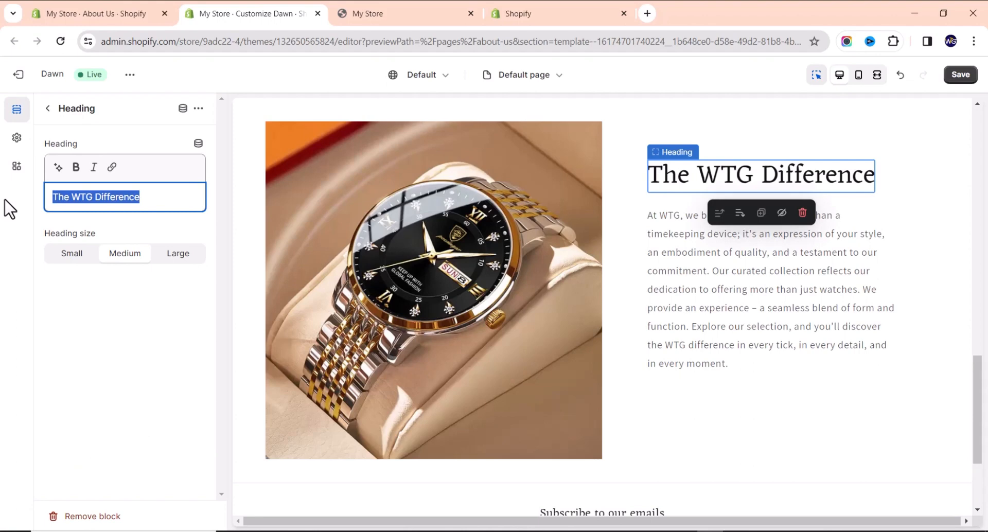
text(More Than Watches - It's a Connection)
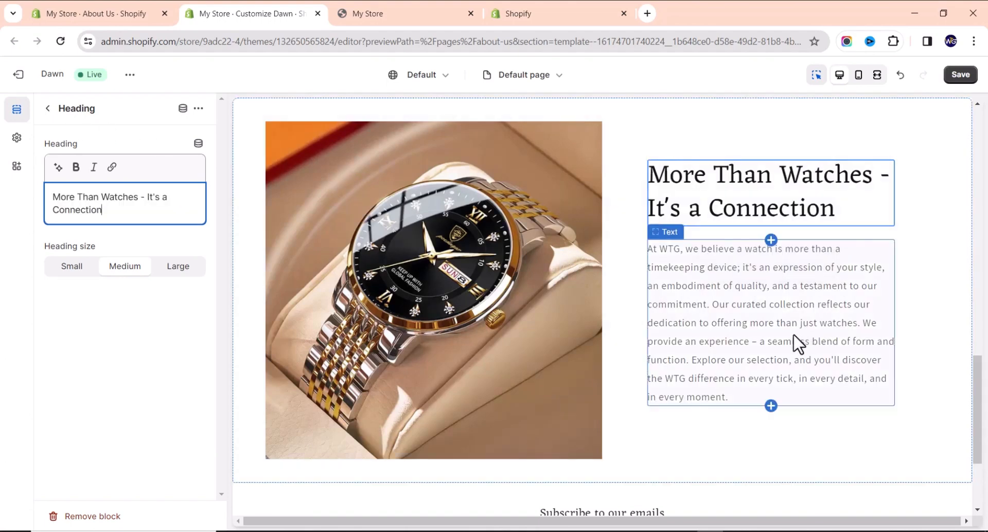
click(720, 334)
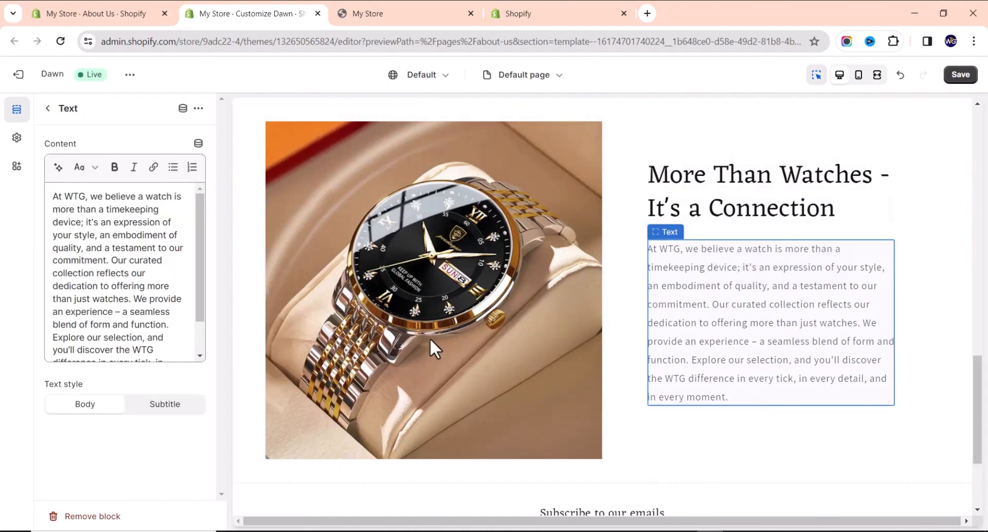
click(150, 235)
key(ctrl+a)
text(WTG is not just an online store; it's a community of time enthusiasts, a hub for those who appreciate the artistry of watchmaking. Beyond providing meticulously crafted timepieces, we aim to foster a connection with our customers. Join our community and embark on a journey where each watch is a symbol of shared passion and each purchase marks the beginning of a lasting connection. At WTG, we're not just selling watches; we're crafting timeless connections.)
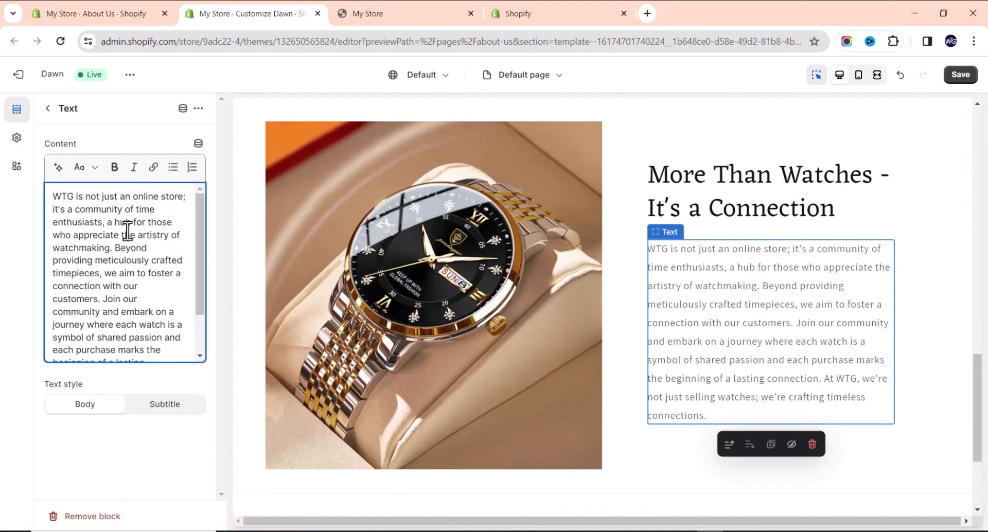
scroll(699, 267, down, 3)
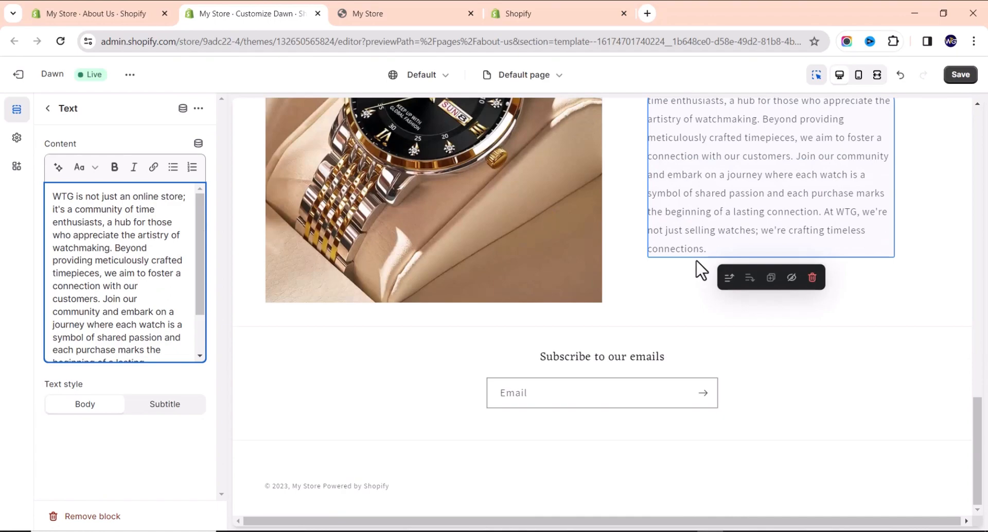
Review the About Us title section and Page section settings in the theme editor.
scroll(637, 325, up, 10)
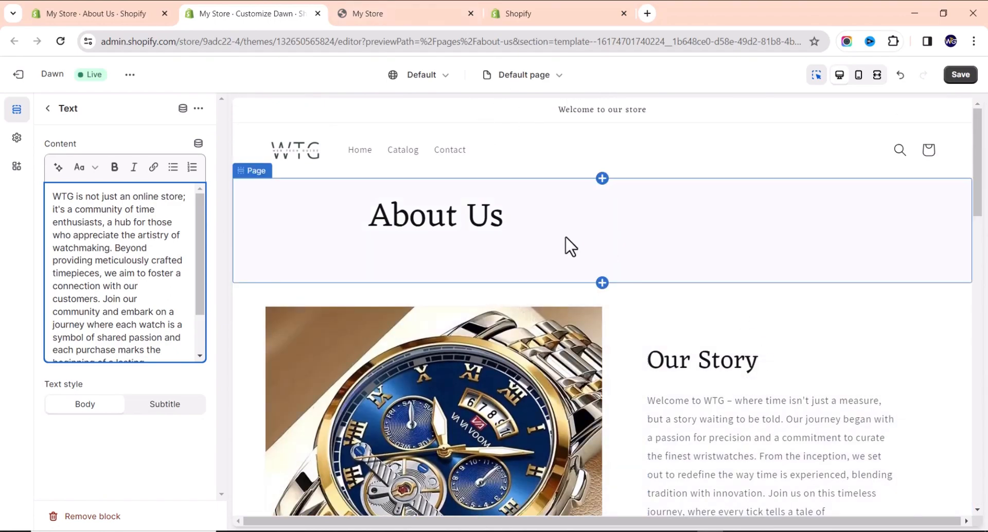
click(575, 237)
scroll(571, 242, down, 8)
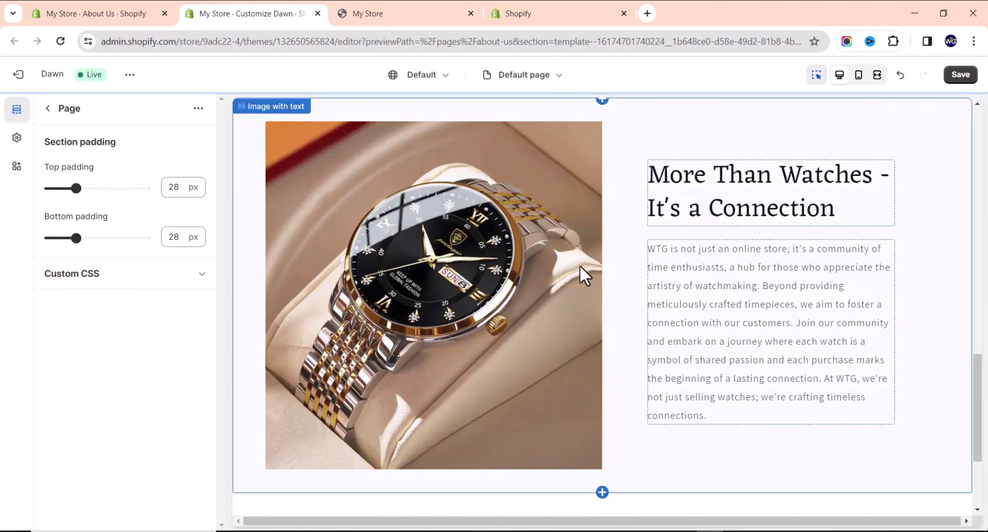
scroll(580, 265, down, 5)
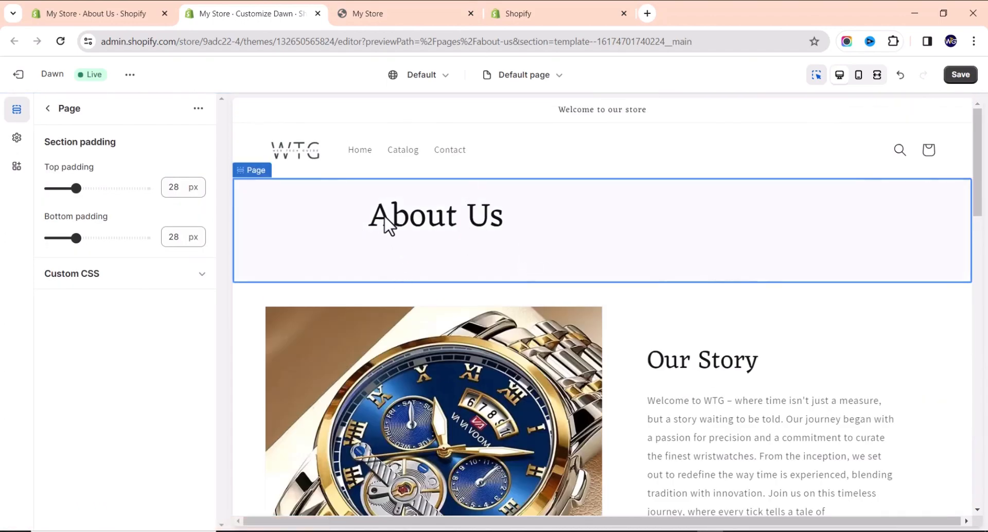
click(48, 109)
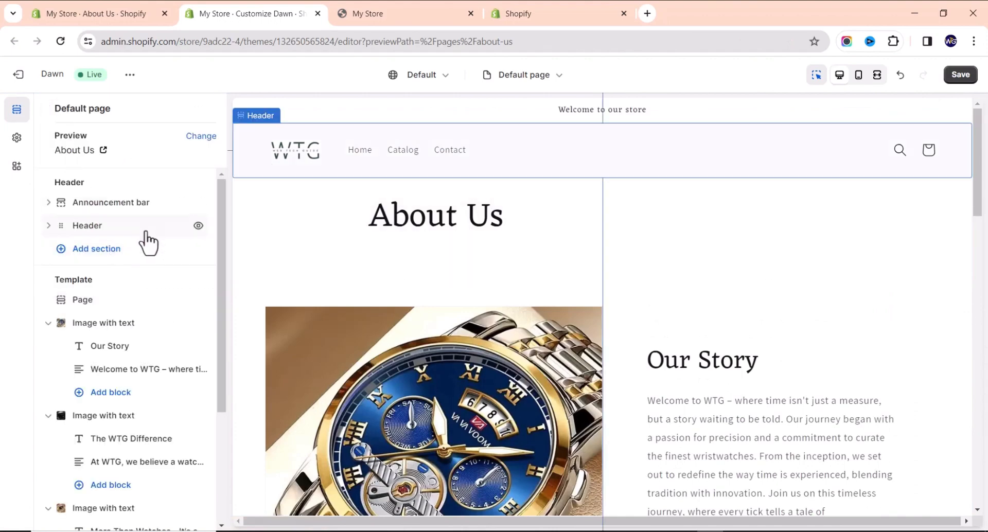
click(119, 309)
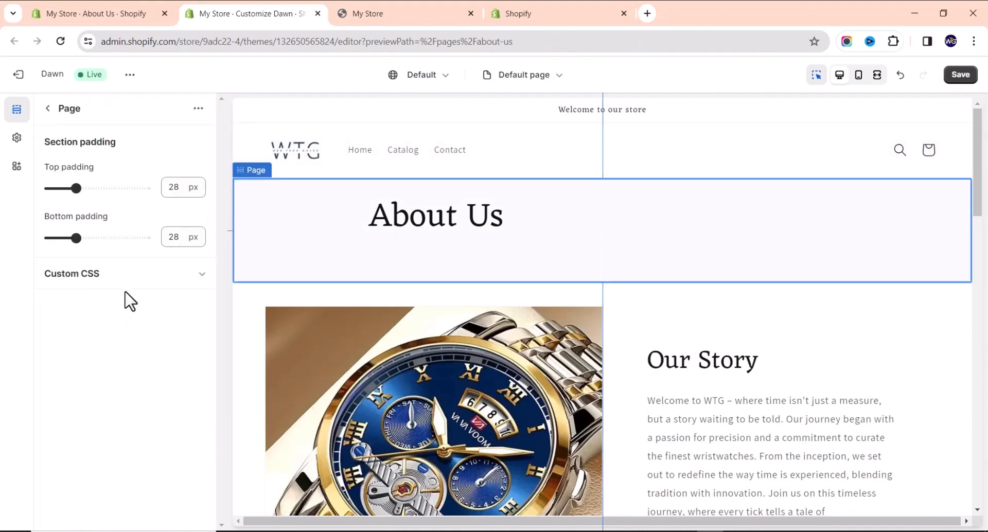
click(47, 109)
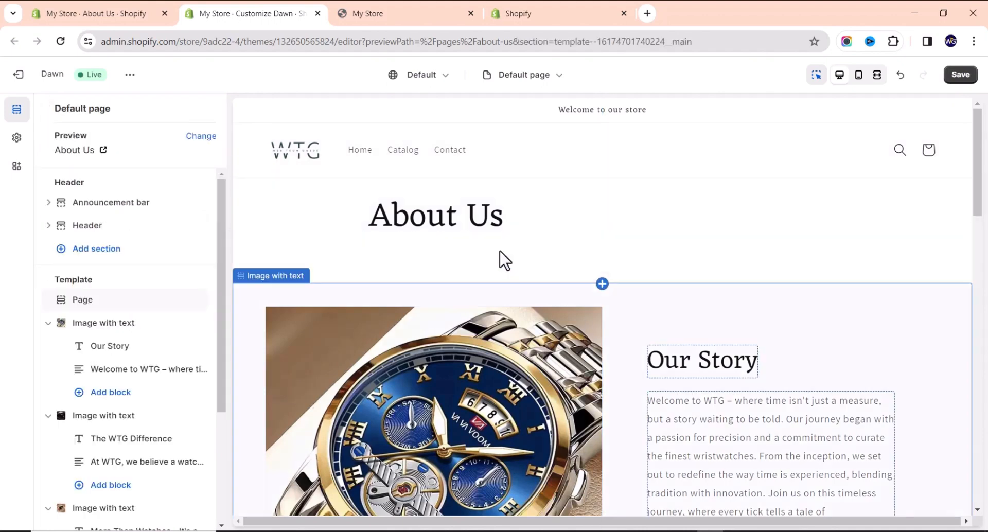
Save the theme changes and return to the About Us page editor.
scroll(514, 356, down, 5)
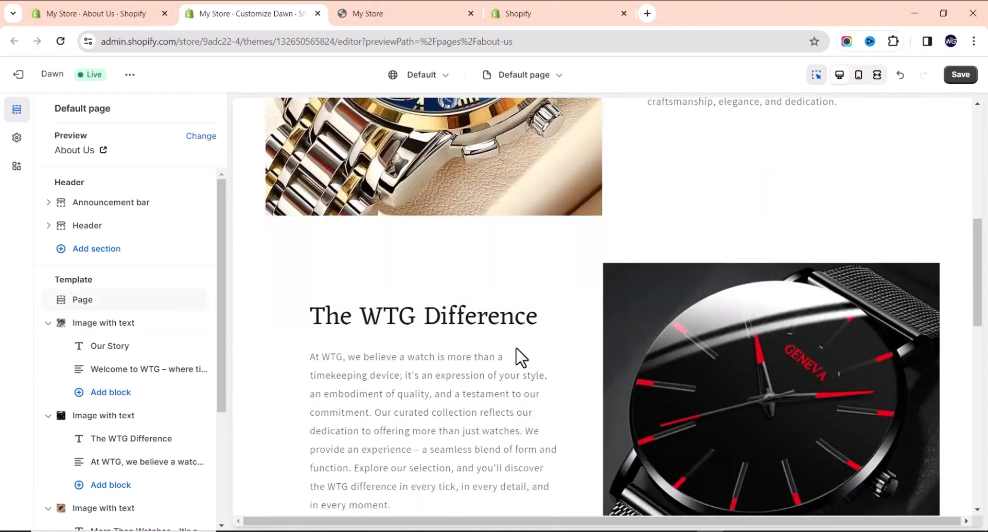
scroll(530, 320, up, 5)
scroll(509, 325, down, 5)
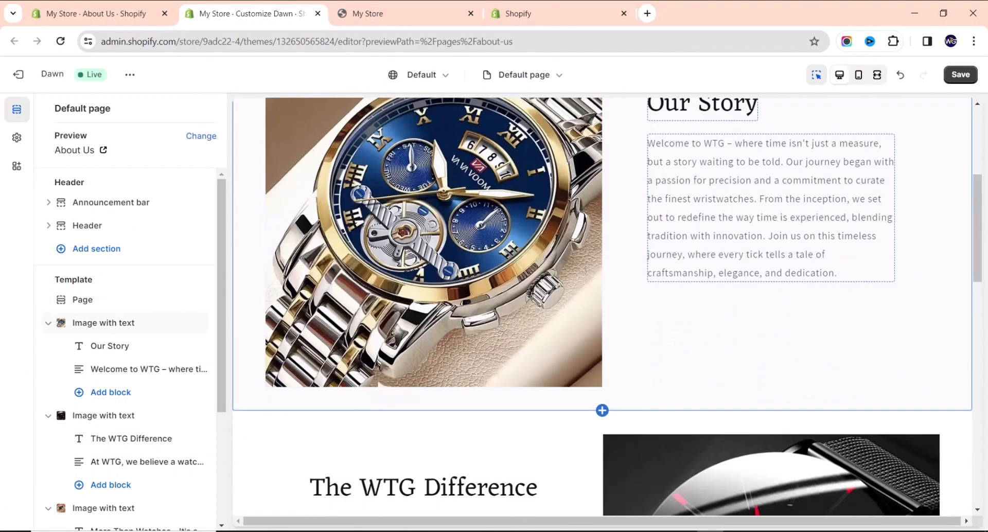
click(962, 78)
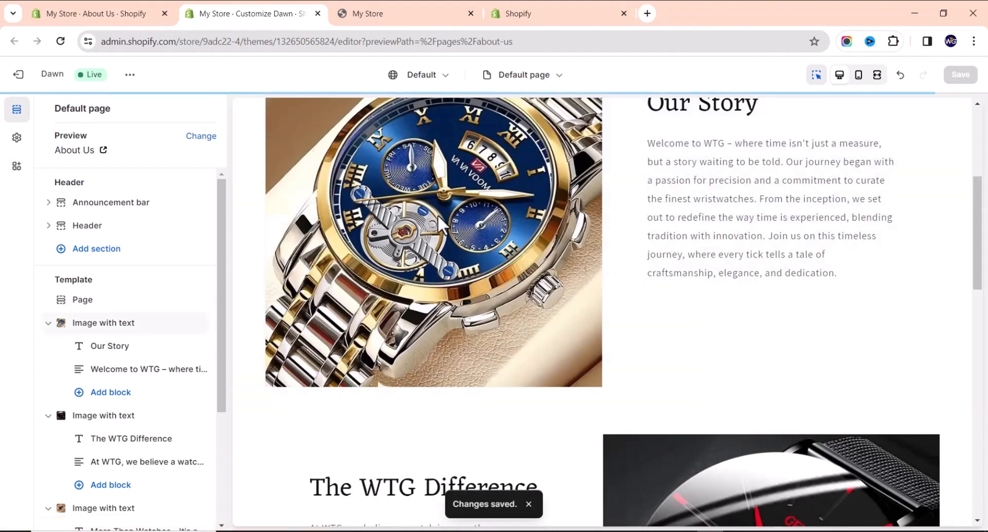
click(99, 15)
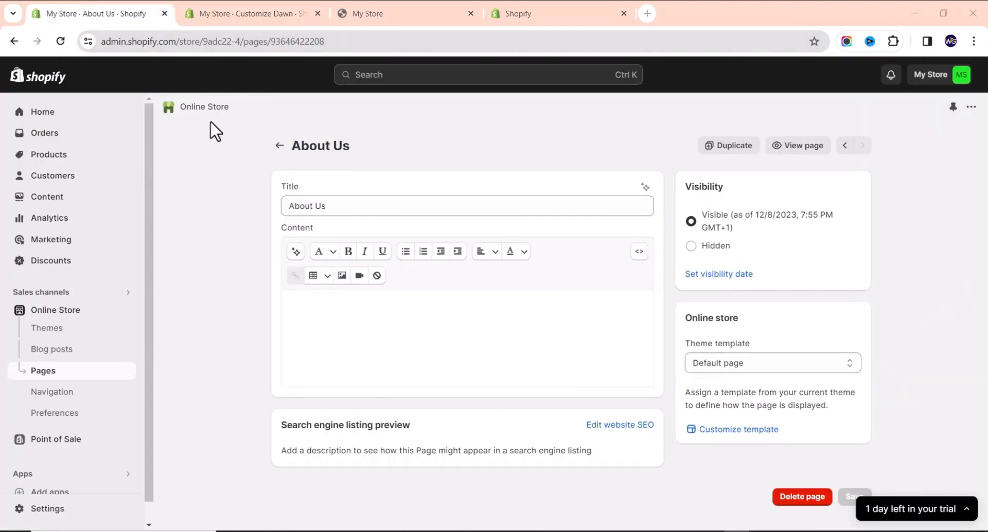
Create a new page template named about, based on Default page.
click(238, 7)
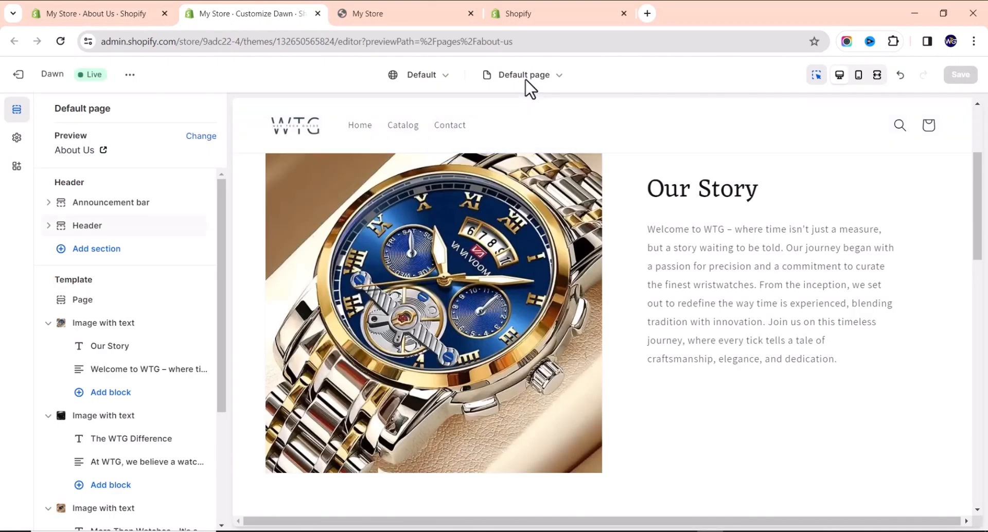
click(525, 81)
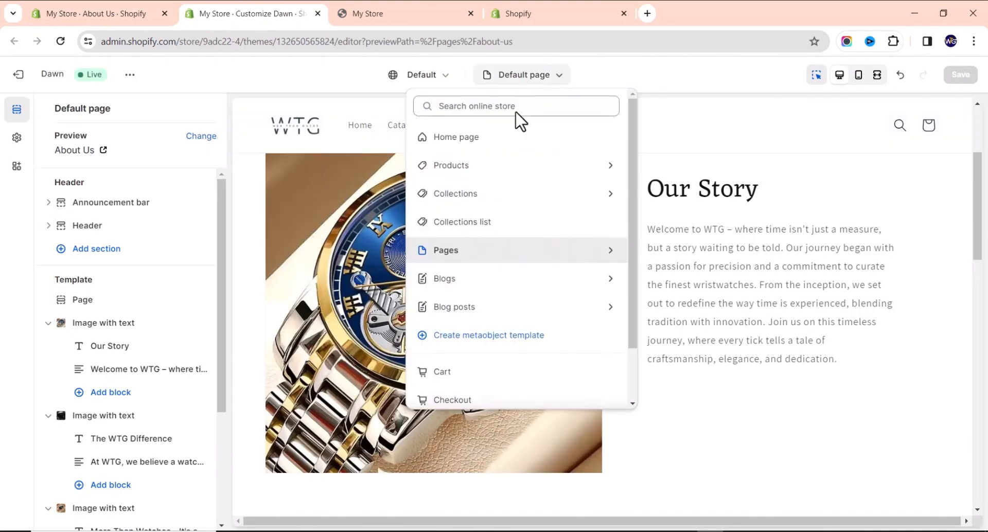
click(538, 252)
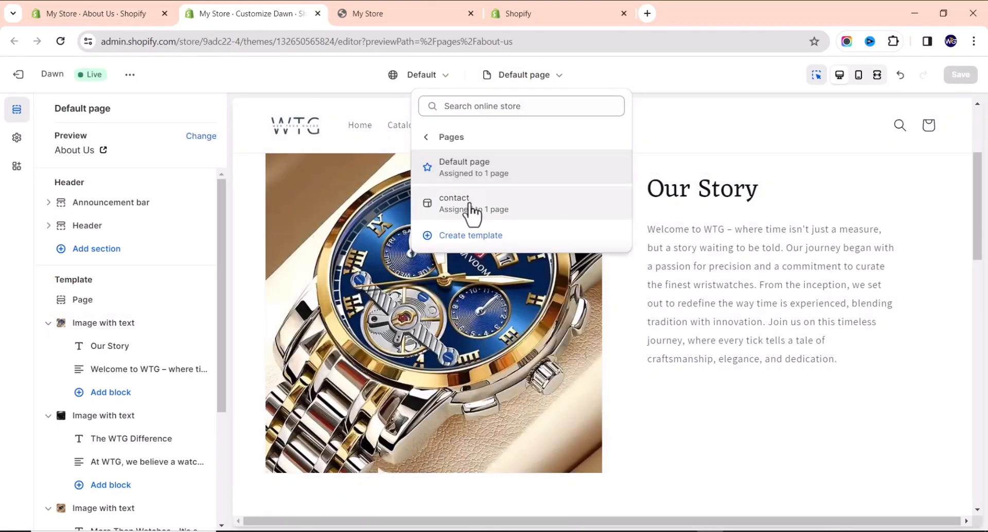
click(471, 237)
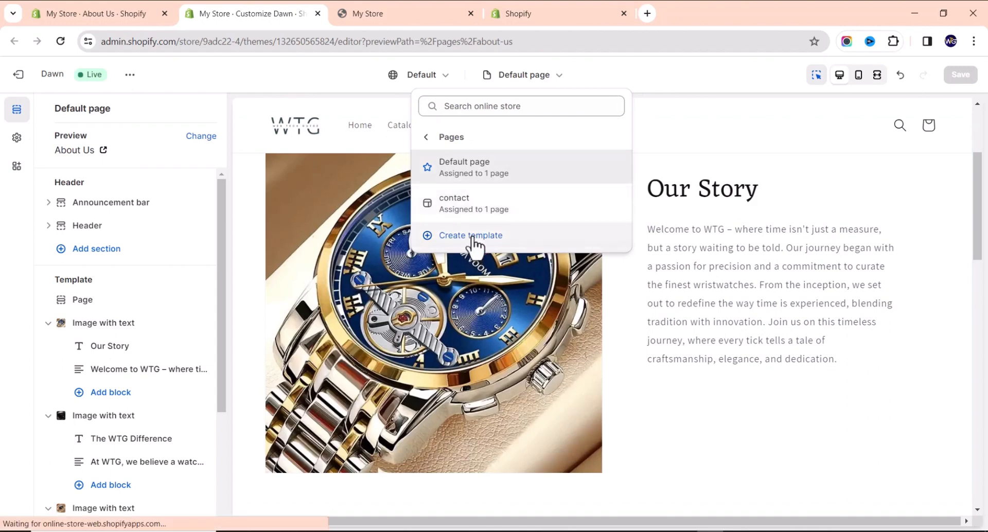
click(453, 281)
text(About)
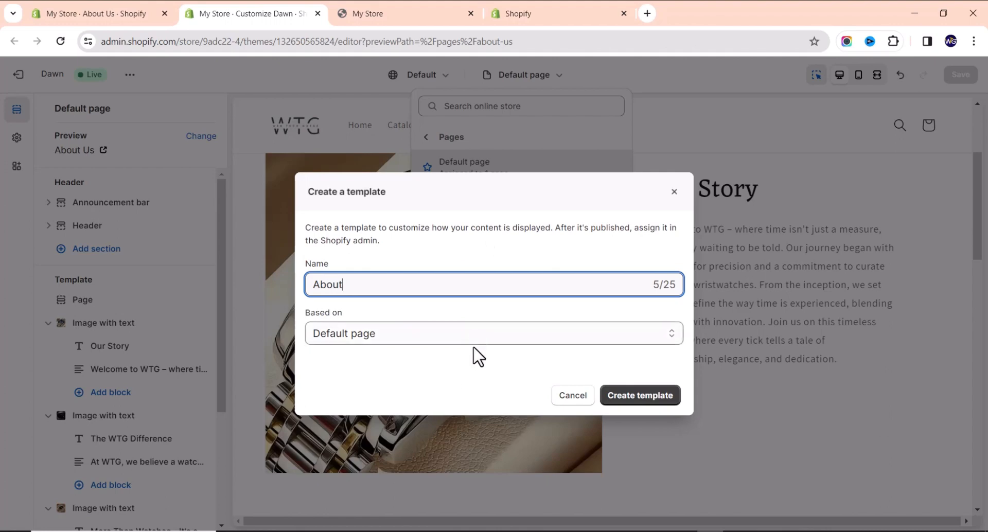
click(489, 334)
click(489, 333)
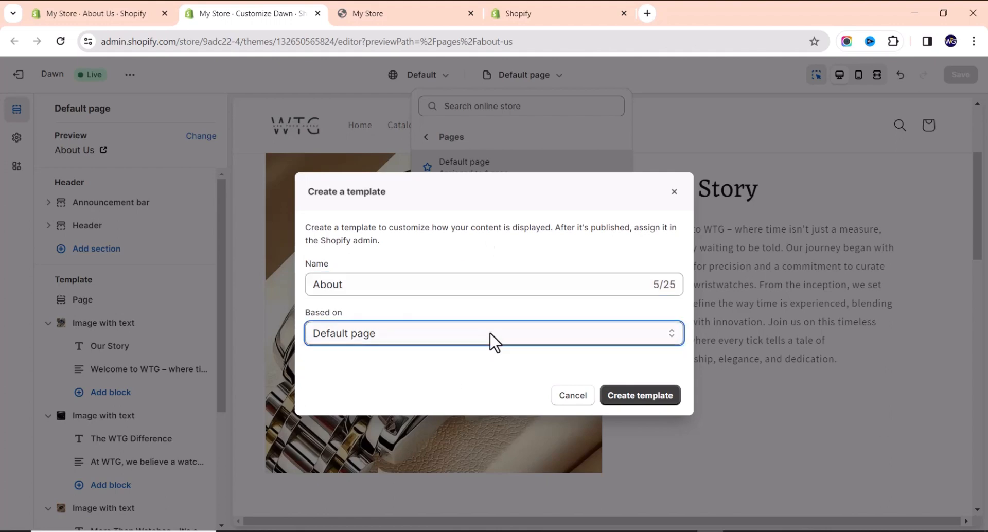
click(648, 398)
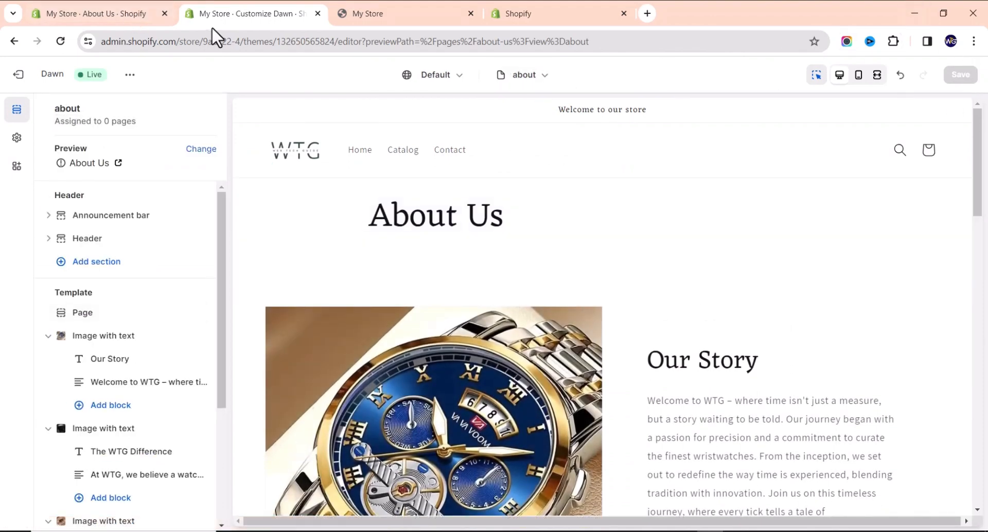
Set the About Us page's theme template to about, save it, and view the live page.
click(88, 13)
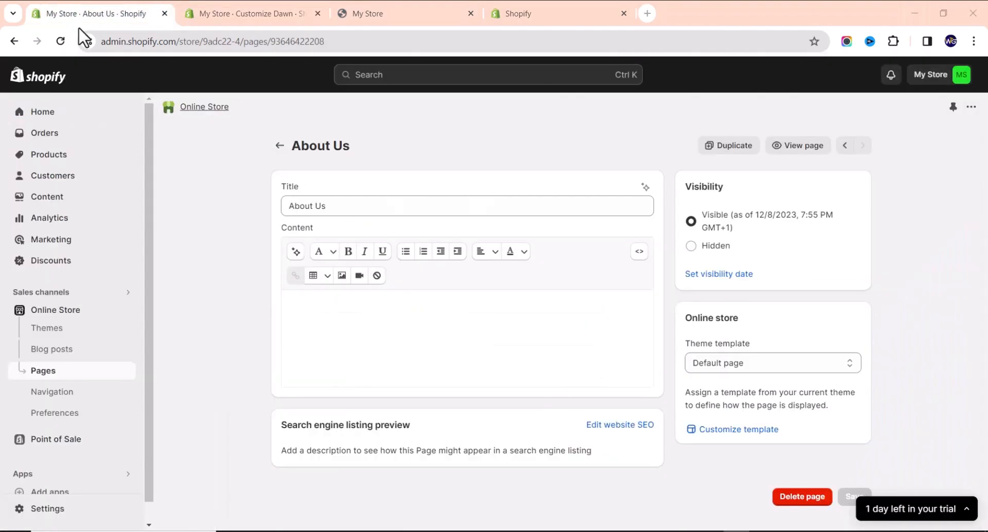
click(52, 46)
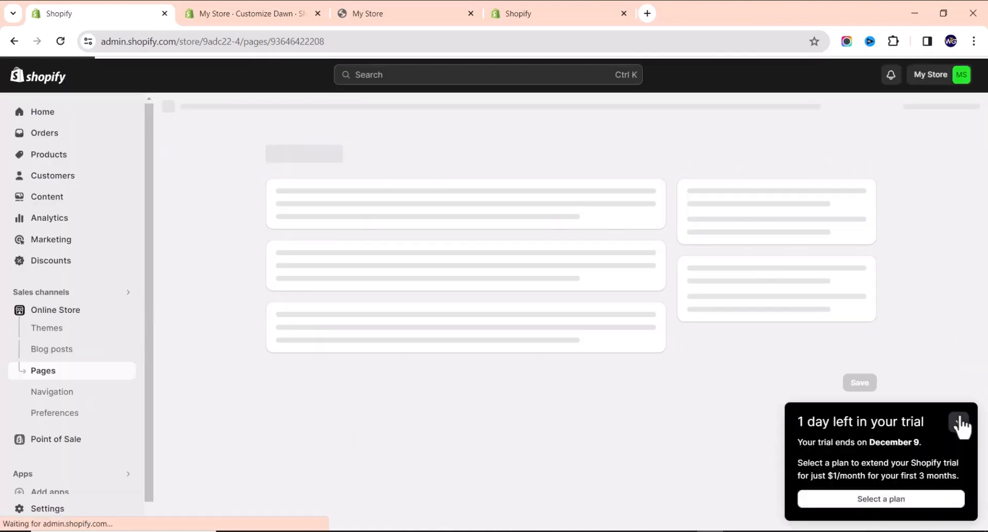
click(960, 423)
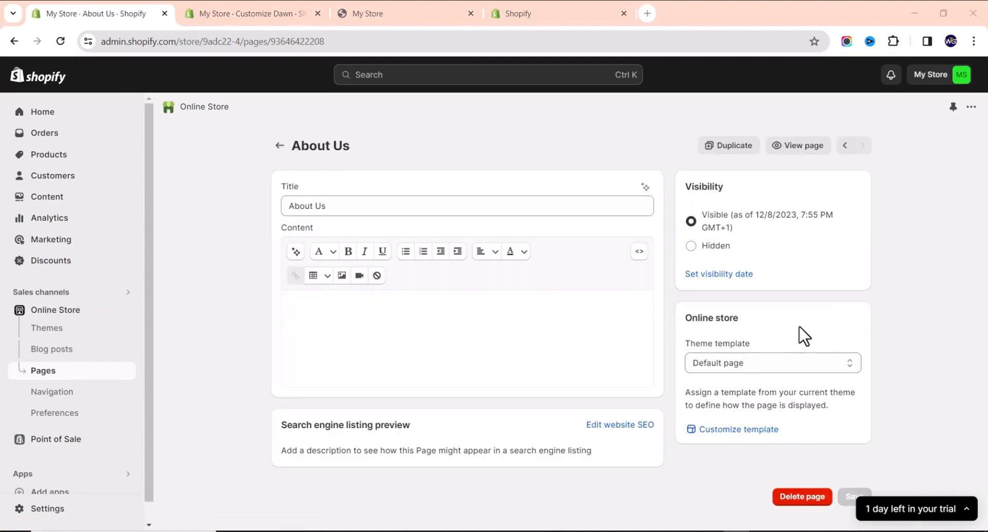
click(742, 363)
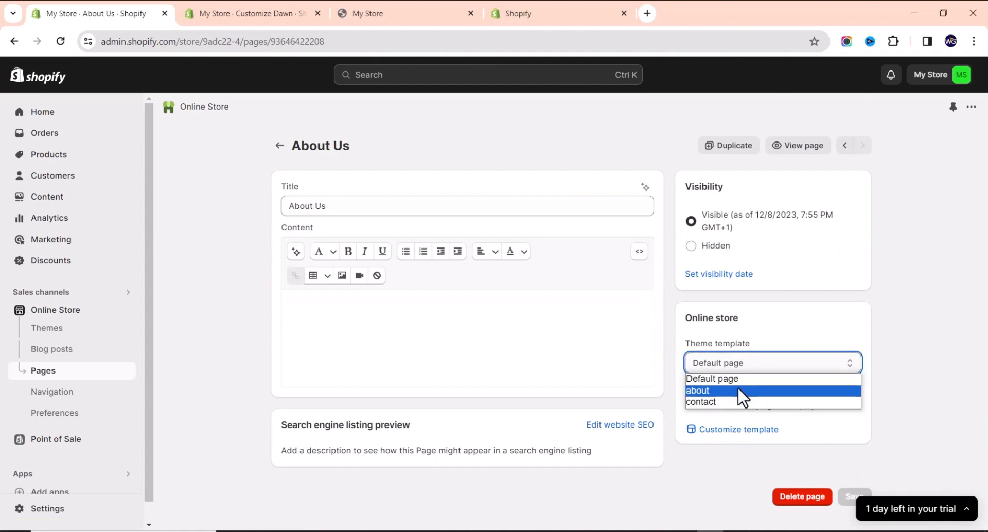
click(739, 388)
click(854, 498)
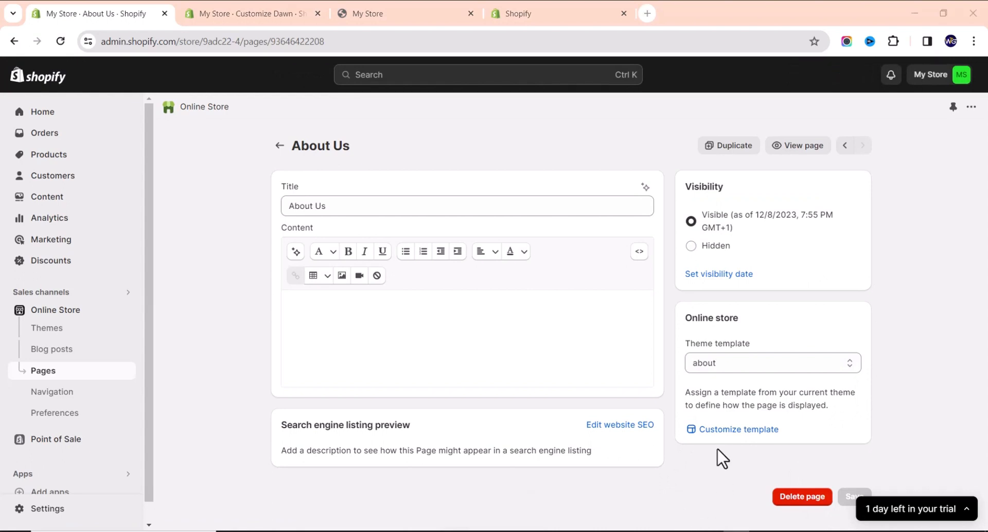
click(795, 147)
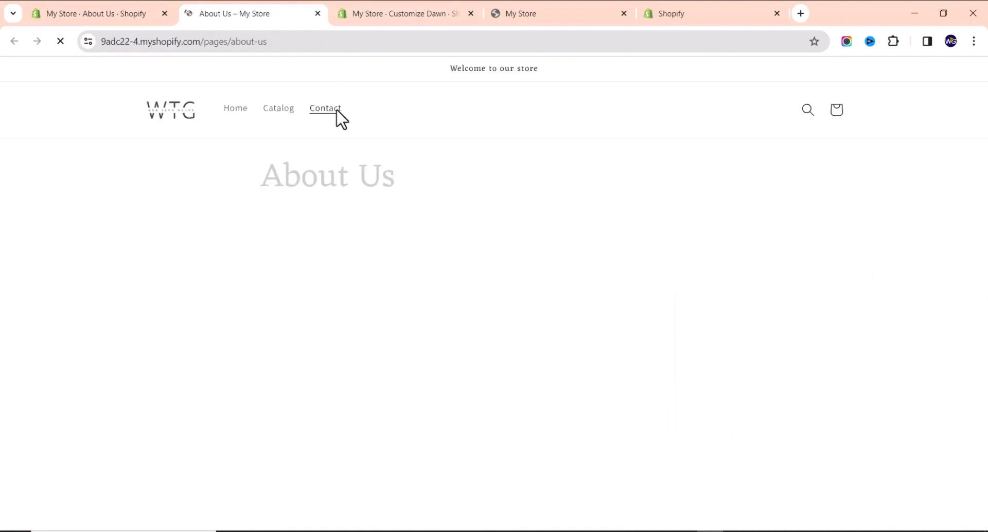
Look over the live About Us page, then return to the admin page editor.
scroll(291, 303, down, 15)
scroll(292, 294, up, 15)
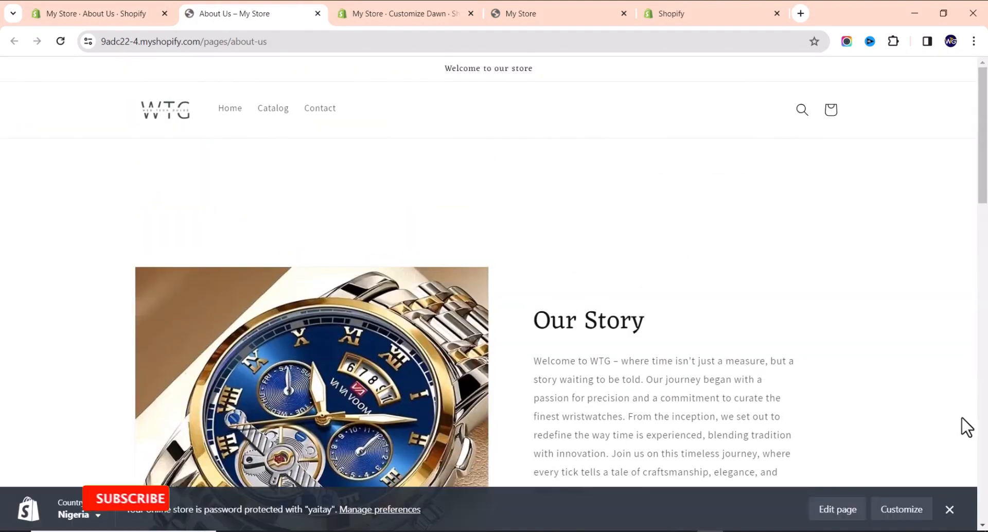
click(91, 12)
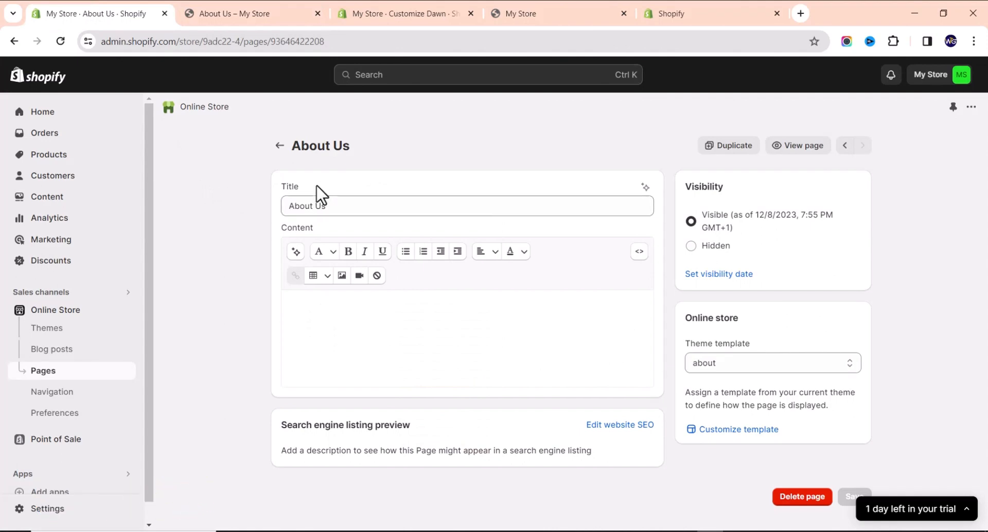
Go from the Pages list to Navigation, showing the Footer menu and Main menu.
click(280, 145)
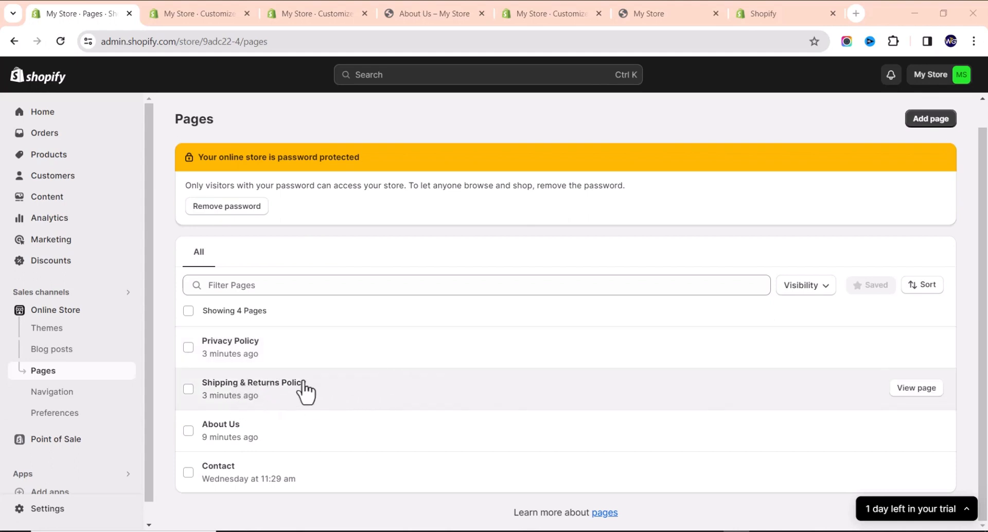
click(66, 395)
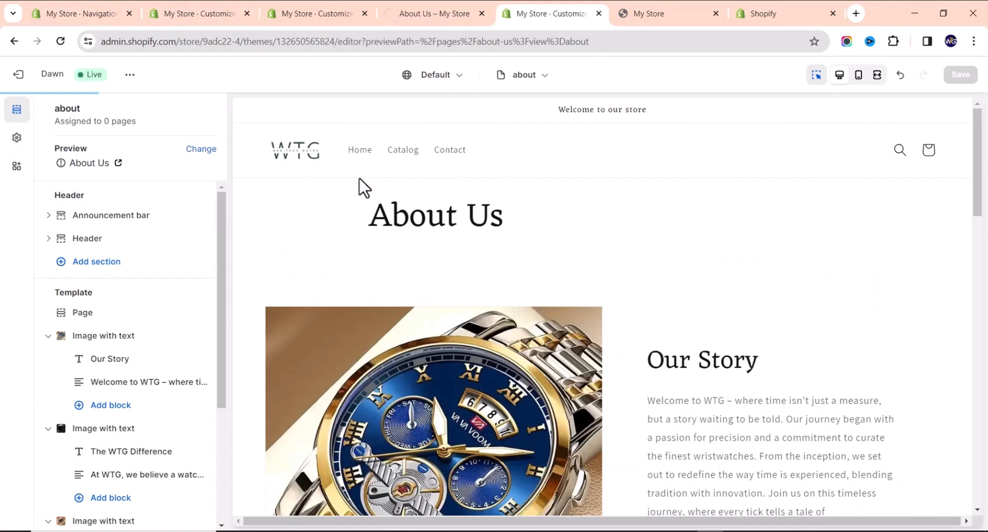
scroll(412, 232, down, 15)
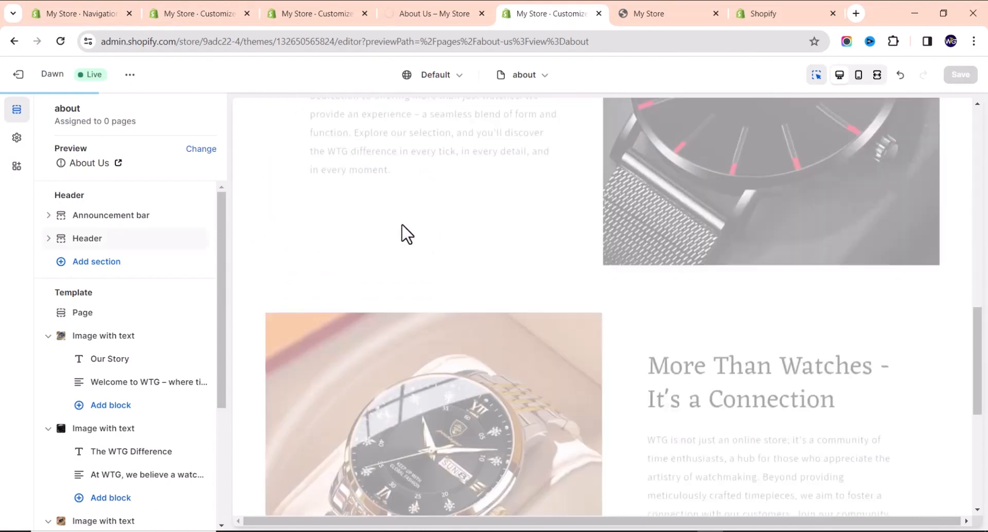
scroll(383, 156, up, 15)
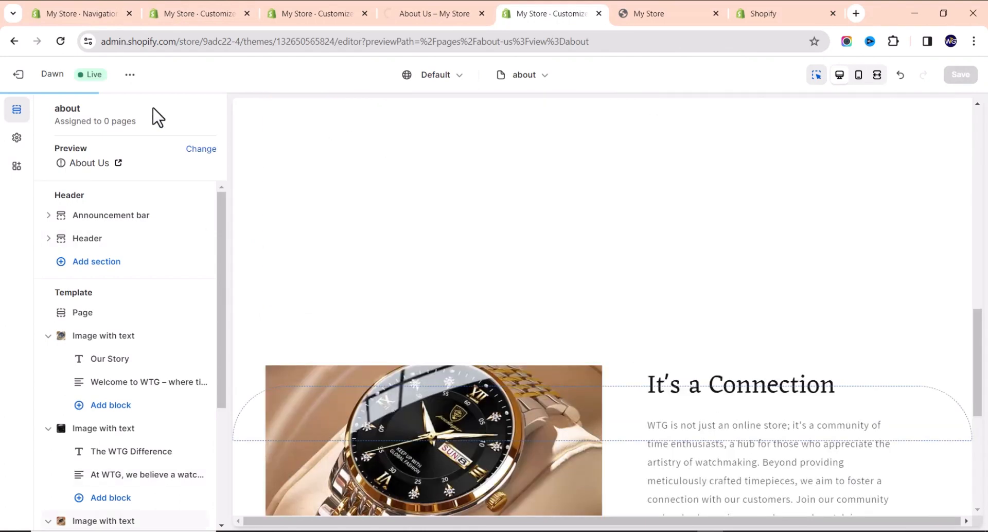
click(72, 13)
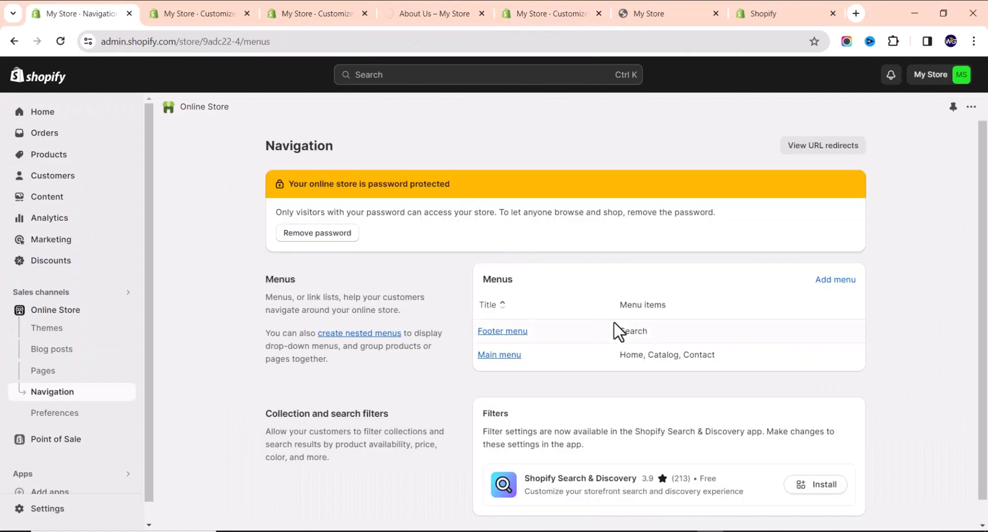
Add an 'About Us' item linked to the About Us page to the Main menu.
click(498, 356)
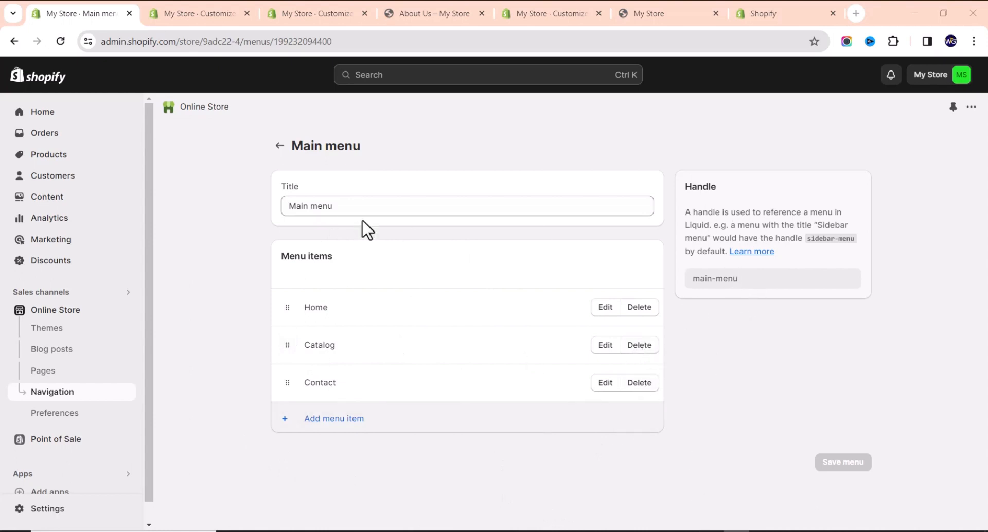
click(329, 419)
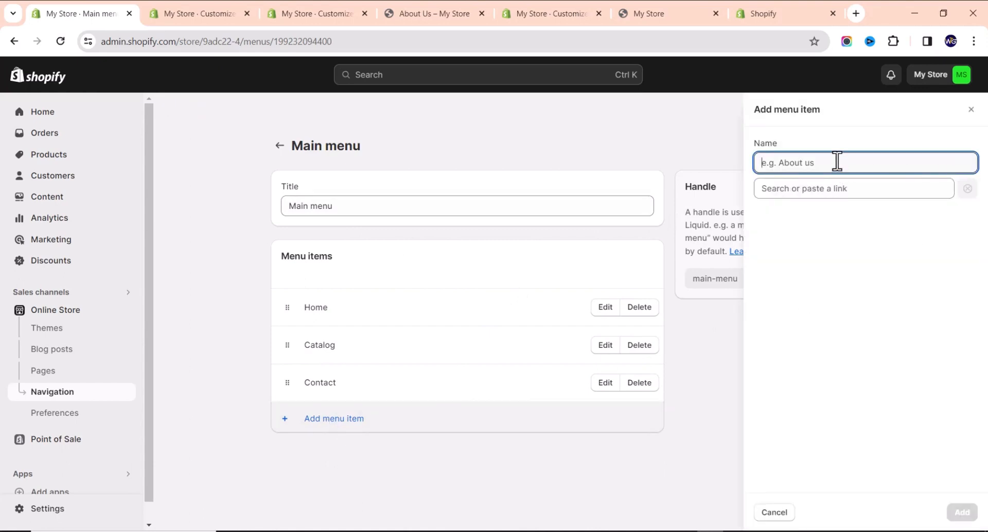
text(Abo)
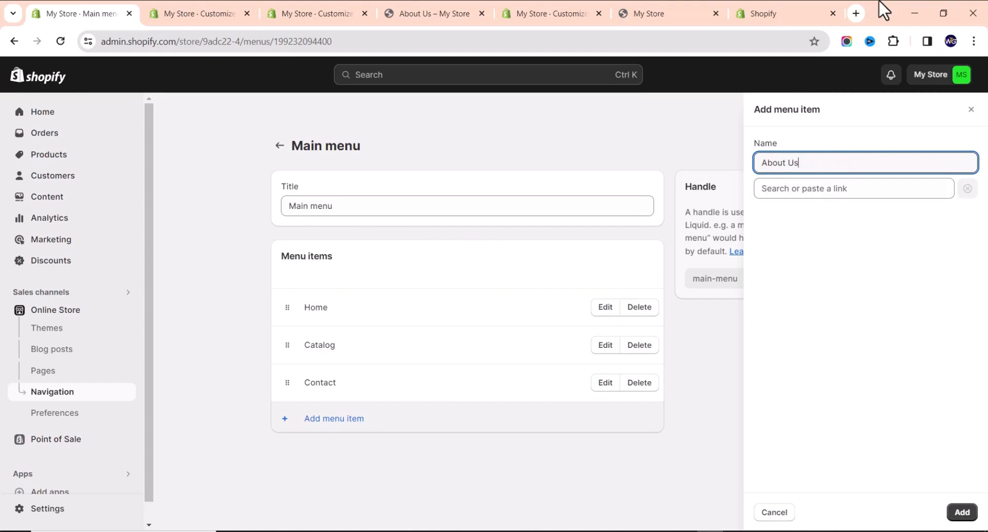
text(ut Us)
click(863, 188)
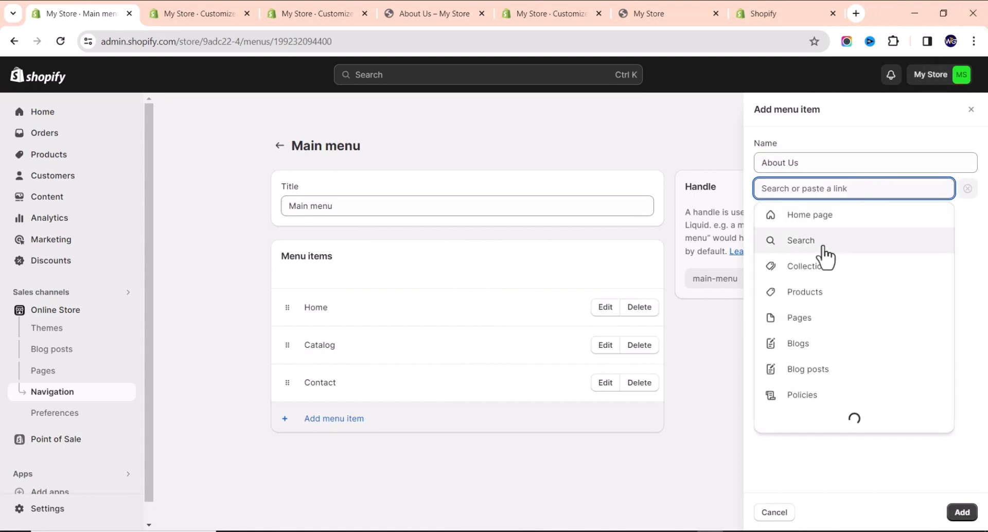
click(820, 321)
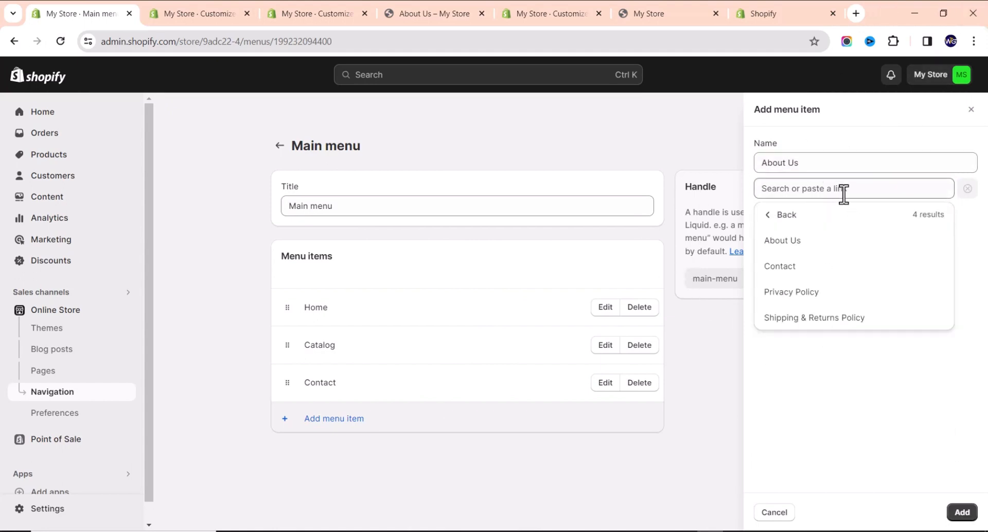
click(799, 243)
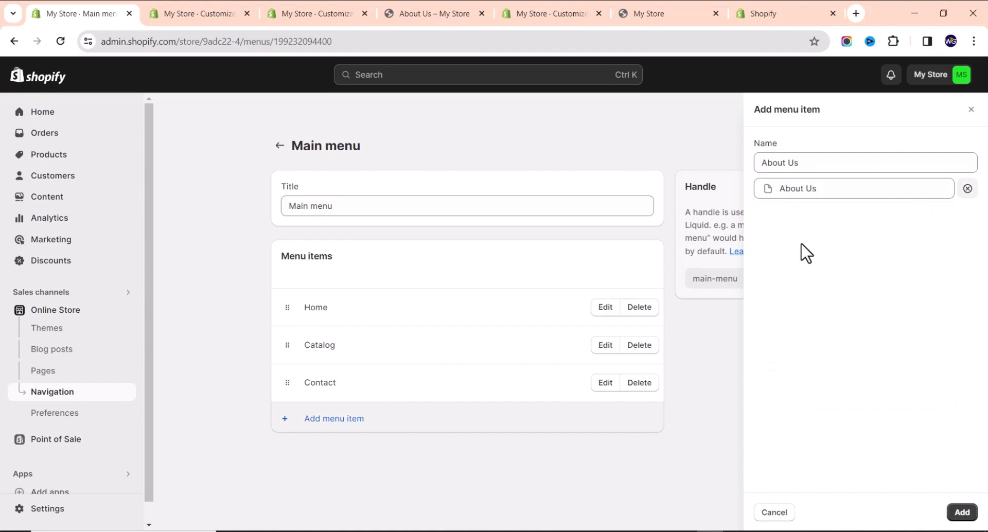
click(963, 514)
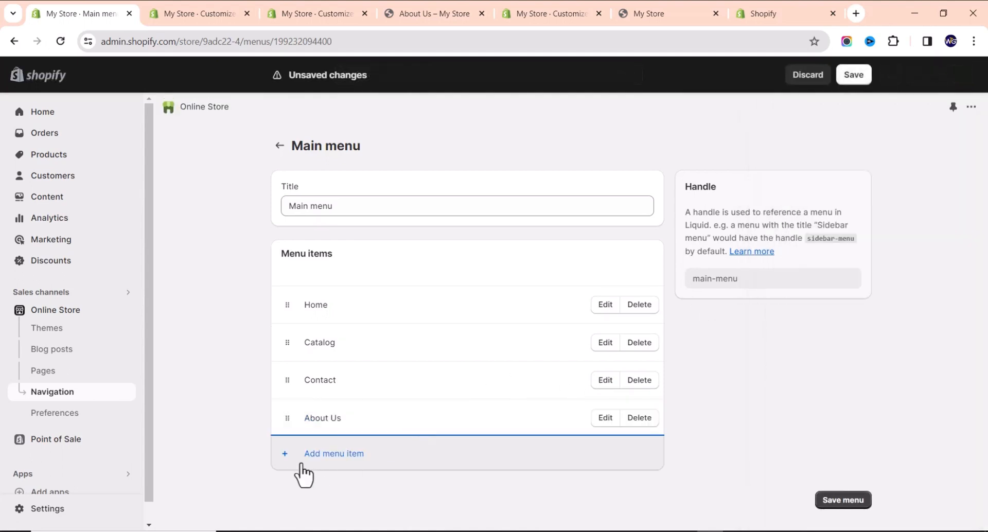
click(303, 466)
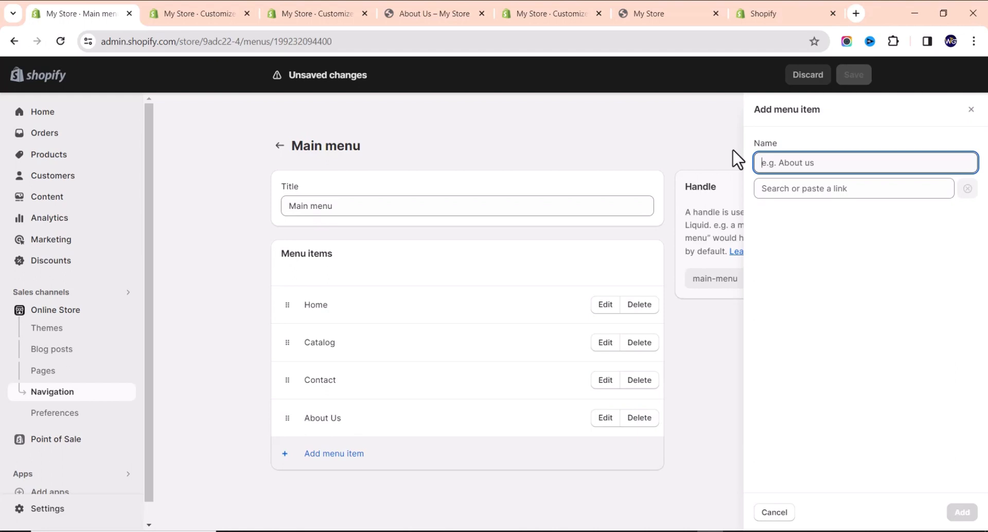
Add a Main menu item linked to the Automatic Wrist Watches collection.
click(816, 188)
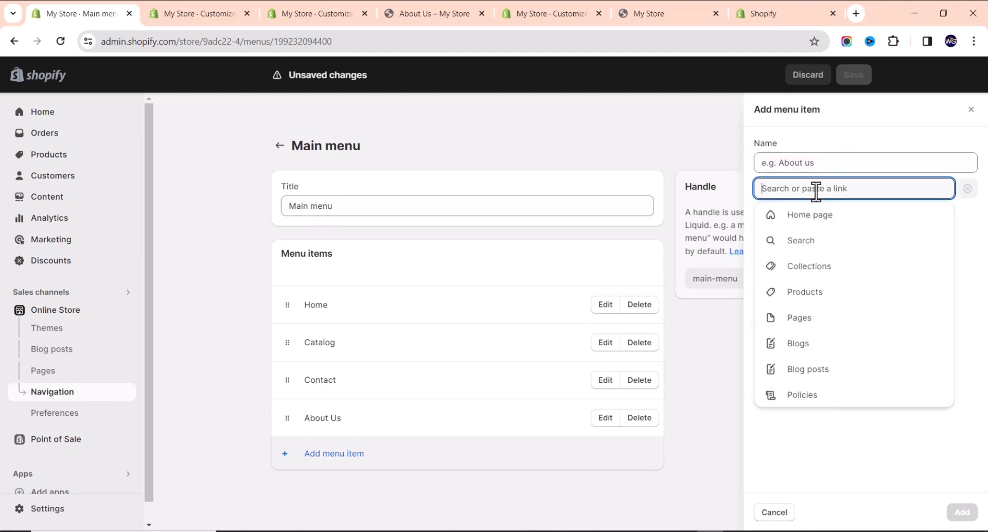
click(794, 270)
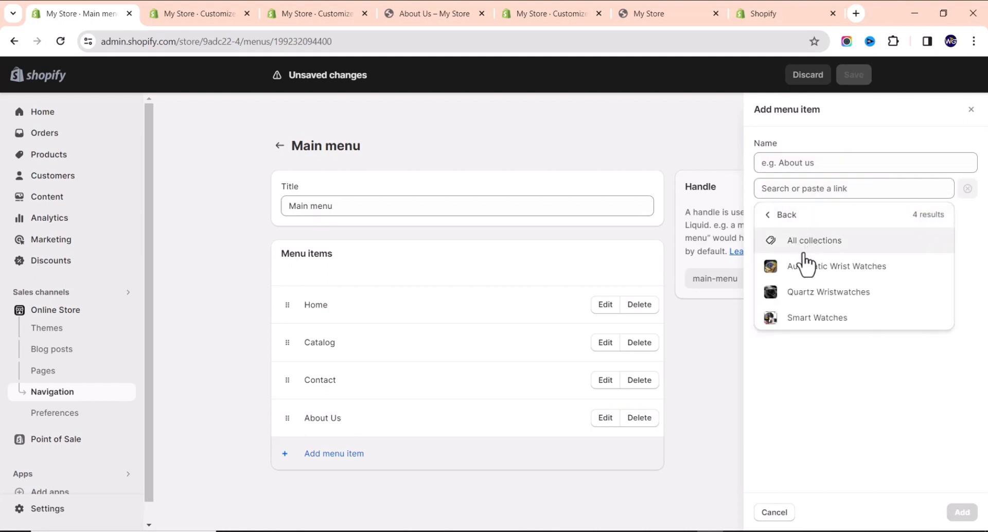
click(809, 267)
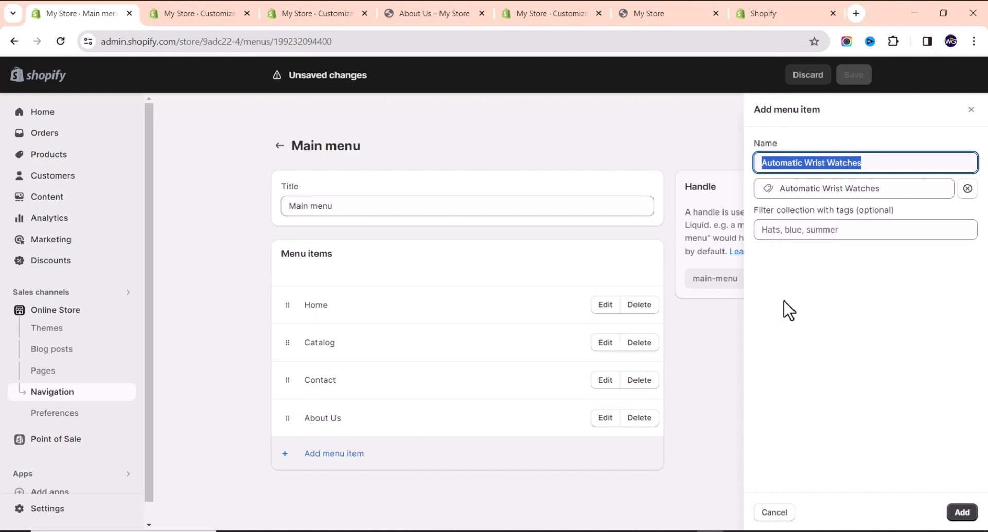
click(808, 286)
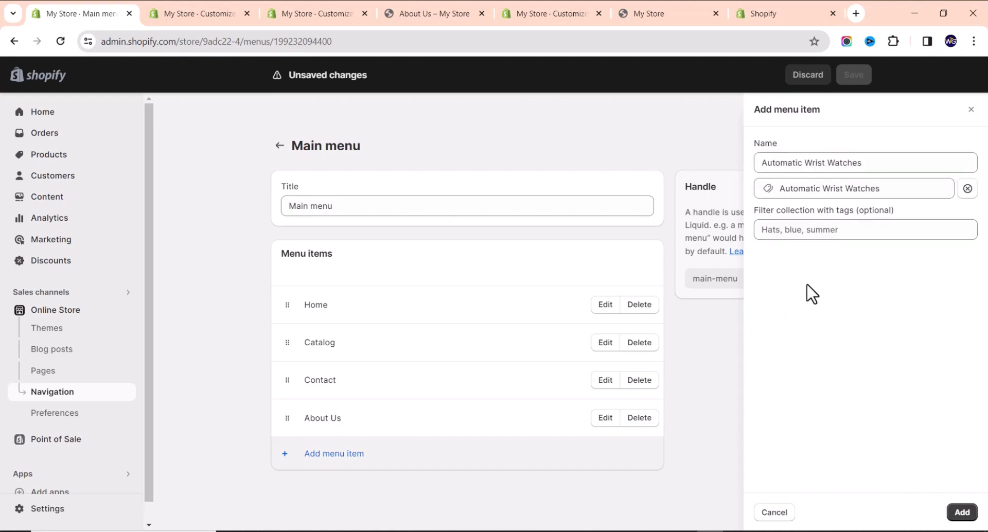
click(960, 512)
Add another Main menu item linked to the Quartz Wristwatches collection.
click(318, 492)
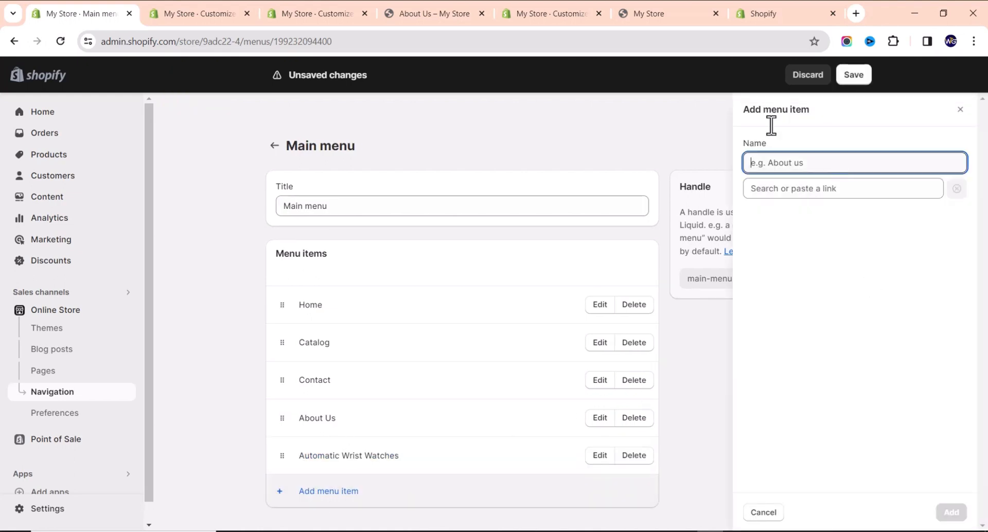
click(793, 191)
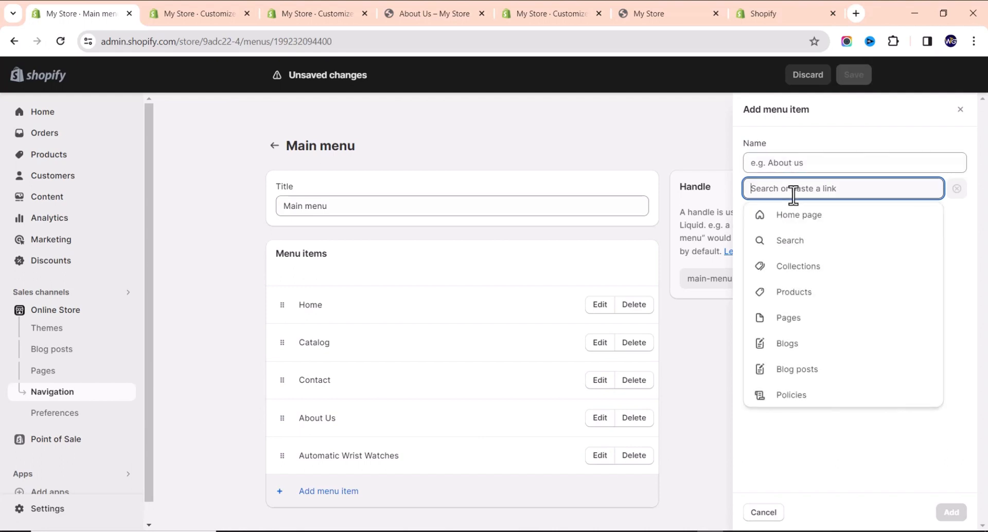
click(795, 268)
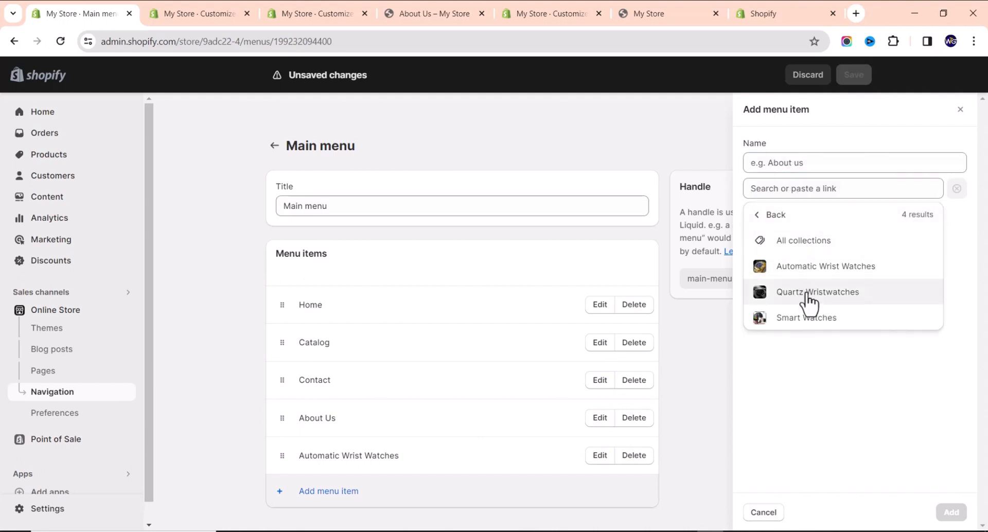
click(806, 290)
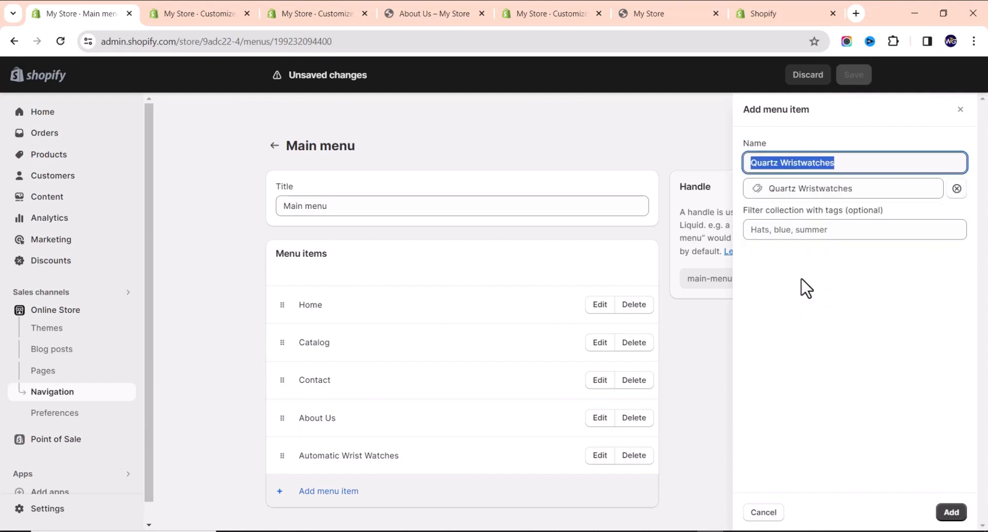
click(949, 513)
scroll(361, 412, down, 1)
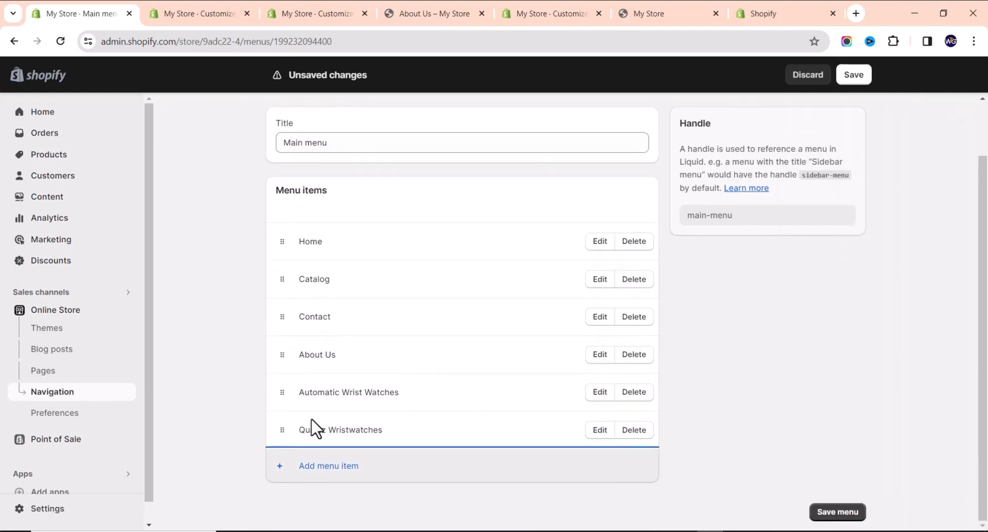
Add a third Main menu item linked to the Smart Watches collection.
click(328, 466)
click(777, 190)
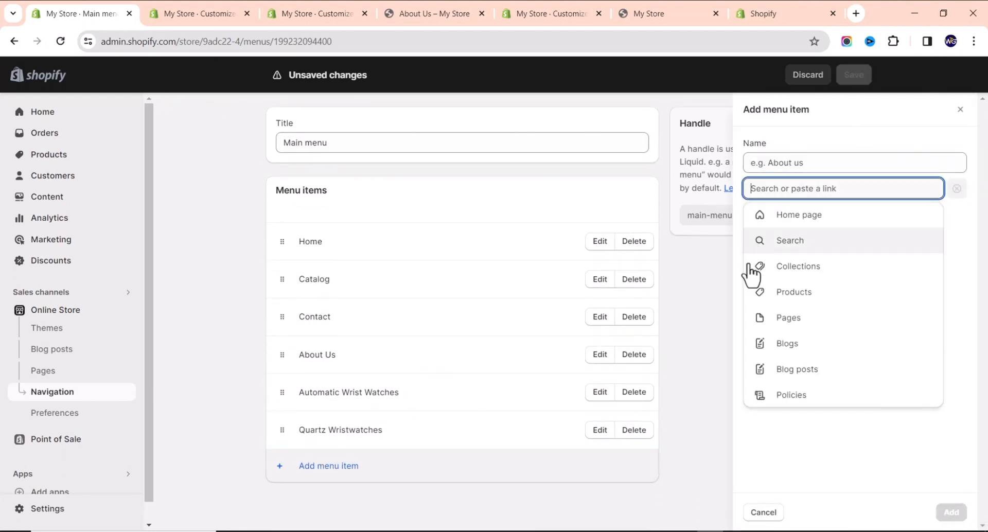
click(812, 268)
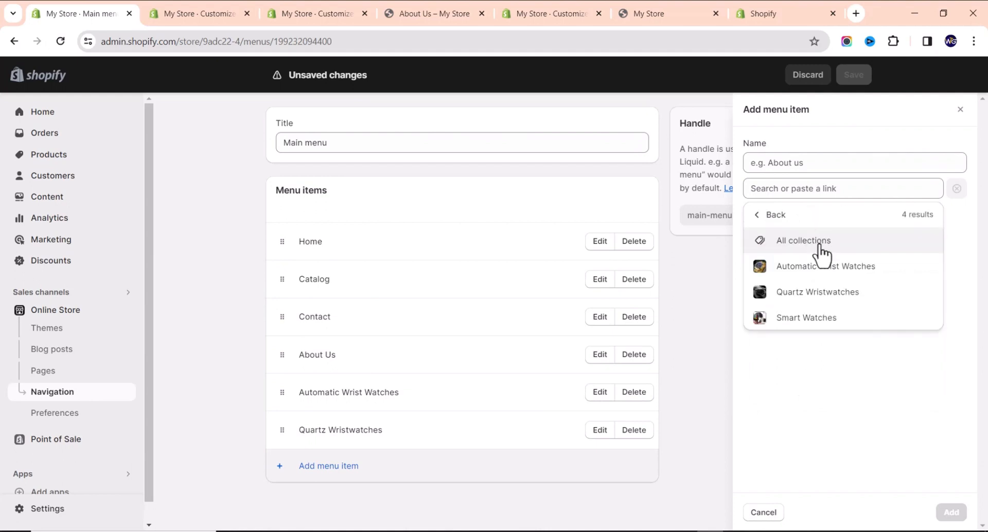
click(806, 318)
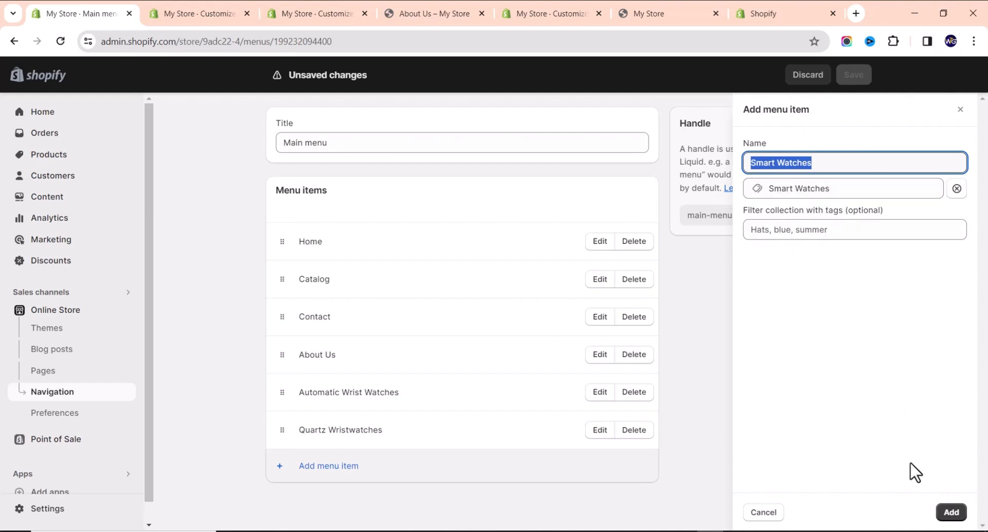
click(952, 516)
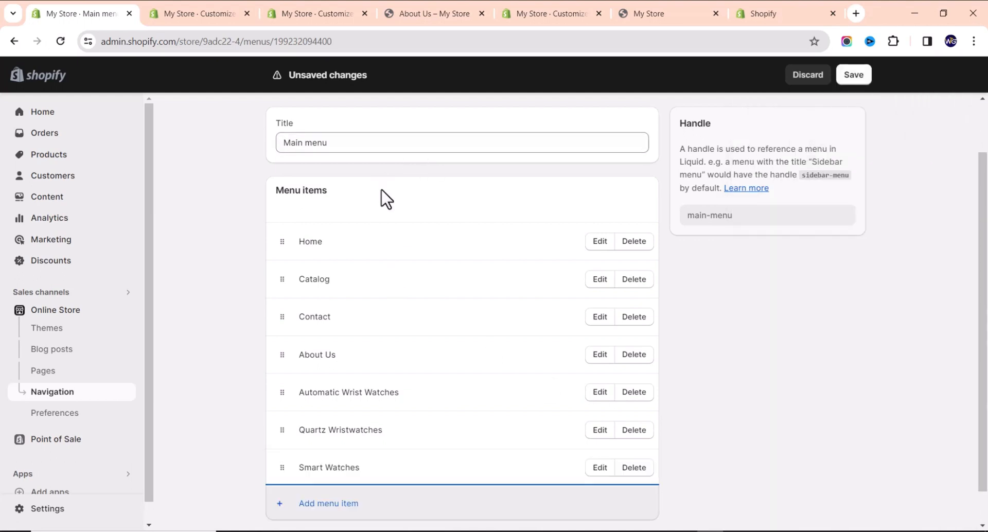
scroll(376, 226, down, 1)
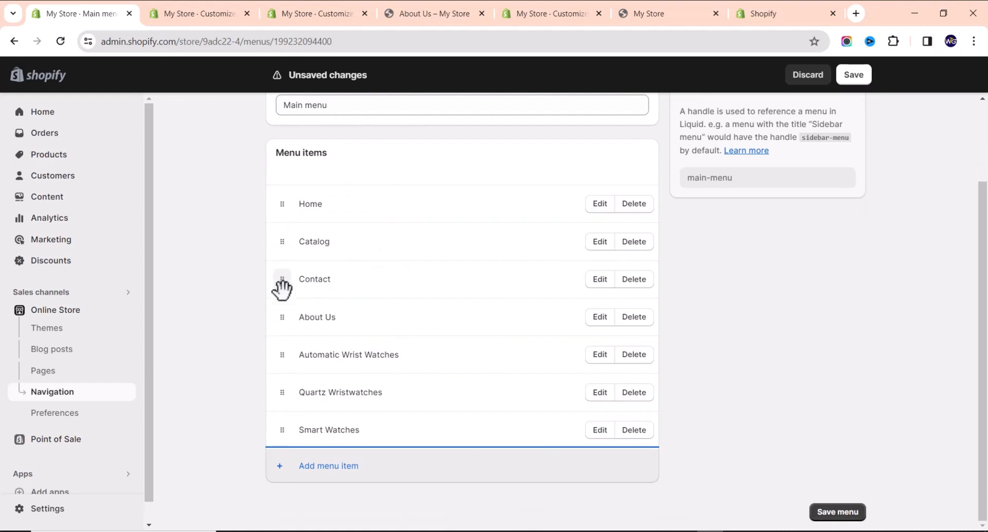
Move Contact to the end of the Main menu, below Smart Watches.
drag(280, 286, 274, 408)
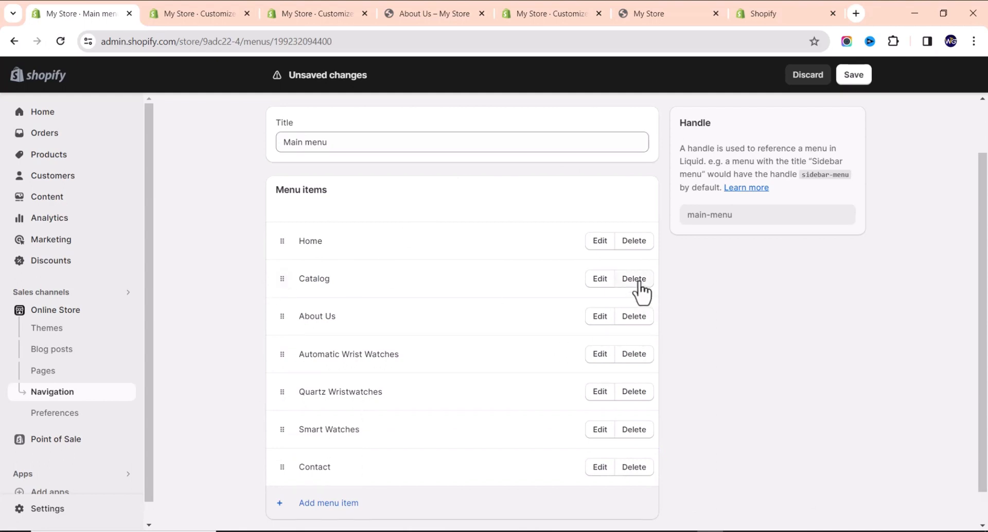
click(602, 282)
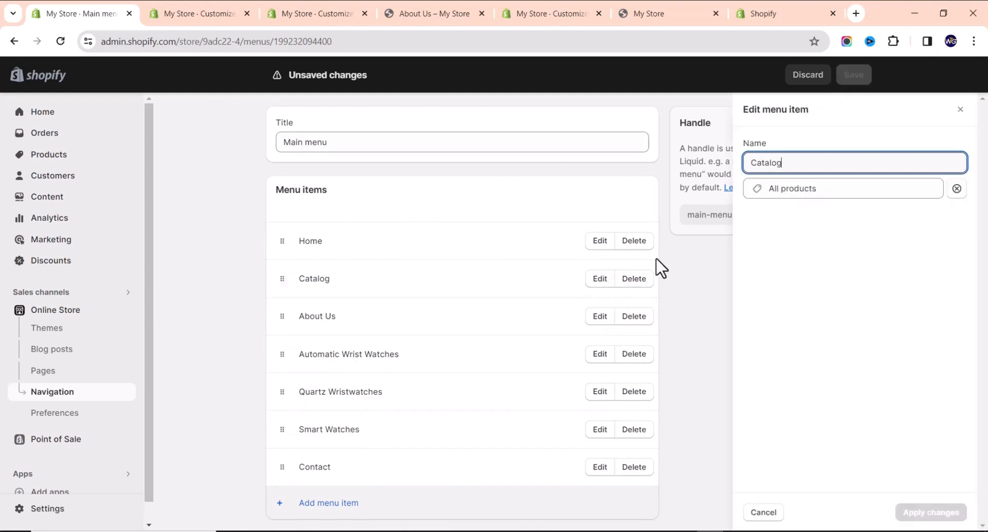
click(757, 519)
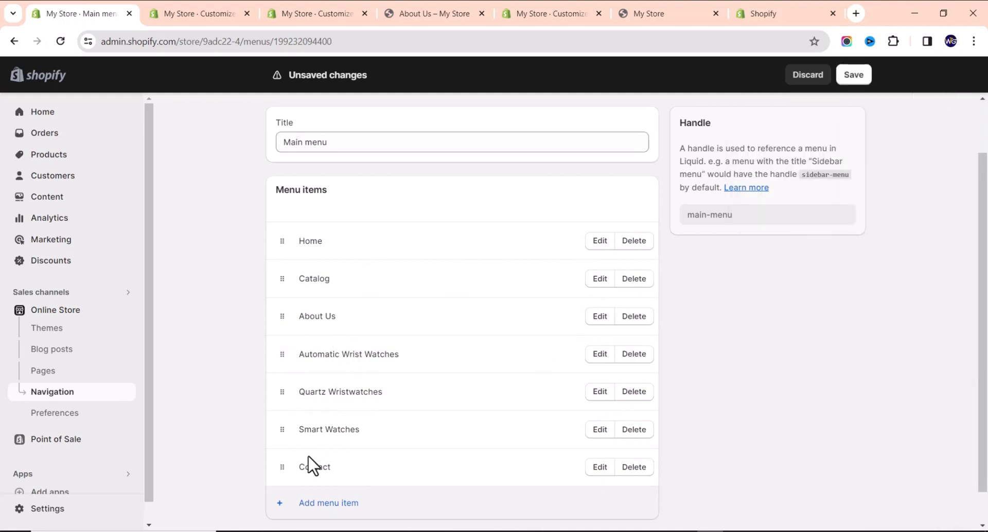
Remove the Catalog item, save the Main menu, and return to Navigation.
click(636, 280)
click(638, 340)
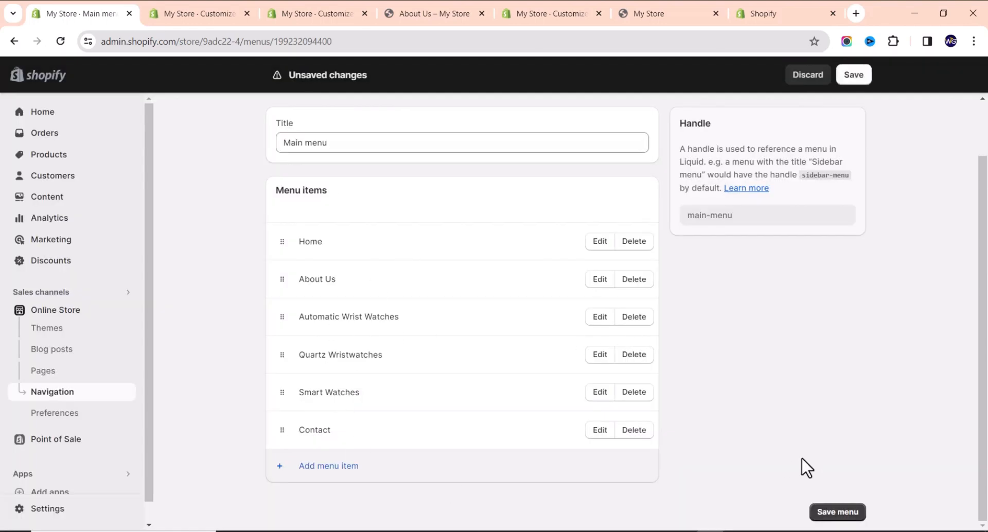
click(838, 512)
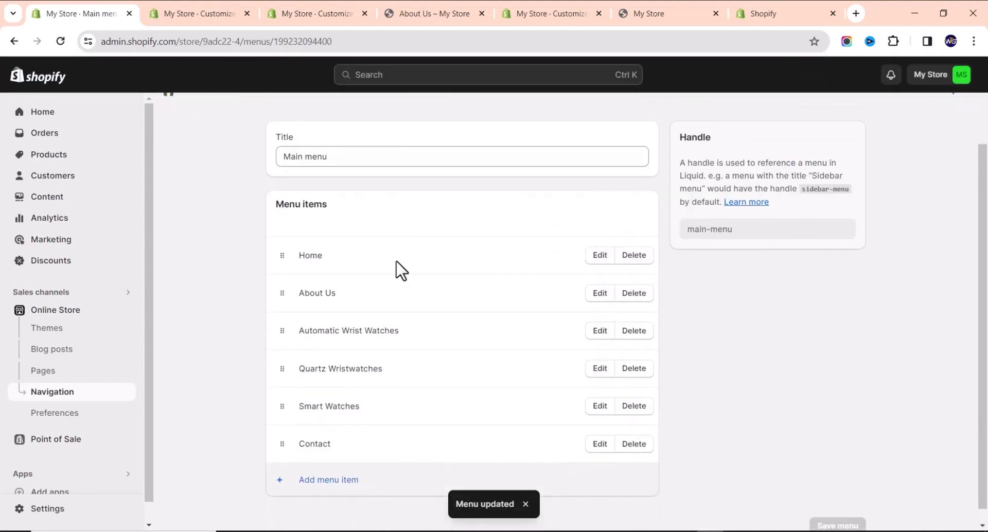
click(274, 146)
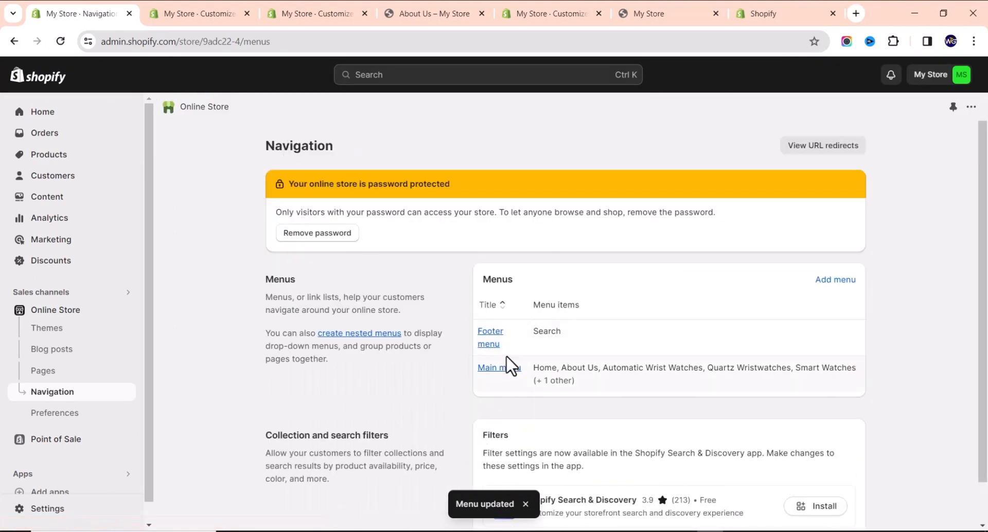
In the Footer menu, add an item linking to the Privacy Policy page.
click(492, 337)
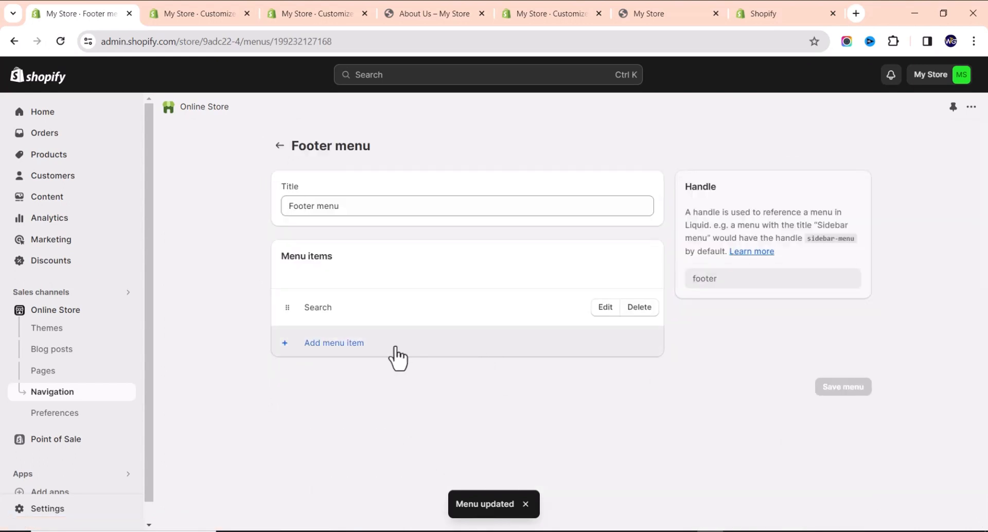
click(337, 344)
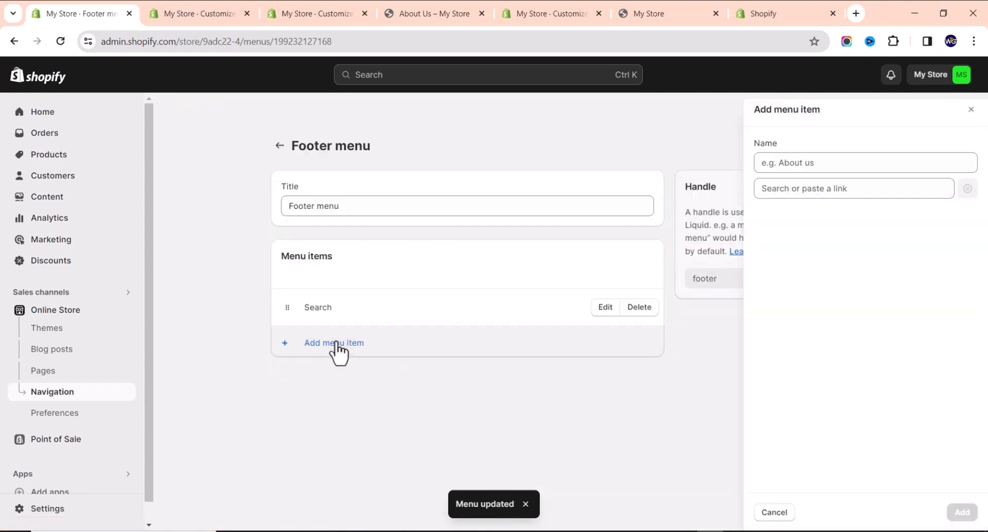
click(830, 189)
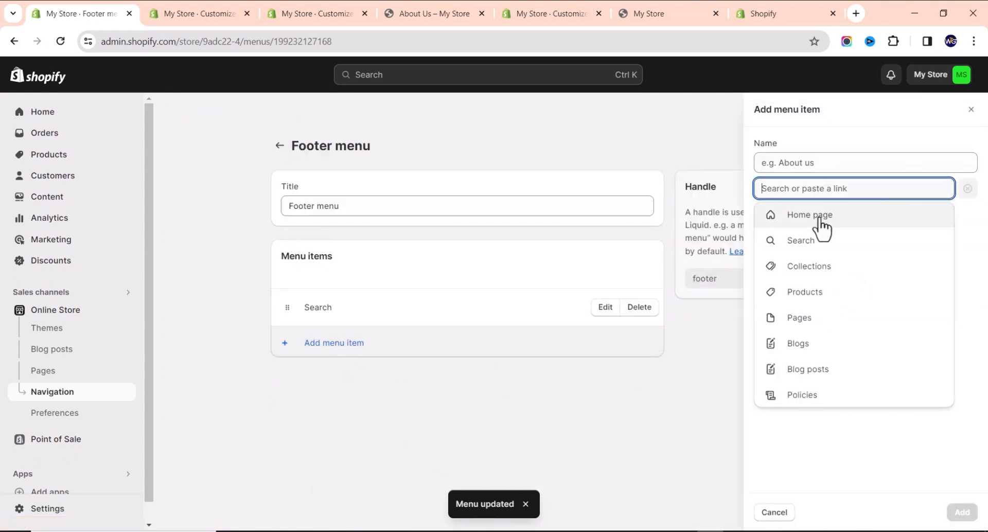
click(810, 322)
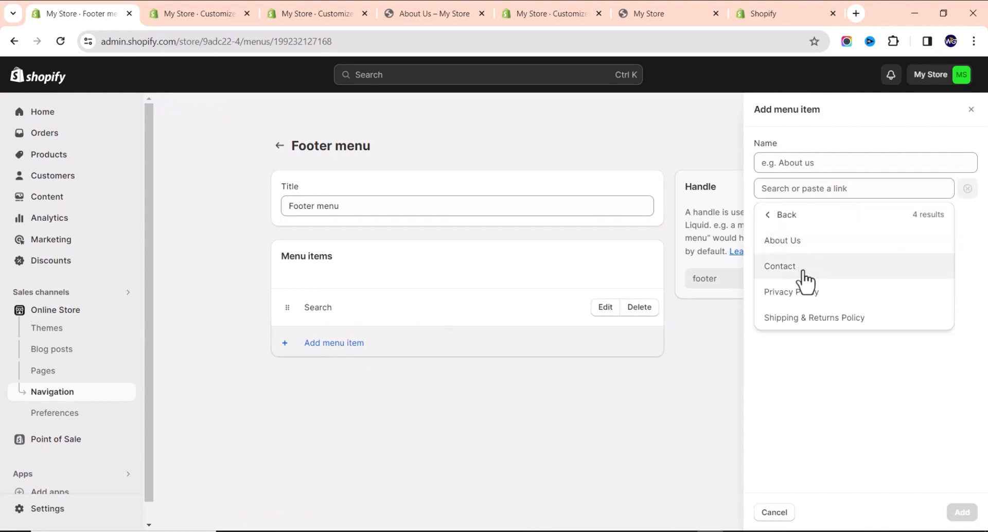
click(811, 297)
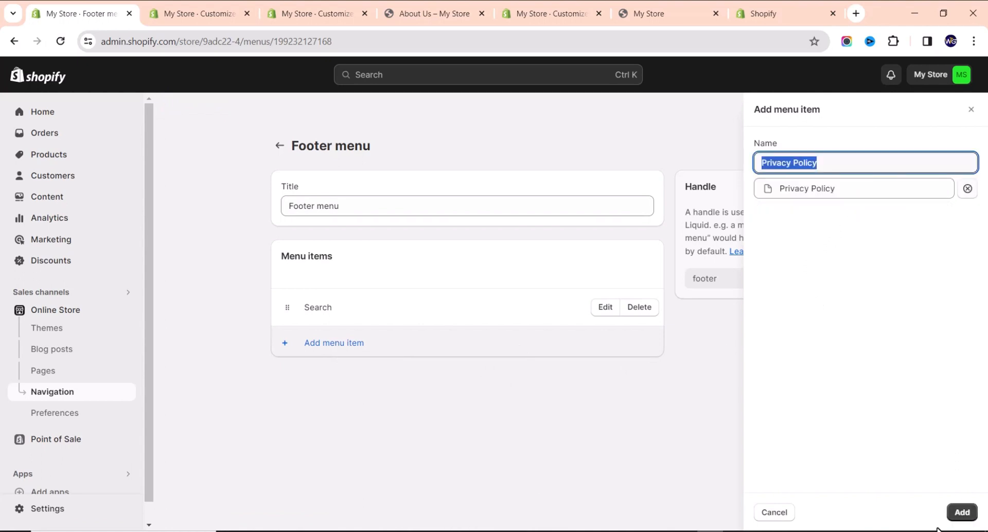
click(962, 512)
Add a footer item linking to the Shipping & Returns Policy page.
click(334, 390)
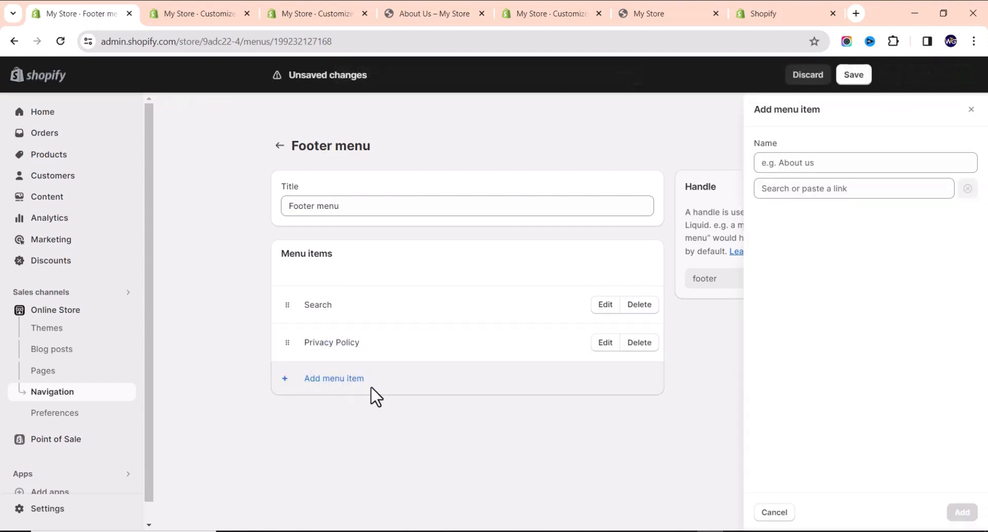
click(810, 191)
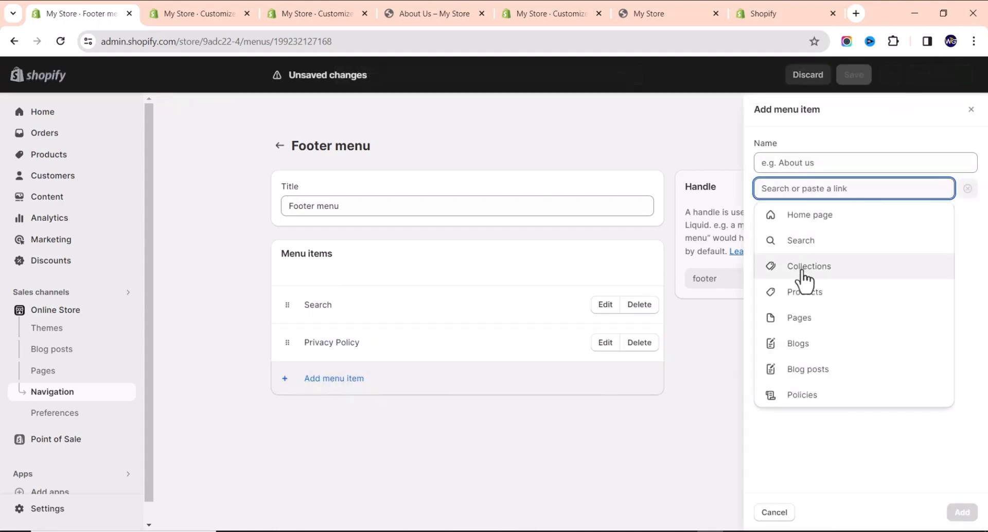
click(806, 321)
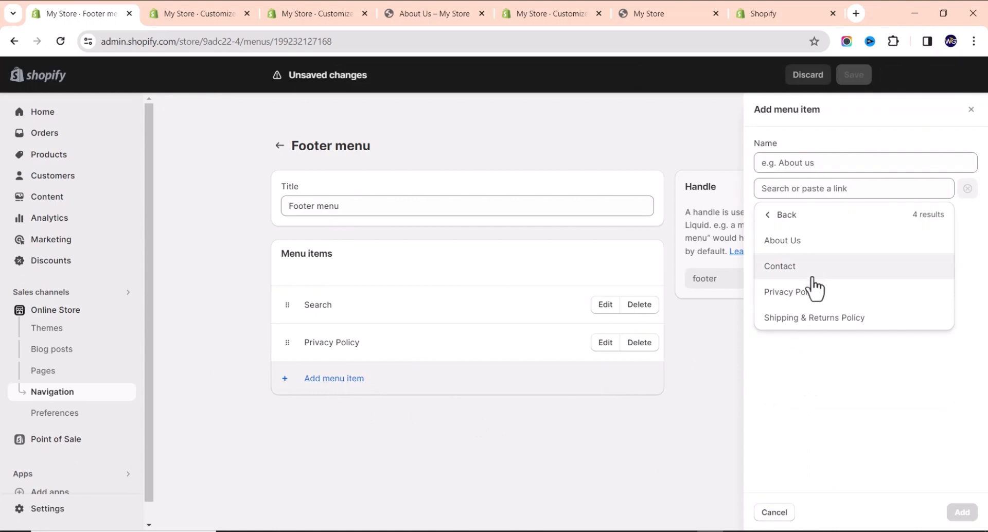
click(819, 321)
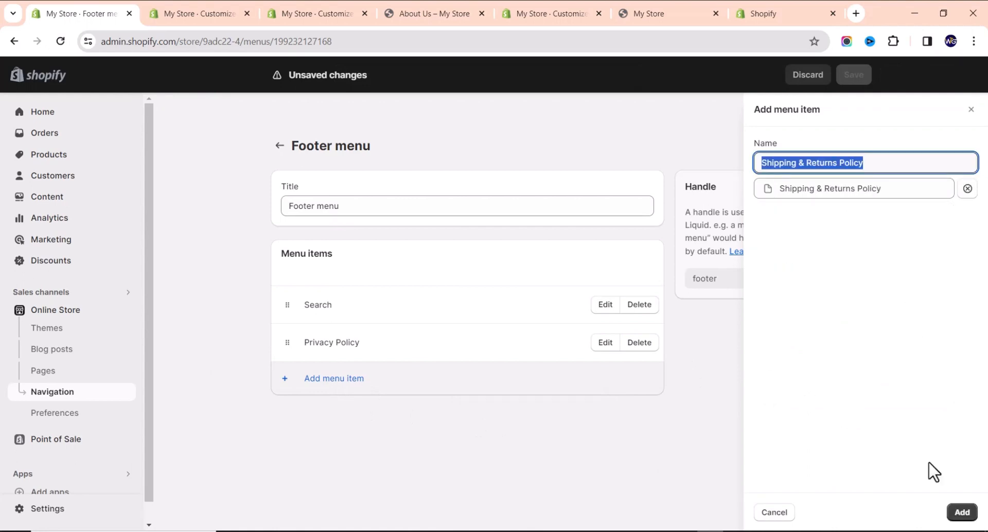
click(962, 512)
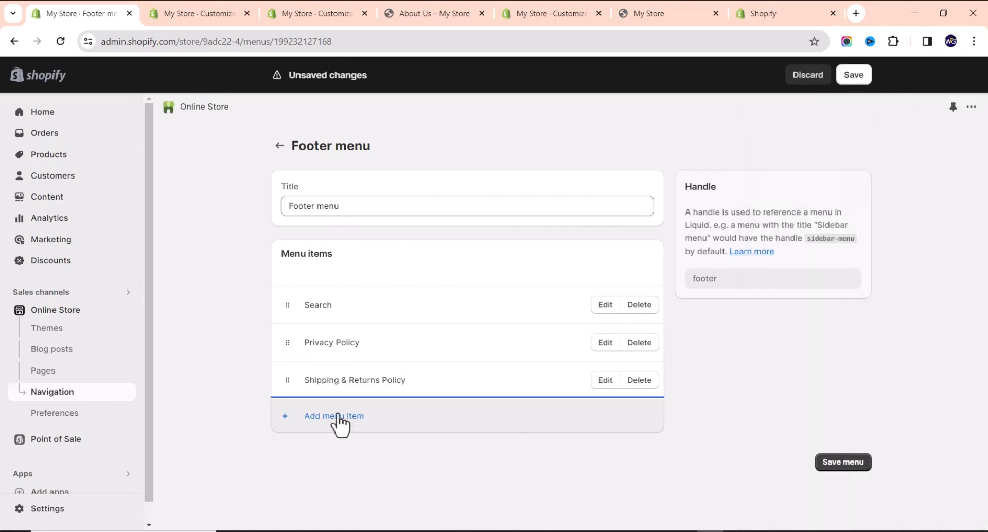
Add a footer item linking to the About Us page.
click(338, 418)
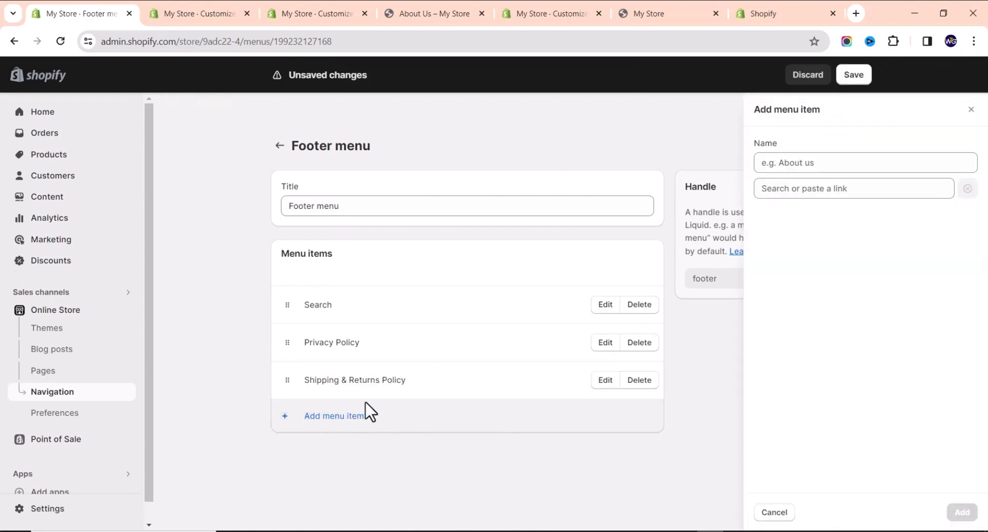
click(839, 192)
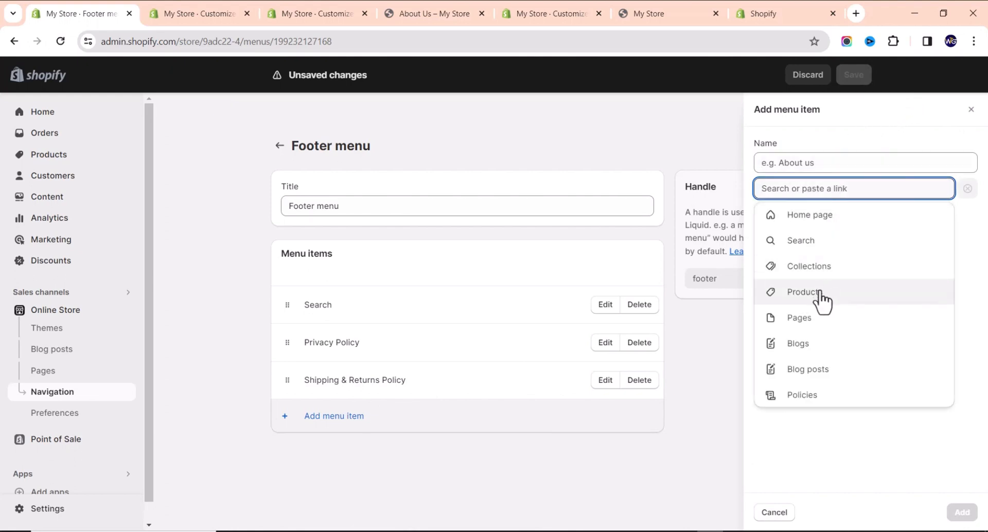
click(836, 324)
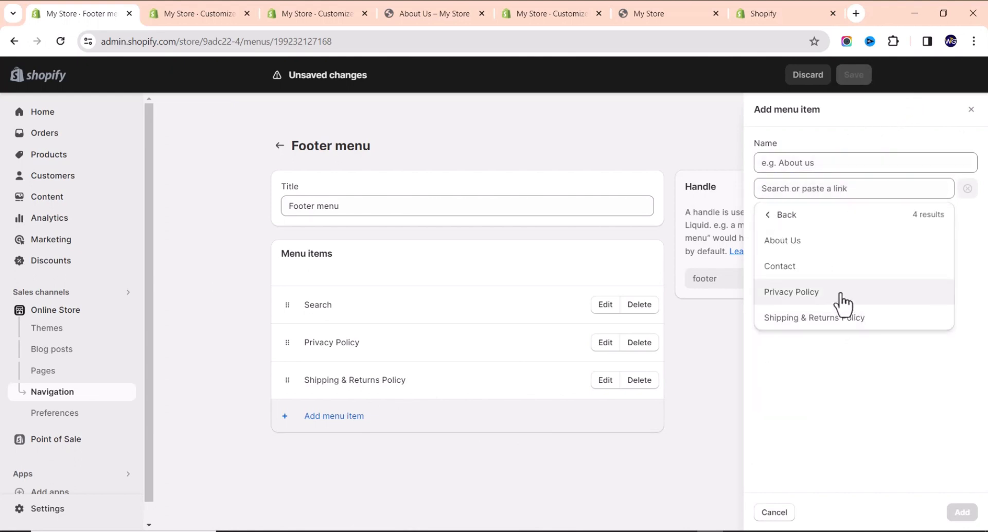
click(826, 247)
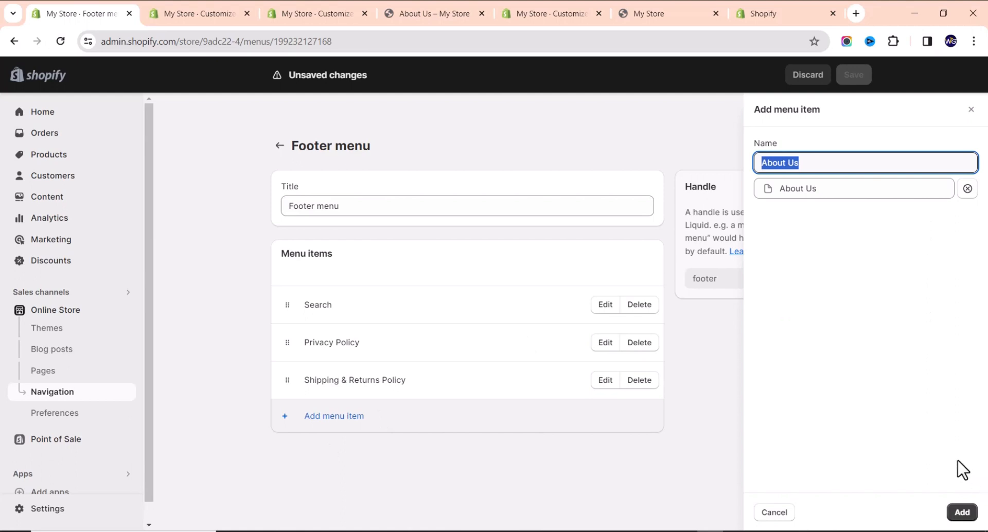
click(961, 512)
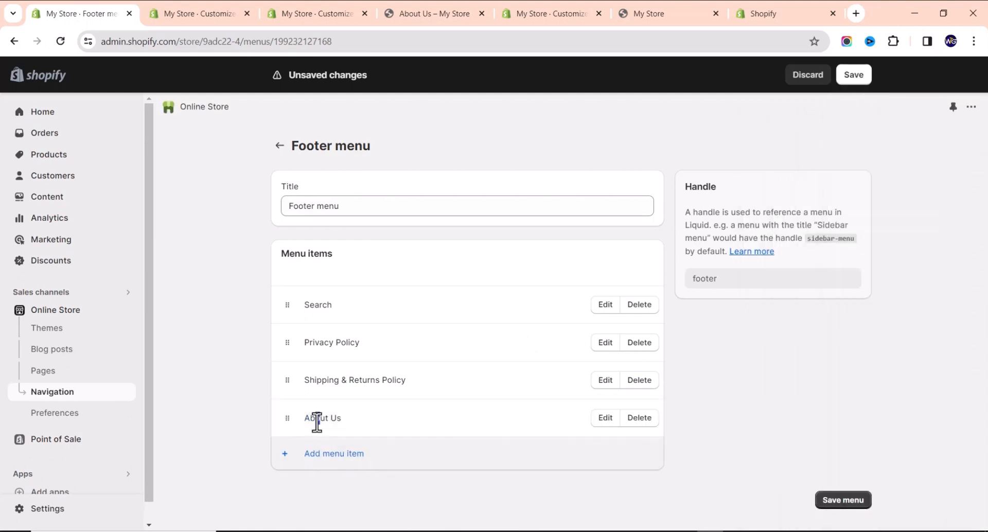
Move About Us under Search and add a footer item linked to Products > All products.
drag(289, 419, 304, 341)
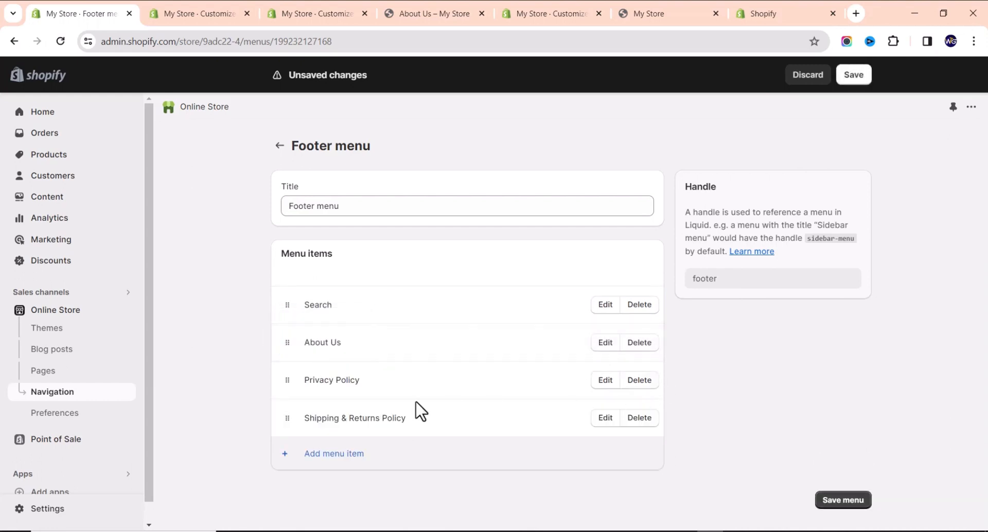
click(337, 454)
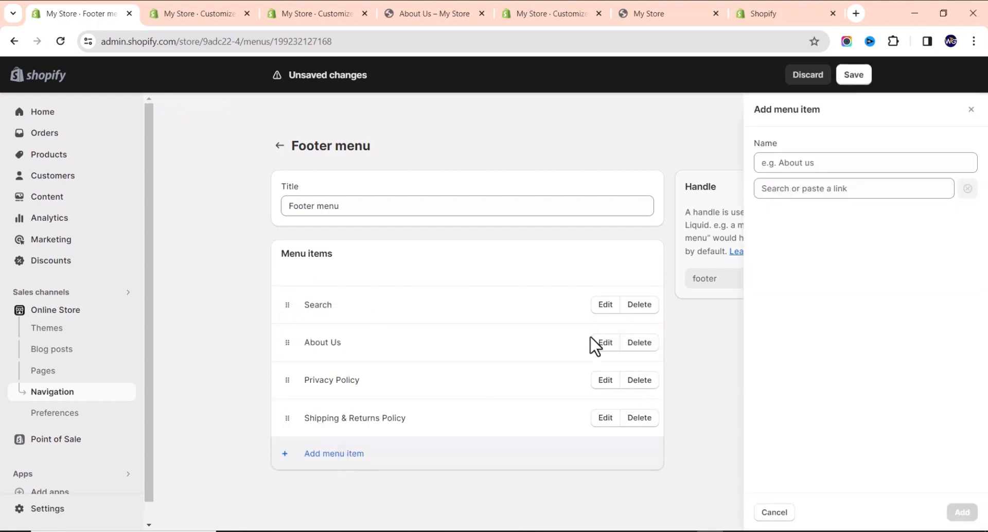
click(832, 189)
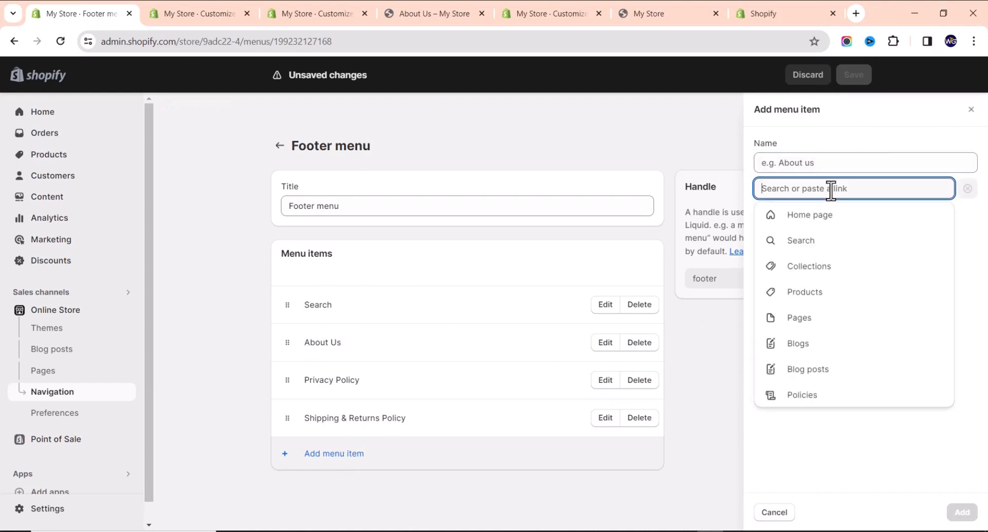
click(809, 269)
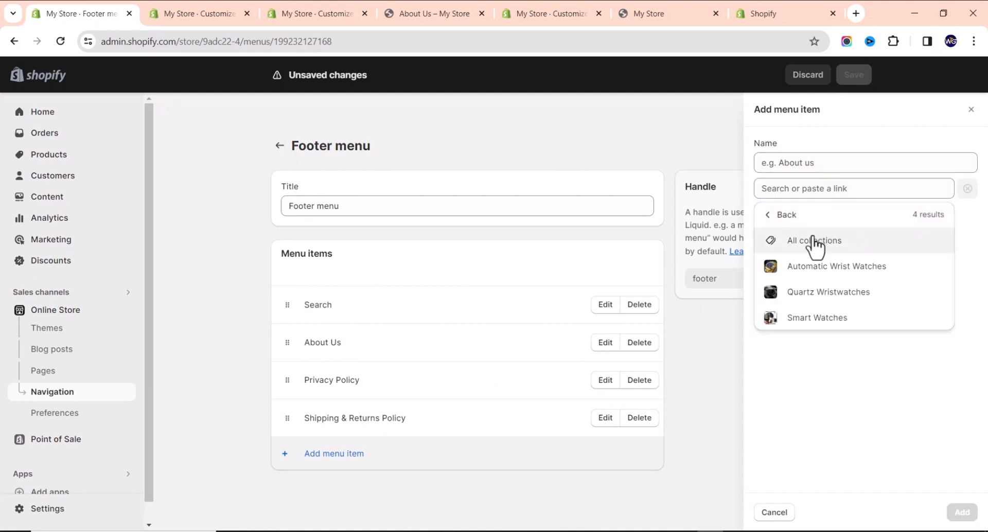
click(811, 241)
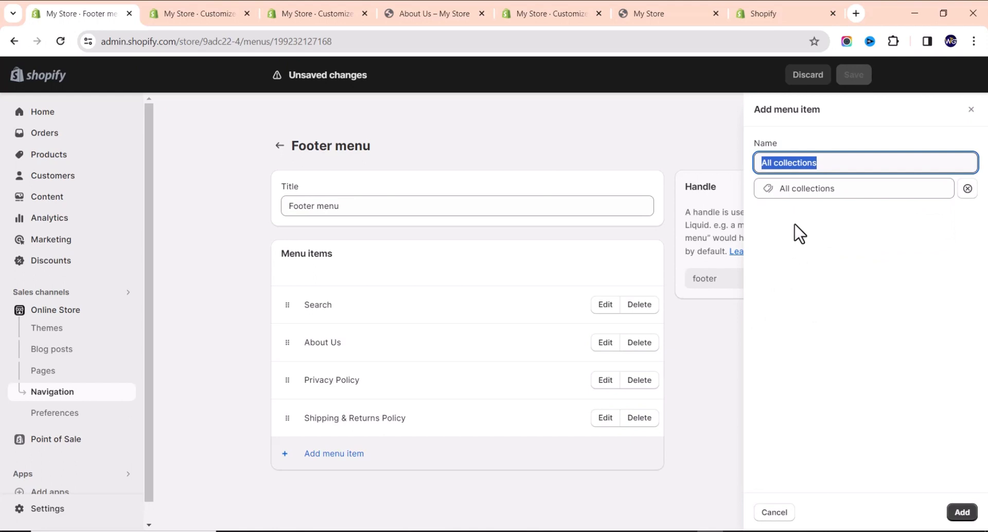
click(968, 189)
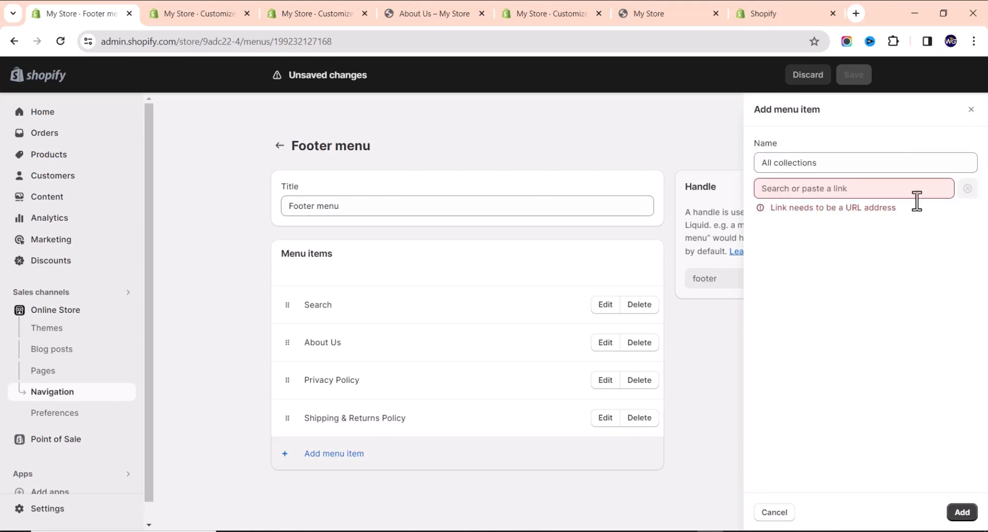
click(855, 190)
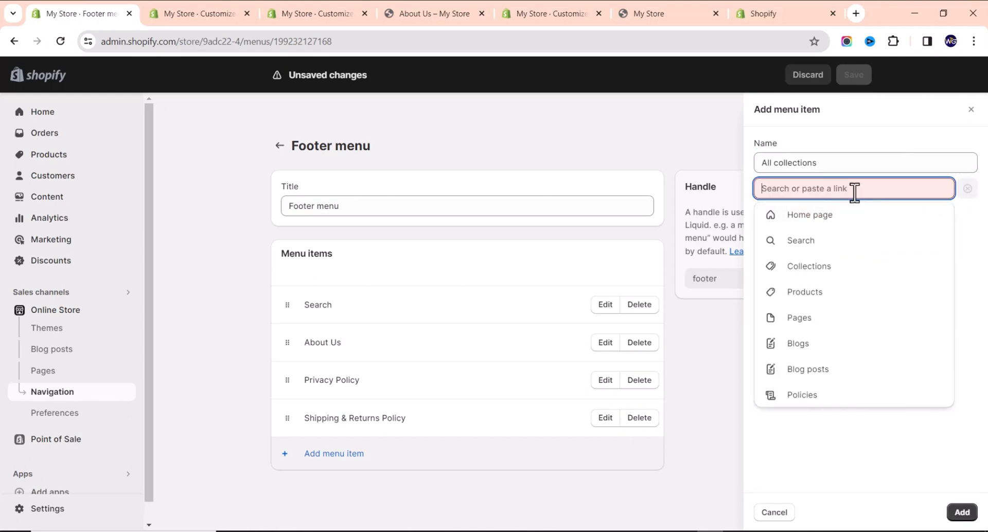
click(827, 289)
click(832, 238)
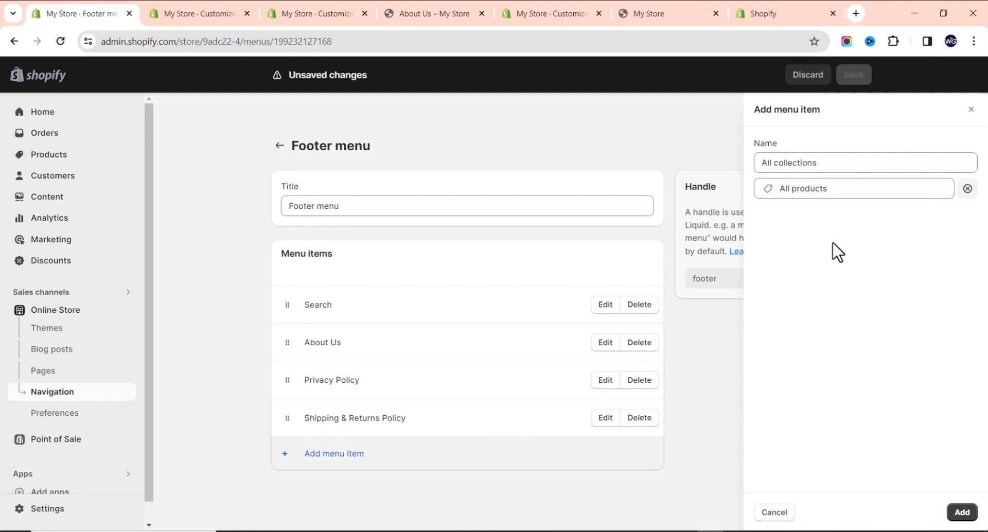
Name the new item 'Our Products', place it below About Us, and save the footer menu.
click(835, 164)
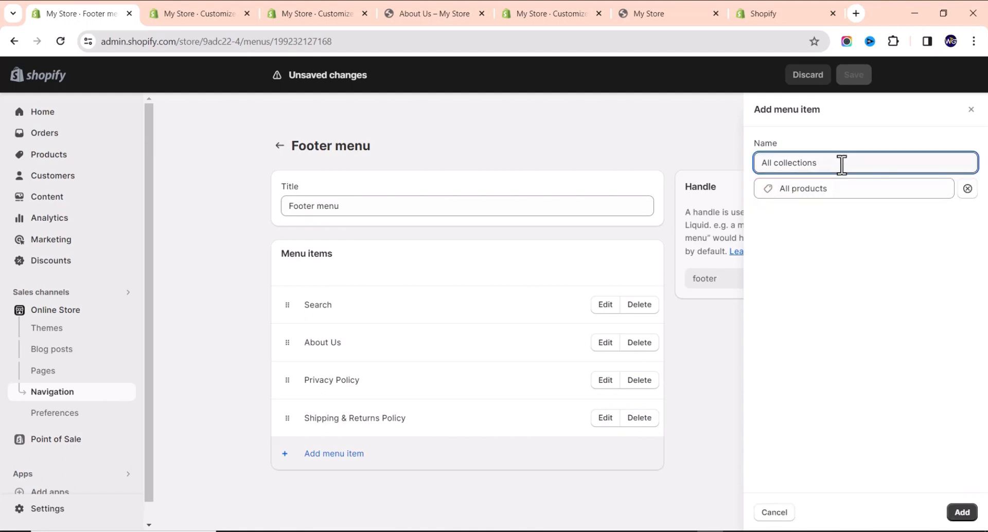
drag(841, 165, 781, 173)
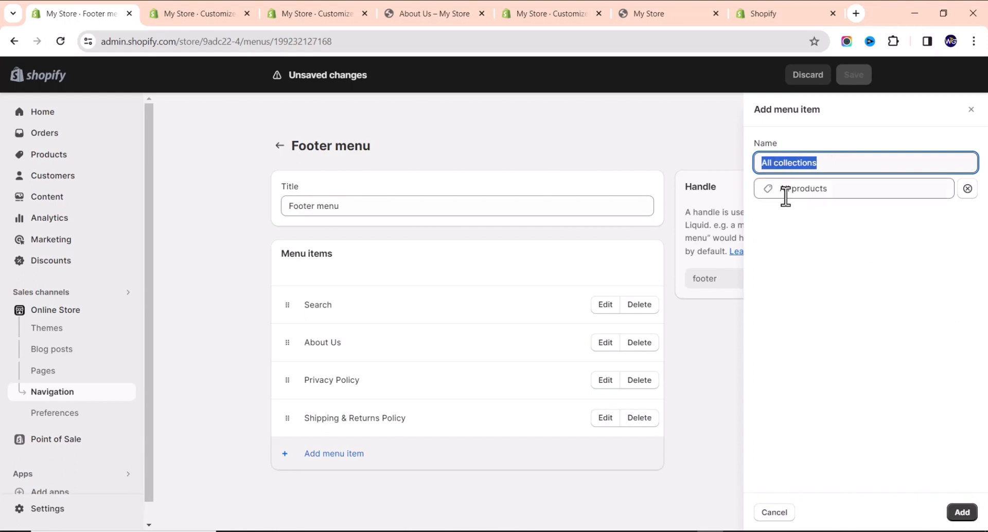
text(Our P)
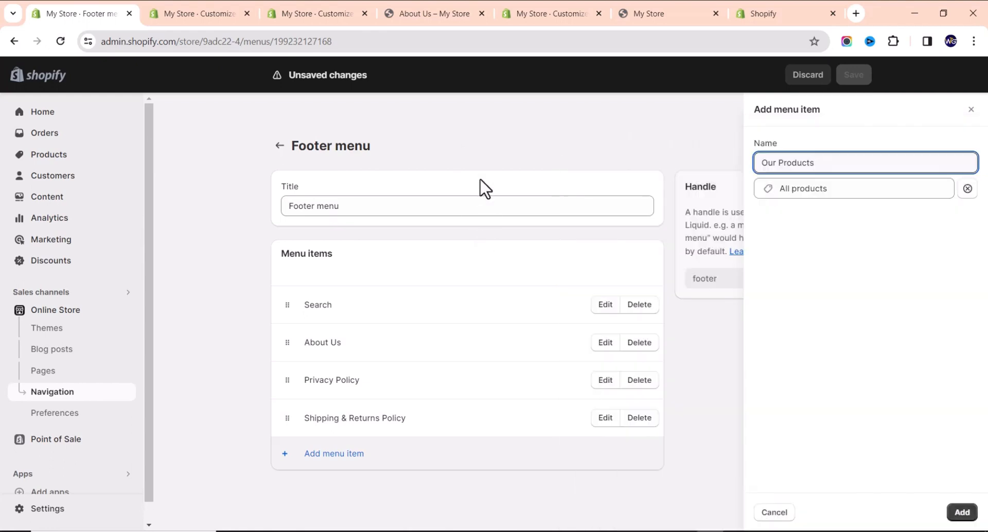
text(roducts)
click(962, 512)
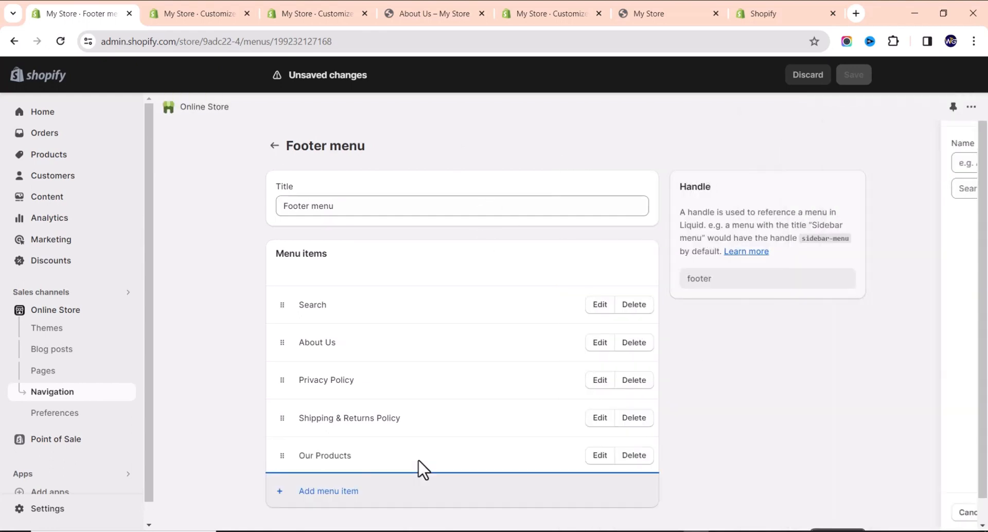
drag(282, 456, 281, 383)
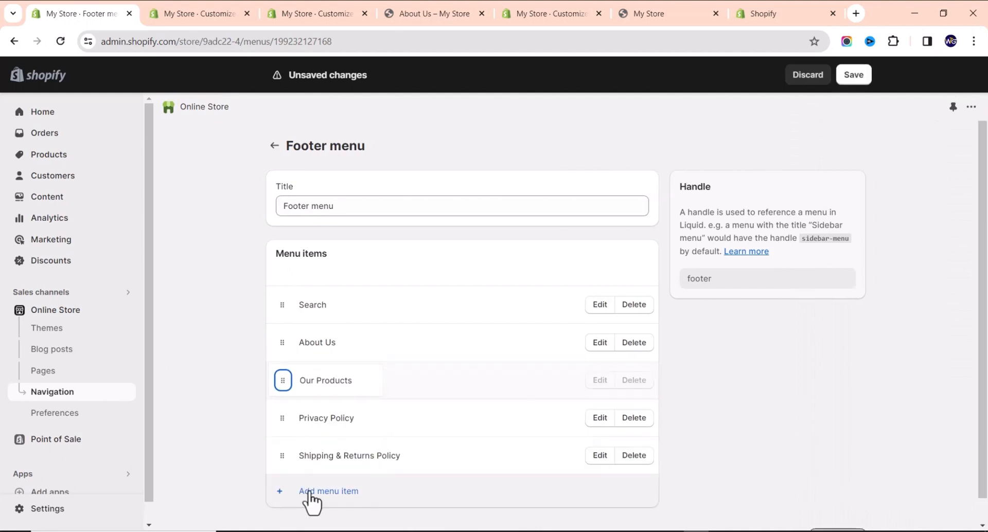
scroll(591, 422, down, 1)
click(836, 513)
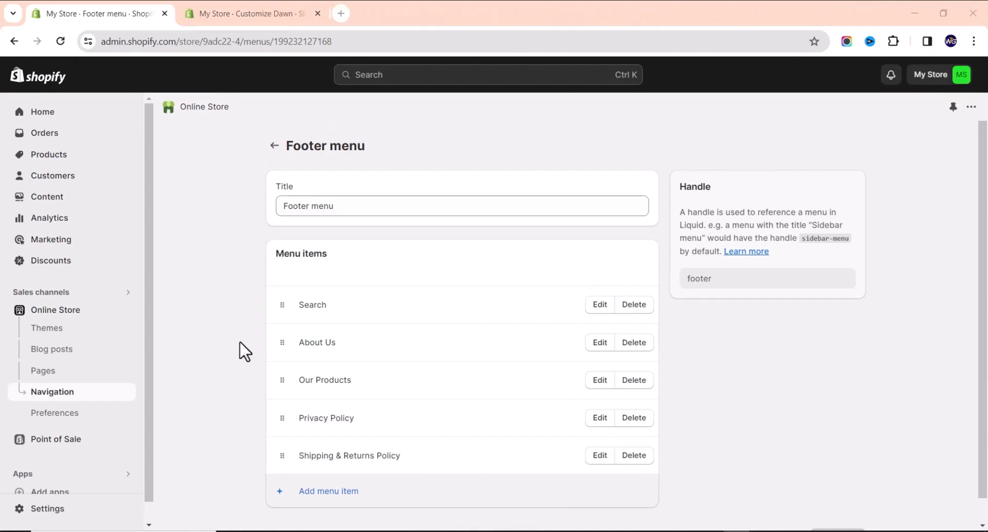
In the Dawn theme editor, expand the Footer section and open its Add block list.
click(239, 8)
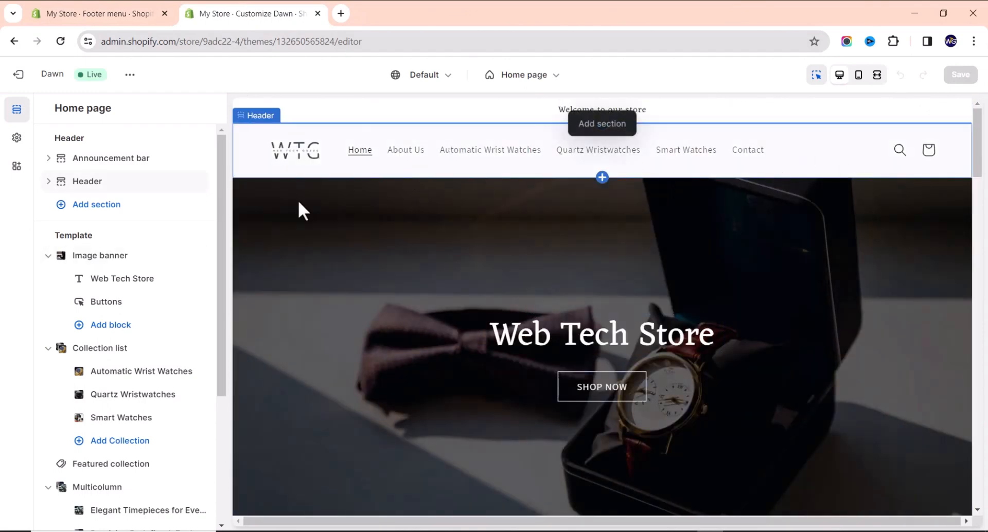
scroll(494, 237, down, 15)
scroll(453, 252, down, 2)
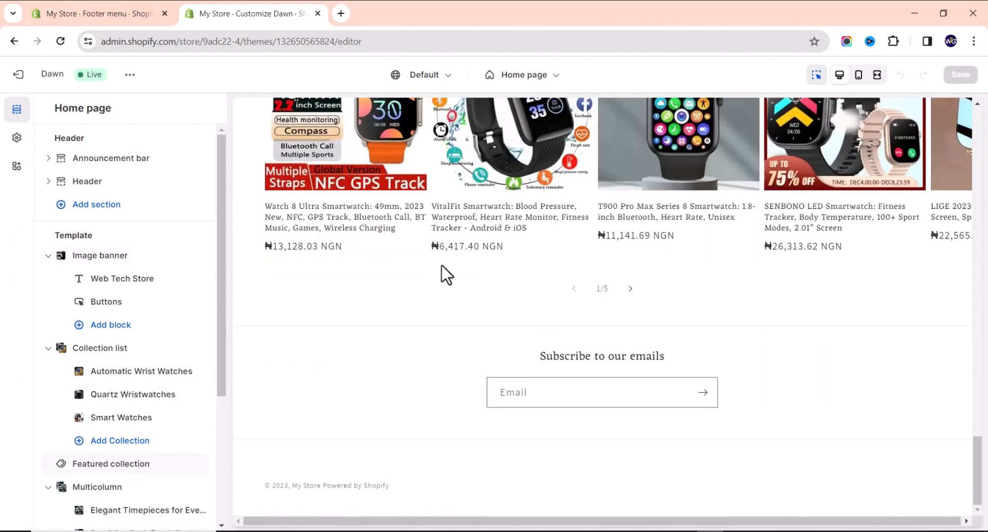
scroll(134, 337, down, 4)
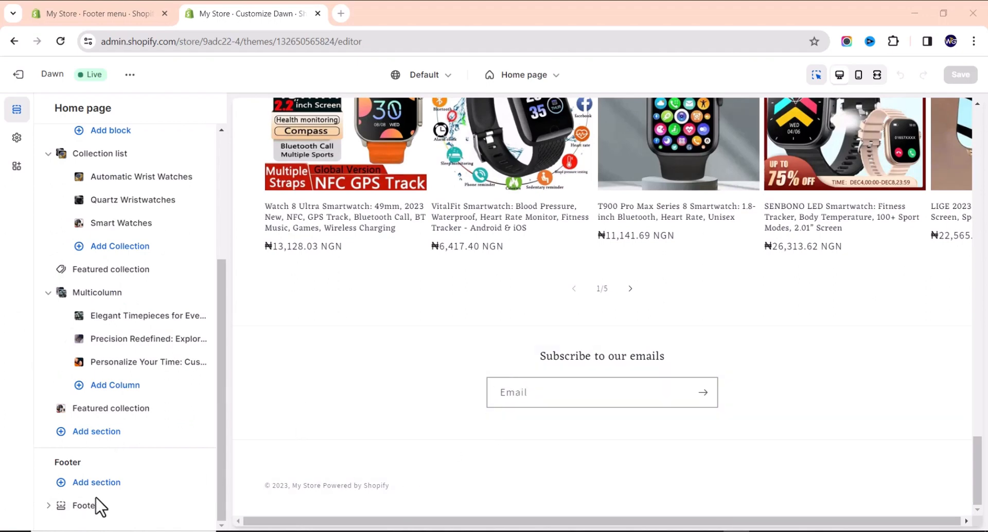
click(48, 505)
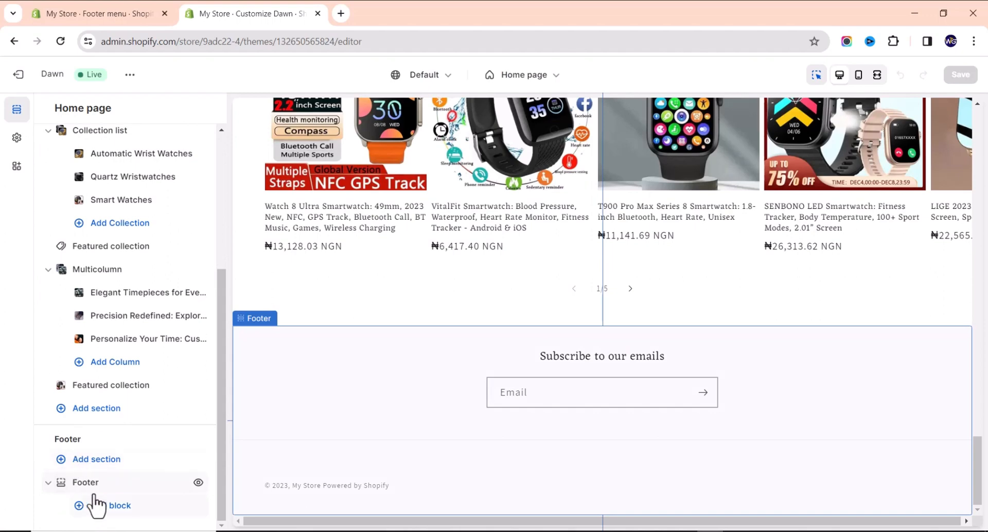
click(95, 505)
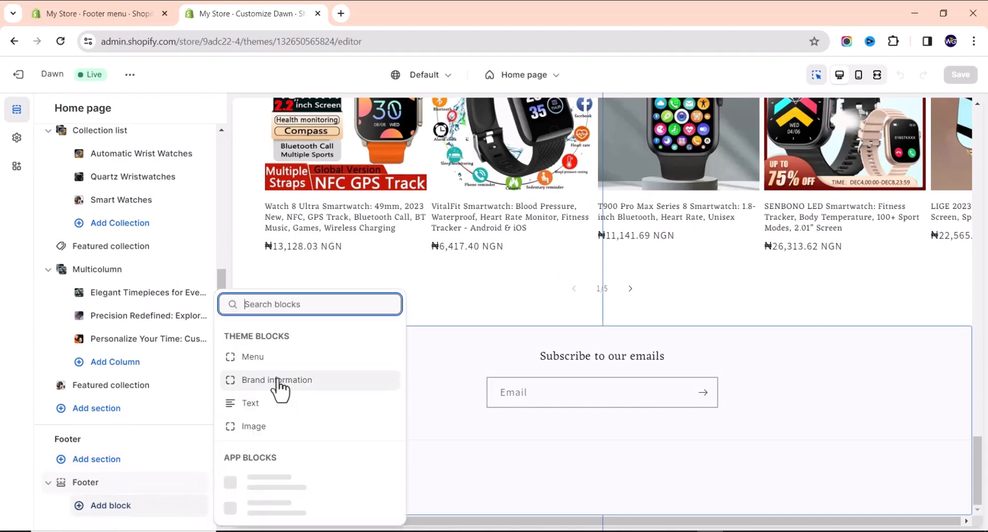
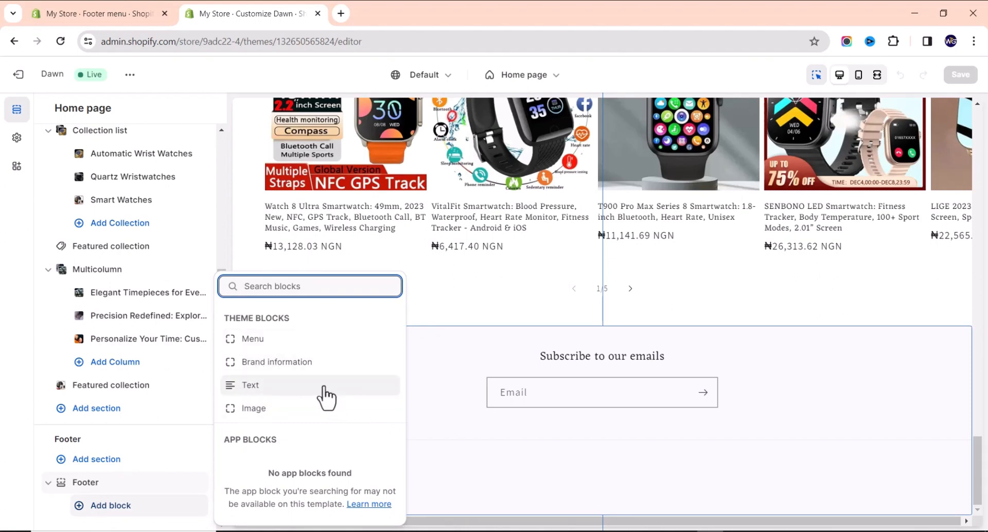
Add a Heading text block and a five-link Quick links menu block to the footer.
click(278, 390)
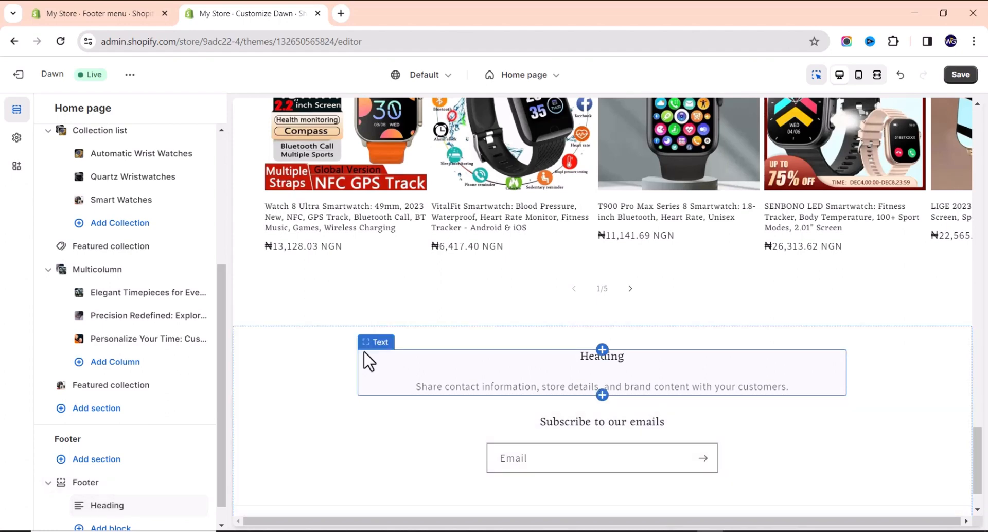
scroll(128, 453, down, 1)
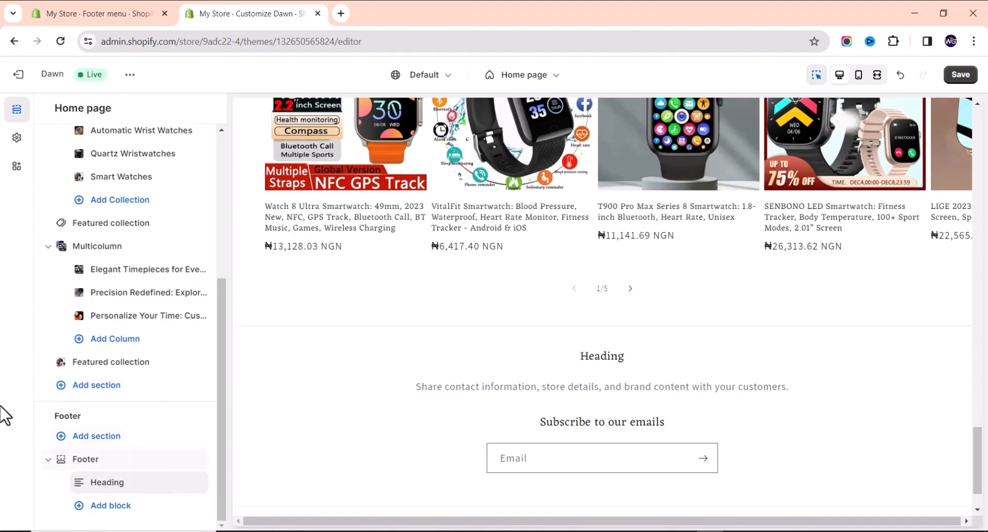
click(98, 506)
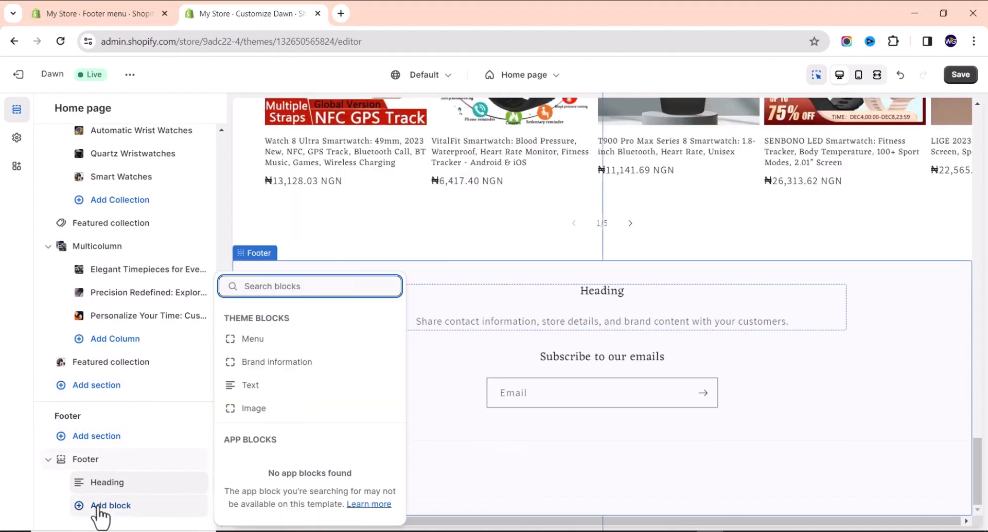
click(288, 341)
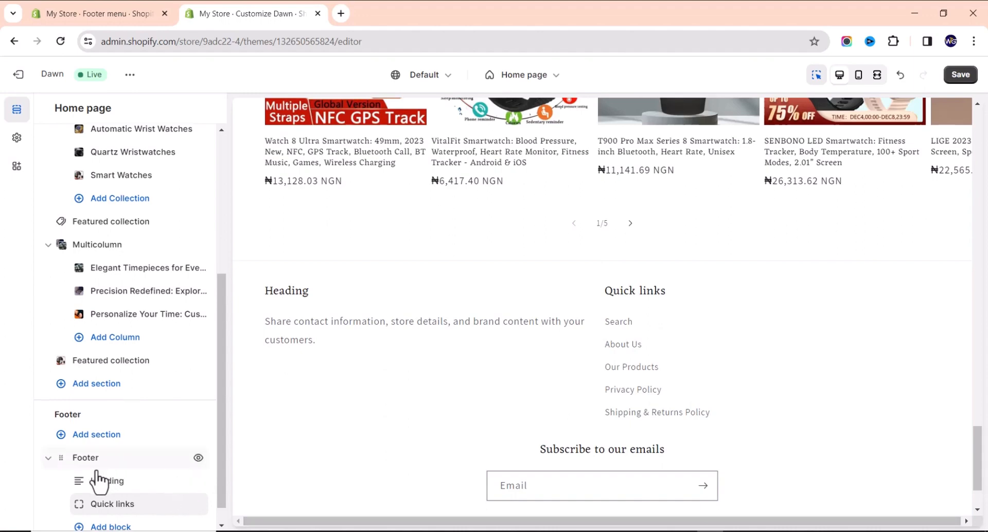
scroll(100, 487, down, 1)
click(112, 505)
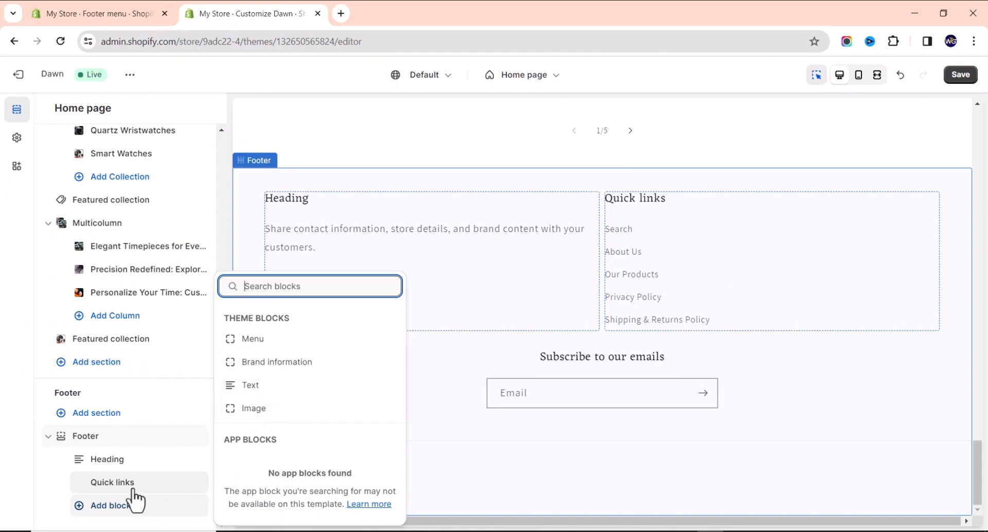
click(75, 506)
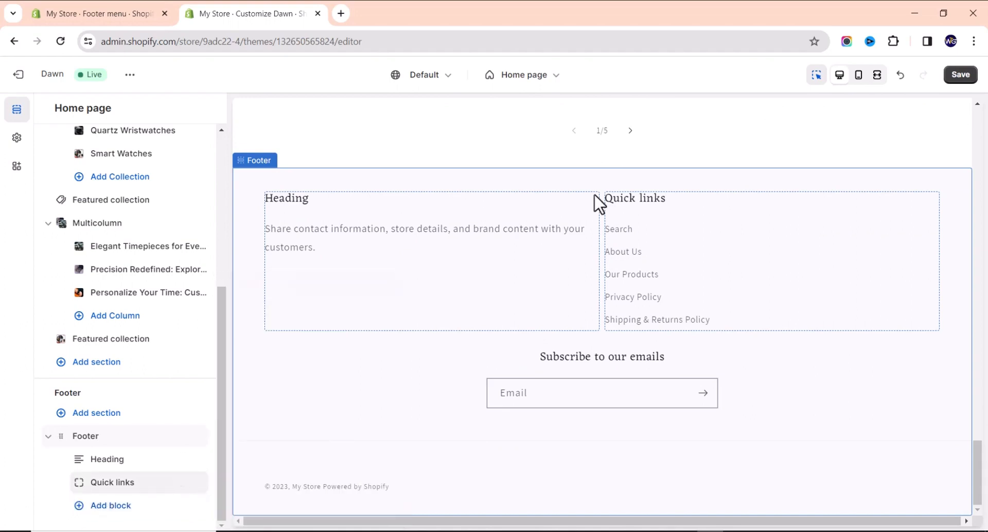
Retitle the footer text block 'Our Mission' and clear its placeholder subtext.
click(344, 246)
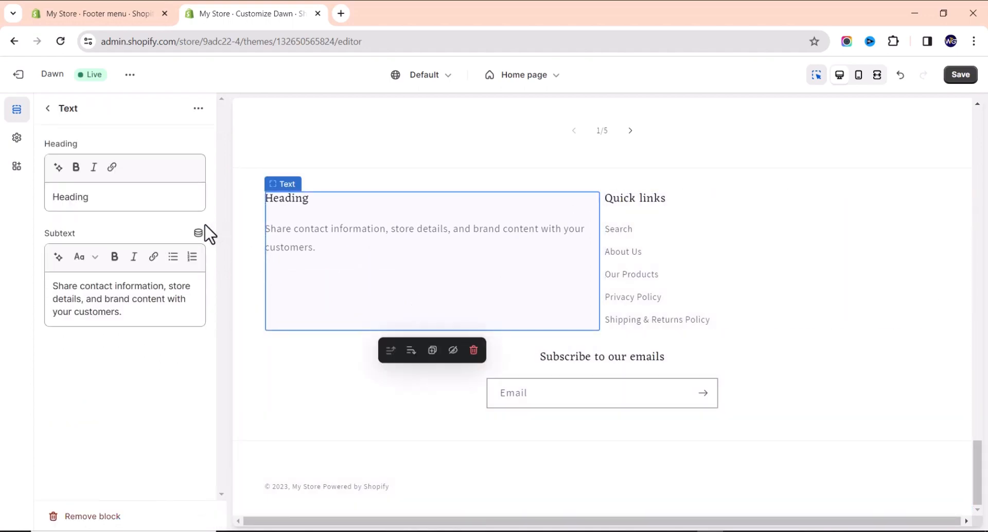
click(153, 204)
double_click(149, 208)
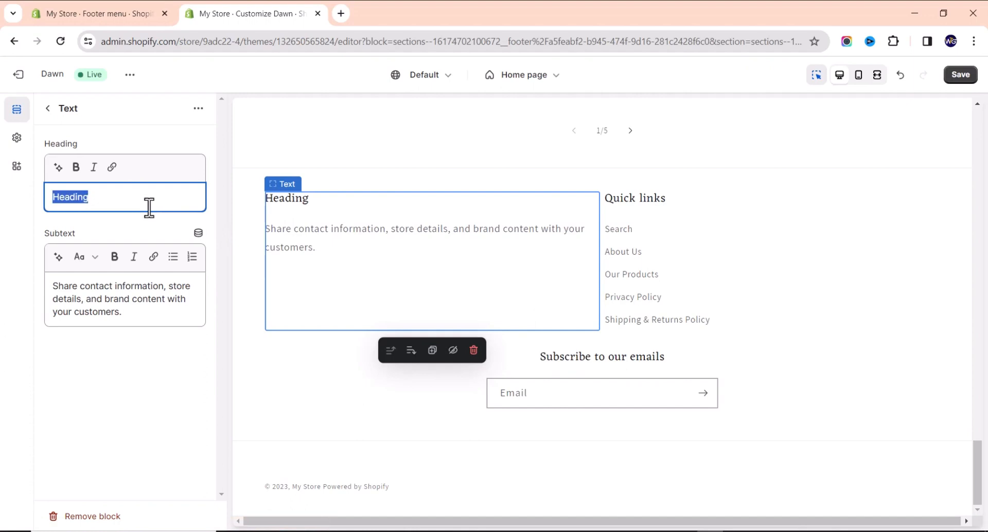
text(Our Mission)
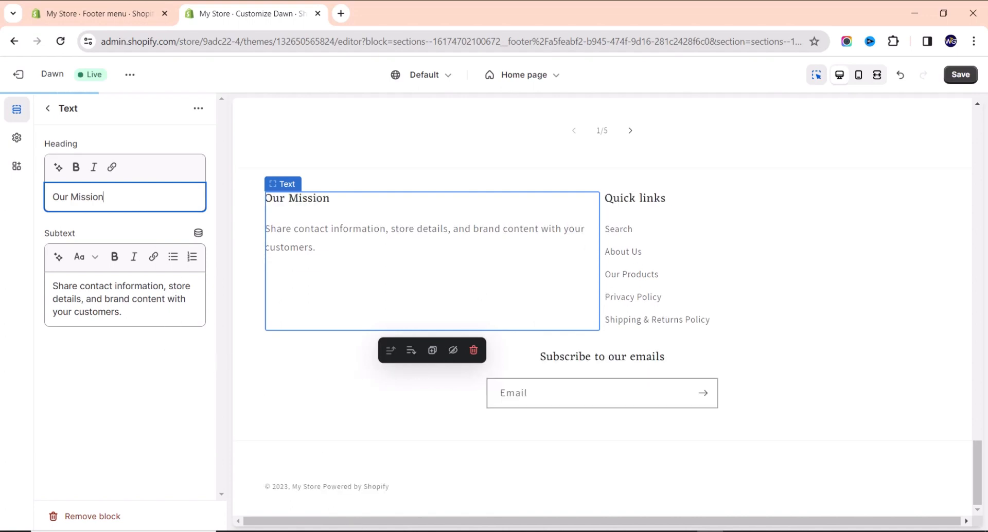
drag(140, 313, 36, 293)
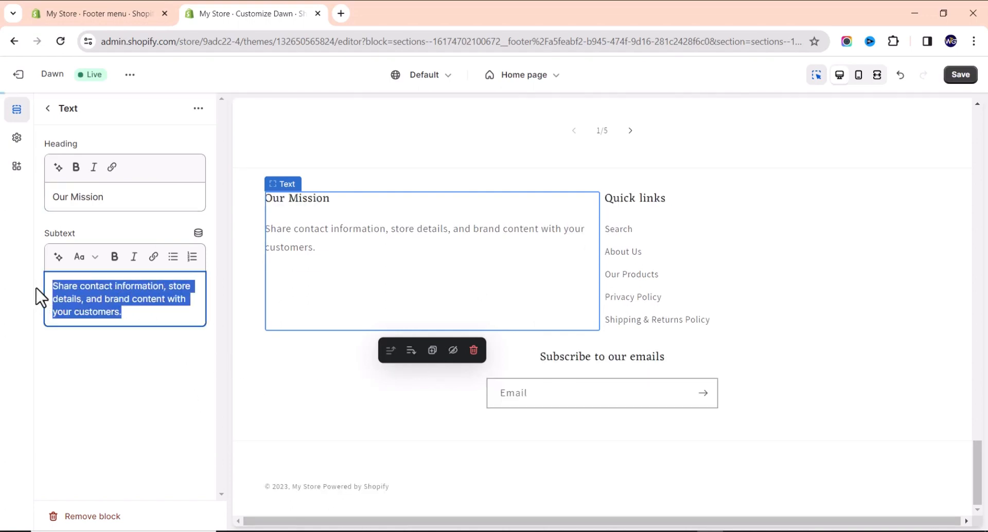
key(BackSpace)
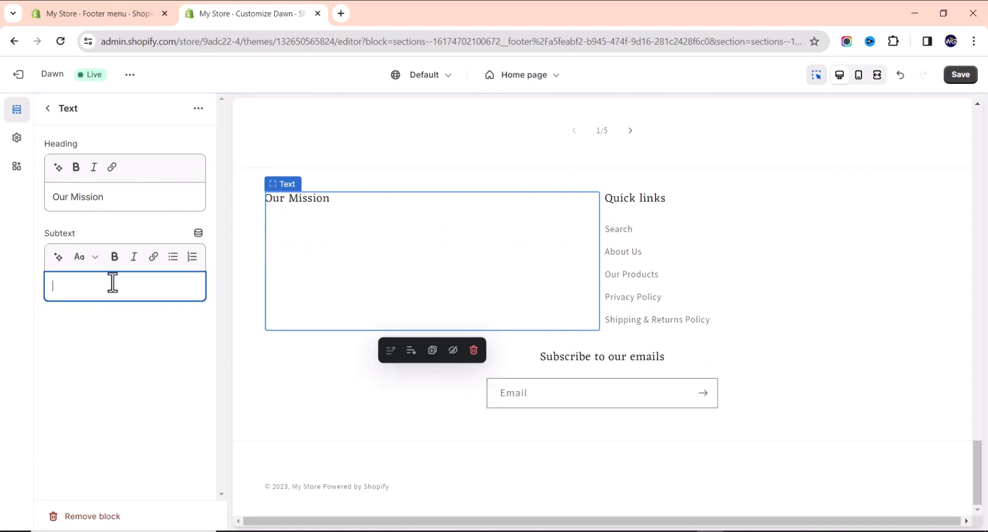
Try the AI subtext generator for mission suggestions, then close it unused.
click(58, 258)
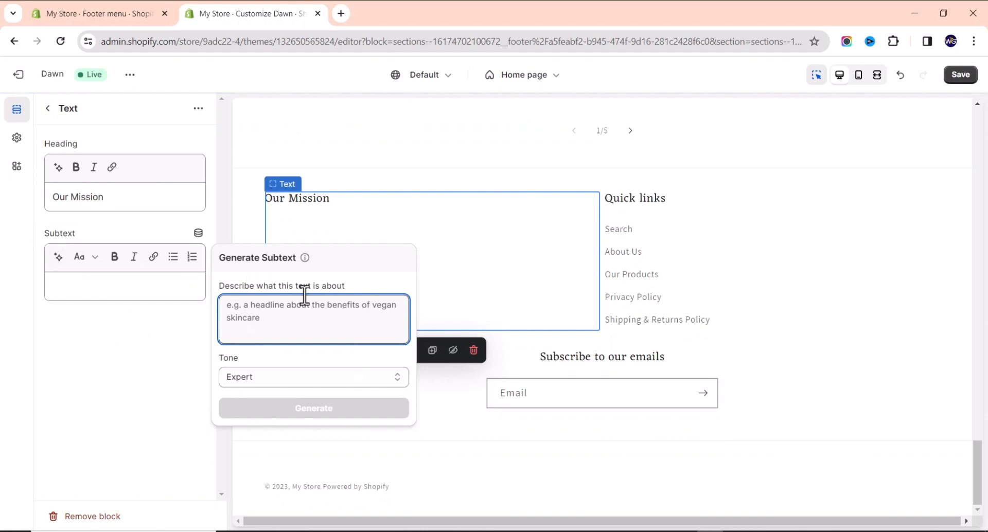
text(our mission)
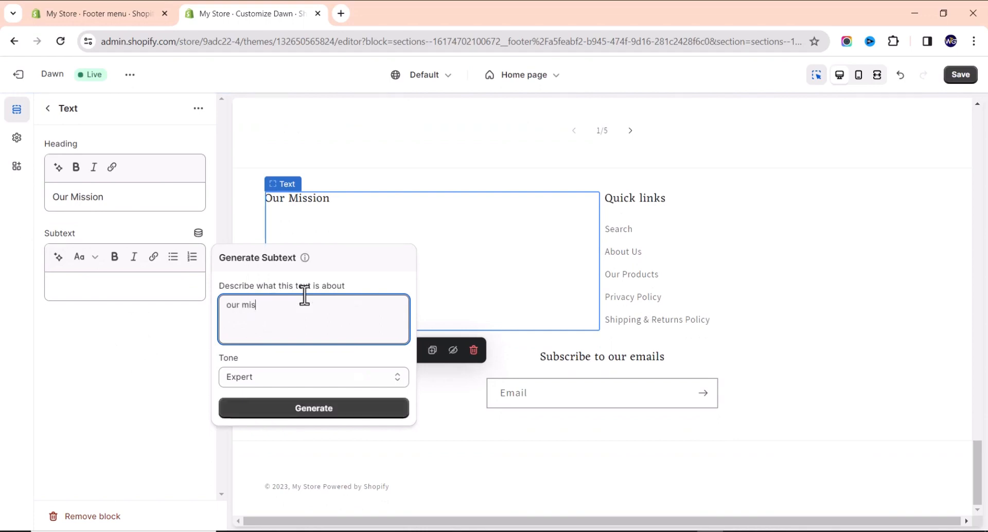
click(328, 410)
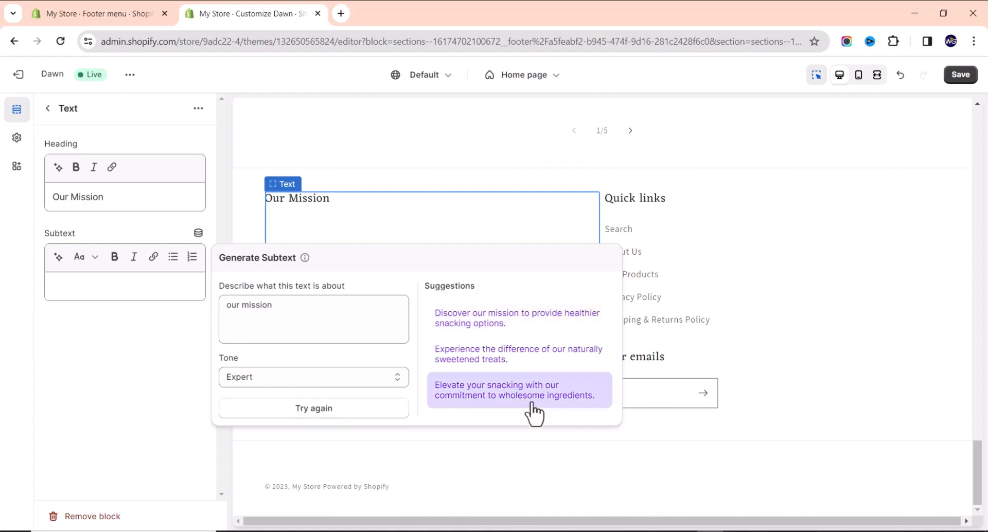
click(134, 412)
click(135, 285)
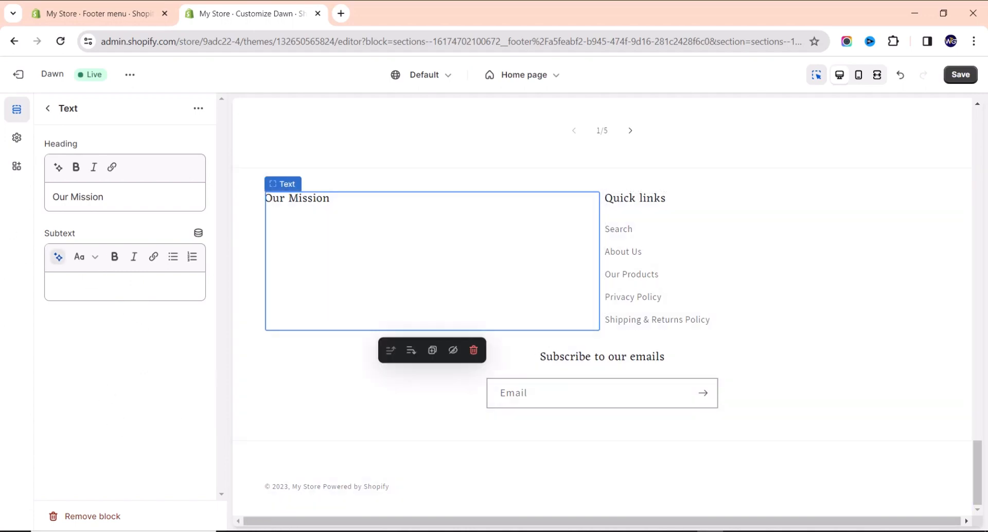
Paste the mission paragraph as subtext and delete its final 'Our goal' sentence.
click(249, 531)
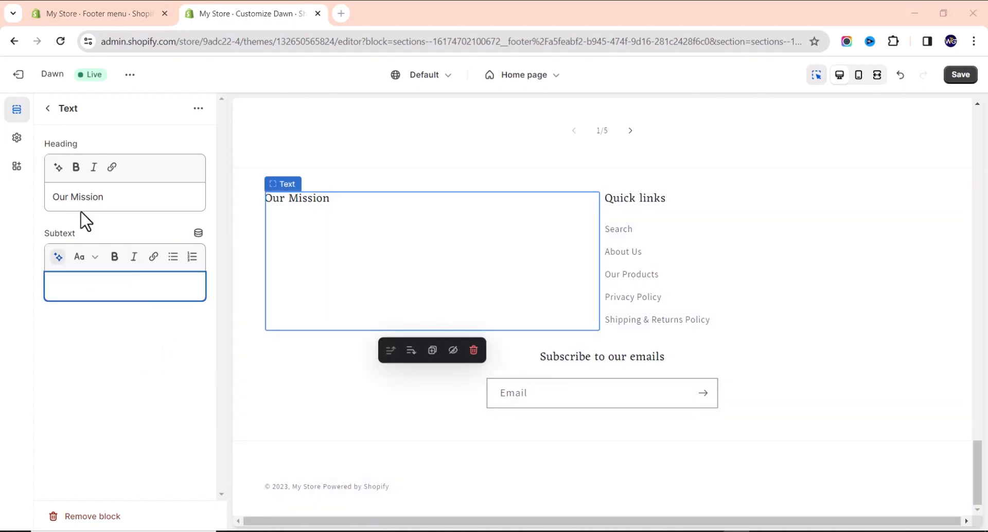
text(our mission is to redefine the way individuals perceive and experience time. We are committed to providing a curated collection of wristwatches that transcend mere timekeeping, embodying a fusion of precision, style, and personal expression. Our goal is to empower our customers to not just keep track of time but to make every moment count with a timepiece that reflects their unique identity.)
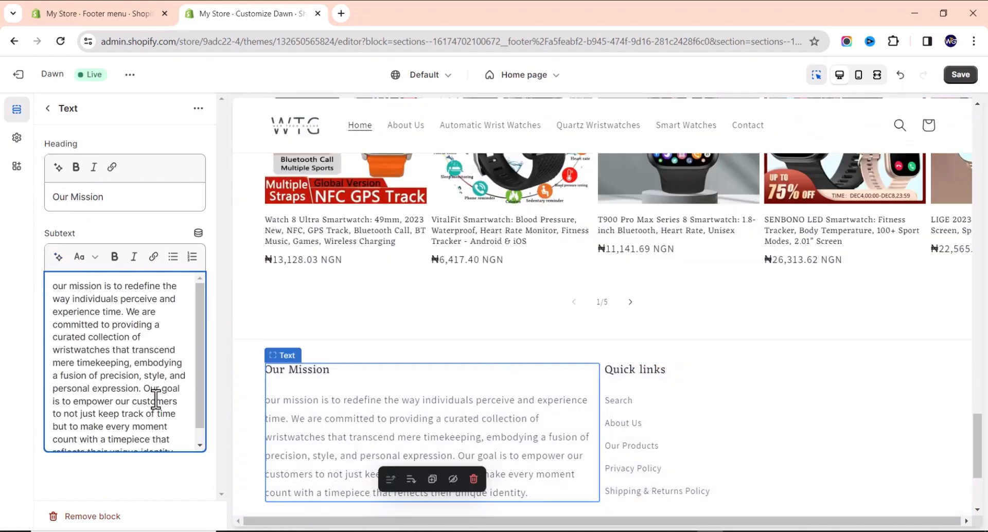
scroll(156, 406, down, 1)
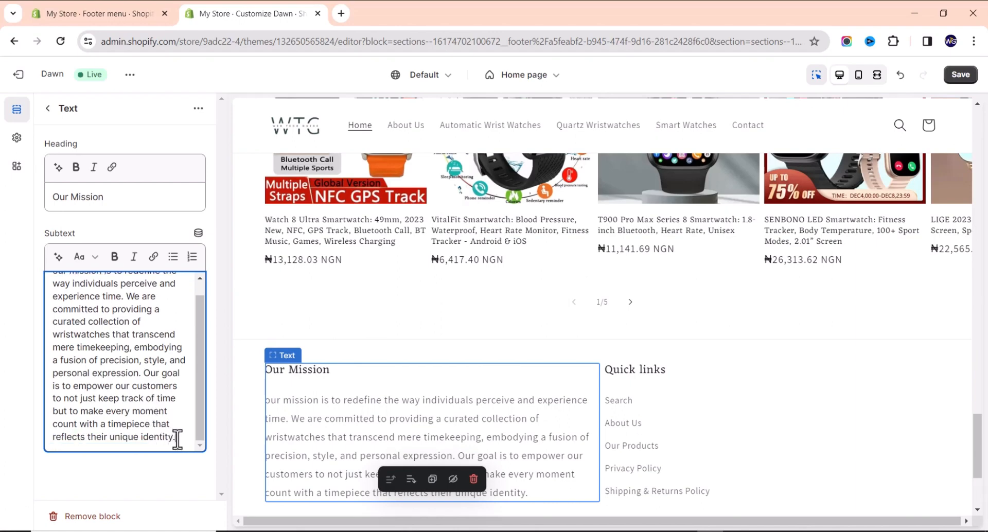
drag(180, 440, 142, 374)
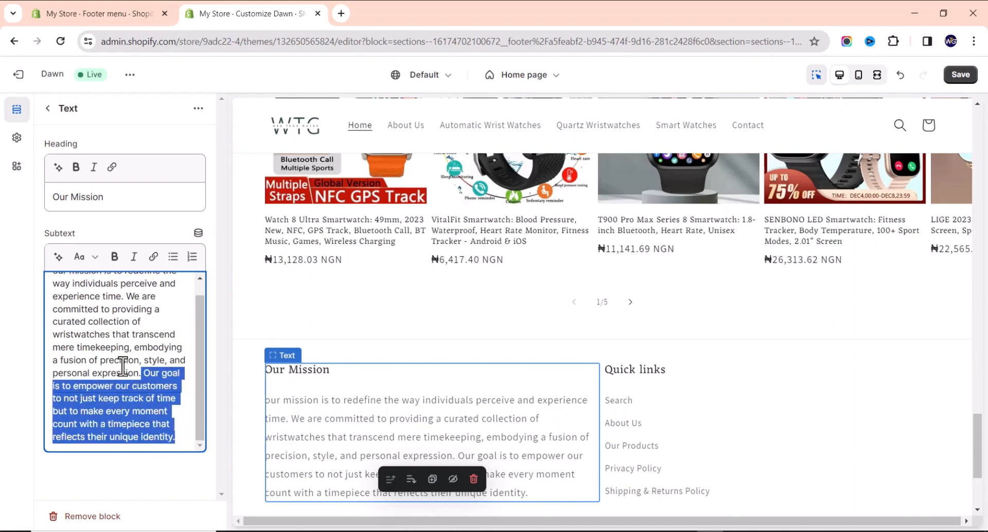
key(BackSpace)
scroll(639, 468, down, 3)
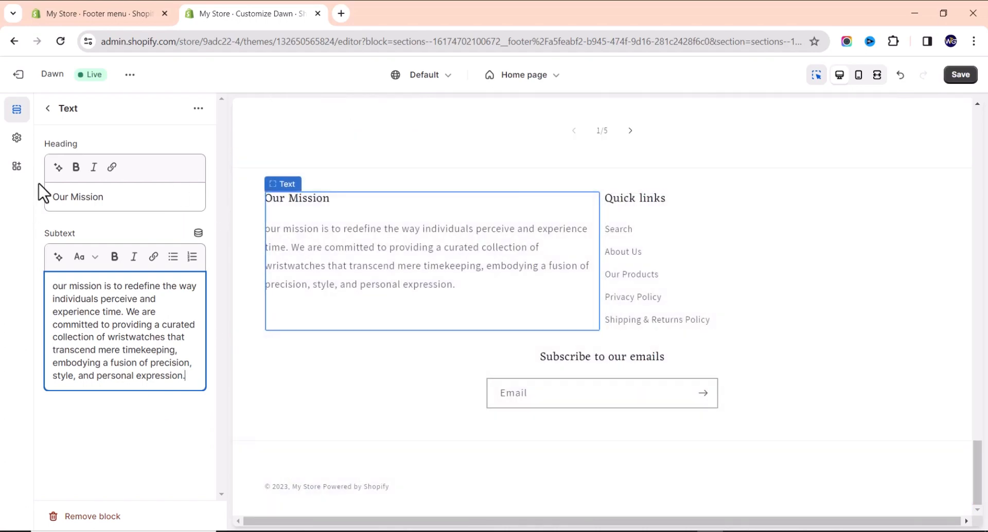
click(48, 109)
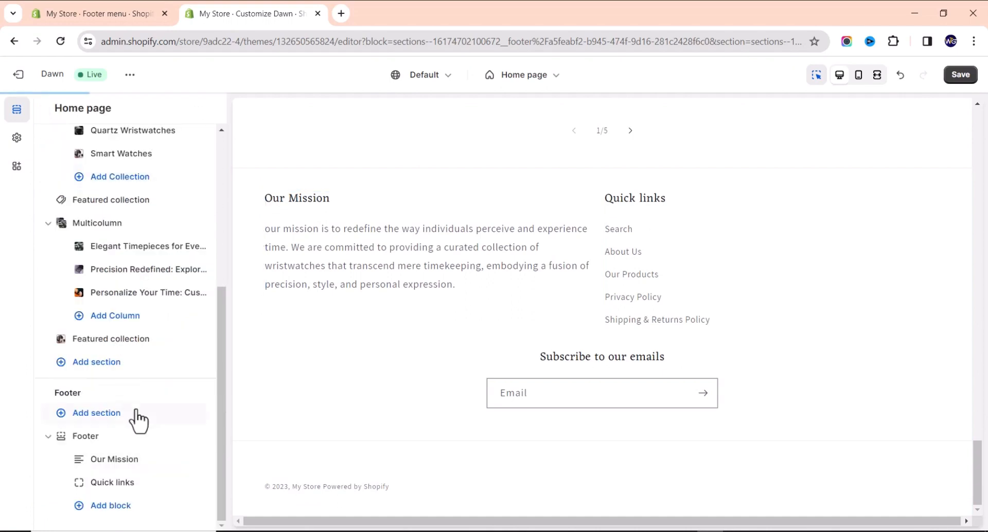
Add an Image block to the footer showing the WTG logo PNG.
click(101, 505)
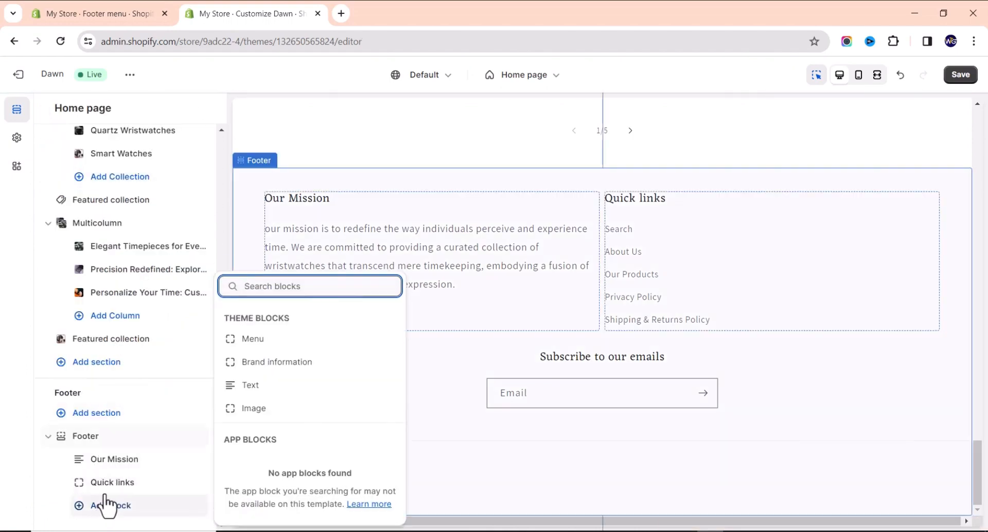
click(254, 411)
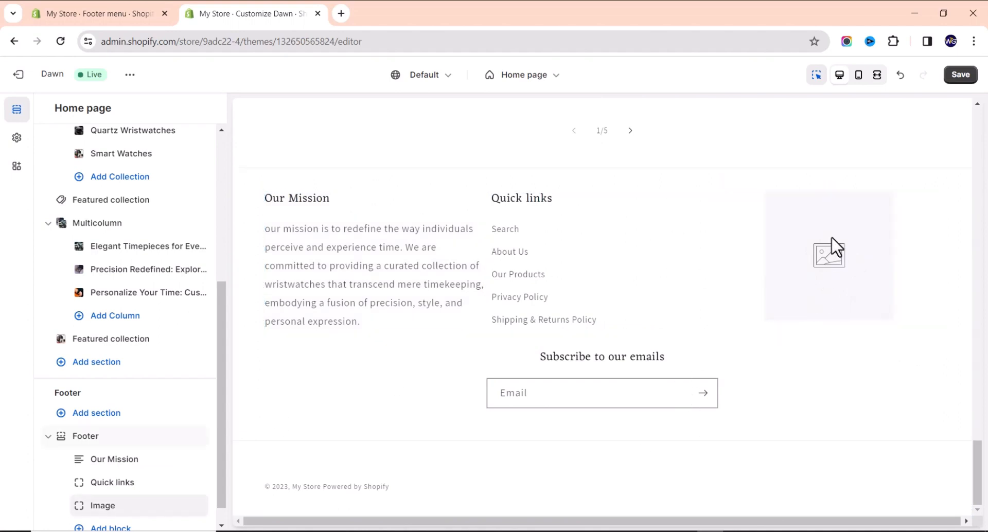
click(824, 265)
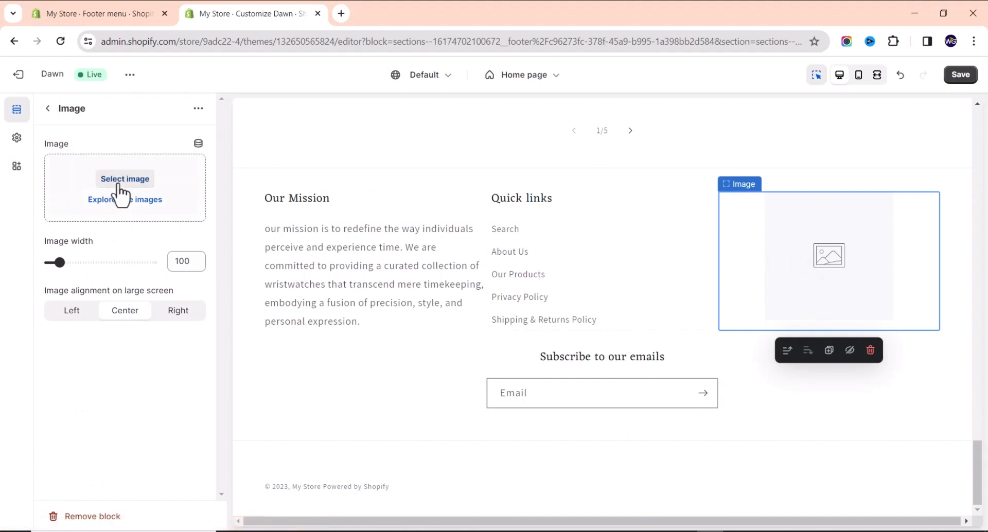
click(123, 180)
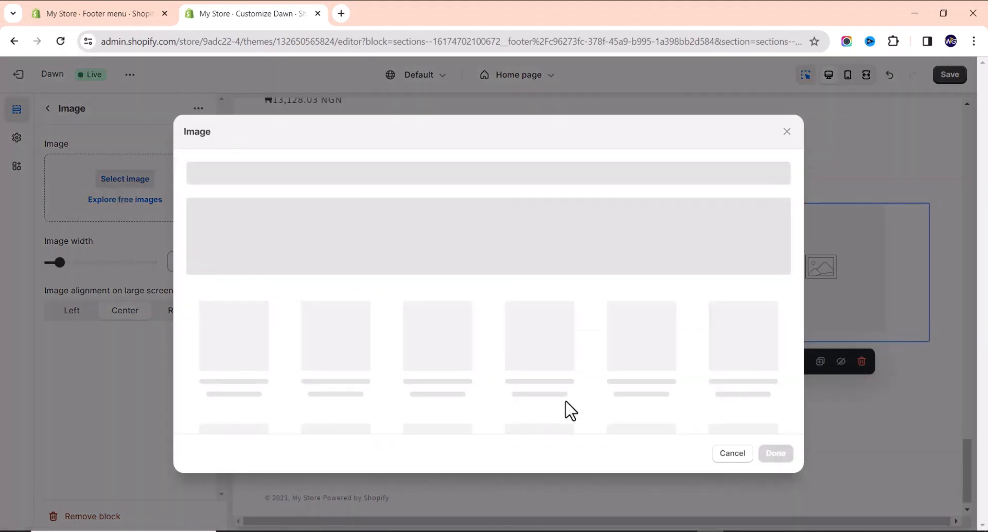
scroll(556, 396, down, 10)
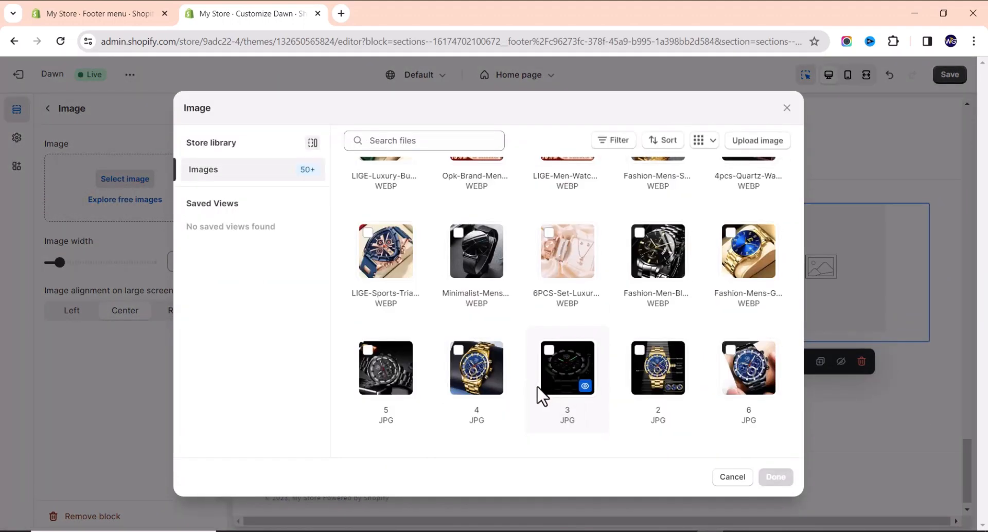
scroll(537, 397, down, 2)
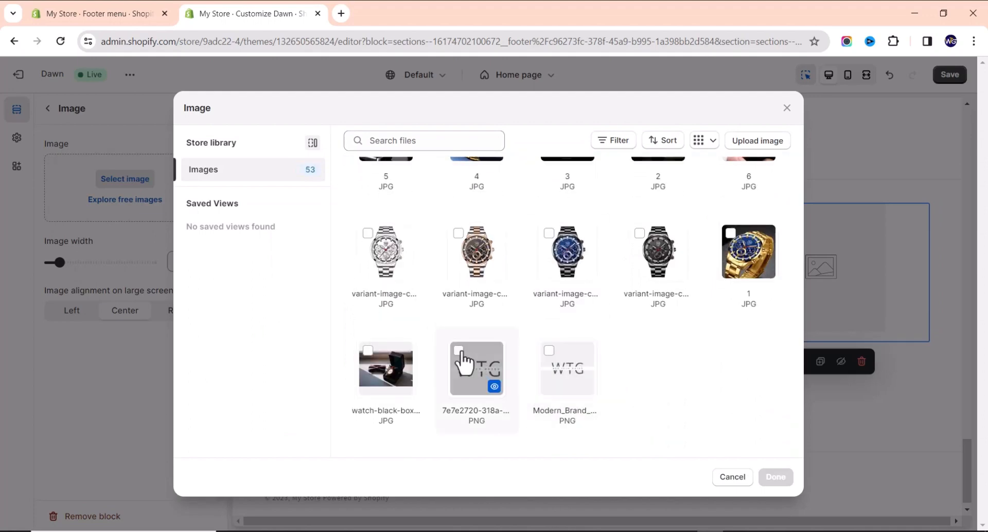
click(775, 477)
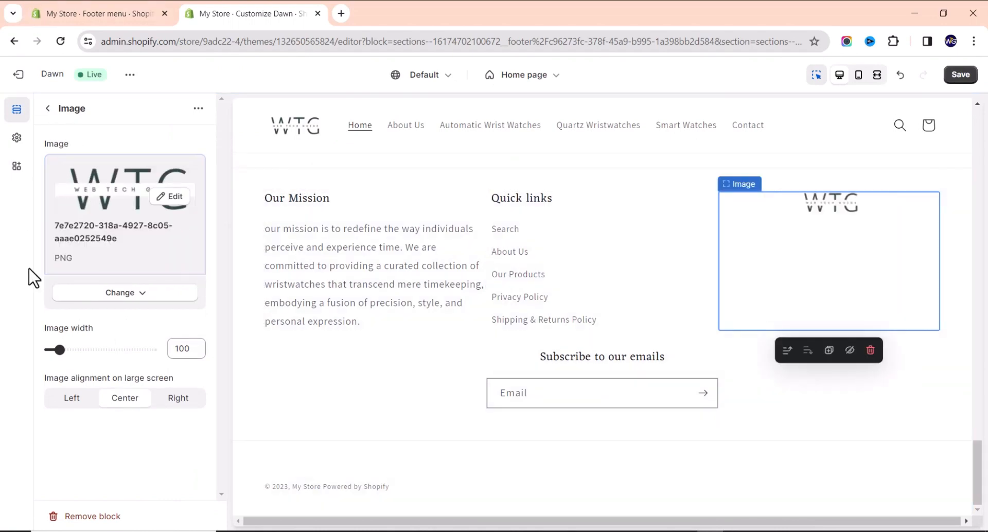
Widen the logo image to 330 and move it to the start of the footer.
drag(59, 350, 106, 361)
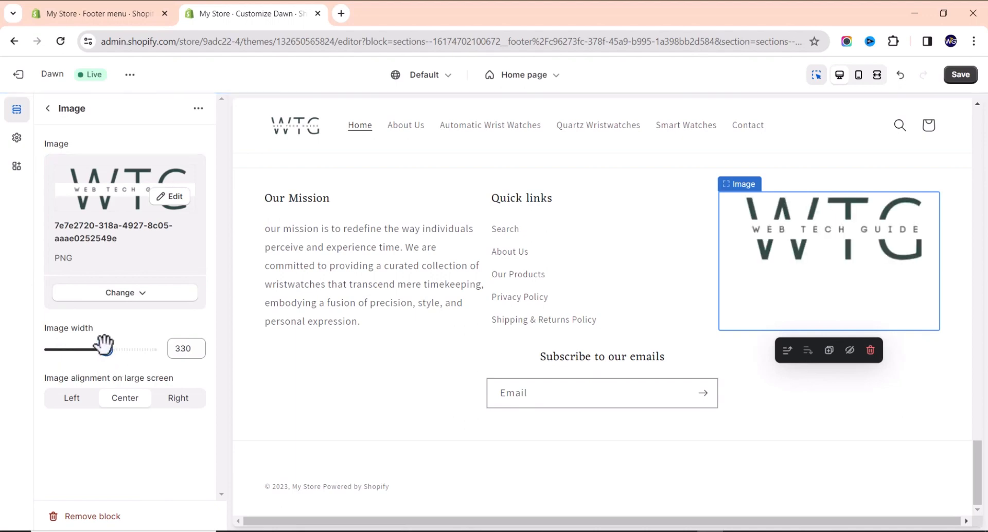
click(47, 109)
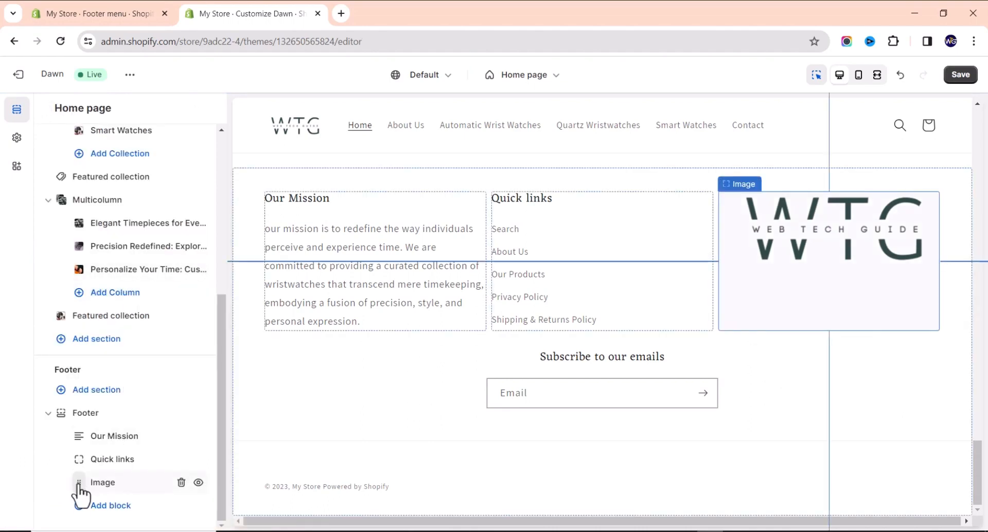
drag(79, 486, 80, 439)
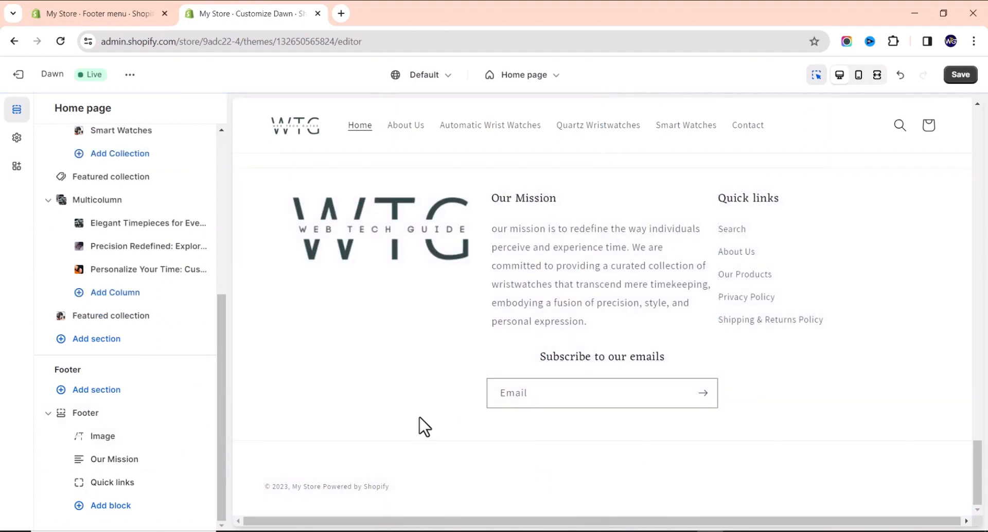
Save the theme changes, then remove the WTG logo Image block from the footer.
click(959, 75)
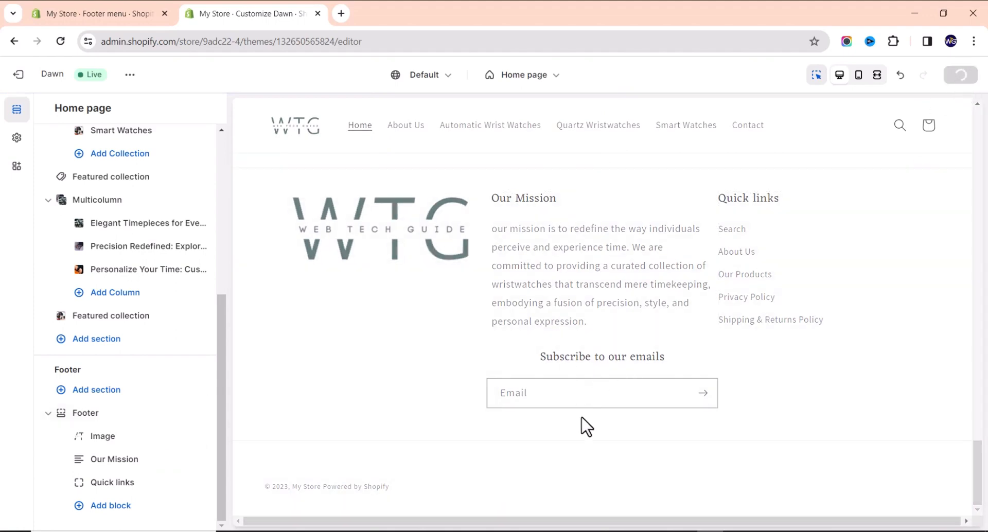
scroll(465, 437, up, 5)
scroll(476, 360, down, 5)
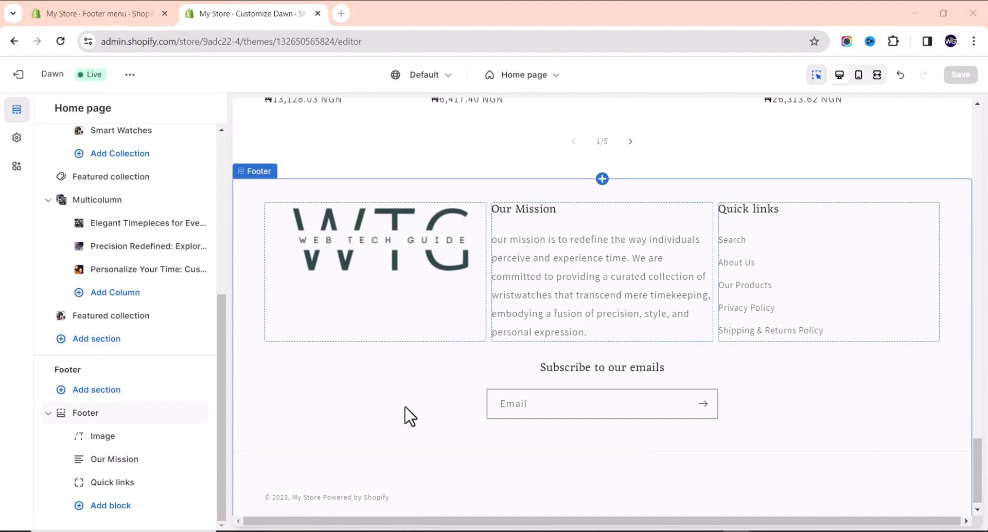
scroll(365, 289, up, 2)
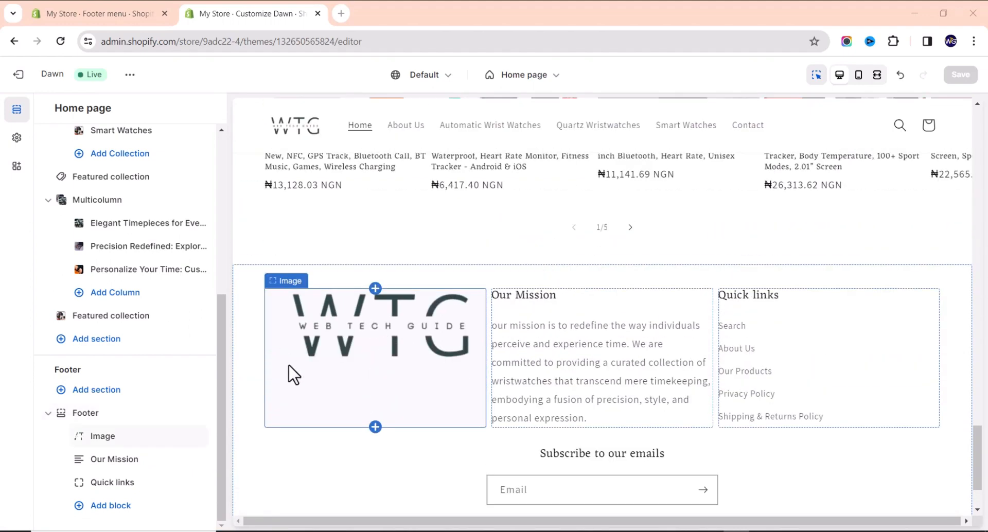
mouse_move(198, 229)
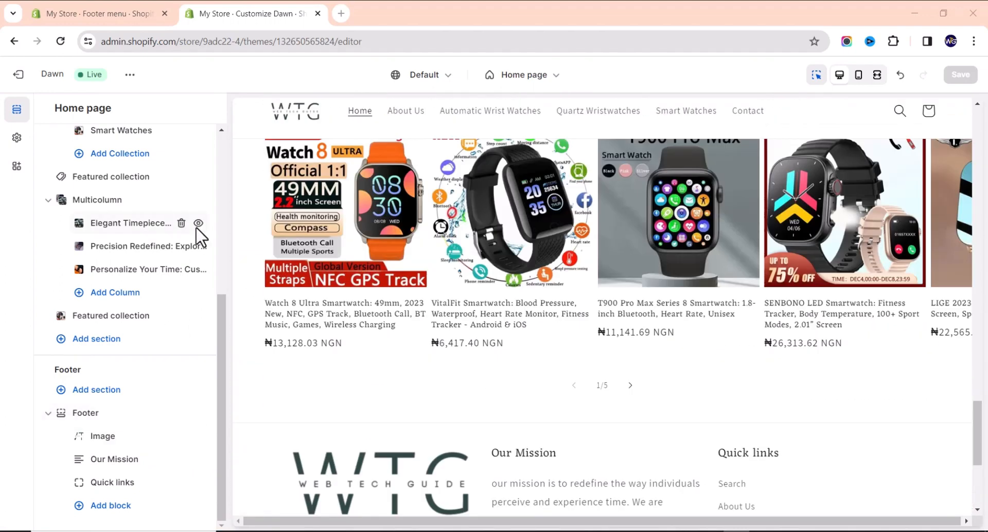
scroll(480, 364, down, 10)
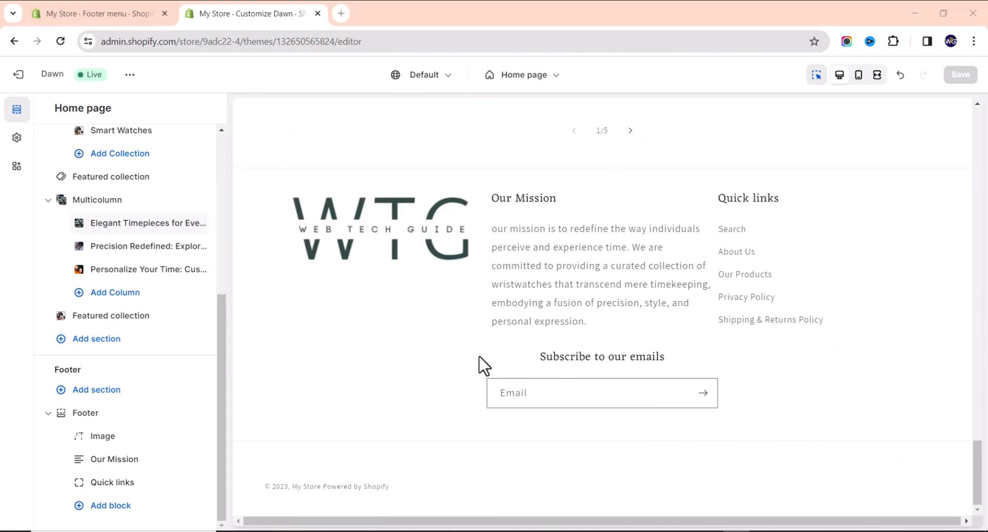
click(383, 239)
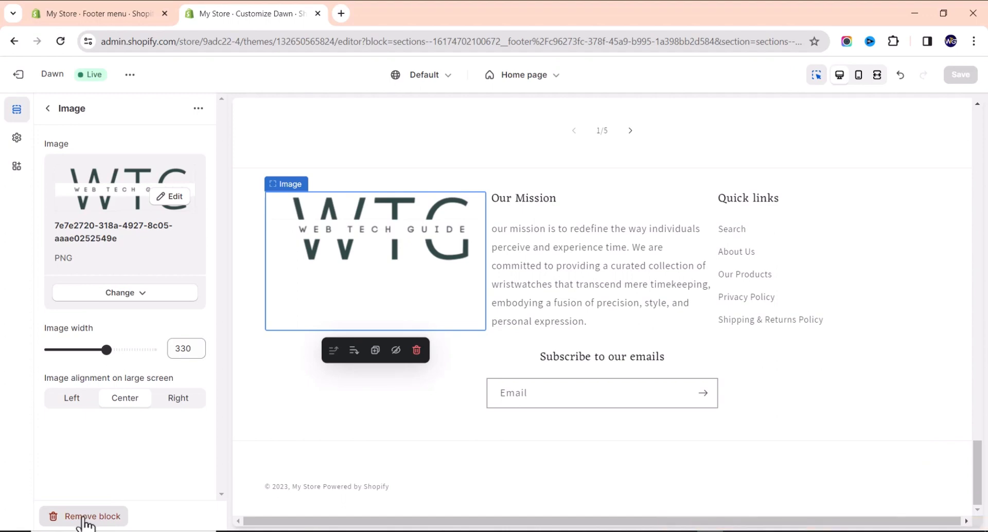
click(82, 518)
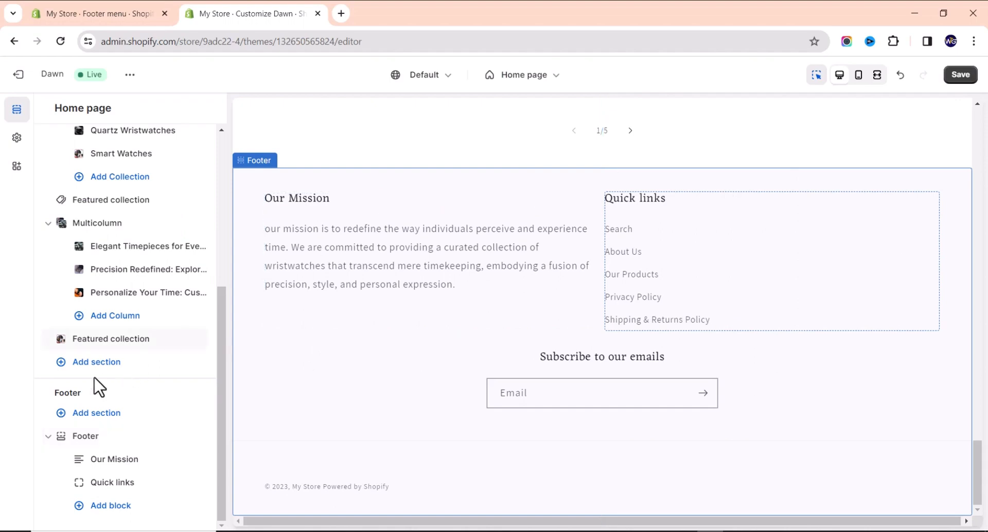
Add a new footer Text block headed 'Contact'.
click(96, 506)
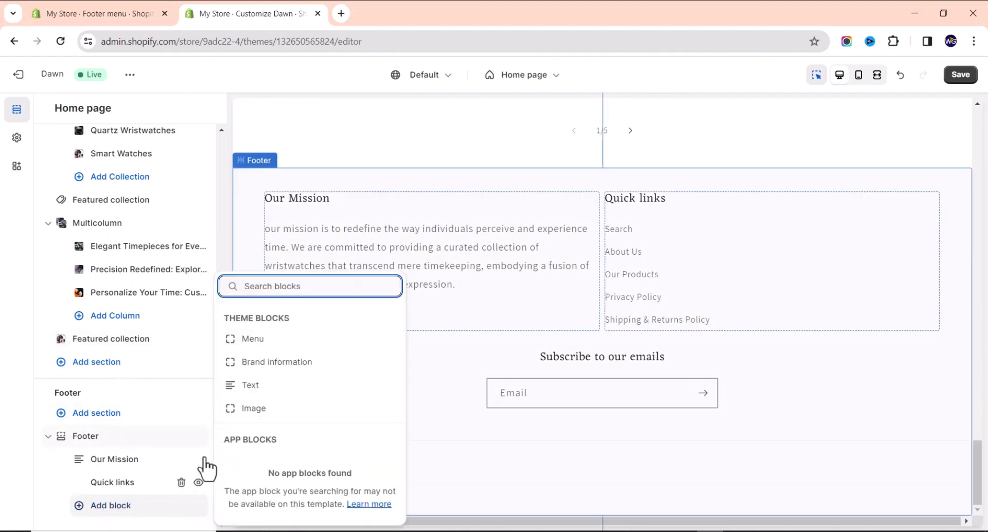
click(264, 387)
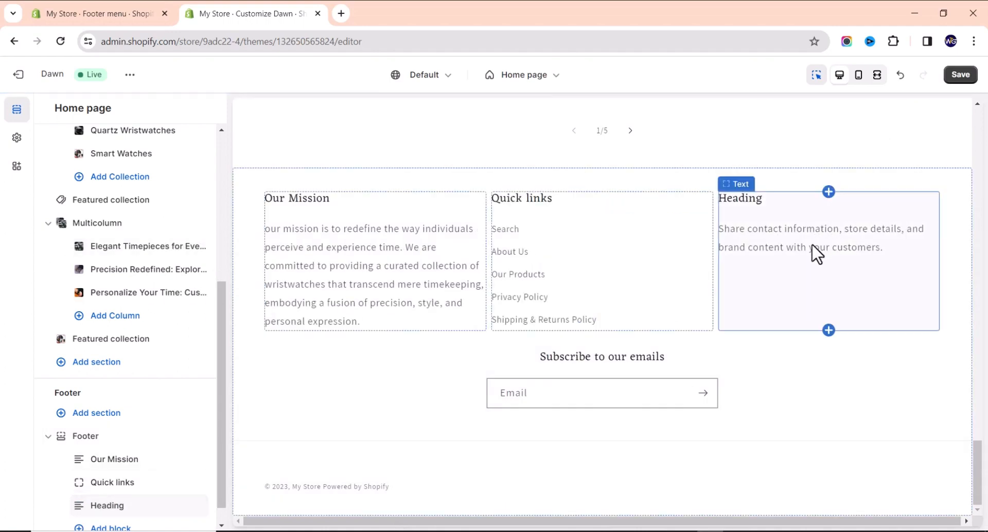
click(775, 247)
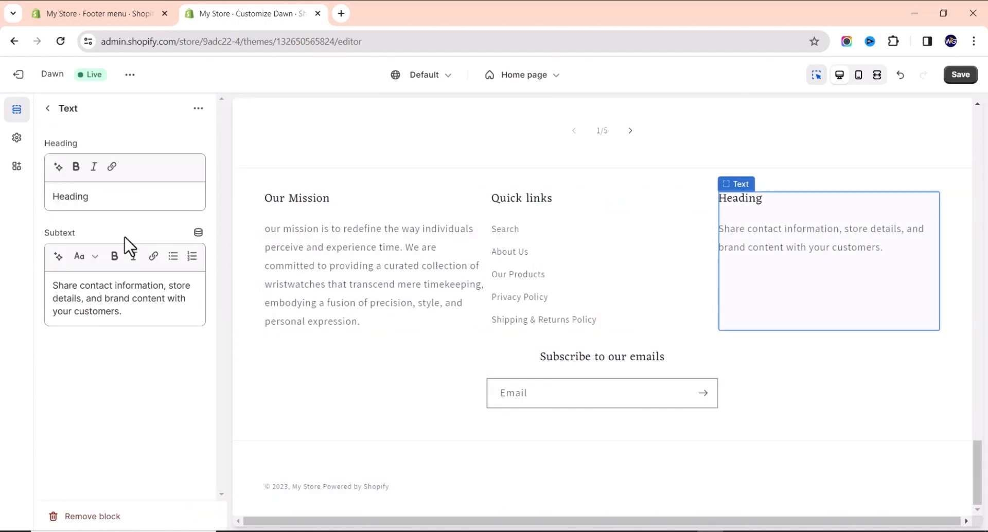
double_click(129, 208)
text(Contact)
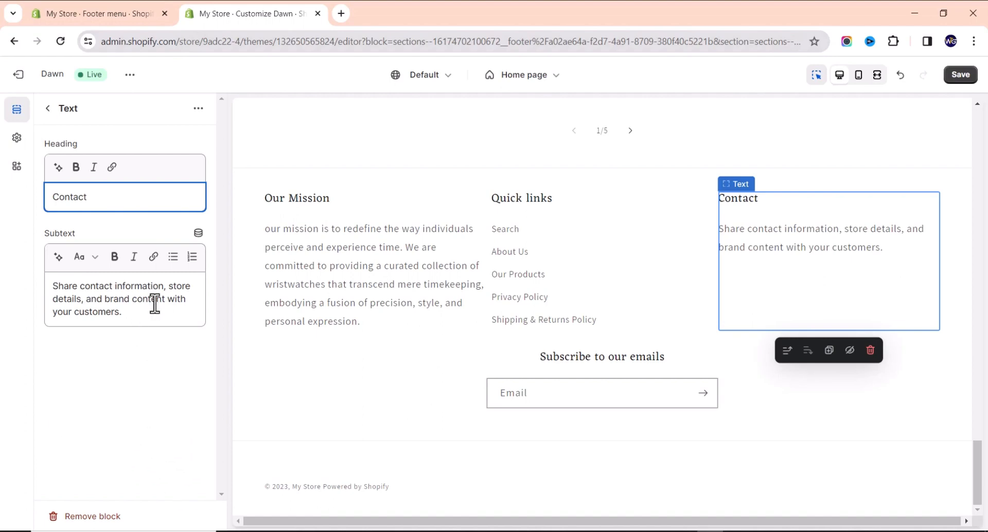
Fill its subtext with e-mail, phone number and store address lines, then save.
drag(154, 304, 13, 271)
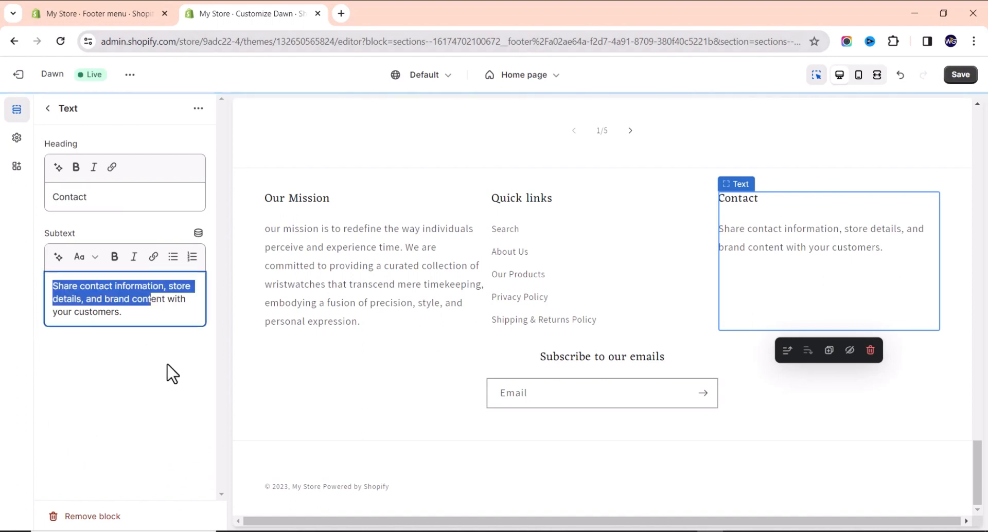
drag(172, 374, 213, 333)
text(info@website.com)
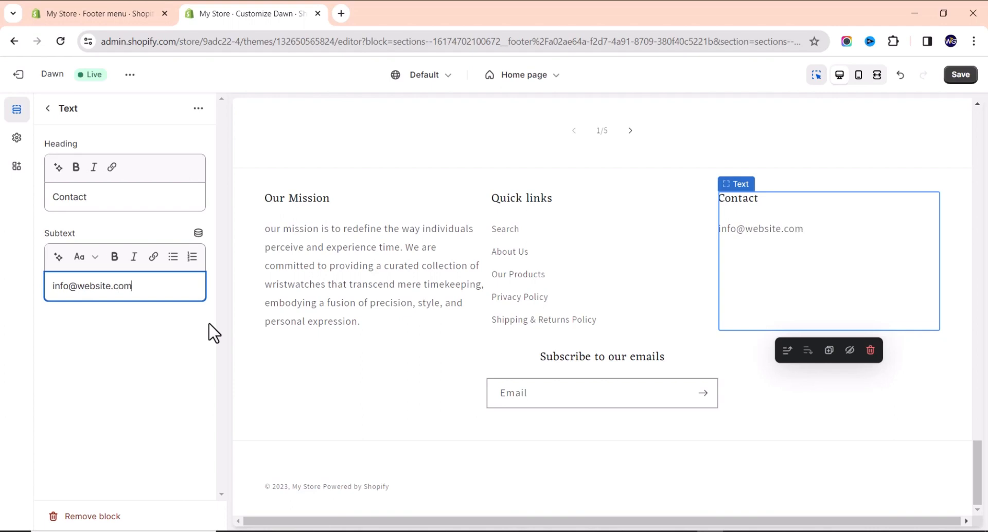
key(Return)
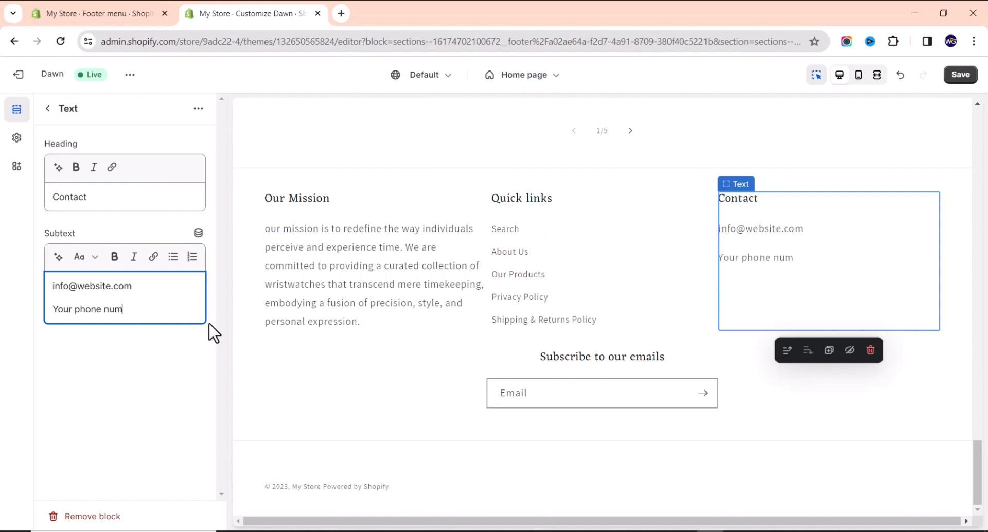
key(Return)
text(Store Address)
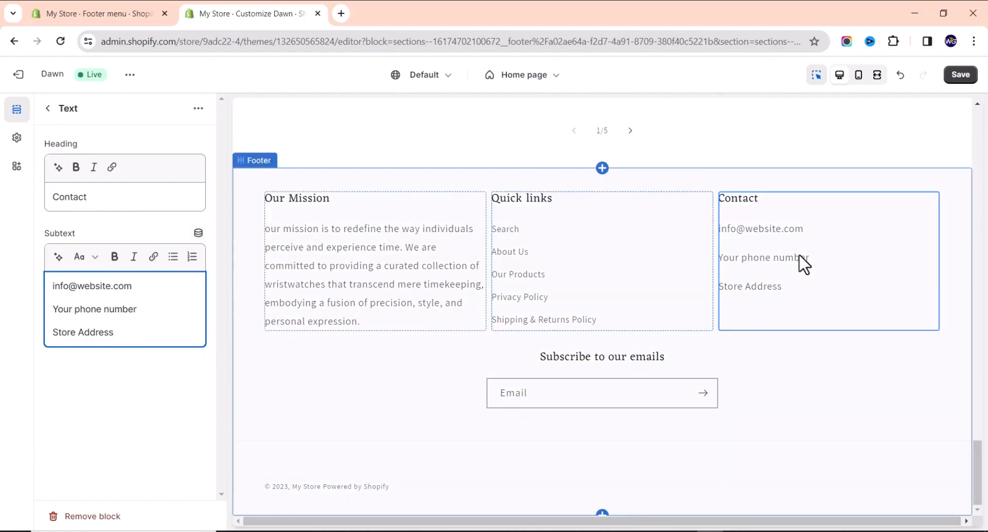
click(960, 77)
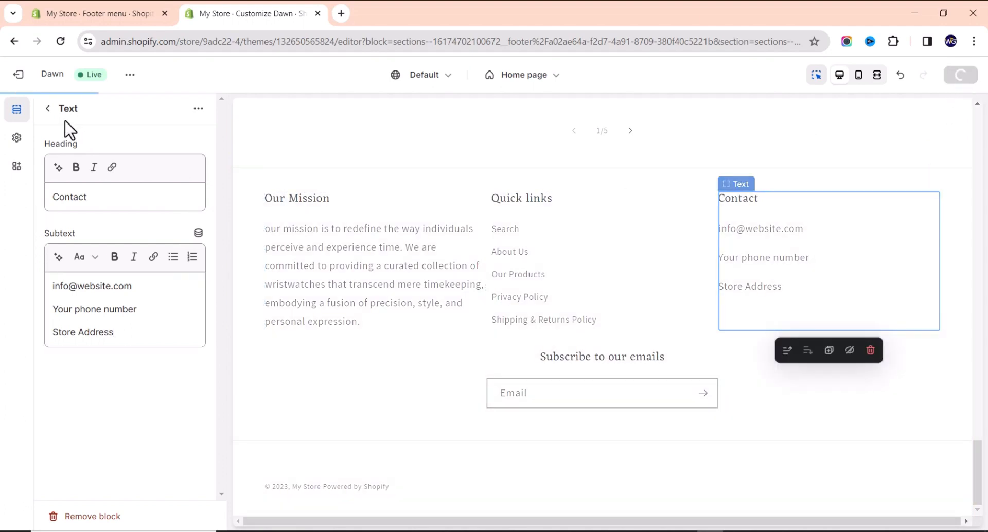
click(47, 109)
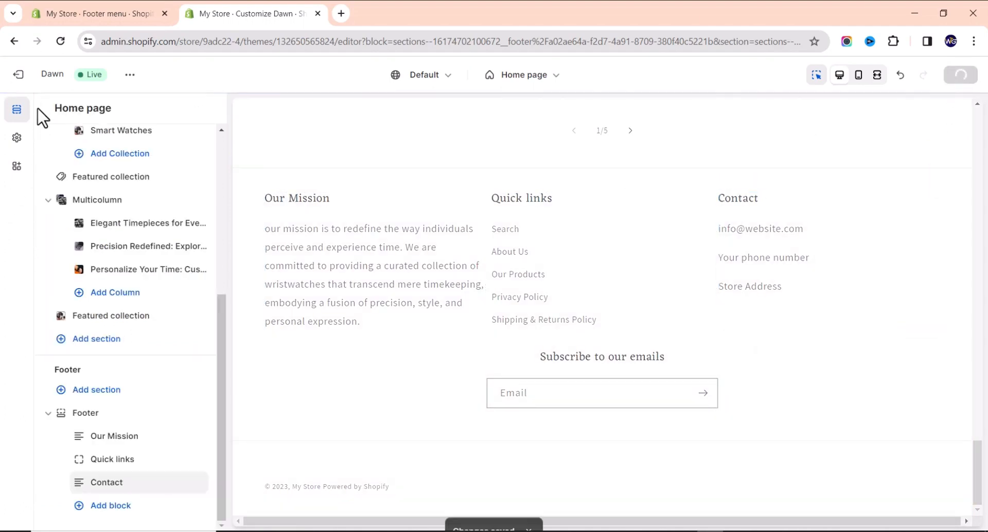
Tick Show policy links in the Footer section settings and save the theme.
click(102, 417)
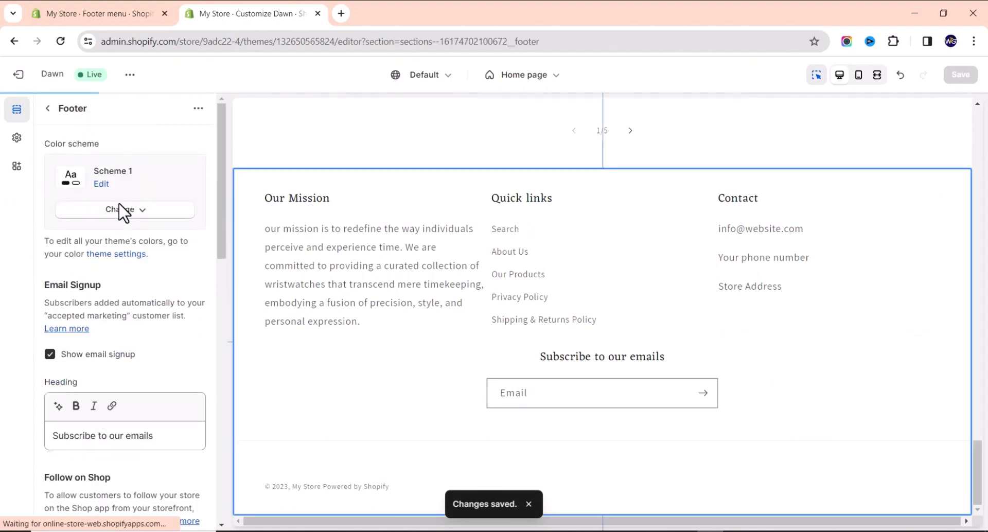
scroll(87, 290, down, 2)
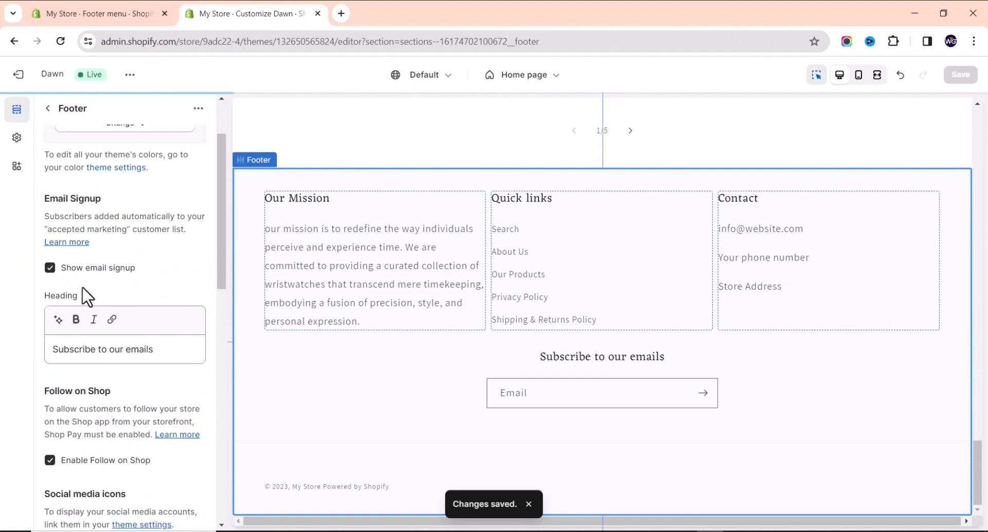
scroll(85, 296, down, 2)
scroll(67, 319, down, 2)
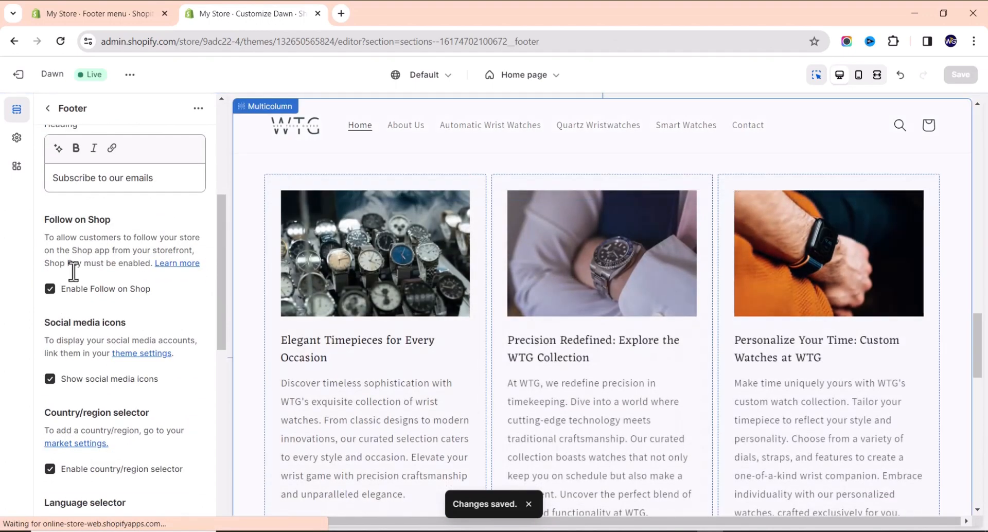
scroll(70, 299, down, 8)
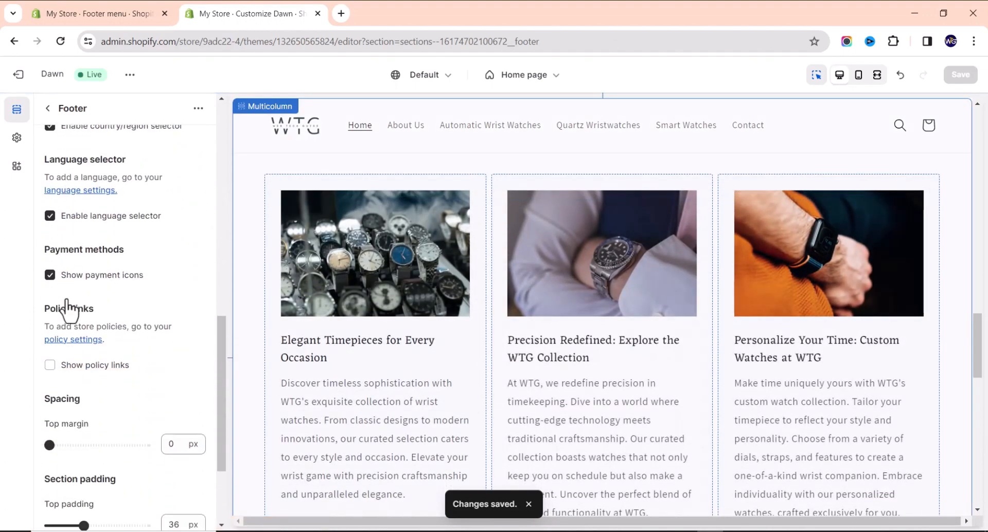
scroll(70, 301, down, 1)
scroll(71, 300, down, 1)
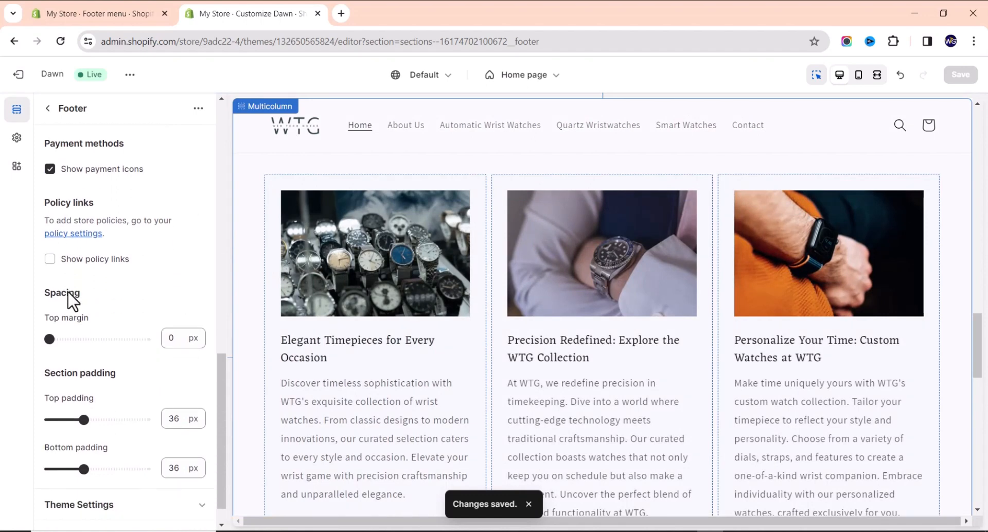
scroll(67, 293, down, 1)
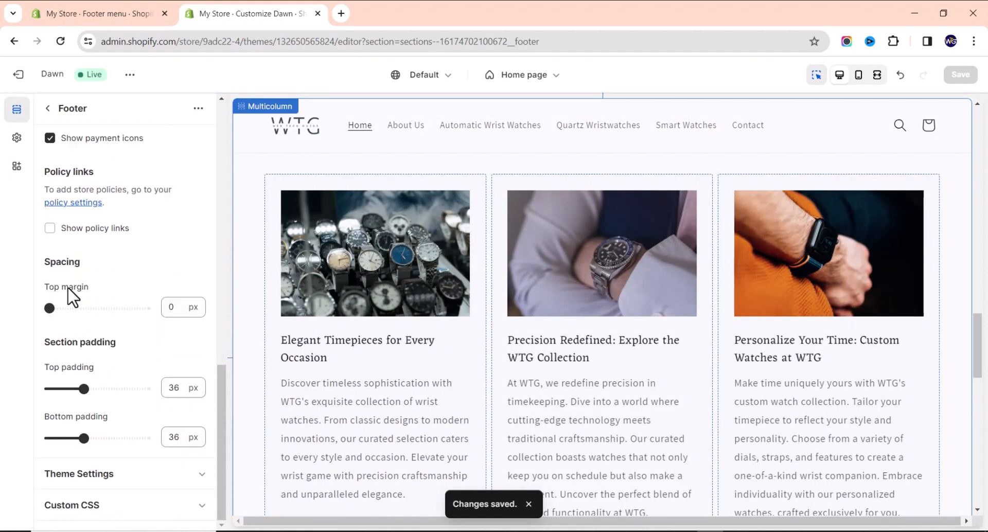
click(50, 228)
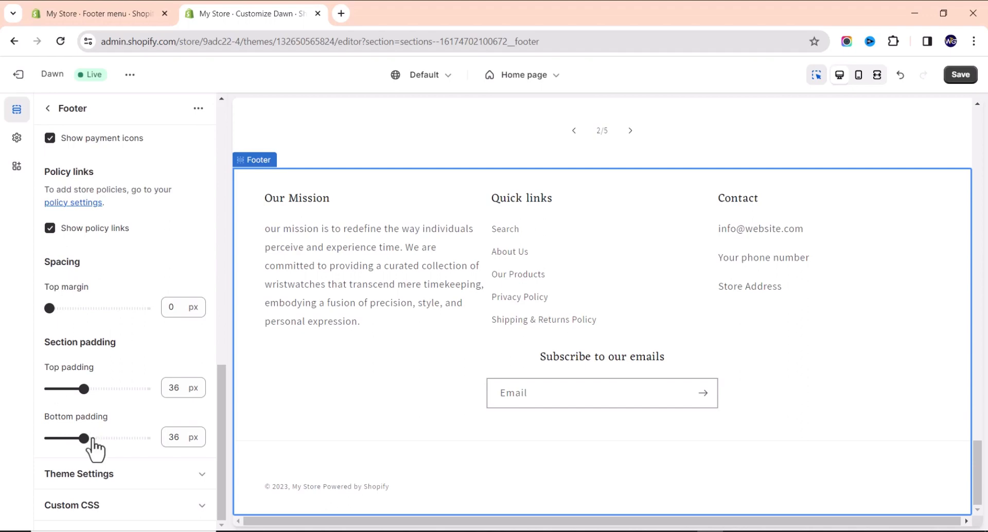
scroll(103, 412, up, 10)
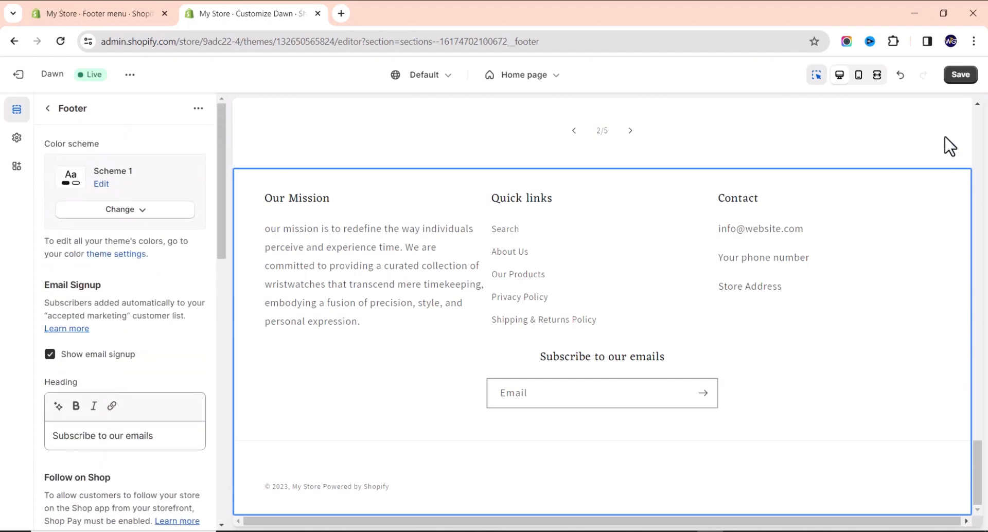
click(962, 78)
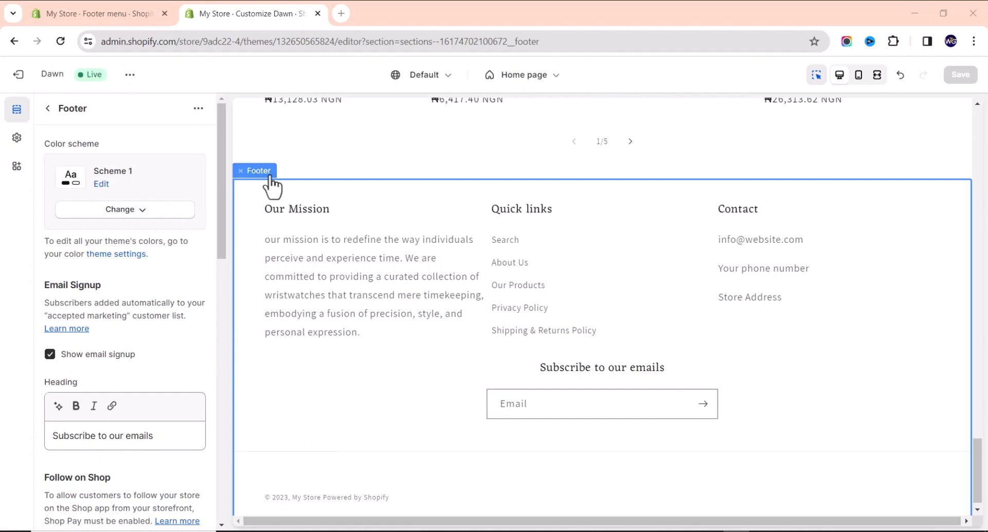
View the live store in a new tab and page through the featured collection's watches.
click(130, 77)
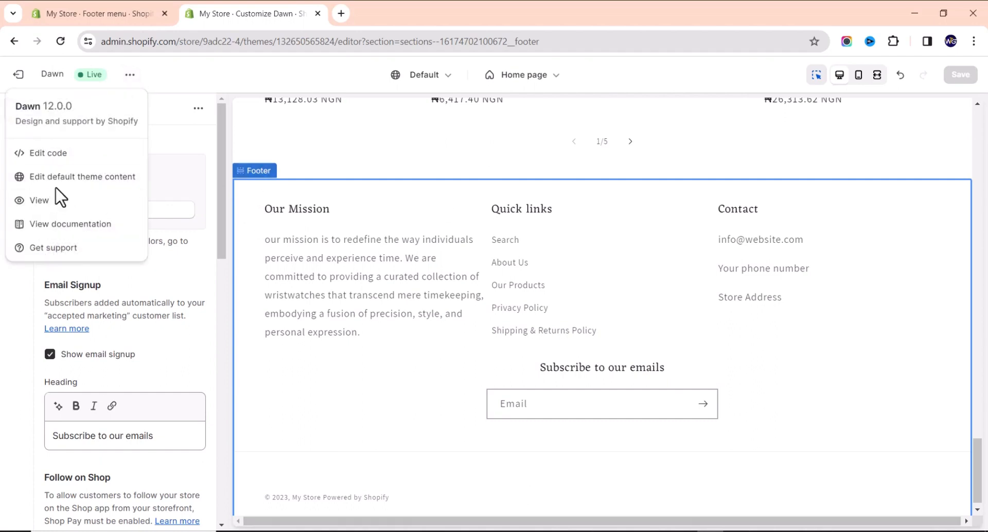
click(54, 211)
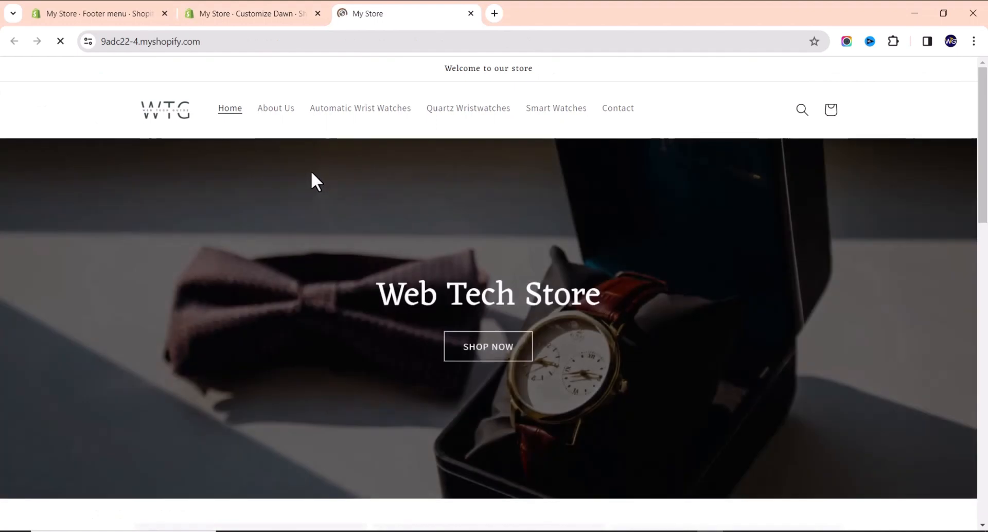
scroll(311, 172, down, 5)
scroll(311, 175, down, 15)
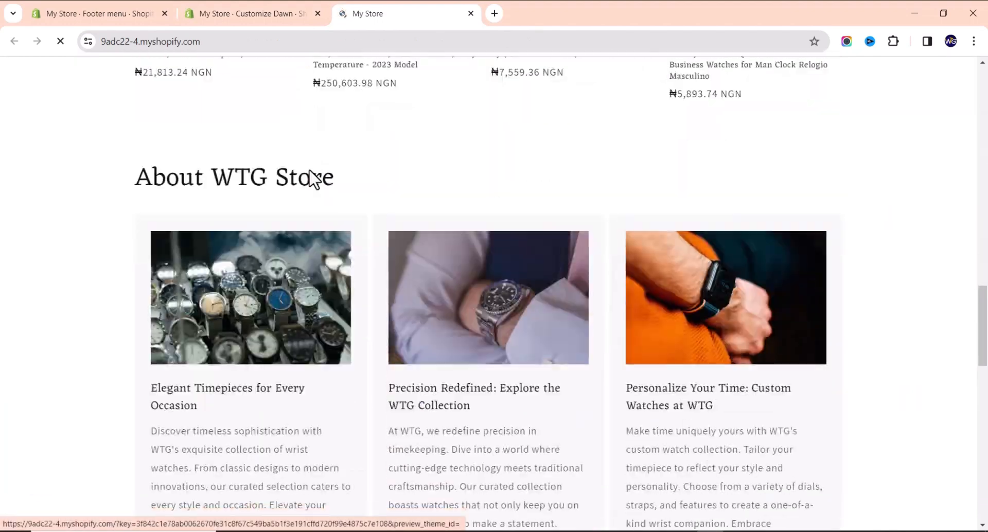
scroll(317, 173, up, 8)
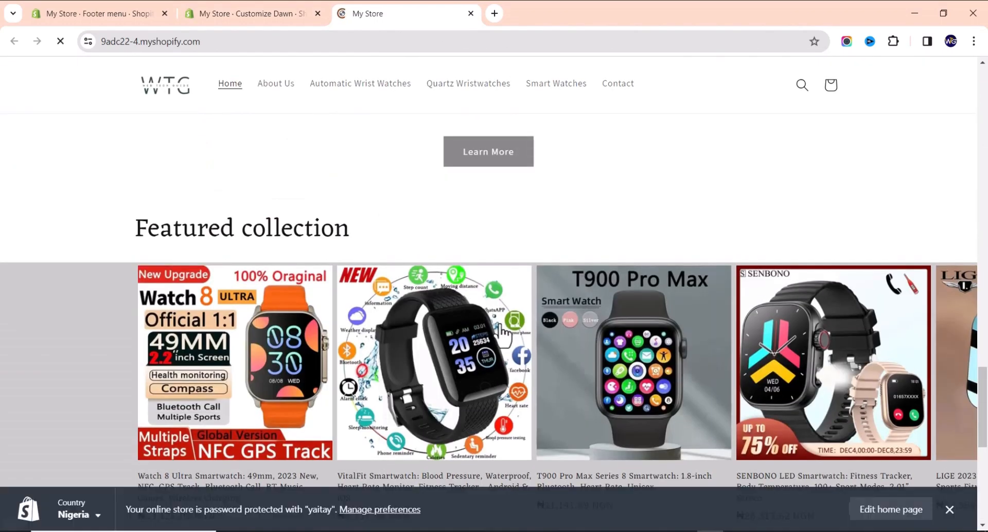
drag(604, 379, 331, 316)
scroll(501, 348, down, 3)
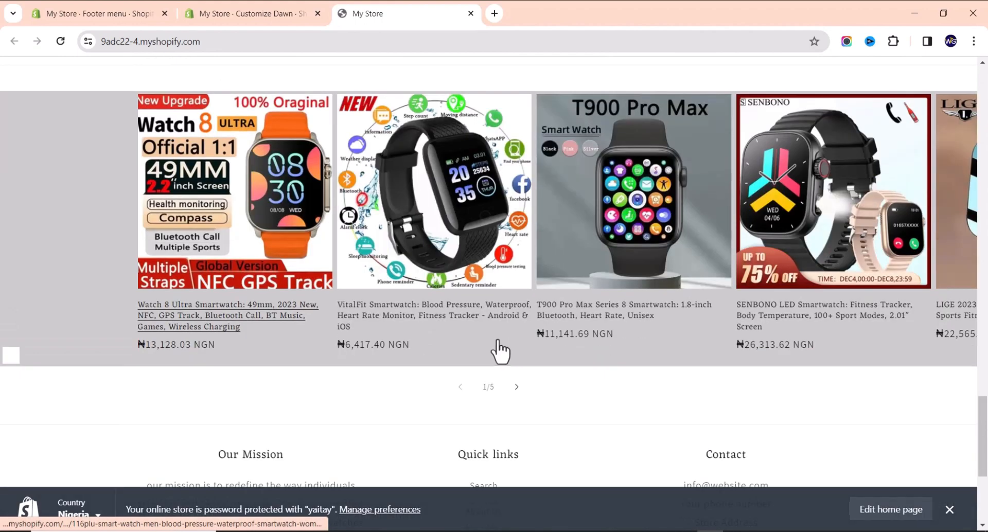
click(519, 387)
click(519, 387)
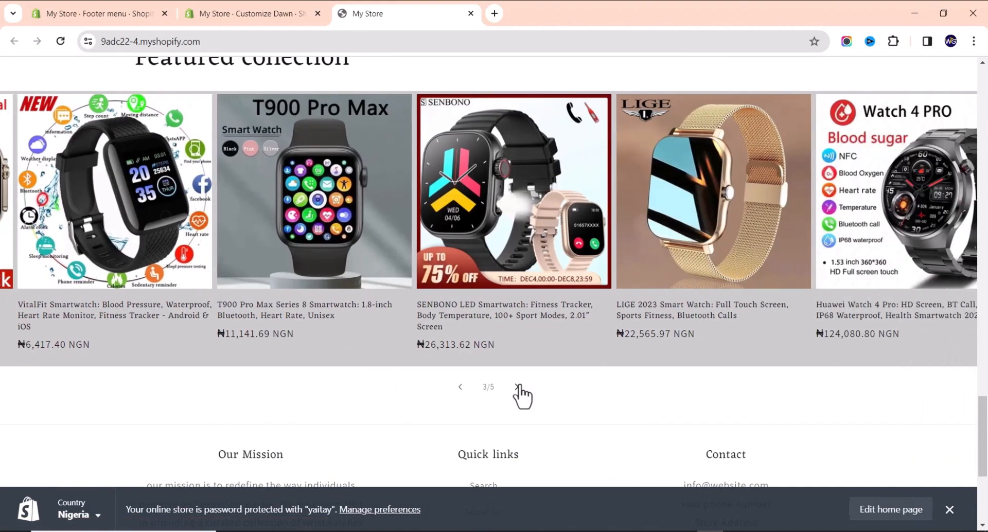
click(518, 387)
click(518, 387)
Scroll through the storefront home page, then return to the admin's Footer menu tab.
scroll(519, 353, down, 4)
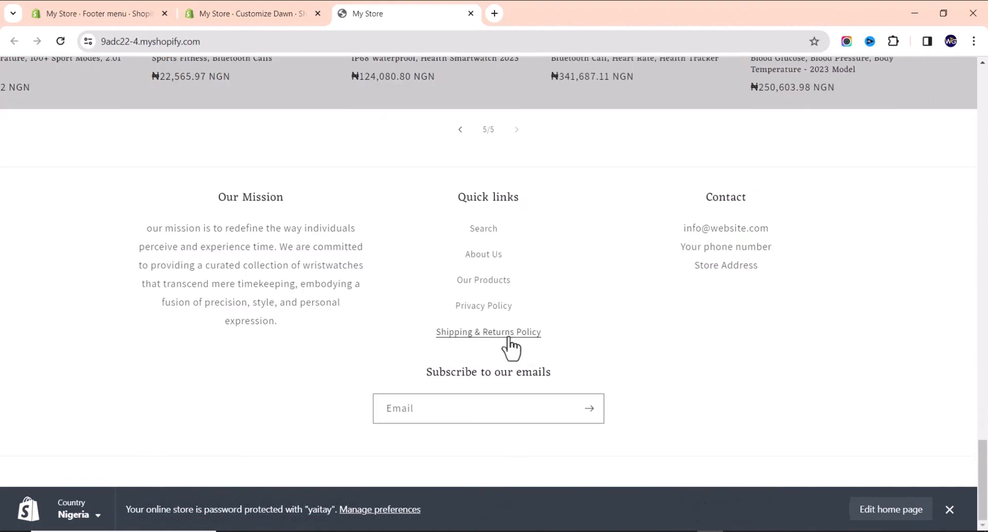
scroll(507, 336, up, 15)
scroll(497, 301, up, 20)
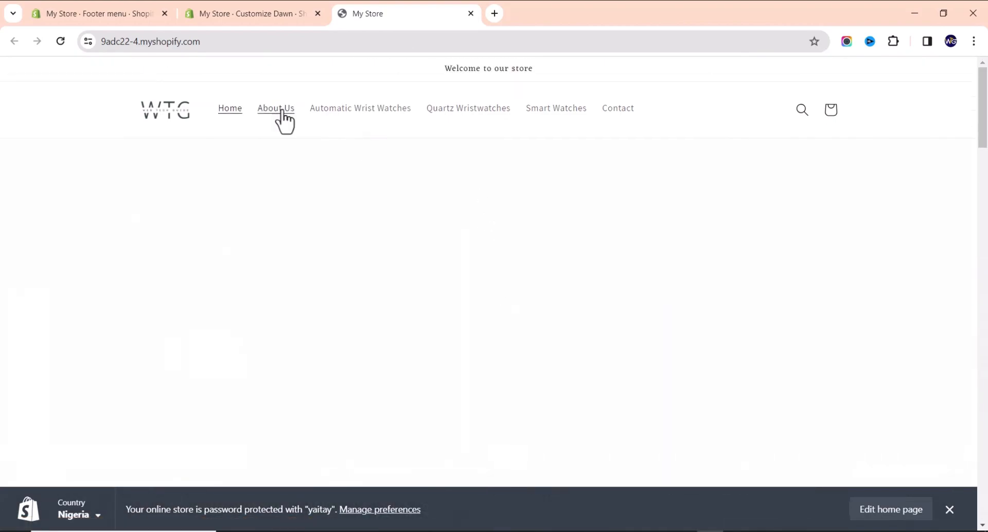
scroll(363, 295, down, 1)
scroll(271, 269, down, 15)
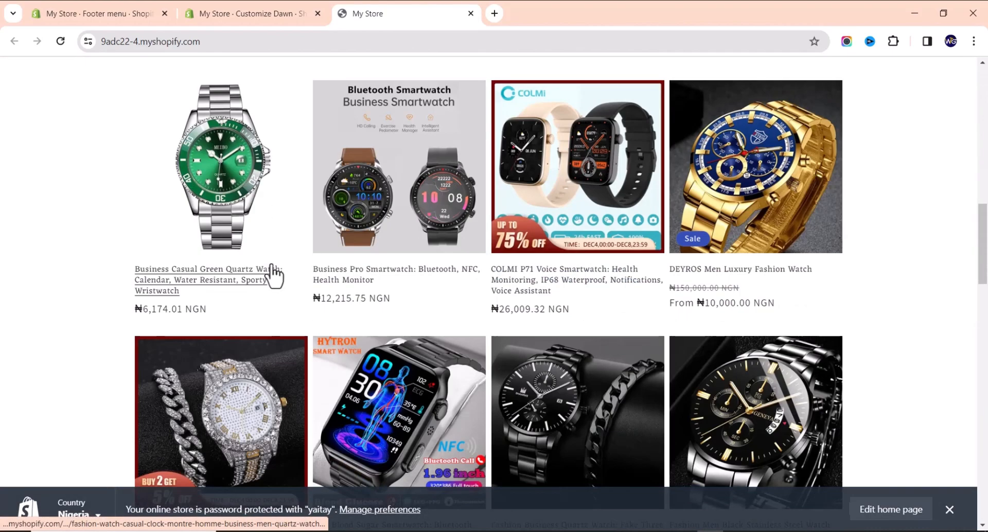
scroll(274, 272, down, 8)
scroll(273, 276, up, 10)
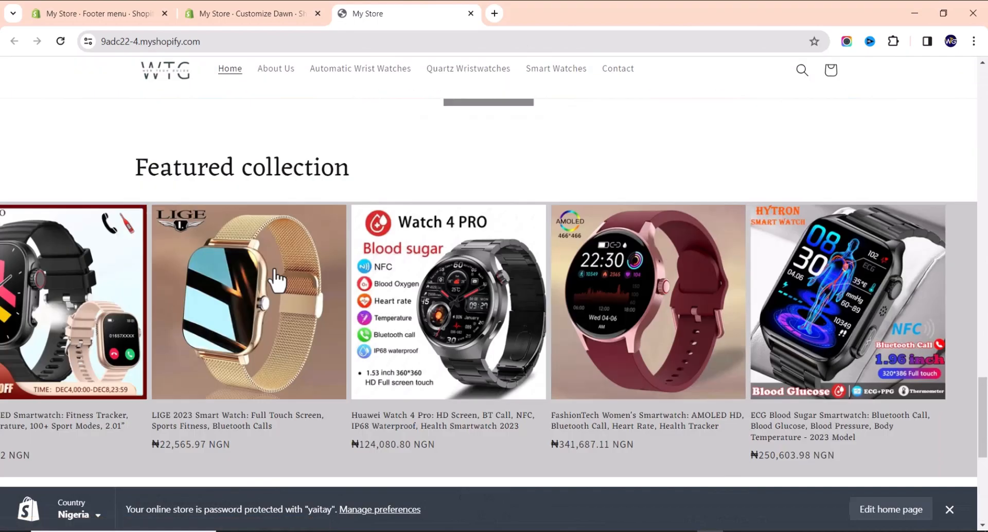
scroll(278, 275, down, 7)
scroll(270, 267, down, 1)
scroll(286, 267, up, 10)
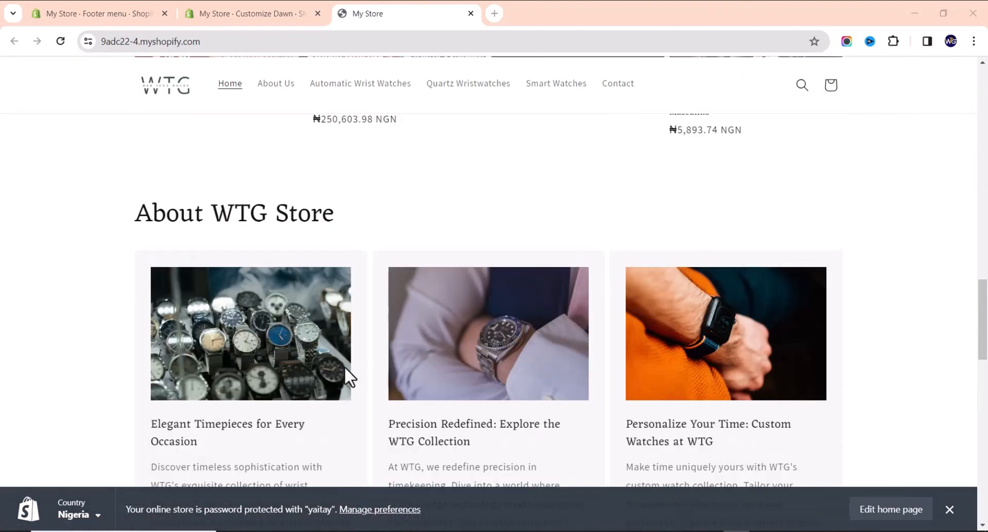
scroll(377, 271, up, 10)
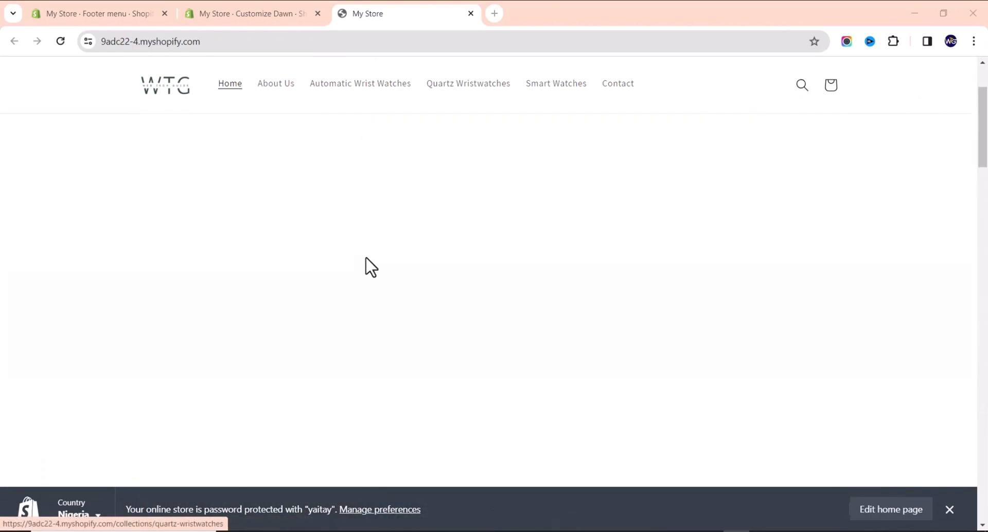
scroll(404, 237, down, 10)
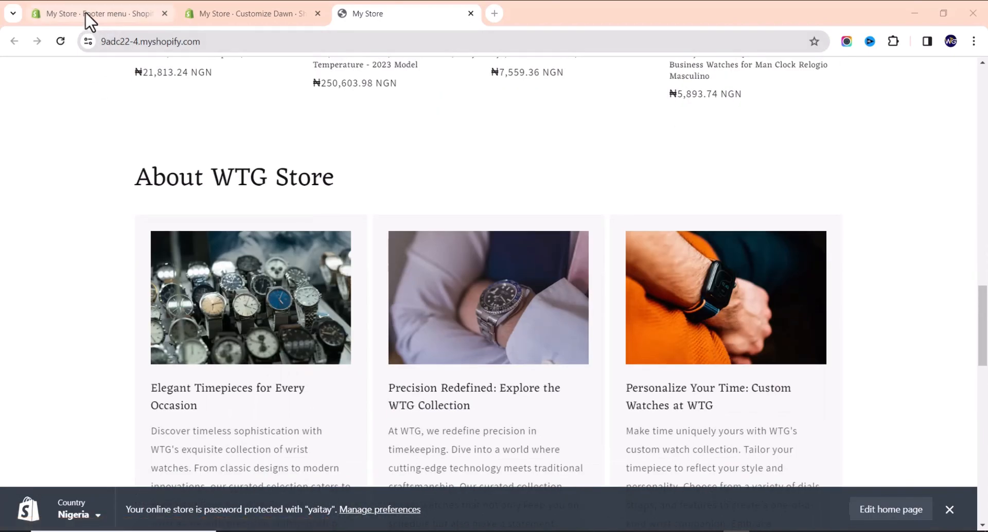
click(85, 12)
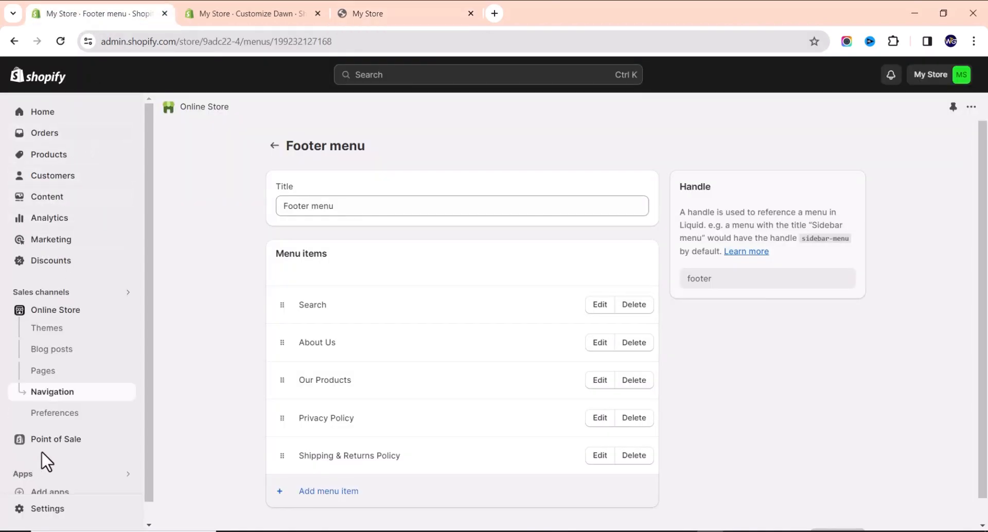
In Settings > Profile, change the Store name from 'My Store' to 'WTG Store' and save.
scroll(56, 411, down, 1)
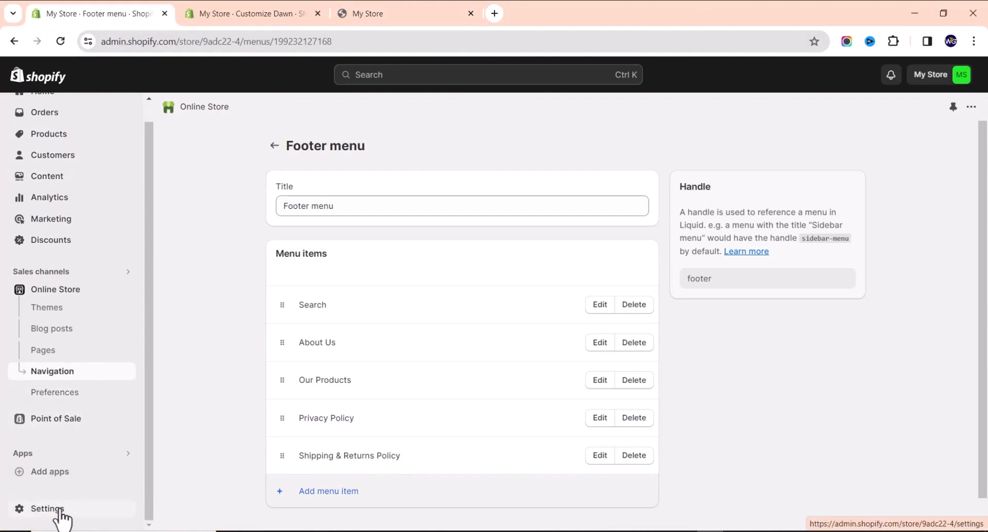
click(44, 515)
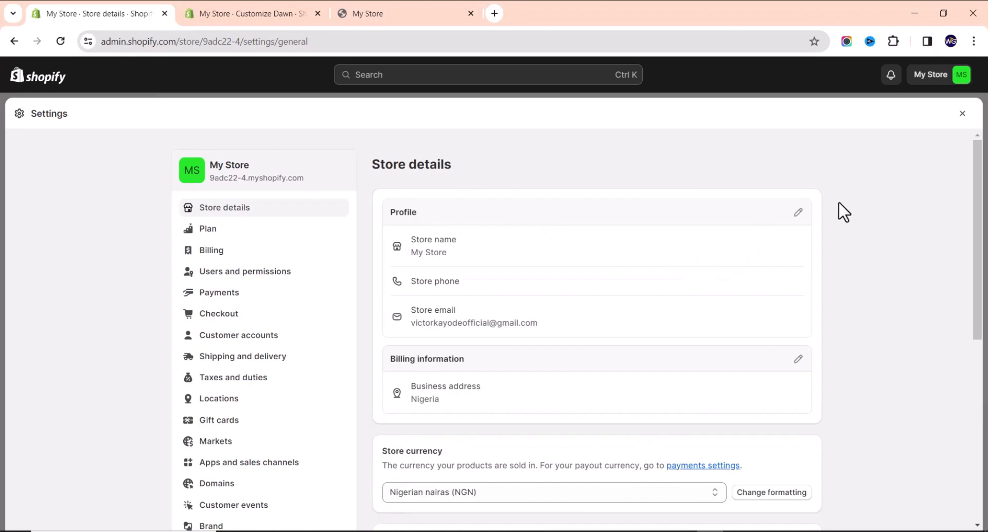
click(799, 213)
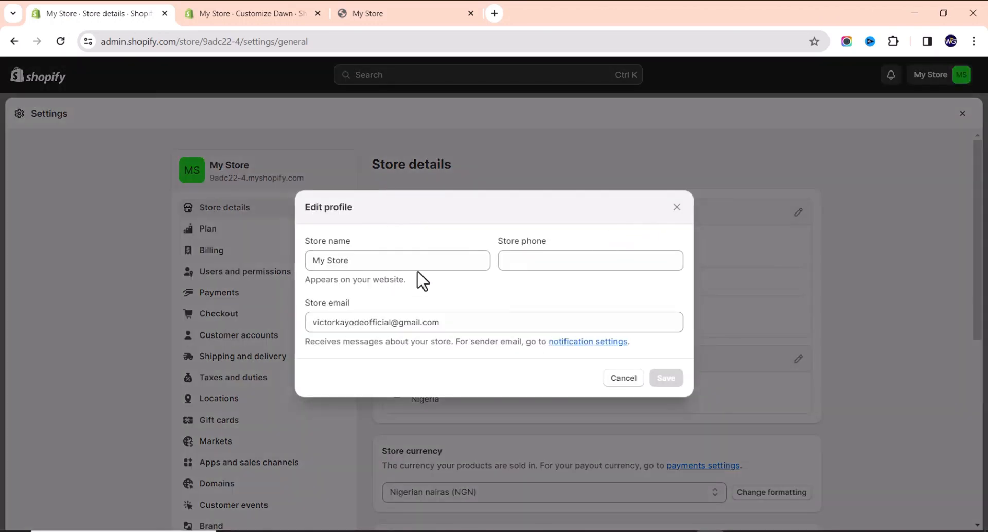
drag(410, 261, 305, 277)
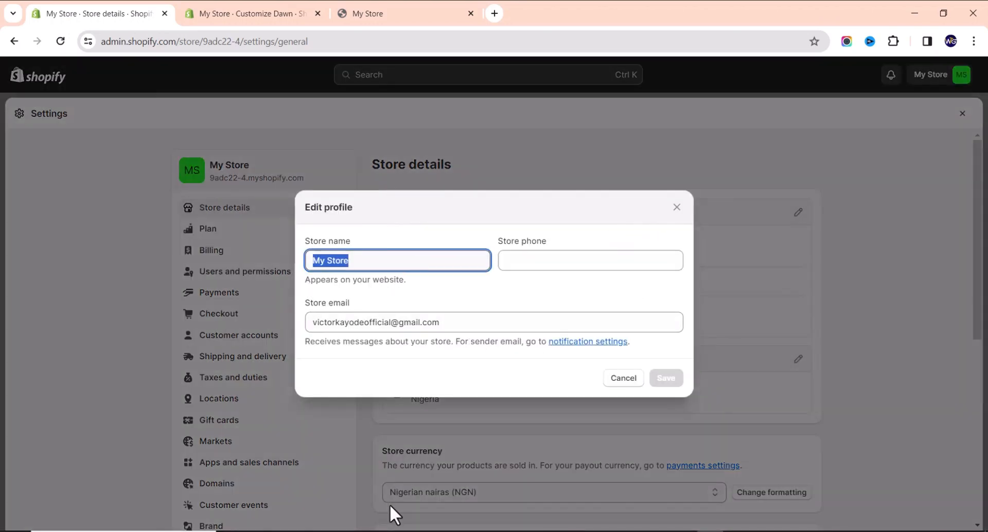
text(WTG)
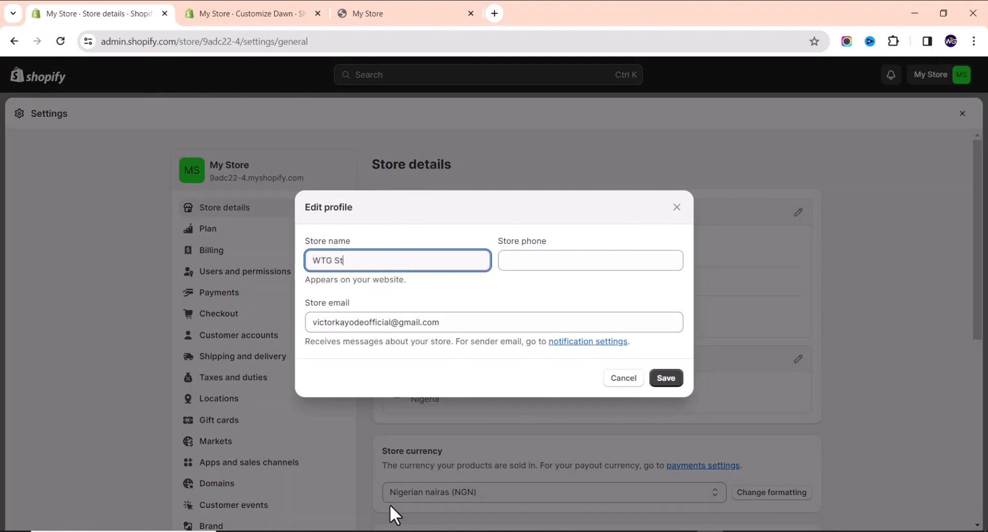
click(671, 381)
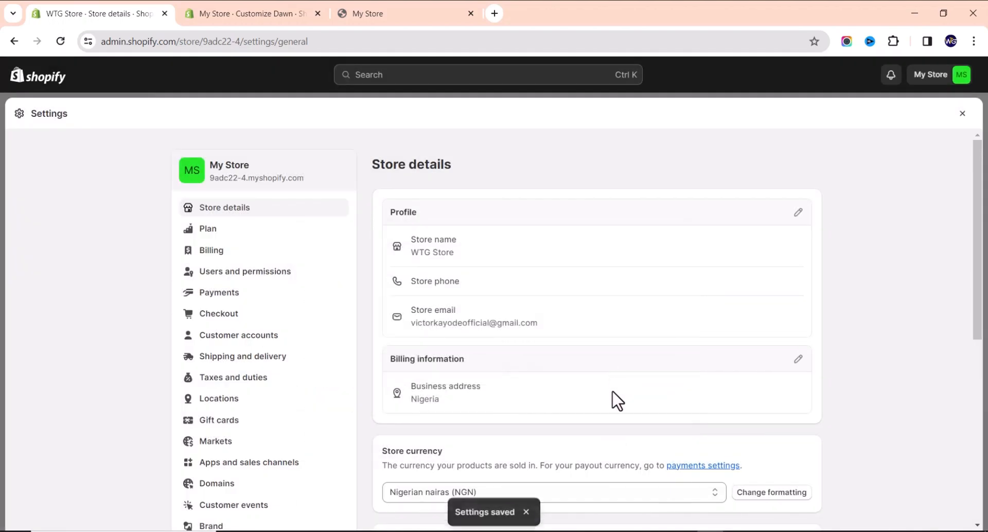
scroll(592, 391, down, 4)
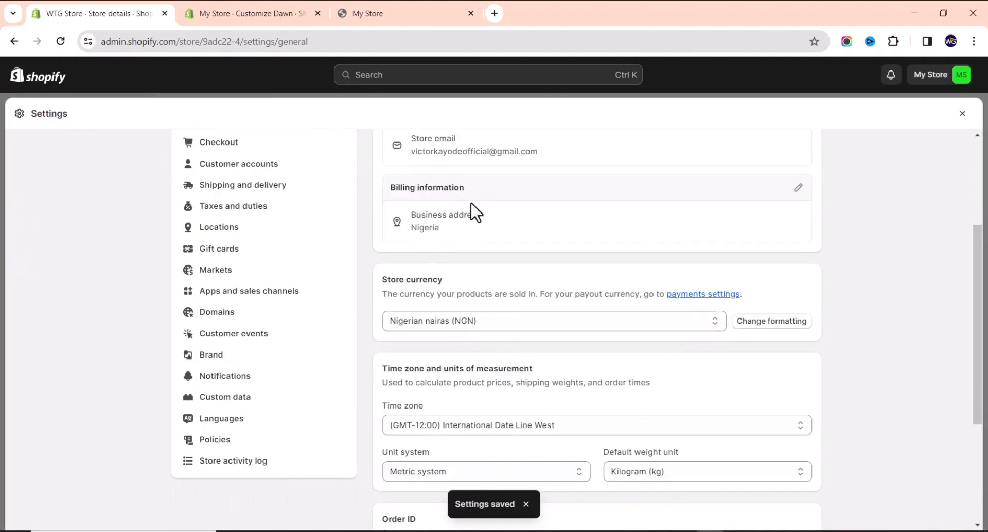
scroll(438, 216, down, 3)
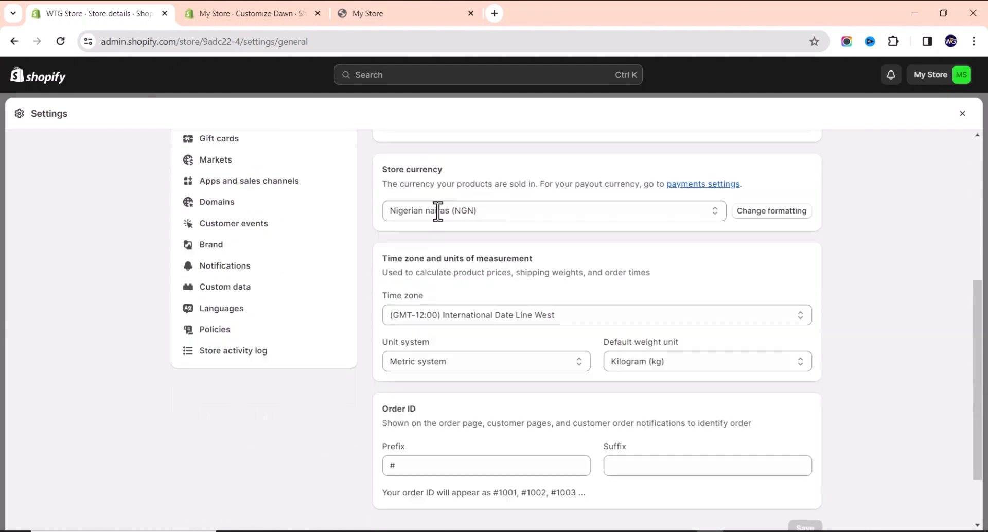
scroll(438, 211, up, 1)
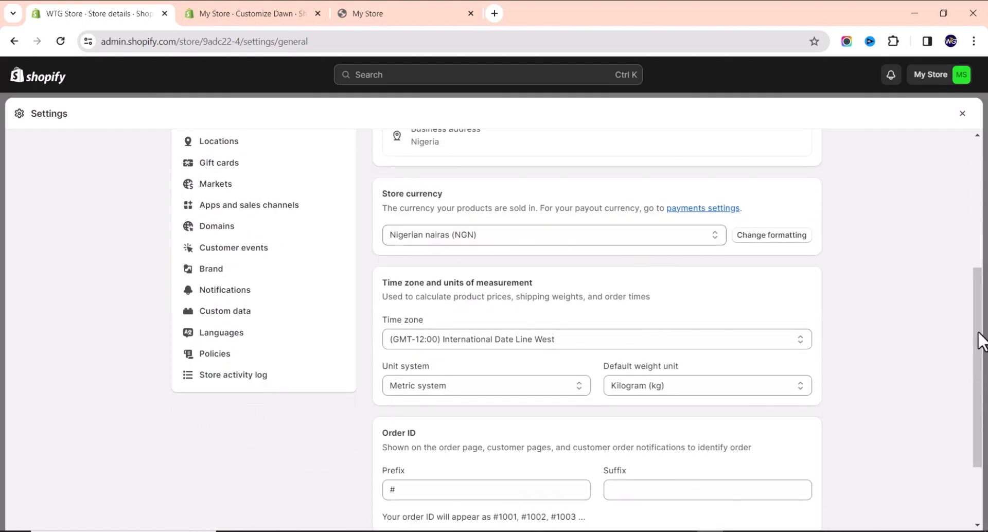
drag(978, 332, 968, 322)
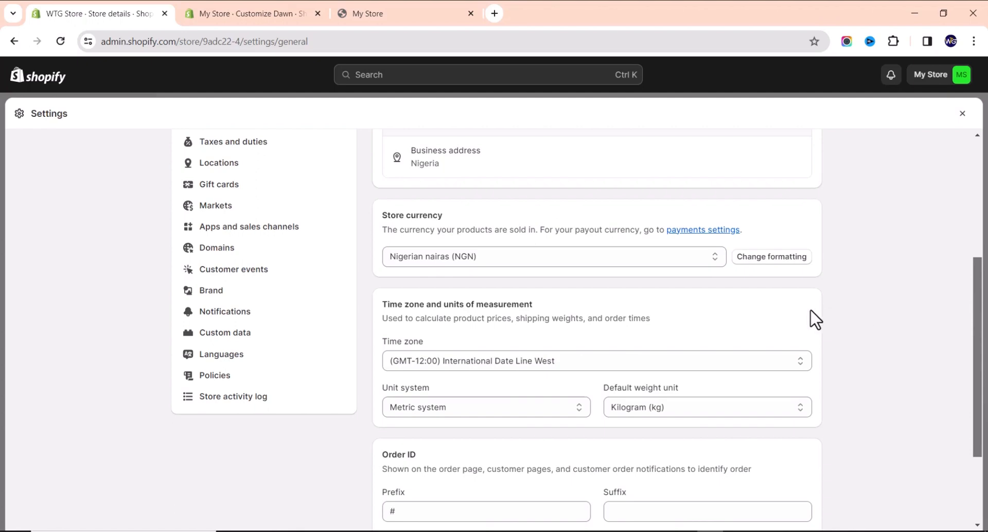
scroll(690, 227, up, 3)
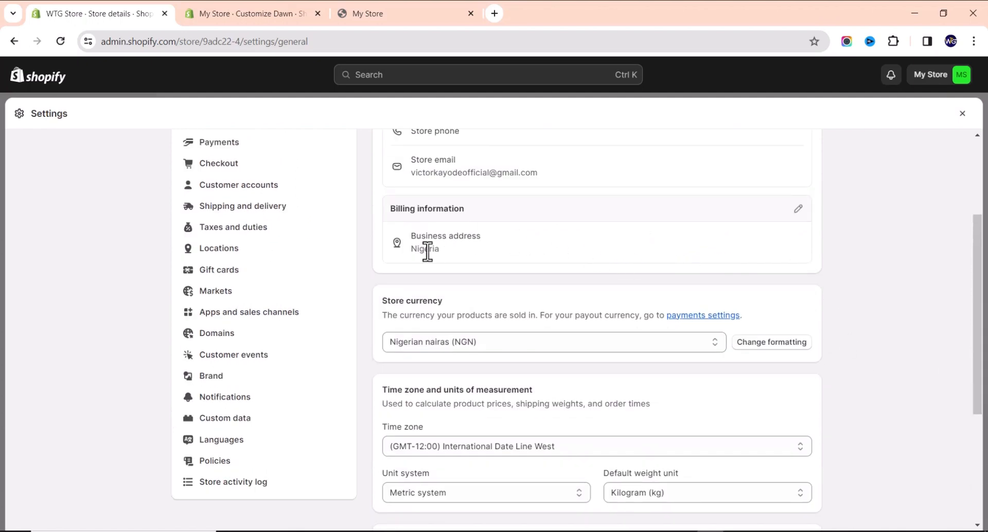
scroll(408, 249, down, 4)
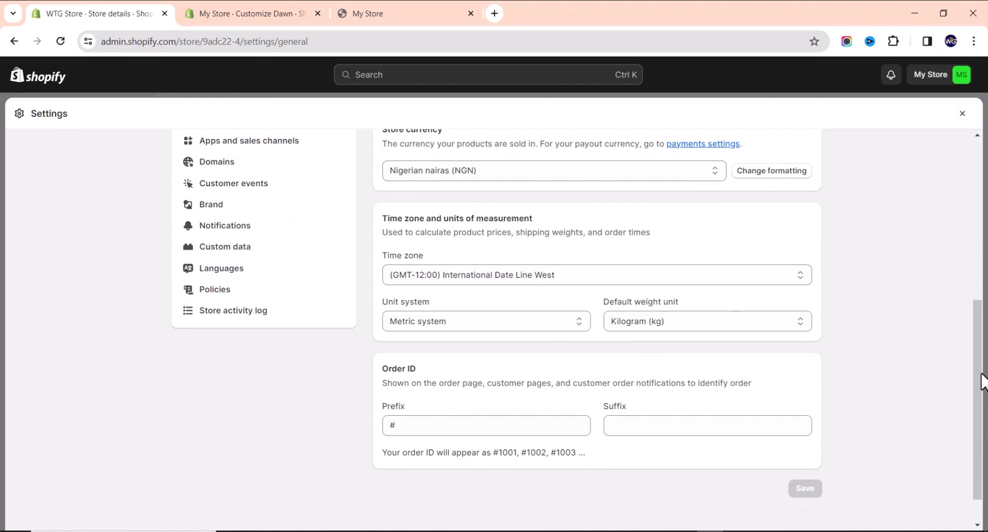
drag(982, 373, 975, 319)
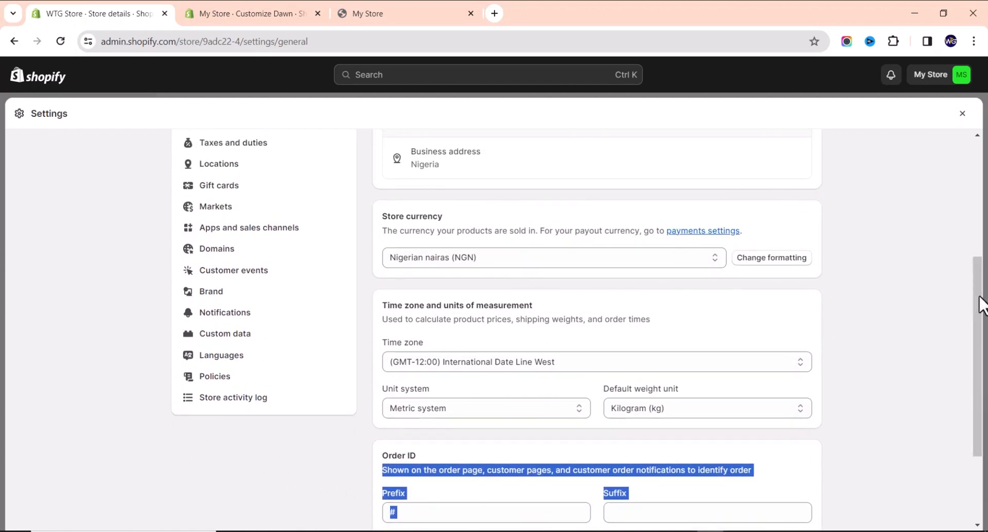
click(634, 287)
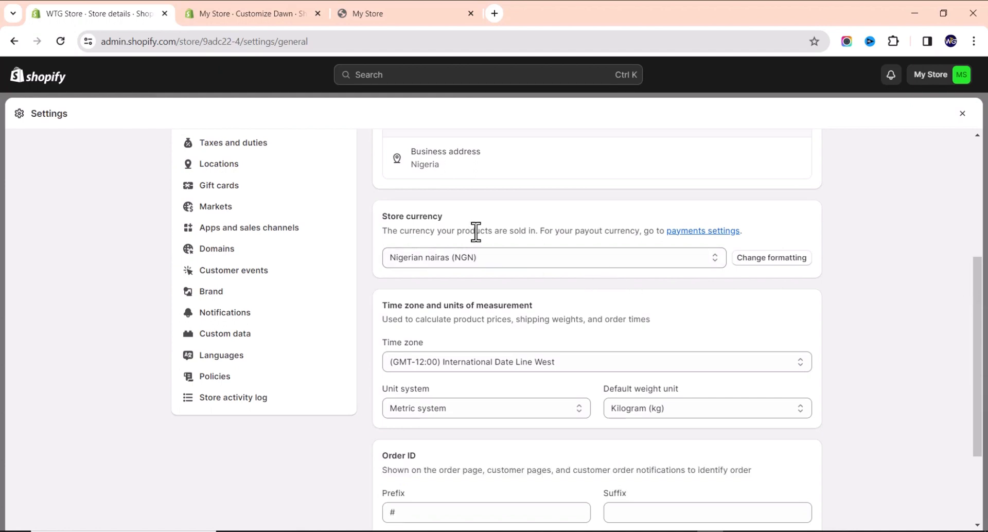
click(495, 264)
click(496, 258)
scroll(530, 330, down, 3)
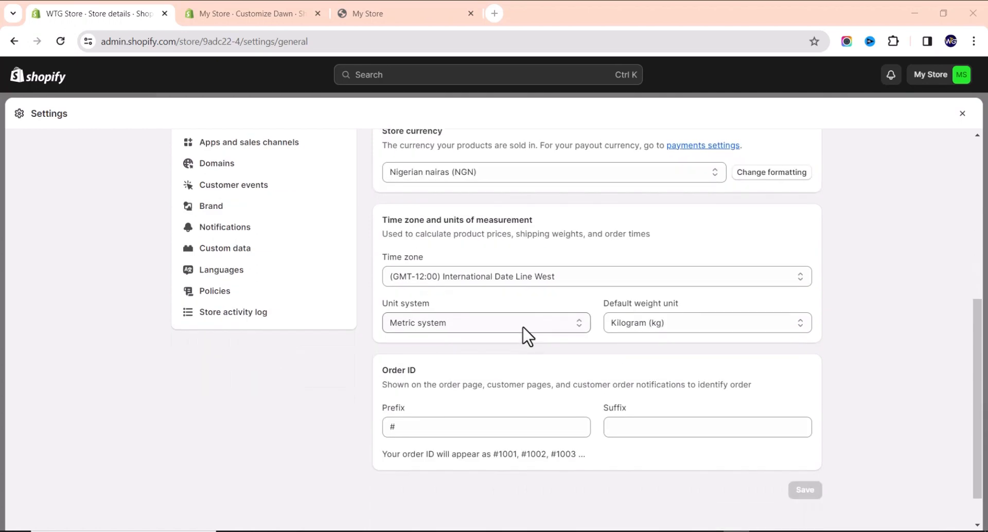
scroll(519, 332, up, 3)
scroll(520, 338, down, 3)
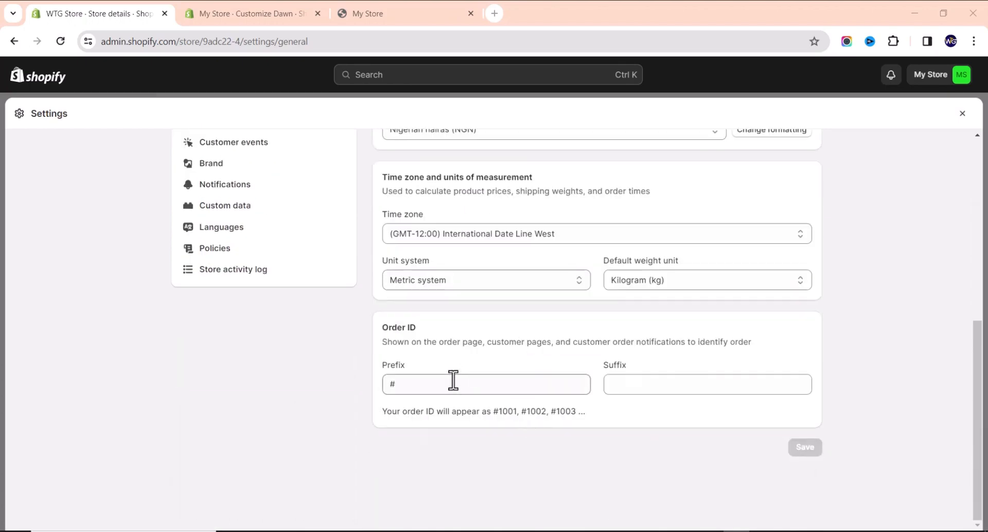
scroll(509, 387, up, 8)
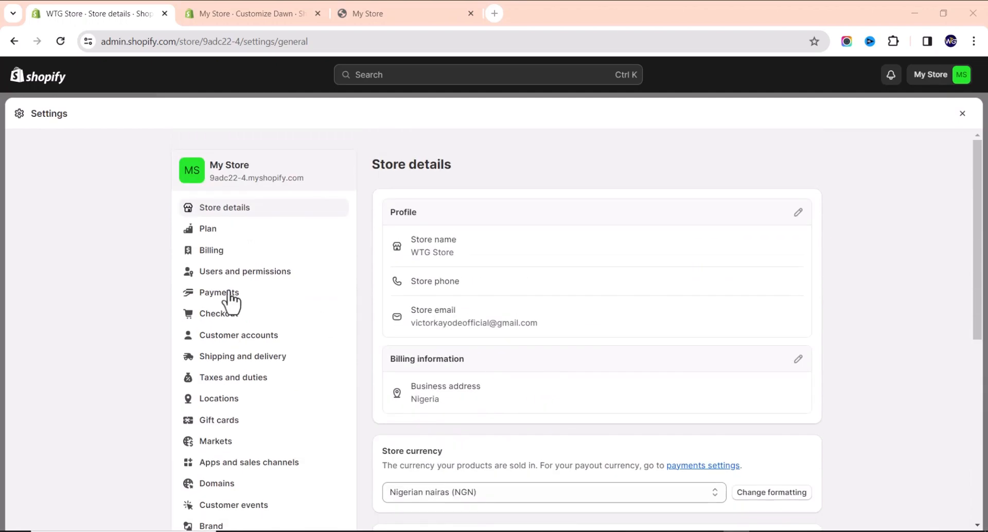
Look over the Billing settings page, then go to the Payments settings.
click(211, 253)
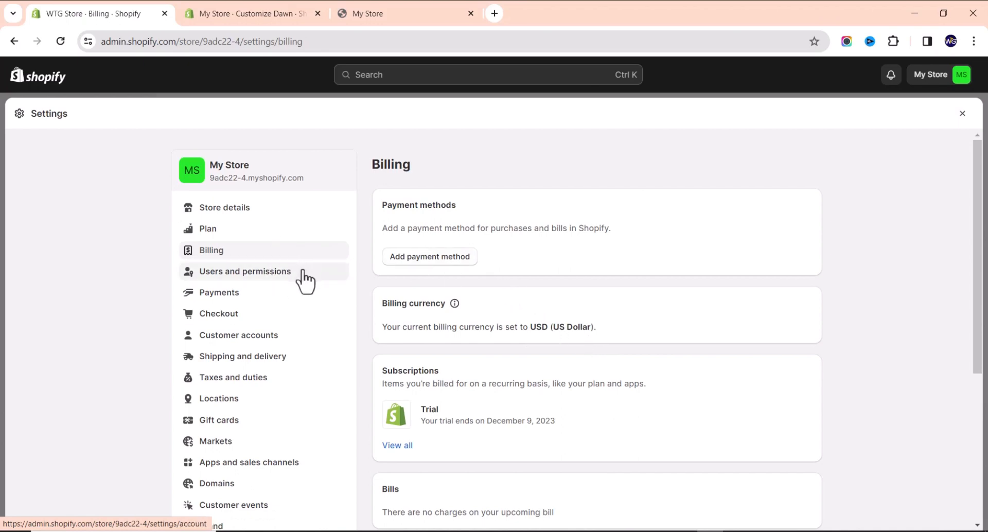
scroll(501, 308, down, 2)
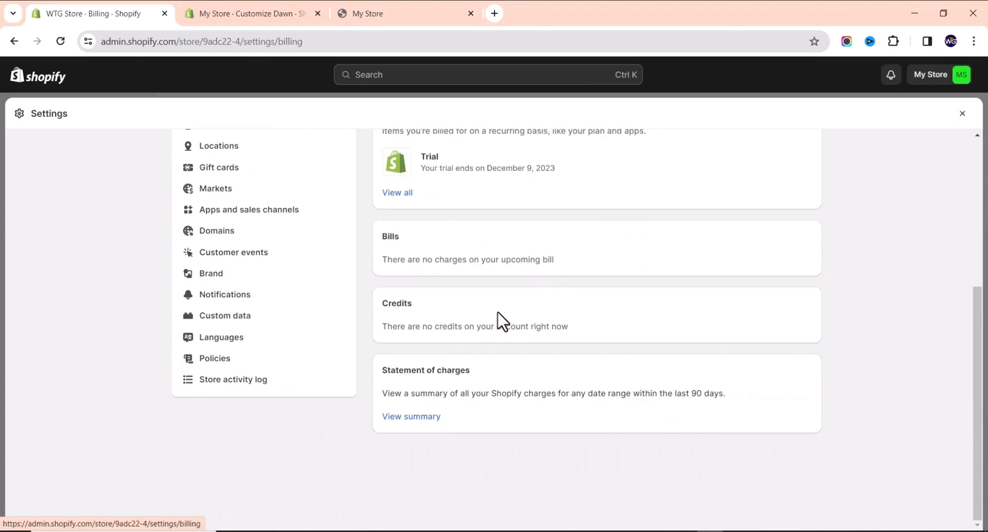
scroll(498, 319, up, 5)
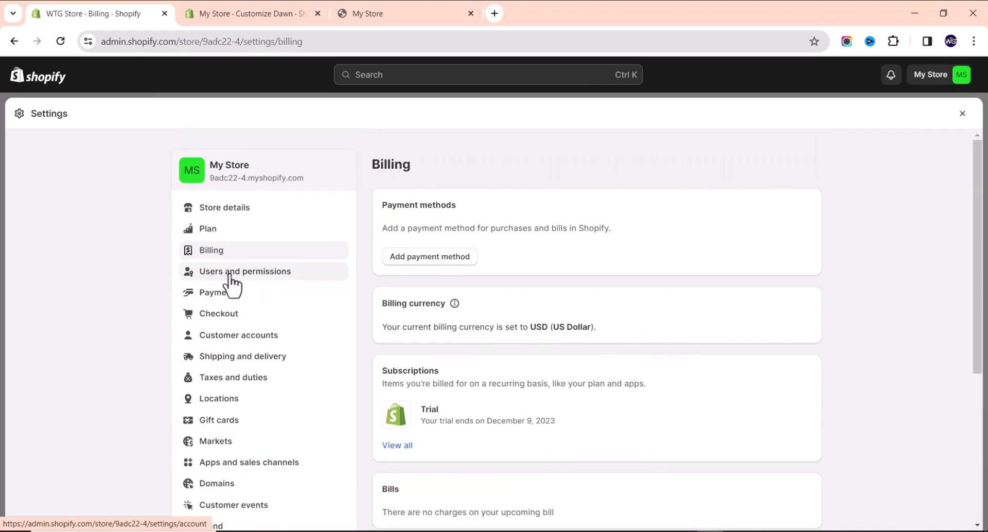
click(218, 301)
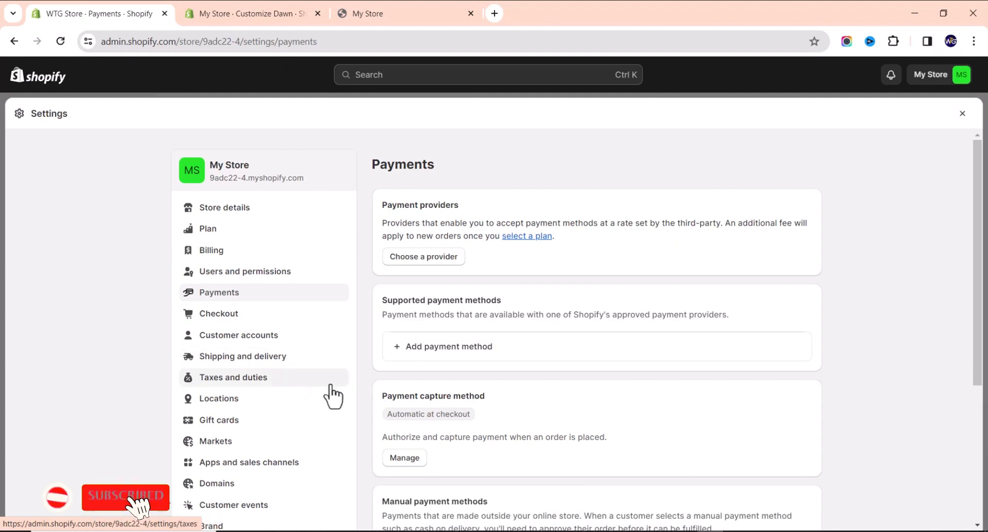
Browse third-party payment providers, view Oceanpayment(Direct) details, then go back to Payments.
click(440, 256)
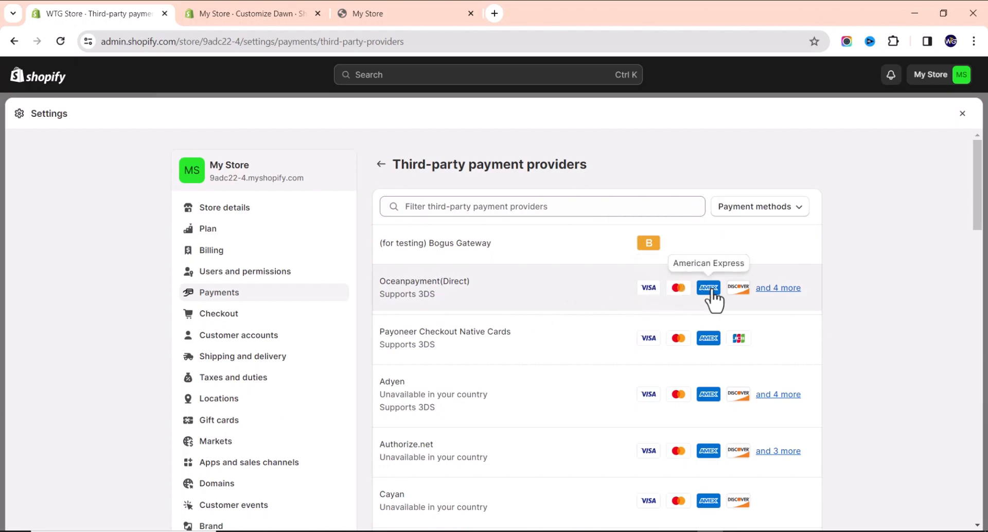
mouse_move(780, 291)
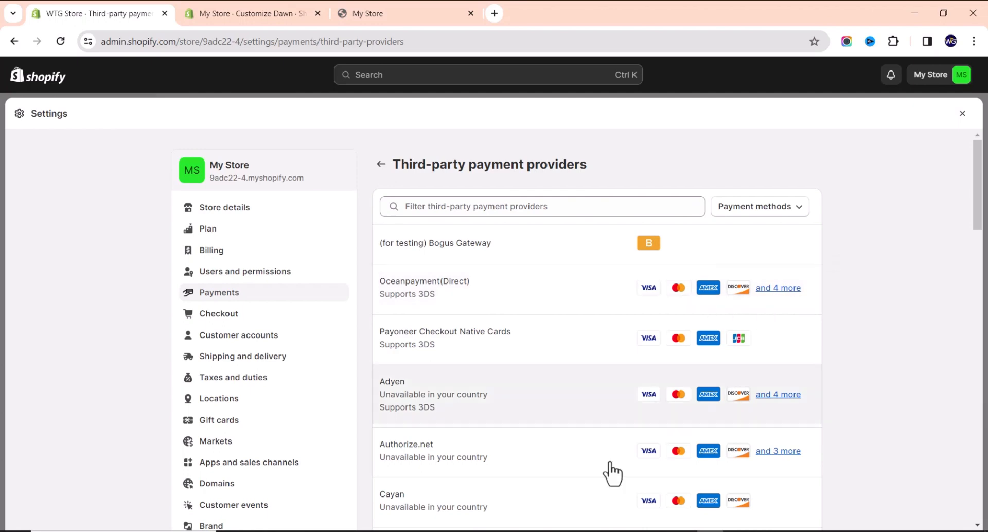
scroll(579, 376, down, 8)
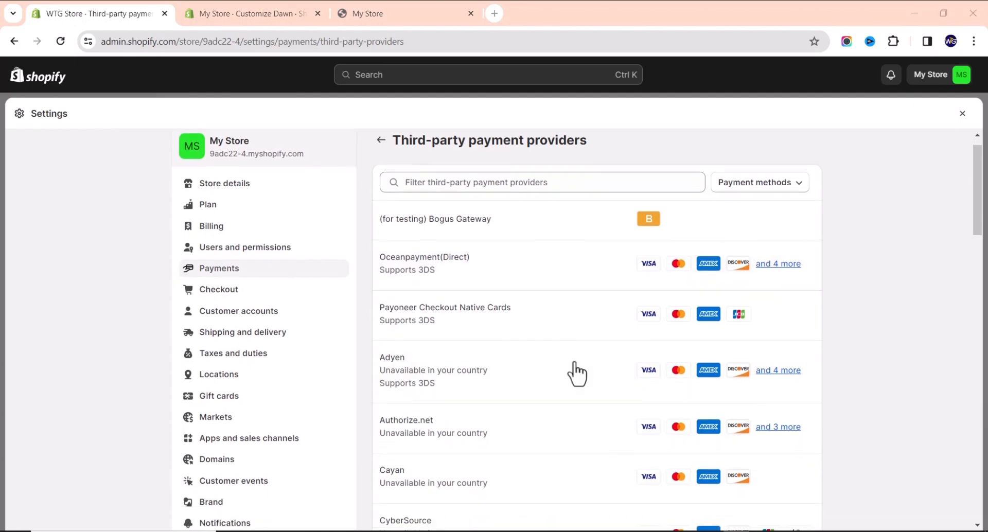
scroll(551, 381, down, 12)
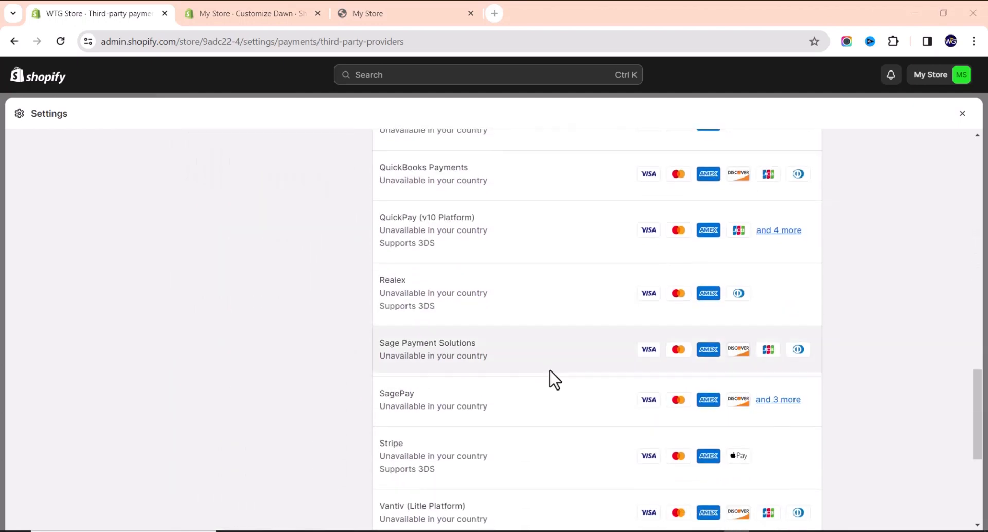
scroll(481, 394, up, 20)
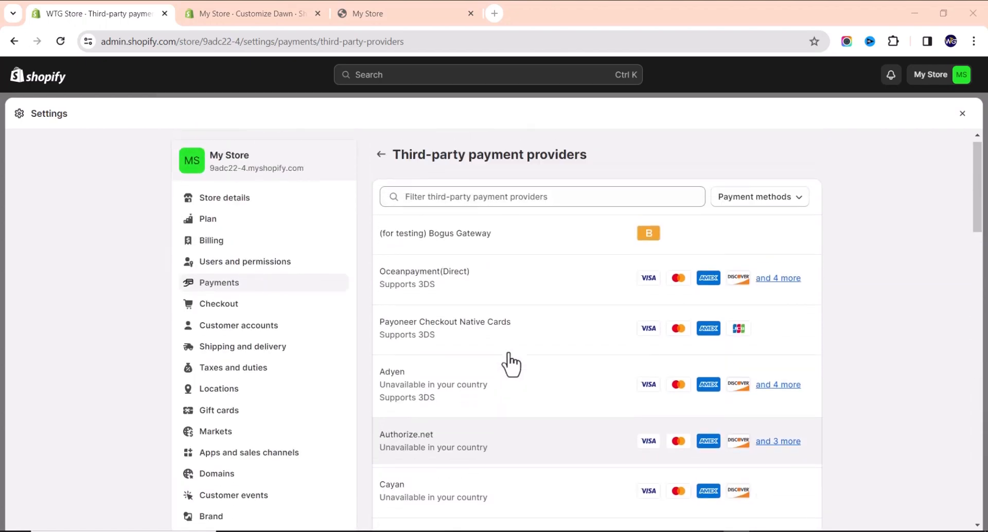
click(597, 303)
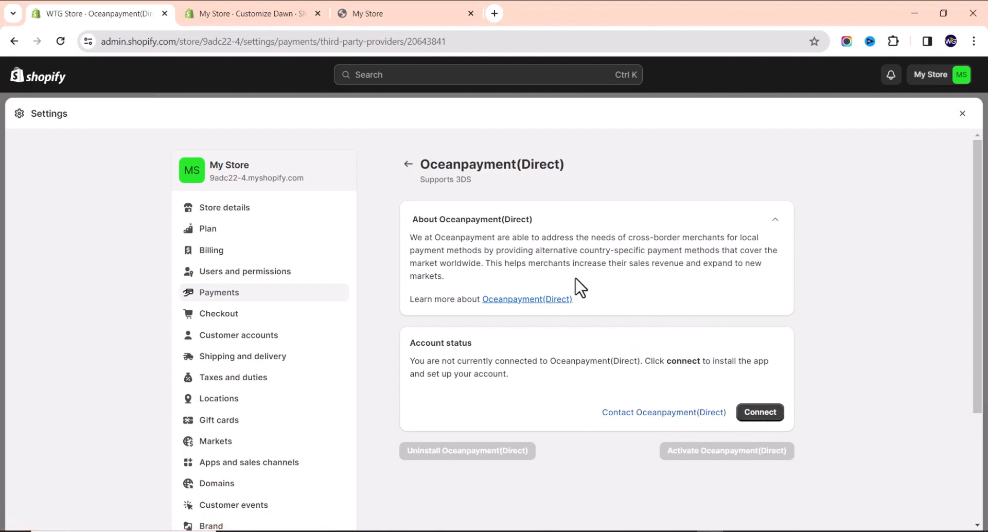
click(407, 165)
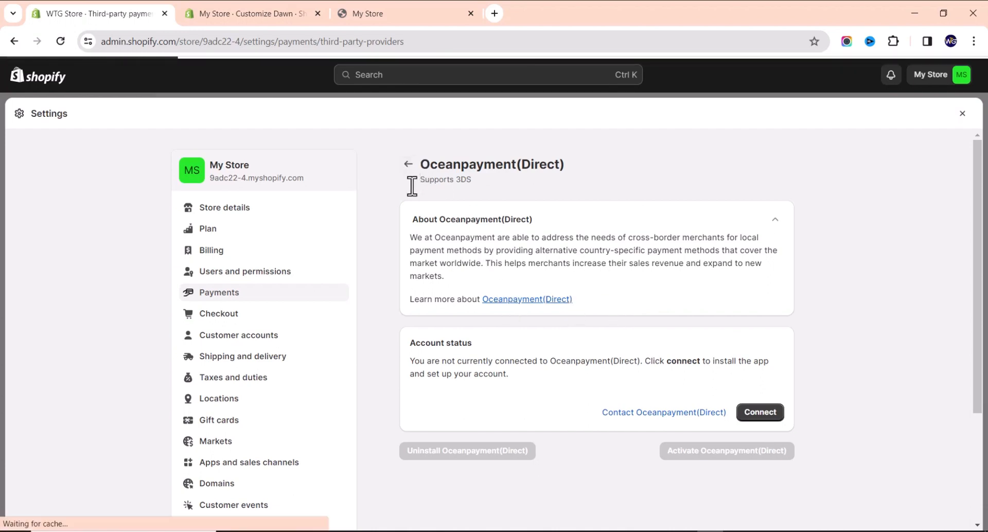
click(383, 165)
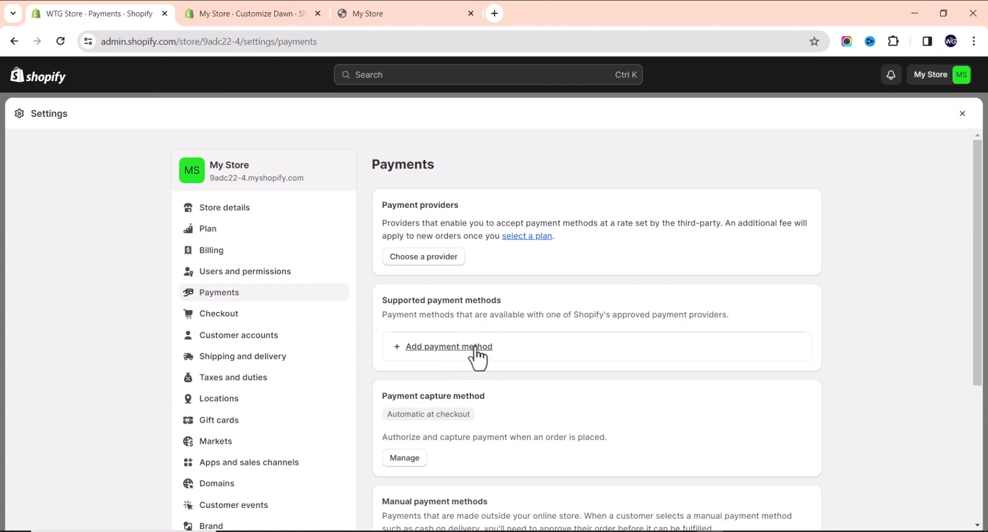
click(451, 348)
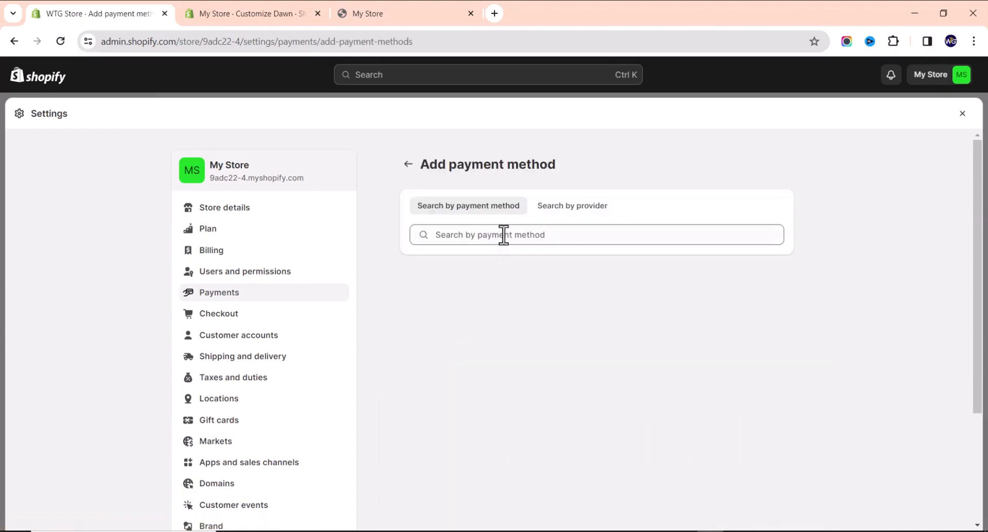
click(504, 238)
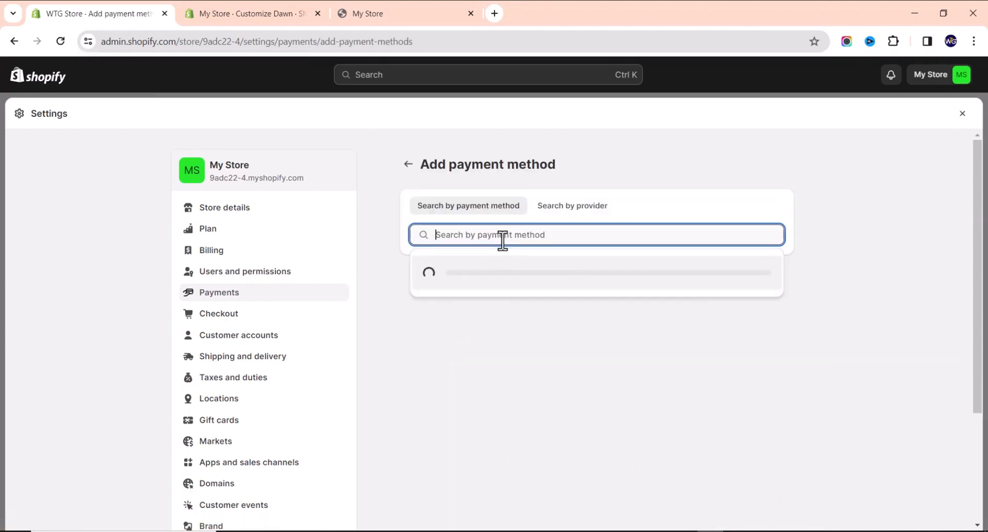
click(569, 207)
click(498, 207)
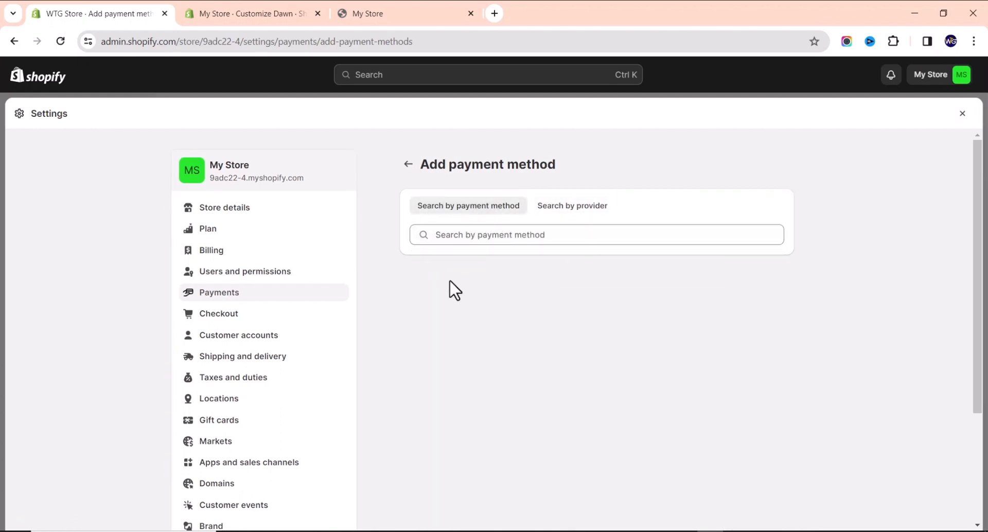
click(474, 242)
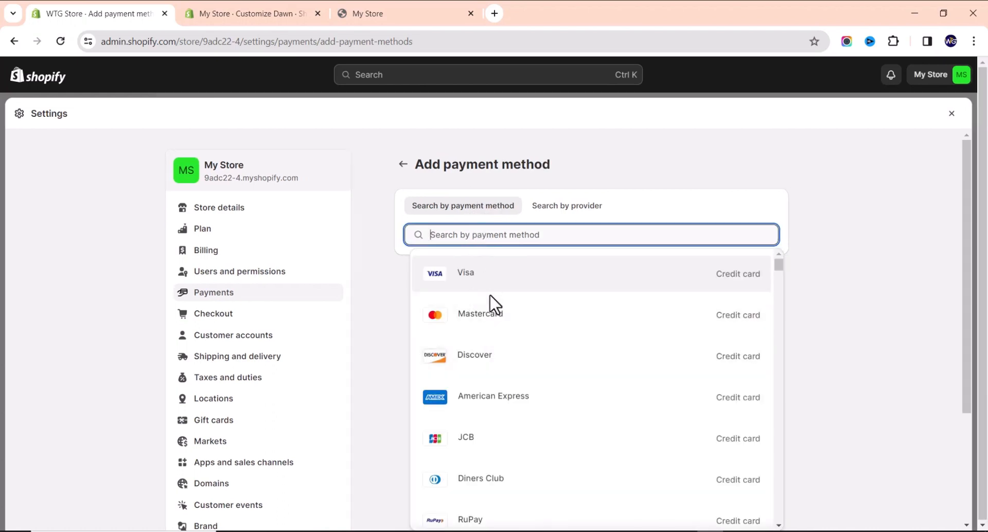
scroll(495, 350, down, 15)
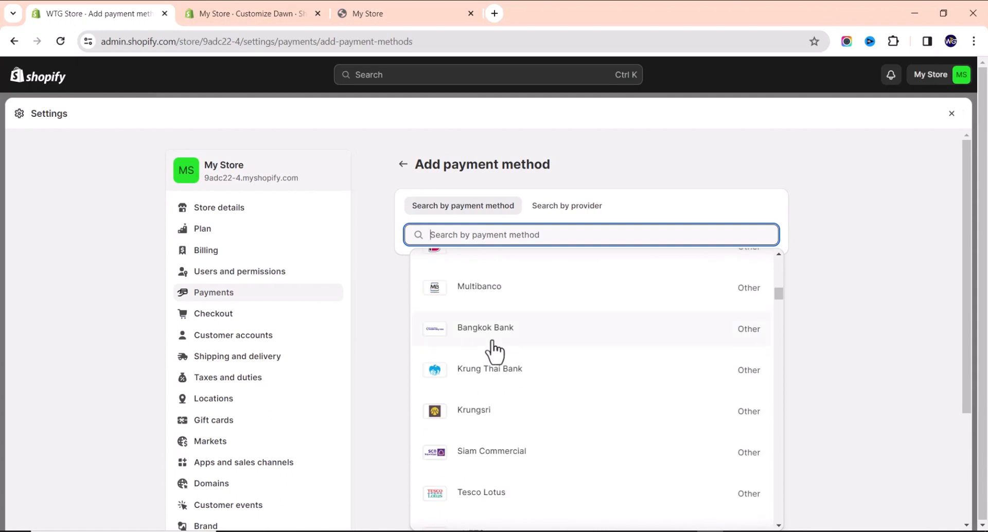
scroll(488, 354, up, 15)
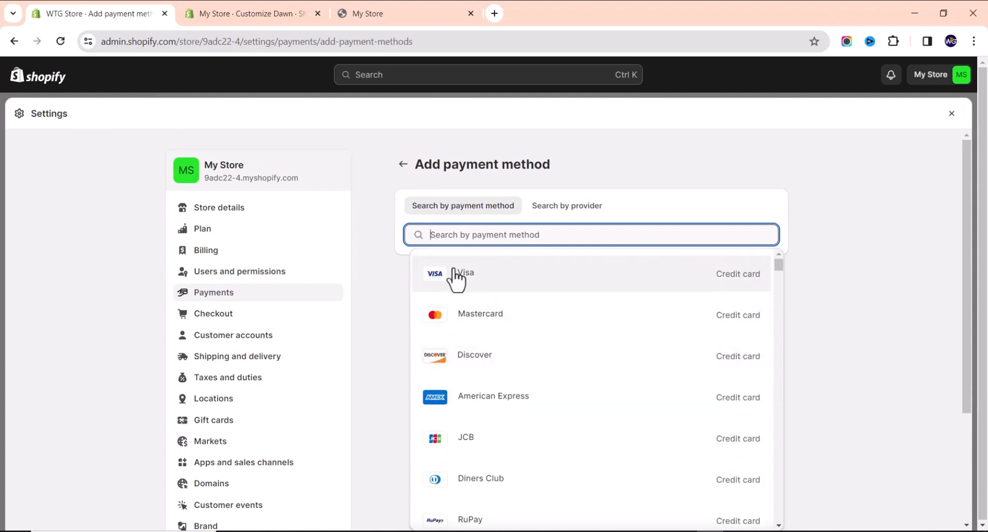
scroll(580, 463, down, 5)
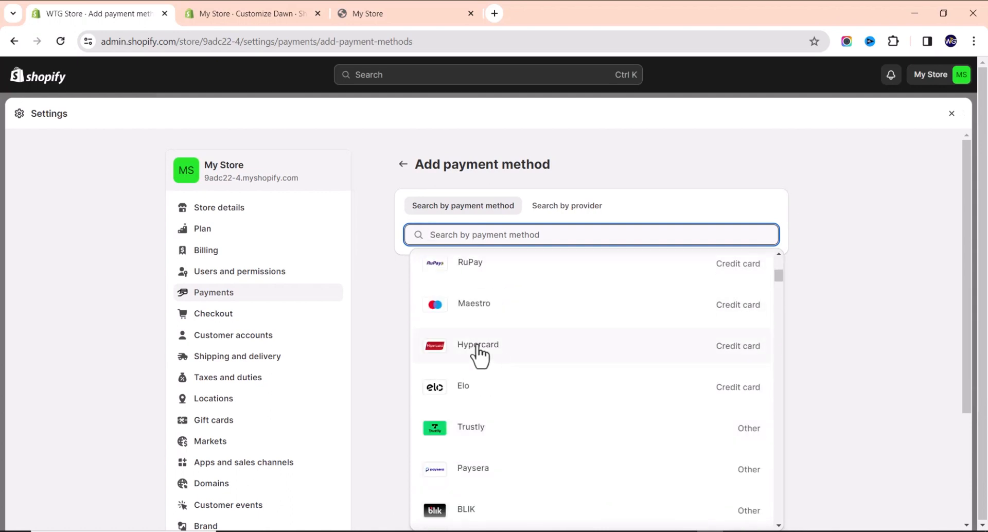
scroll(519, 401, up, 5)
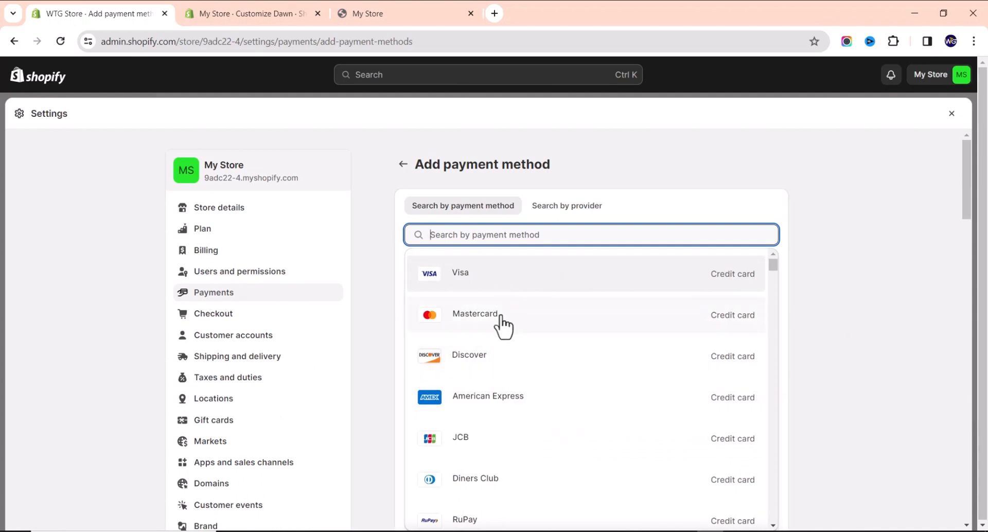
click(879, 296)
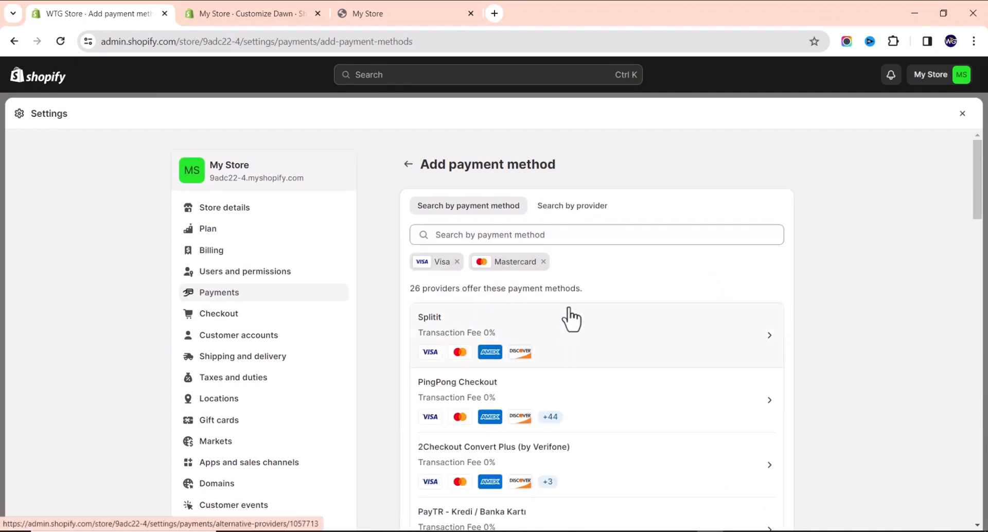
scroll(530, 319, down, 9)
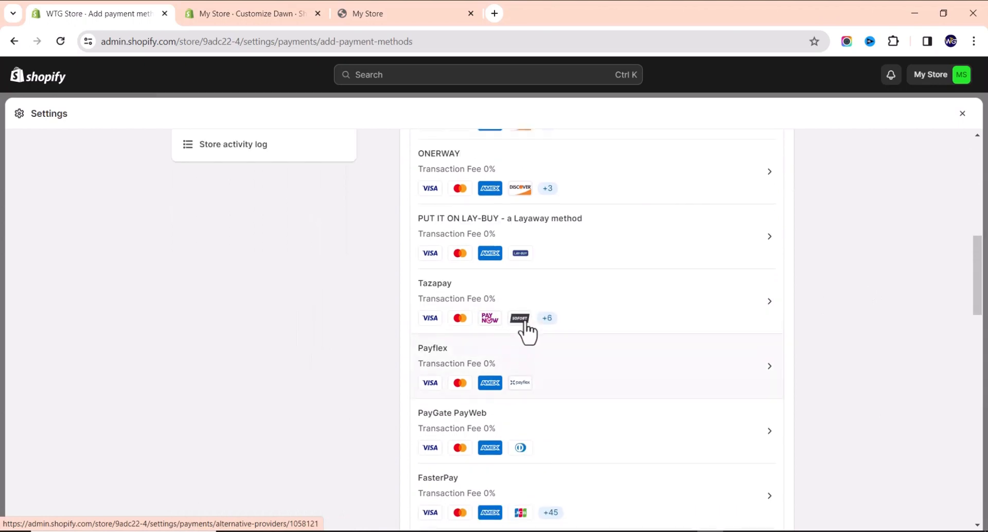
scroll(527, 332, up, 10)
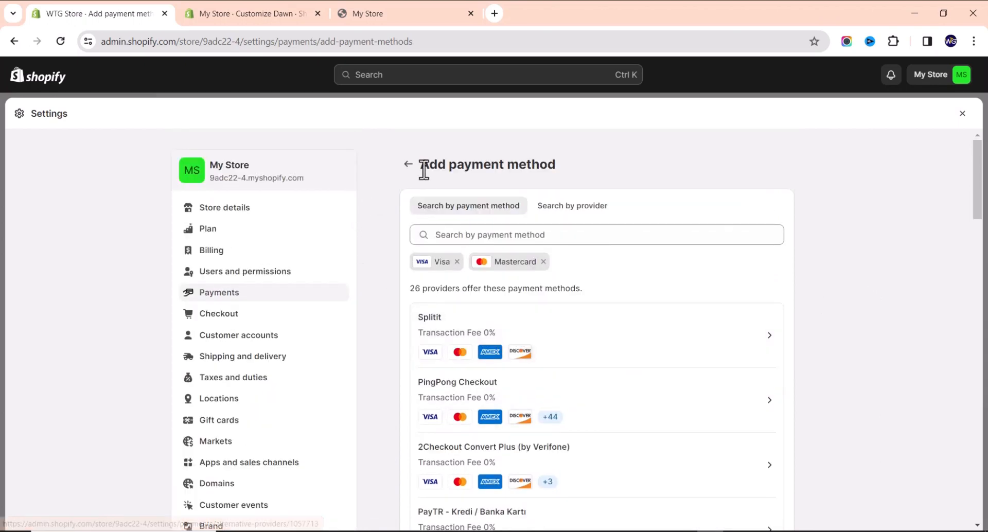
click(408, 165)
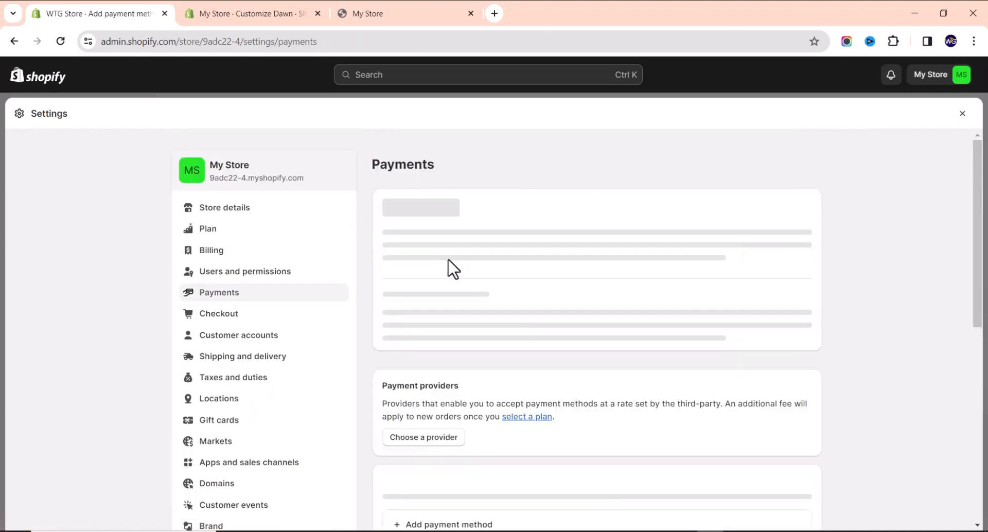
Open the manual payment method options, start a custom payment method, and close it unsaved.
scroll(444, 345, down, 2)
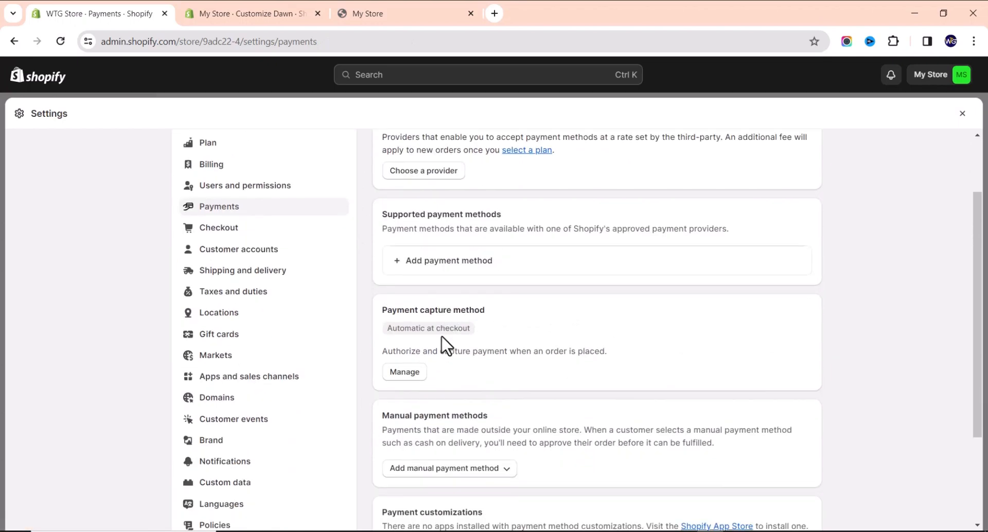
scroll(441, 343, down, 2)
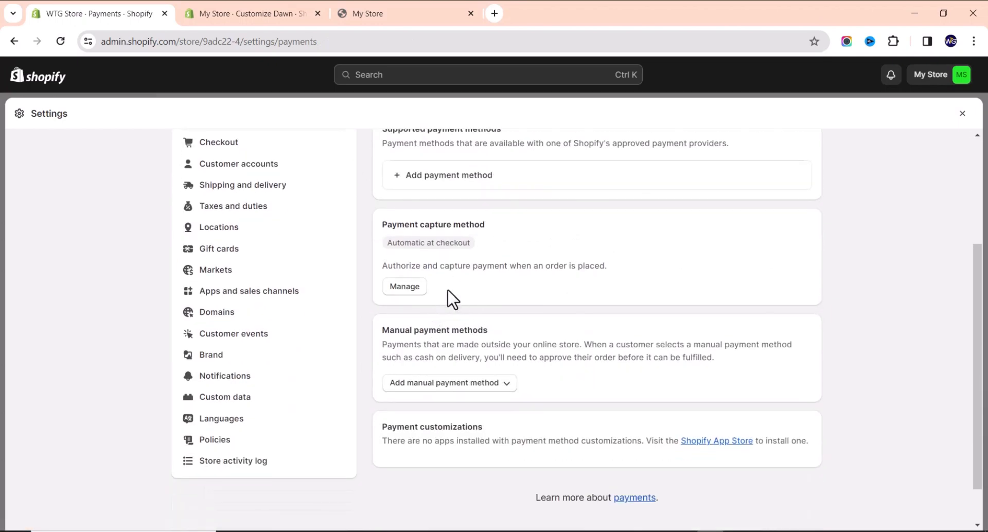
scroll(483, 296, down, 5)
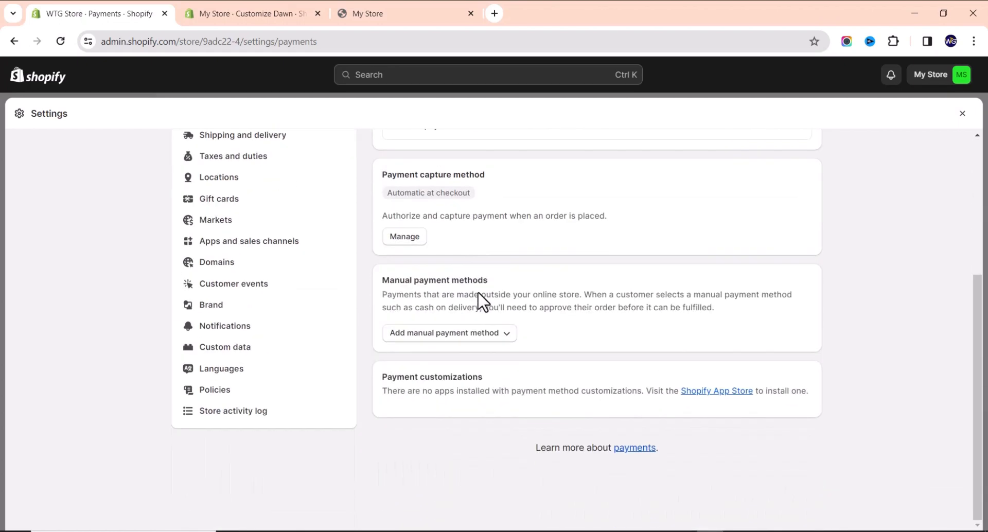
scroll(488, 329, up, 4)
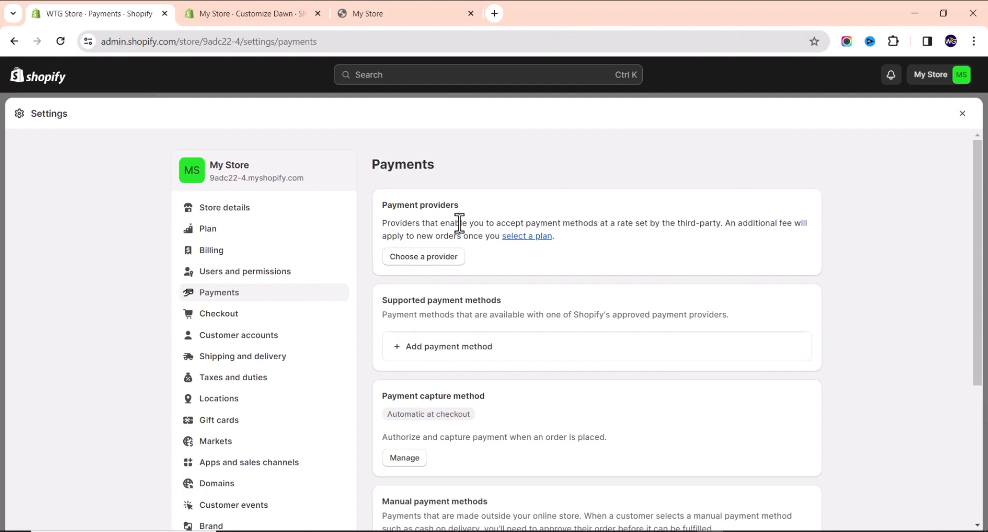
scroll(485, 304, down, 4)
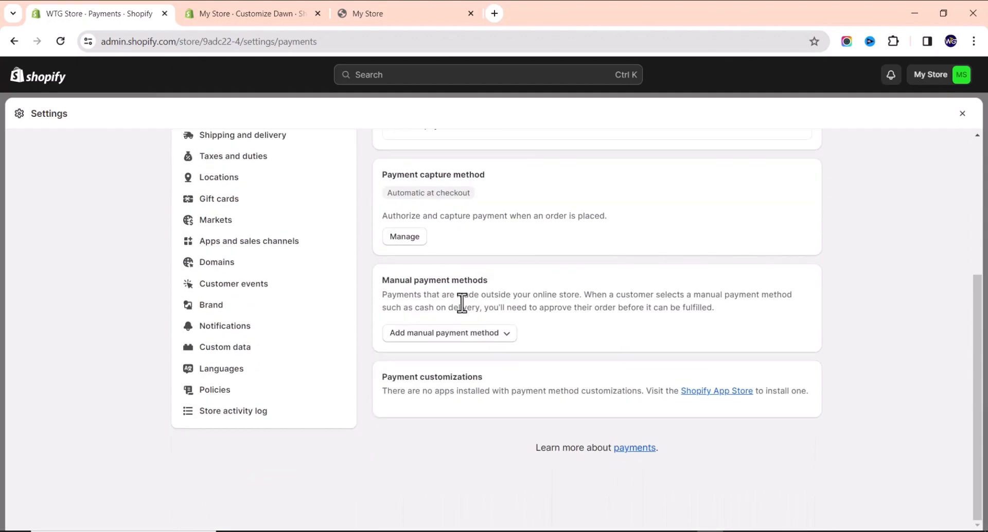
scroll(532, 268, up, 5)
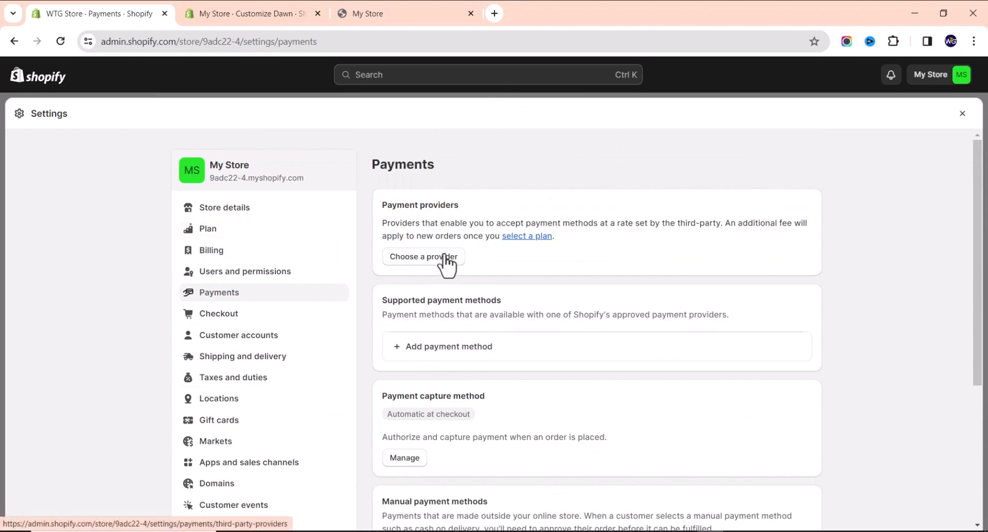
scroll(451, 260, down, 1)
scroll(453, 255, down, 3)
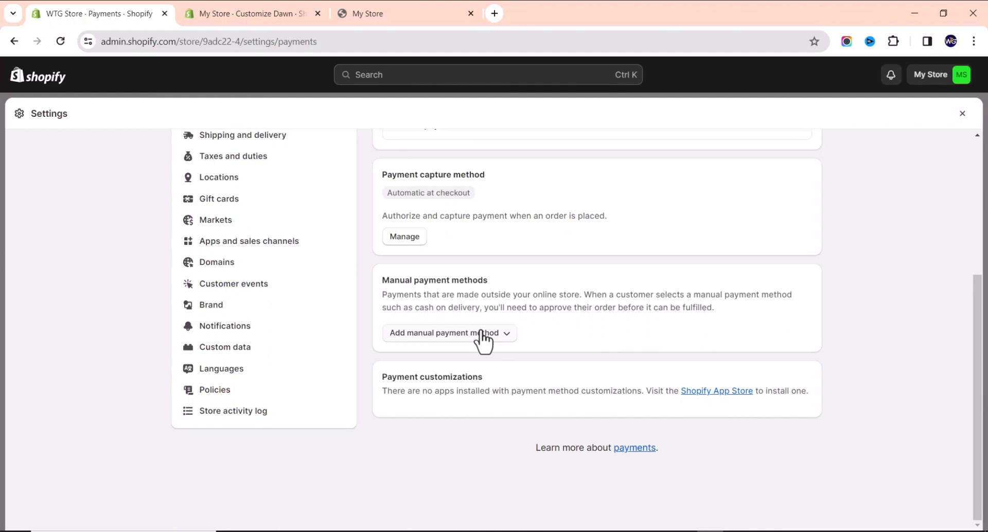
click(482, 333)
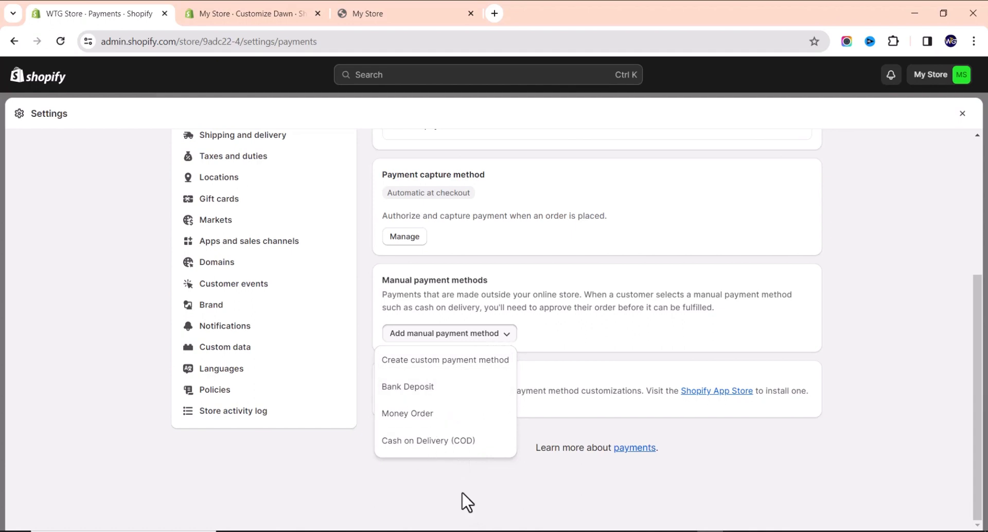
click(473, 363)
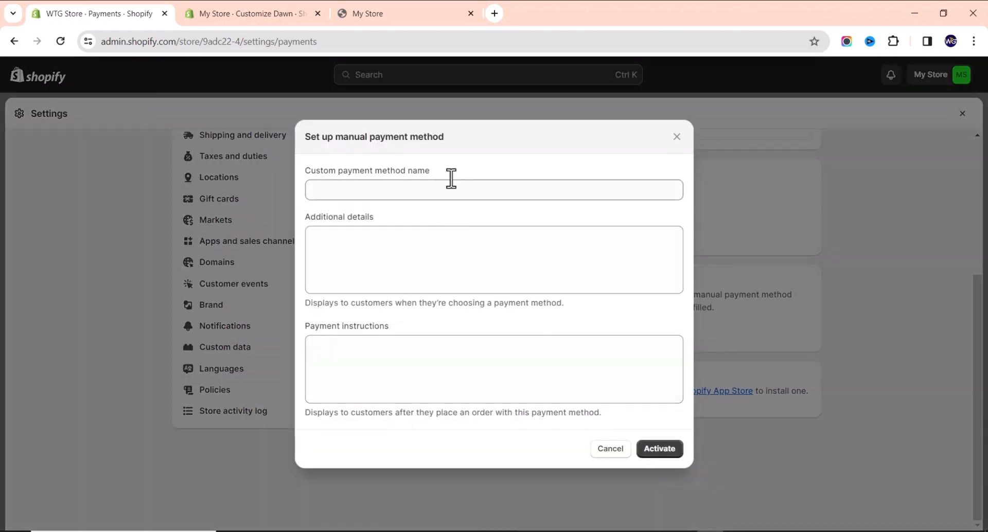
click(602, 451)
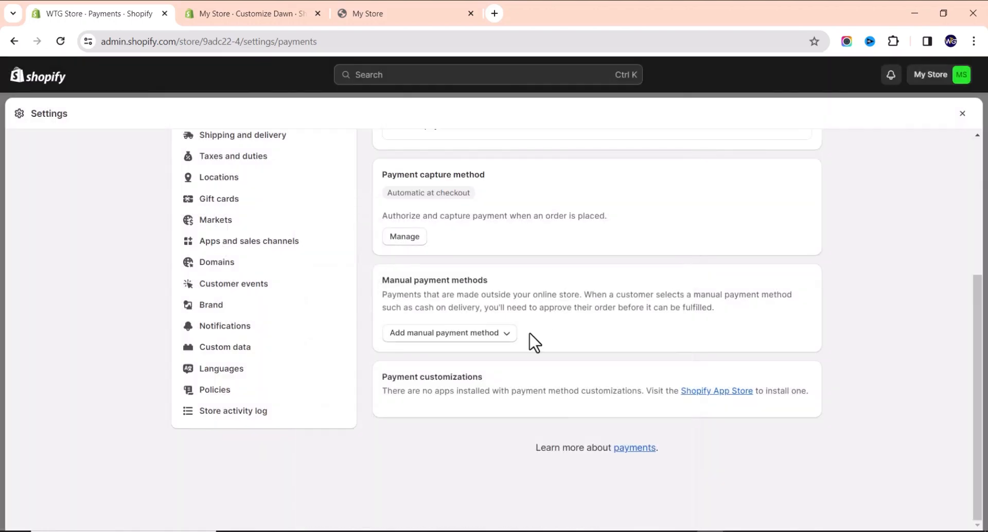
Reopen the manual payment method options, dismiss them, and return to the top of Payments.
scroll(495, 315, up, 2)
scroll(491, 316, down, 2)
click(486, 334)
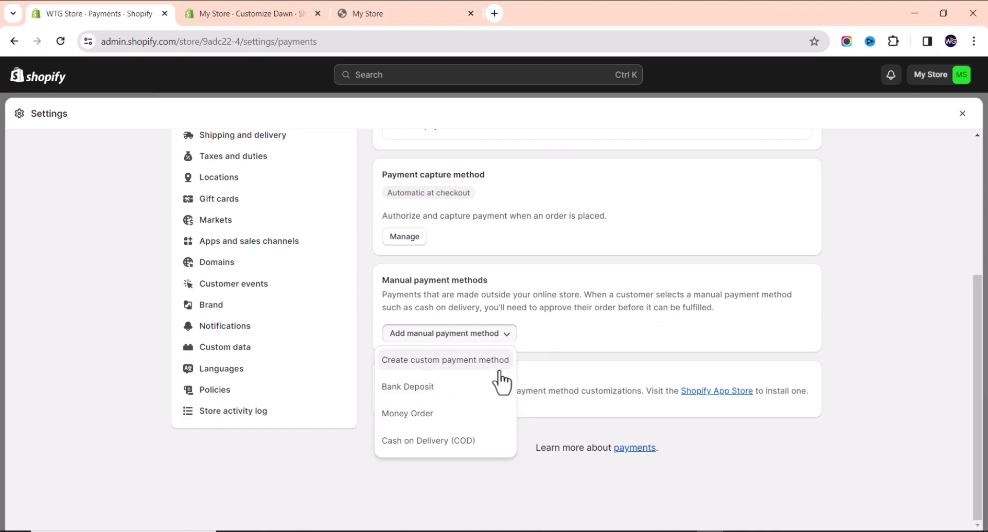
click(583, 338)
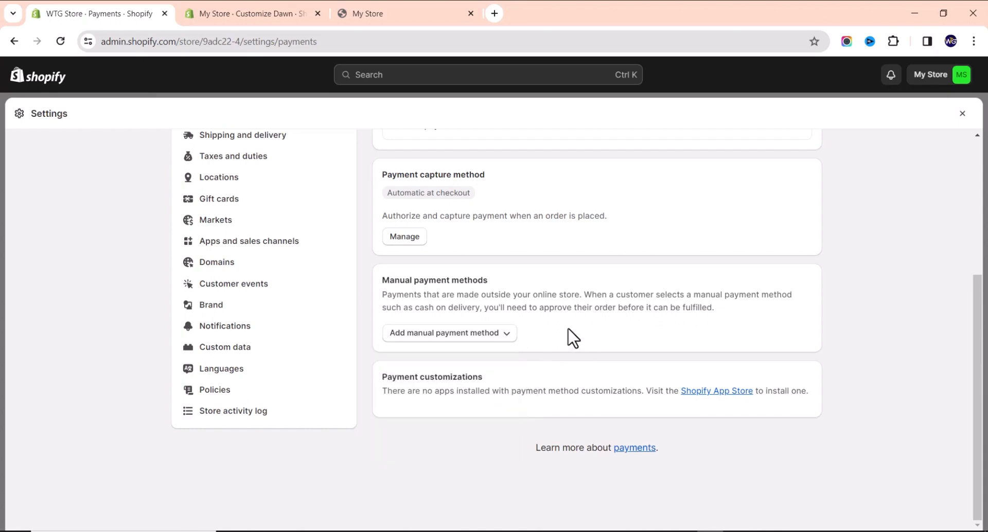
scroll(567, 335, up, 5)
click(423, 256)
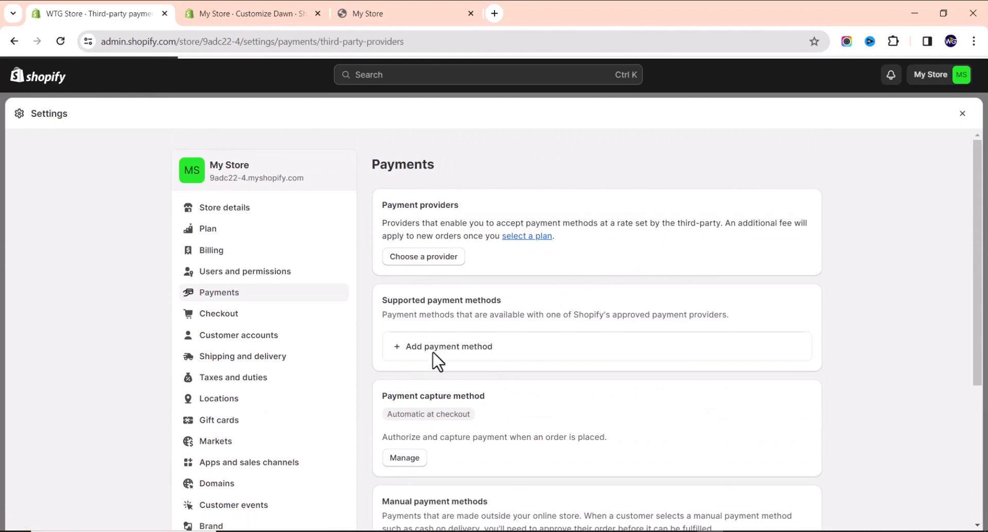
click(705, 311)
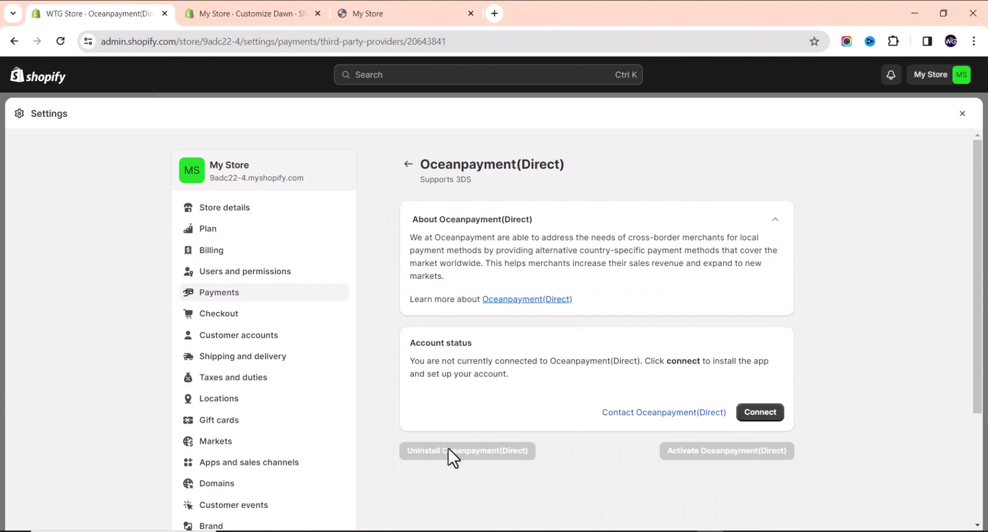
click(408, 164)
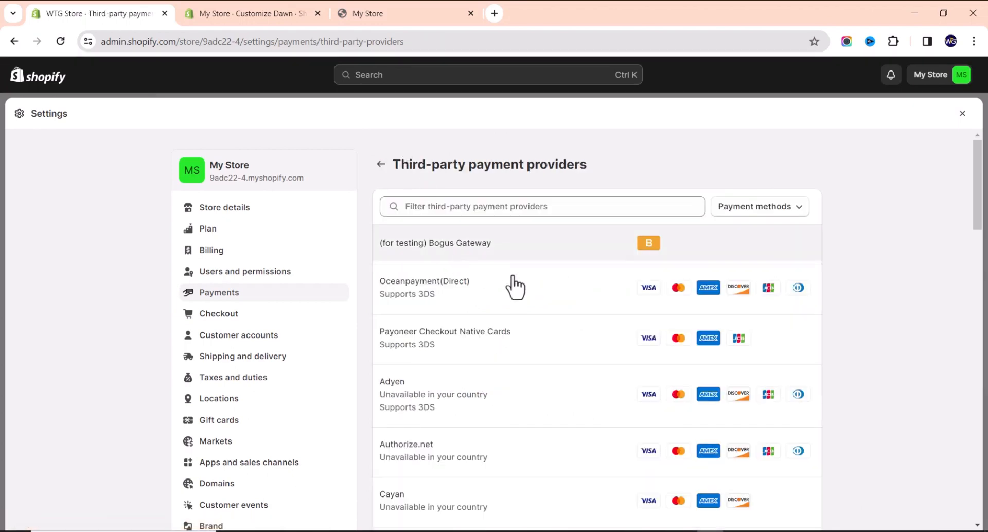
click(382, 164)
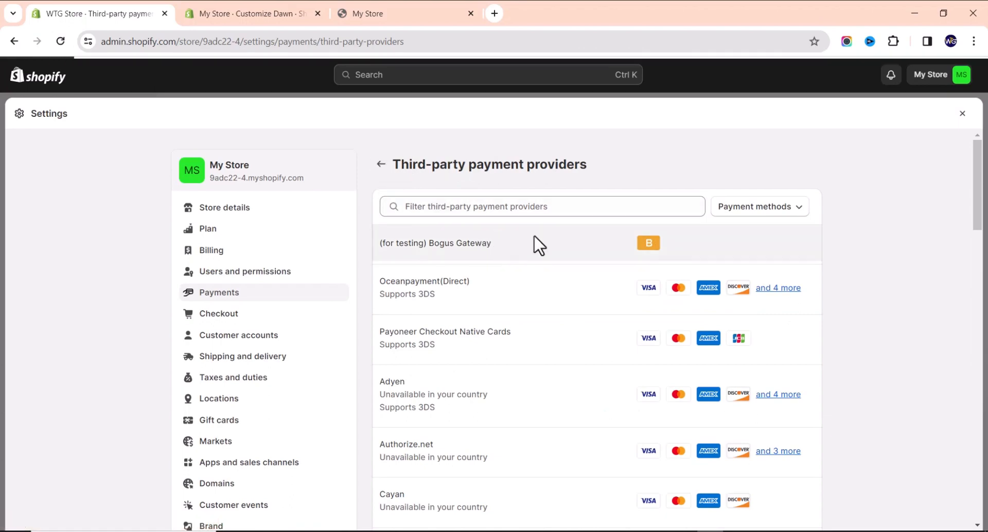
scroll(319, 393, down, 3)
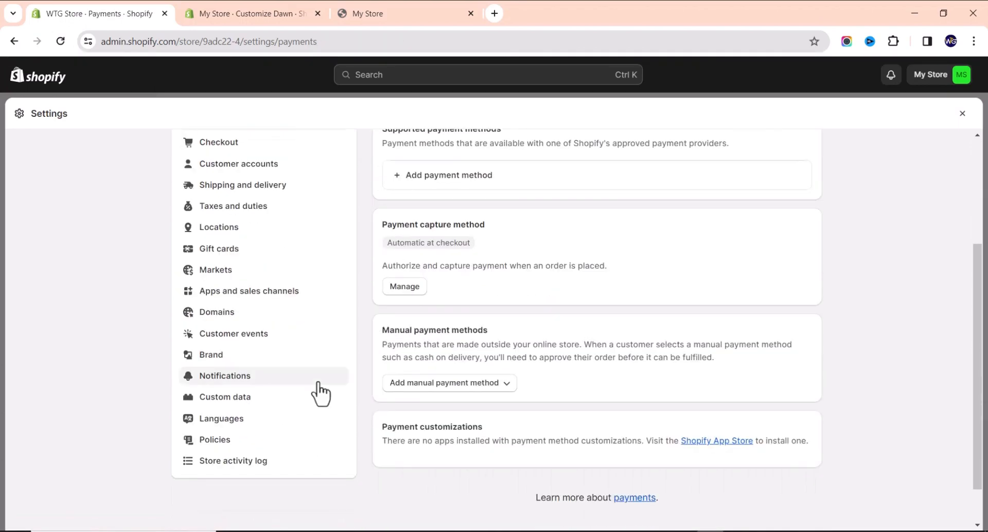
scroll(412, 275, up, 2)
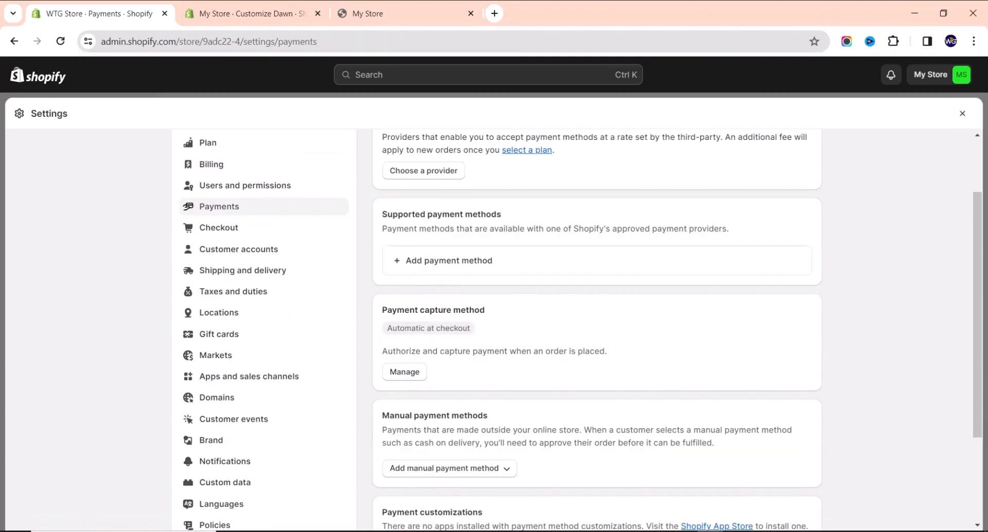
scroll(470, 452, up, 1)
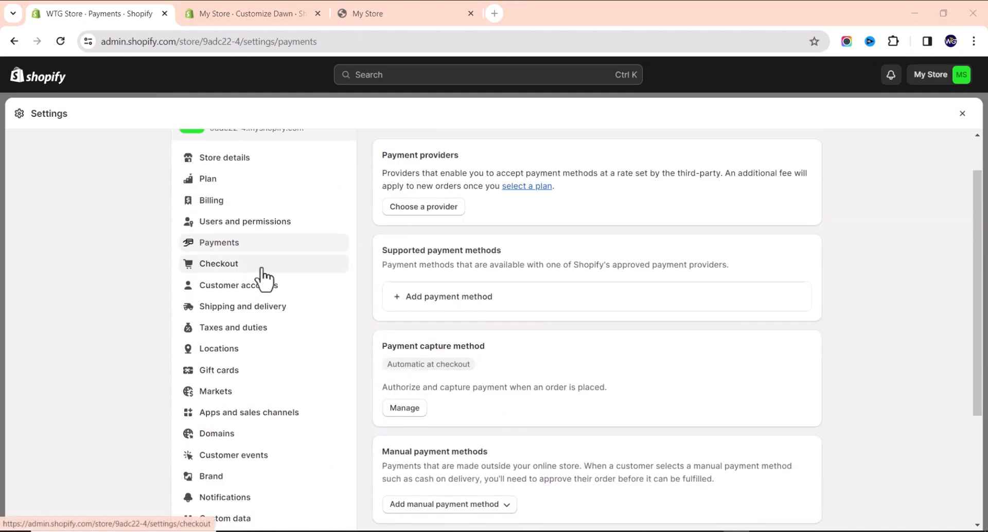
In Checkout settings, choose Email under Customer contact method.
click(242, 268)
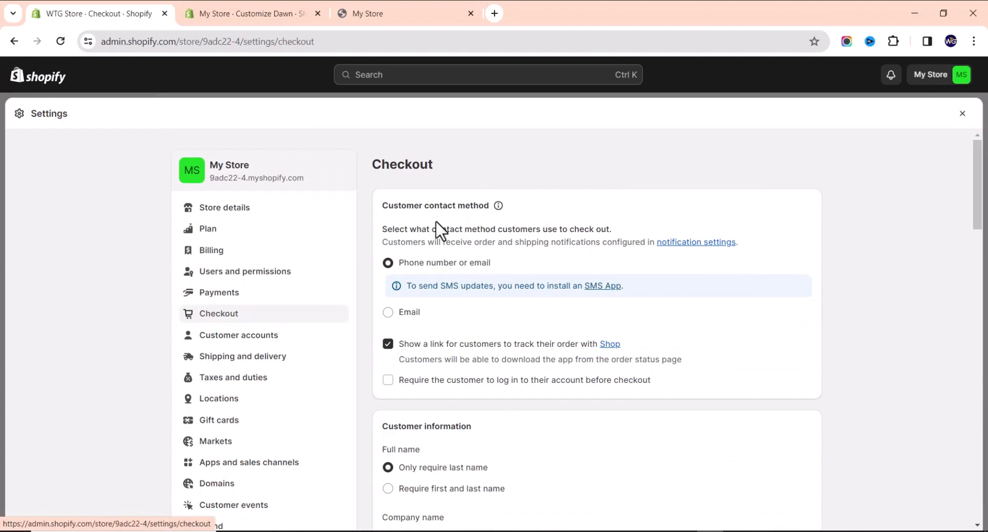
scroll(412, 232, down, 2)
scroll(410, 221, up, 2)
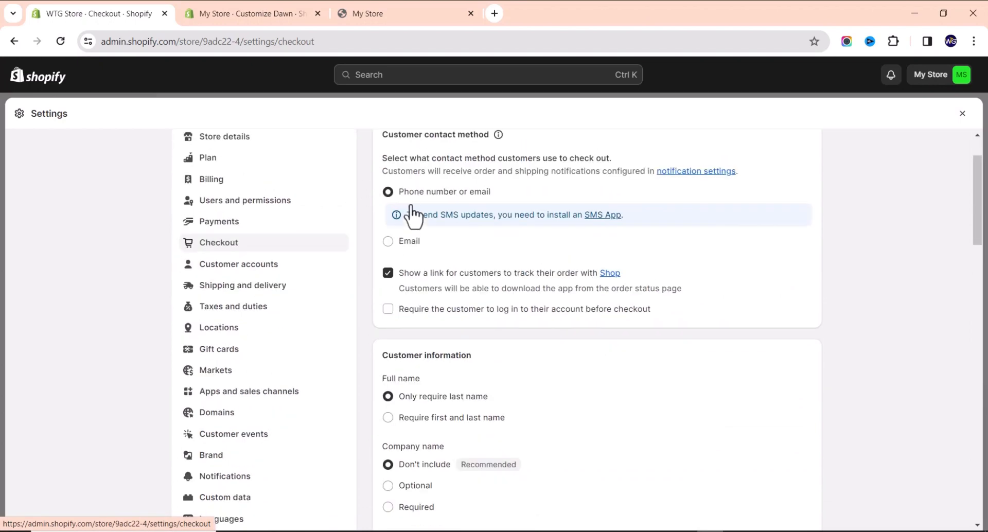
scroll(435, 281, down, 2)
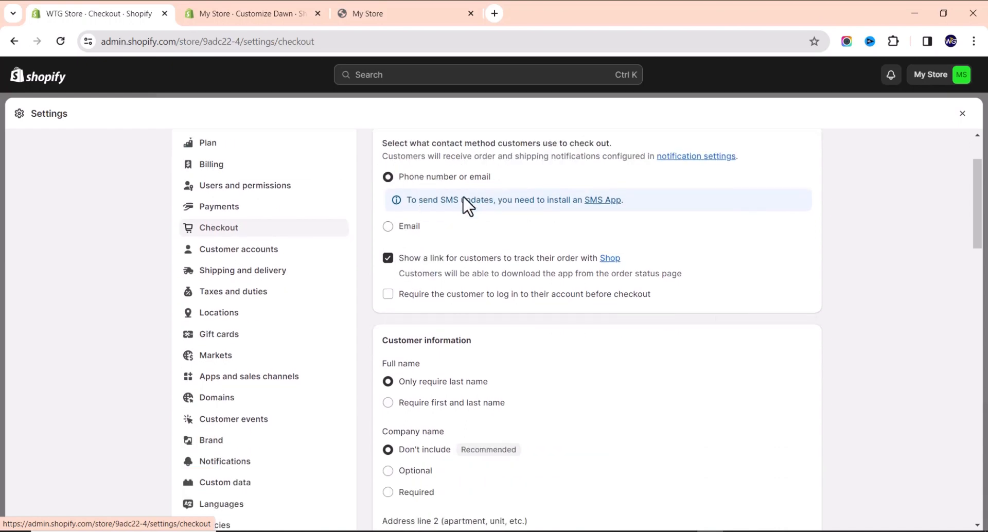
click(389, 231)
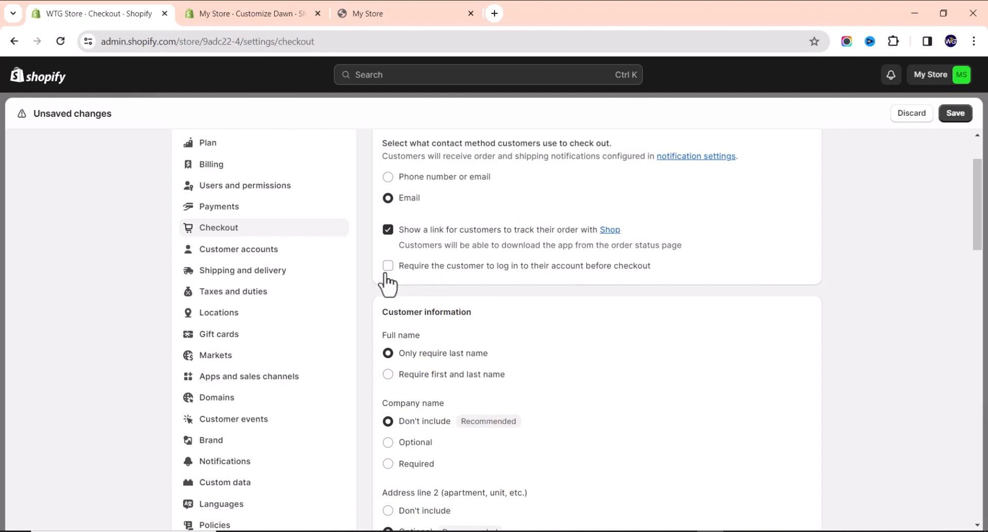
scroll(427, 270, down, 2)
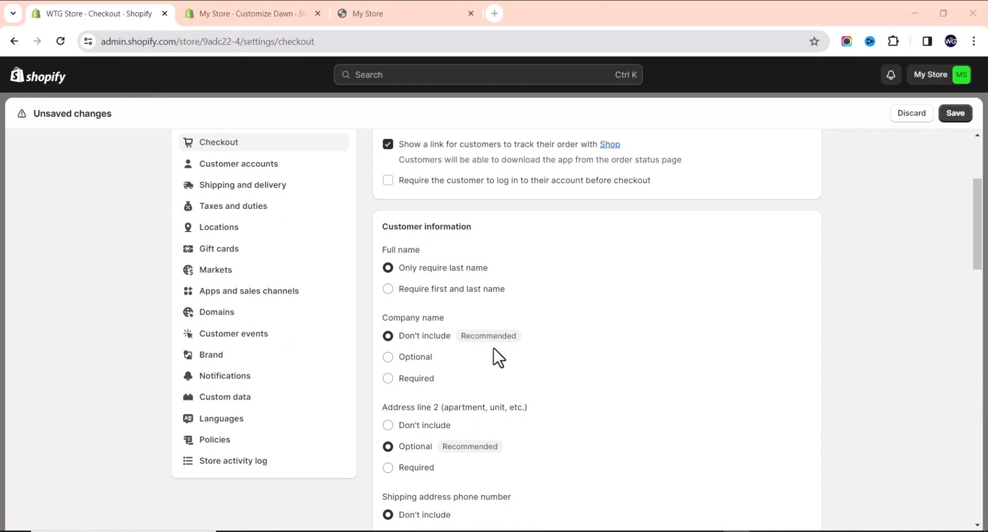
Scroll to the bottom of the Checkout settings and save the Email contact method change.
scroll(481, 352, down, 3)
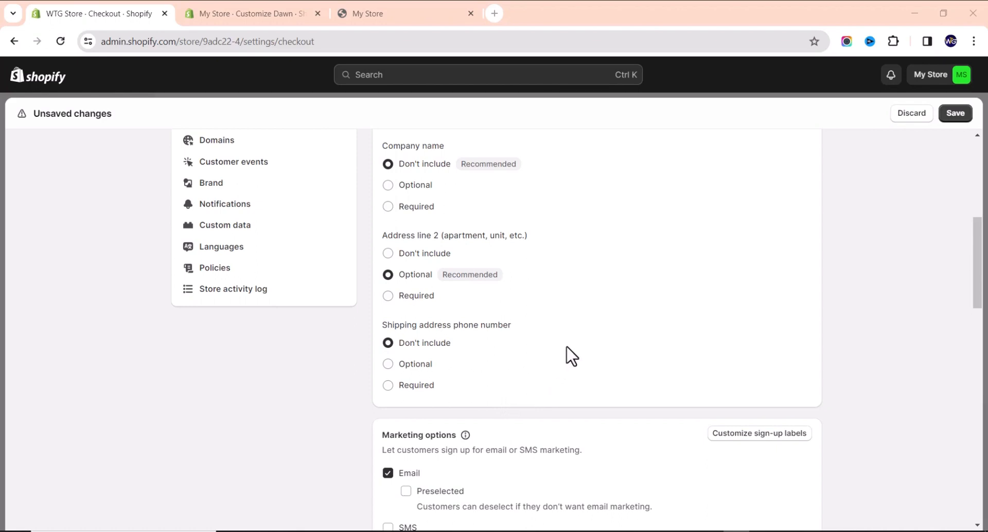
scroll(557, 363, down, 3)
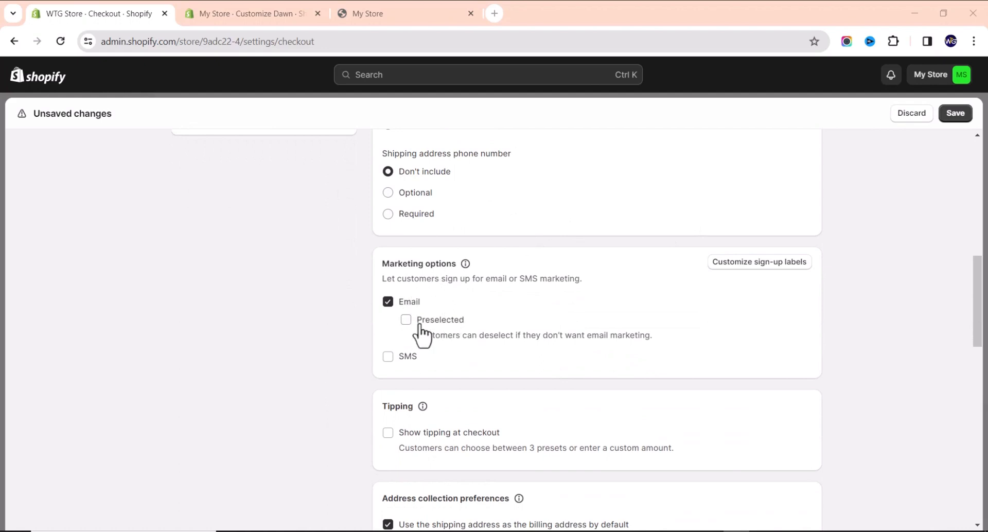
scroll(463, 337, down, 2)
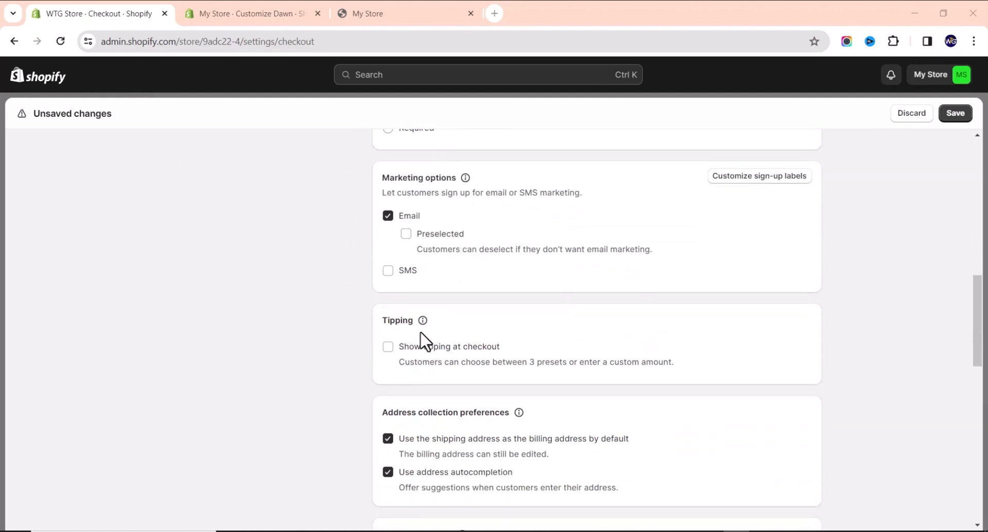
scroll(414, 337, down, 3)
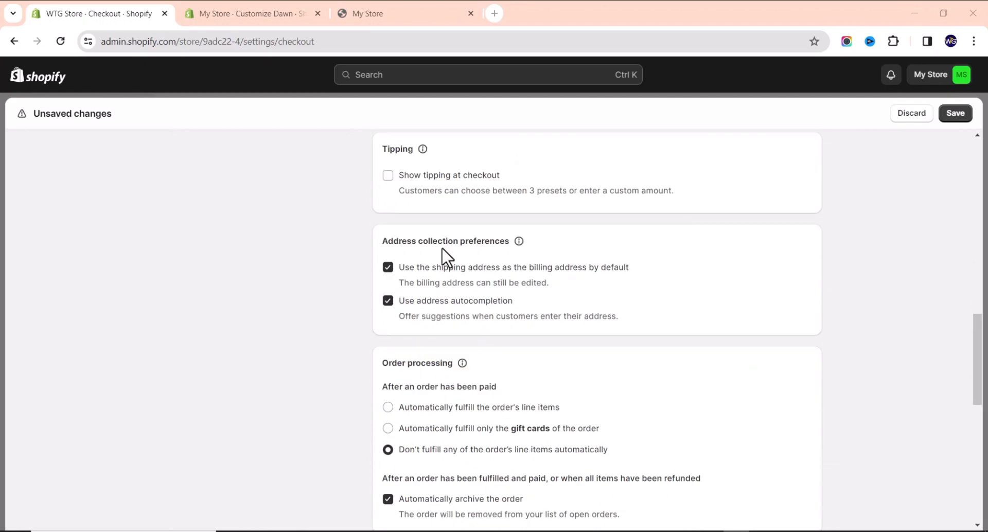
scroll(429, 275, down, 2)
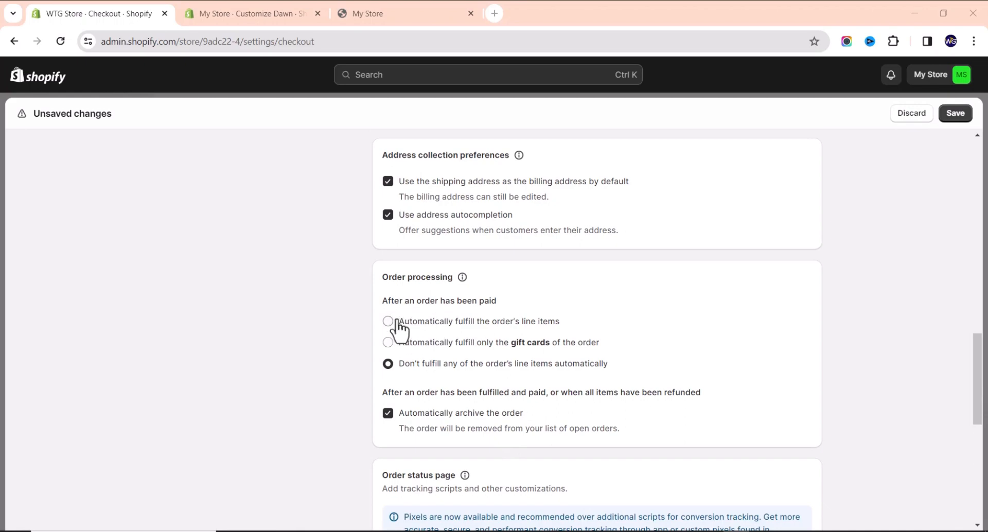
scroll(395, 311, down, 2)
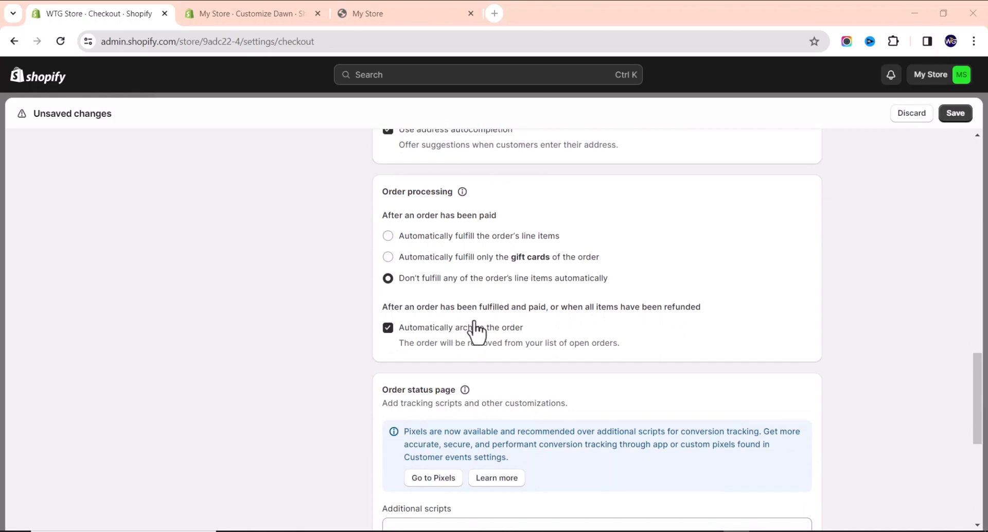
scroll(476, 332, down, 7)
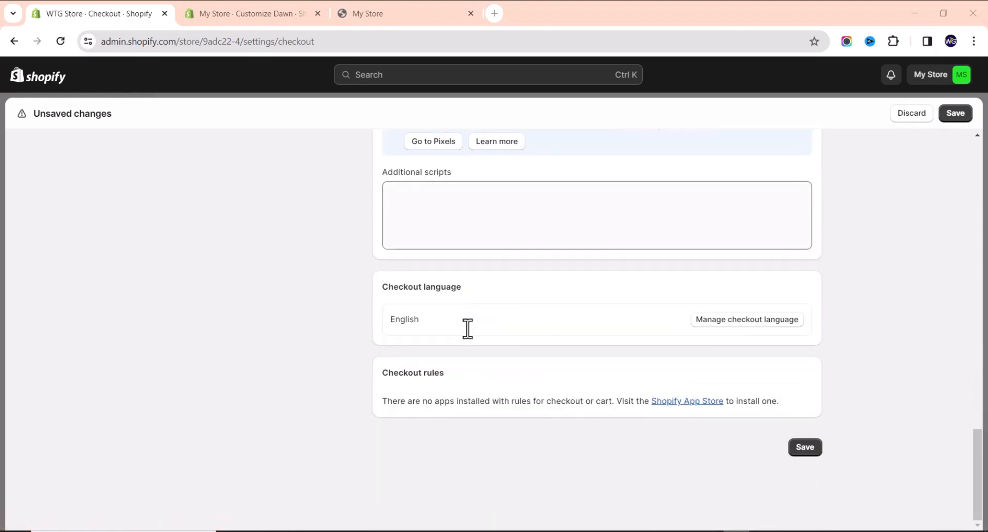
scroll(465, 332, up, 5)
scroll(720, 361, down, 5)
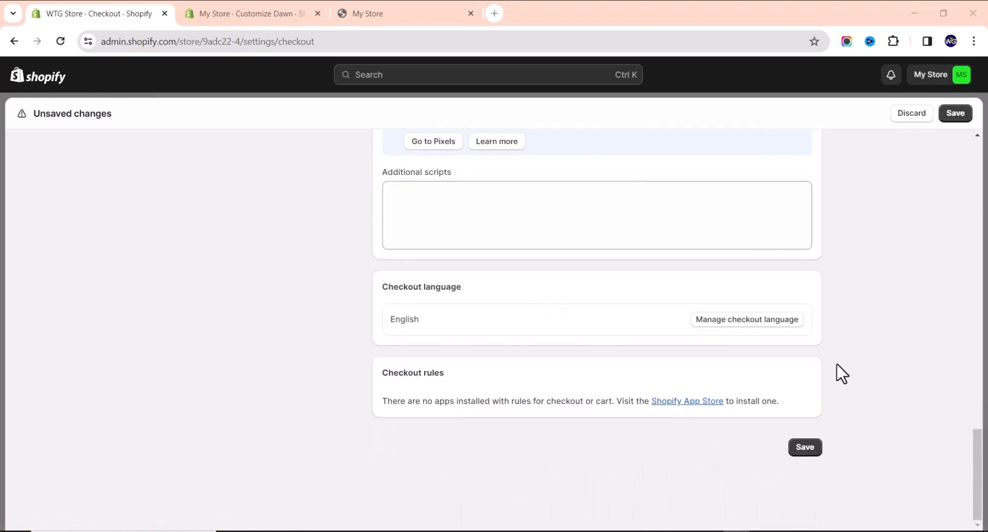
click(805, 447)
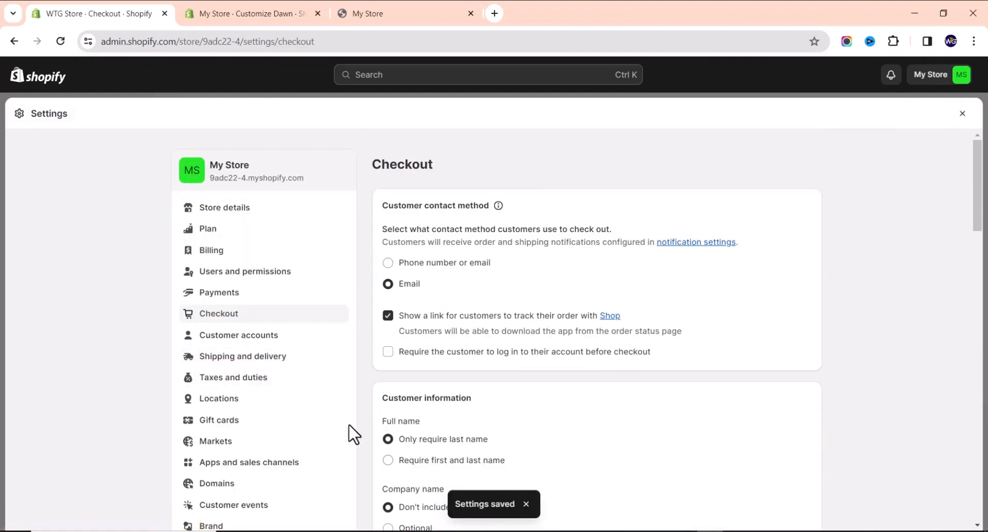
Review the Domestic and International general rates in Shipping and delivery, then return to Markets.
click(222, 443)
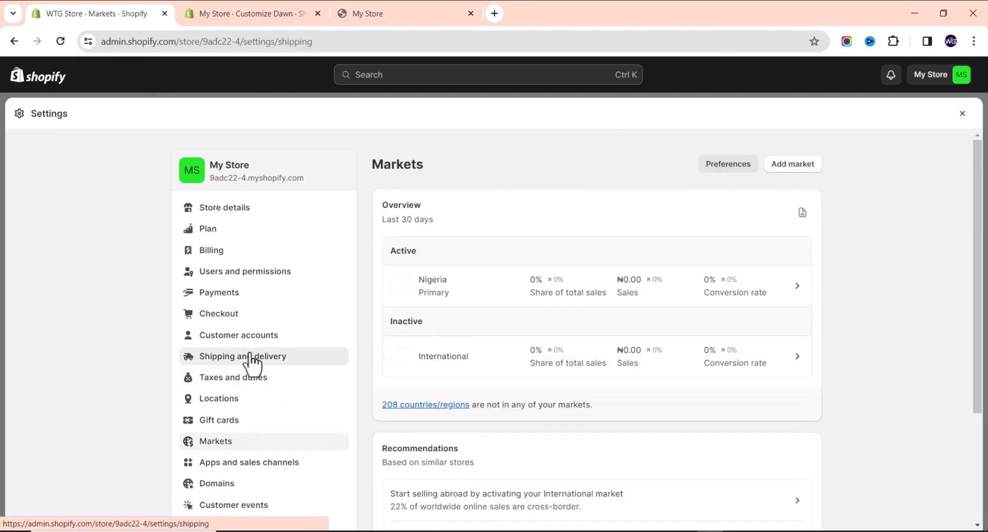
click(252, 360)
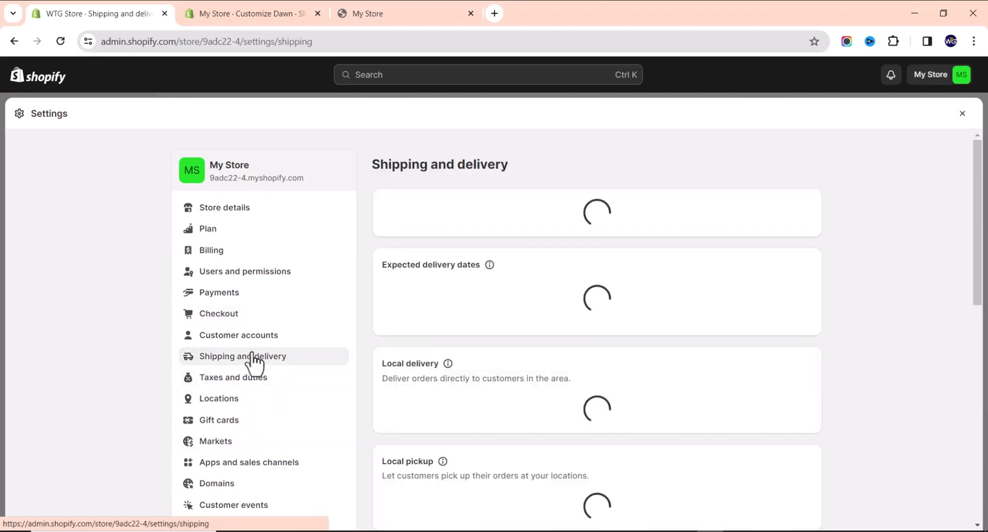
scroll(513, 327, down, 8)
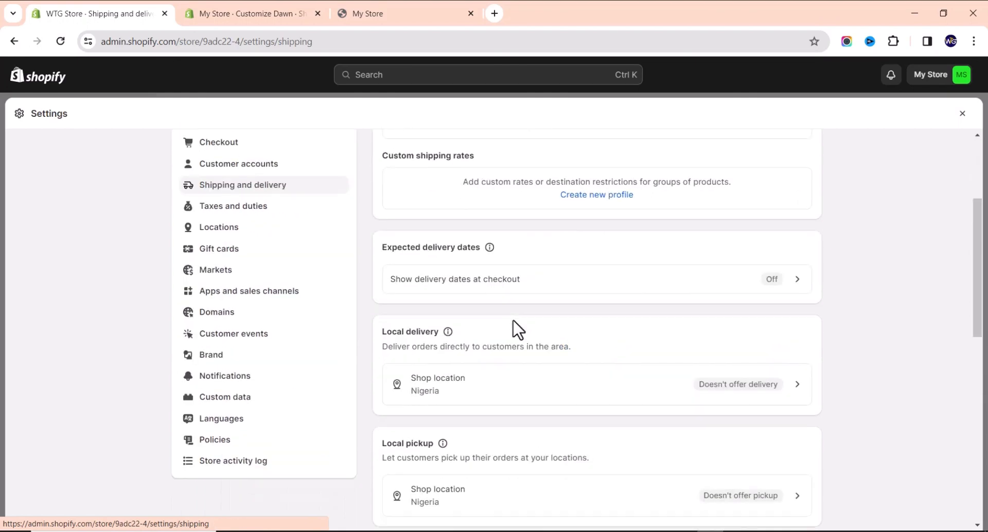
scroll(486, 331, down, 4)
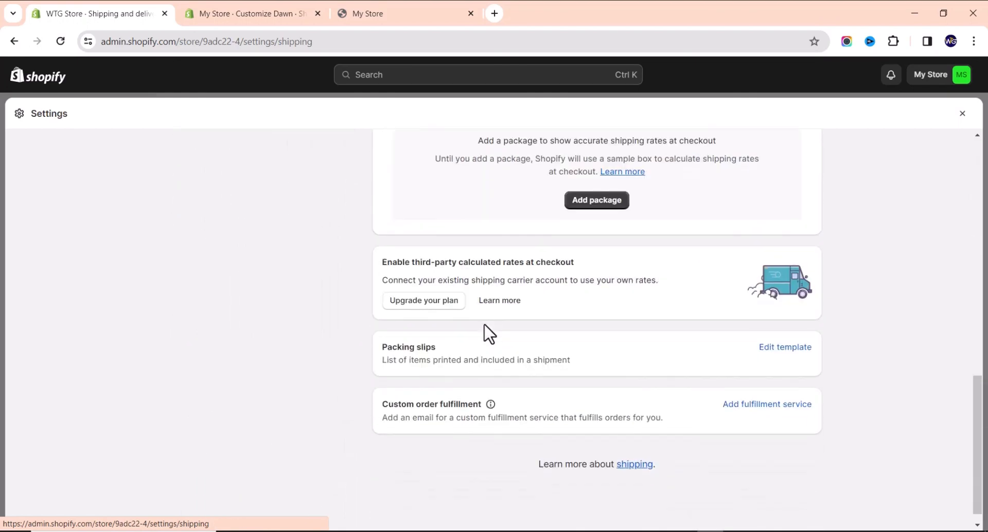
scroll(485, 335, up, 12)
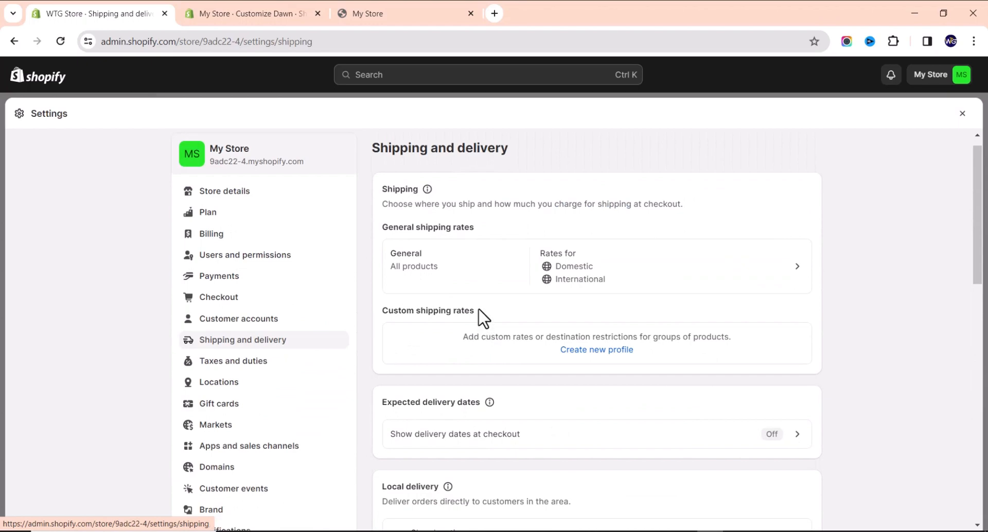
scroll(470, 299, down, 2)
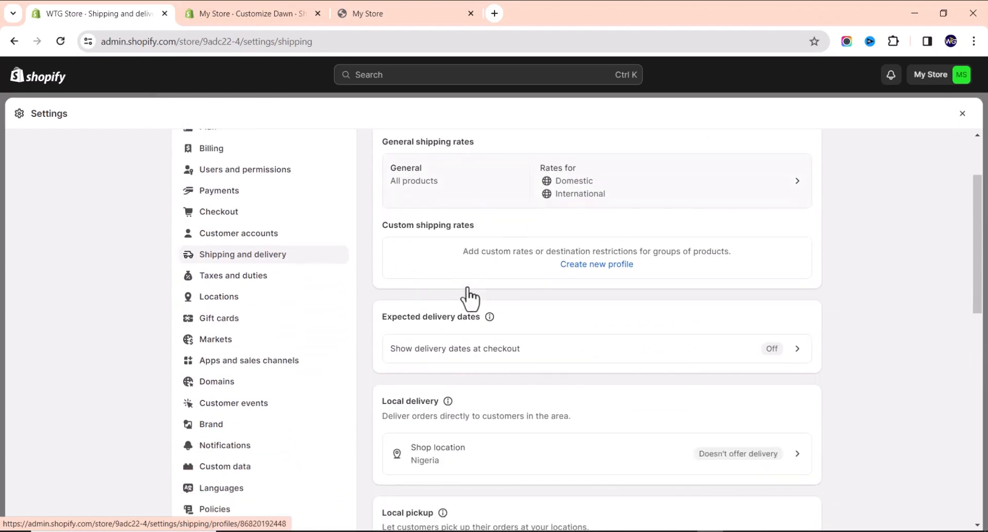
scroll(468, 298, down, 2)
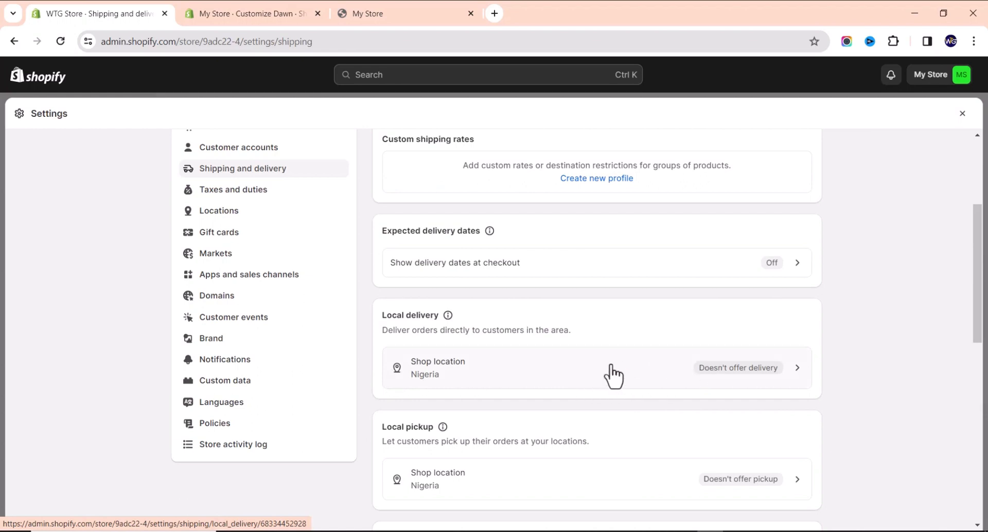
scroll(603, 374, down, 3)
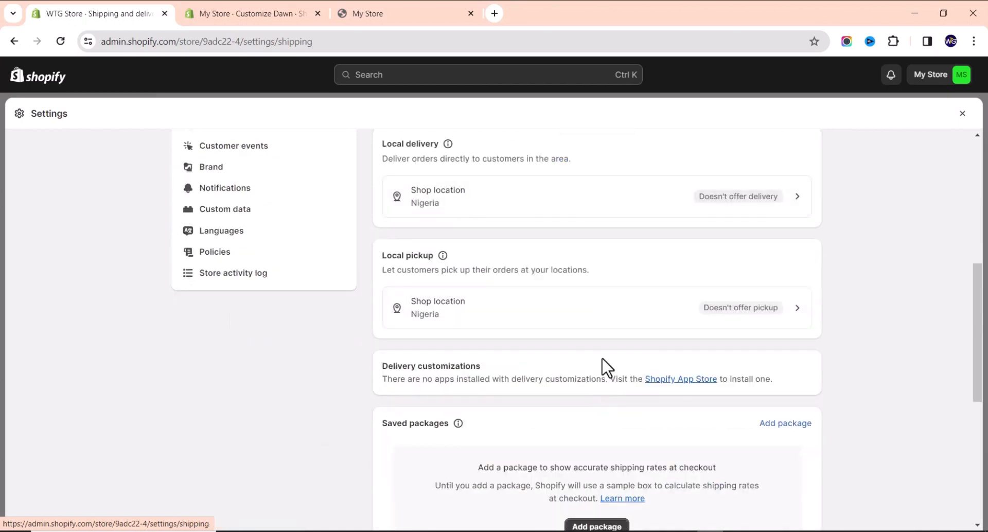
scroll(602, 366, down, 2)
scroll(602, 366, up, 1)
scroll(602, 366, up, 4)
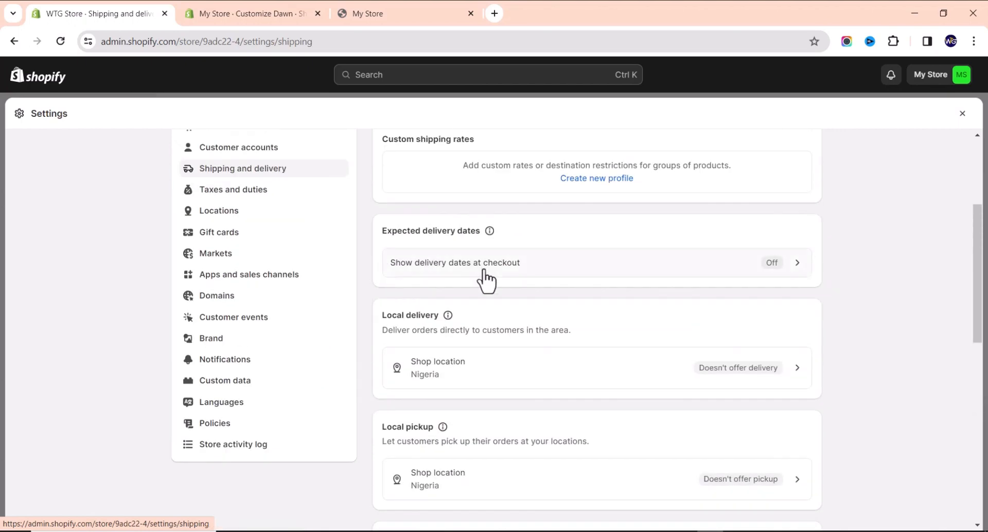
click(233, 255)
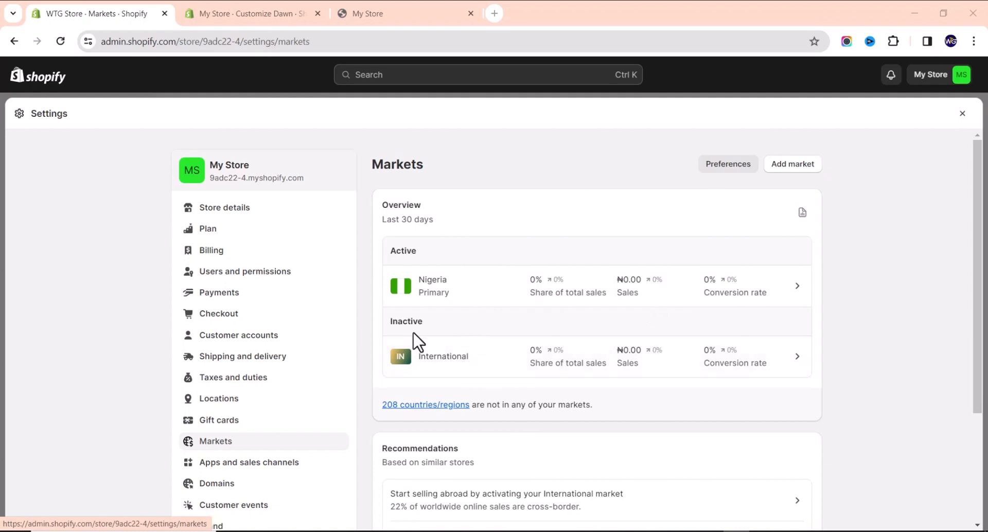
Change the International market's status from Inactive to Active, save it, and go back to Markets.
click(431, 357)
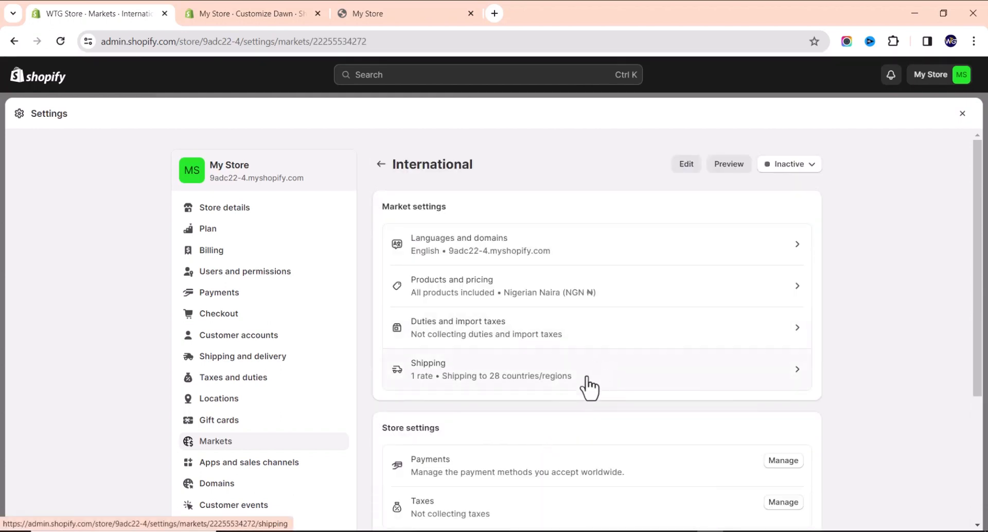
scroll(578, 420, down, 5)
scroll(579, 412, up, 5)
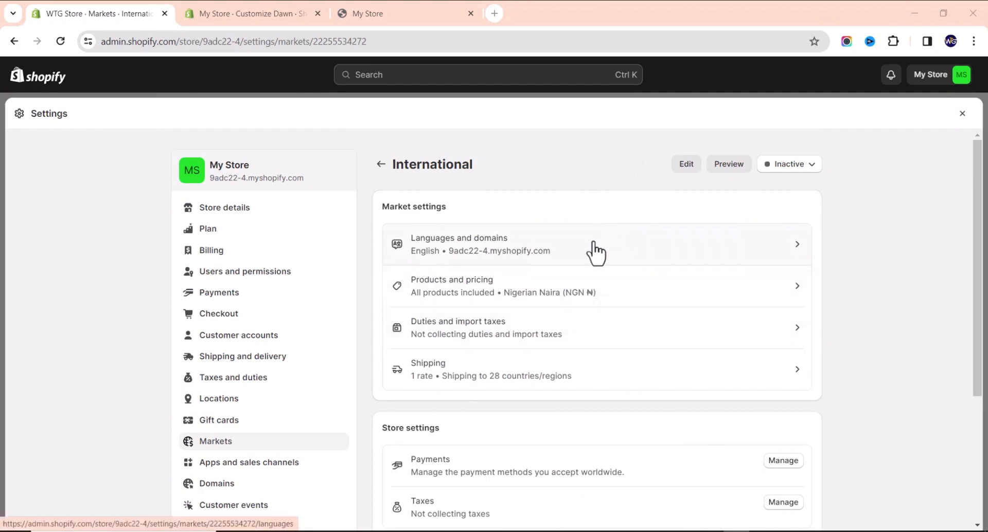
scroll(592, 250, down, 2)
scroll(590, 246, up, 2)
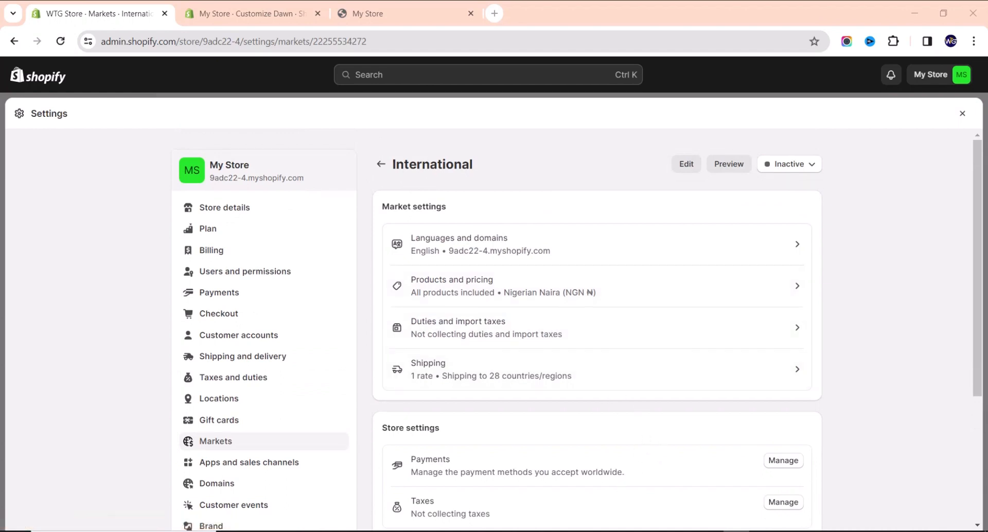
click(800, 166)
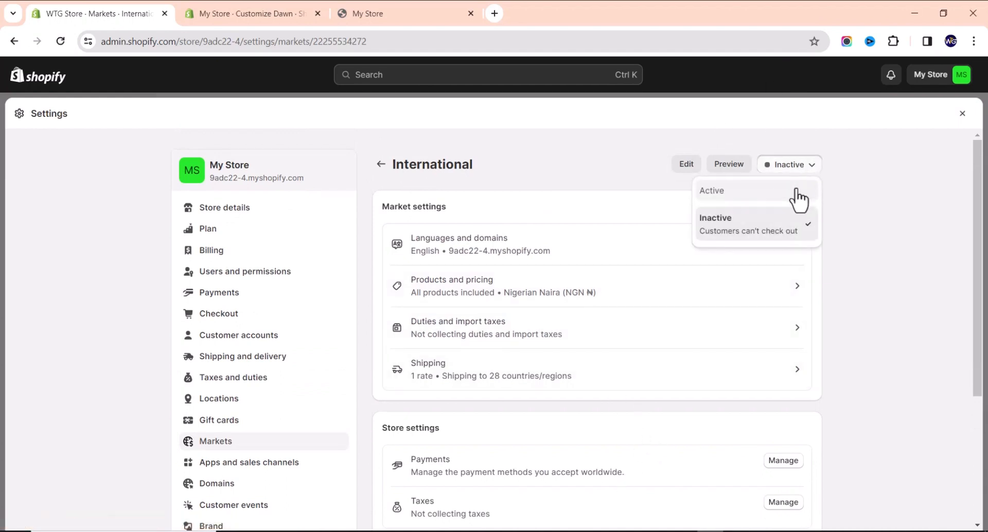
click(746, 200)
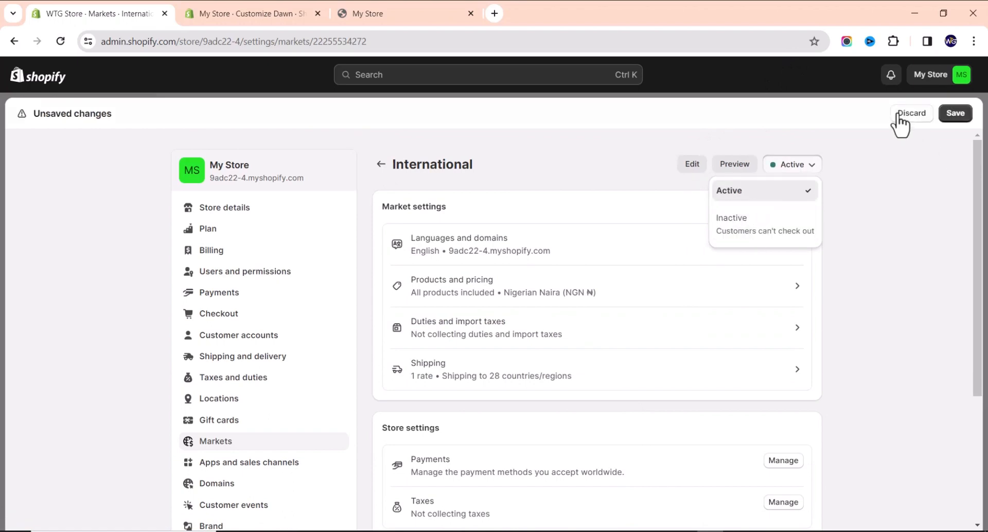
click(955, 117)
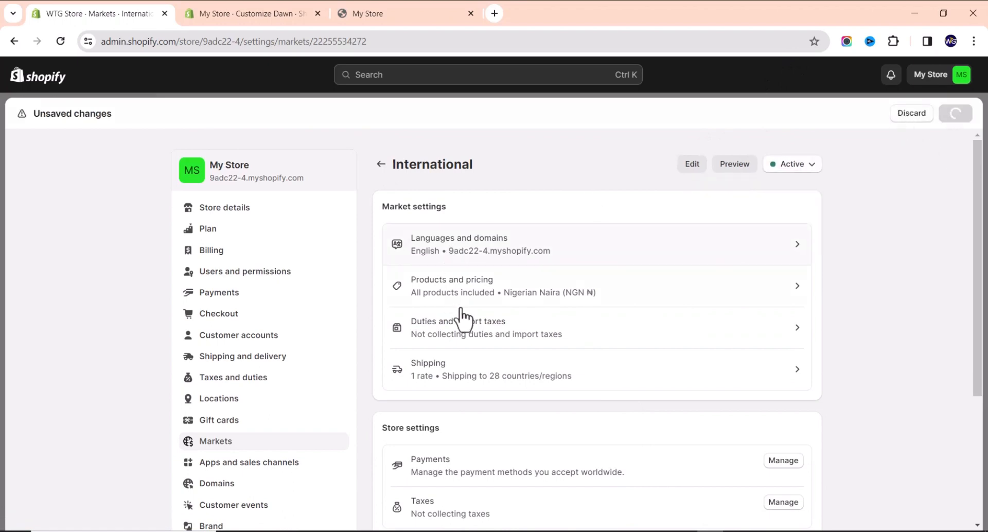
scroll(463, 316, down, 3)
scroll(486, 304, up, 3)
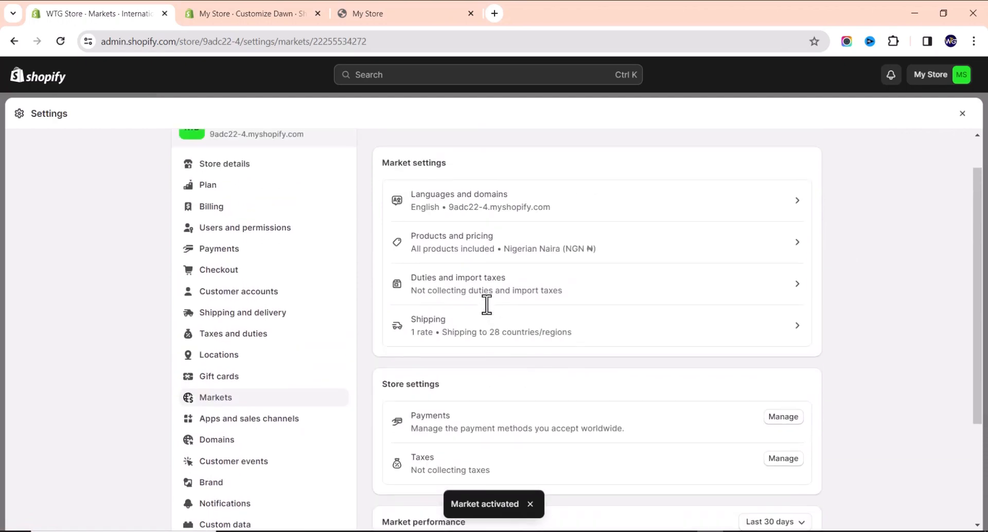
click(381, 165)
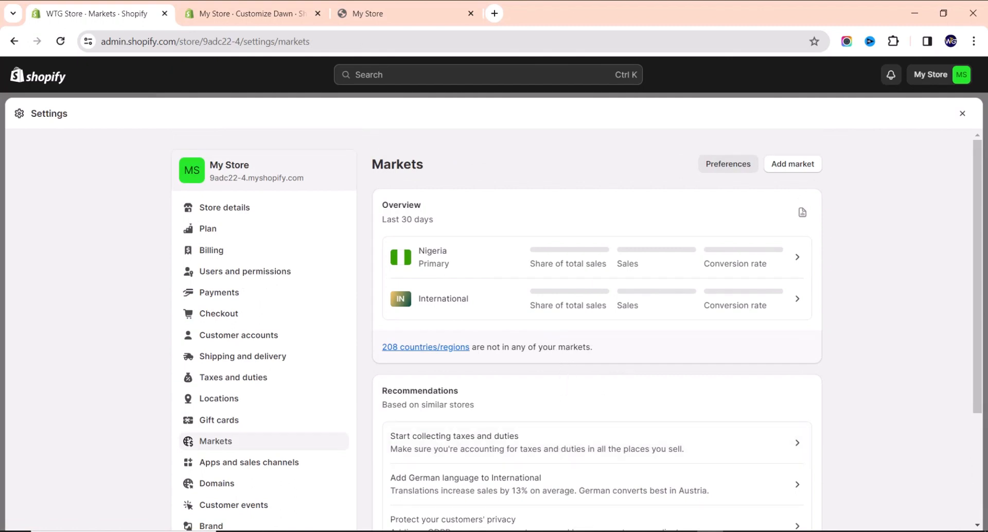
Tick Africa in the International market's Countries/regions list and save, covering 86 of 237.
click(563, 309)
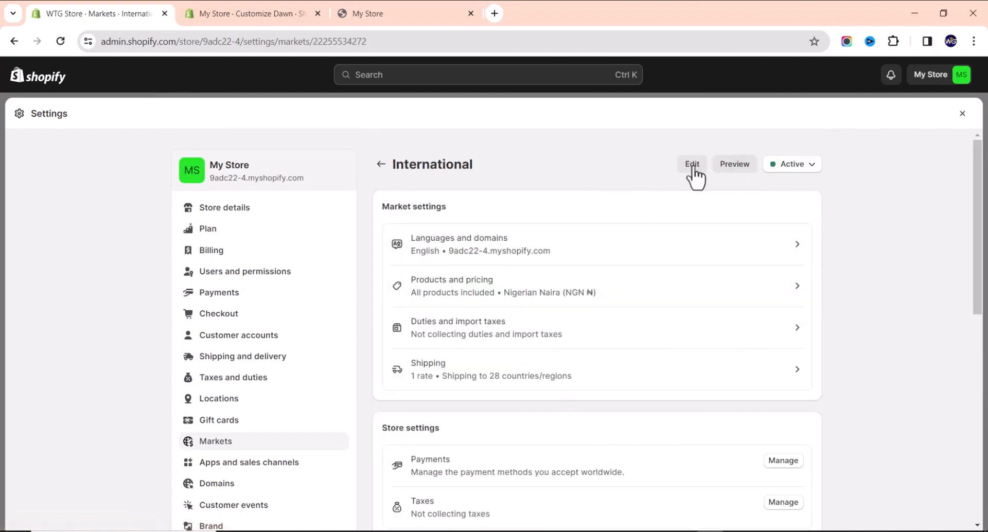
click(693, 165)
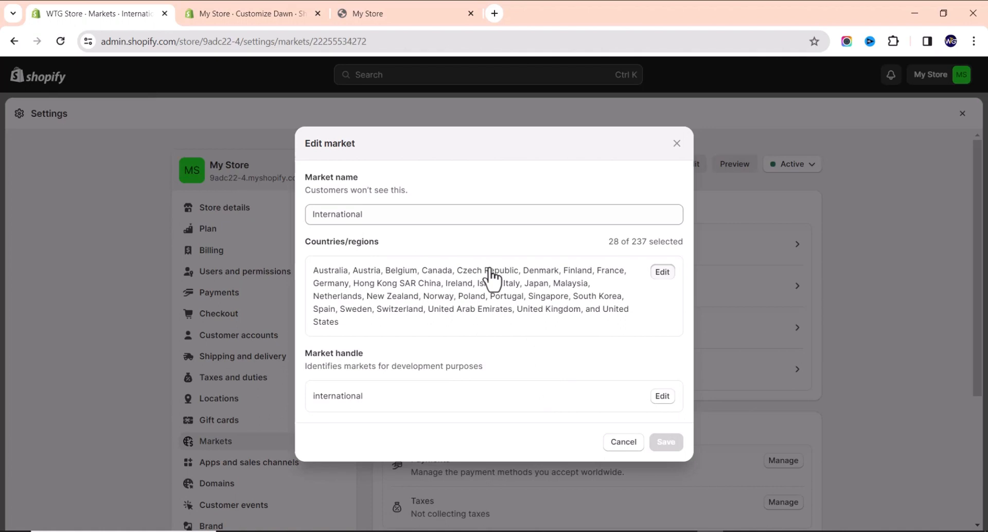
click(663, 272)
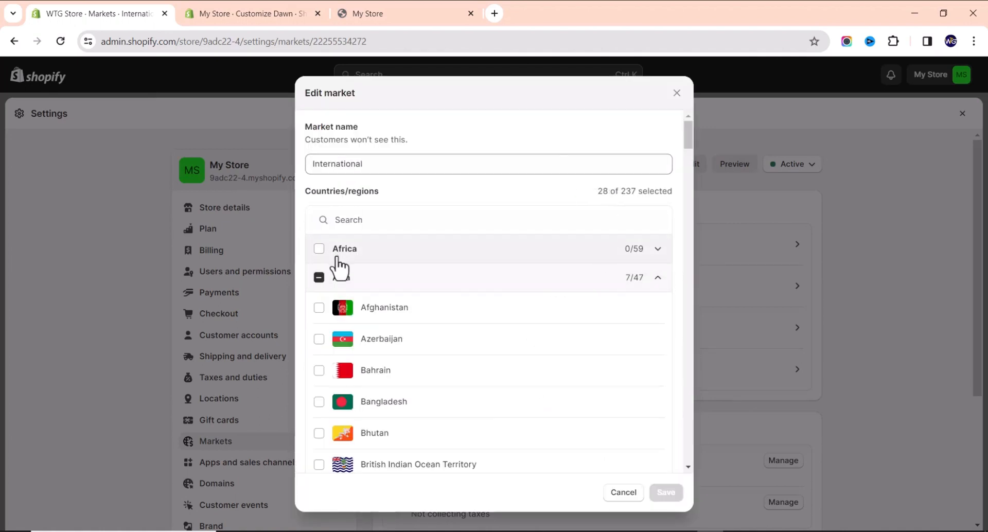
click(319, 249)
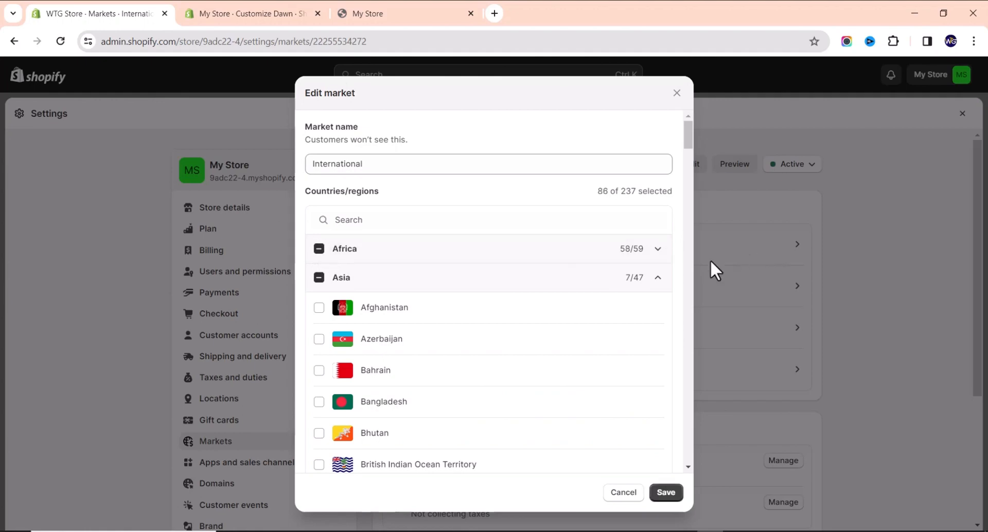
scroll(478, 361, down, 7)
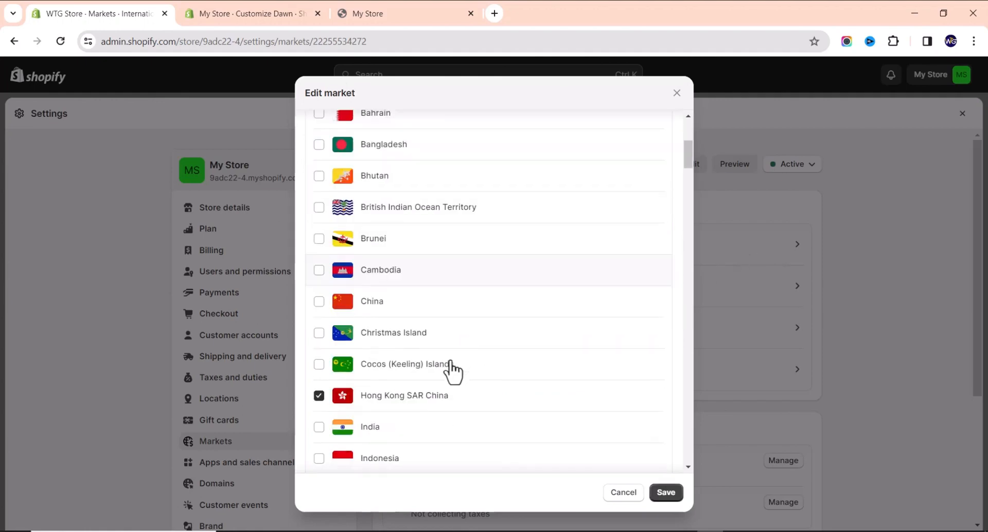
scroll(466, 350, up, 8)
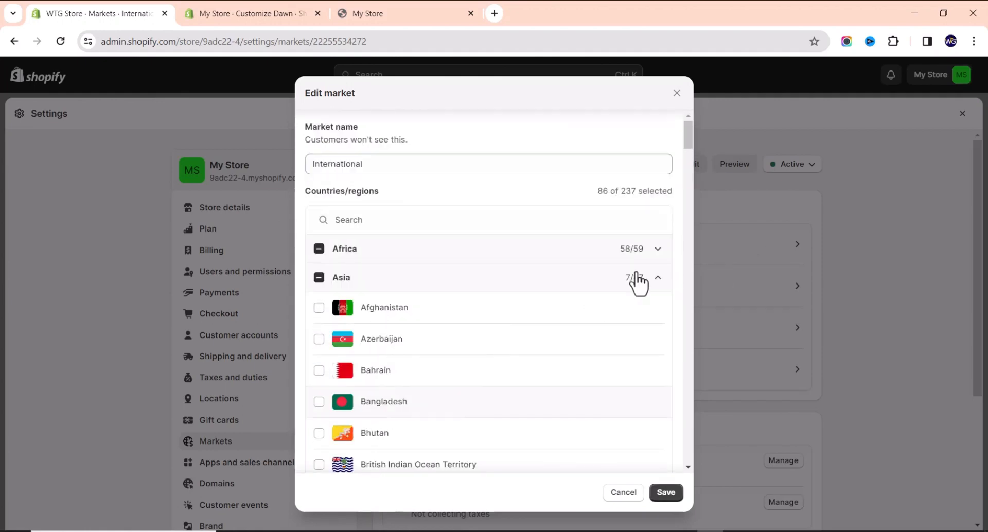
click(659, 279)
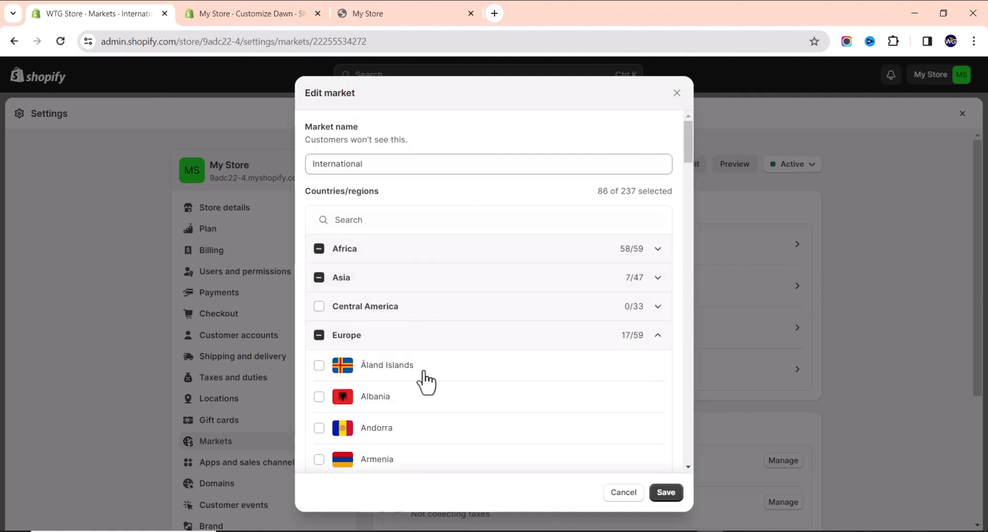
scroll(402, 371, down, 1)
scroll(393, 375, down, 3)
scroll(535, 331, up, 4)
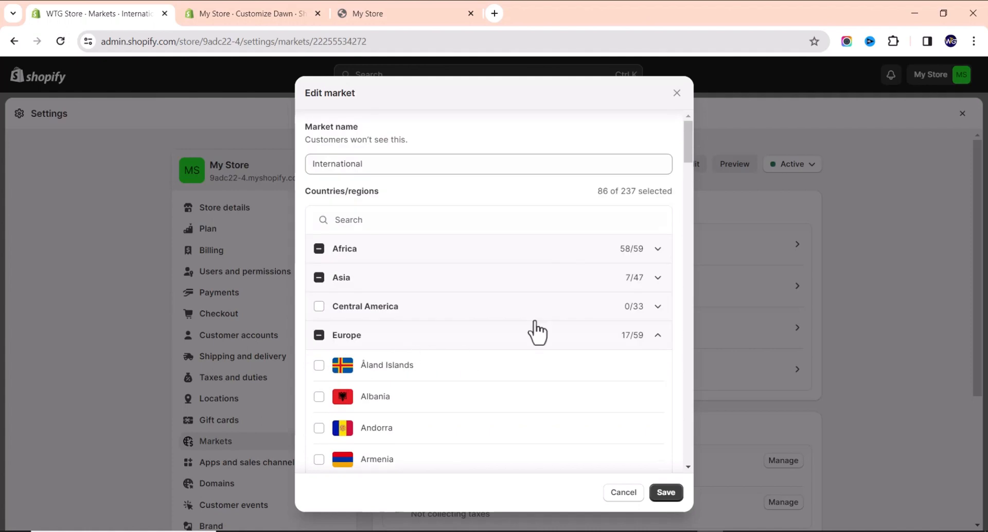
click(665, 493)
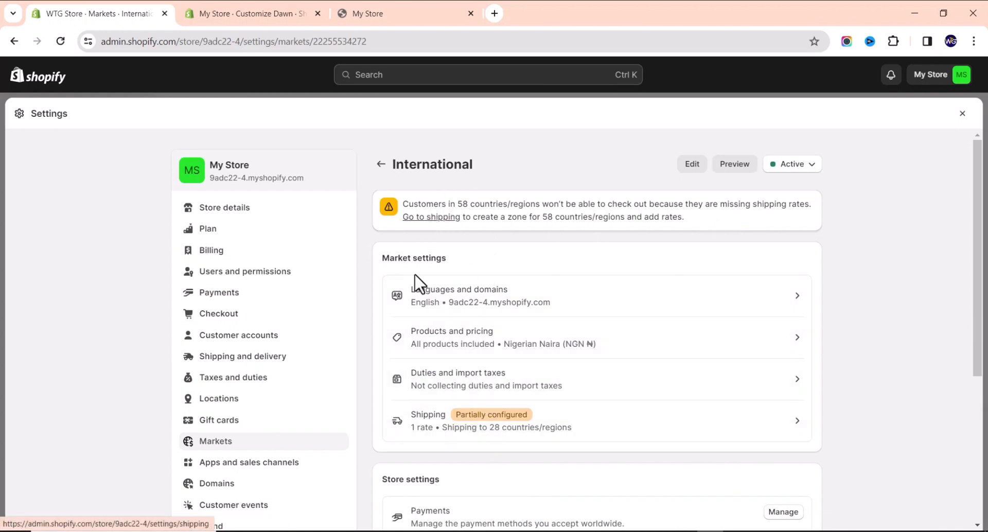
Check the International market's shipping coverage, then go to Locations to see the Nigeria shop location.
click(469, 425)
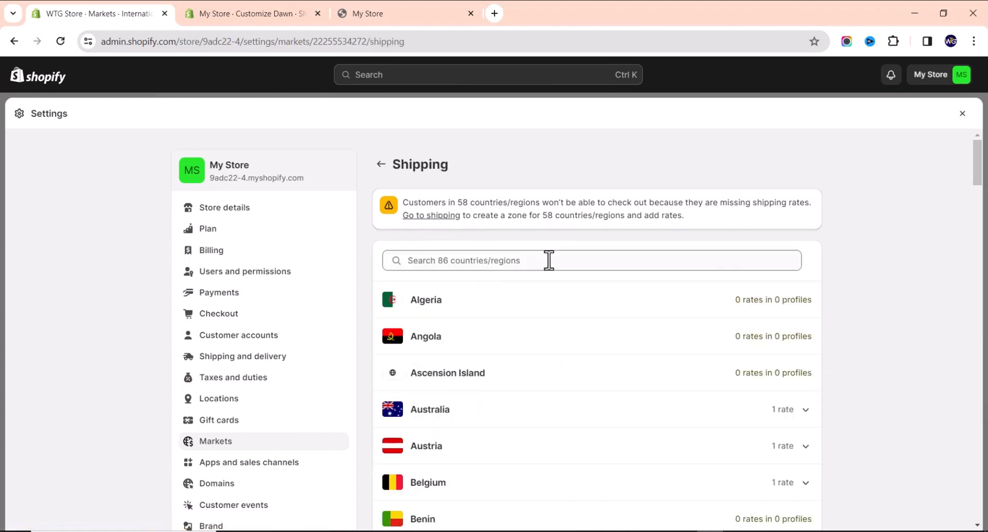
click(381, 166)
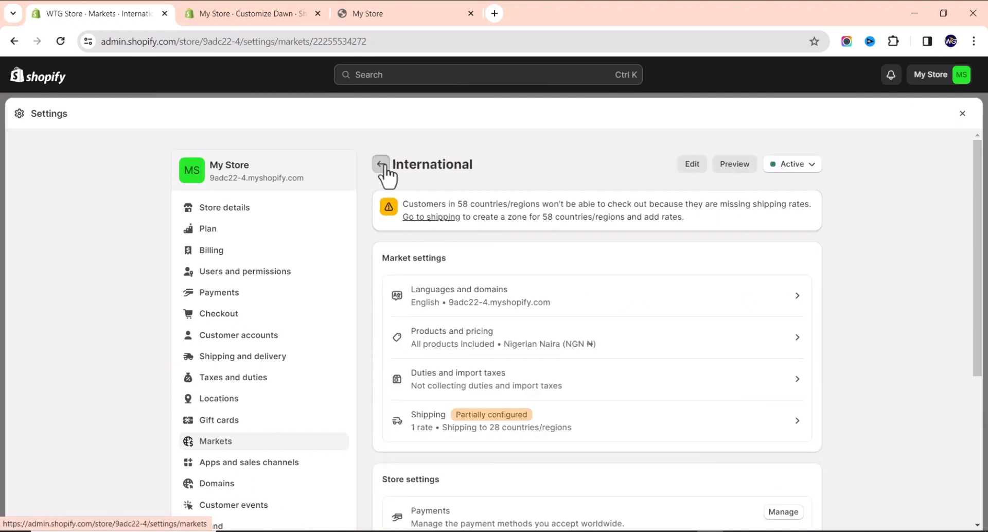
click(382, 165)
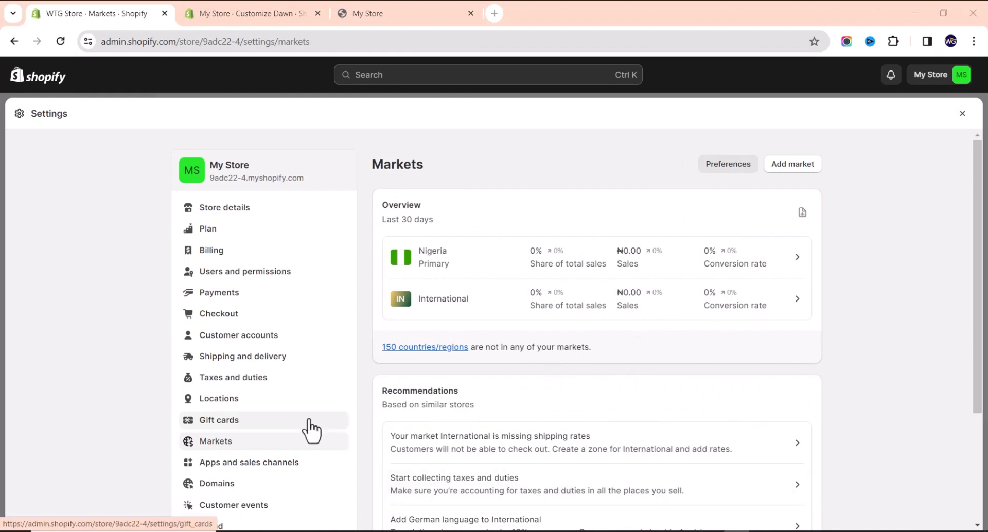
click(237, 404)
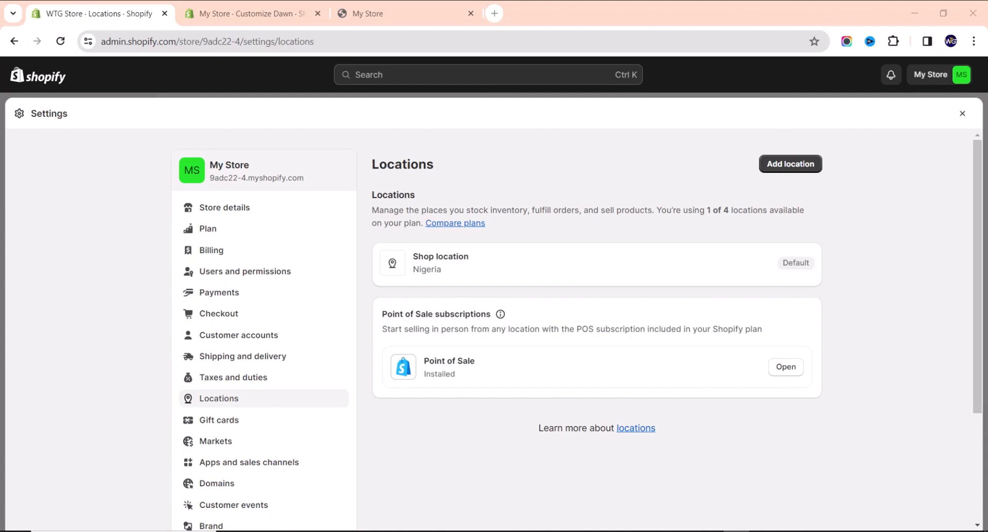
Go to Shipping and delivery to see the Domestic and International general rates.
click(283, 358)
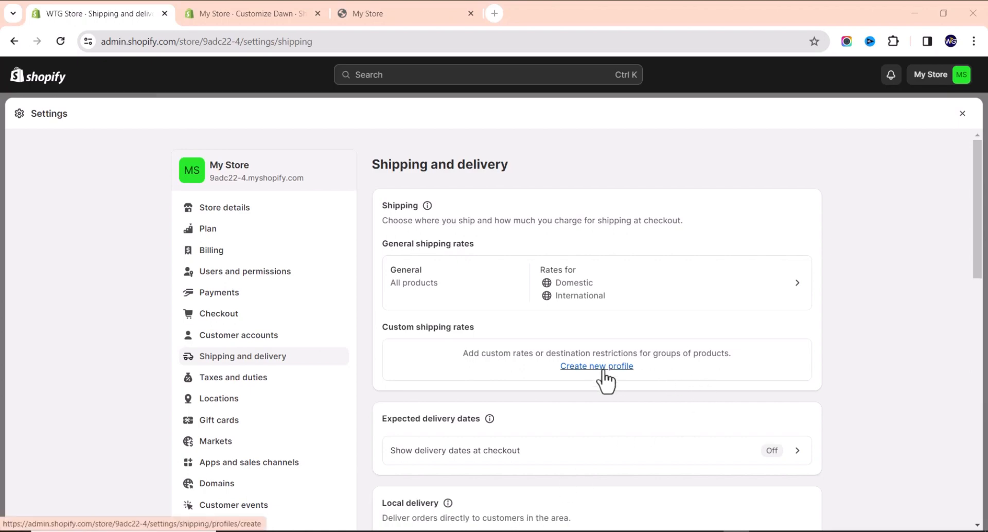
Open the General shipping profile and check which markets the Domestic zone serves.
scroll(582, 376, down, 3)
scroll(575, 366, down, 7)
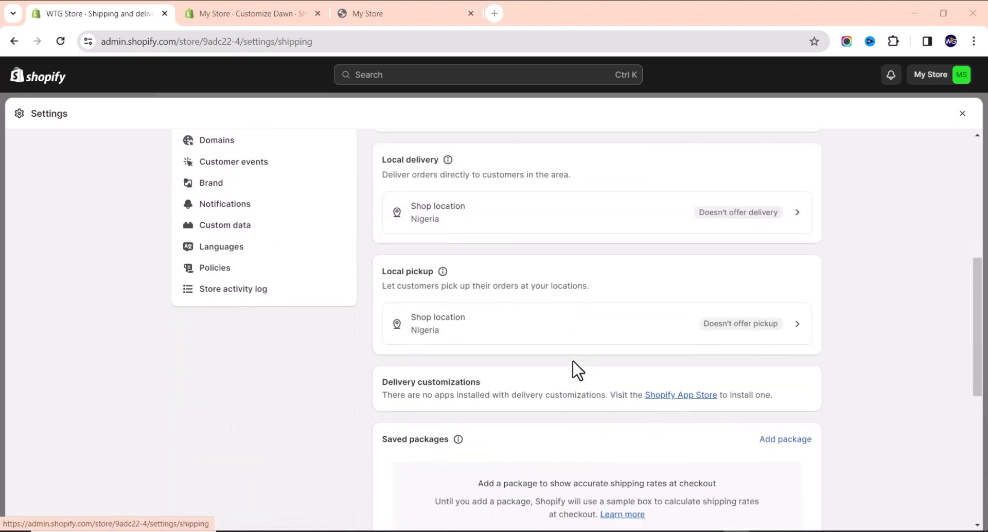
scroll(574, 365, down, 4)
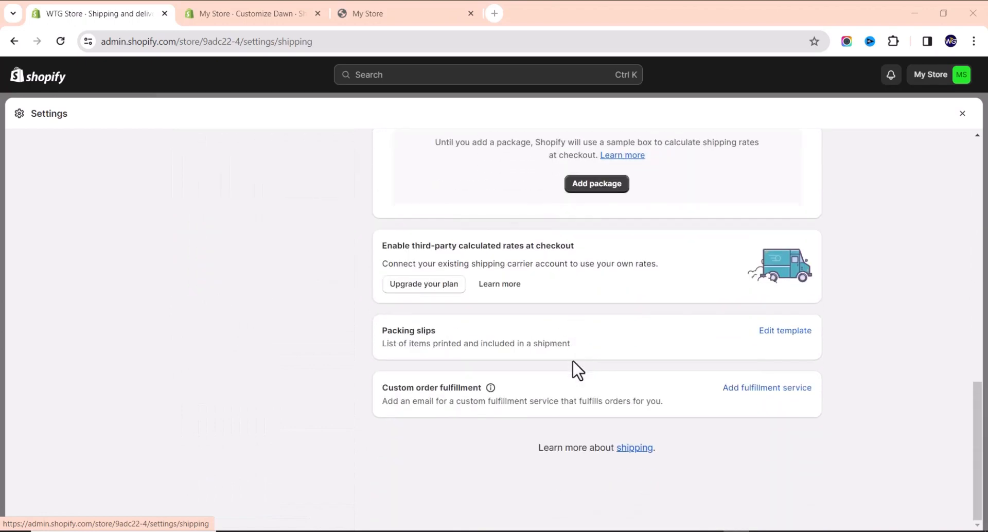
scroll(574, 366, up, 8)
scroll(576, 357, up, 5)
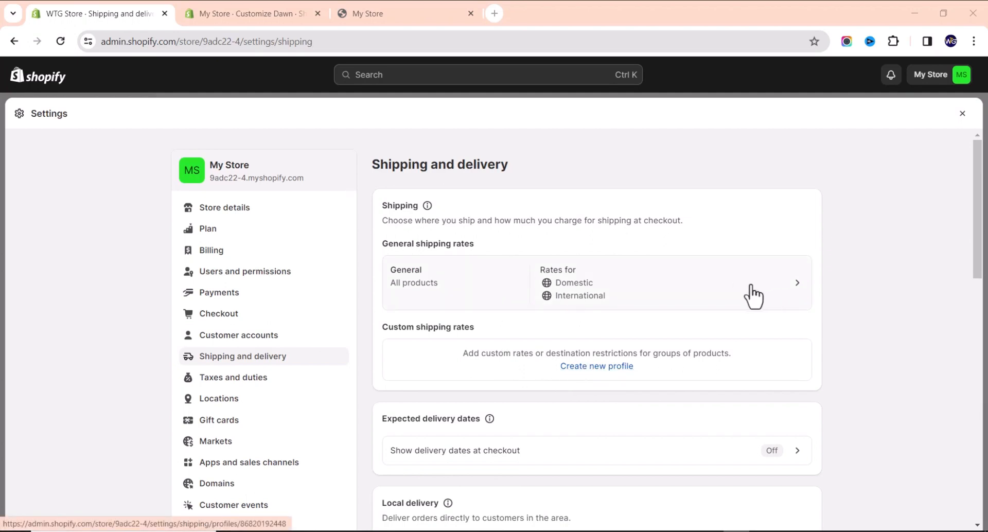
click(619, 299)
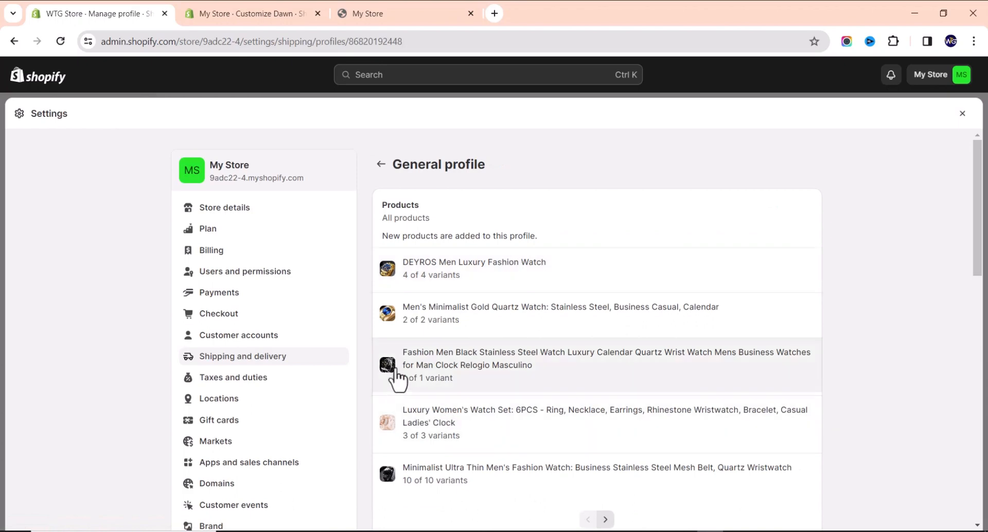
scroll(461, 234, down, 2)
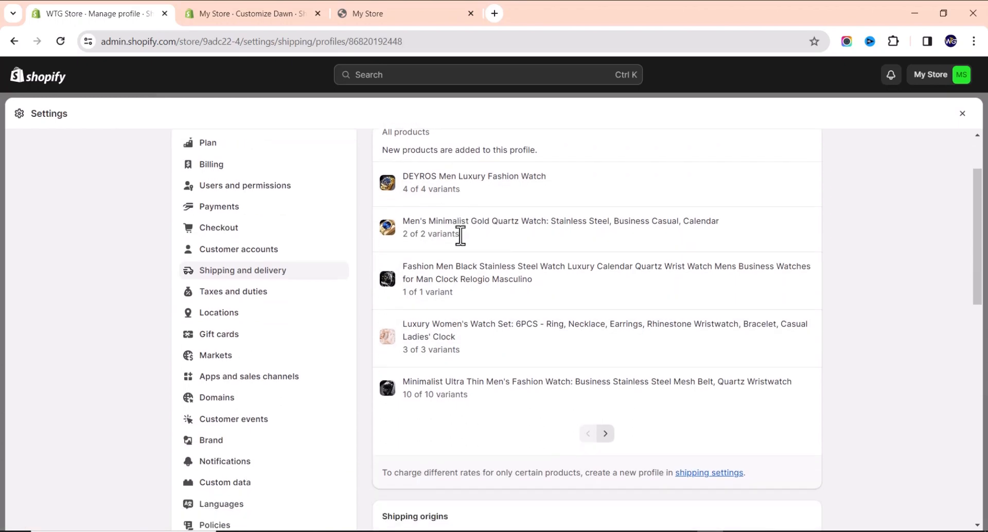
scroll(472, 342, down, 2)
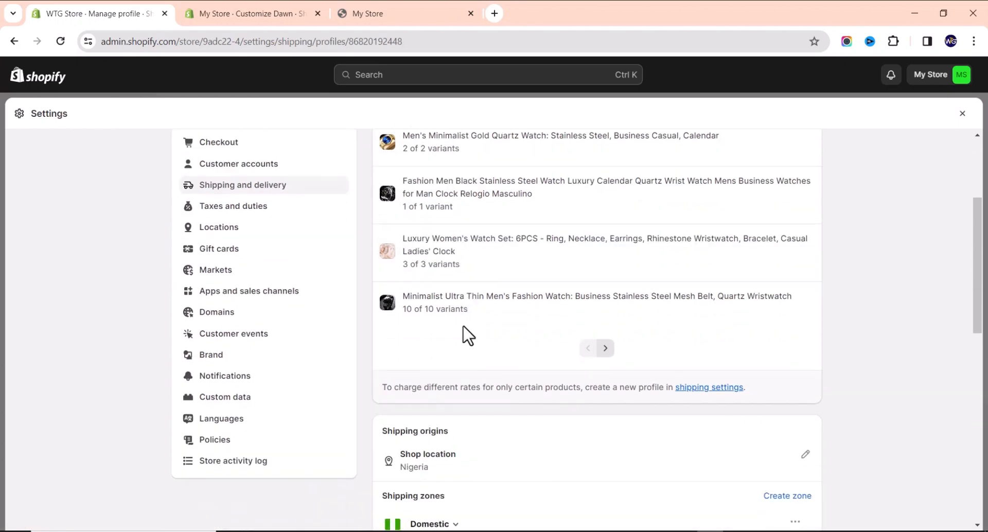
scroll(463, 335, down, 2)
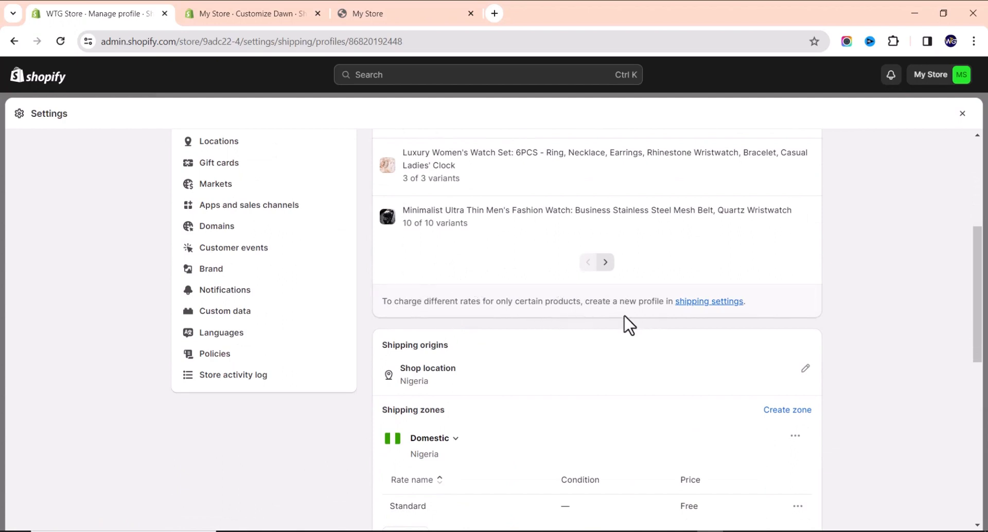
scroll(554, 343, down, 2)
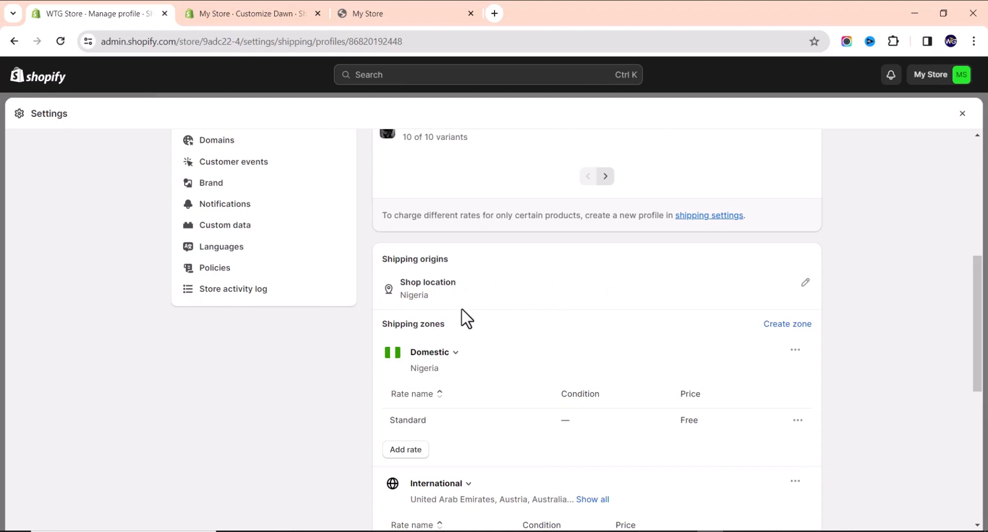
click(440, 354)
click(440, 354)
Create a shipping zone named 'International' with all International countries selected.
click(787, 325)
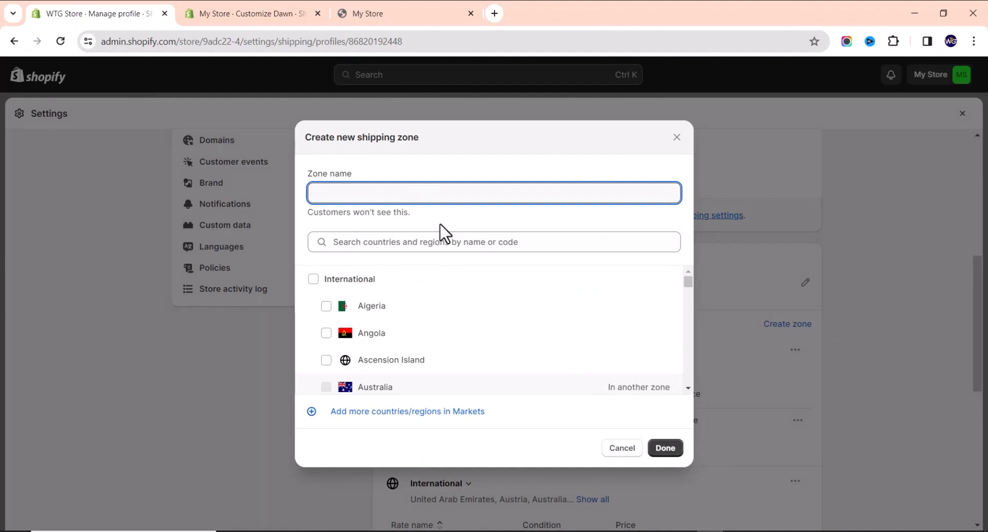
text(Intte)
key(BackSpace)
text(ernational)
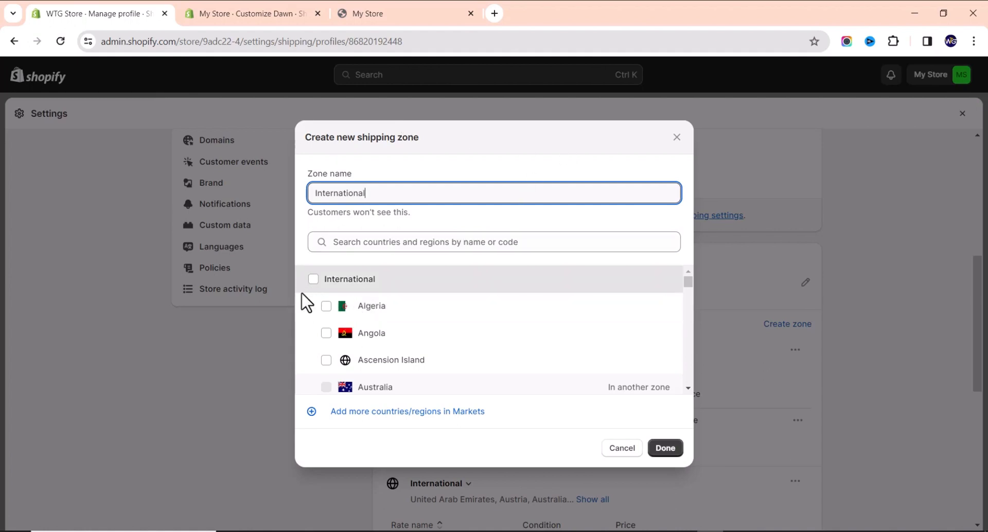
click(314, 280)
scroll(444, 327, down, 1)
scroll(437, 325, down, 10)
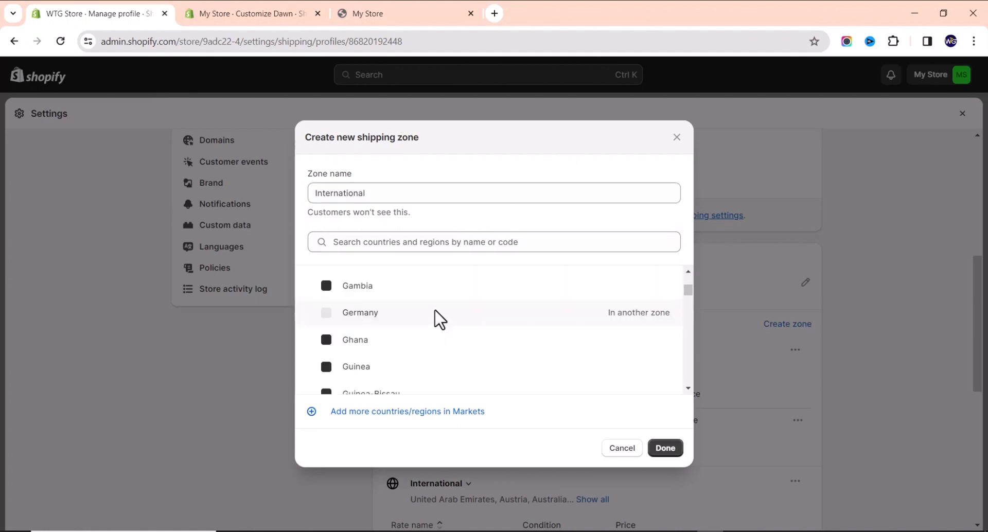
scroll(564, 343, down, 1)
scroll(564, 344, down, 20)
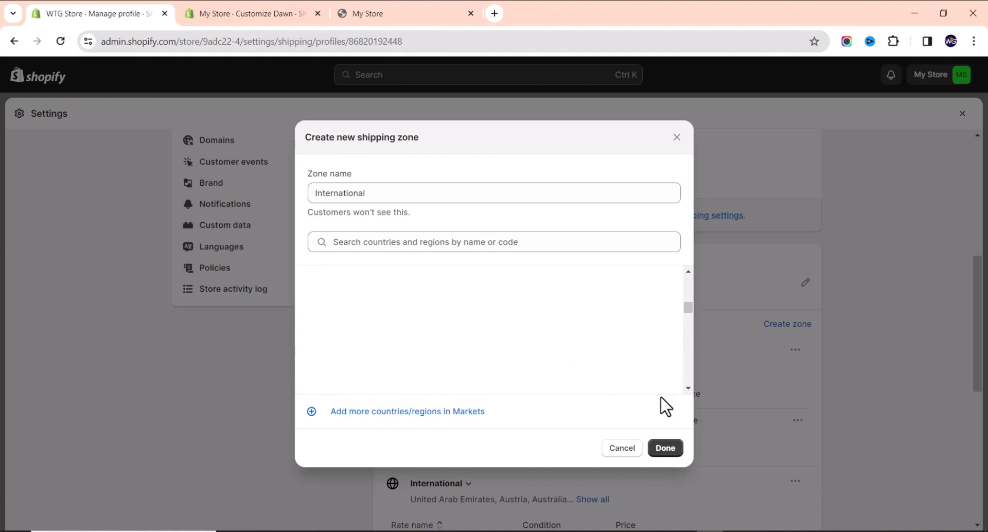
click(665, 449)
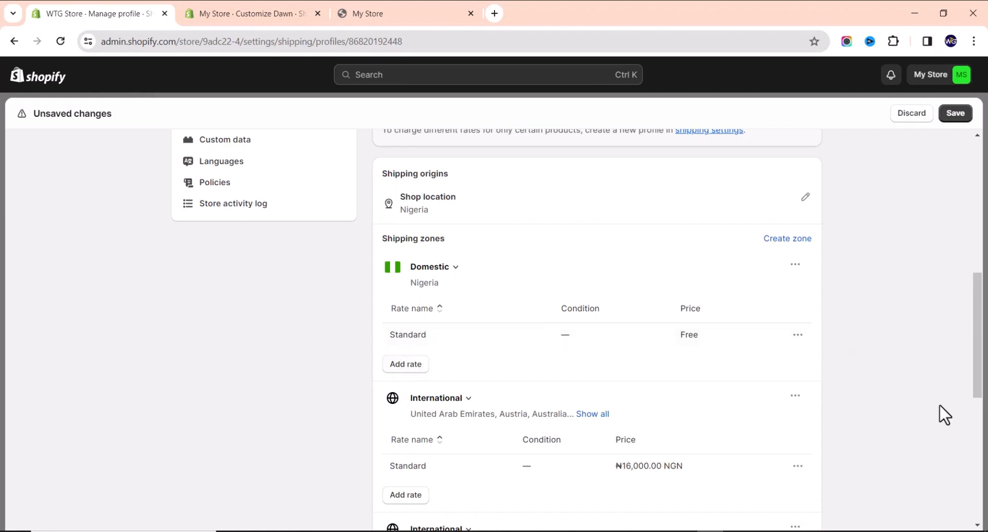
Change the Domestic Standard shipping rate's price from free to ₦2,000.00.
click(798, 335)
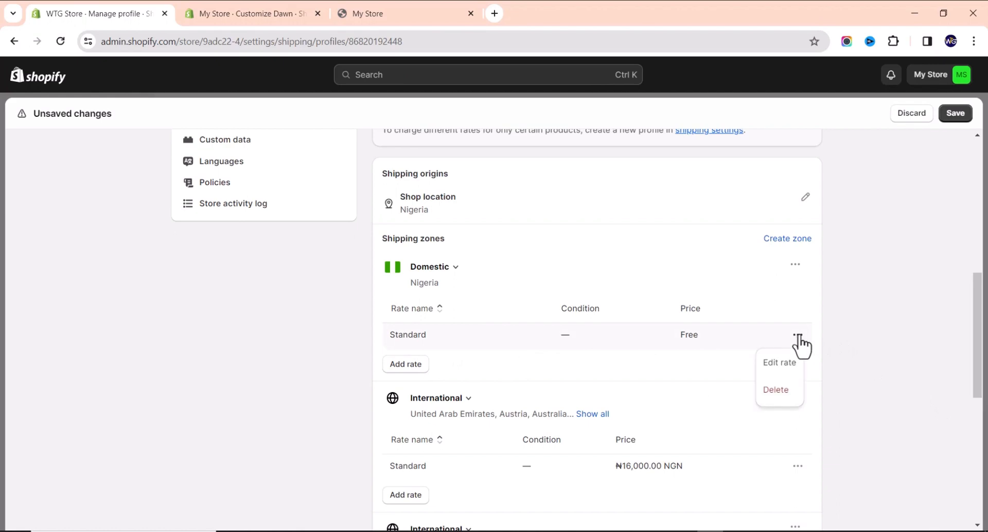
click(798, 335)
click(798, 336)
click(782, 363)
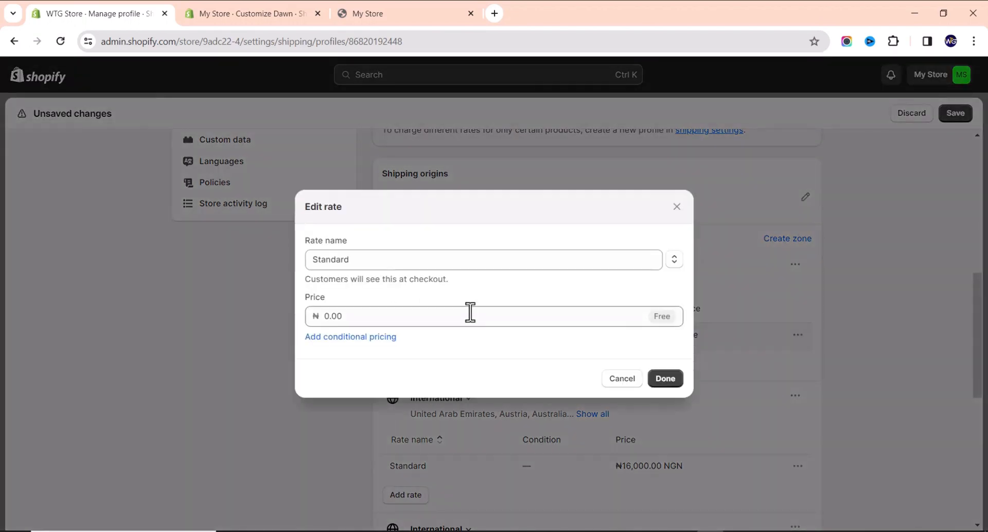
click(406, 315)
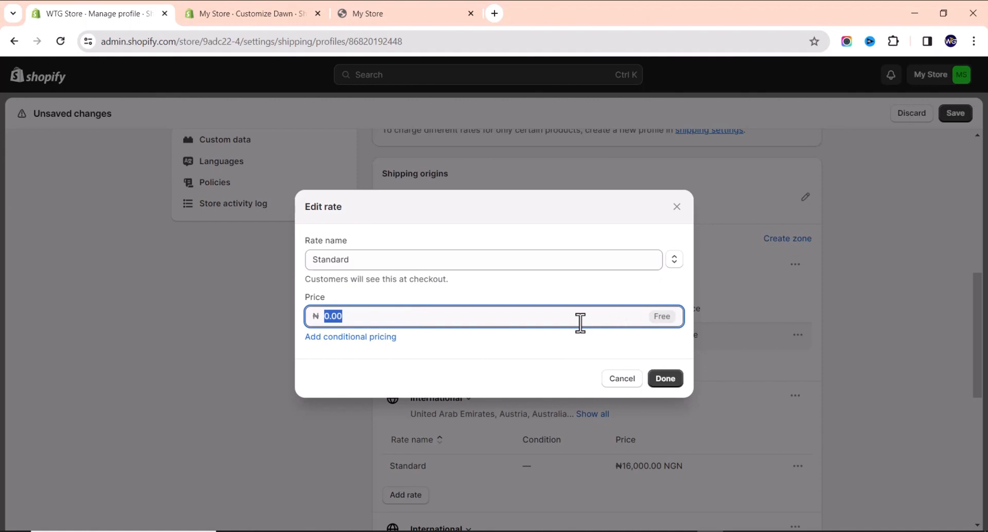
text(2)
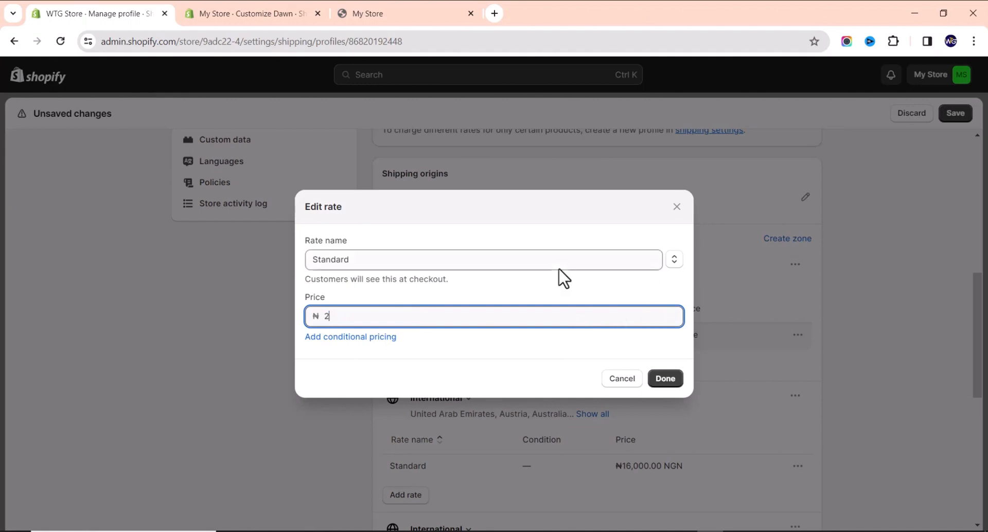
text(000)
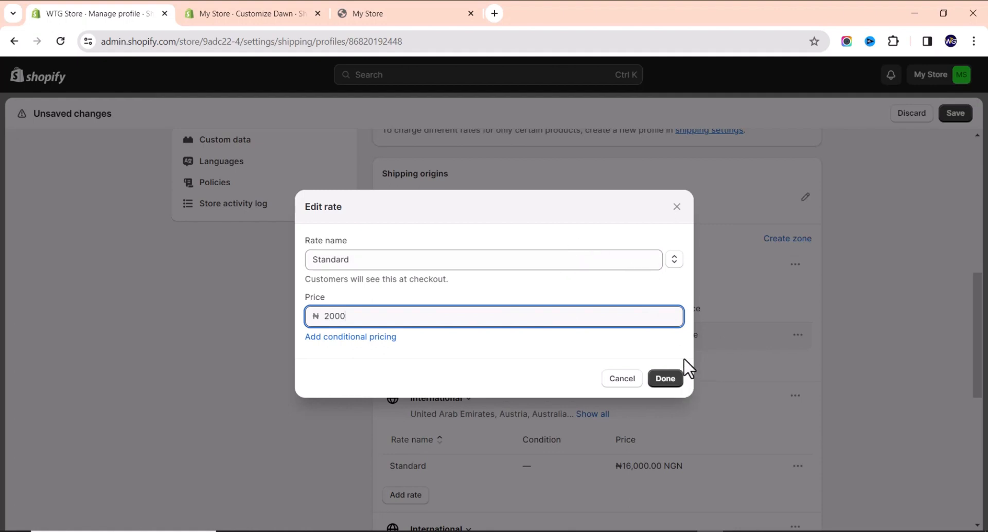
click(669, 384)
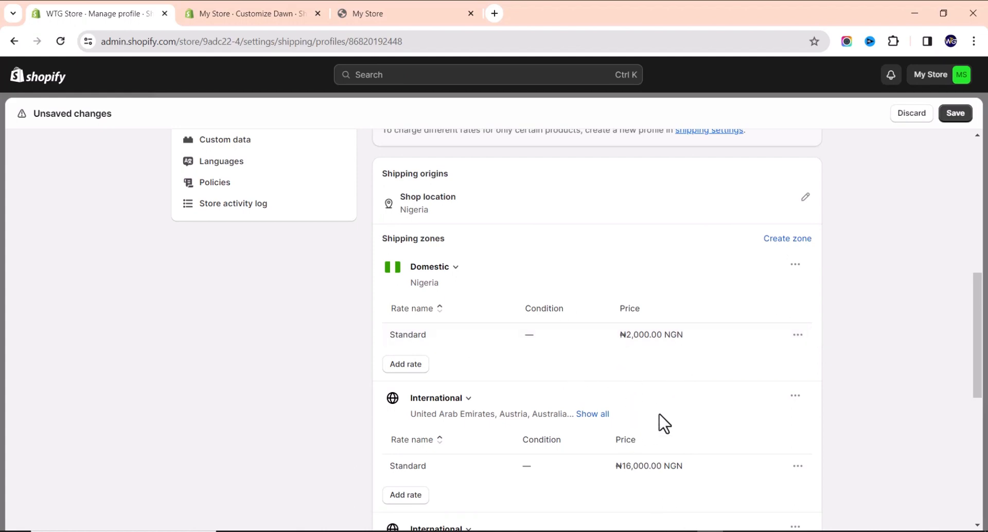
Delete the ₦16,000 Standard international rate and then the old International zone.
scroll(482, 345, down, 2)
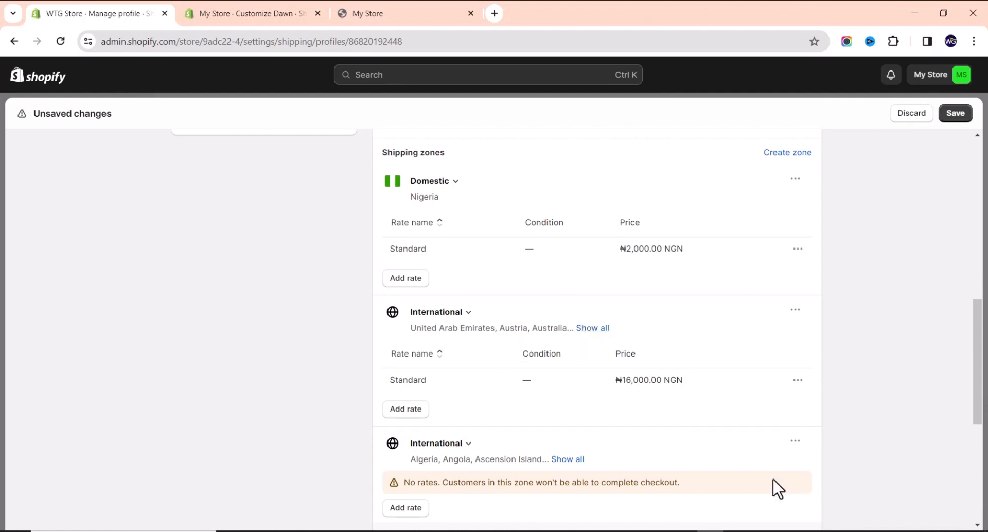
click(796, 442)
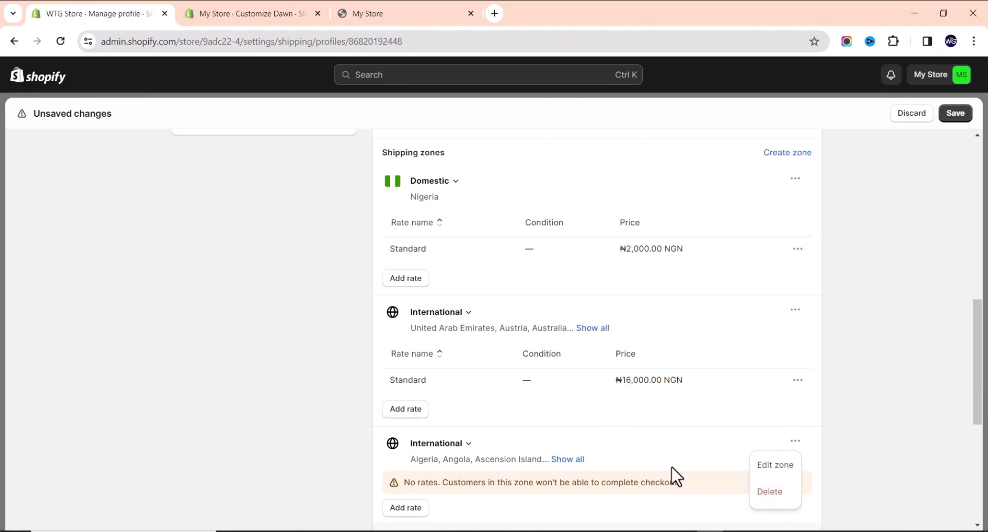
click(673, 438)
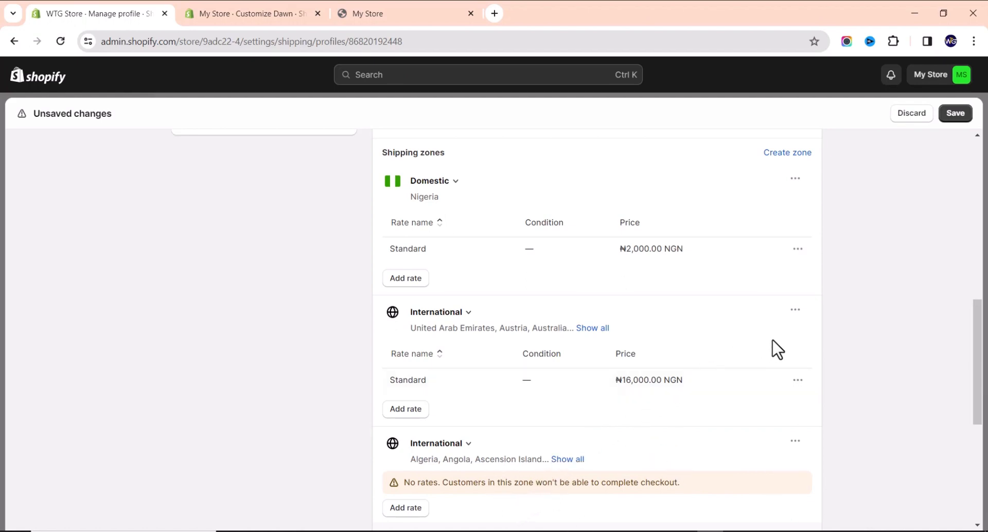
click(796, 389)
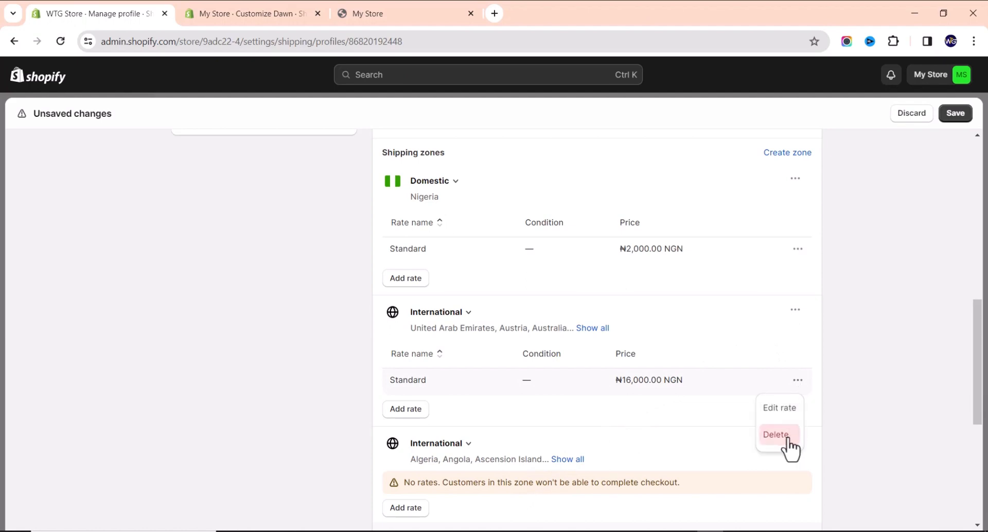
click(683, 391)
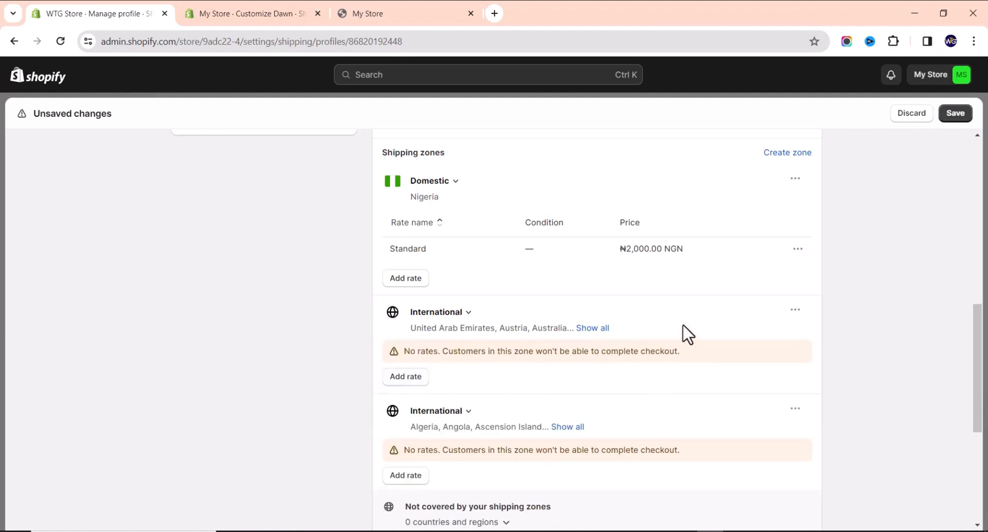
click(796, 311)
click(770, 361)
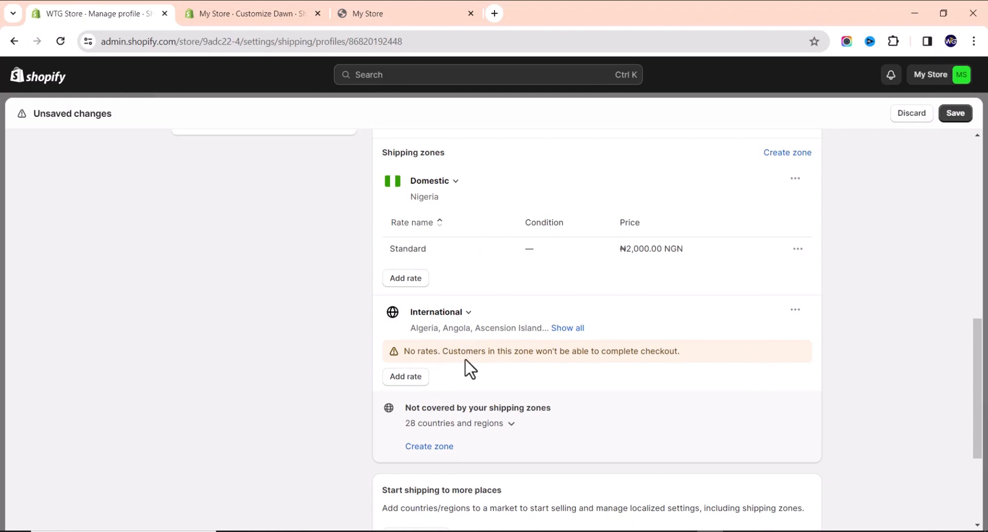
Re-tick all countries in the remaining International zone so it covers every country.
click(795, 311)
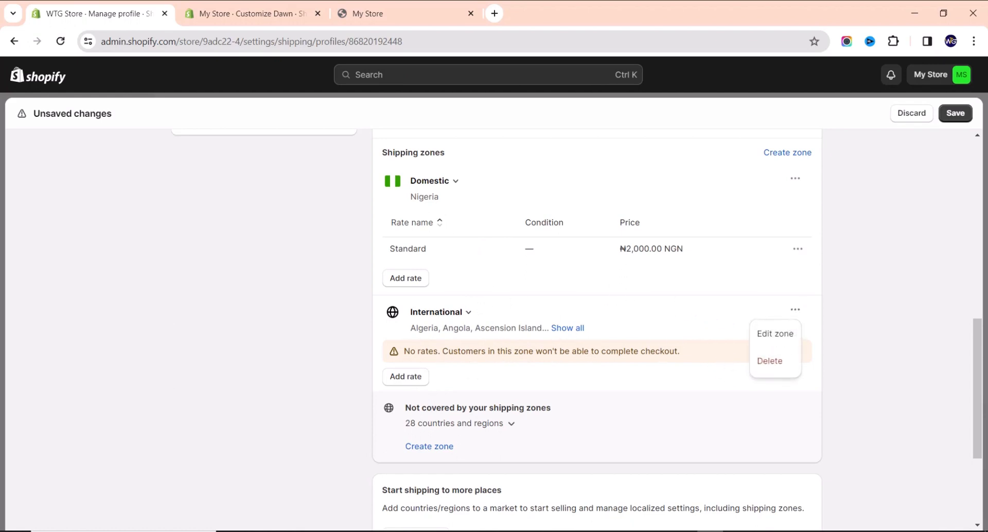
click(776, 334)
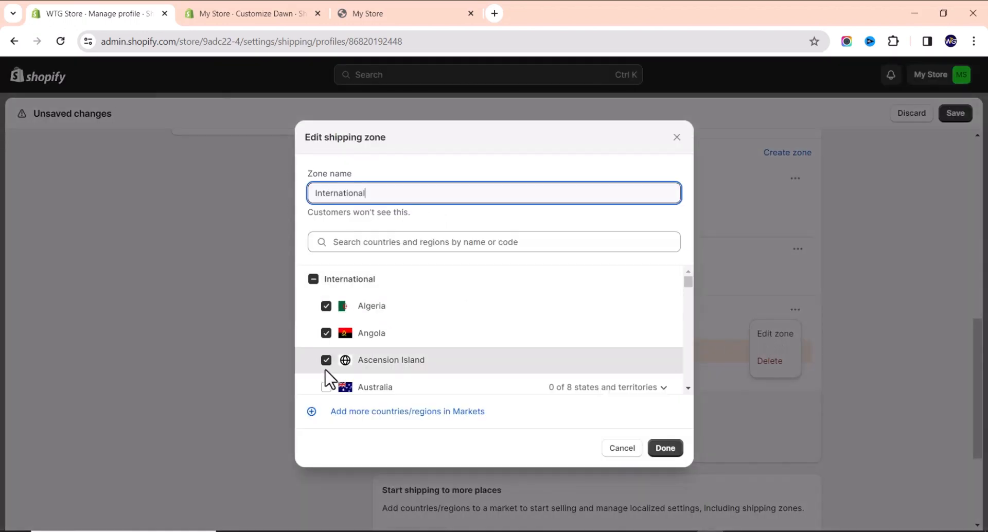
click(314, 280)
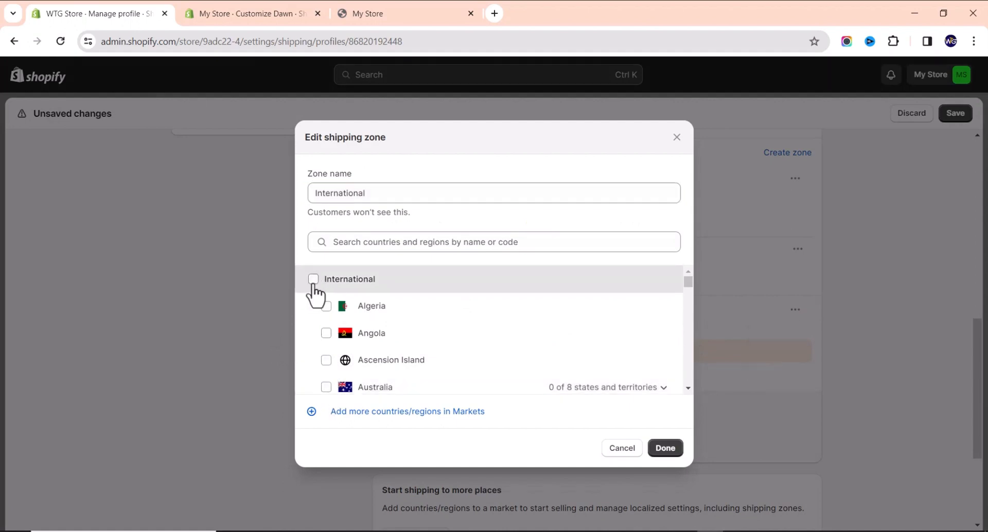
click(313, 280)
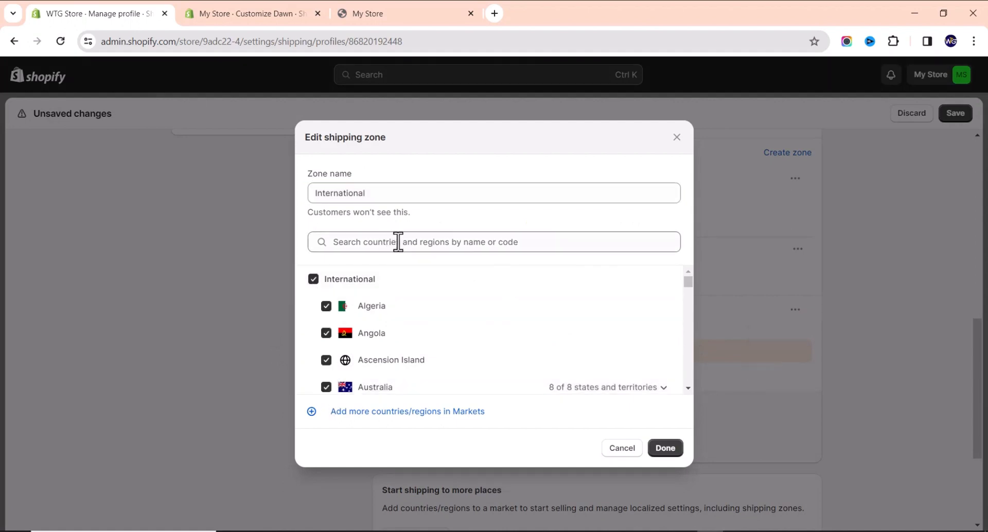
scroll(574, 357, down, 3)
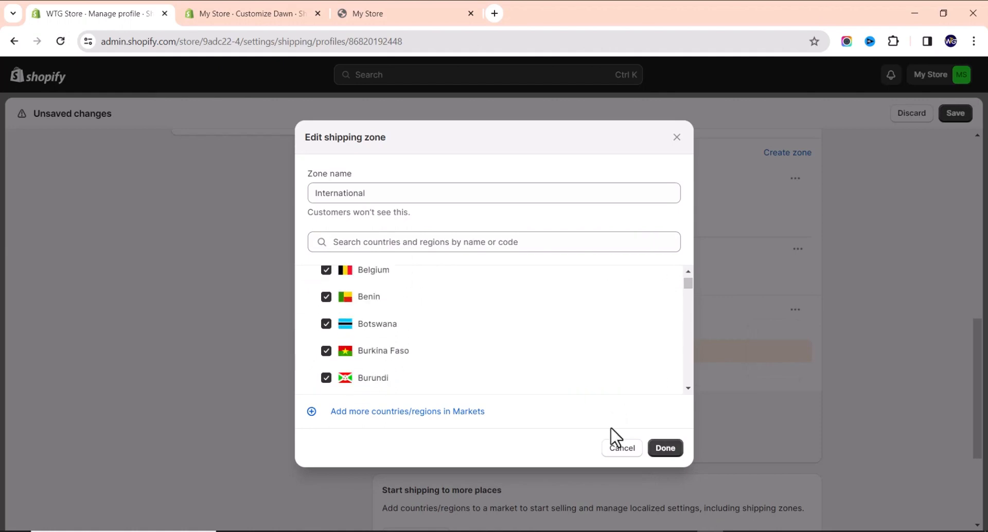
click(664, 449)
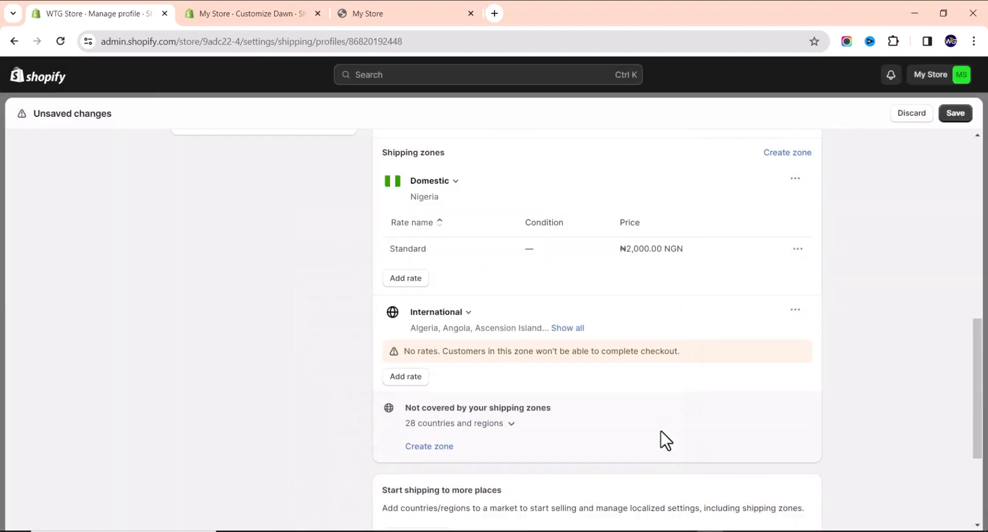
Add a Standard International rate of ₦3,000.00 based on item weight, 0 to 1 kg.
click(405, 378)
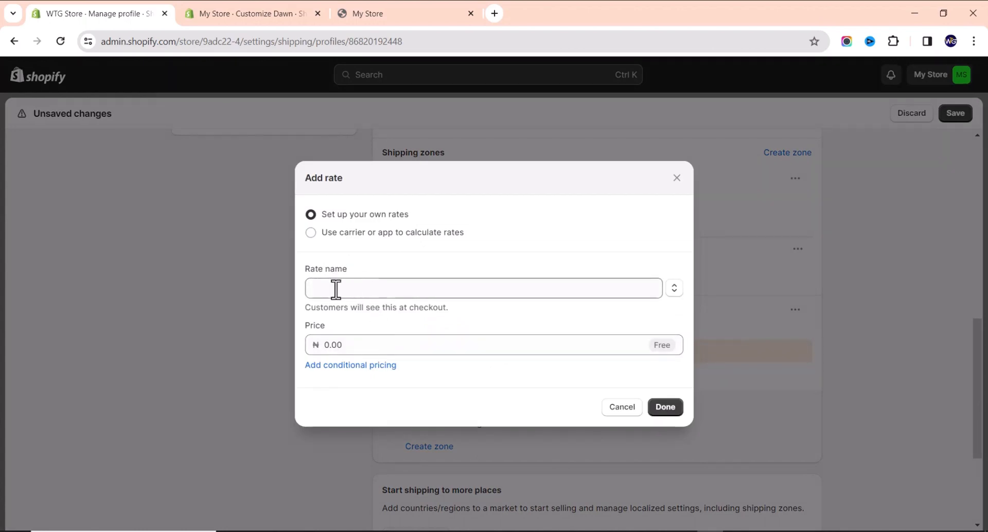
click(339, 289)
click(343, 315)
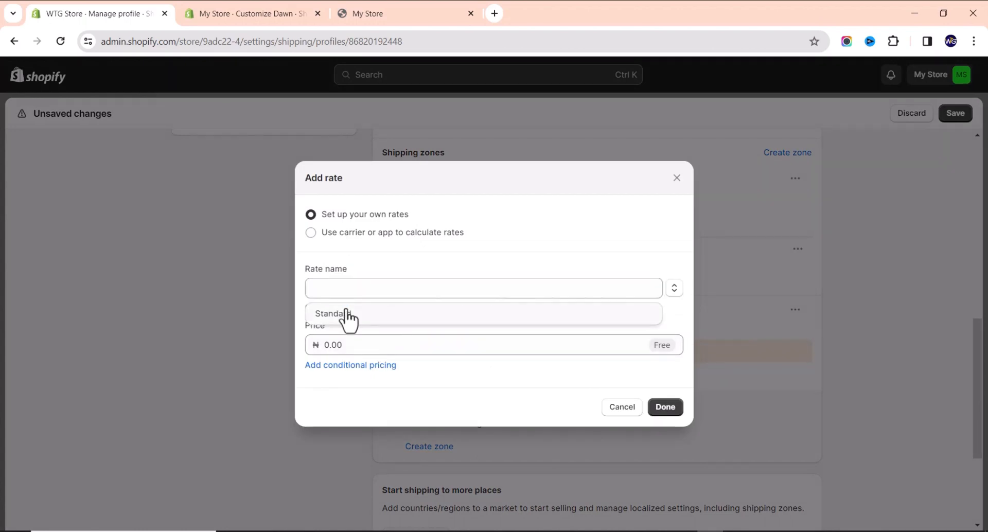
click(381, 353)
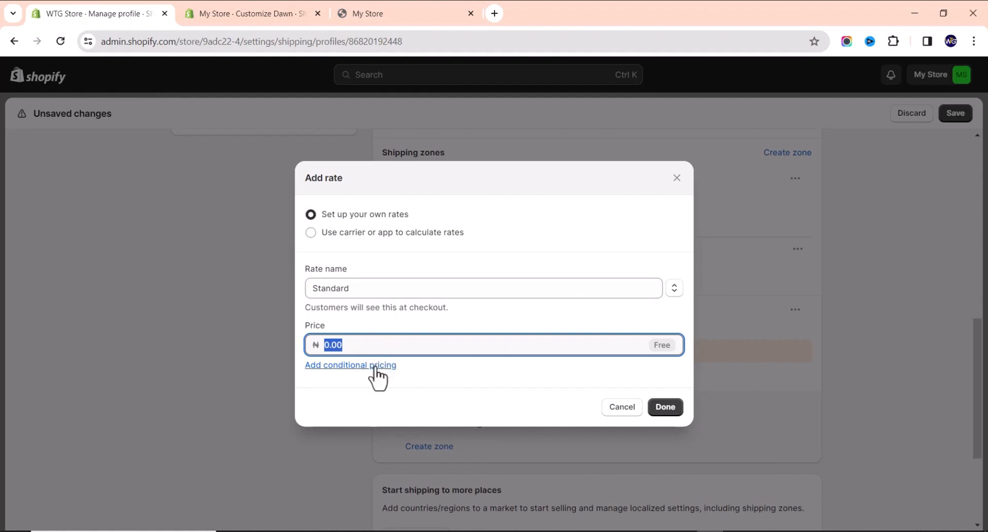
click(376, 367)
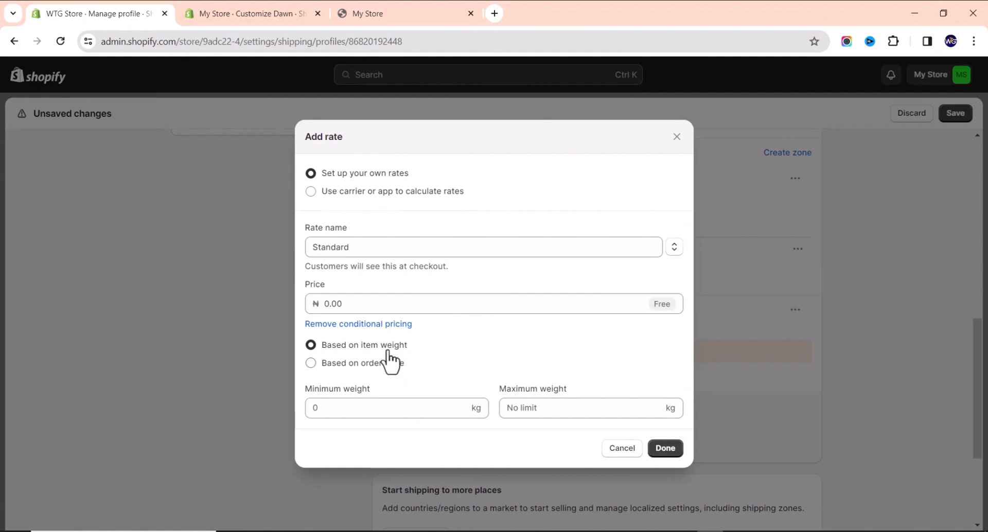
click(309, 408)
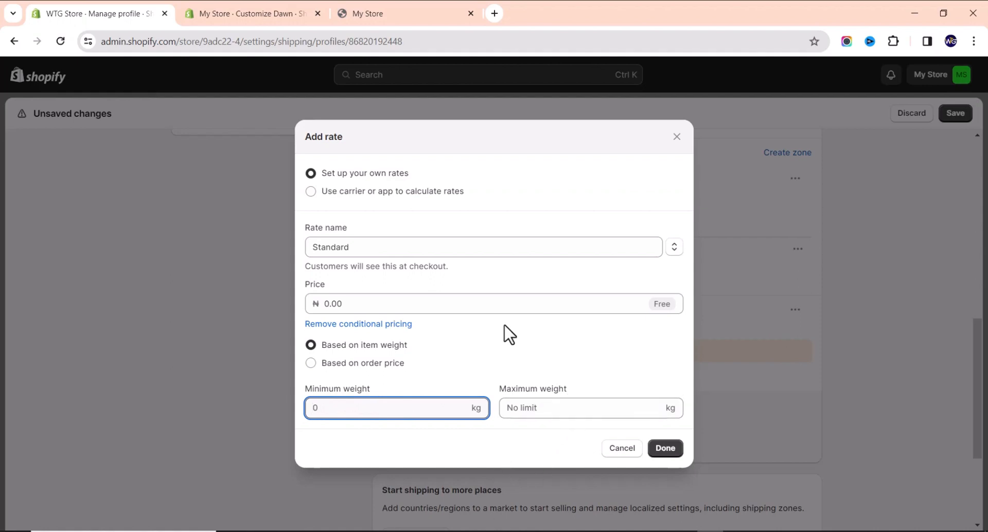
click(569, 409)
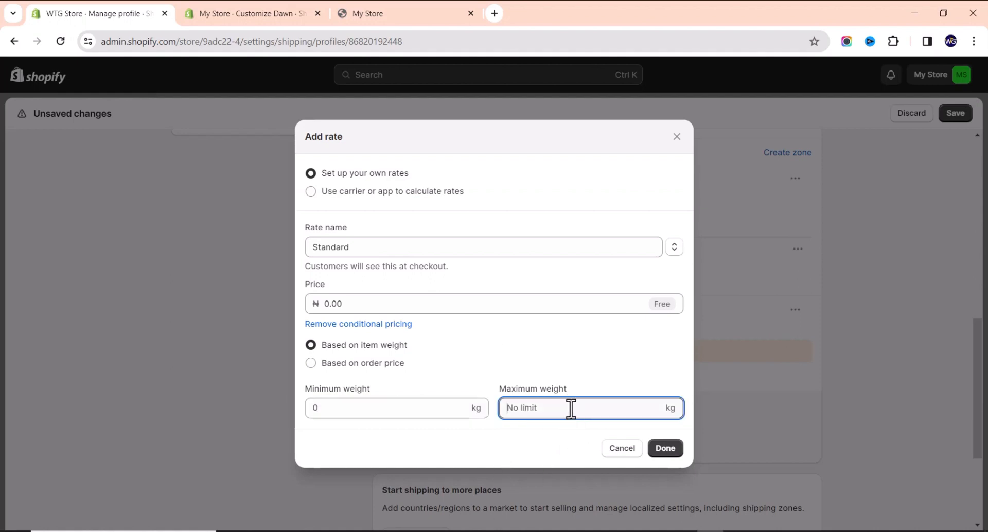
click(382, 301)
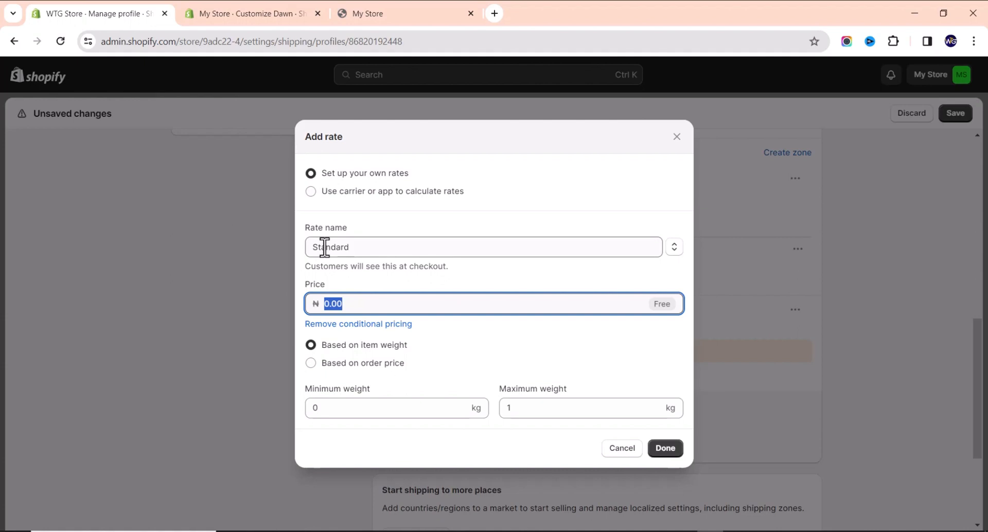
text(3000)
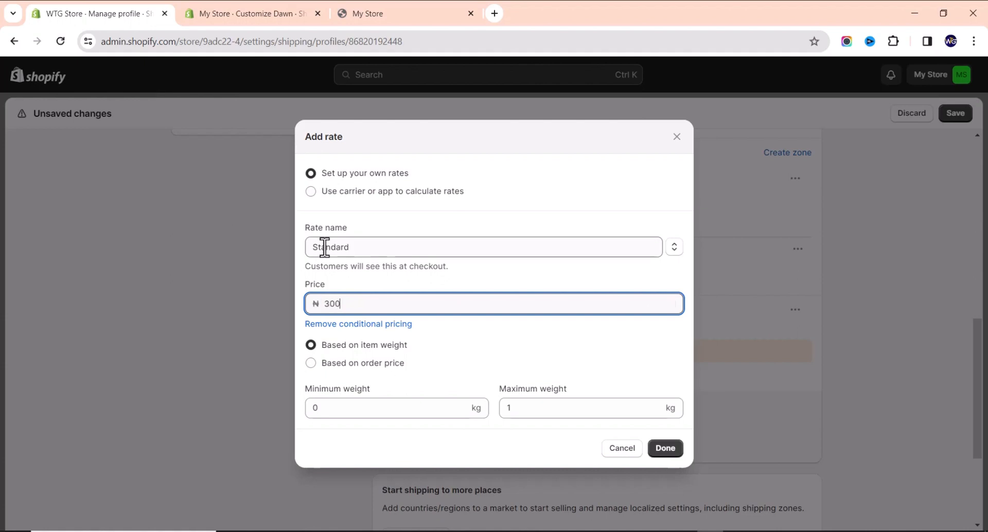
click(669, 450)
scroll(442, 392, down, 2)
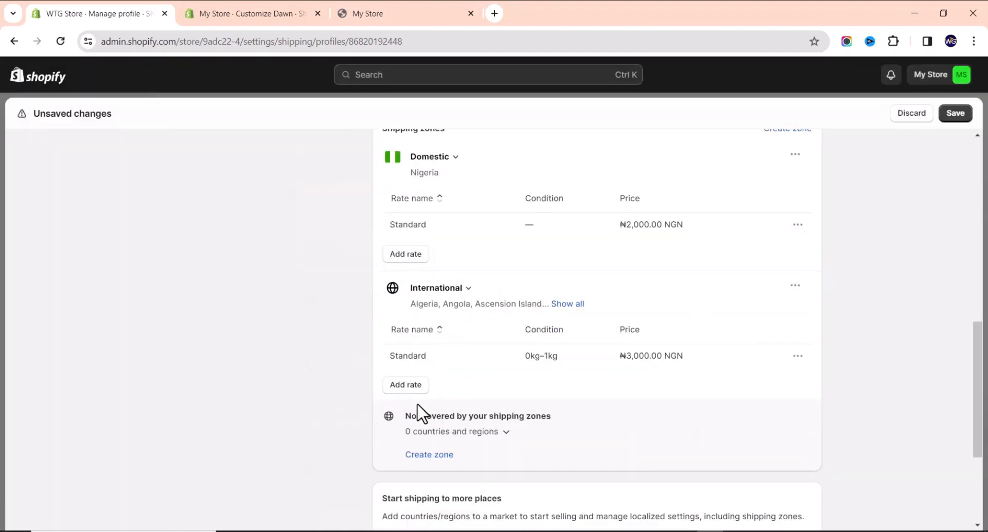
Add International Rate 1 at ₦4,000 for items weighing 1–2 kg.
click(396, 324)
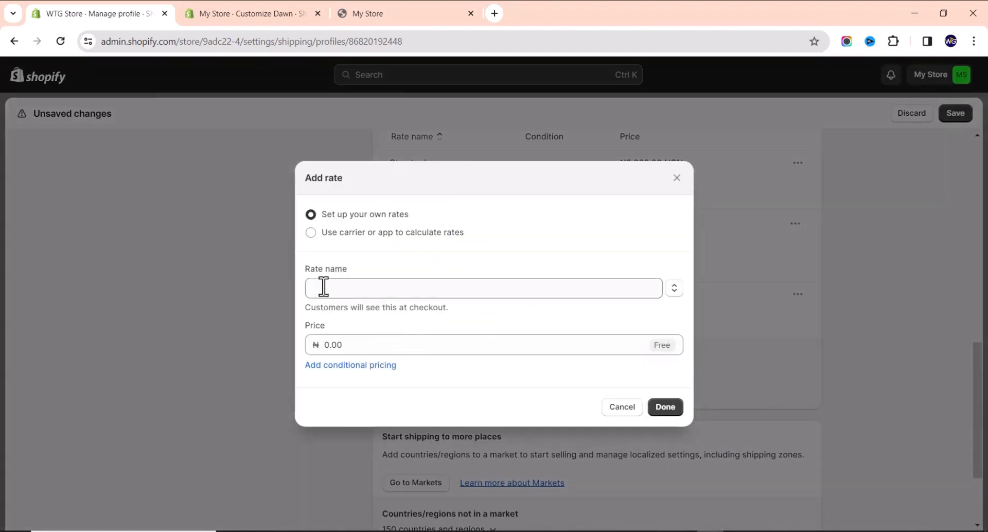
click(340, 366)
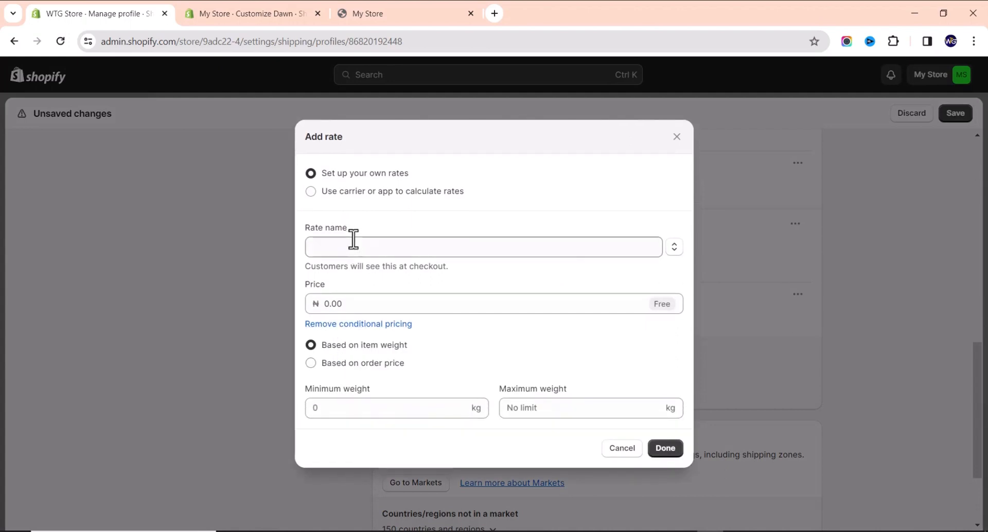
click(354, 244)
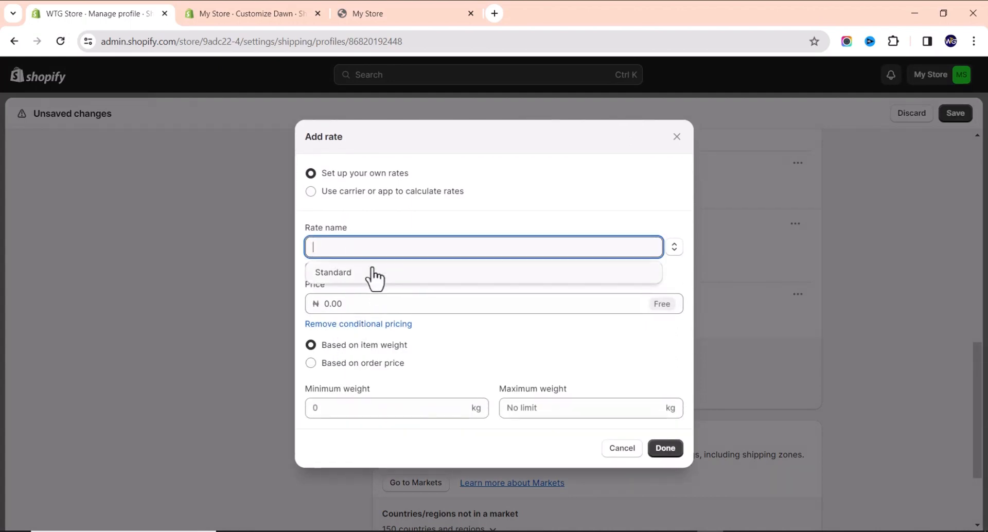
text(Rate 1)
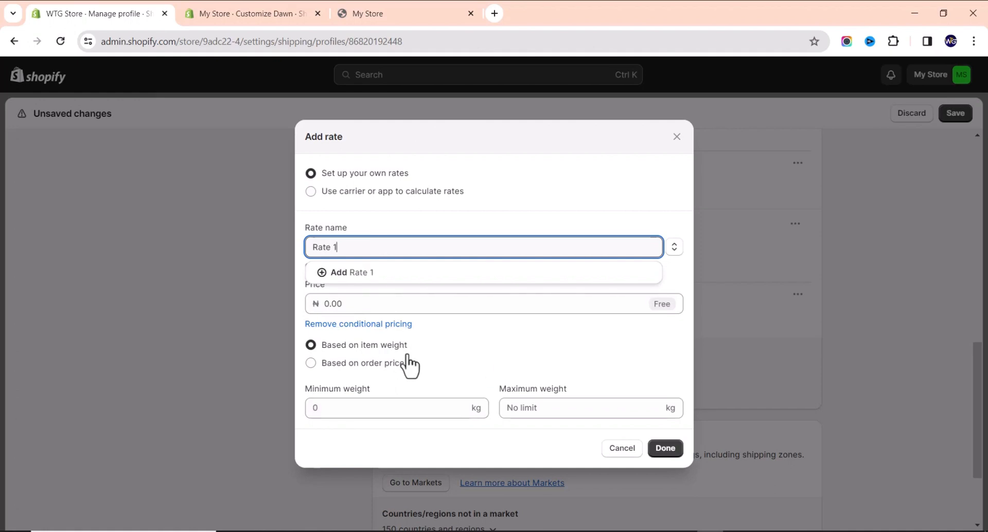
drag(407, 354, 375, 379)
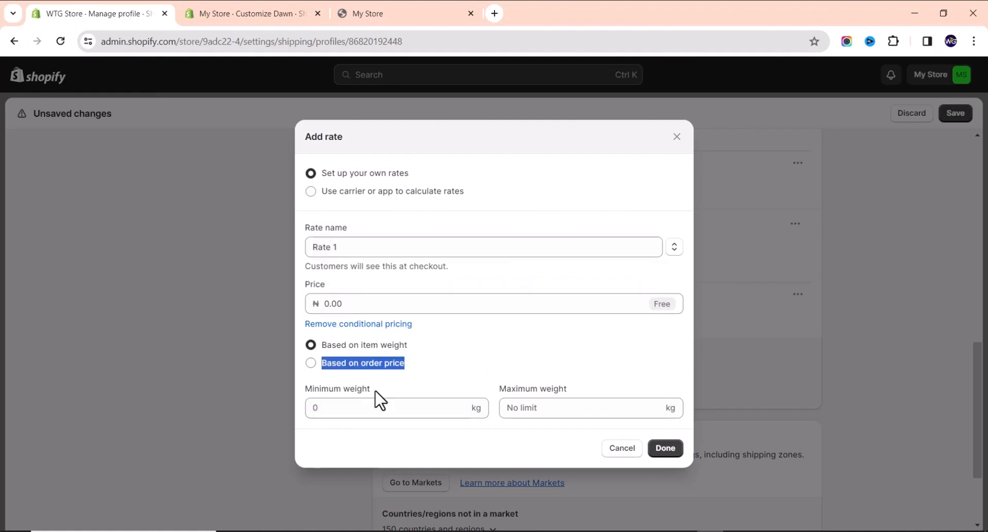
click(374, 403)
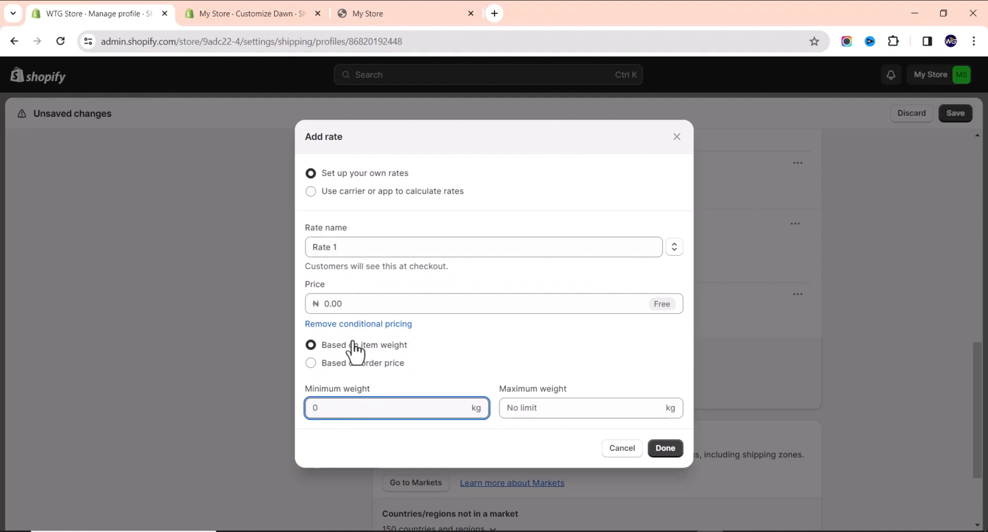
text(1)
click(582, 409)
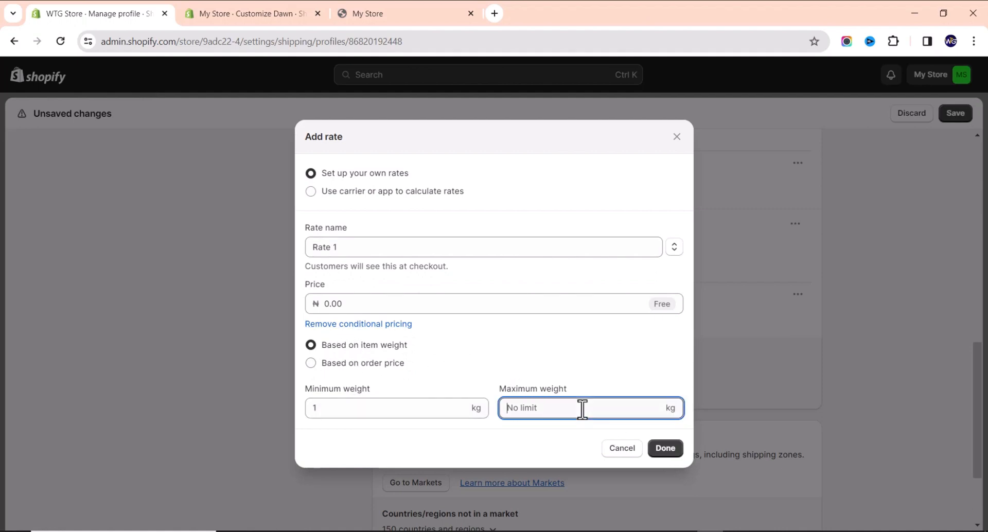
text(2)
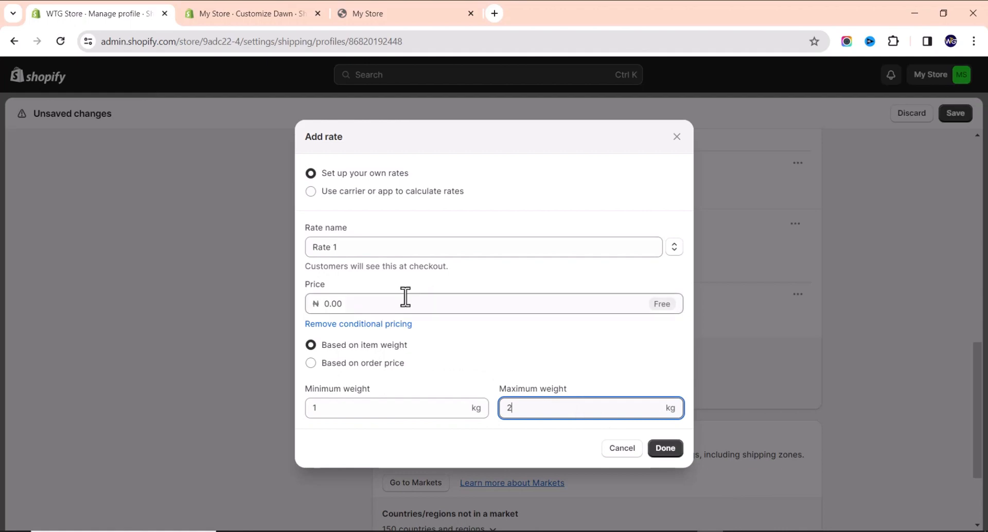
click(387, 304)
text(4000)
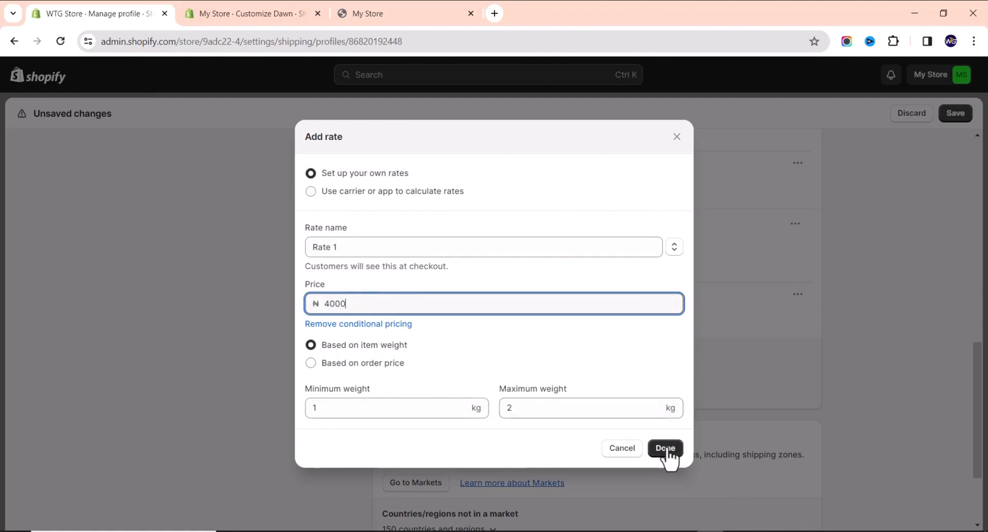
click(666, 448)
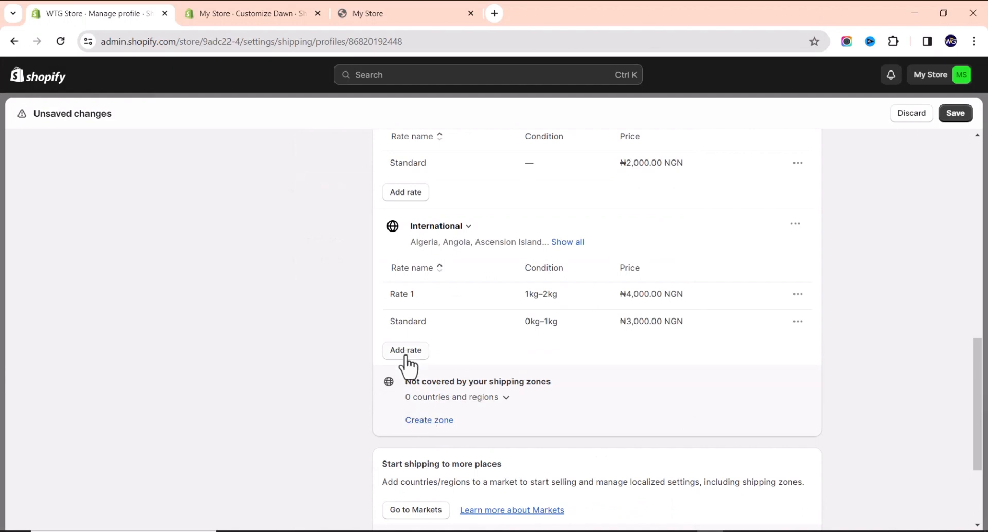
Add International Rate 2 at ₦5,000 for items weighing 2–5 kg.
click(406, 352)
click(363, 288)
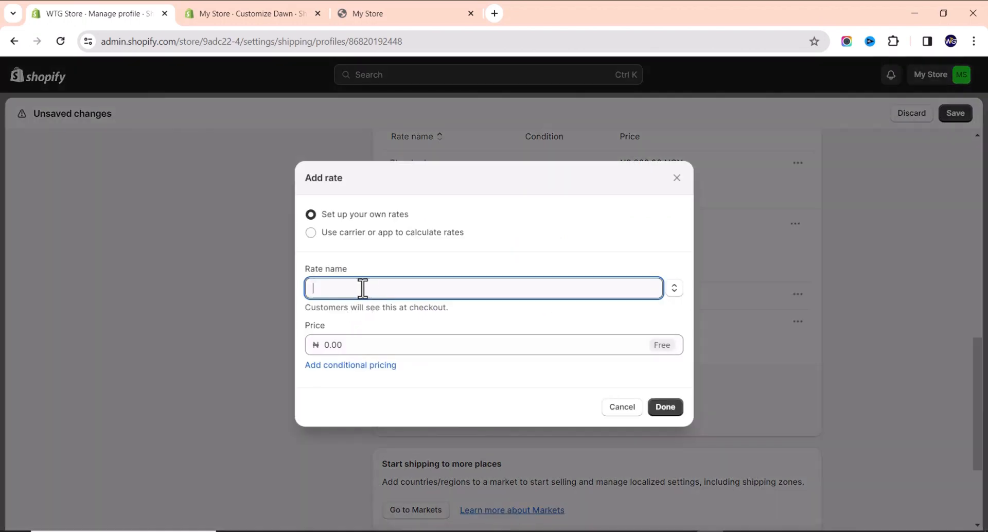
text(Rate 2)
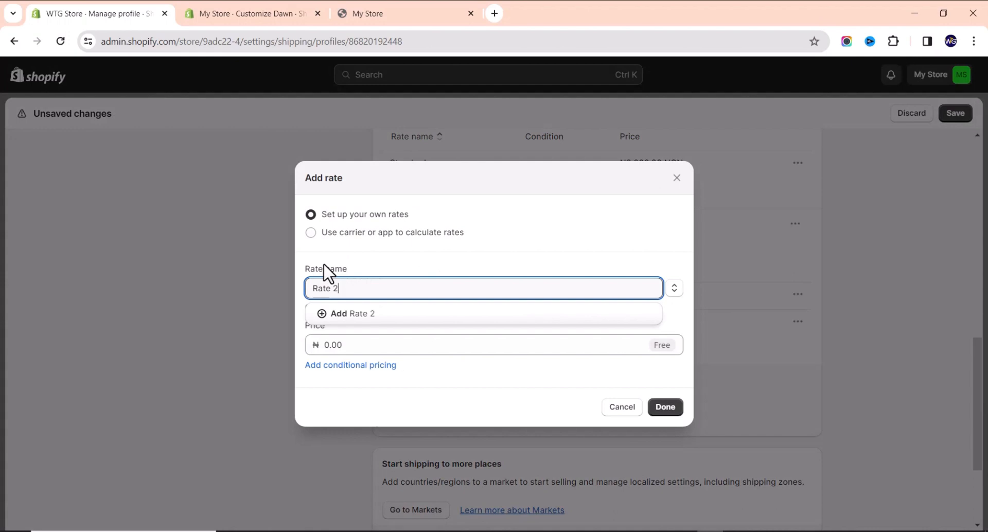
click(371, 346)
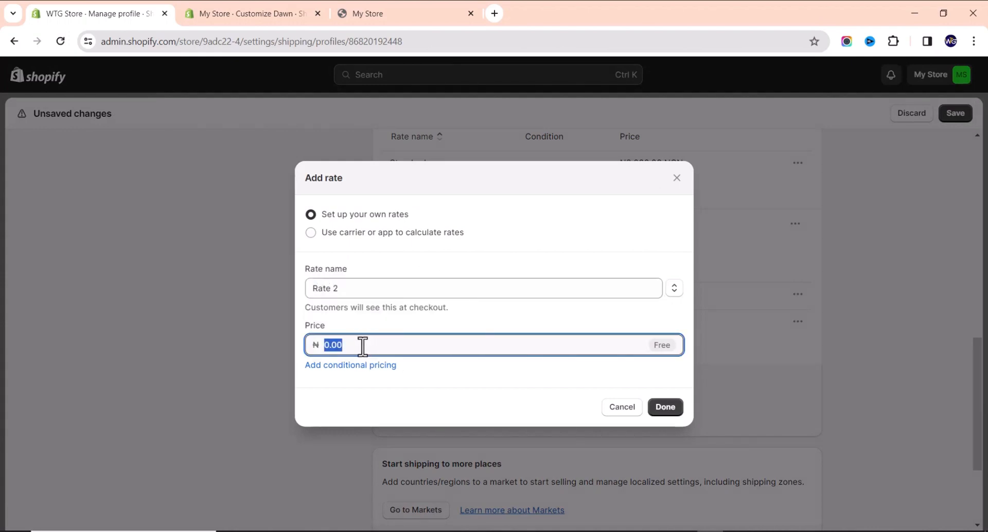
click(359, 366)
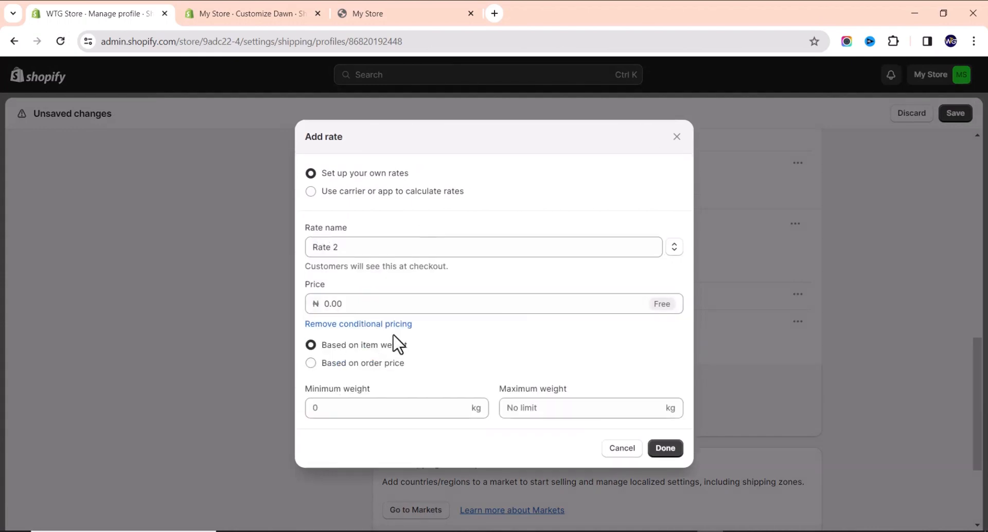
click(333, 407)
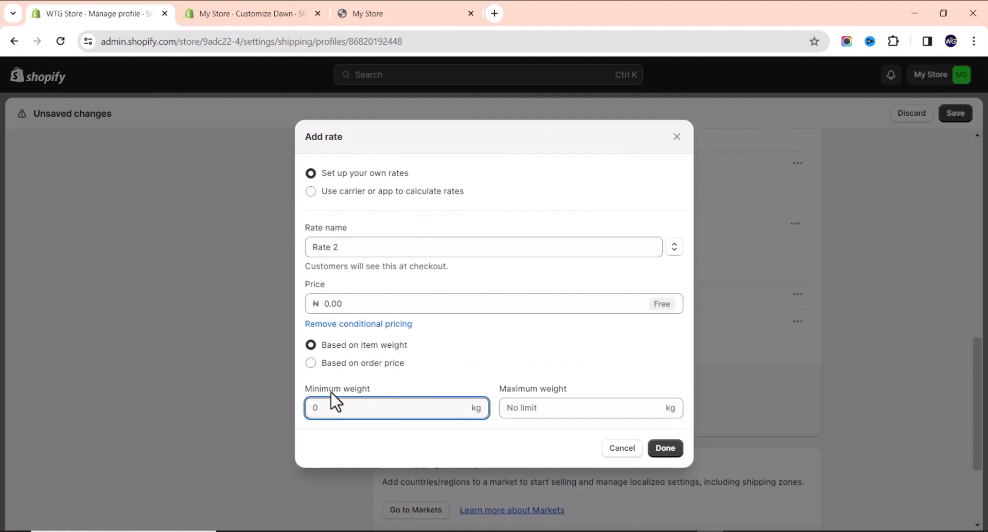
text(2)
click(595, 412)
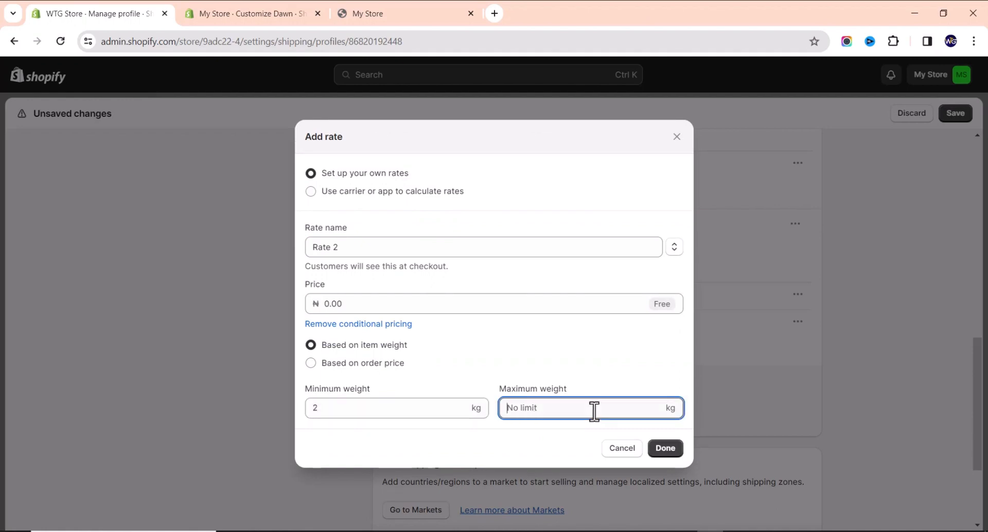
text(5)
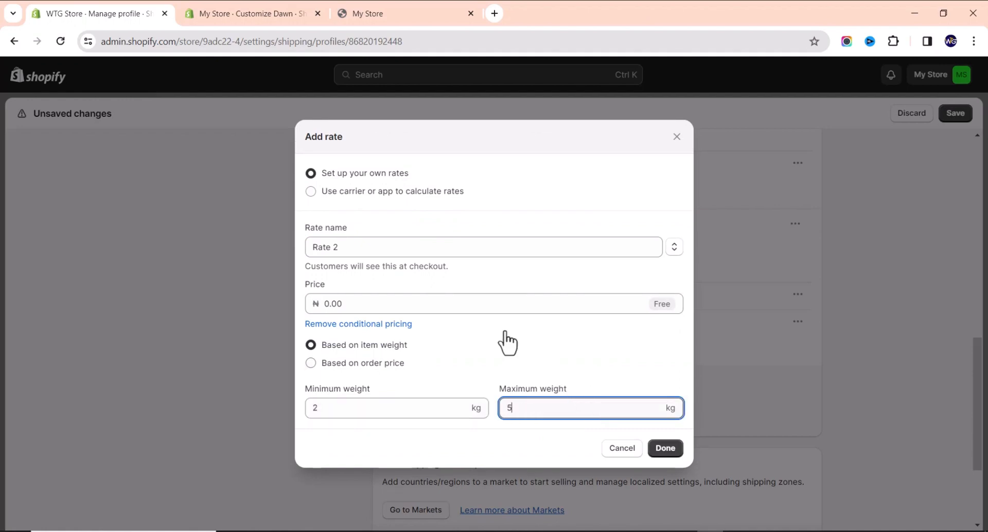
click(430, 303)
text(50)
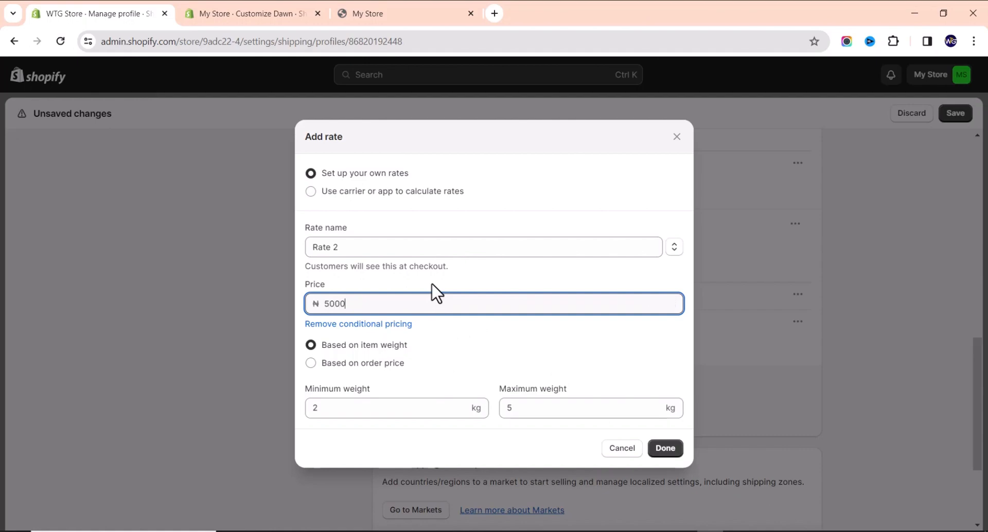
click(665, 449)
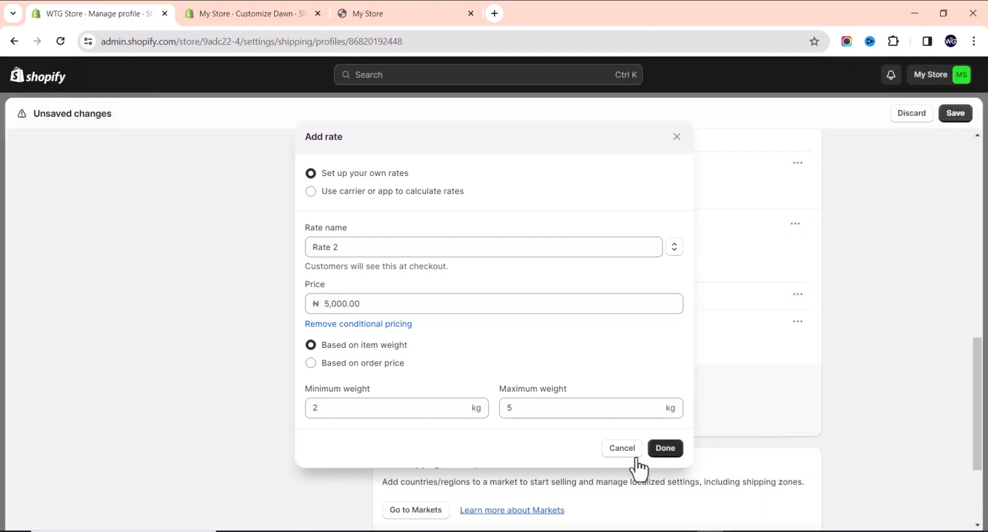
Review the Standard, Rate 1 and Rate 2 International rates, then save the shipping profile.
scroll(448, 410, down, 3)
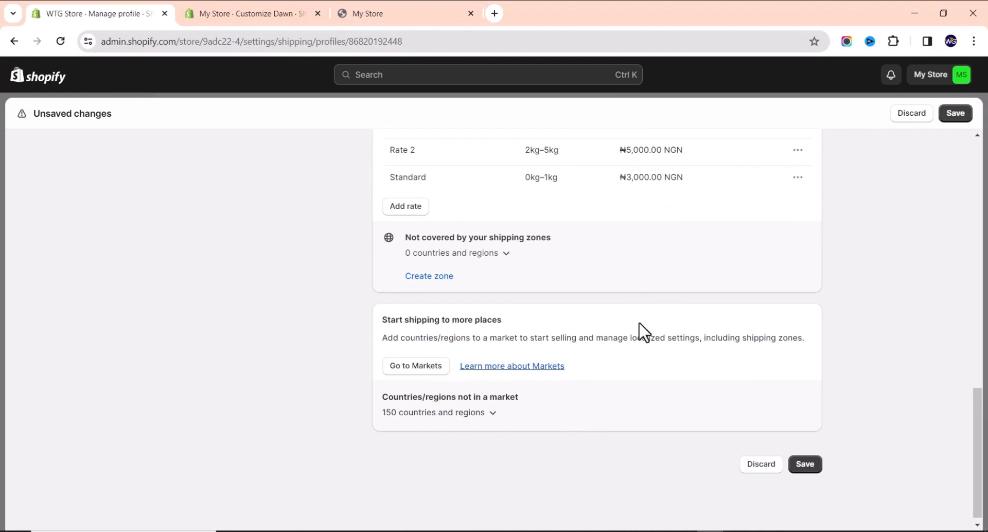
scroll(505, 361, up, 2)
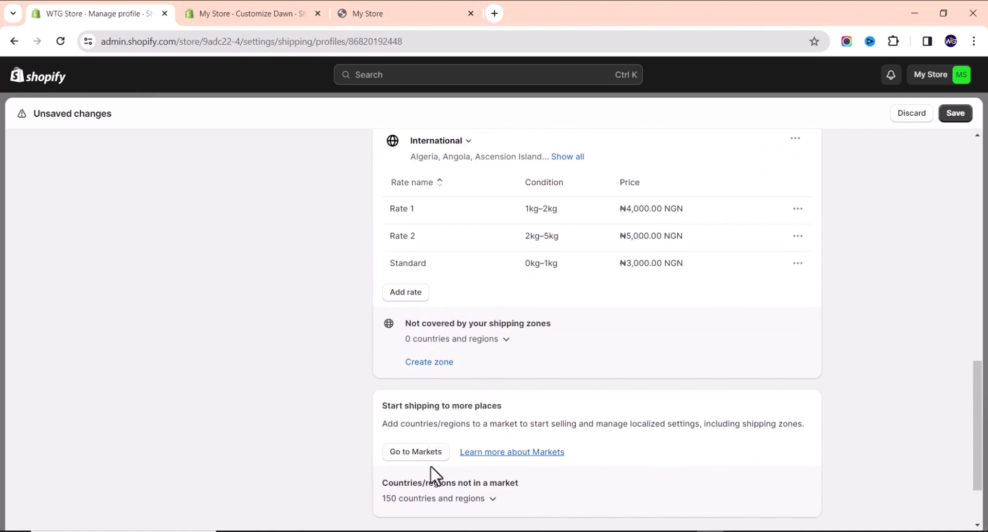
scroll(360, 399, up, 5)
scroll(518, 447, down, 5)
scroll(752, 381, up, 13)
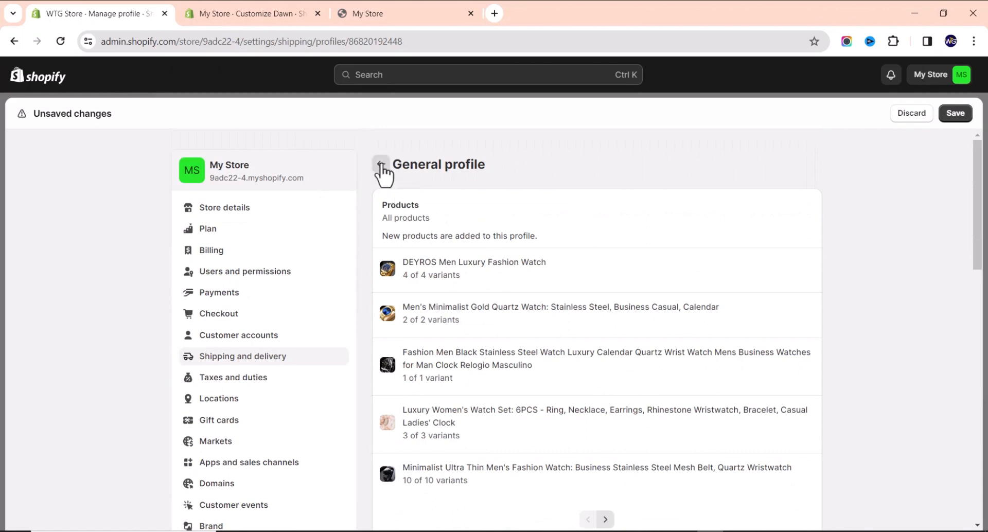
click(956, 111)
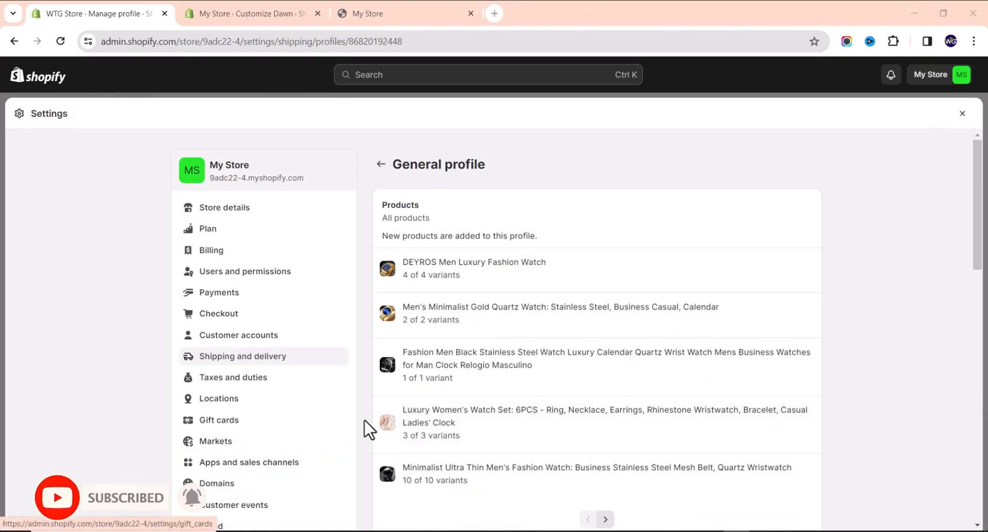
scroll(243, 487, down, 5)
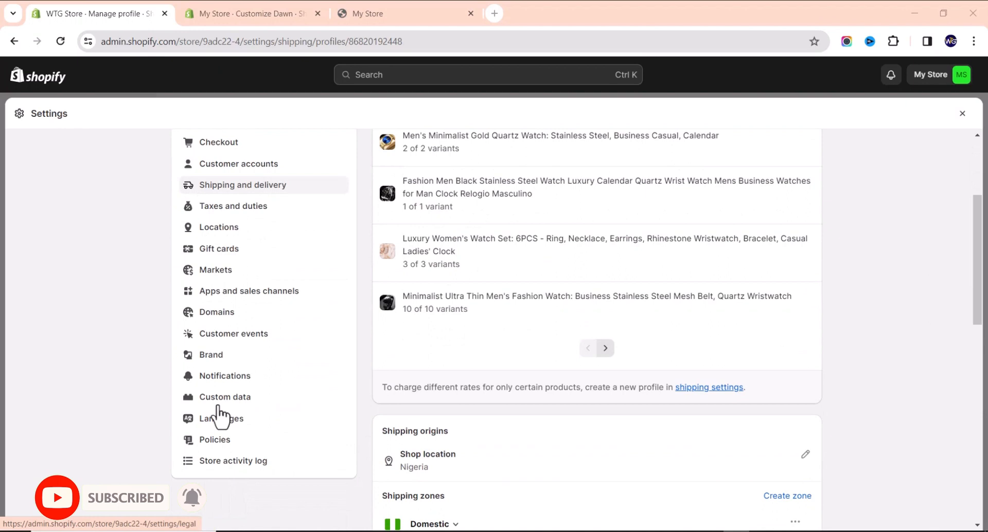
In Brand settings, set the WTG Web Tech Guide PNG as the default logo.
click(210, 359)
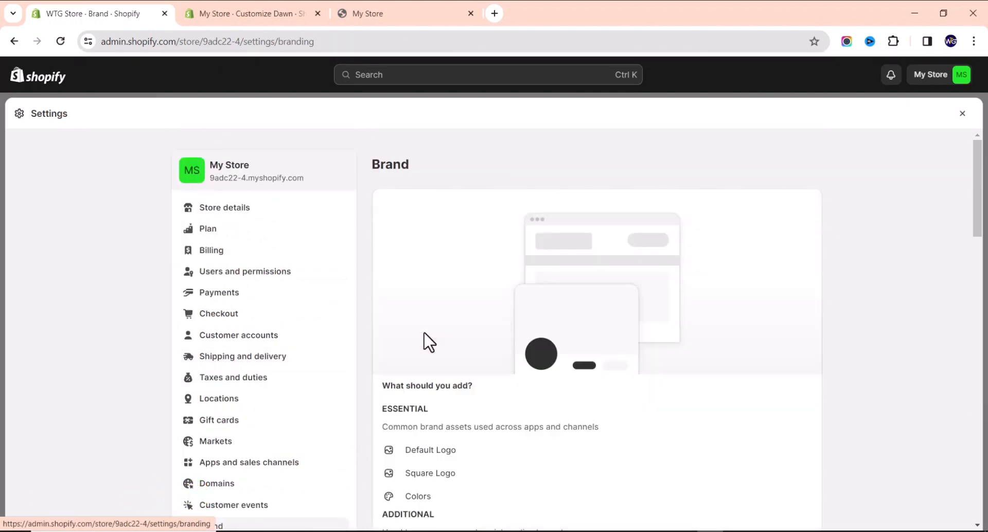
scroll(481, 347, down, 2)
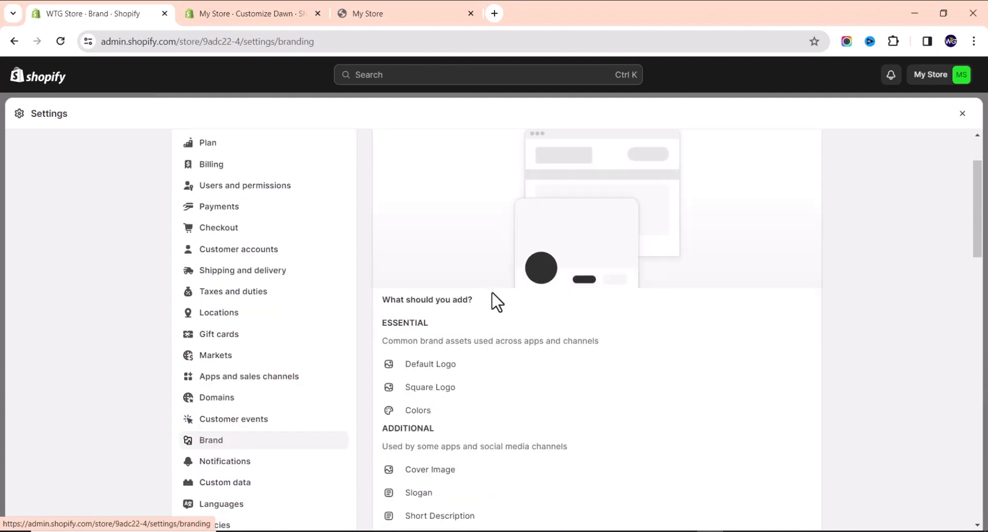
scroll(476, 306, up, 2)
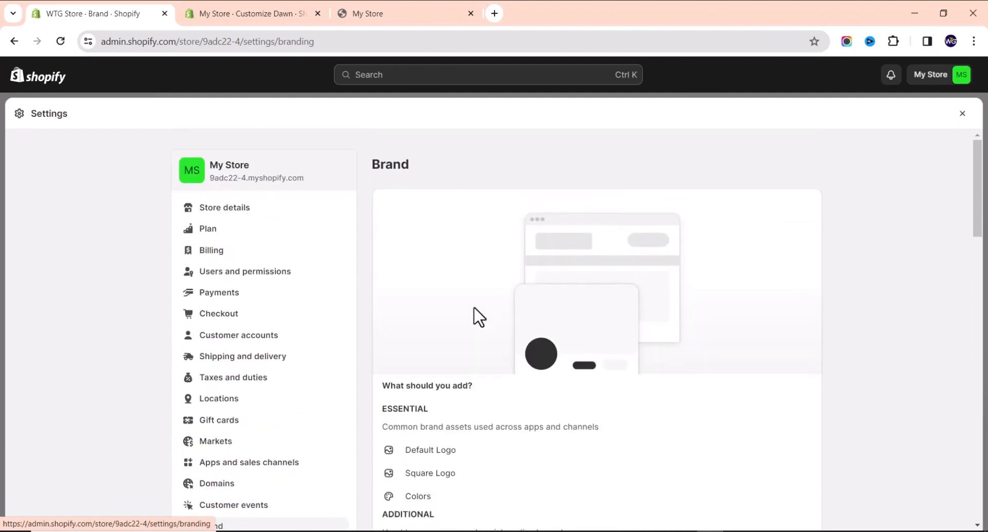
scroll(470, 312, down, 5)
scroll(468, 322, down, 5)
scroll(463, 322, up, 2)
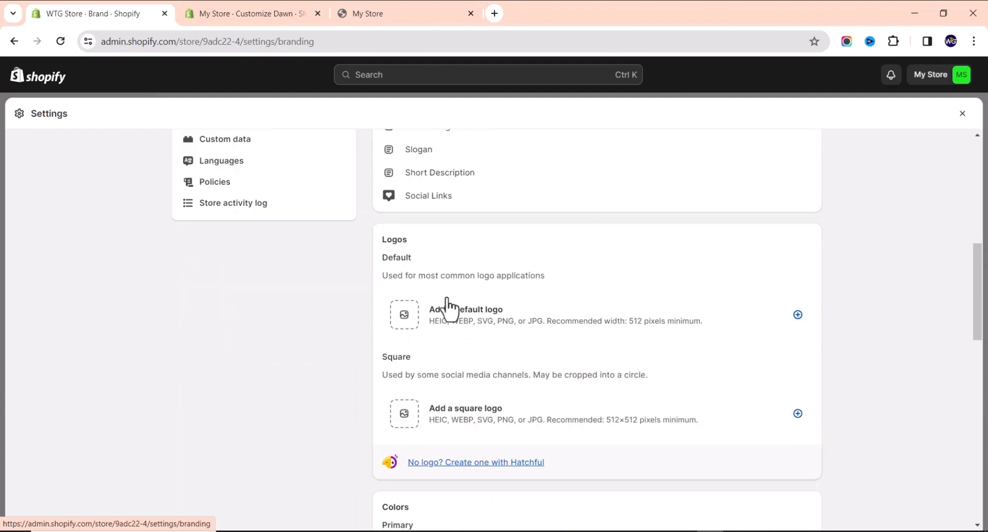
click(400, 323)
scroll(486, 340, down, 10)
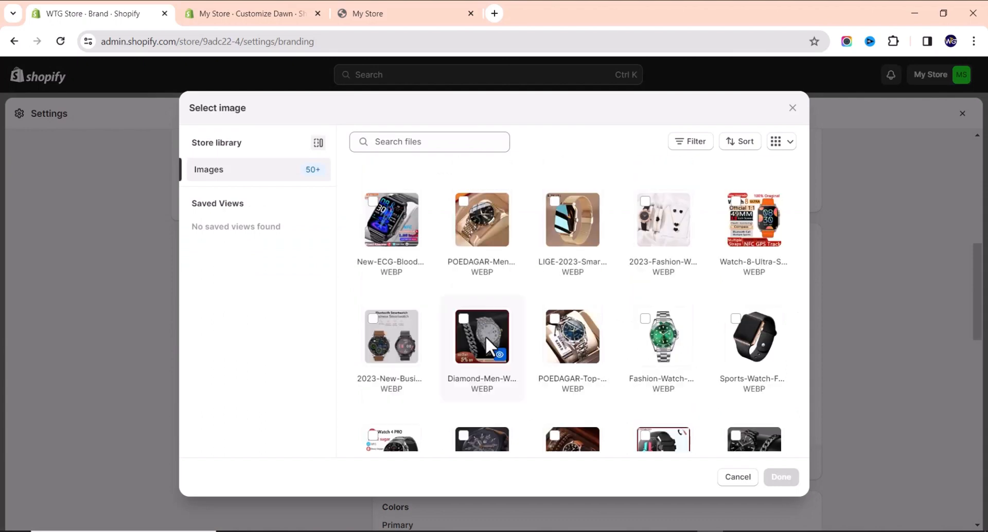
scroll(480, 352, down, 1)
scroll(637, 402, down, 2)
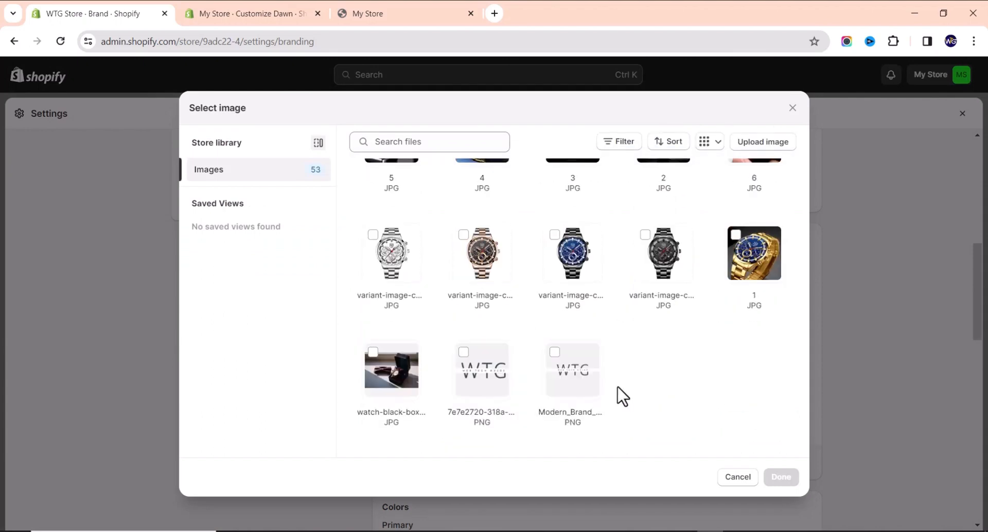
click(464, 352)
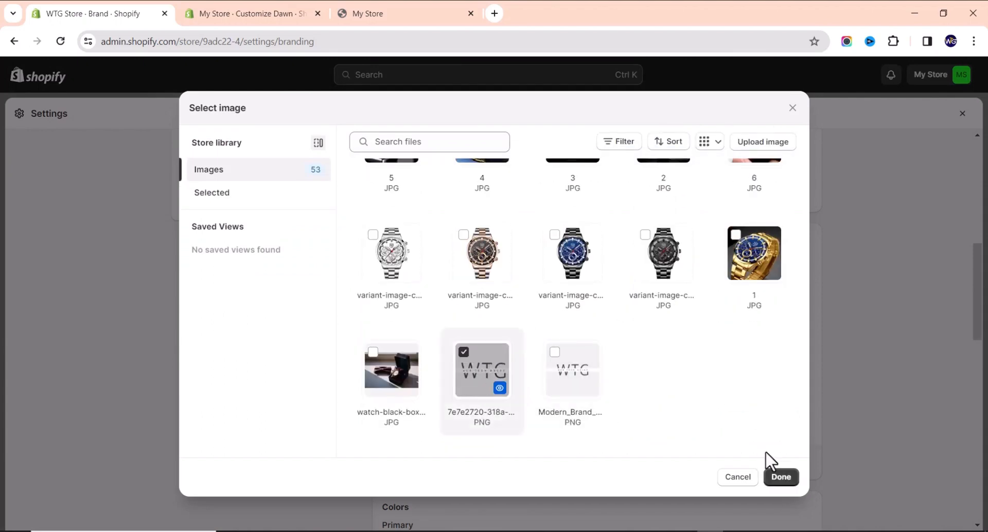
click(781, 478)
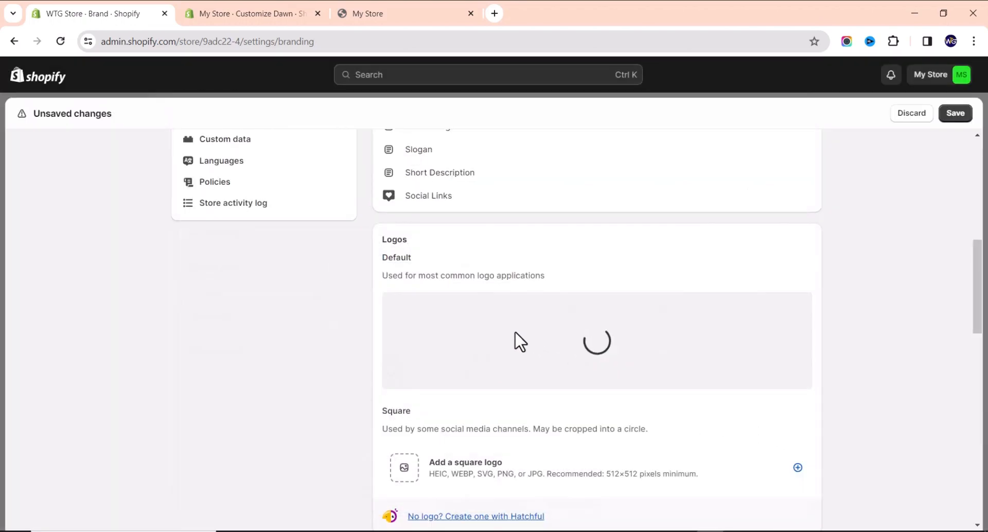
scroll(511, 343, down, 3)
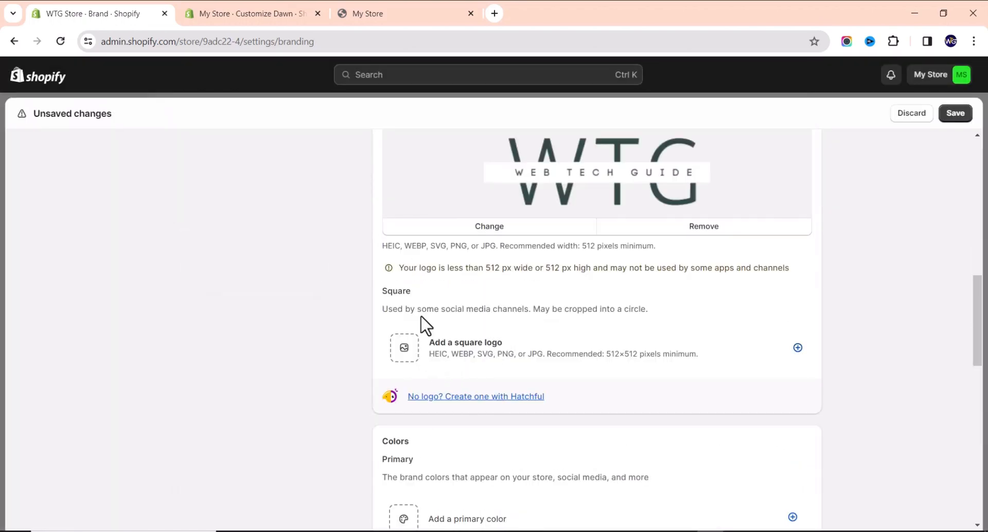
scroll(458, 330, down, 3)
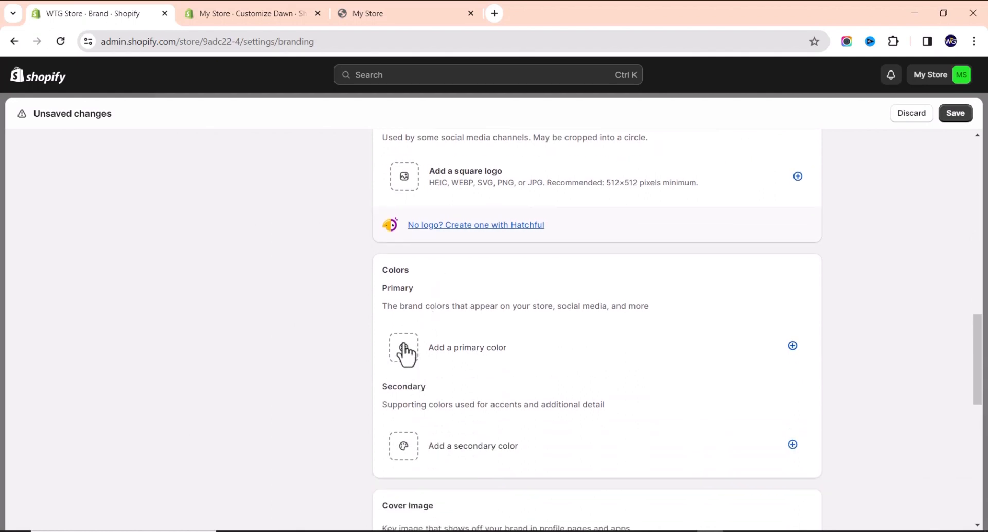
click(406, 348)
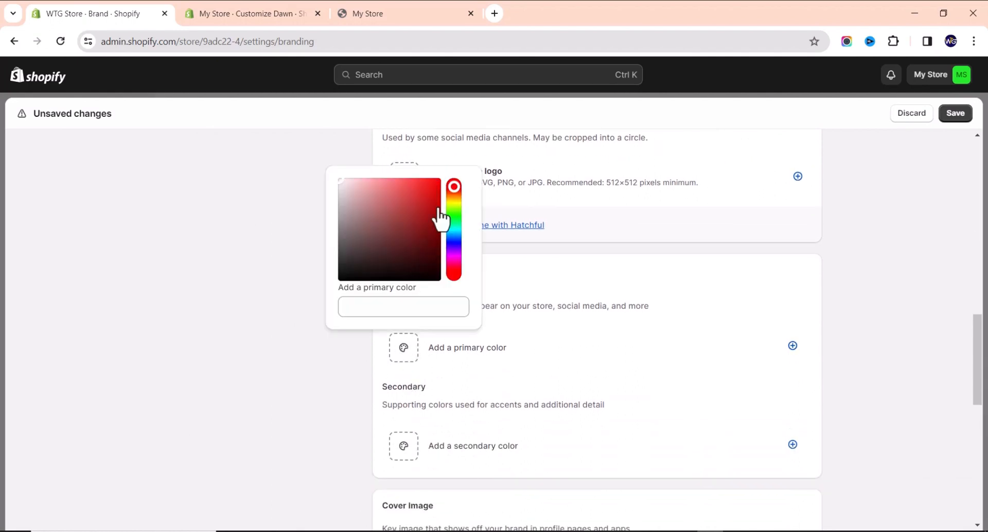
click(520, 355)
scroll(402, 453, down, 3)
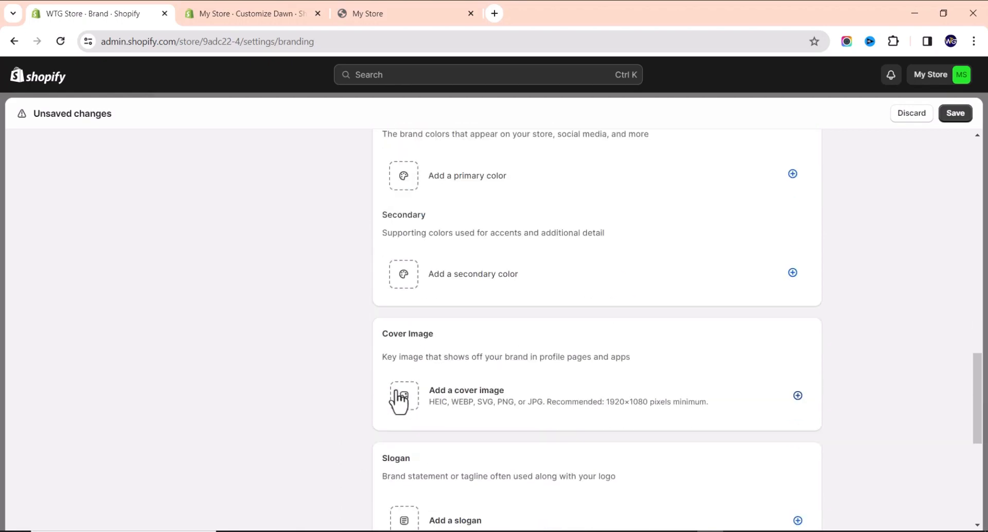
click(402, 281)
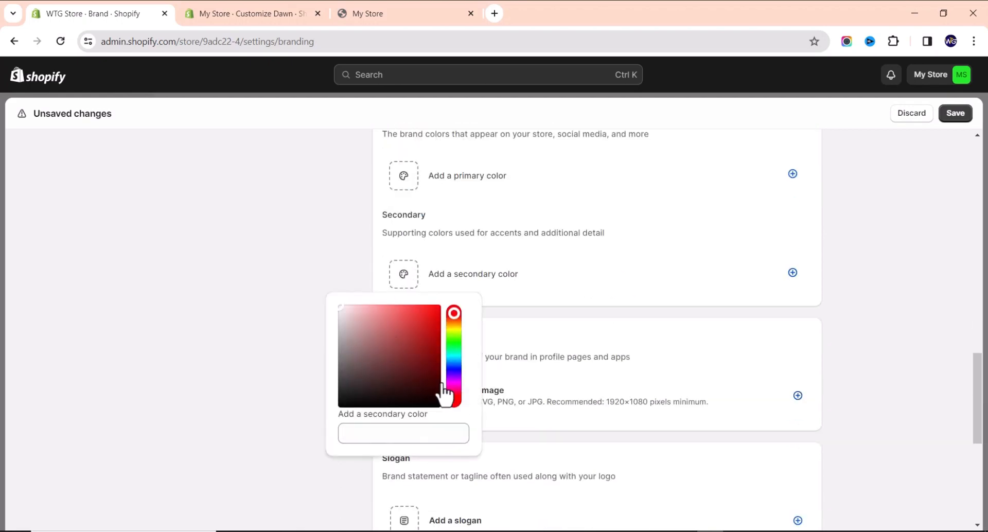
click(523, 338)
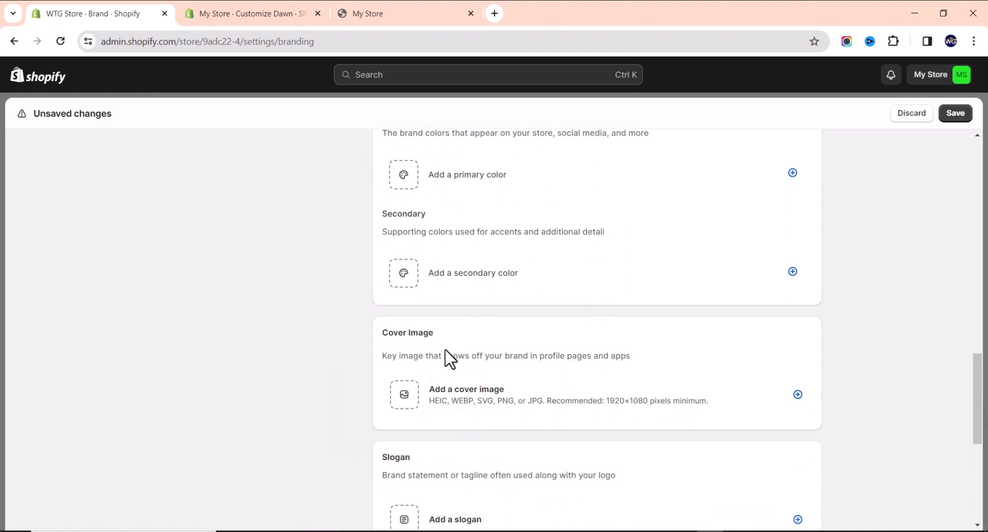
scroll(451, 357, down, 2)
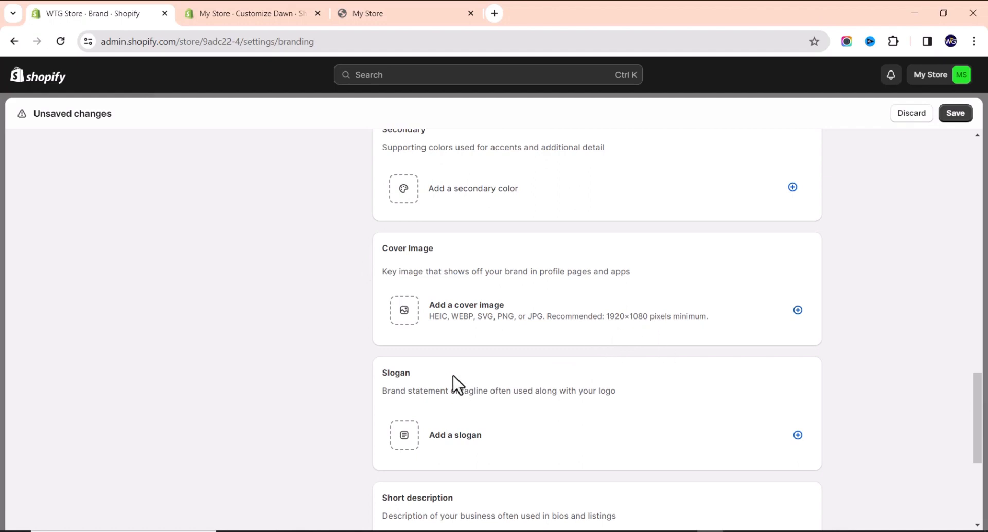
scroll(419, 384, down, 1)
scroll(418, 383, down, 1)
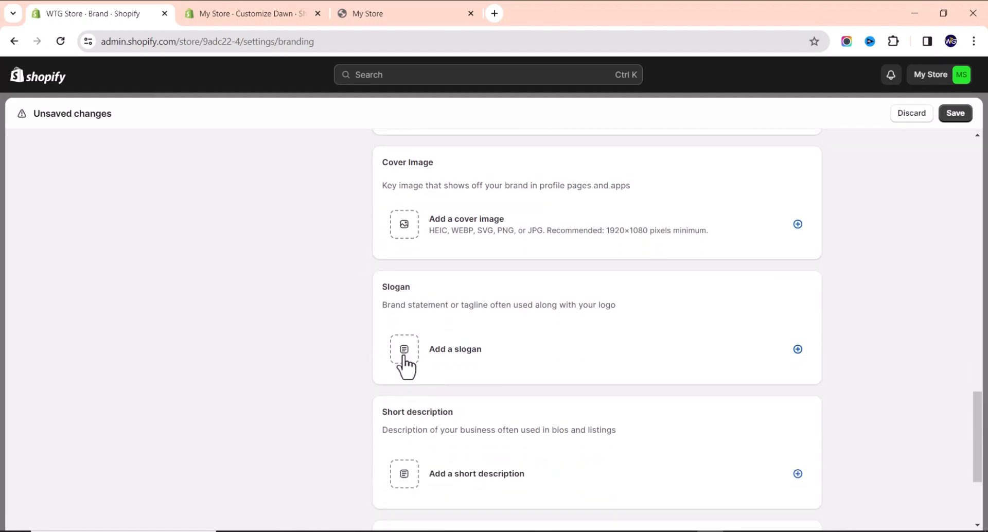
Add the brand slogan 'Shop Best WristWatches'.
click(405, 363)
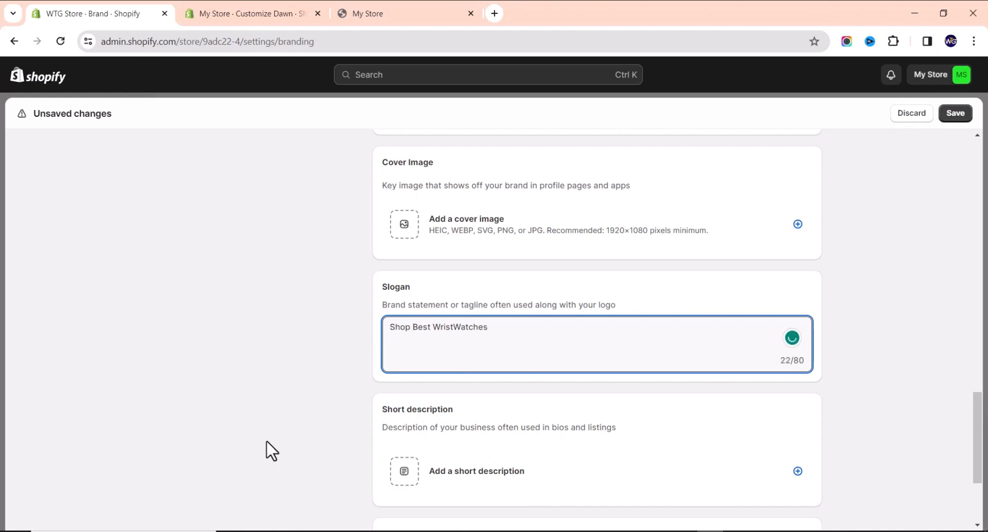
click(307, 385)
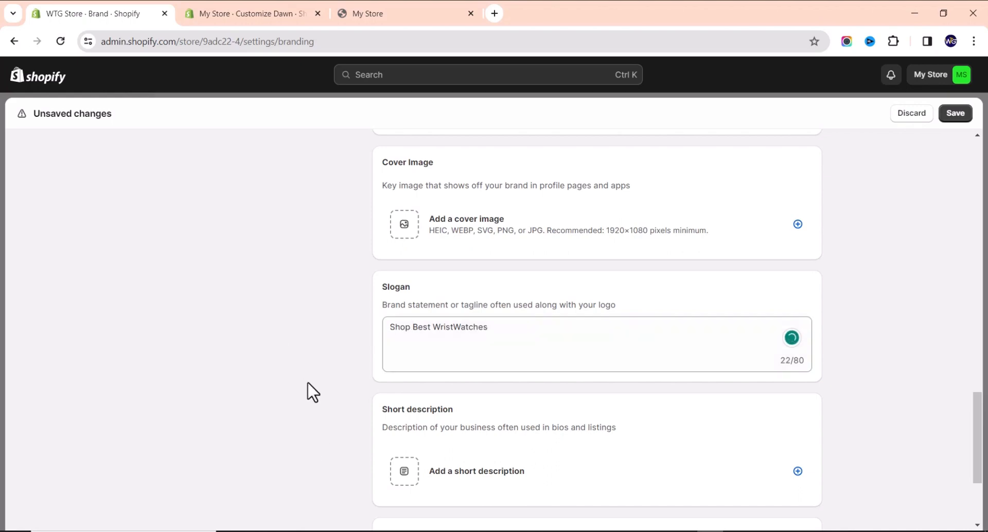
scroll(355, 372, down, 2)
scroll(361, 381, down, 2)
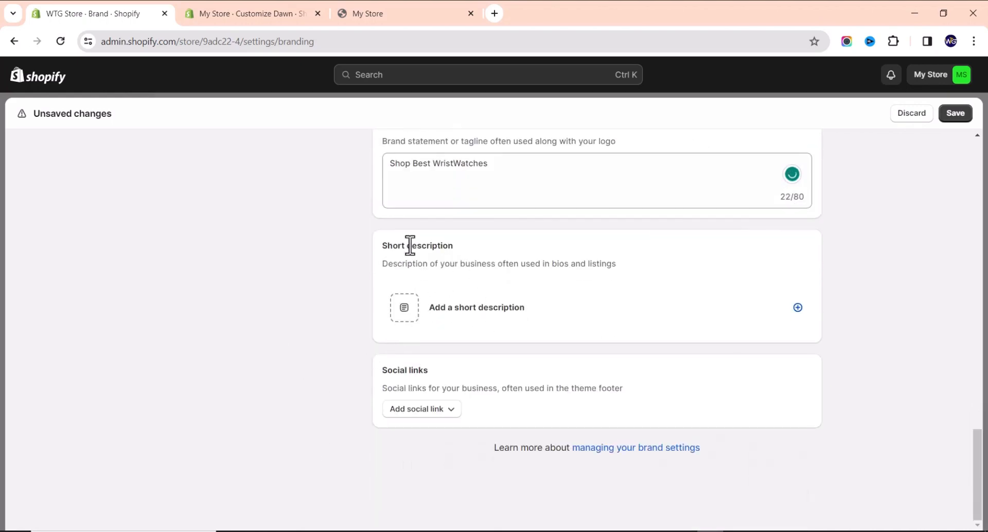
Try adding a Facebook social link, remove it, and save the brand settings.
click(404, 315)
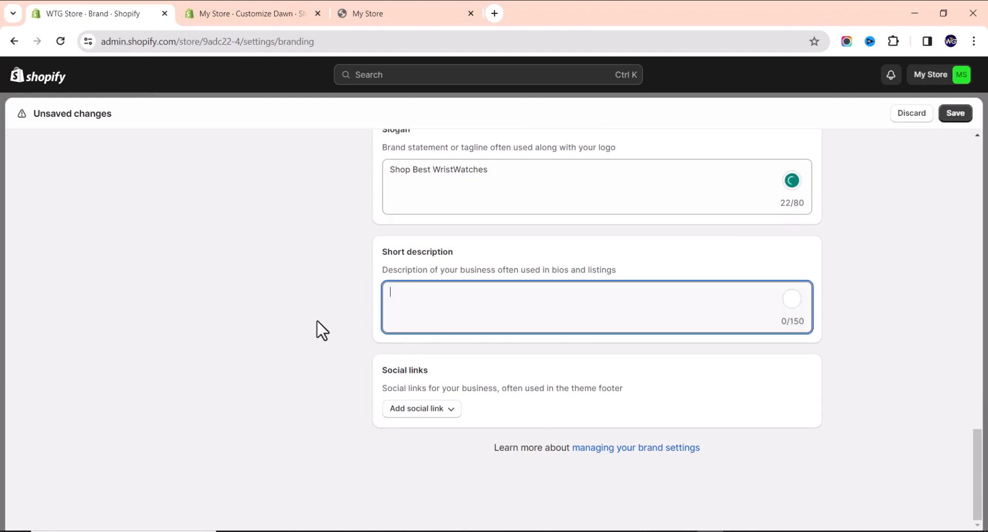
click(424, 412)
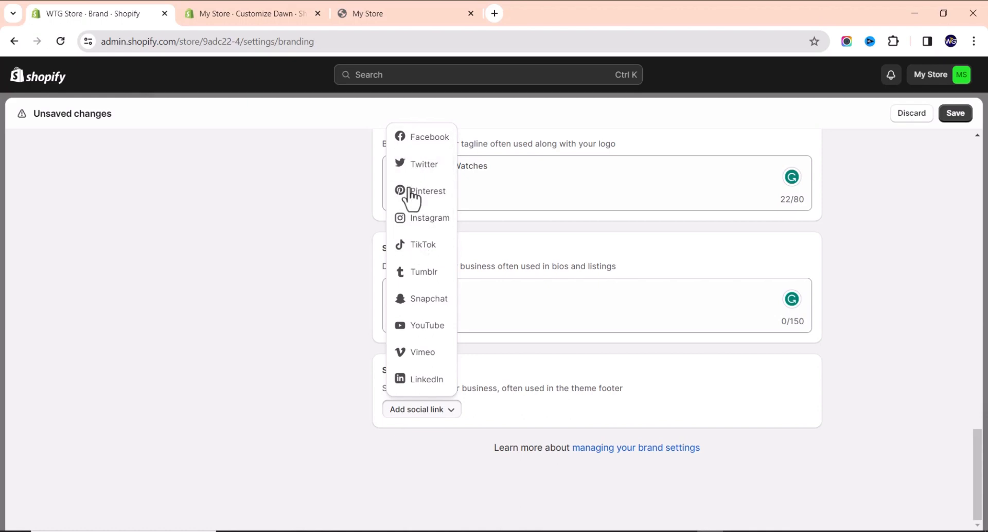
click(405, 136)
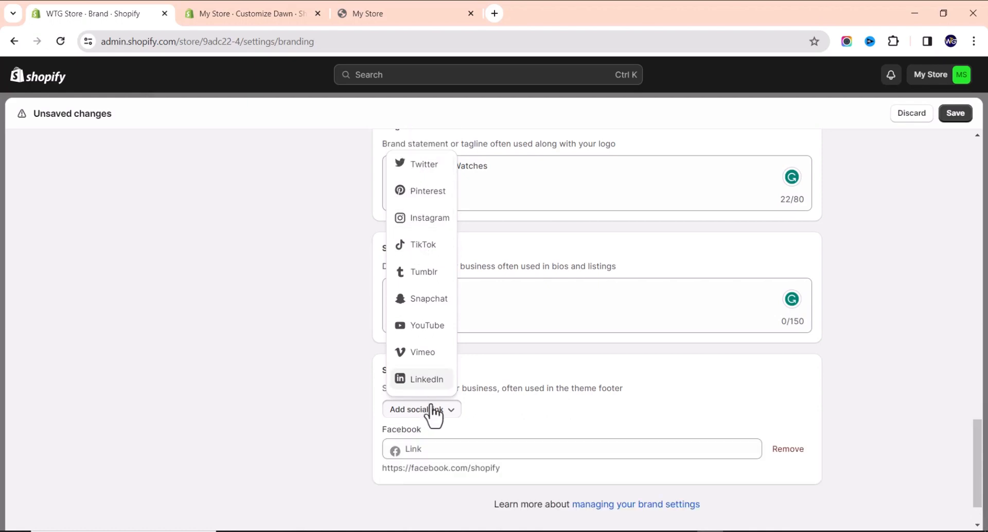
click(538, 447)
click(789, 451)
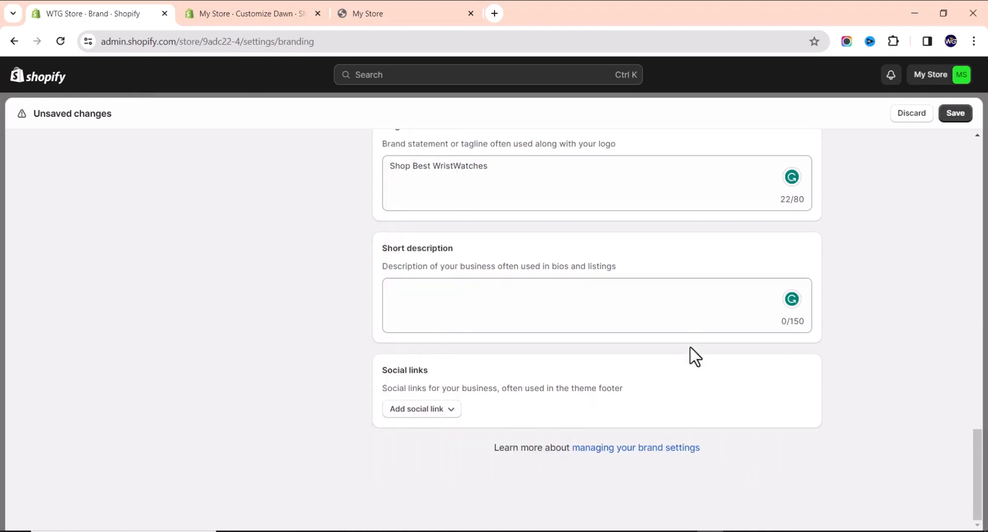
scroll(525, 393, up, 10)
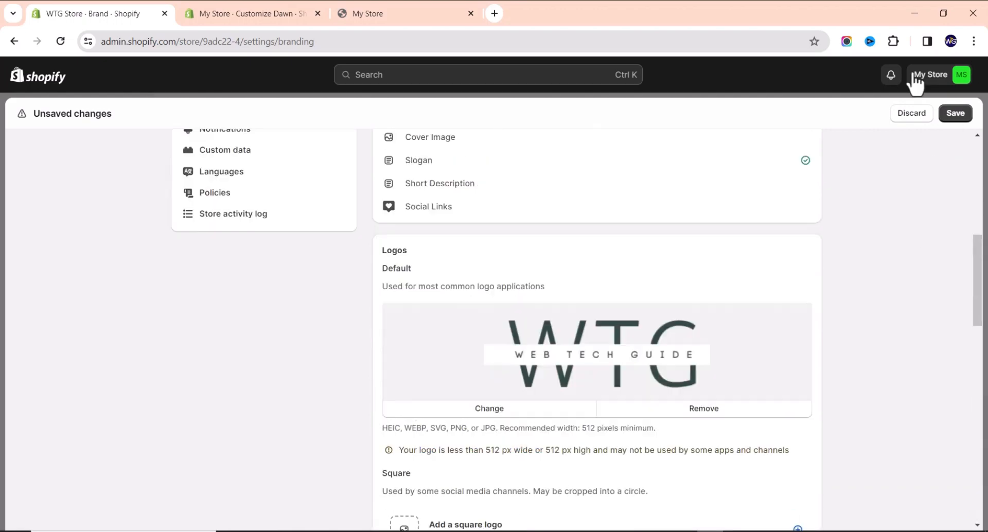
click(956, 126)
scroll(309, 297, up, 5)
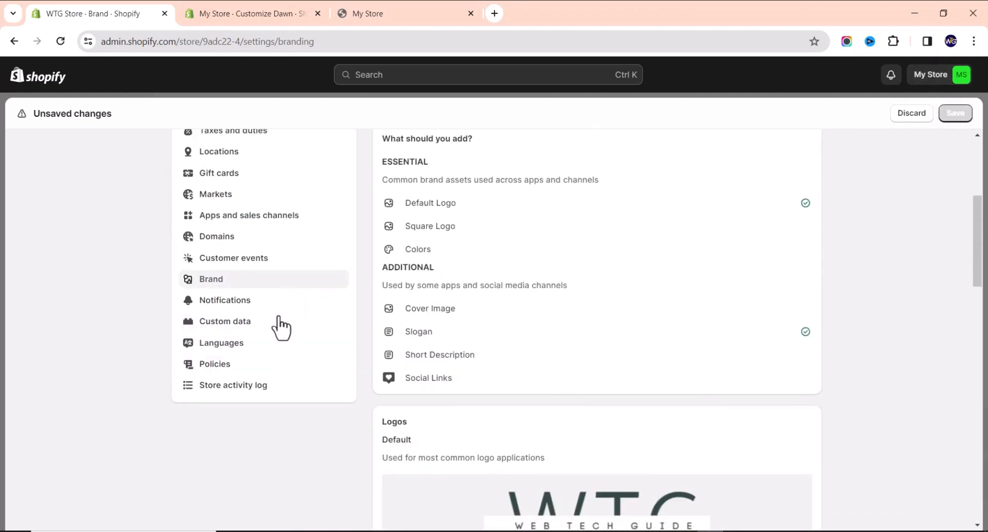
Open Policies settings and look through the empty return, privacy and shipping policy sections.
click(223, 366)
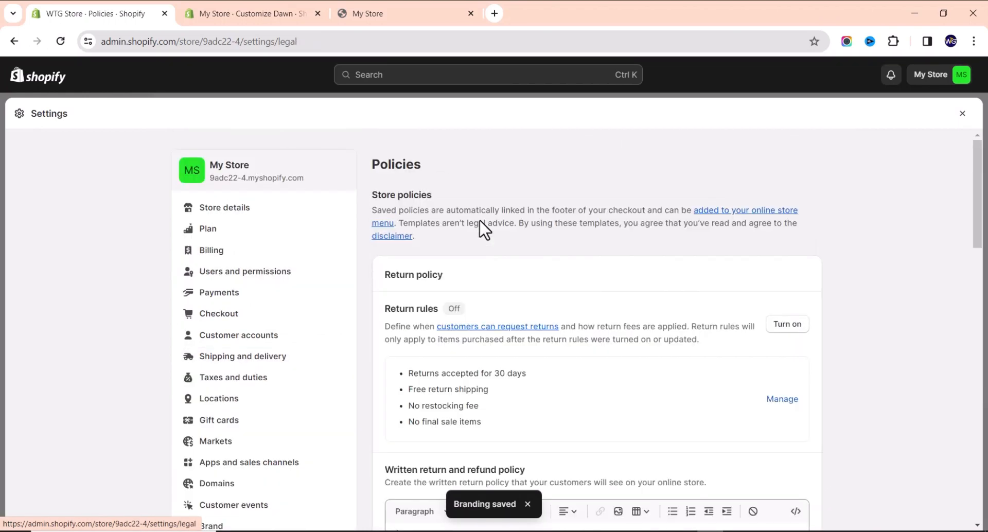
scroll(551, 360, down, 2)
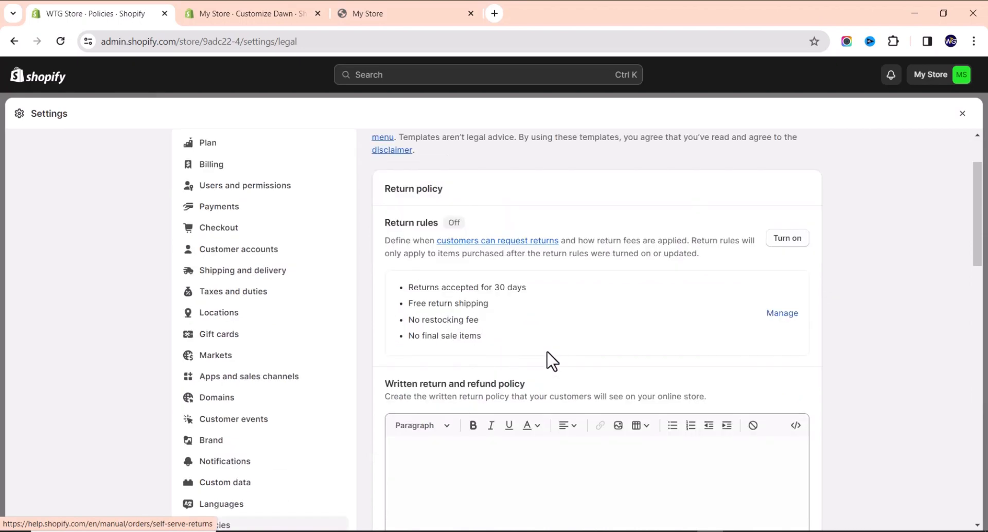
scroll(552, 360, down, 5)
scroll(441, 221, up, 2)
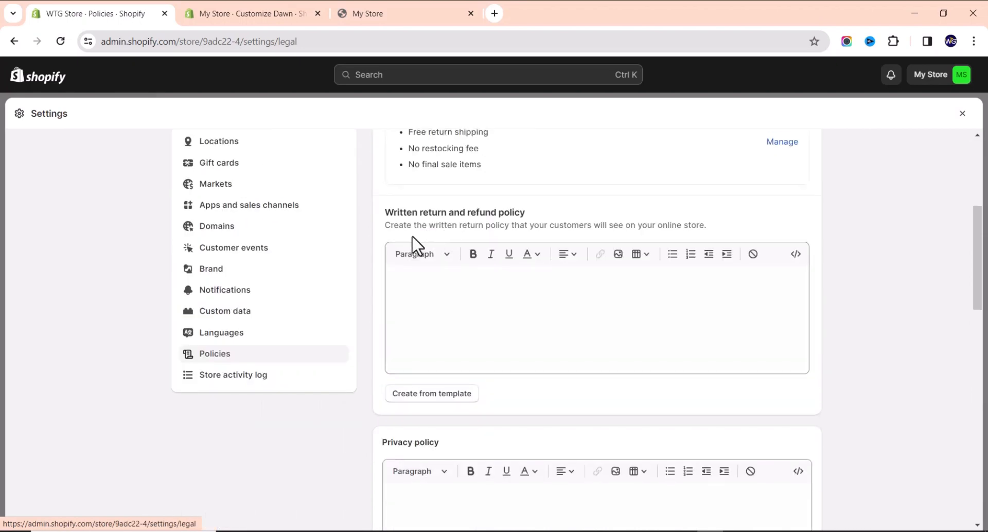
scroll(468, 353, down, 2)
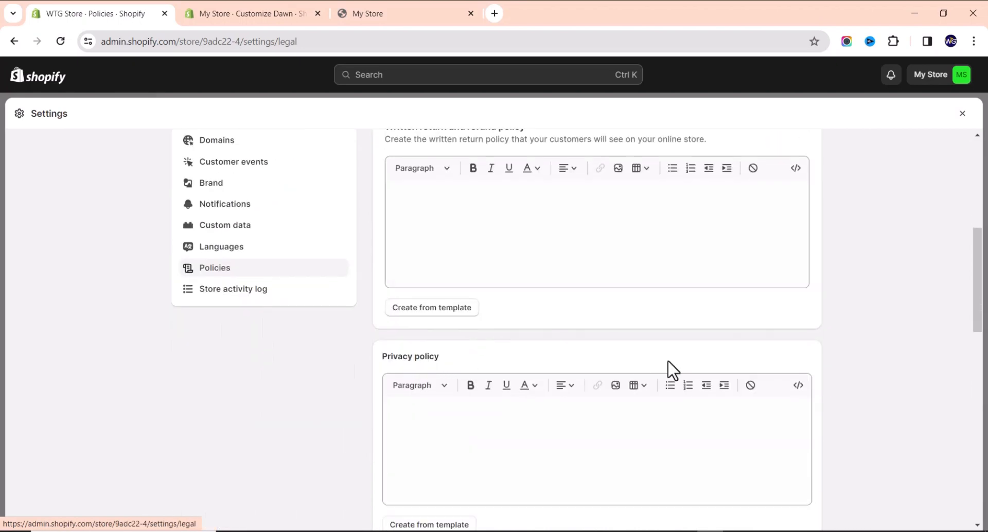
scroll(673, 370, down, 12)
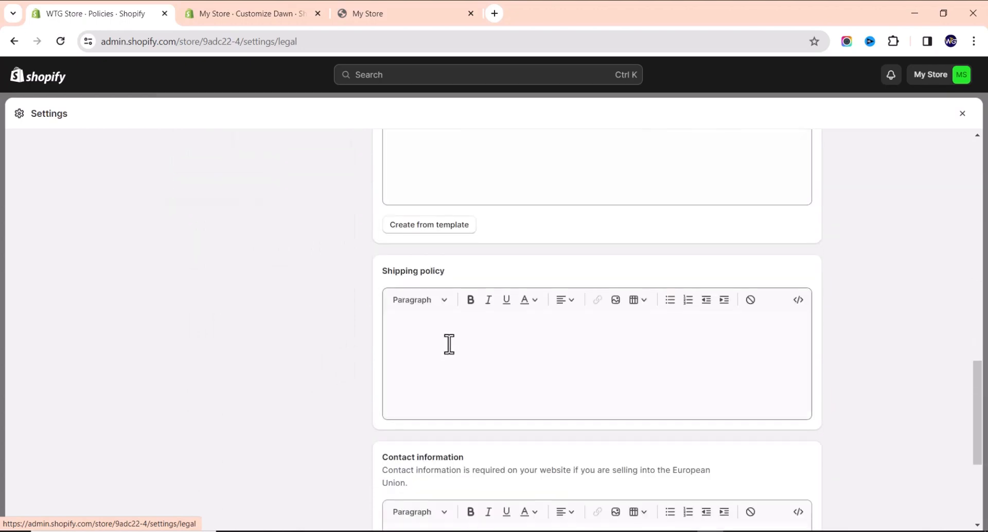
scroll(450, 293, down, 4)
scroll(449, 287, up, 3)
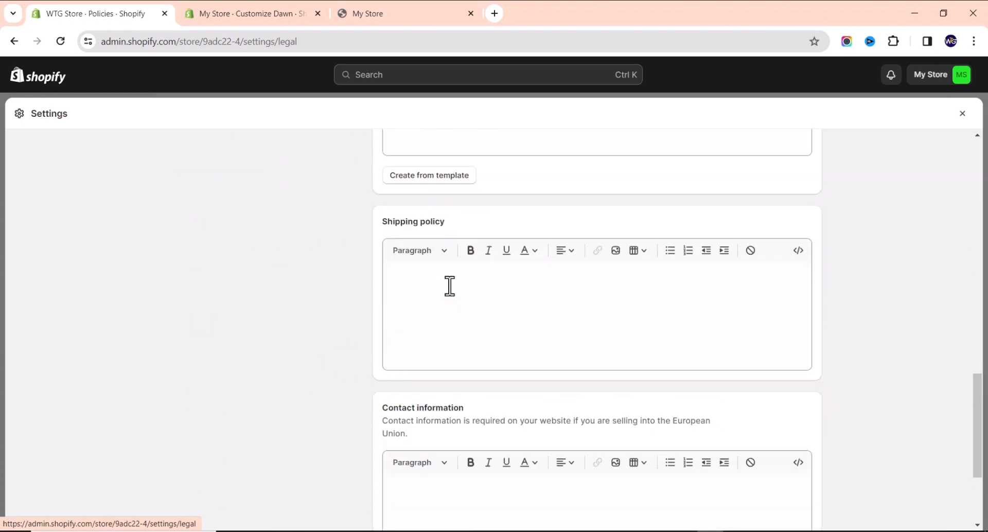
scroll(448, 285, down, 4)
scroll(543, 311, up, 5)
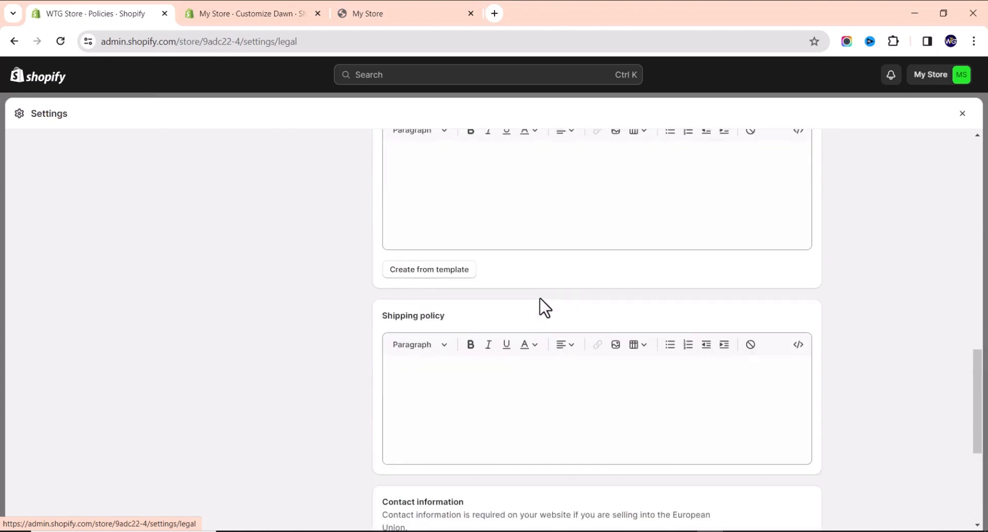
scroll(540, 304, up, 20)
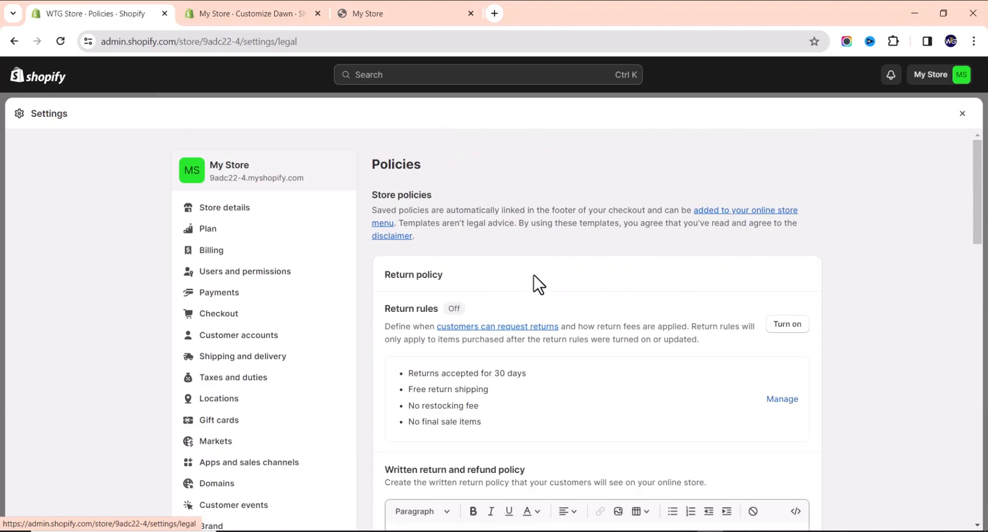
scroll(535, 283, down, 5)
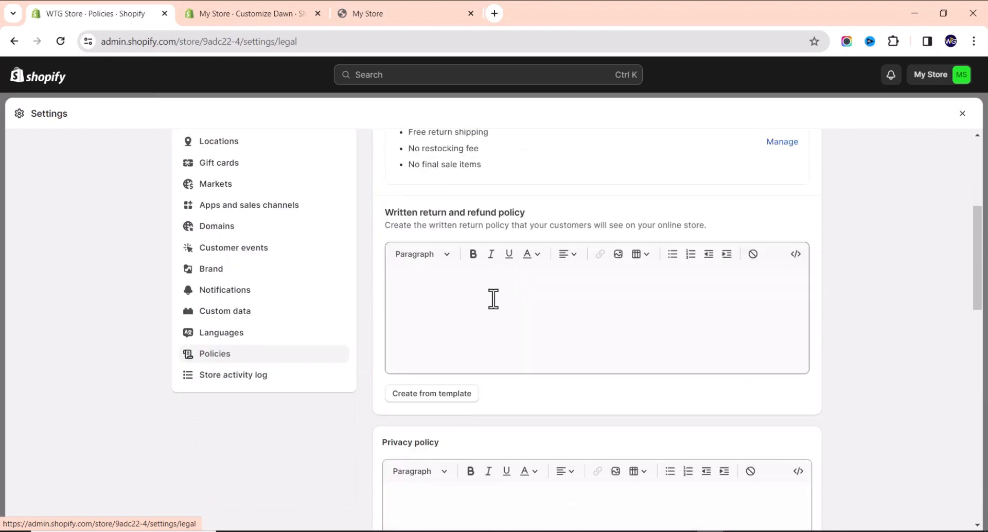
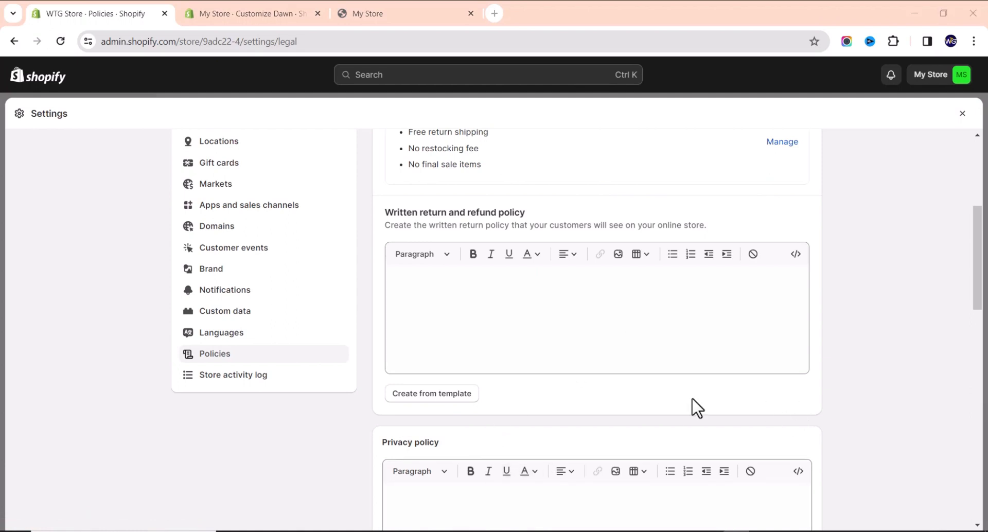
Fill the return and refund policy with Shopify's template text.
click(456, 395)
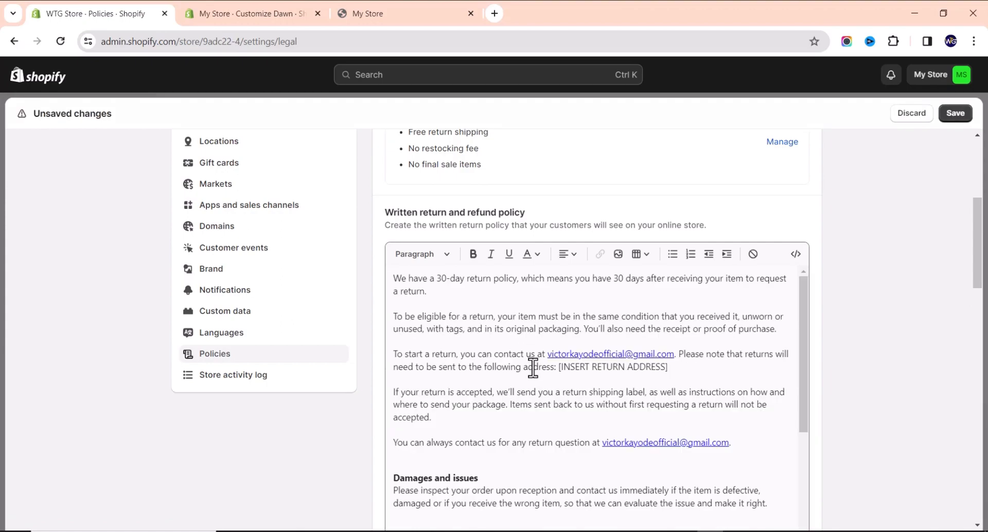
scroll(672, 335, down, 10)
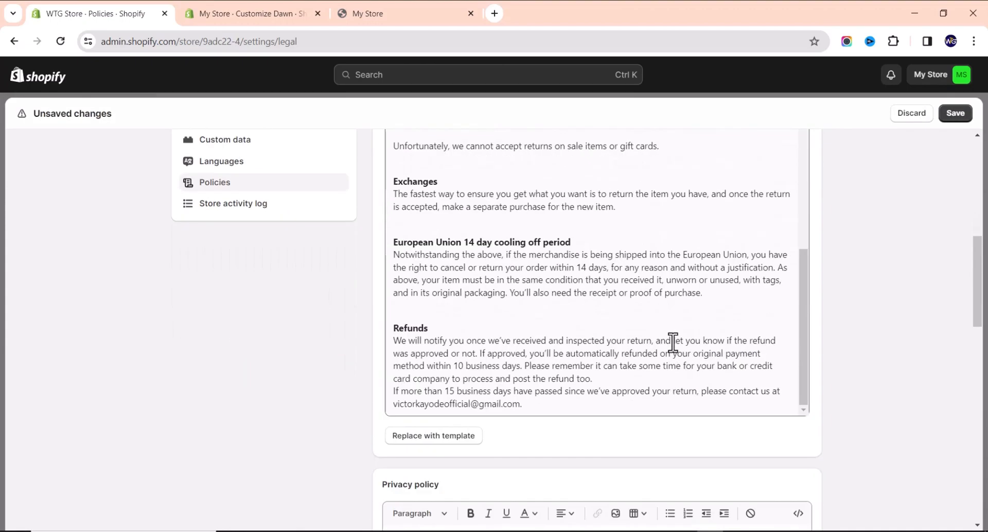
scroll(672, 342, up, 3)
scroll(670, 343, up, 3)
scroll(902, 362, down, 5)
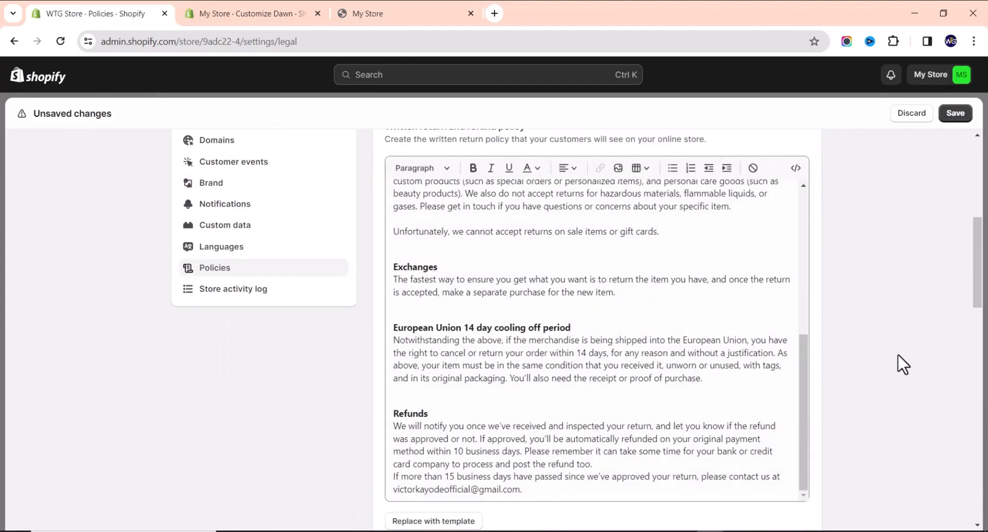
click(804, 330)
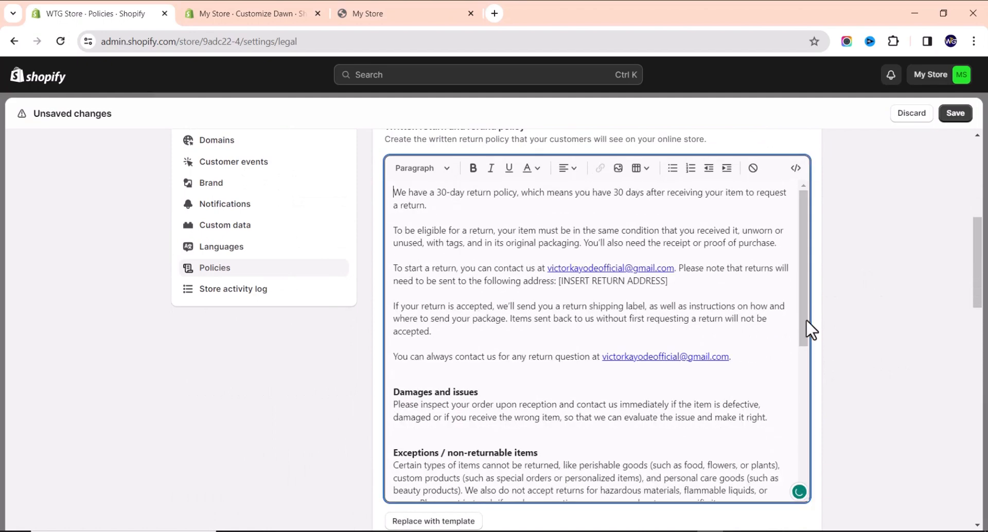
scroll(831, 346, down, 8)
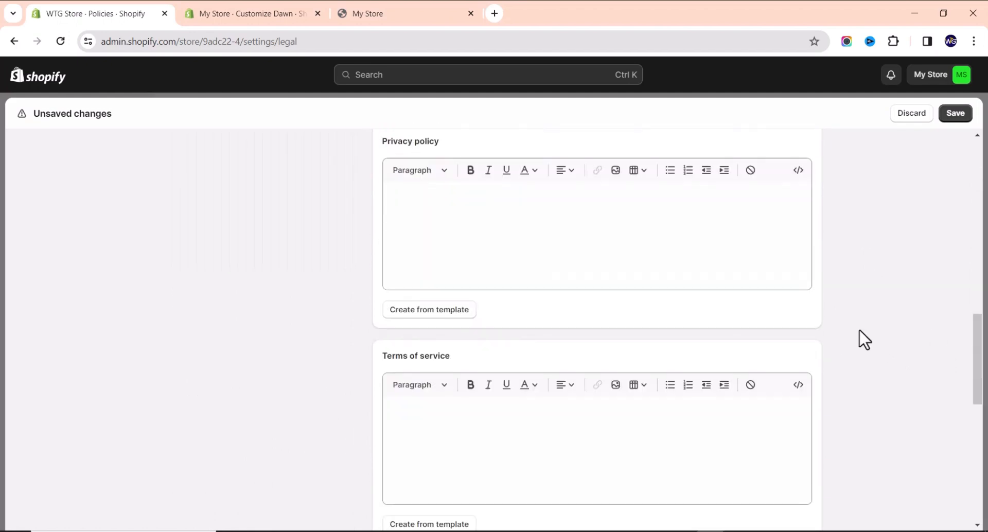
scroll(558, 293, up, 2)
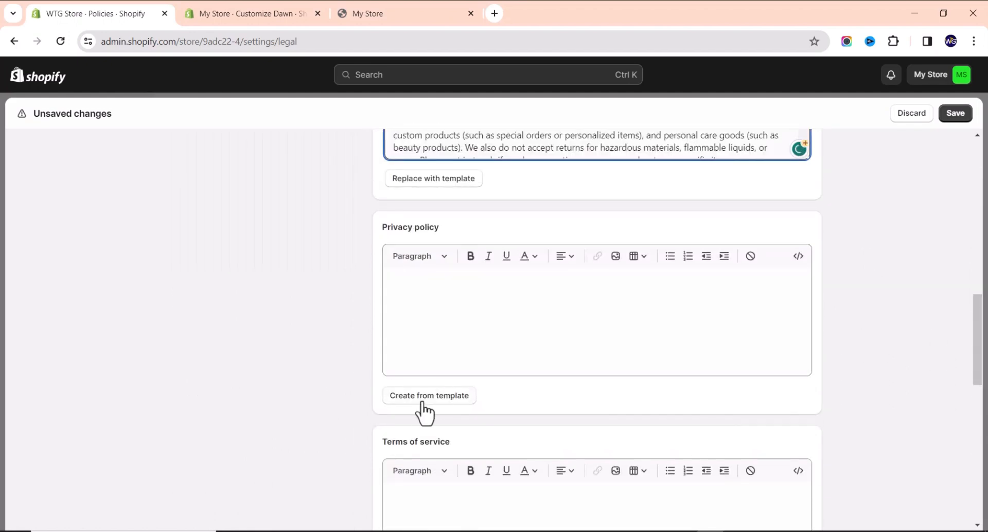
Generate the privacy policy from its template.
click(423, 397)
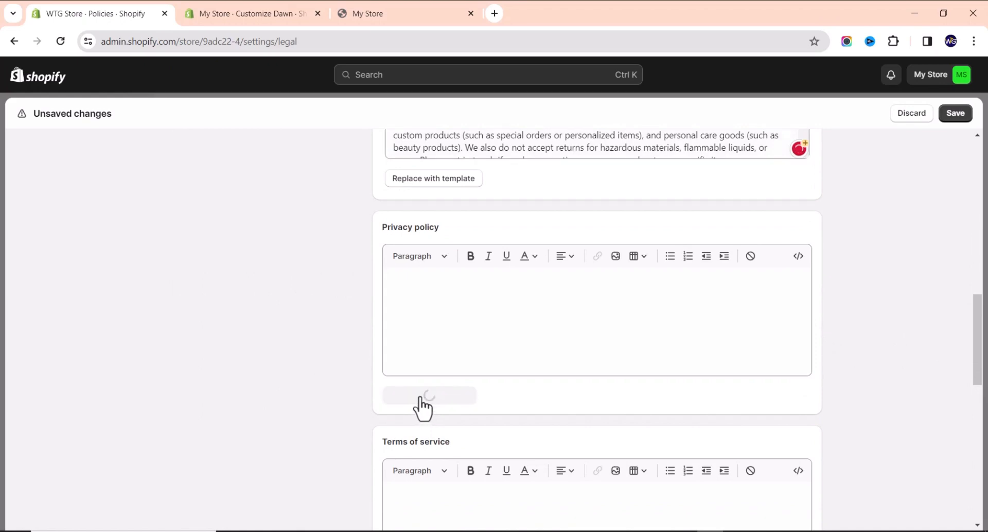
scroll(612, 350, down, 5)
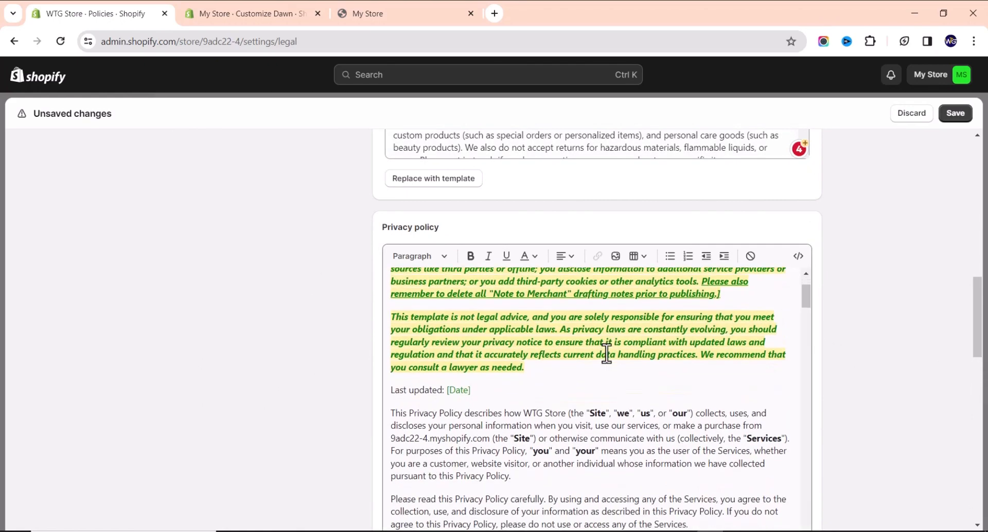
scroll(921, 350, down, 2)
scroll(911, 359, down, 6)
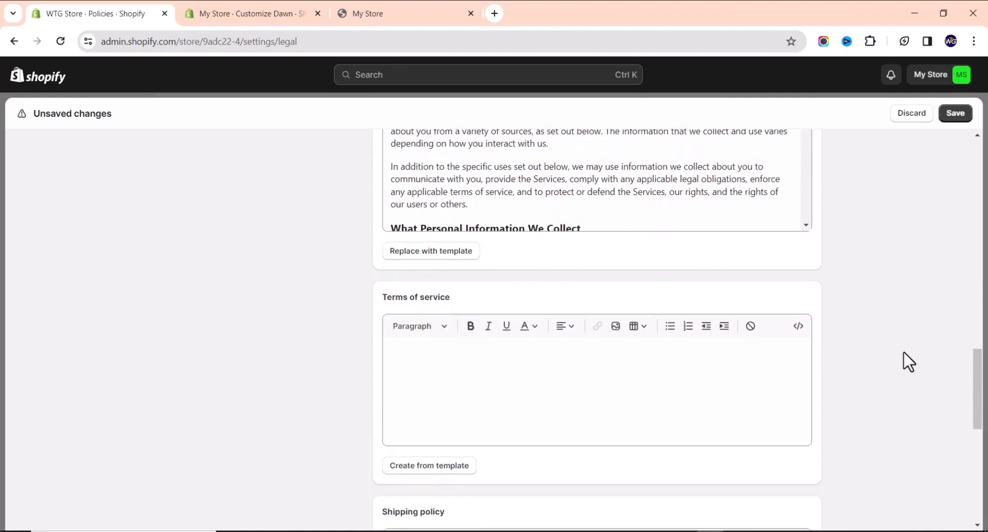
Generate the terms of service from its template.
click(427, 395)
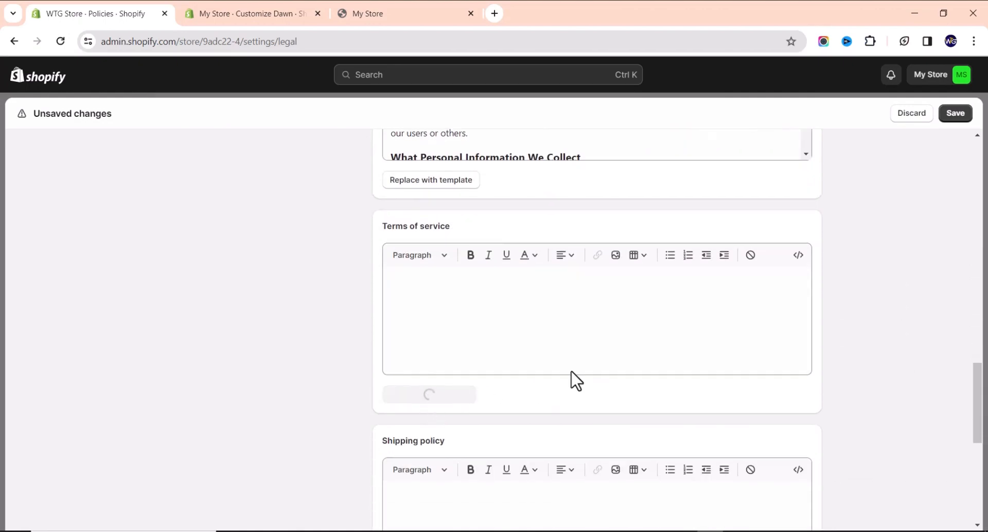
scroll(880, 324, down, 10)
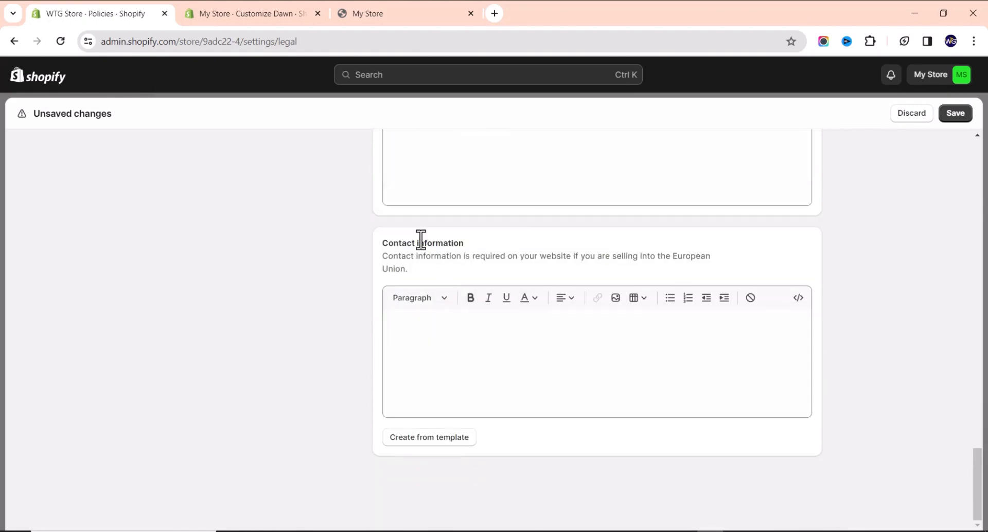
scroll(502, 295, up, 3)
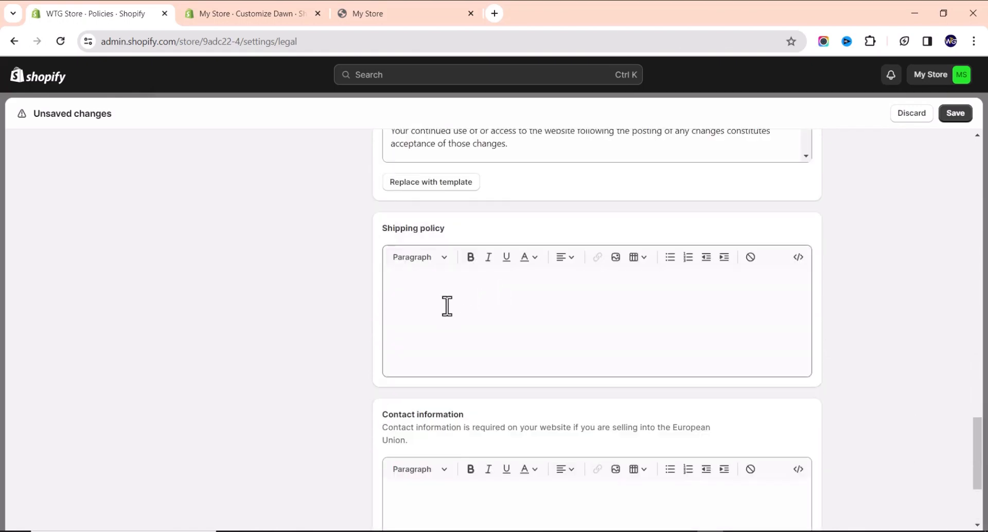
scroll(382, 371, down, 3)
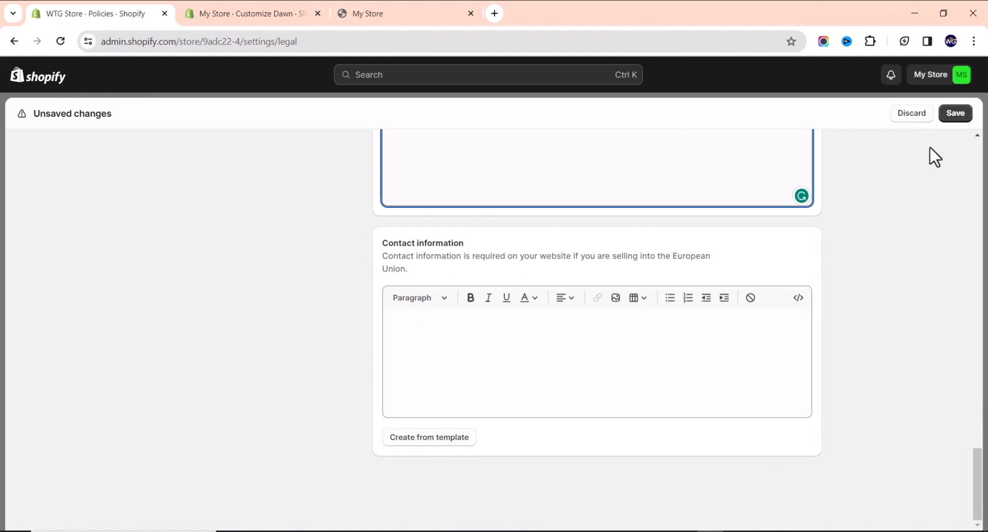
Save the newly generated store policies and review the page.
click(954, 115)
scroll(311, 225, up, 15)
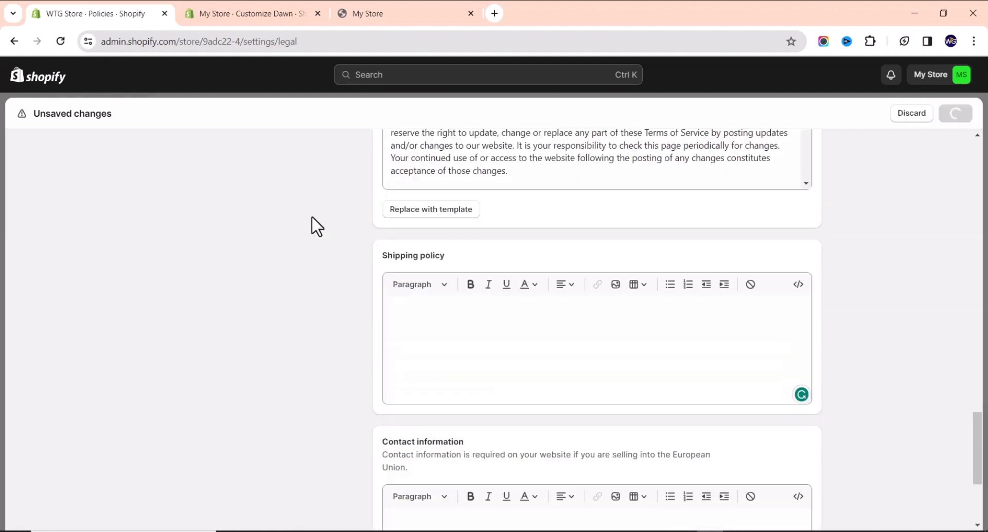
scroll(308, 227, up, 10)
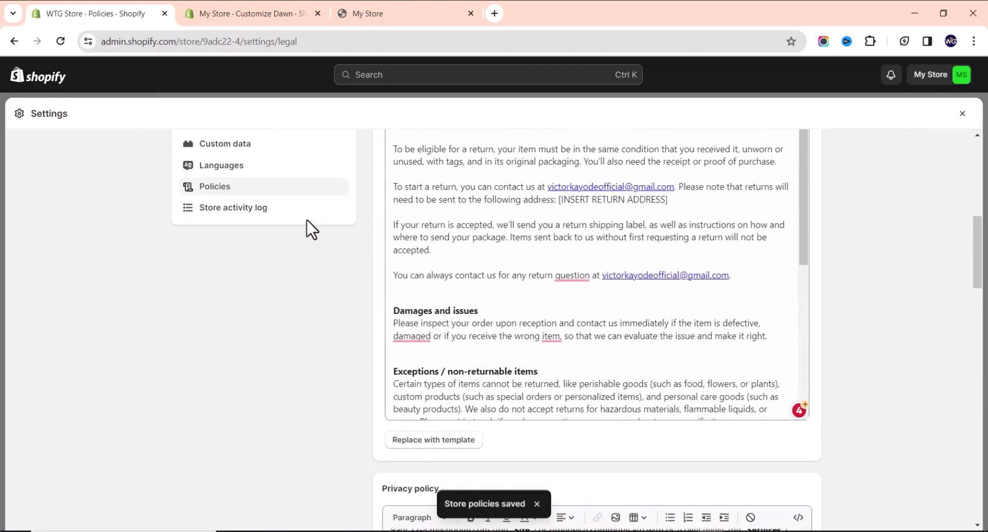
scroll(309, 234, down, 5)
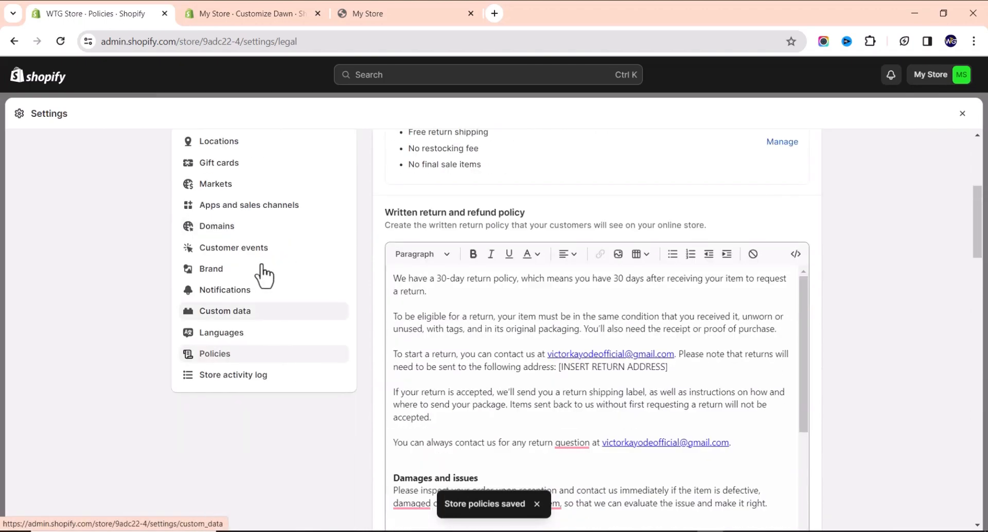
scroll(258, 276, up, 5)
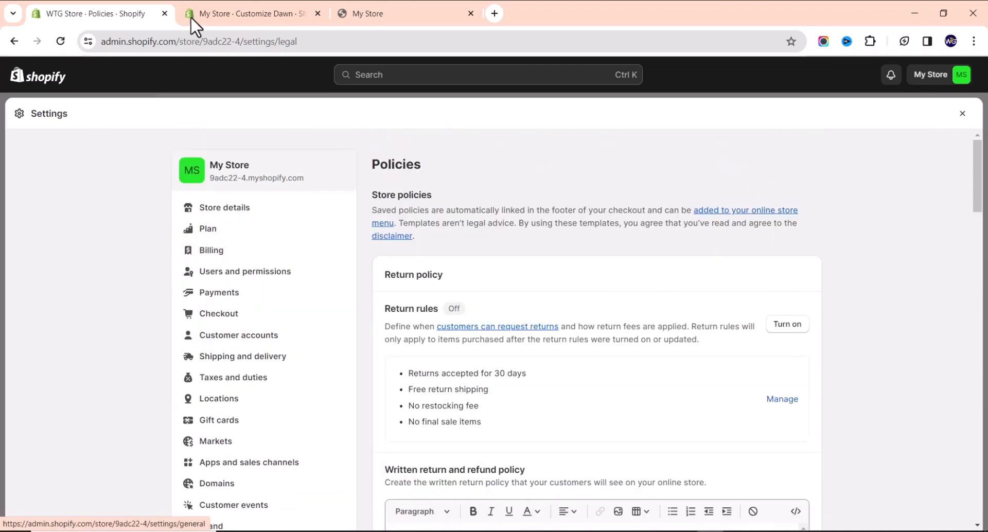
Close Settings, browse the live WTG storefront homepage in a new tab, then return to the admin.
click(962, 113)
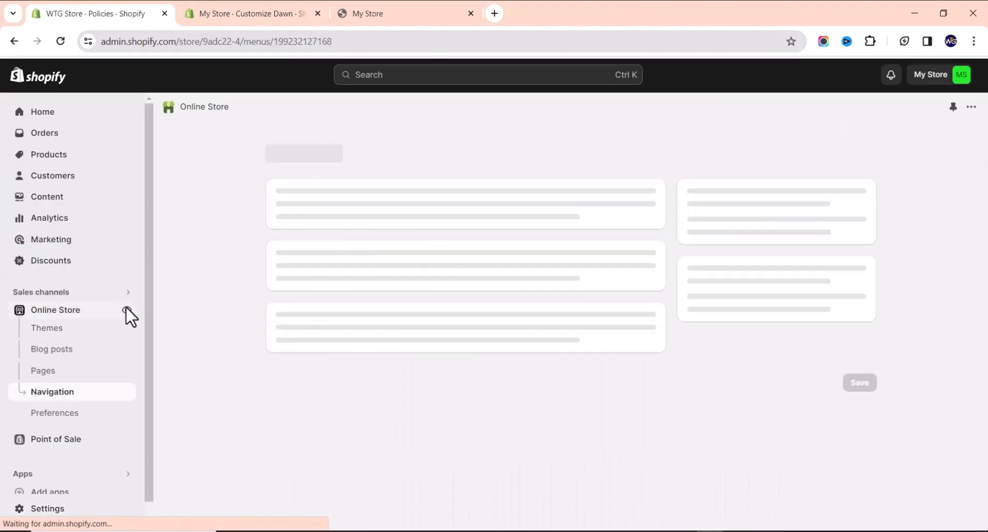
click(127, 310)
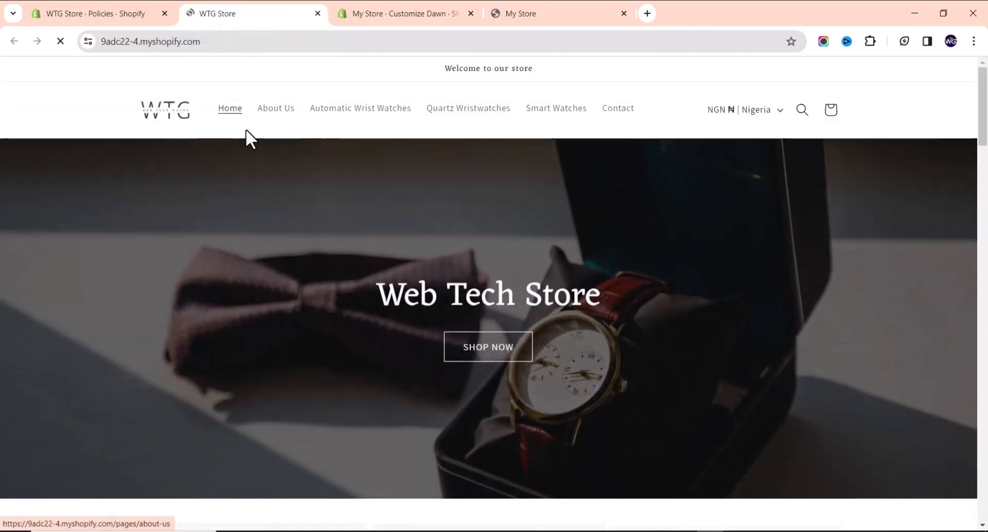
scroll(245, 132, down, 4)
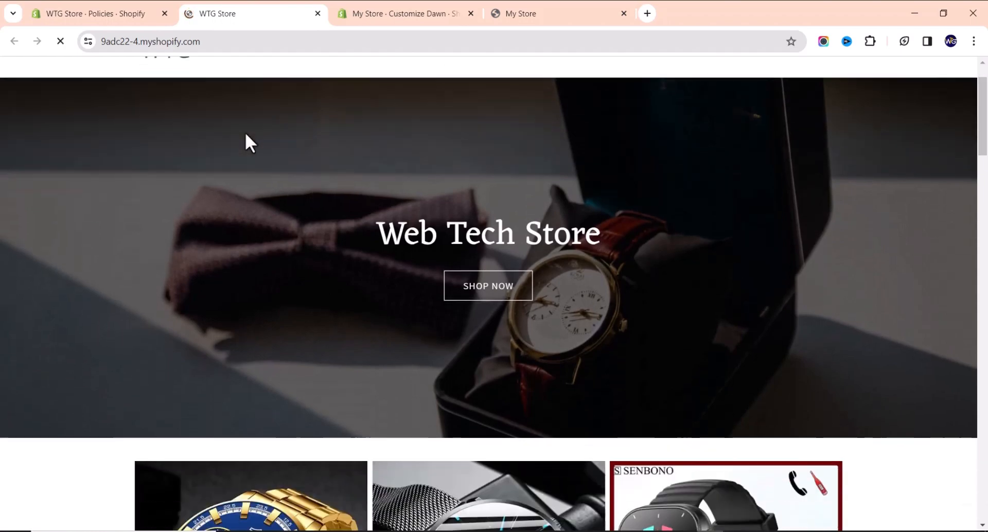
scroll(245, 133, down, 2)
scroll(227, 139, up, 6)
scroll(196, 150, down, 13)
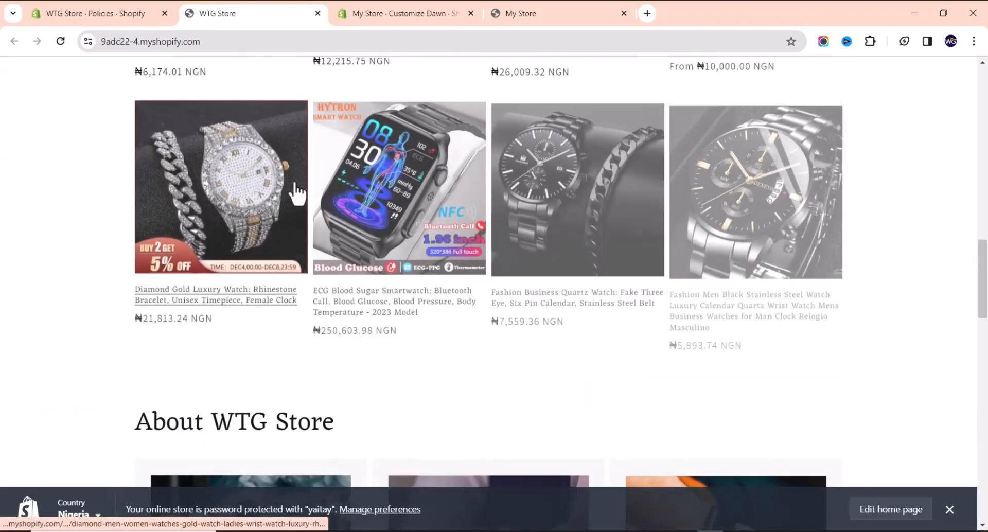
scroll(294, 192, down, 5)
scroll(306, 184, down, 8)
scroll(289, 172, up, 20)
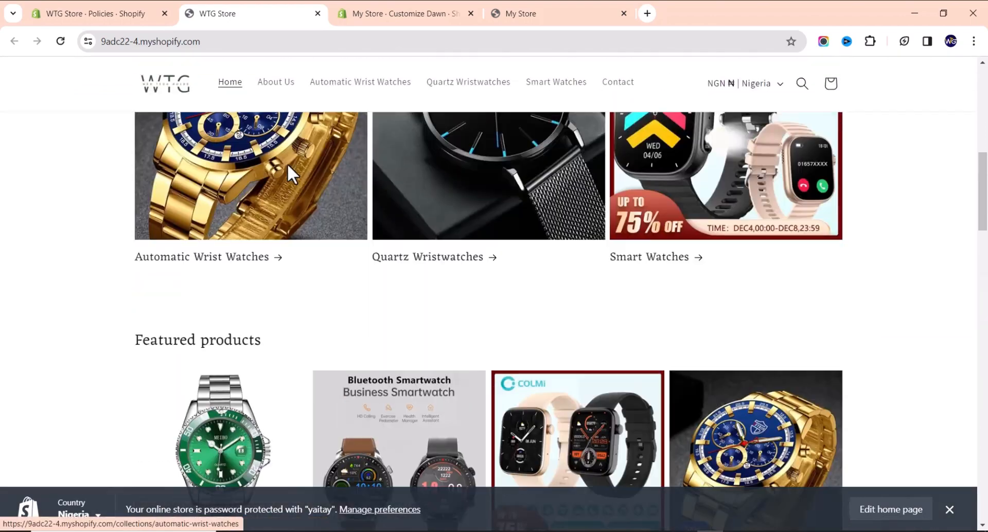
click(100, 14)
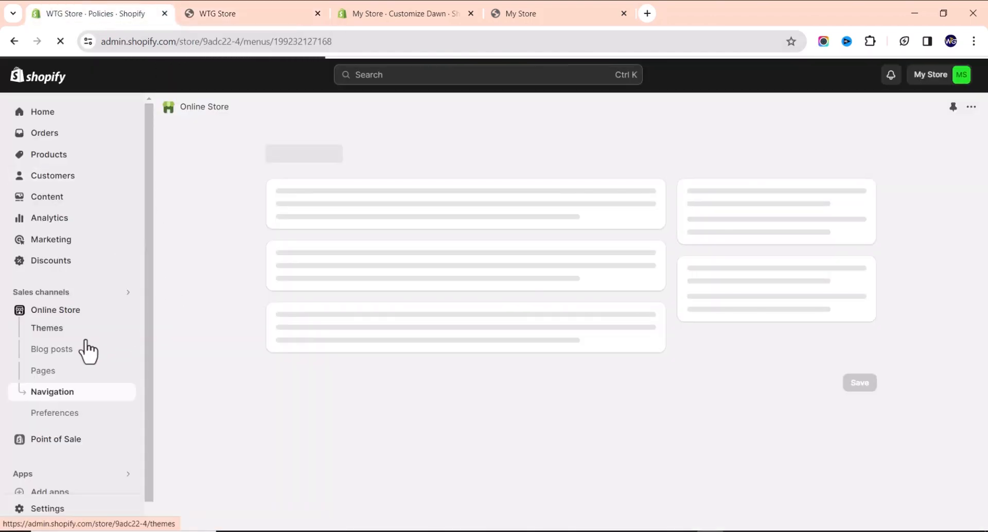
Open the Online Store Themes page showing Dawn and collapse the '1 day left in your trial' reminder.
click(49, 332)
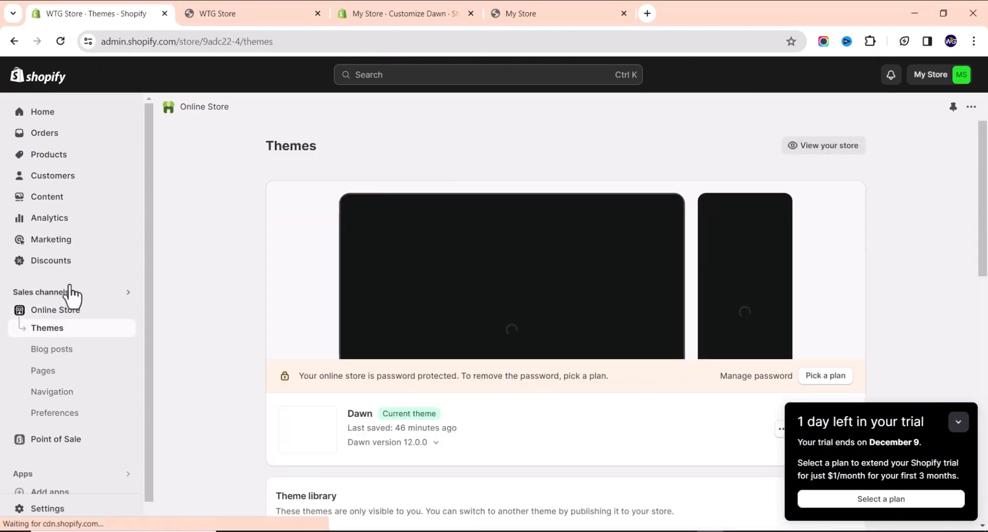
scroll(540, 319, down, 2)
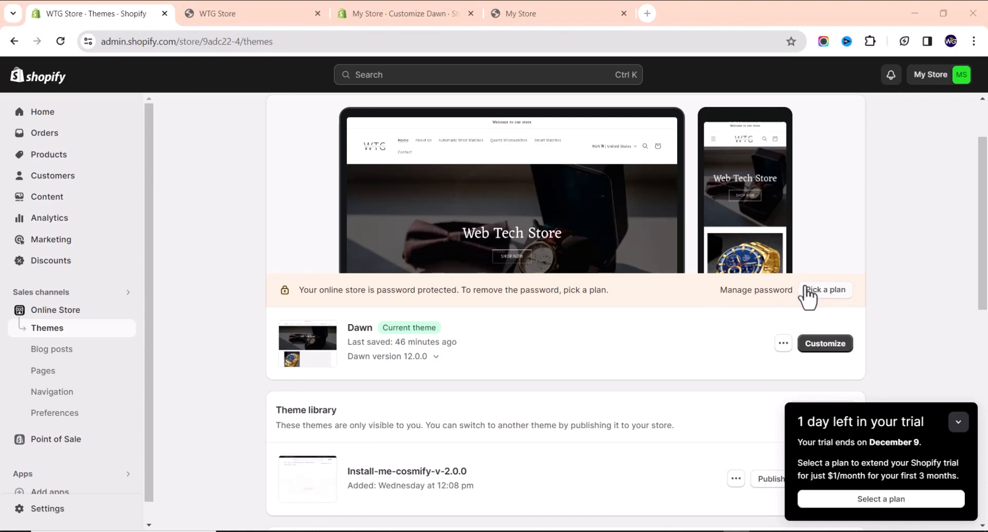
click(953, 430)
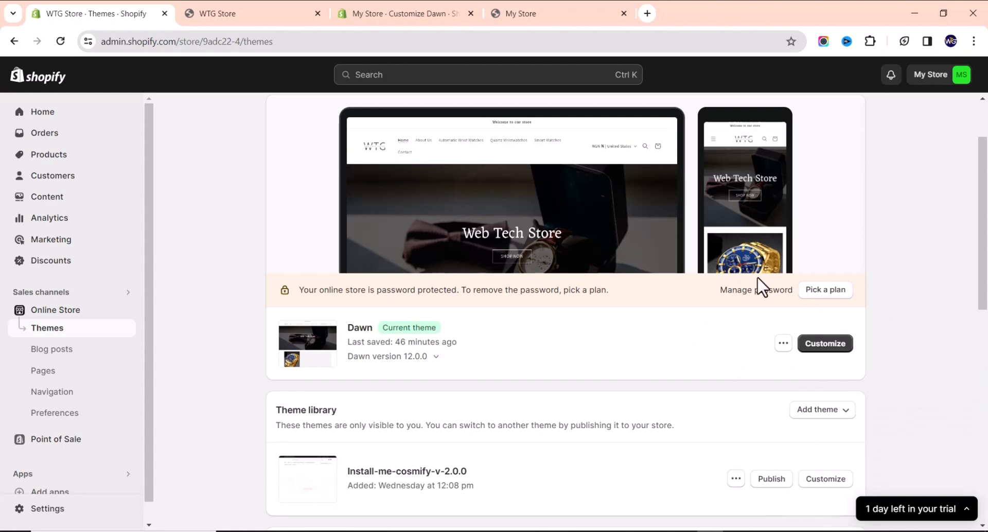
Open 'Pick a plan' and compare the Basic, Shopify and Advanced plans at $1/month.
click(816, 292)
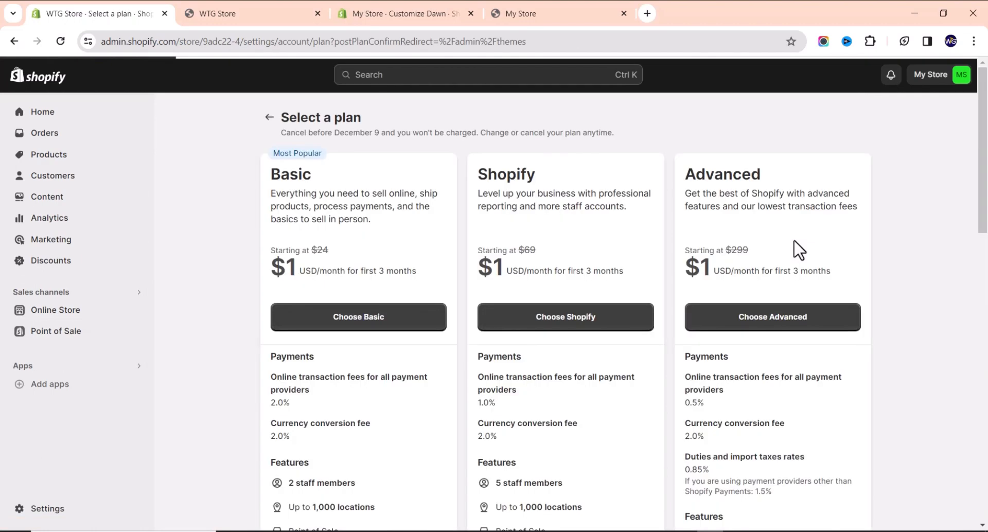
scroll(425, 335, down, 3)
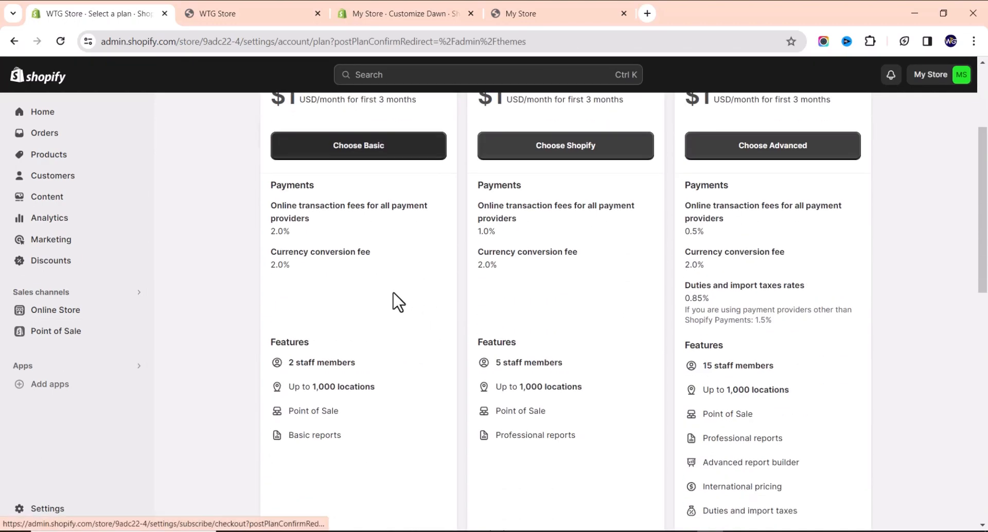
scroll(397, 302, up, 3)
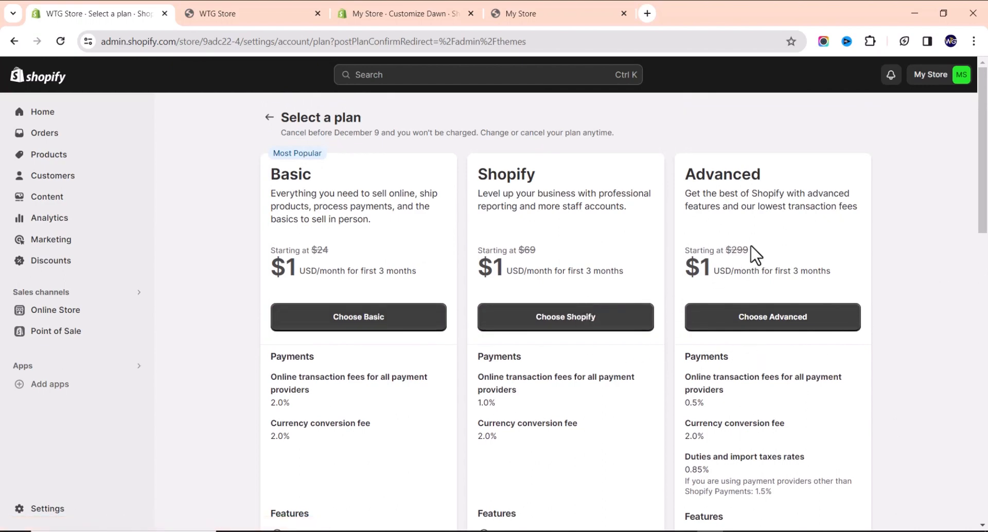
drag(711, 259, 685, 244)
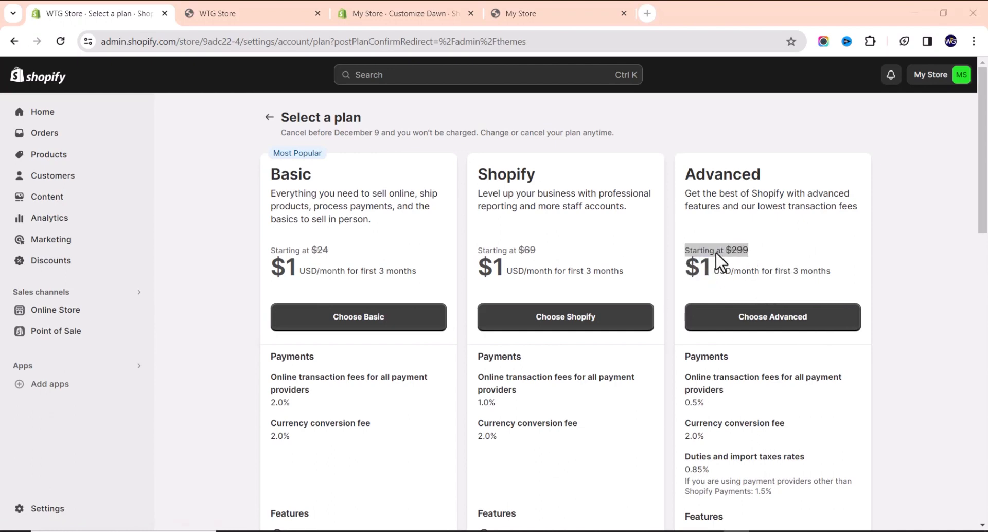
click(763, 258)
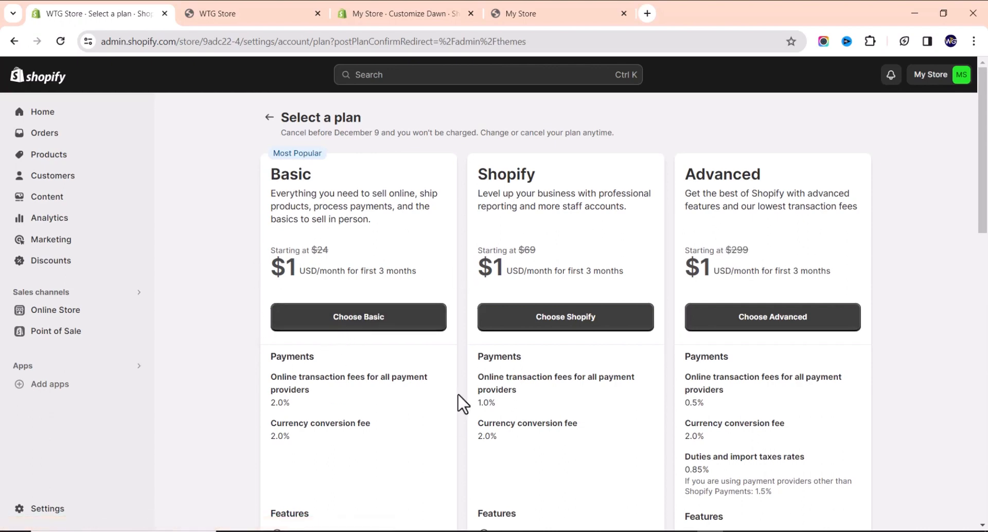
scroll(329, 365, down, 2)
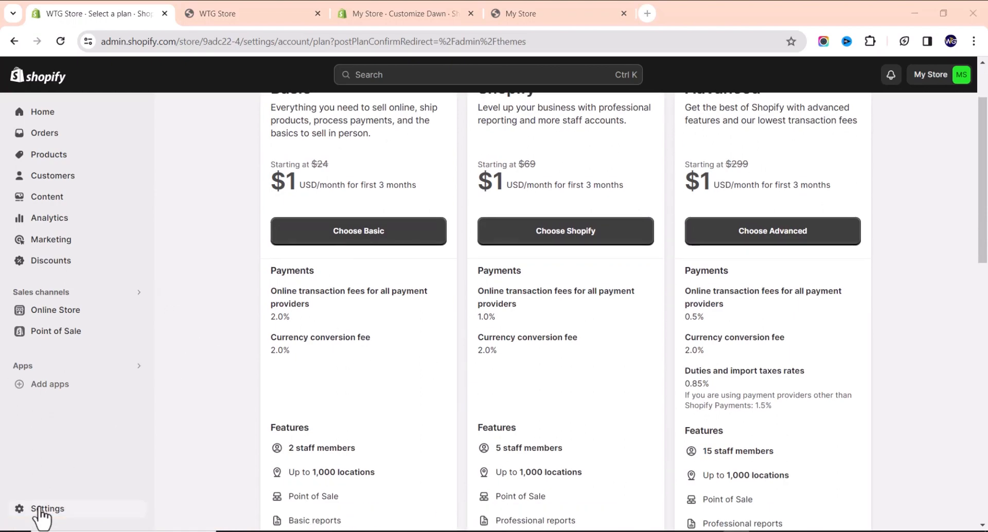
Go to the store's Domains settings and start buying a new domain.
click(54, 499)
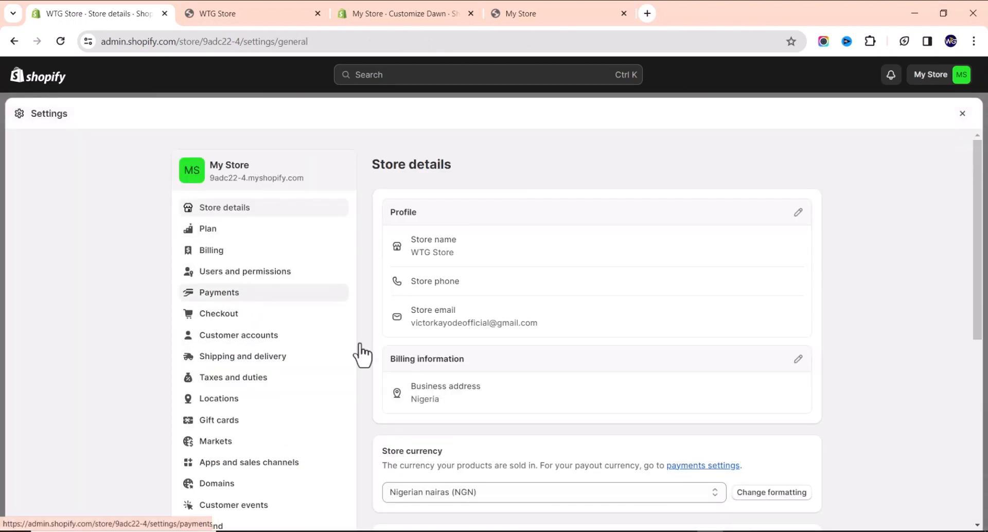
click(233, 486)
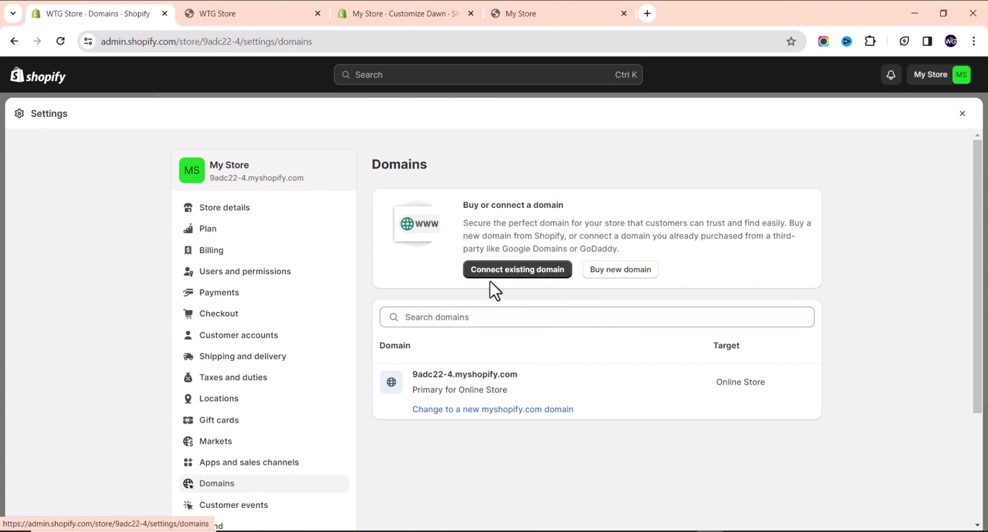
click(601, 273)
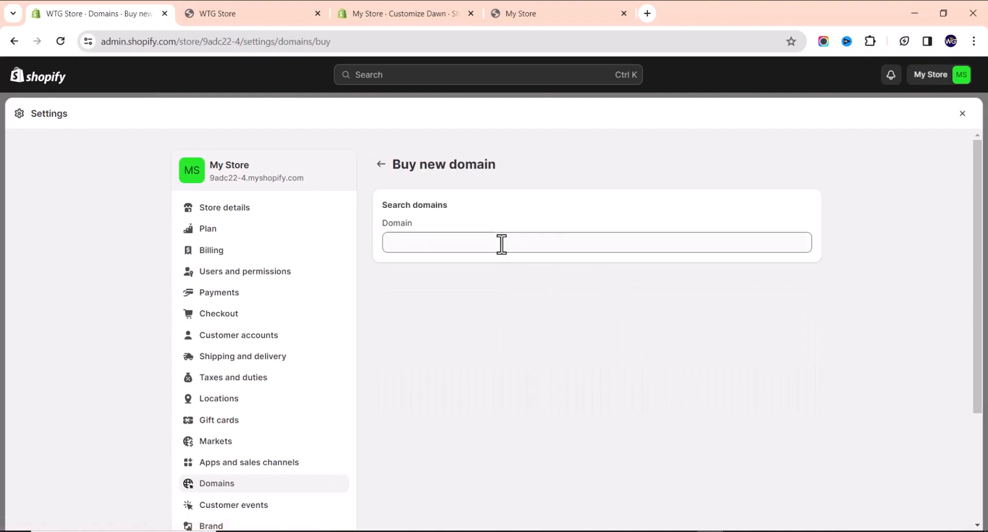
Search for webtechstore and review the results (.com taken, .net and .store offered), then return to Domains.
click(501, 243)
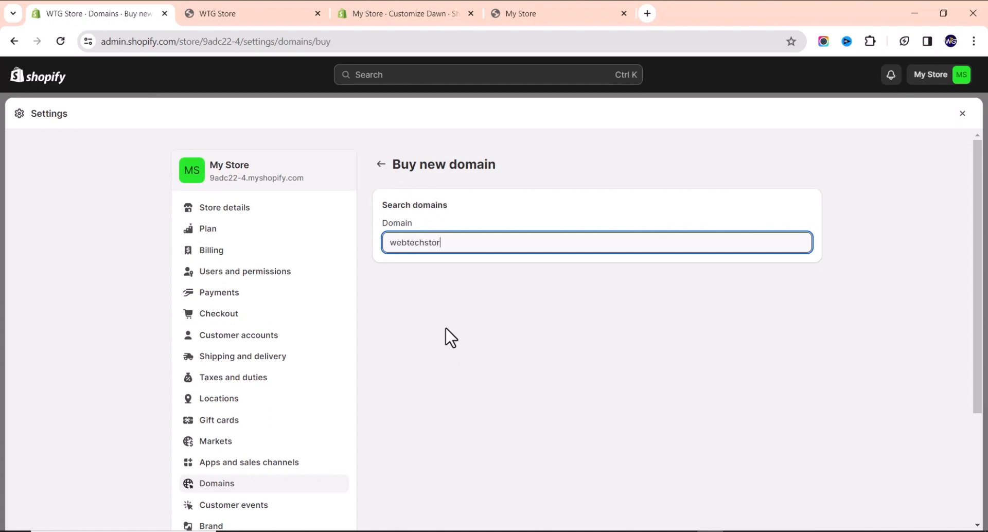
key(Return)
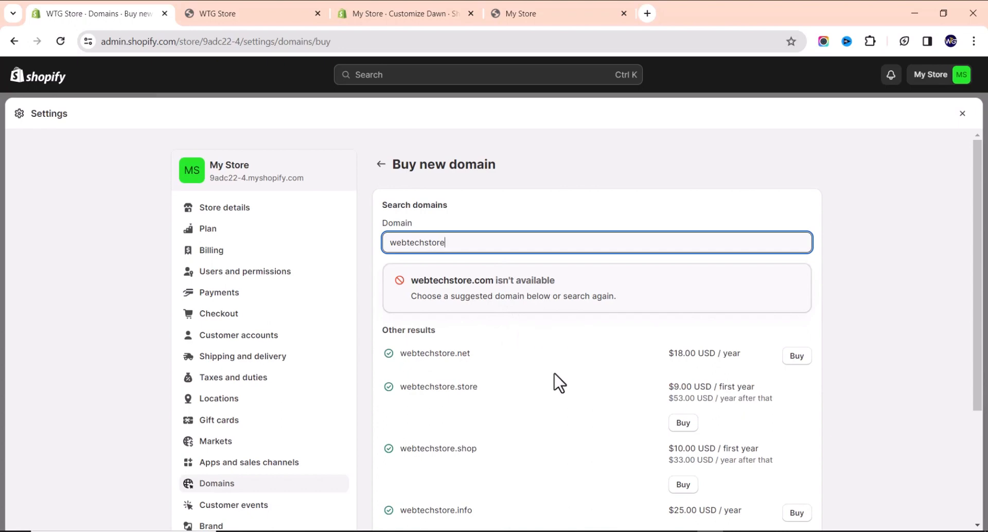
scroll(430, 340, down, 3)
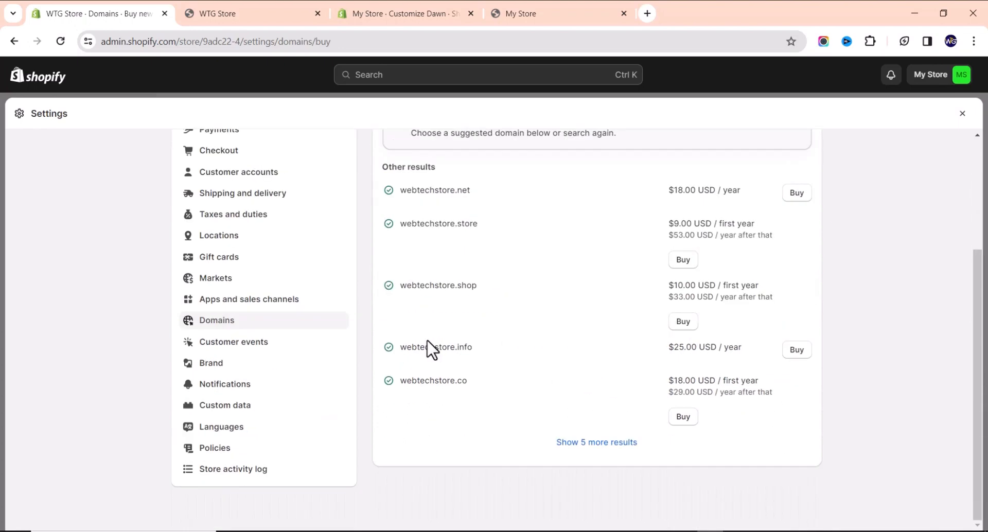
scroll(430, 350, up, 3)
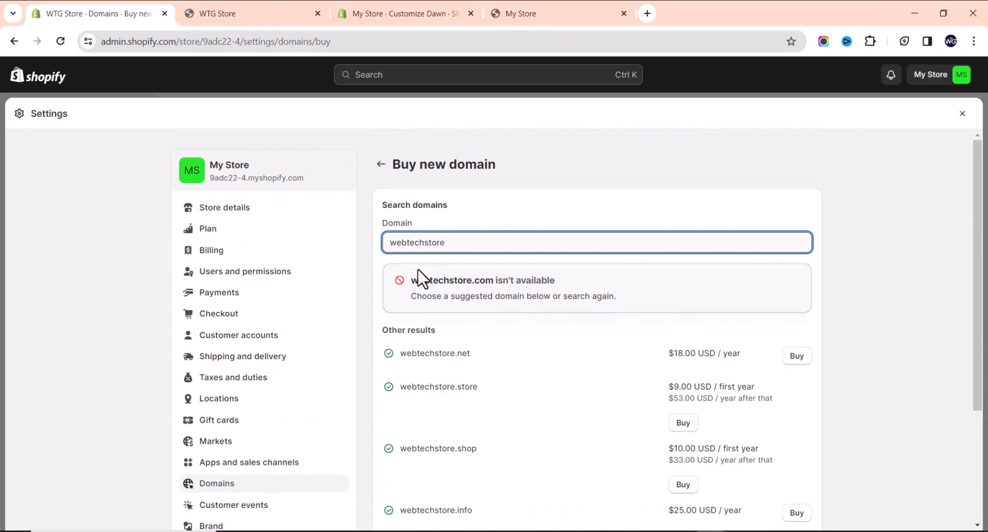
click(381, 164)
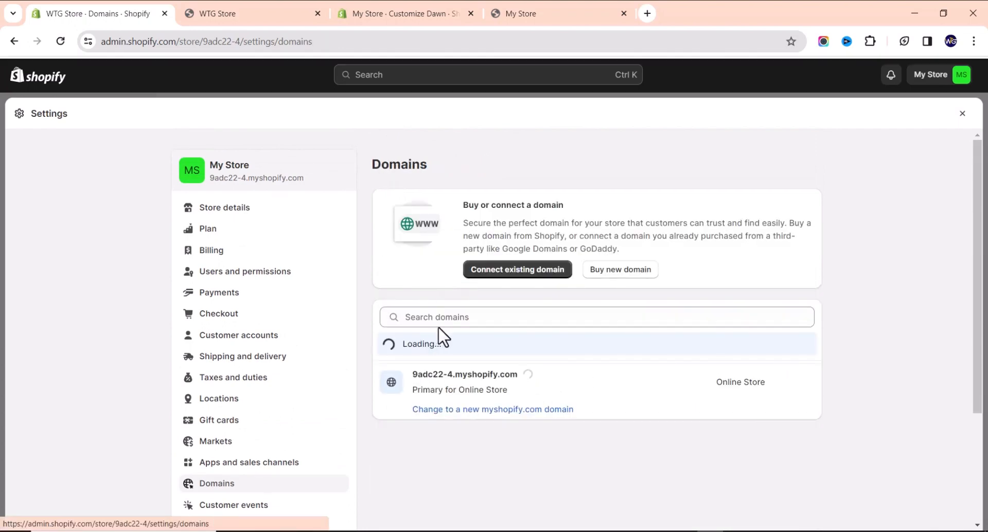
click(525, 278)
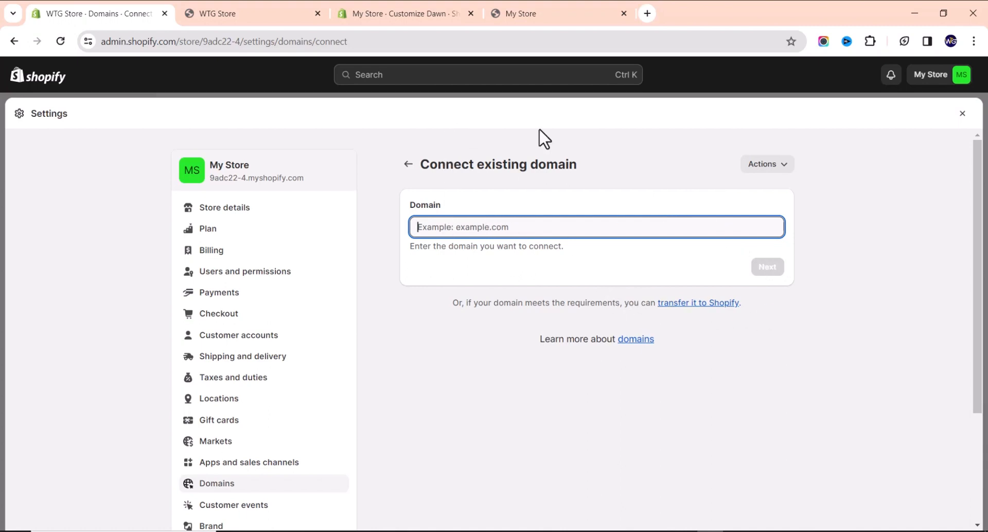
click(402, 166)
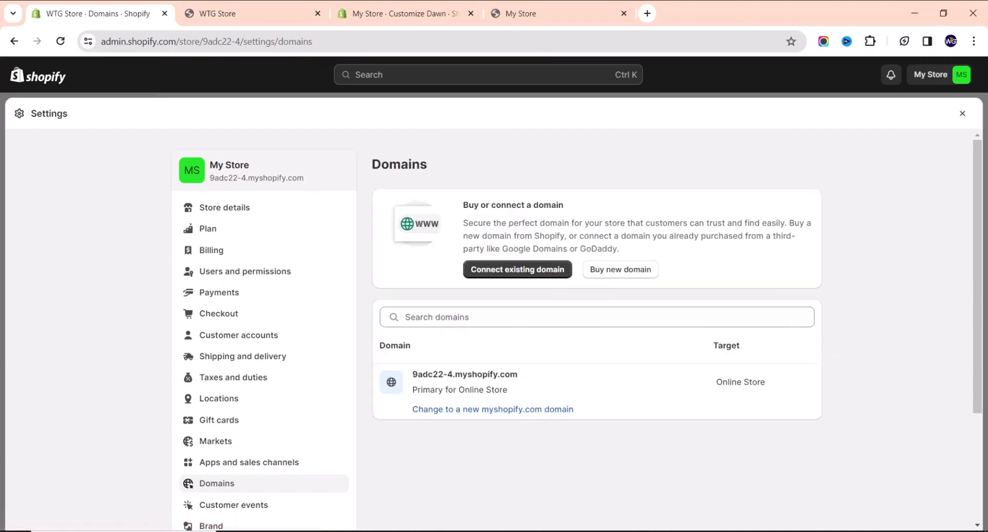
scroll(525, 221, down, 3)
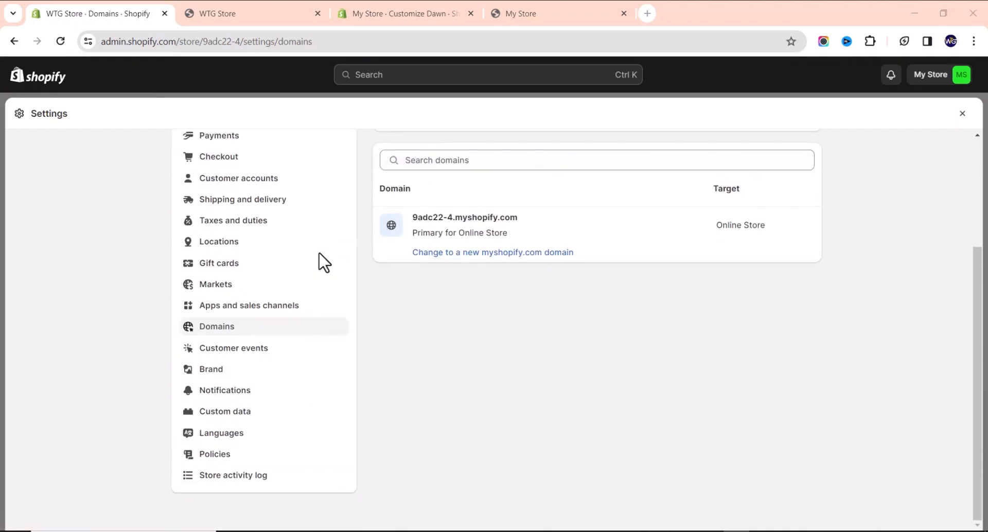
scroll(337, 253, up, 3)
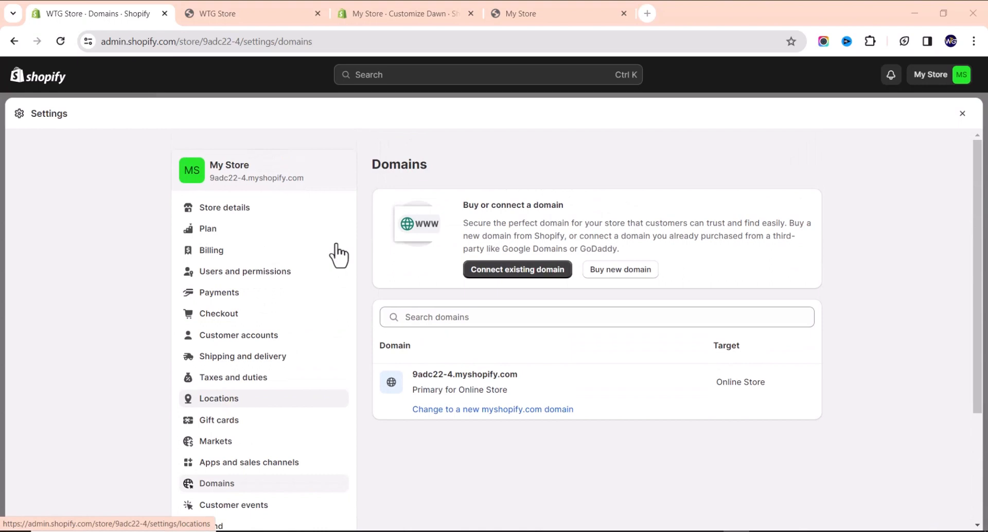